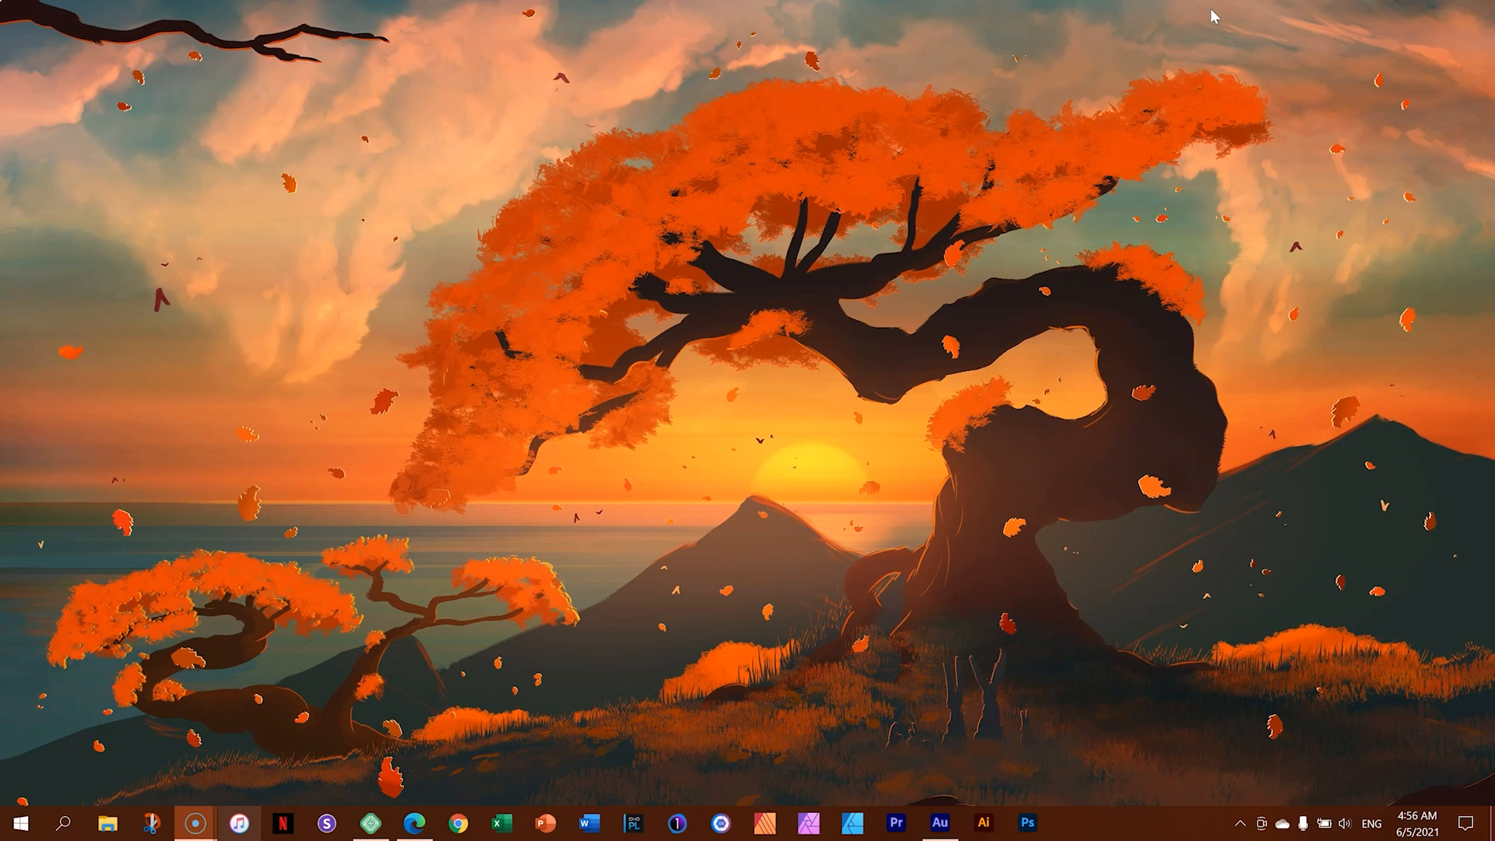
Step: Switch to Microsoft Edge, look through the Demo 02 page, and move its tab ahead of the dashboard tab
click(414, 826)
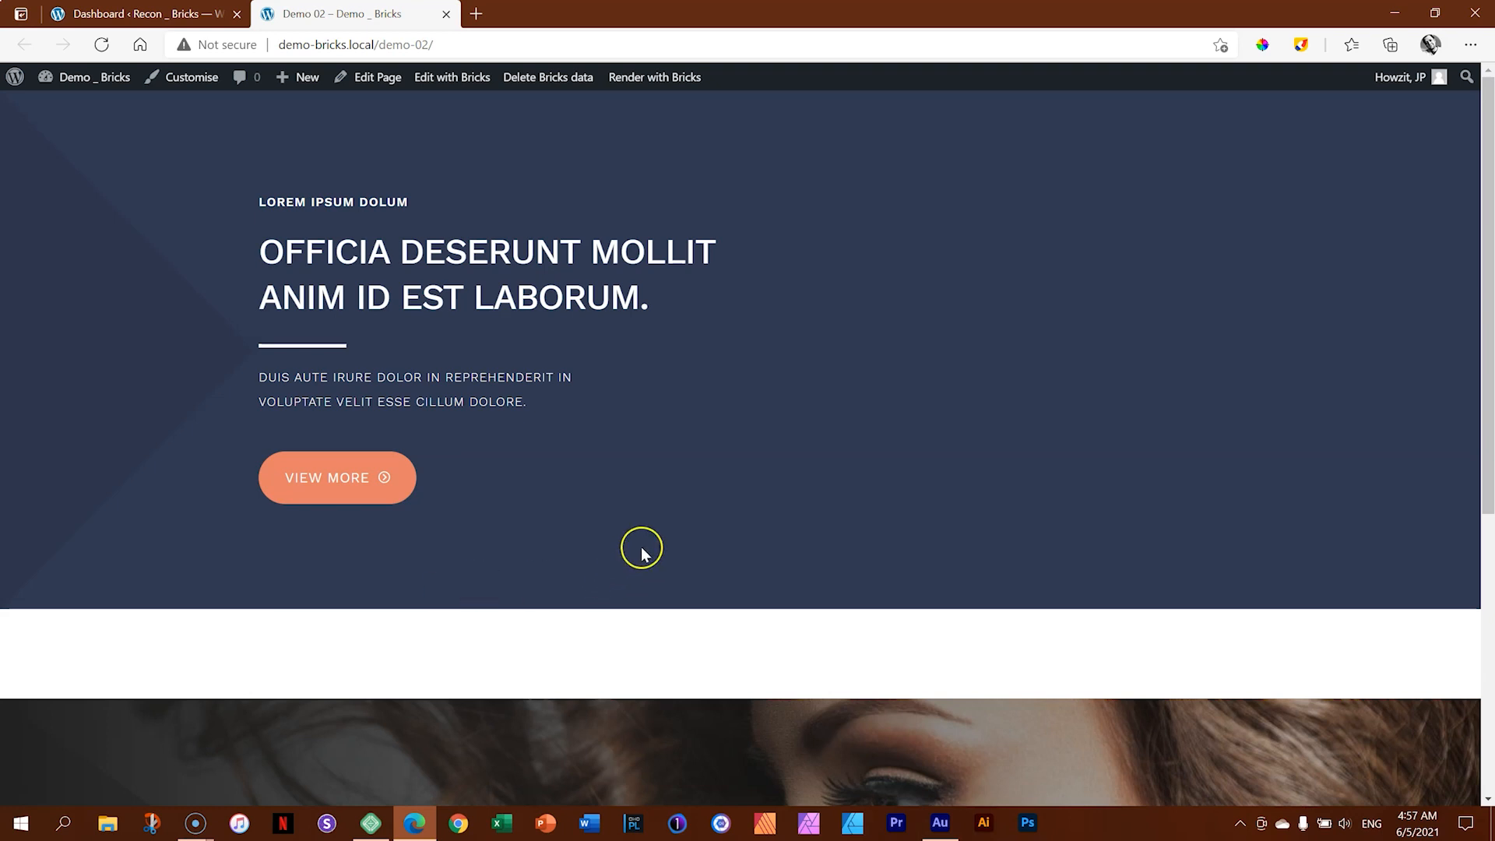
scroll(641, 545, down, 6)
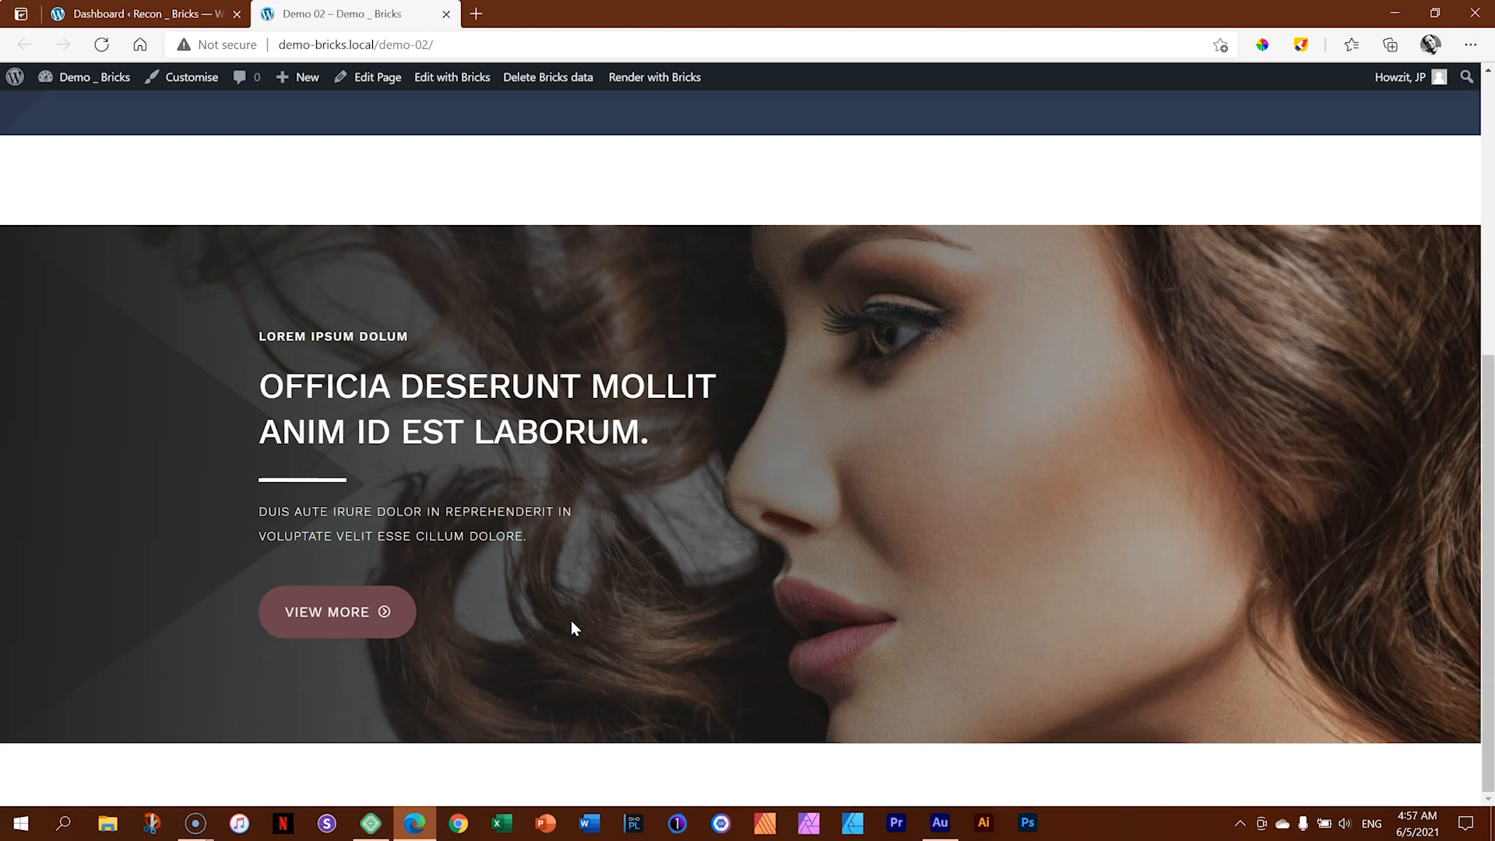
scroll(654, 418, up, 6)
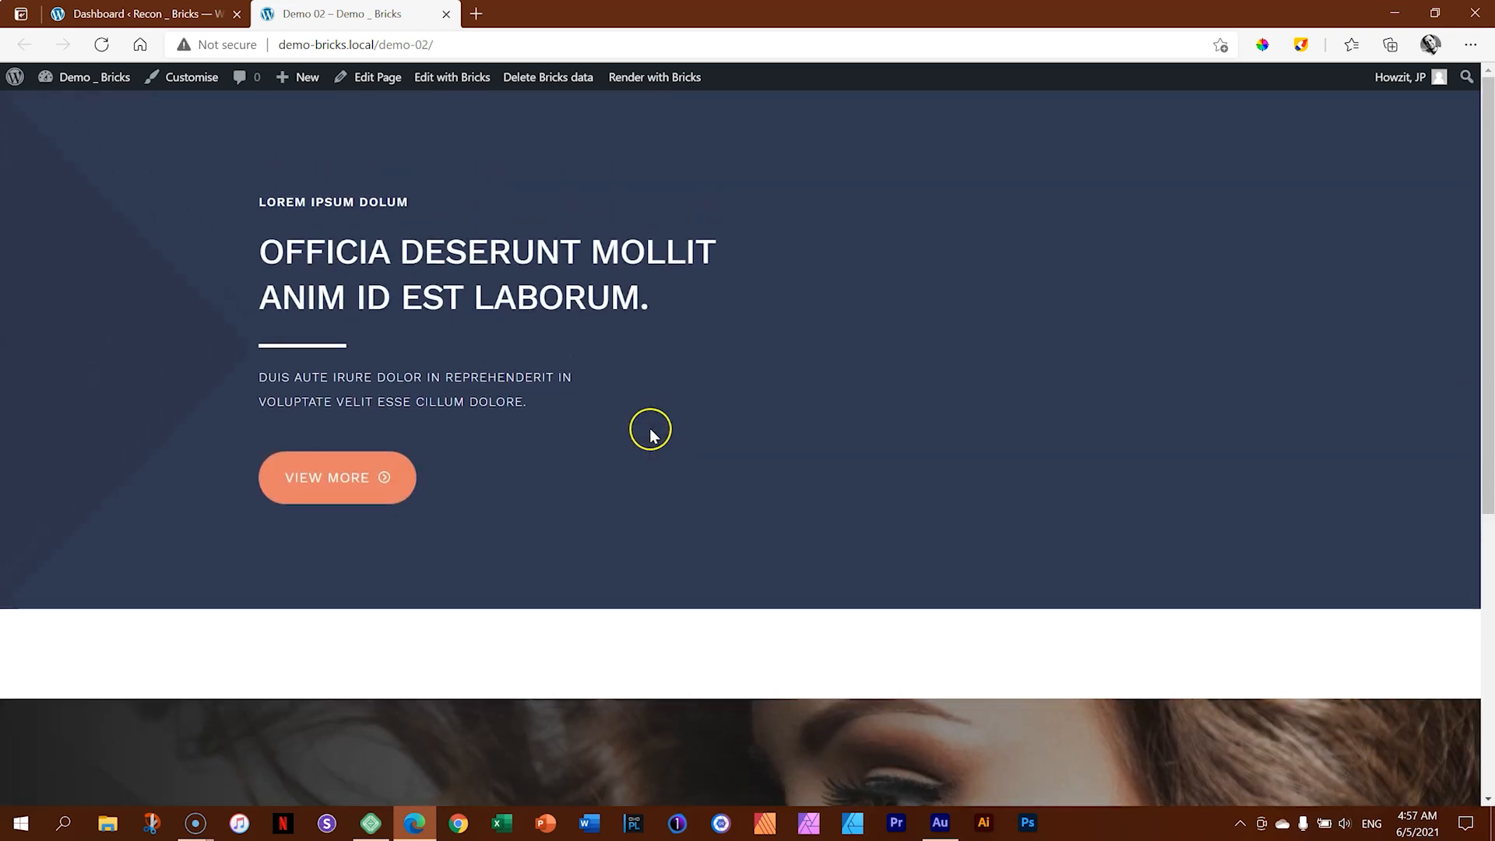
drag(387, 11, 170, 6)
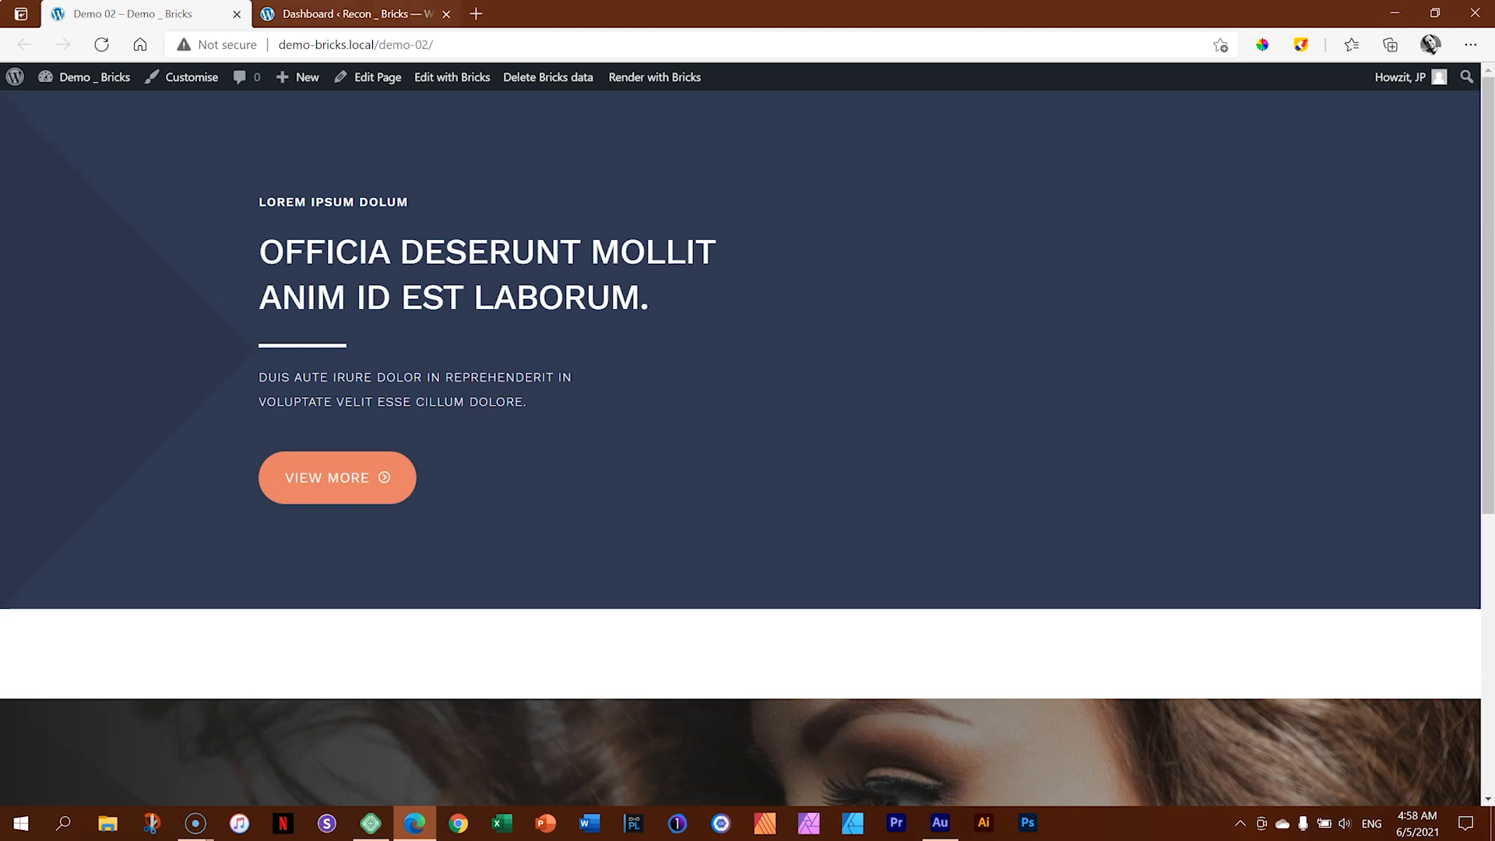
Step: Open the Demo 01 page of the Recon _ Bricks site for editing with Bricks
click(354, 13)
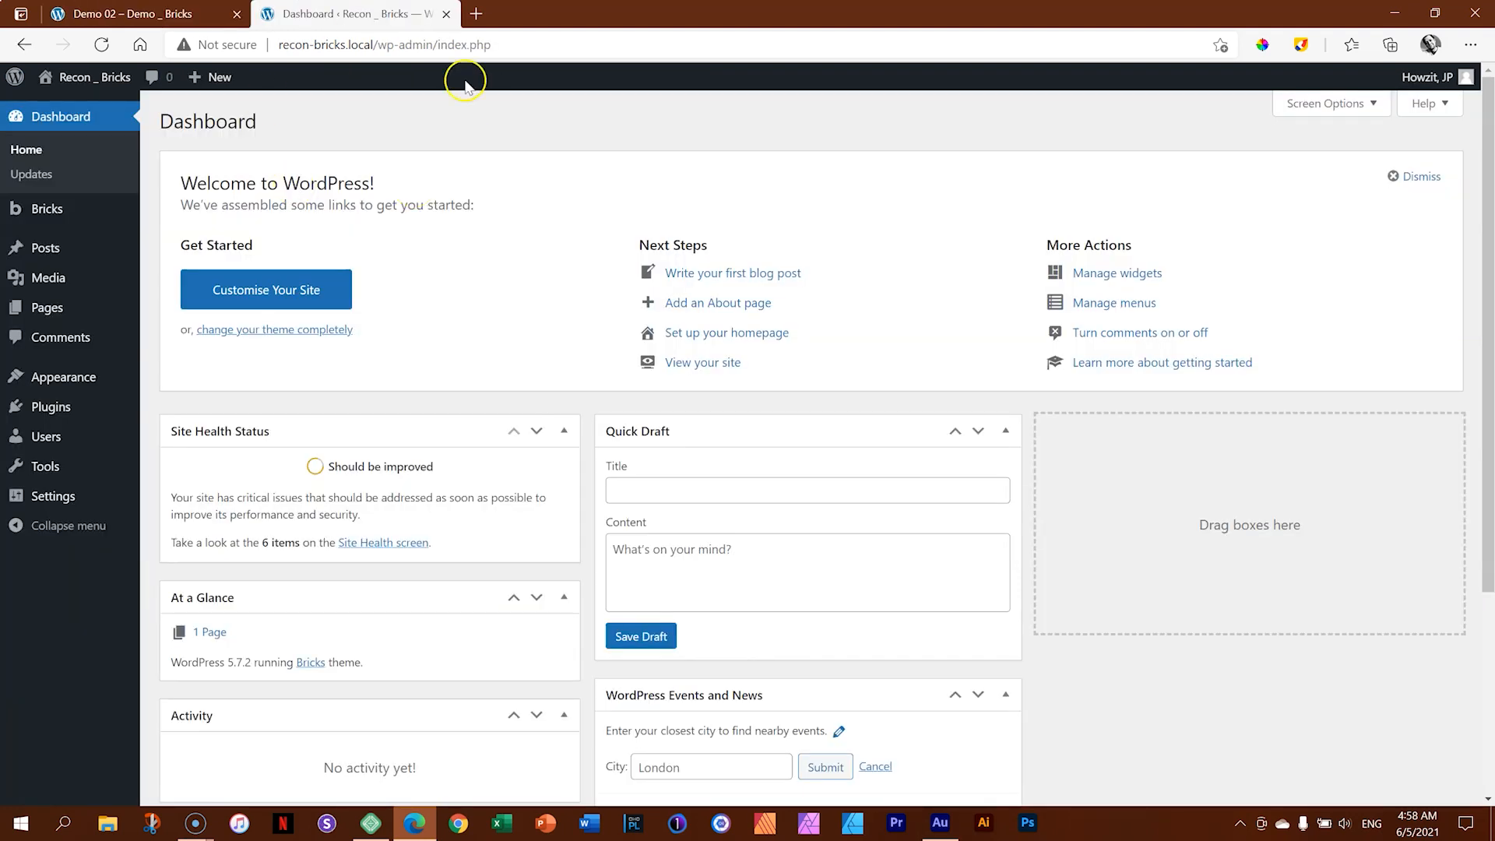
click(470, 297)
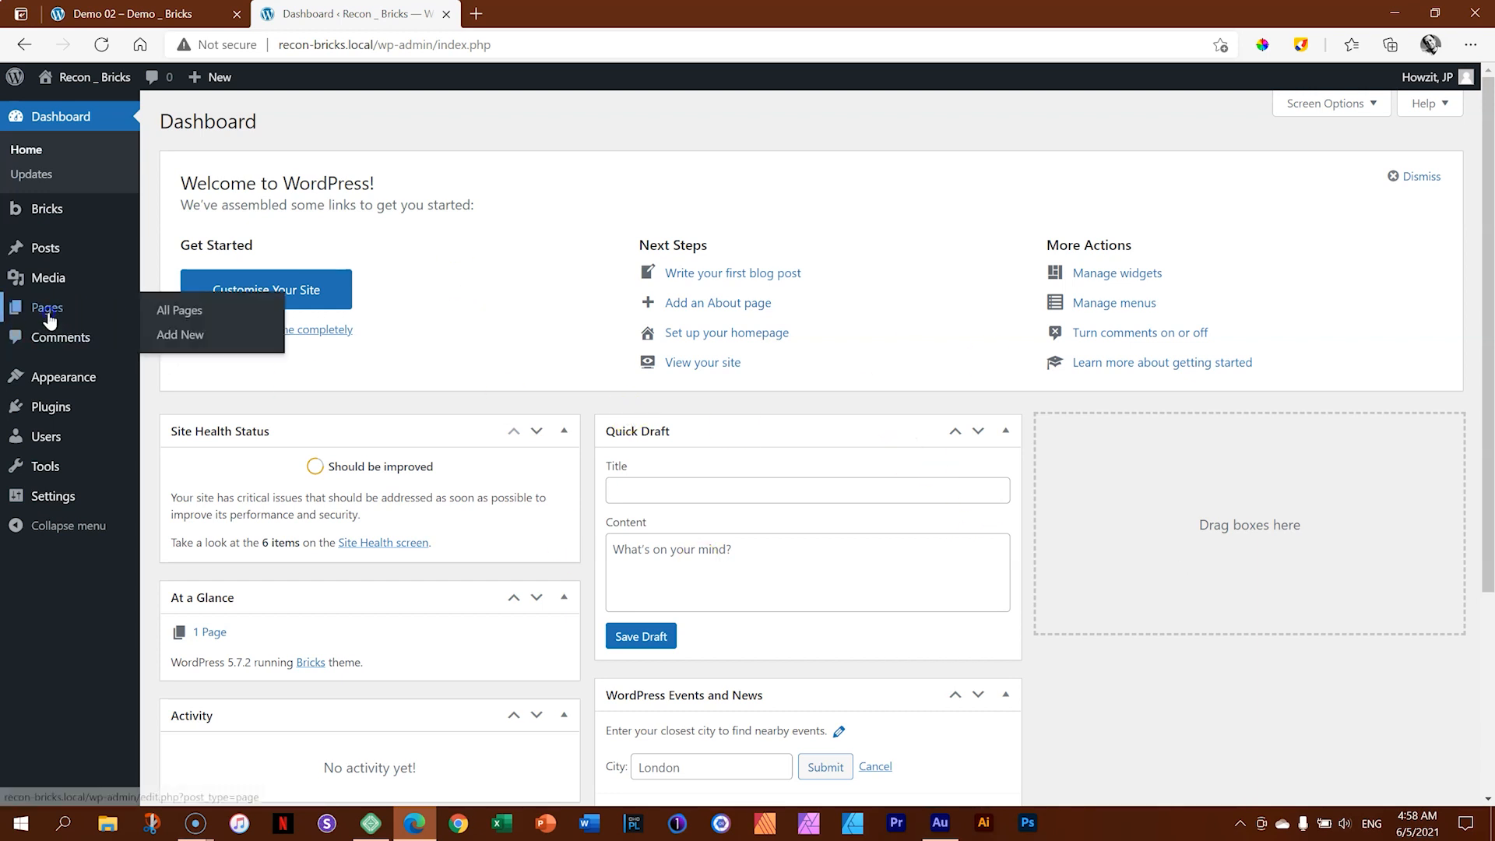
click(48, 315)
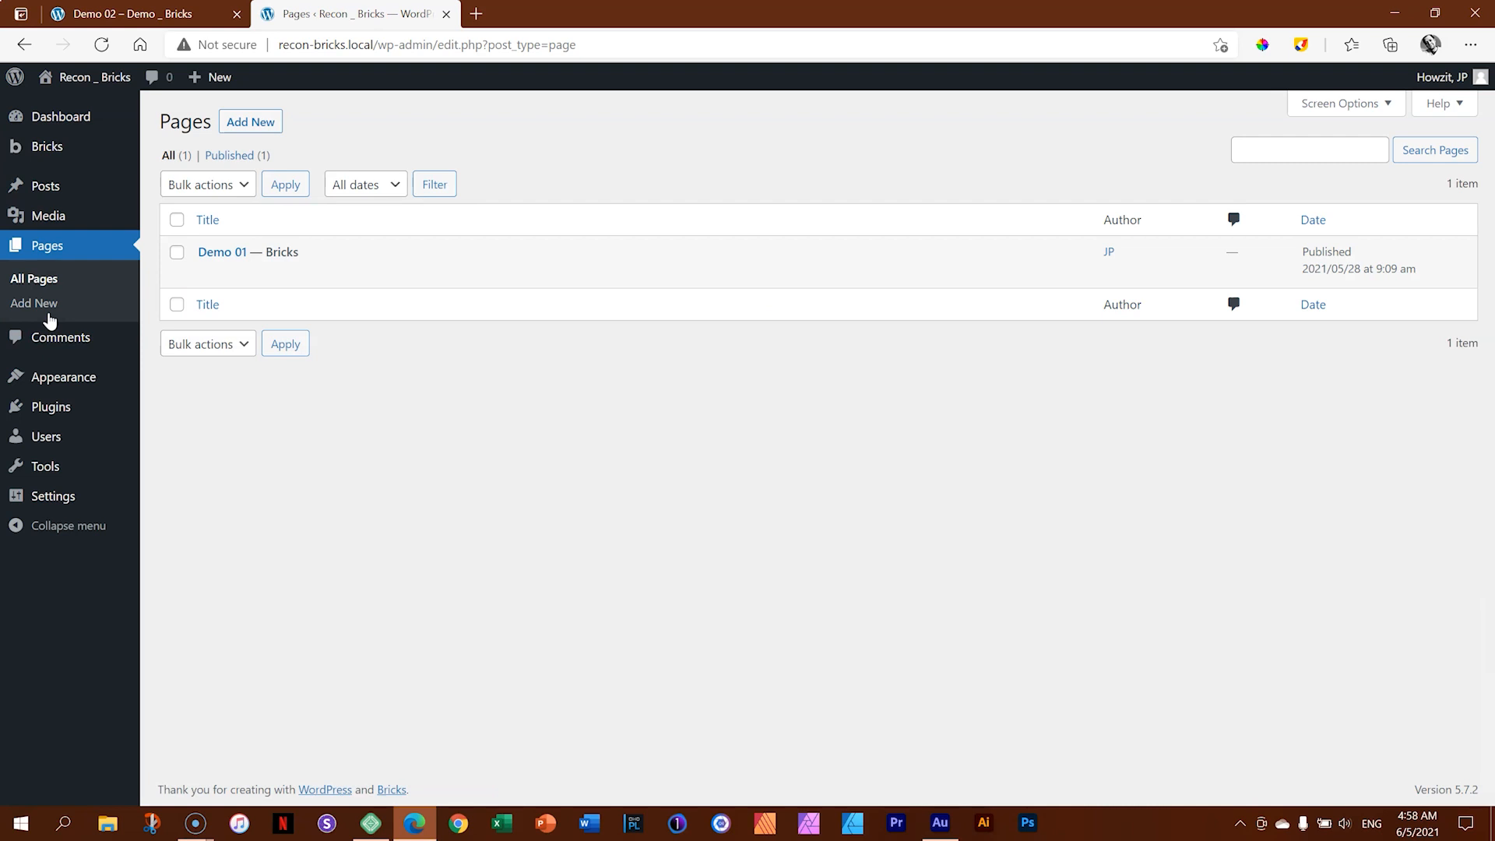
mouse_move(64, 145)
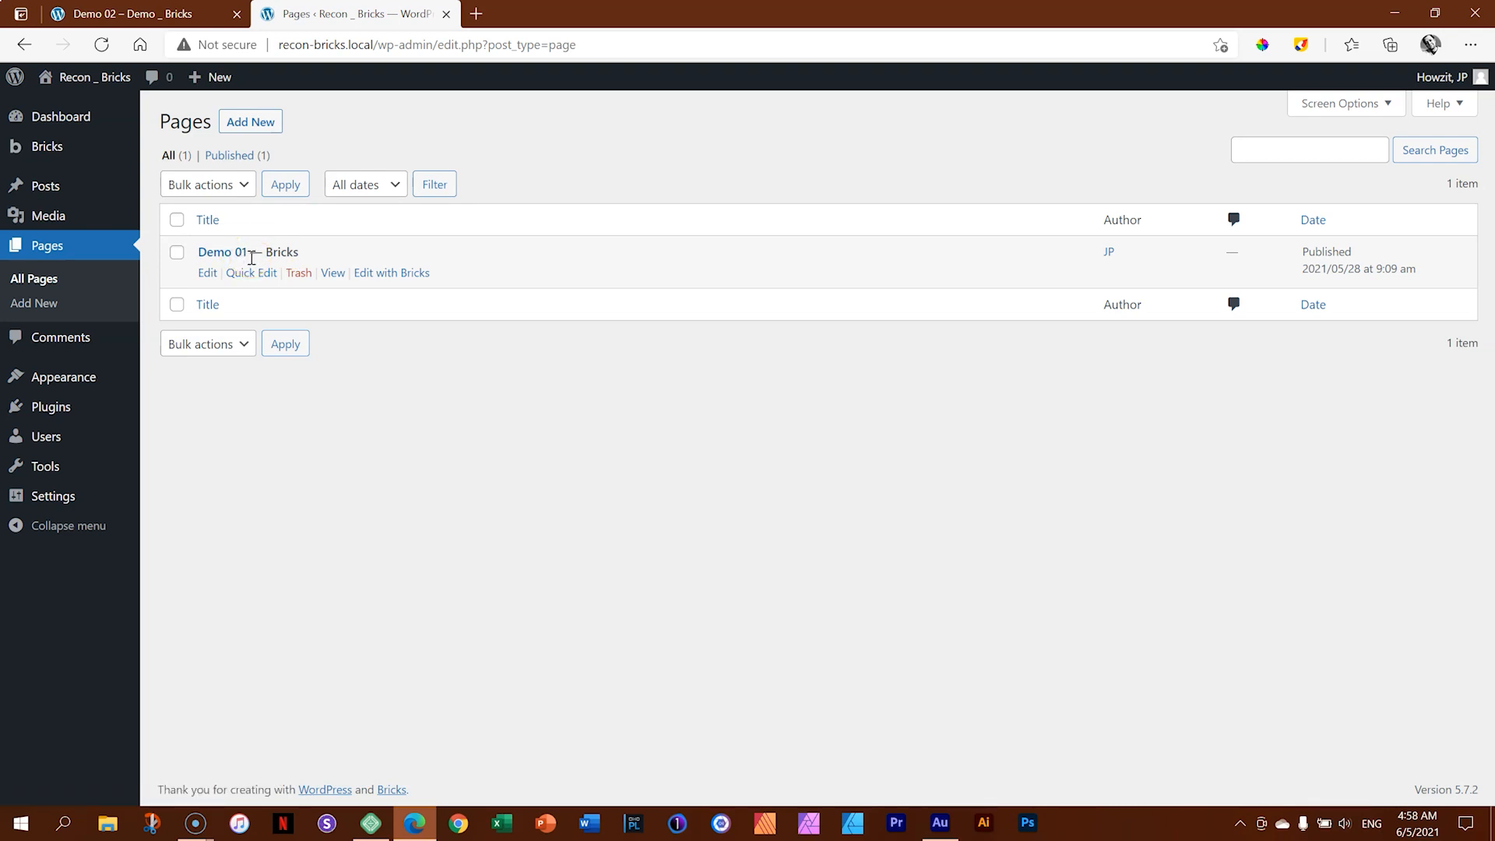
click(405, 279)
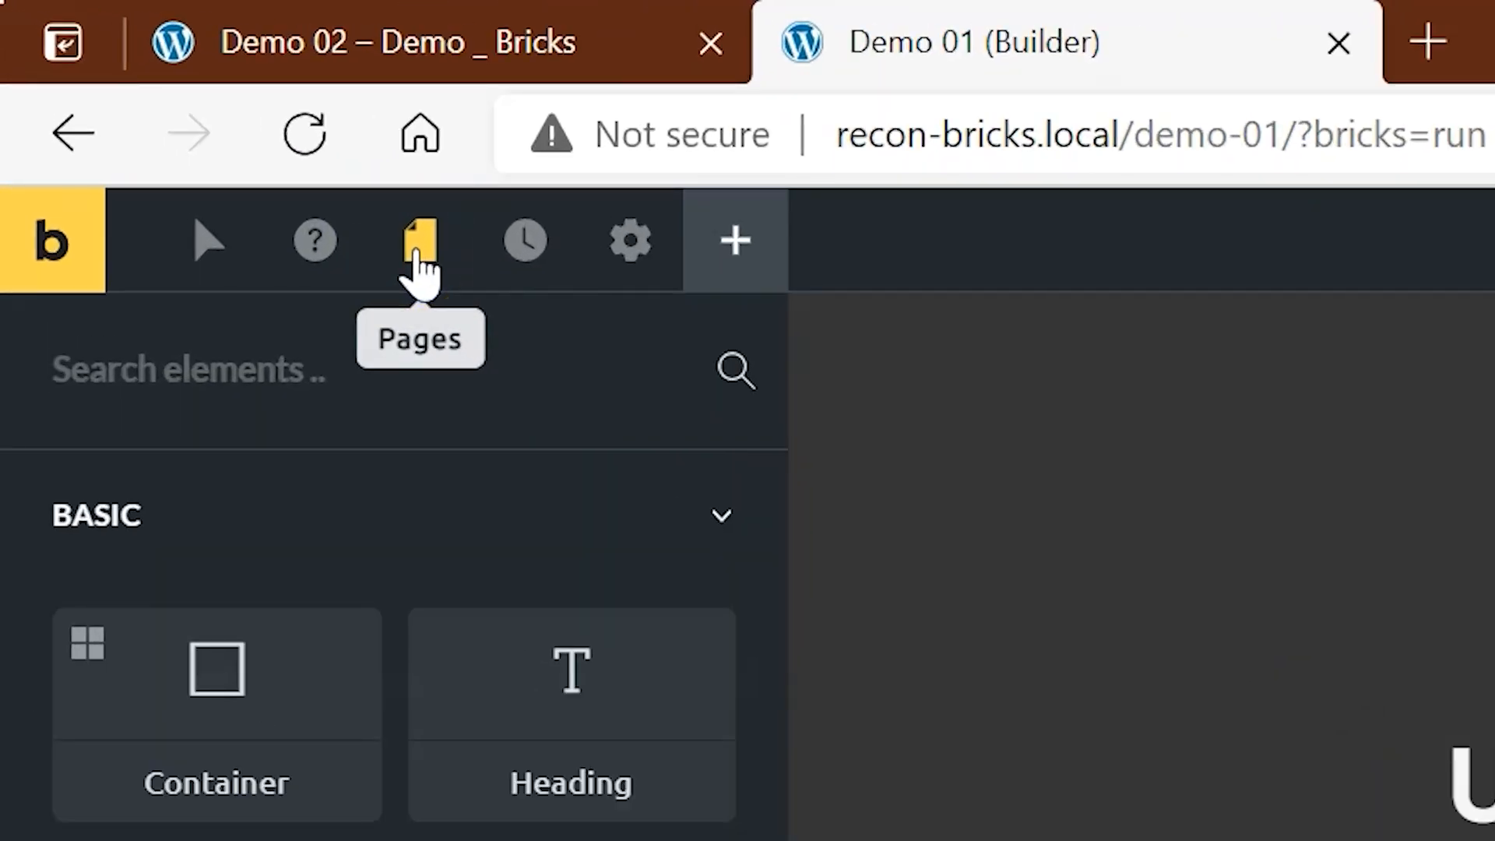
Step: Check which post types the builder's page list offers, and exit to the Demo 01 page preview
click(426, 253)
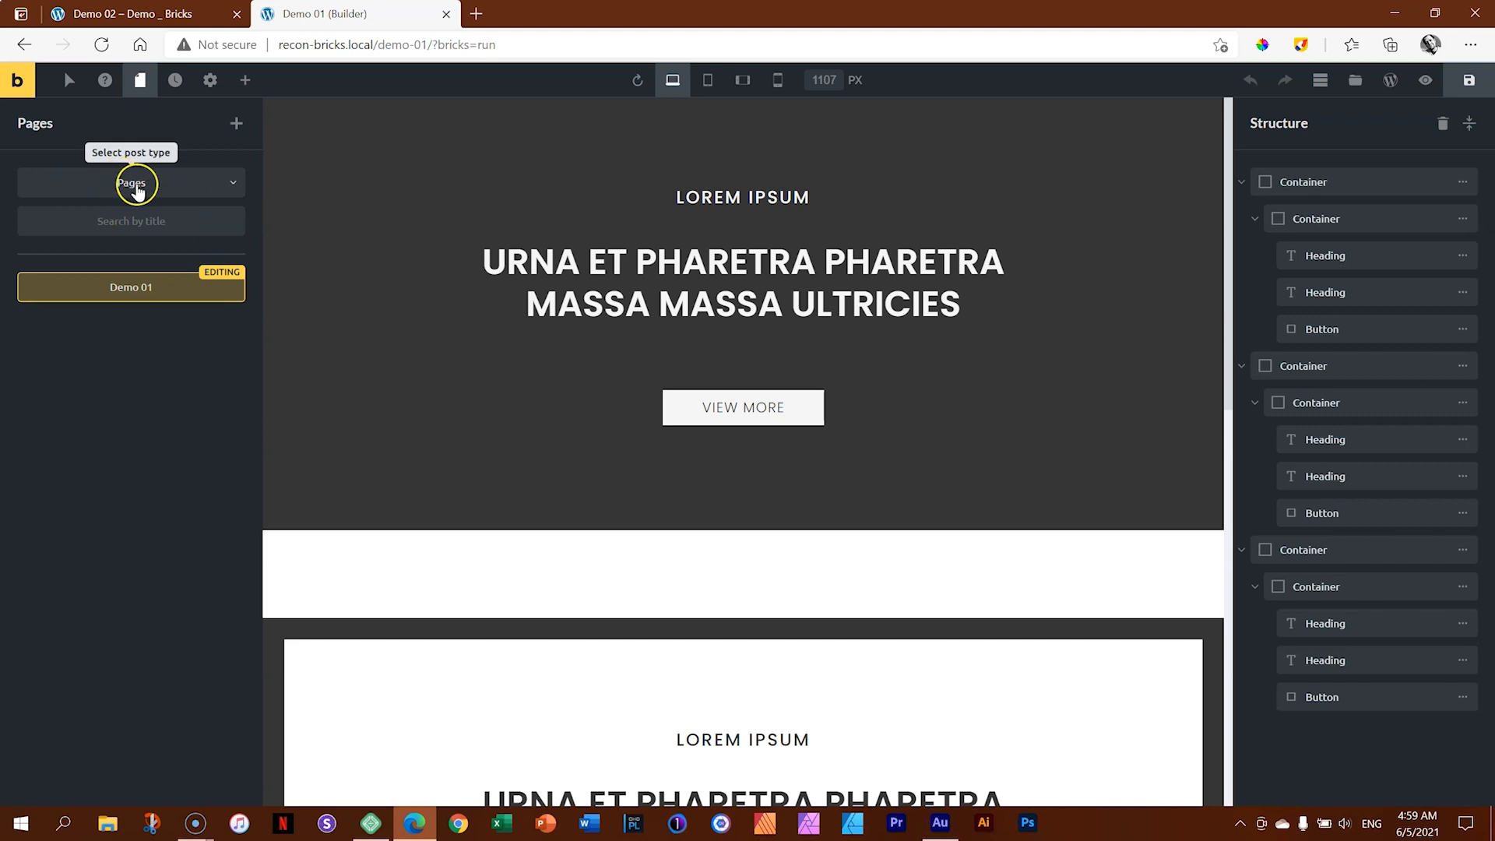
click(226, 184)
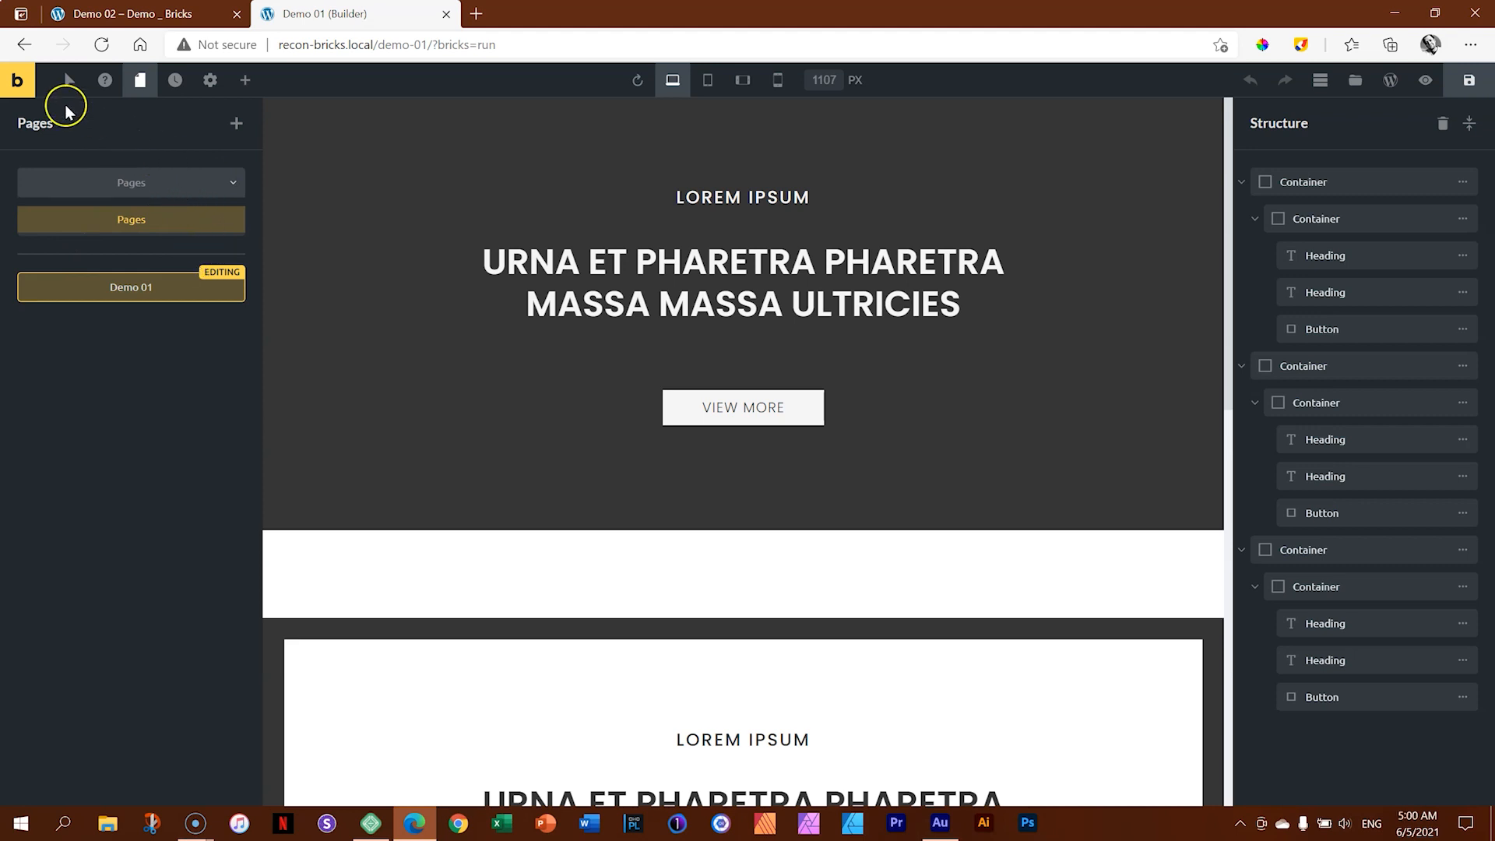
click(18, 89)
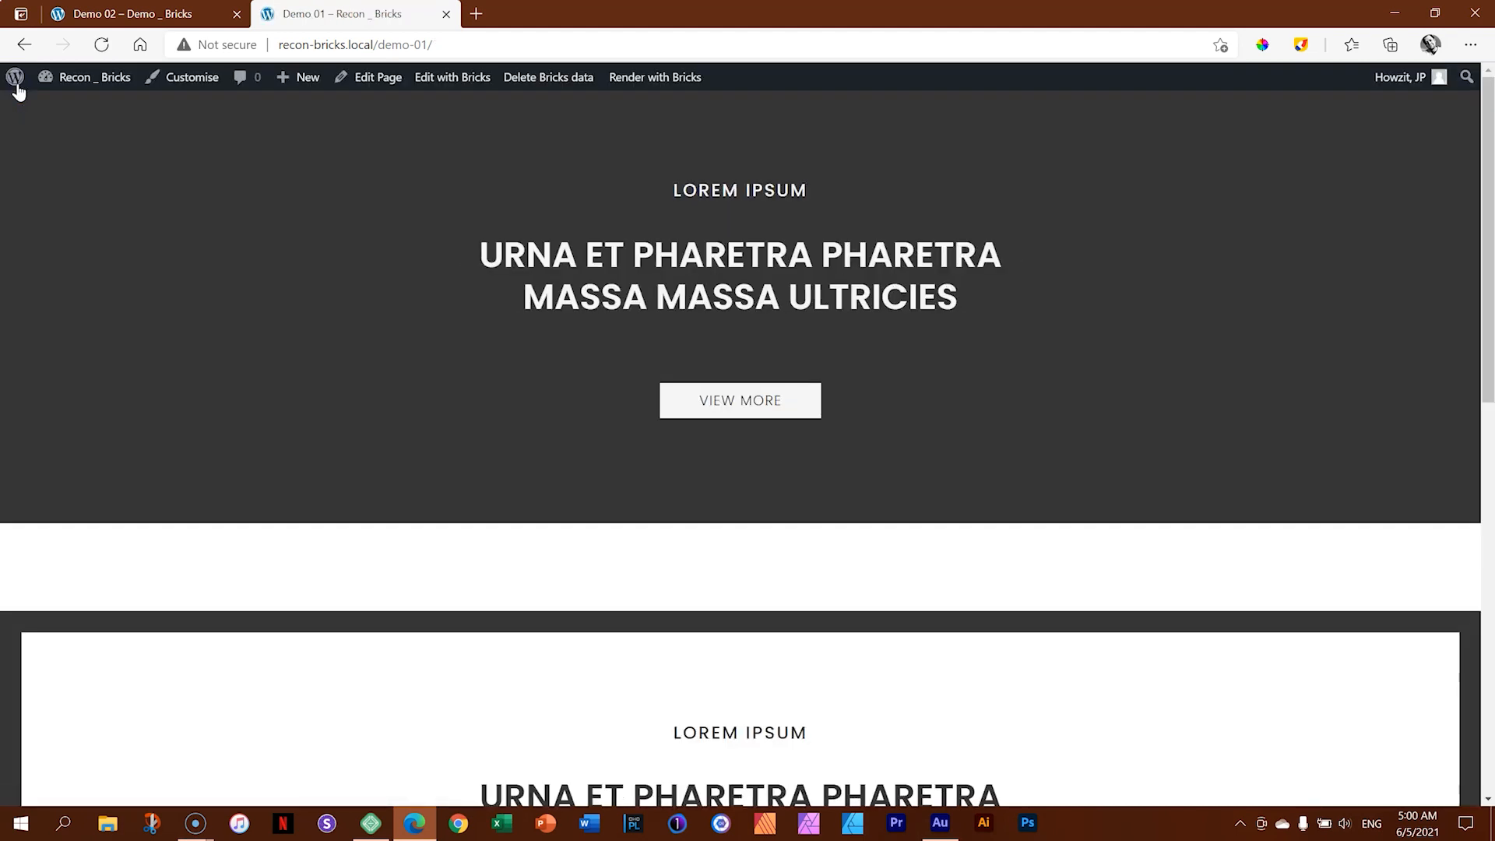
Step: Enable Post as a post type editable with Bricks in the general Bricks settings, and save the settings
click(19, 91)
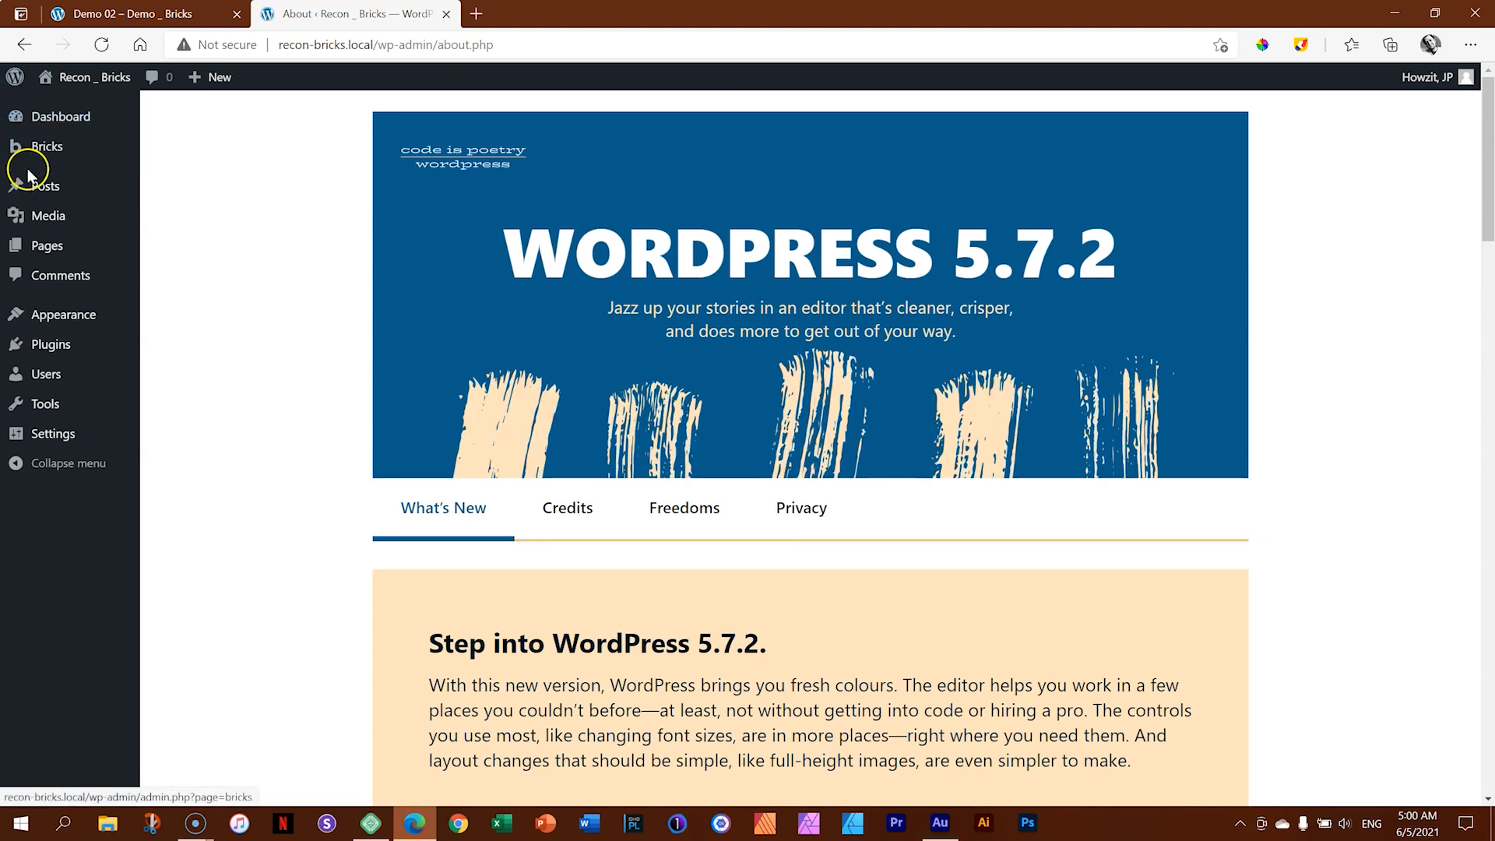
mouse_move(44, 153)
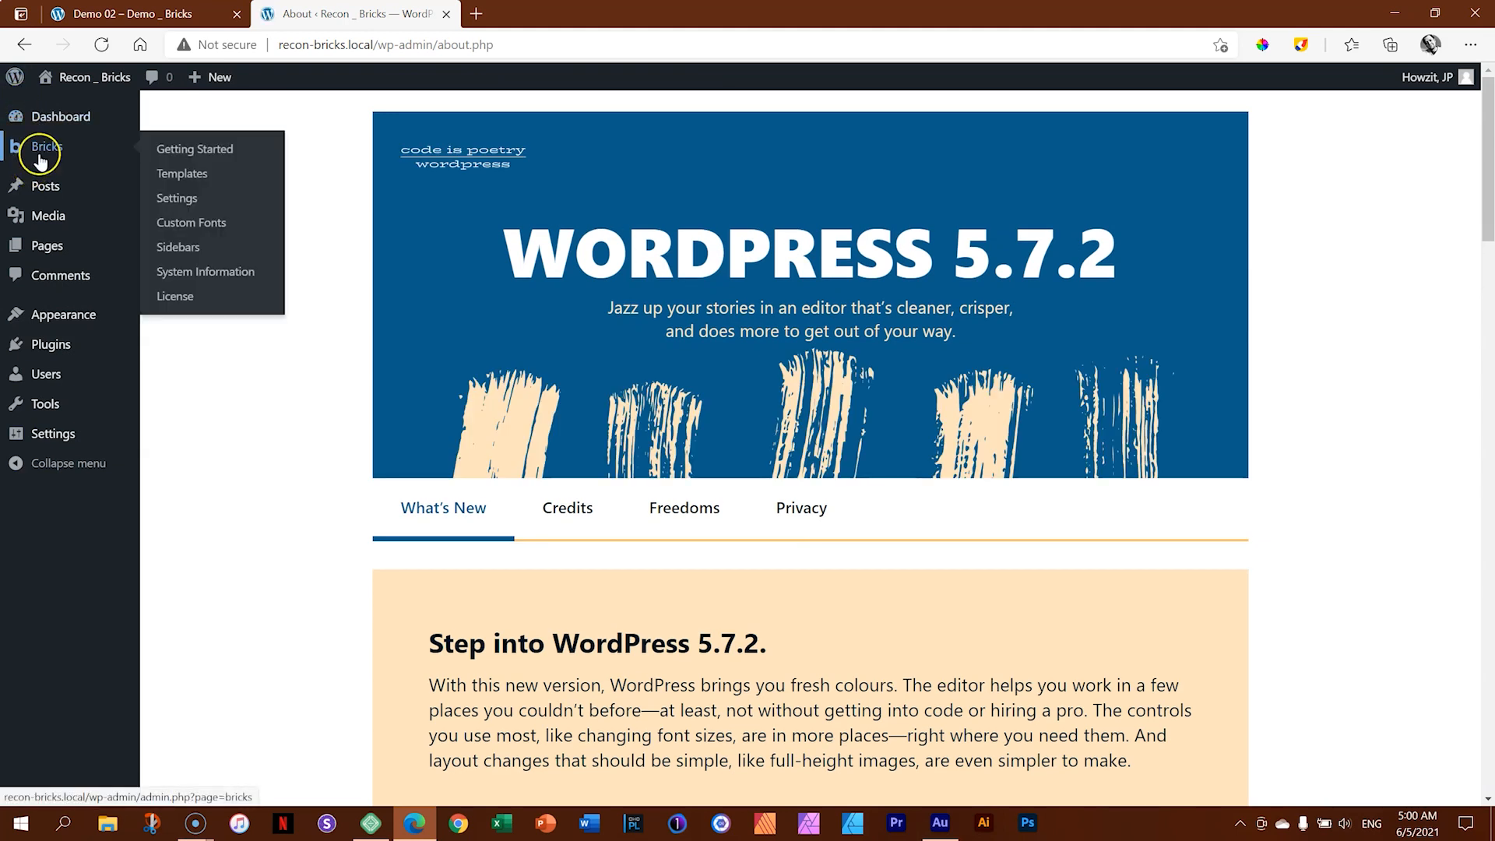
click(59, 147)
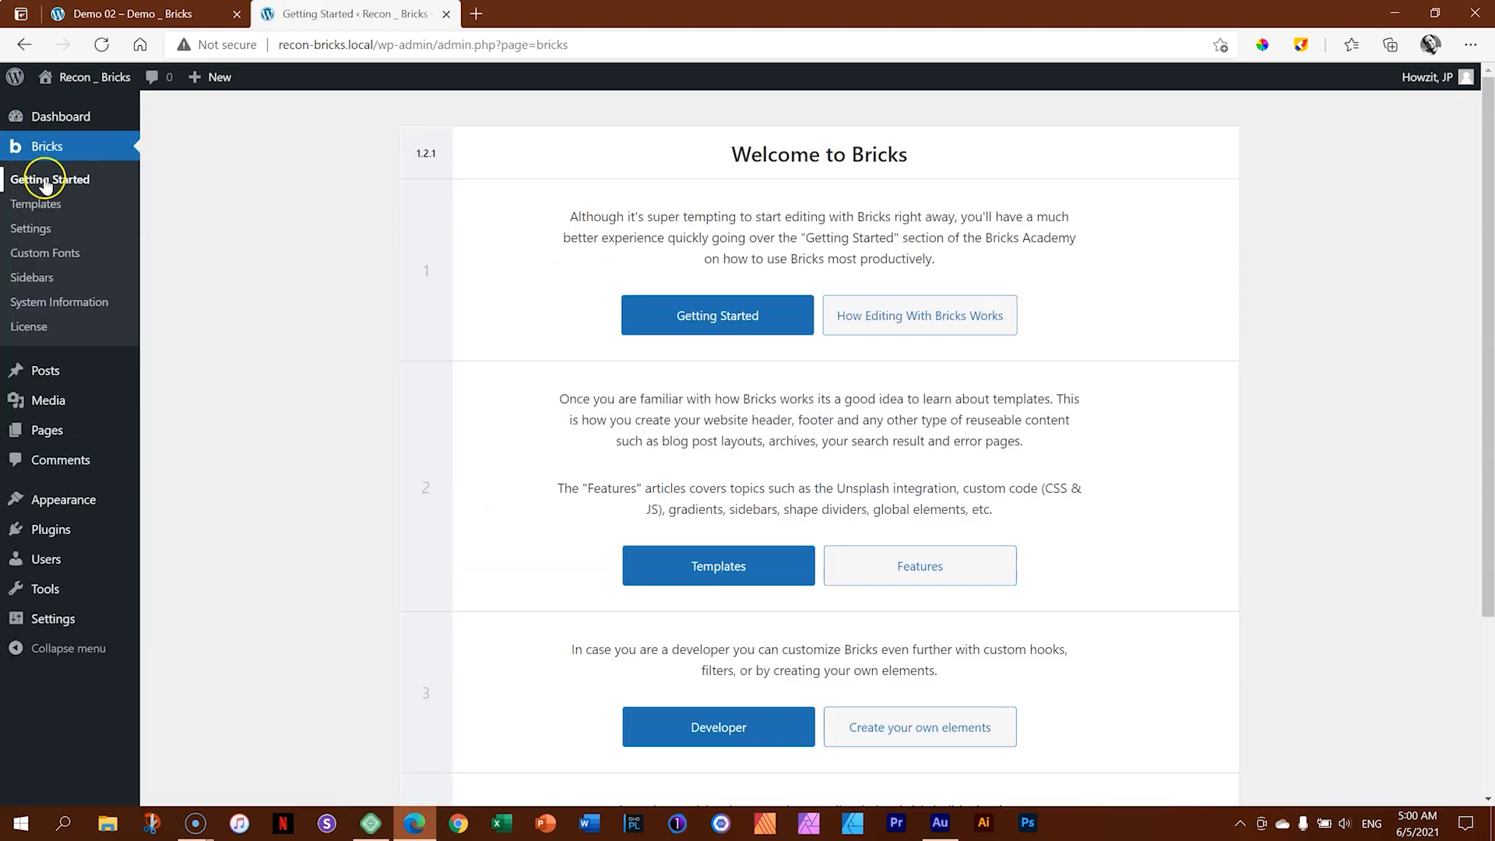
click(40, 230)
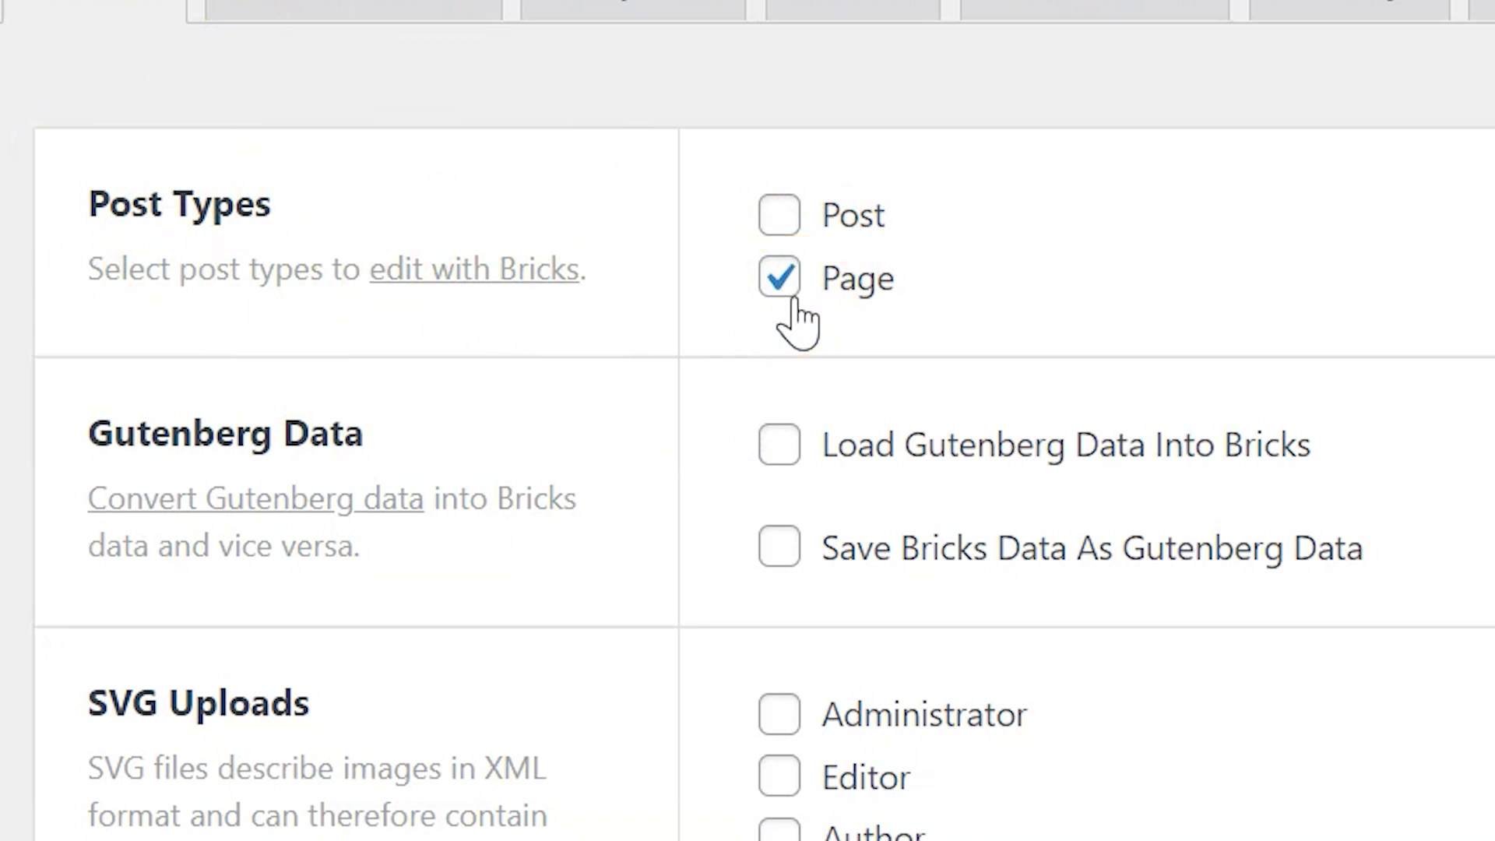
click(783, 222)
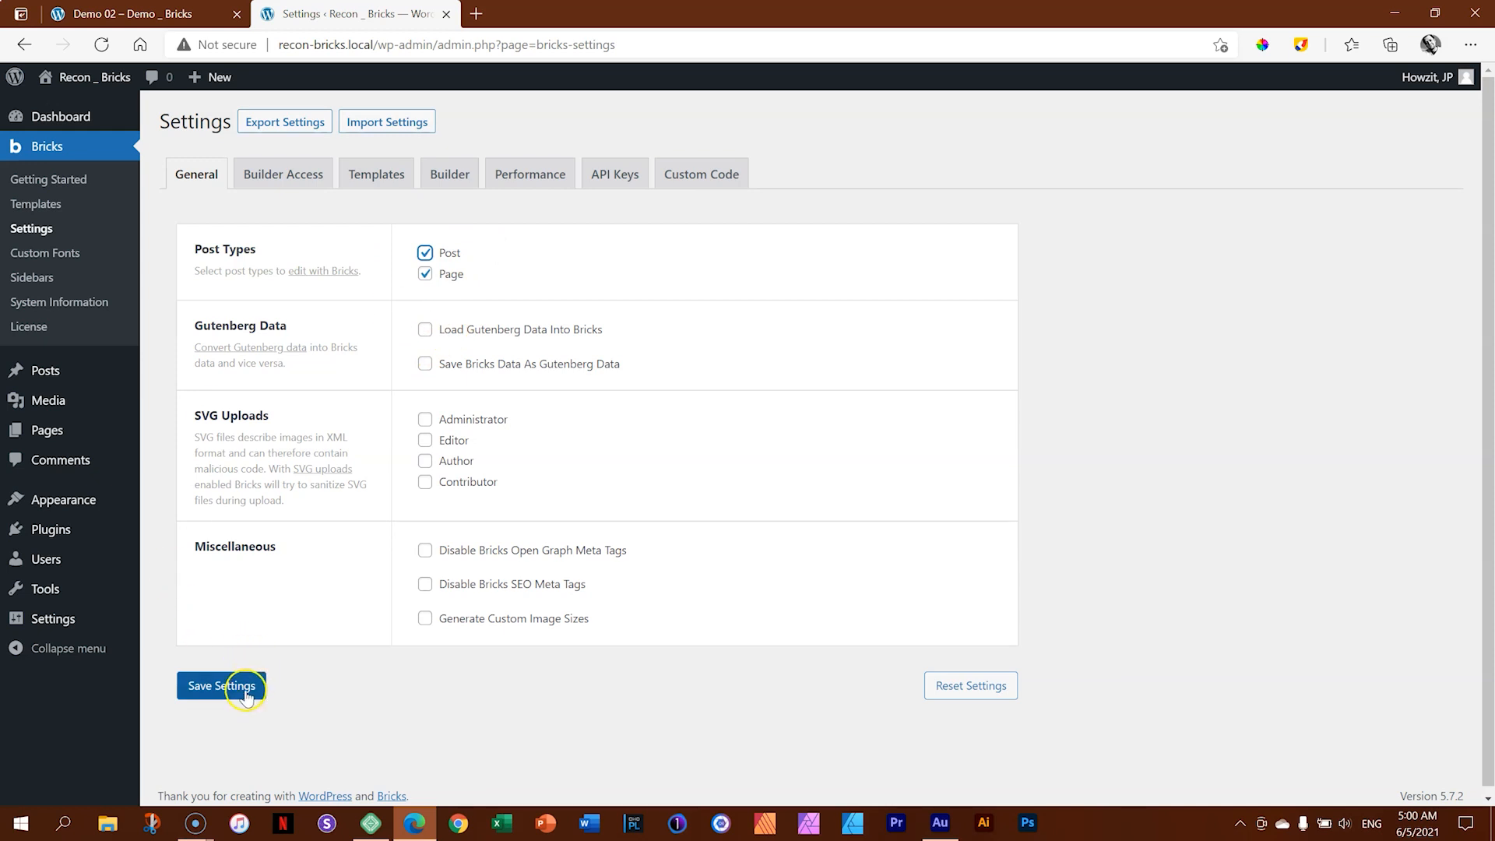
click(244, 693)
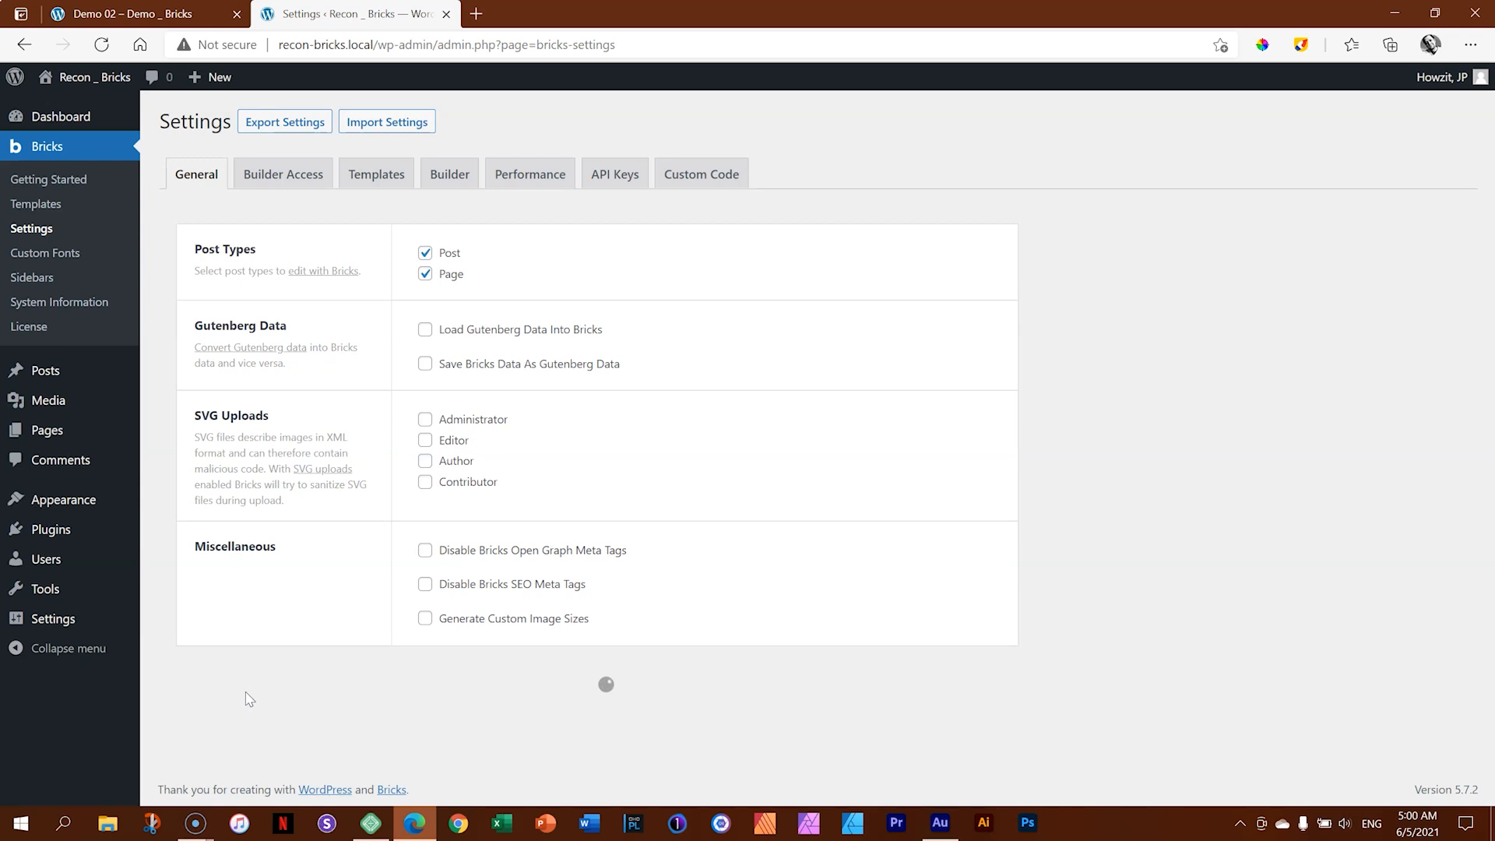
Step: Reopen the Demo 01 page with Bricks and check the post type choices in the builder's page list
mouse_move(69, 430)
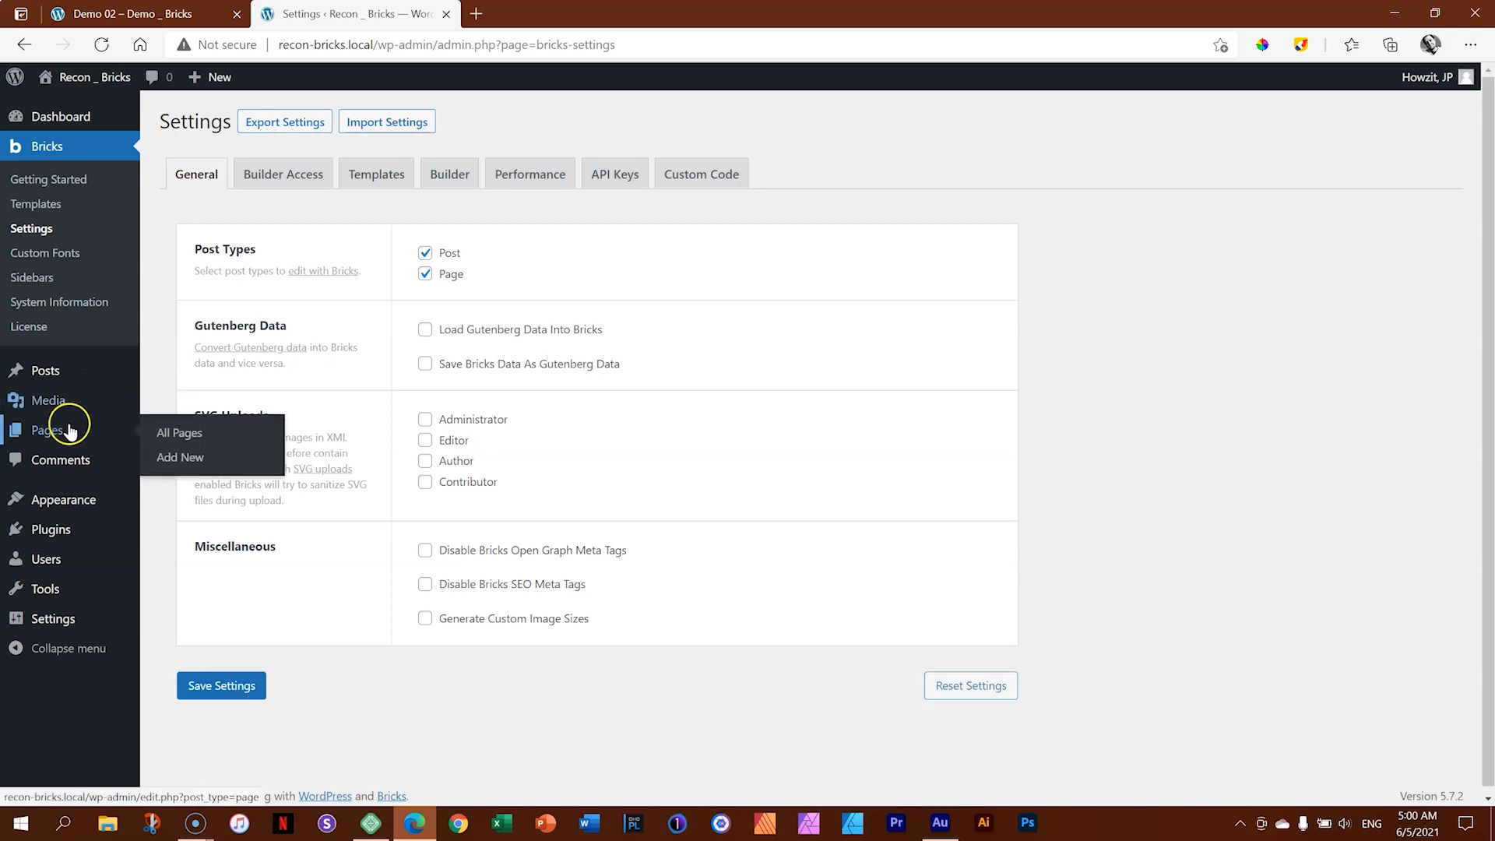
click(166, 432)
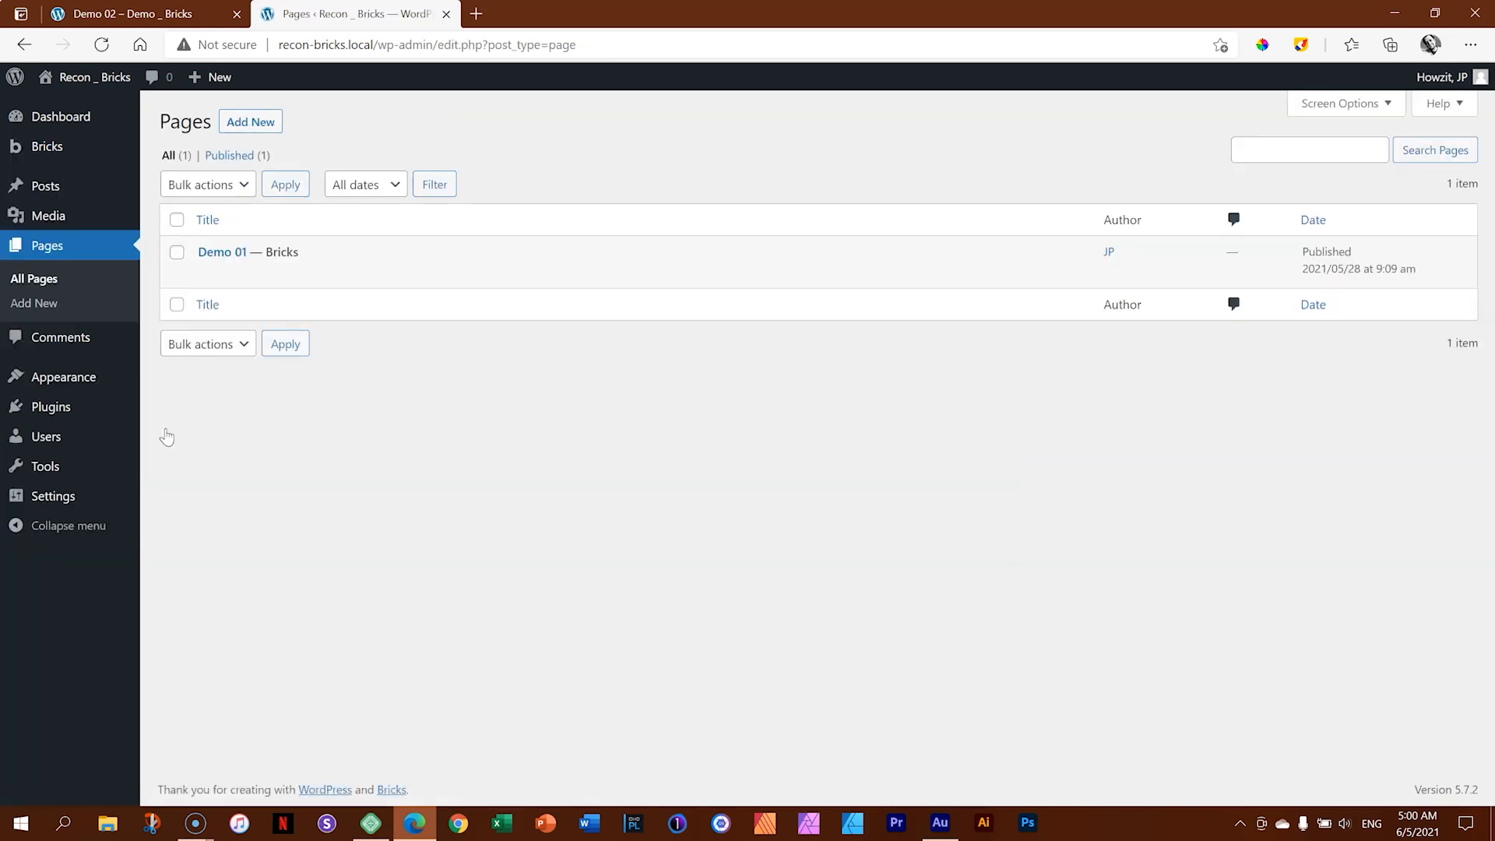
click(372, 268)
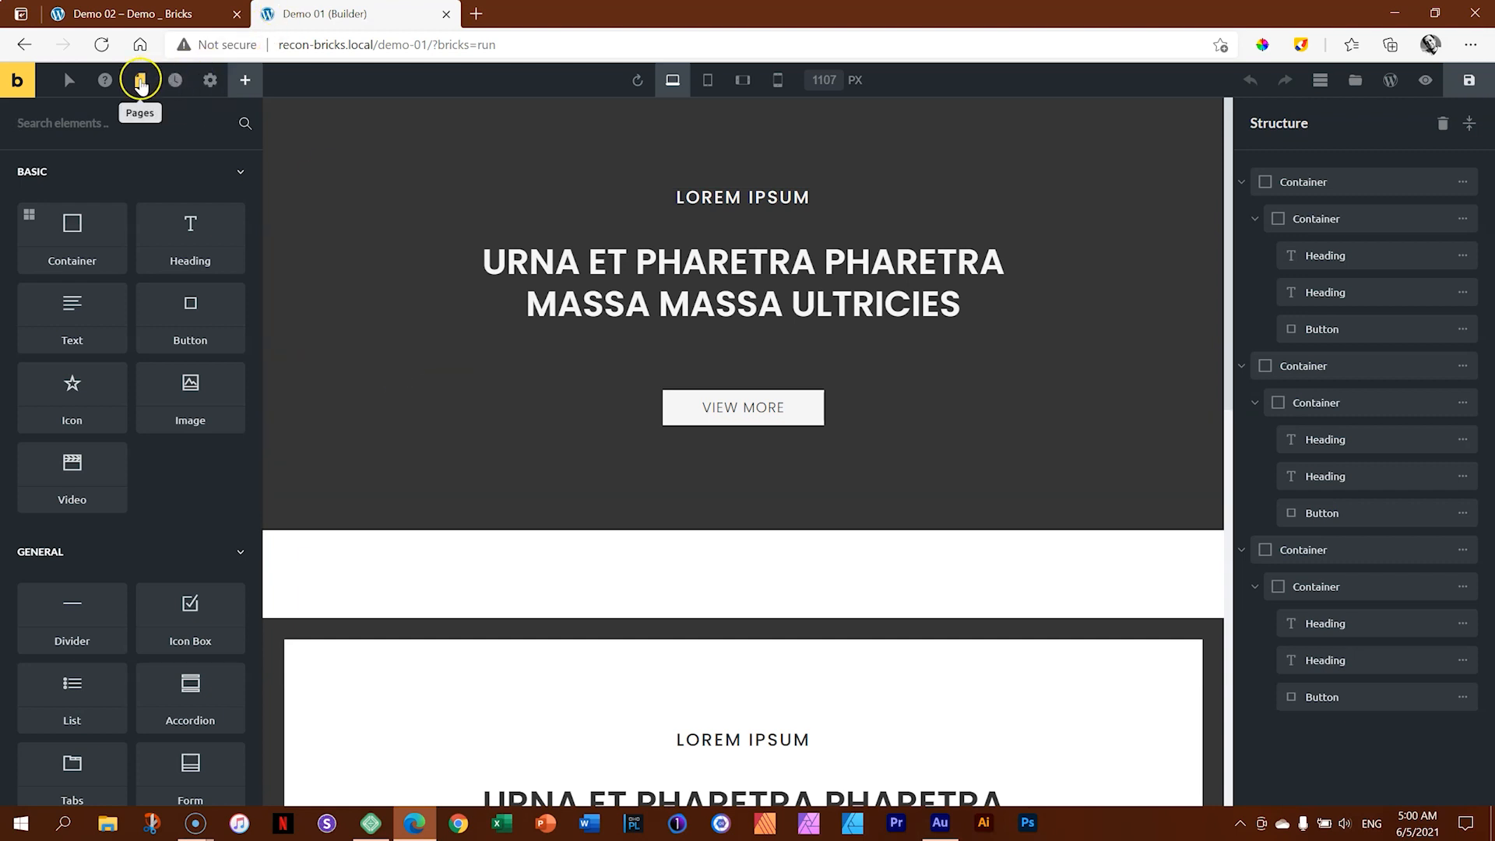
click(141, 81)
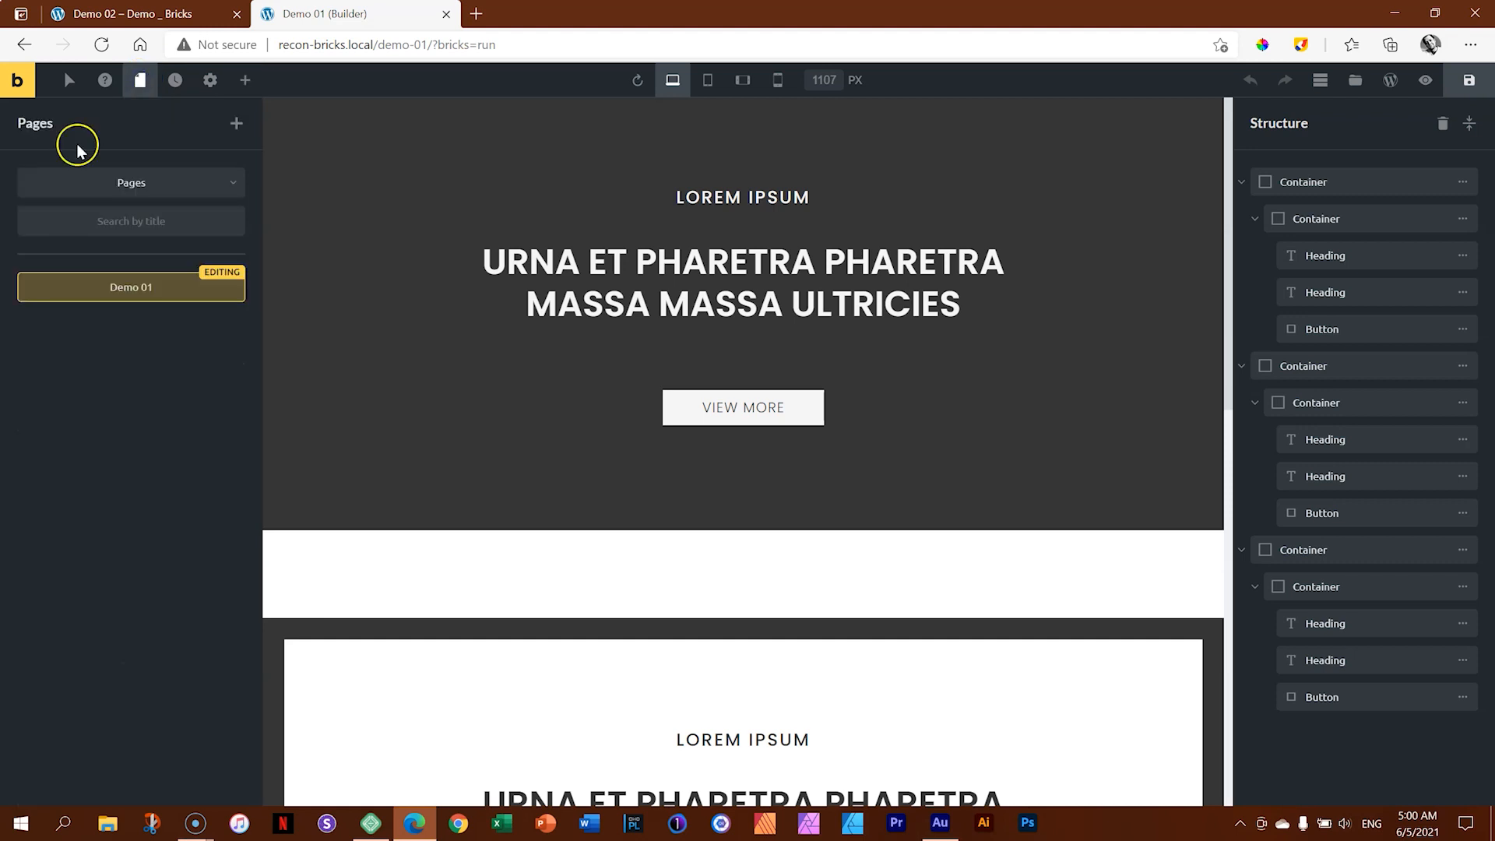
click(163, 185)
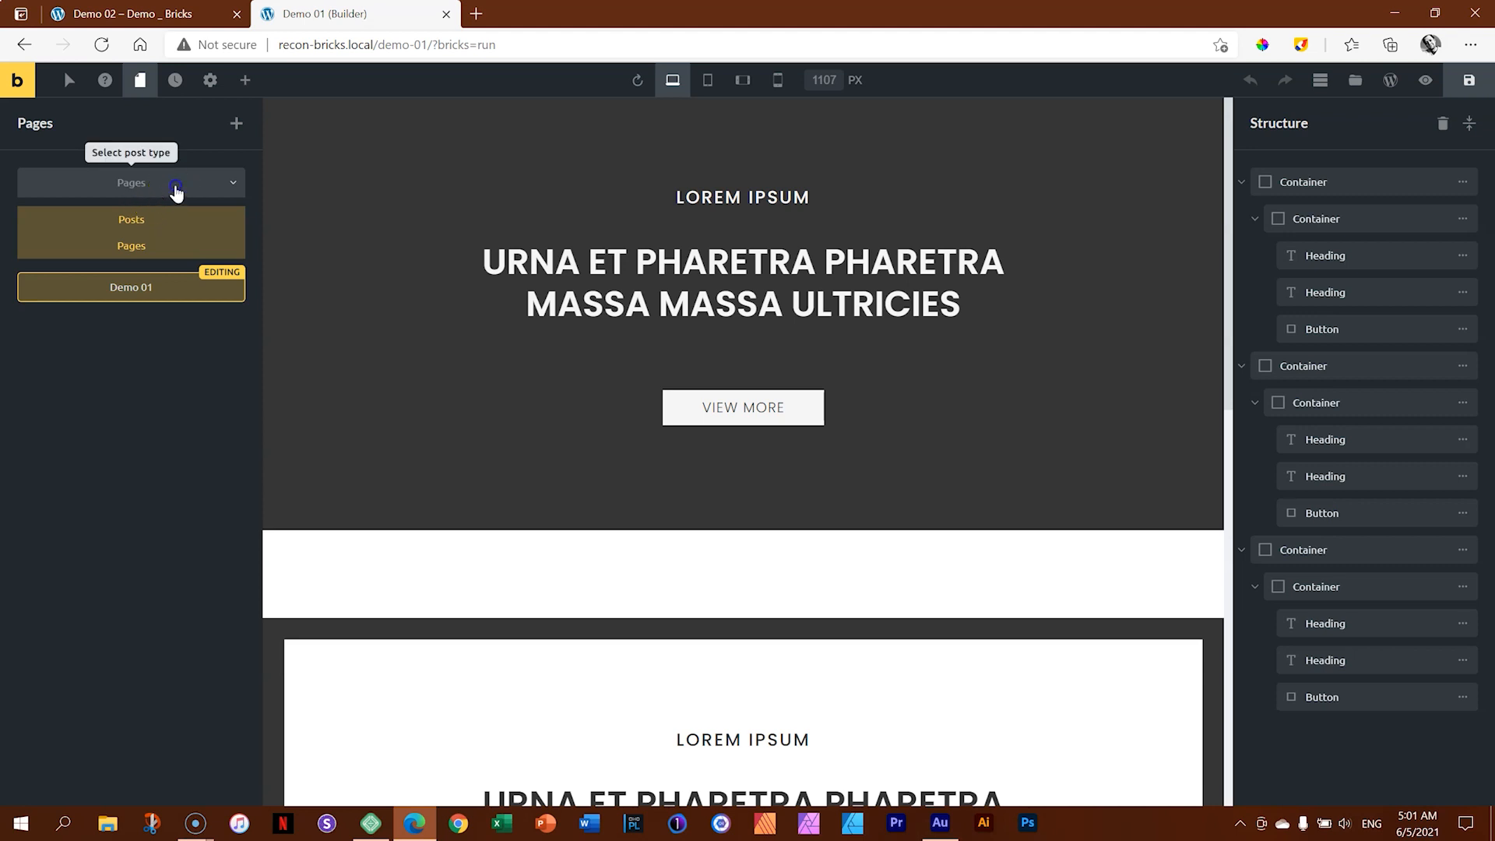
click(167, 186)
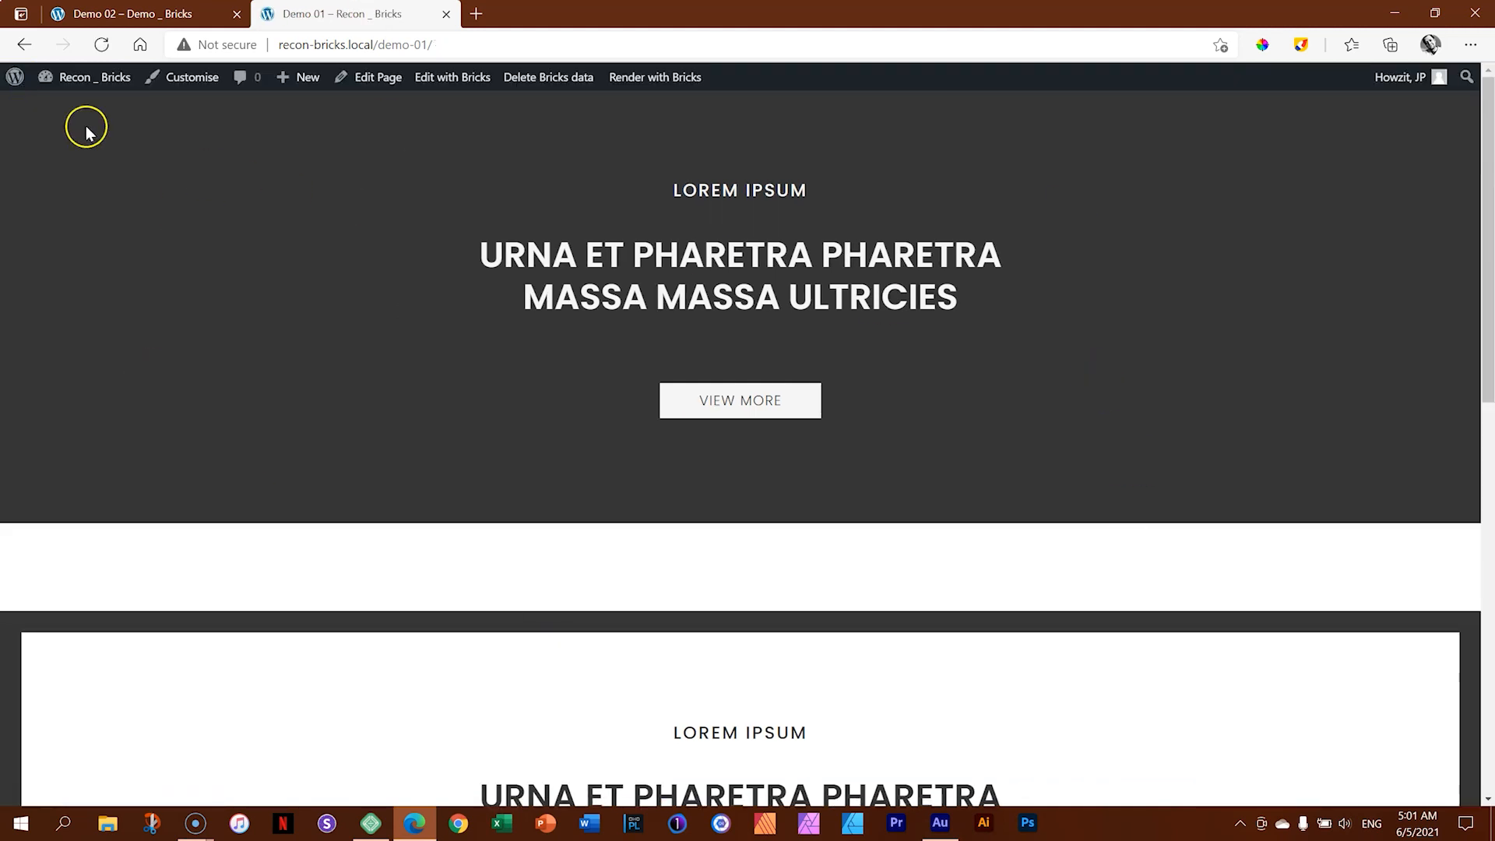
Step: Set the Toolbar Logo Link in the Bricks builder settings to Dashboard and save the settings
click(15, 77)
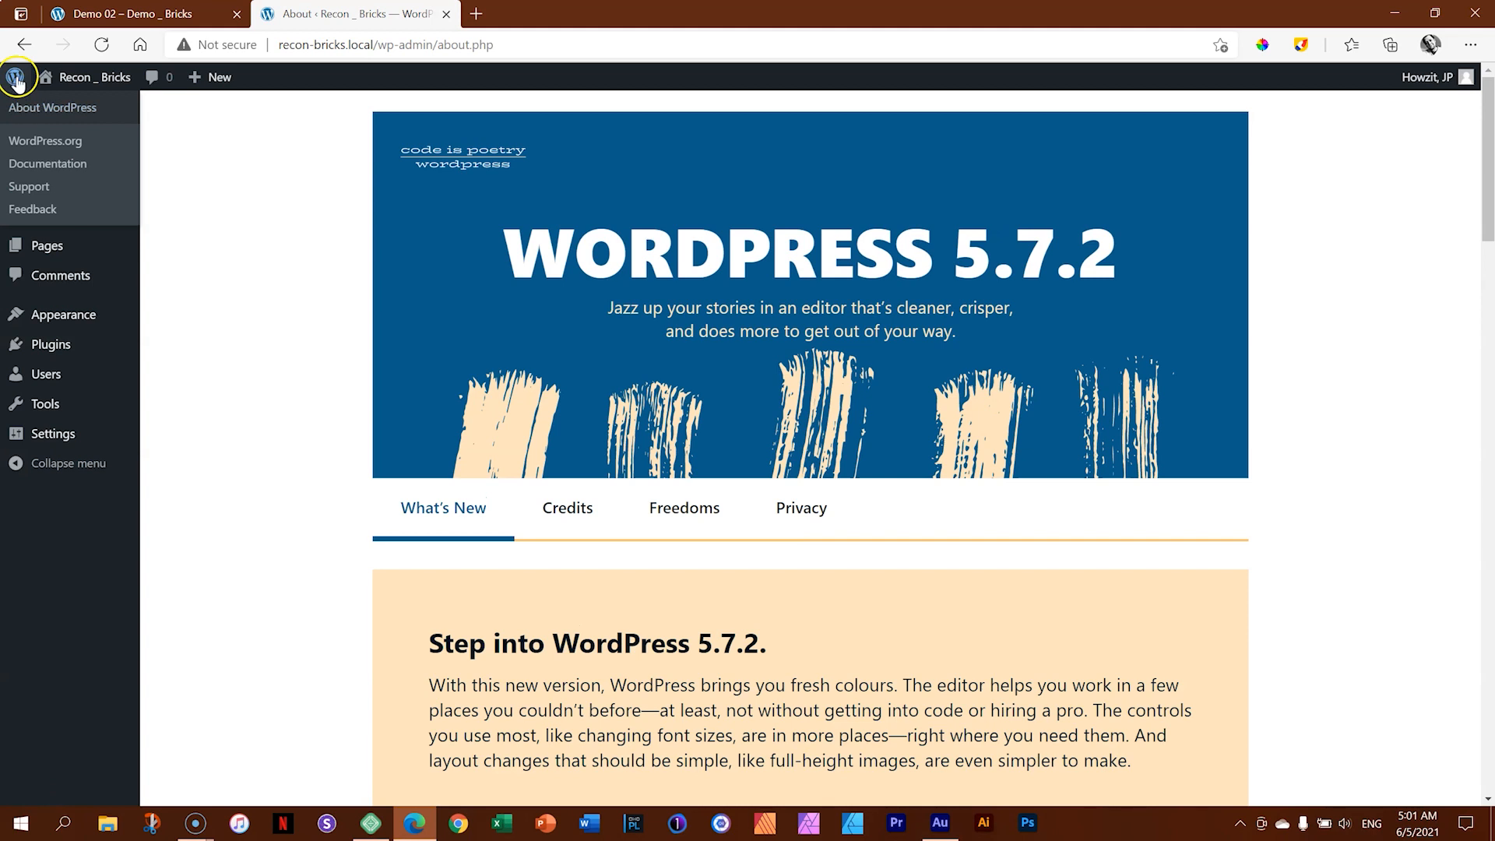
click(54, 85)
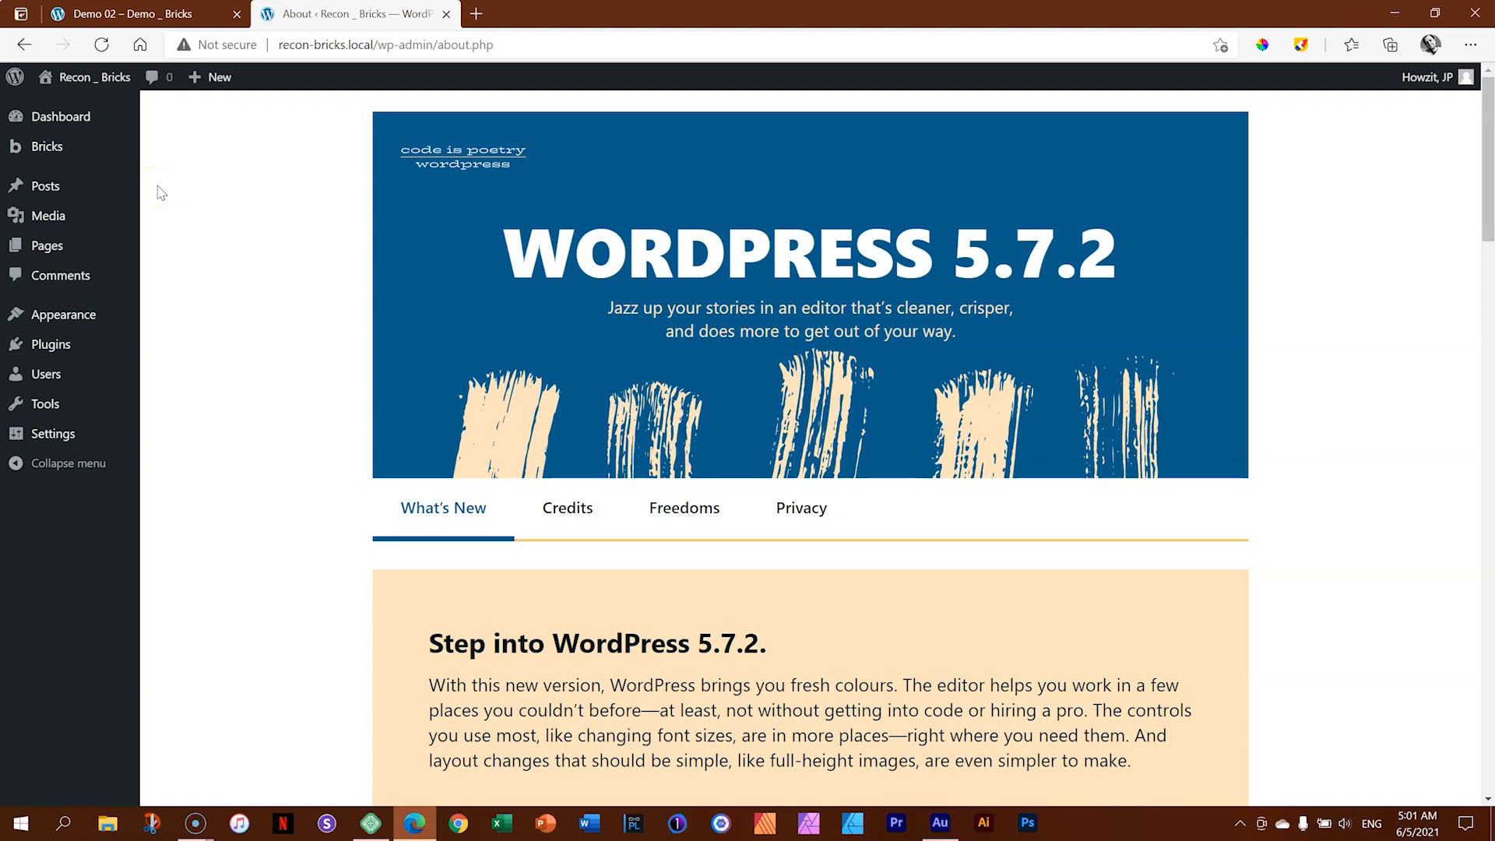
mouse_move(48, 152)
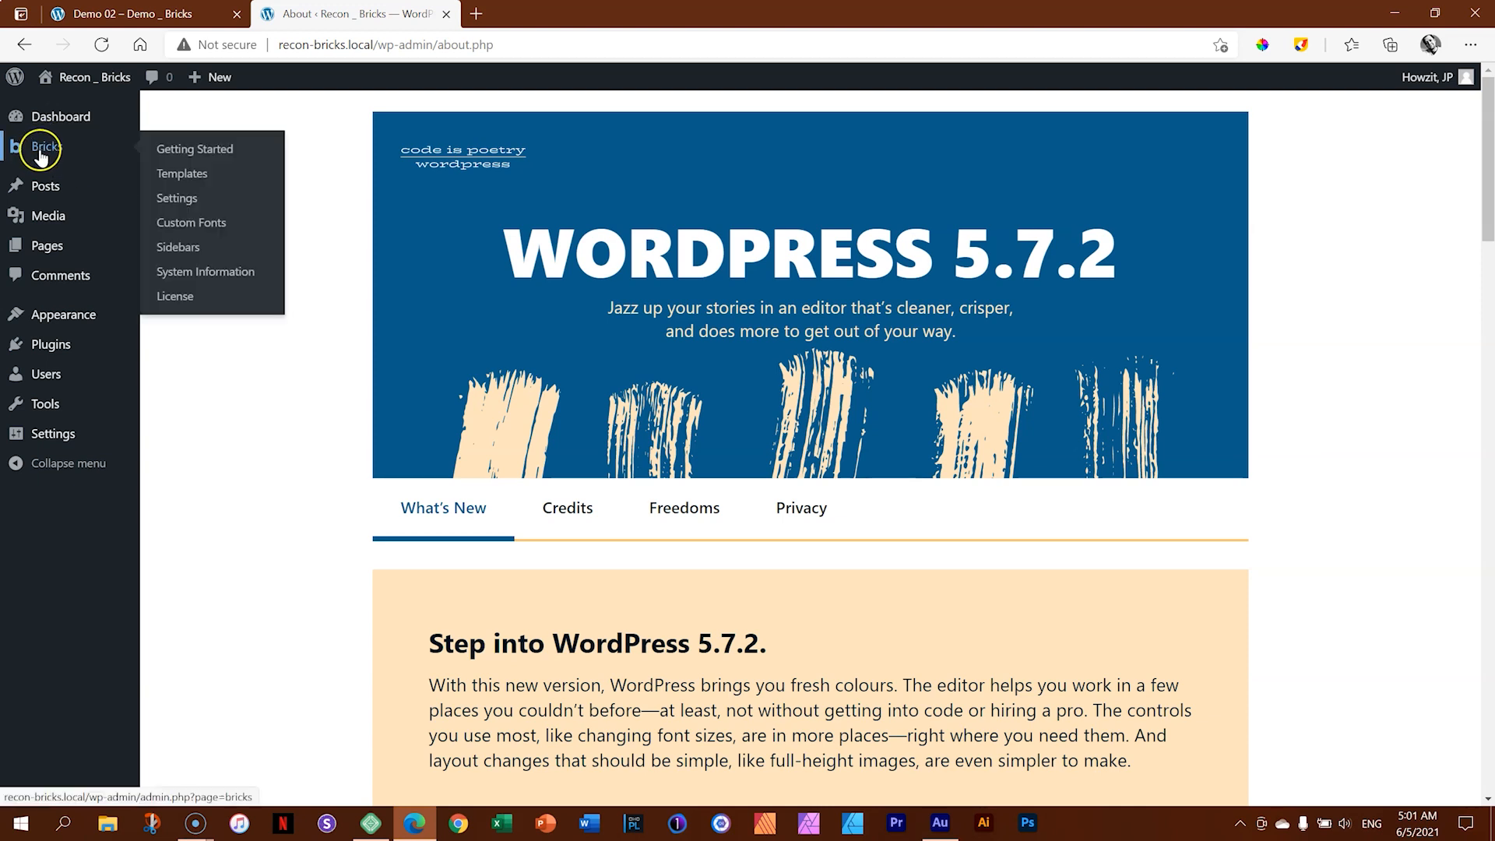
click(165, 198)
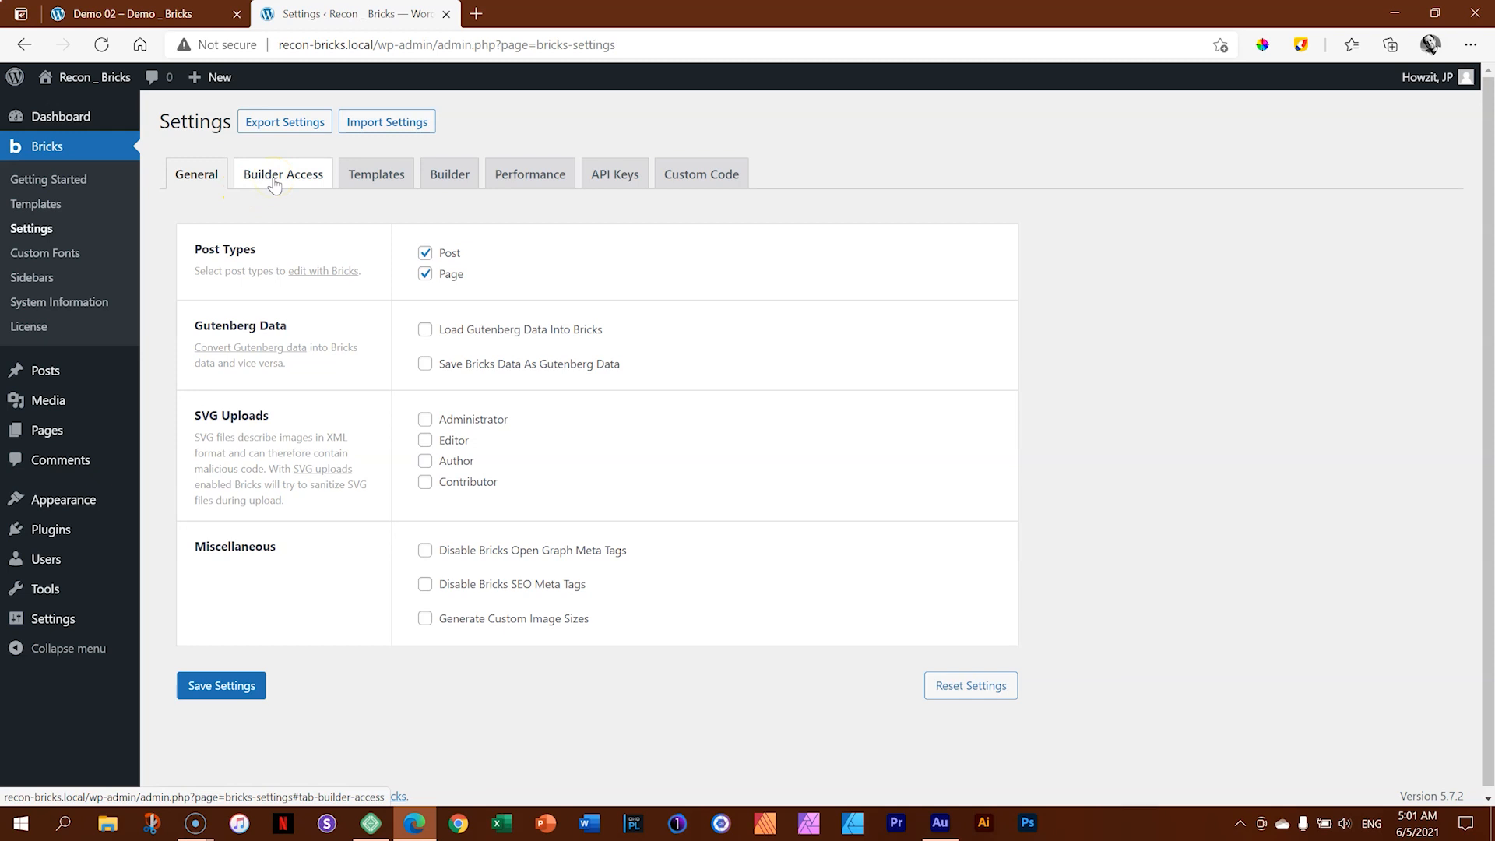
click(274, 183)
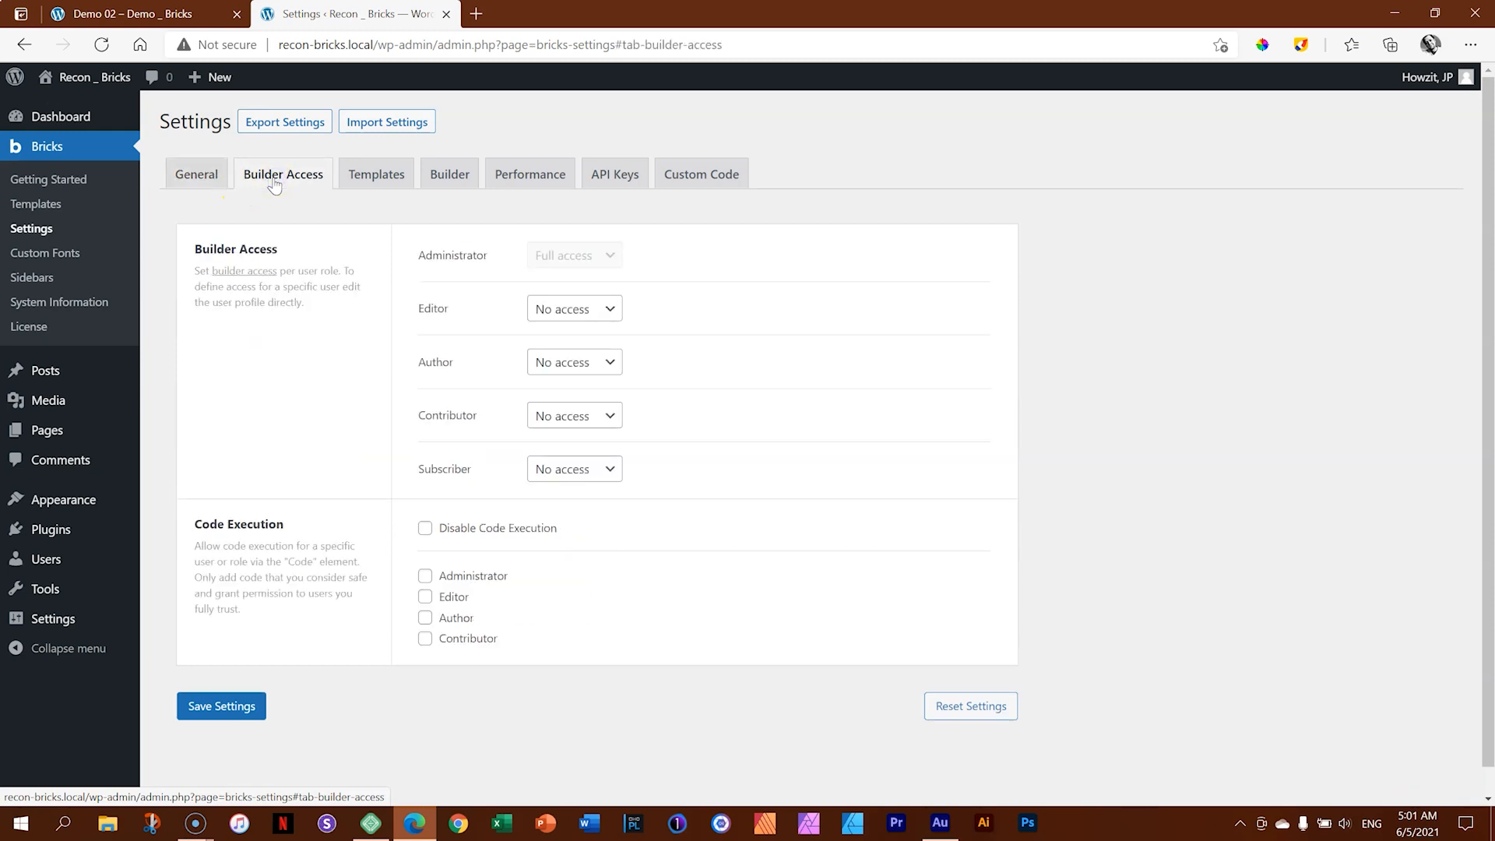
click(456, 179)
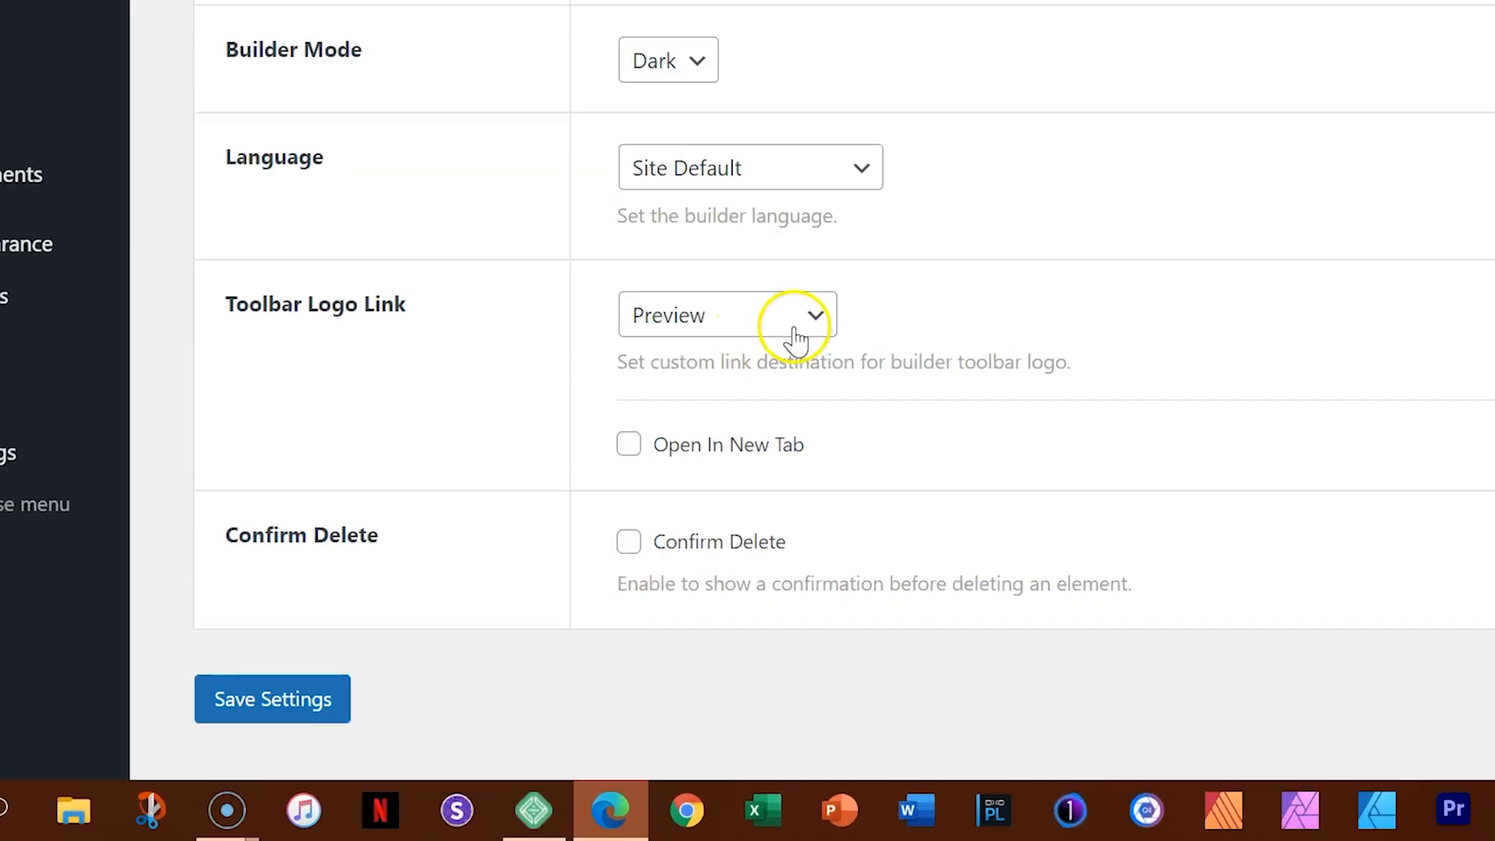
click(529, 540)
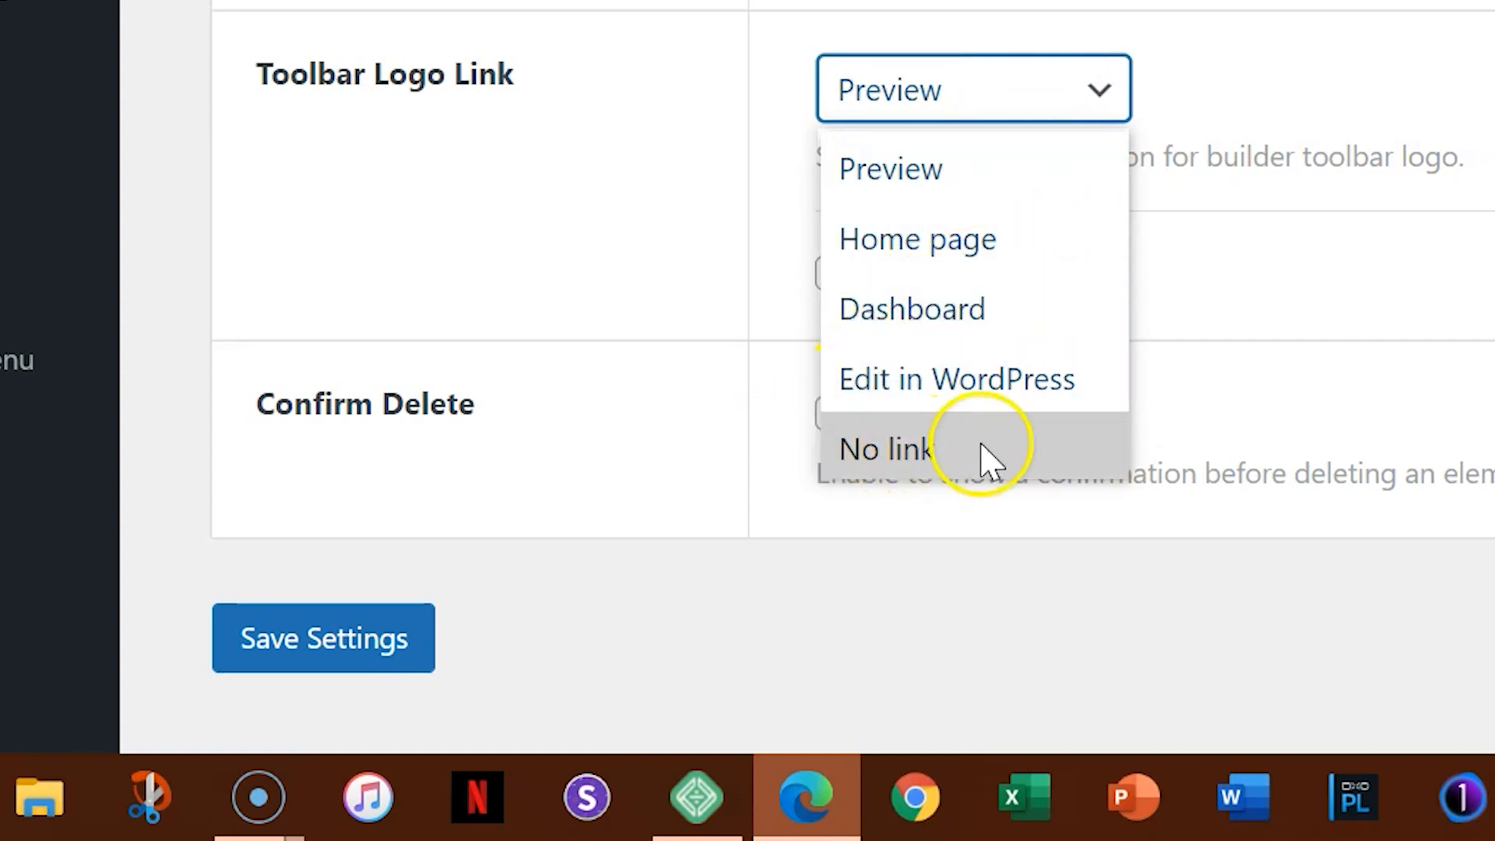
click(957, 312)
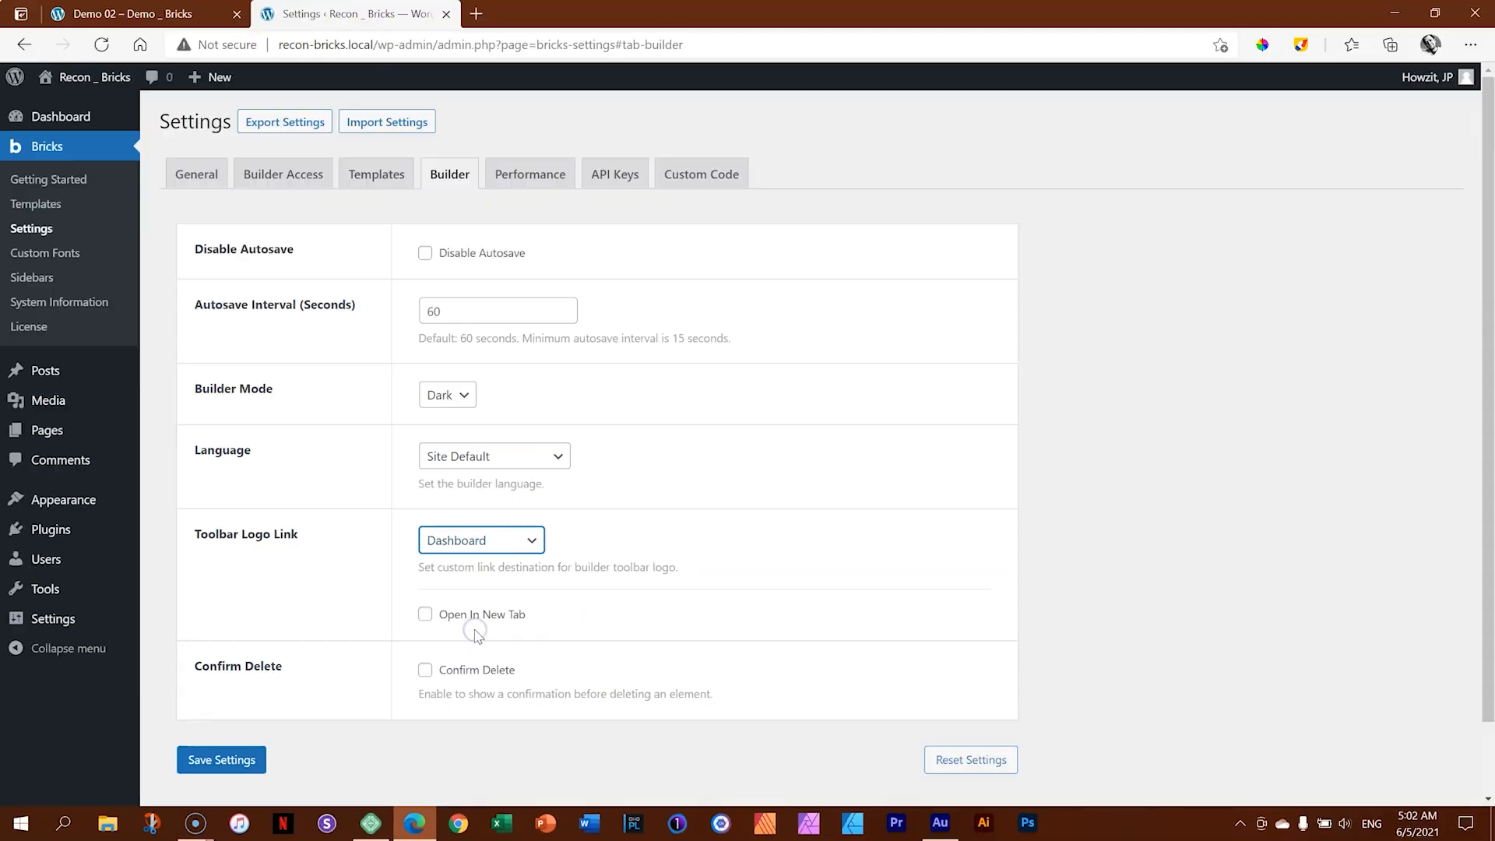
click(223, 763)
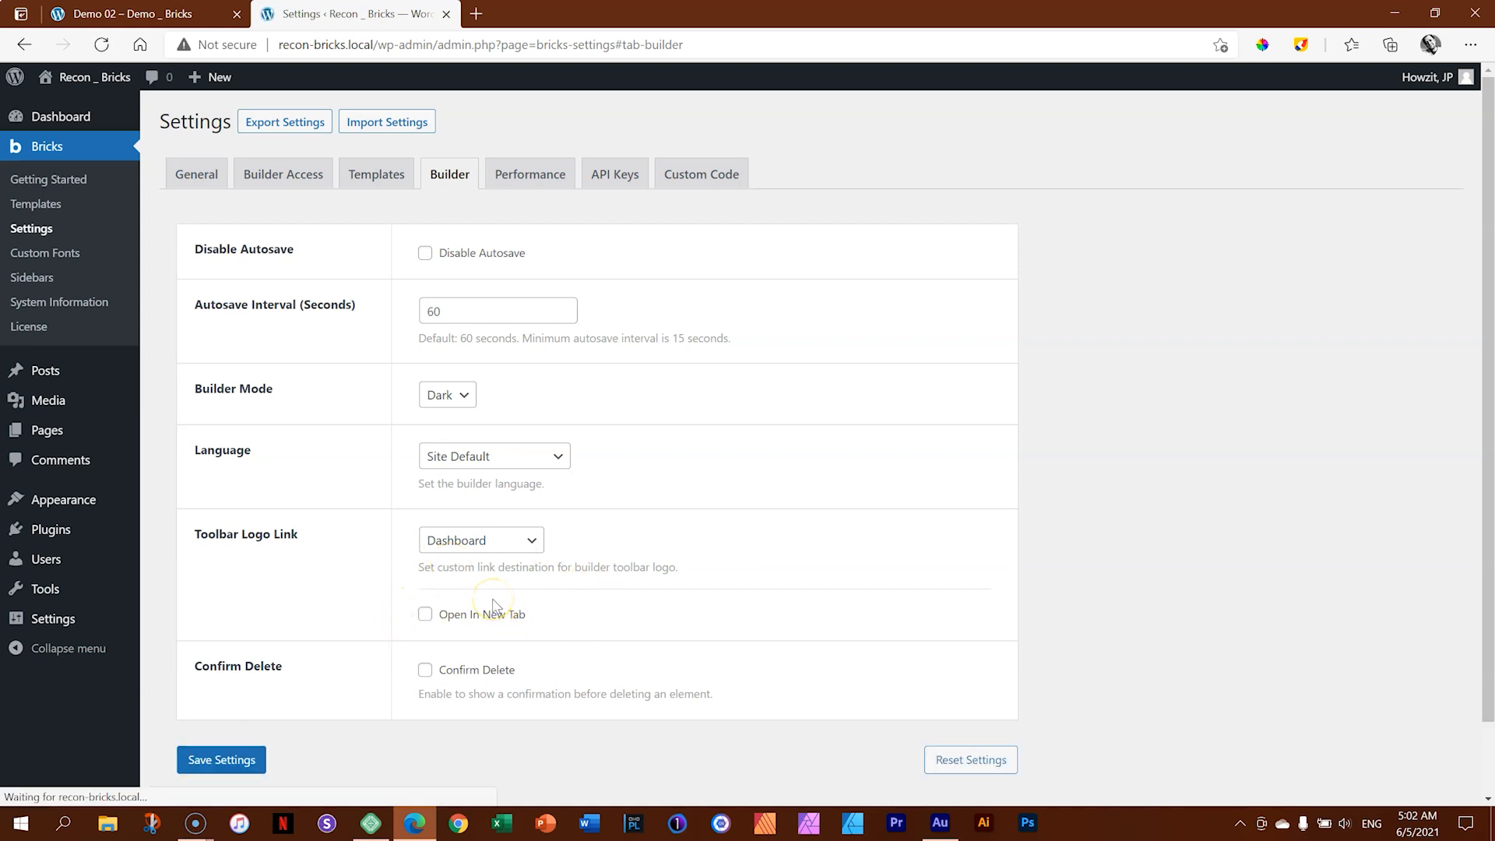
Step: Open the Demo 01 page with Bricks from the page list and follow the builder's toolbar logo to test its link
mouse_move(41, 427)
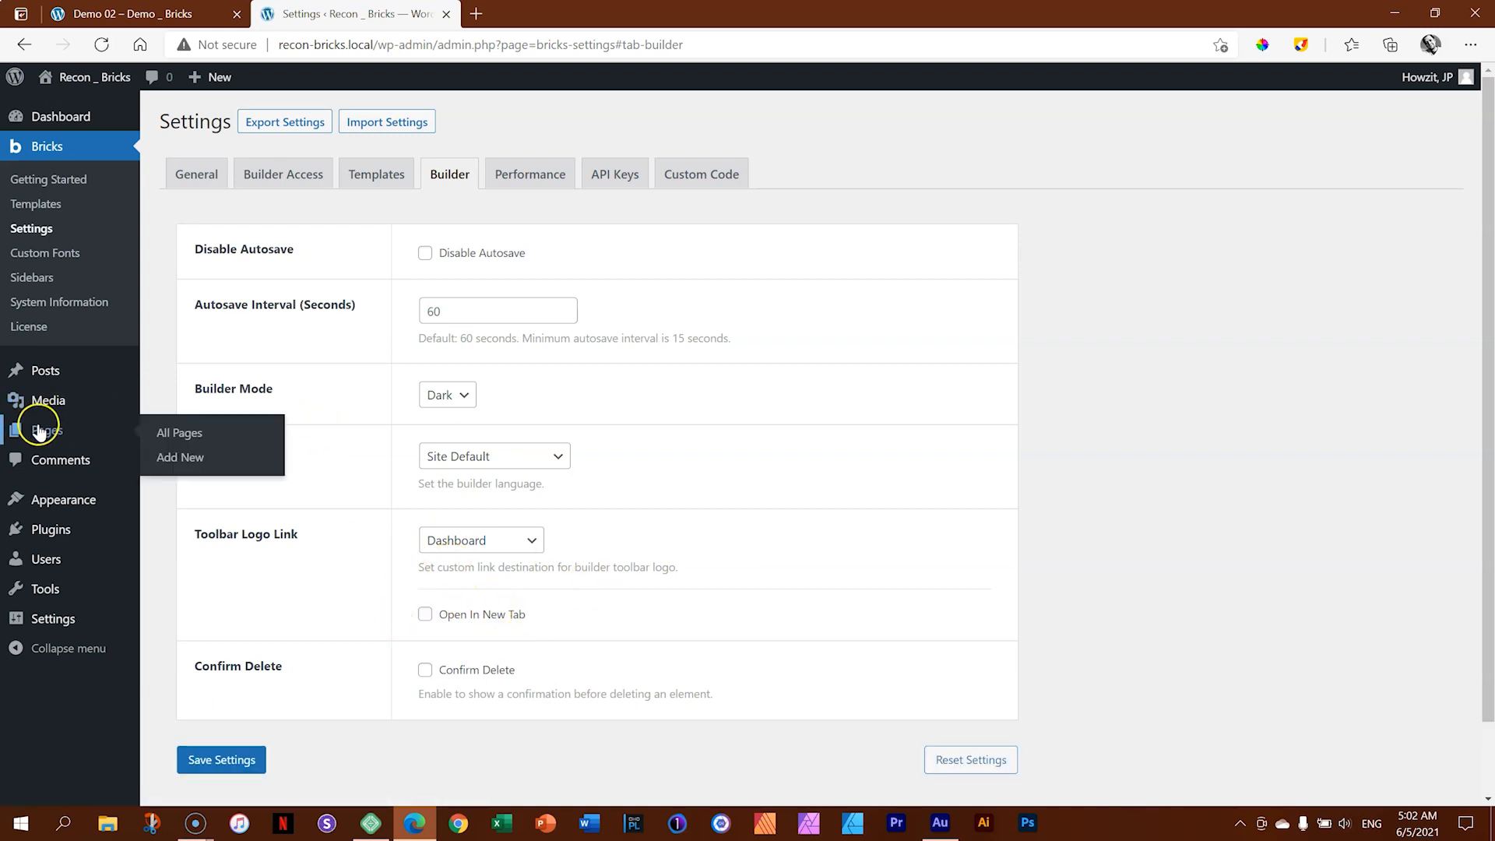
click(185, 433)
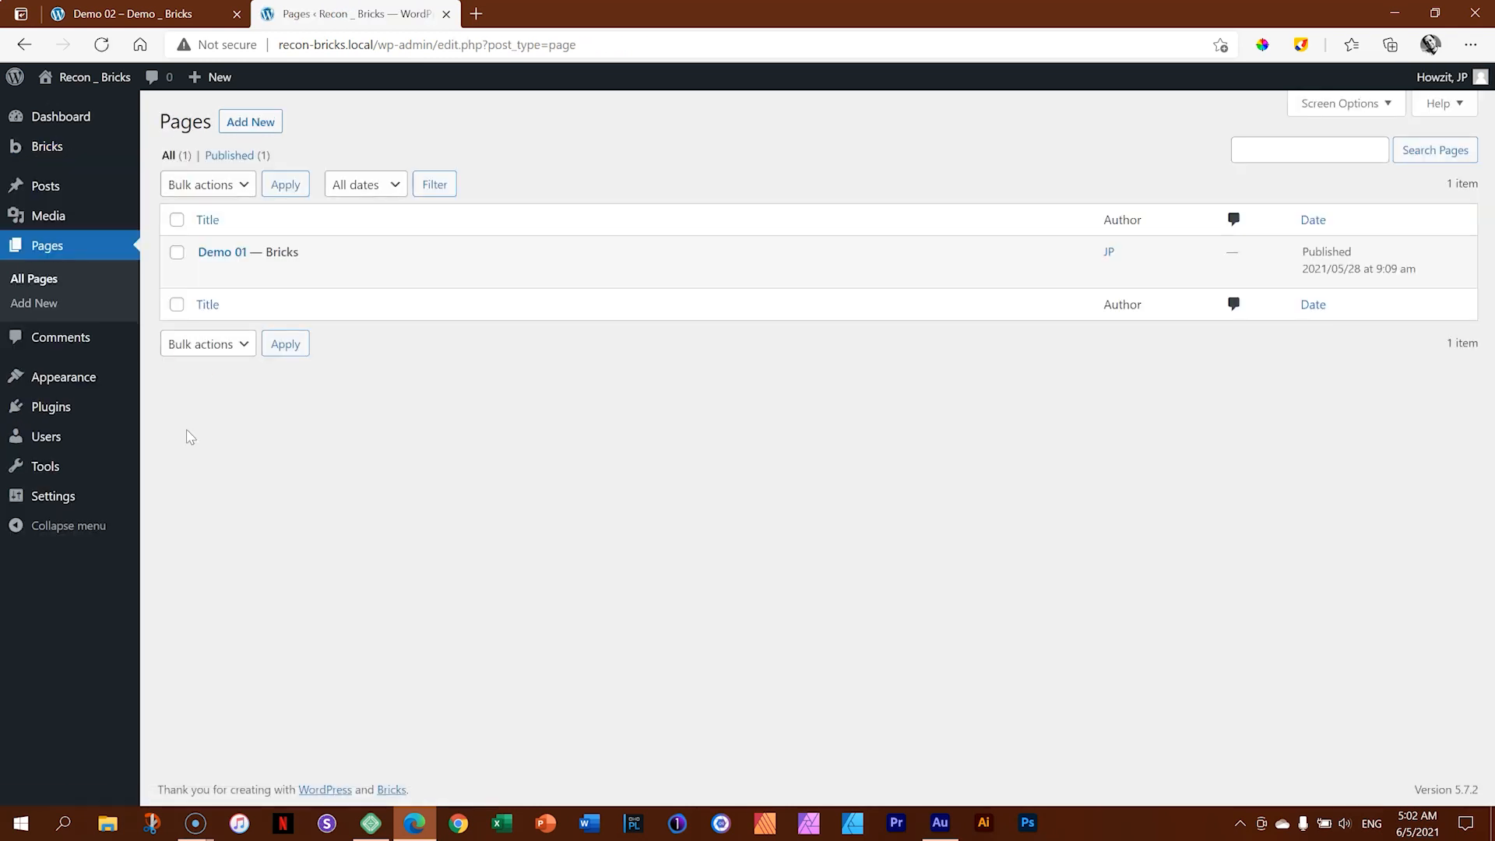
mouse_move(227, 263)
click(379, 273)
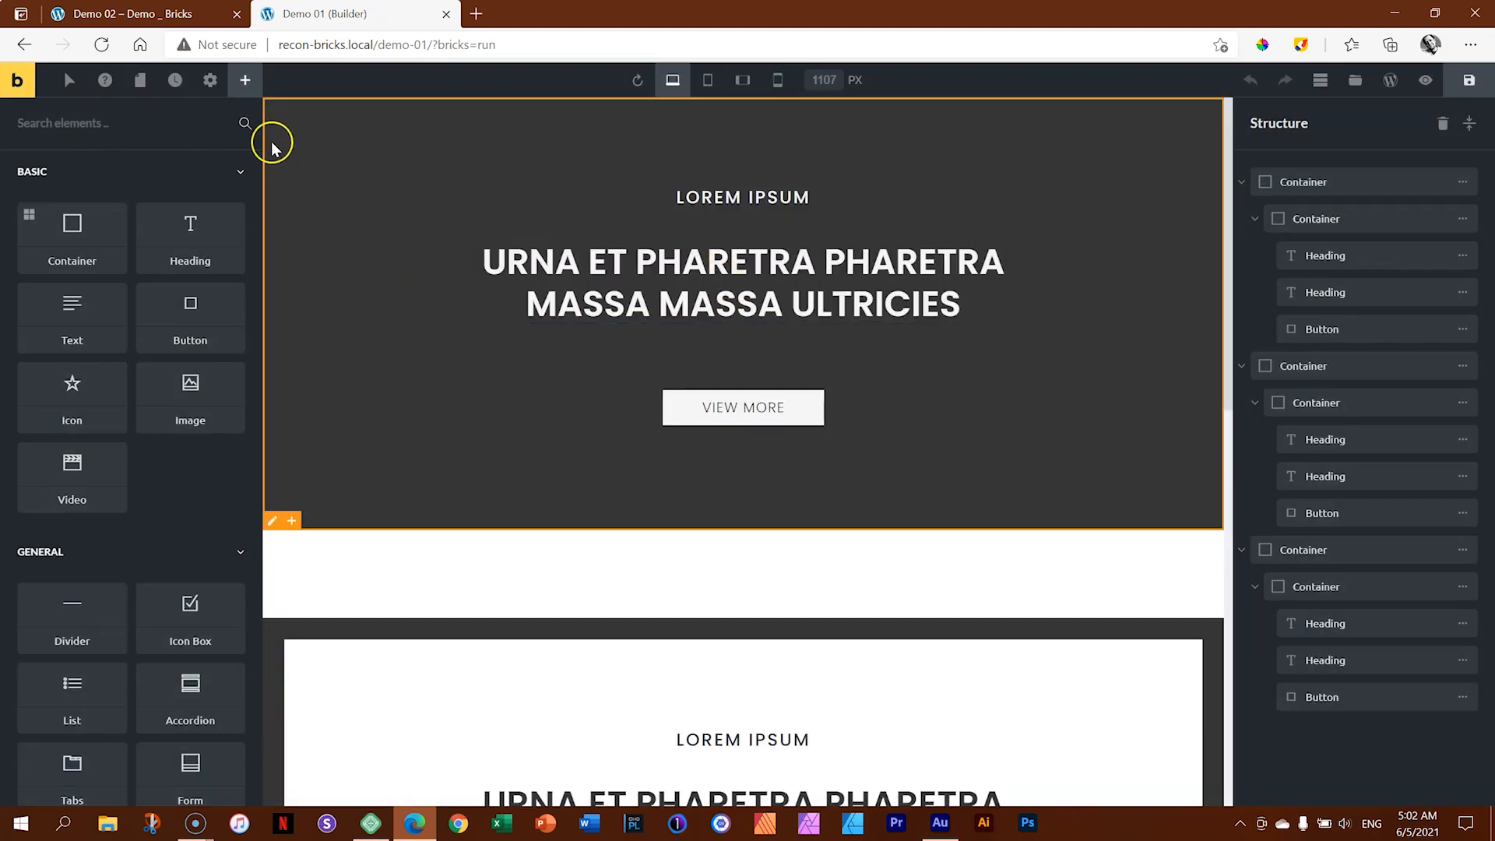
click(22, 80)
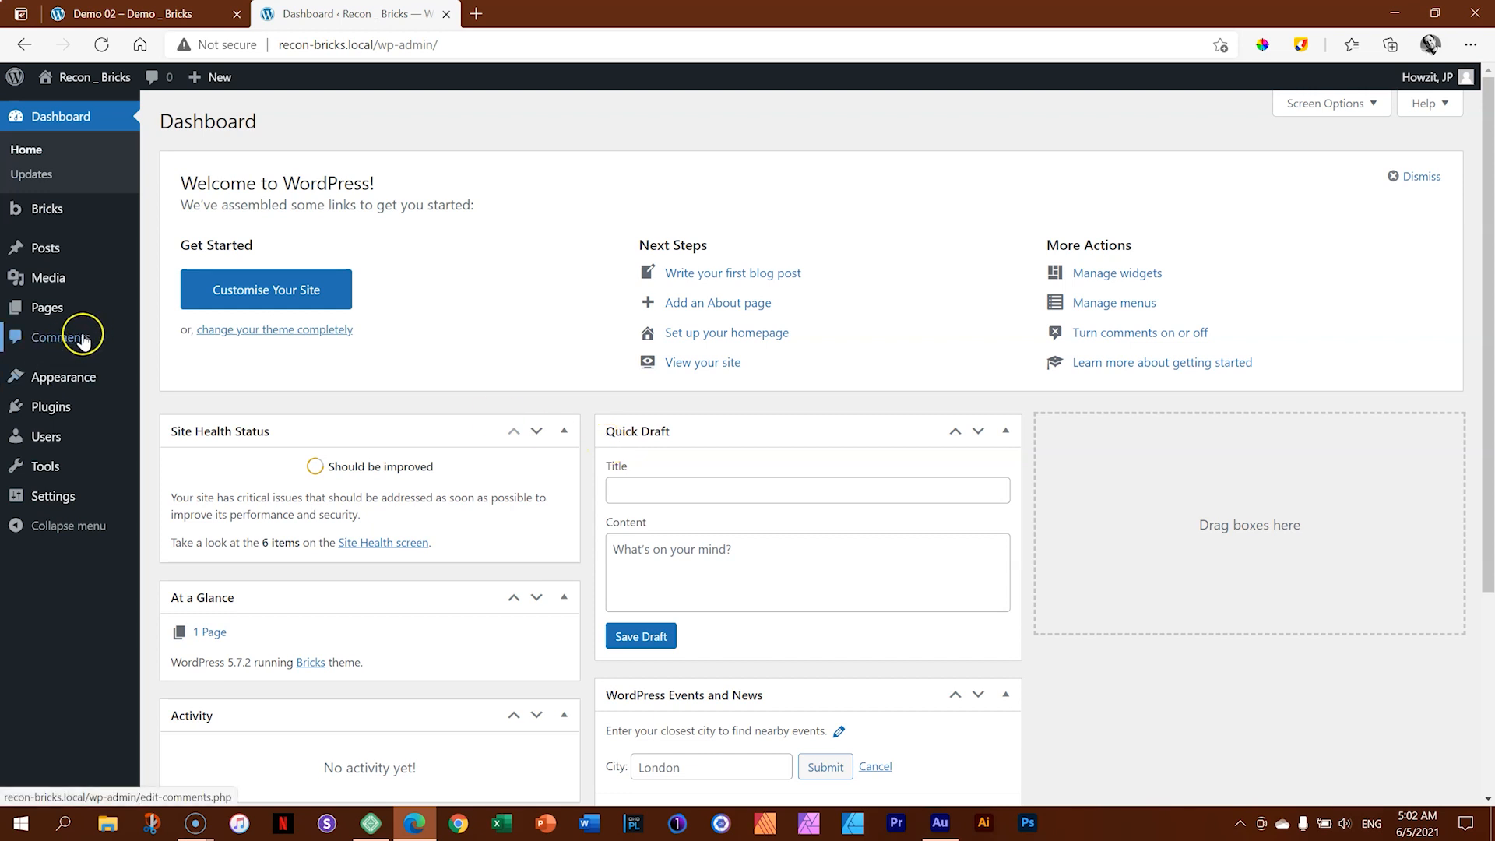
Step: Keep Dashboard as the Toolbar Logo Link in the Bricks builder settings, enable Open In New Tab for it, and save the settings
mouse_move(74, 312)
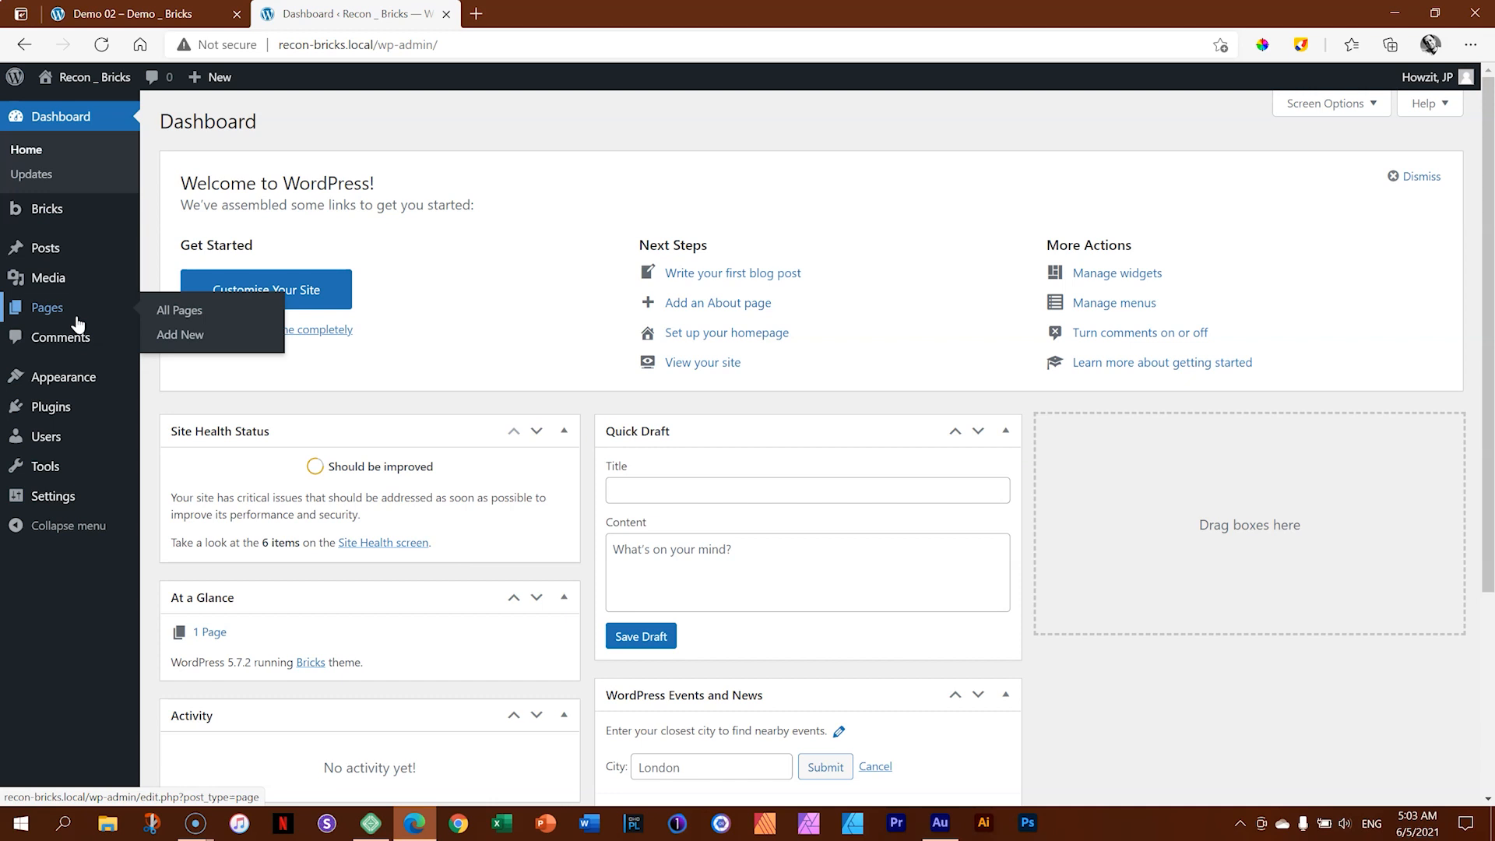
mouse_move(94, 209)
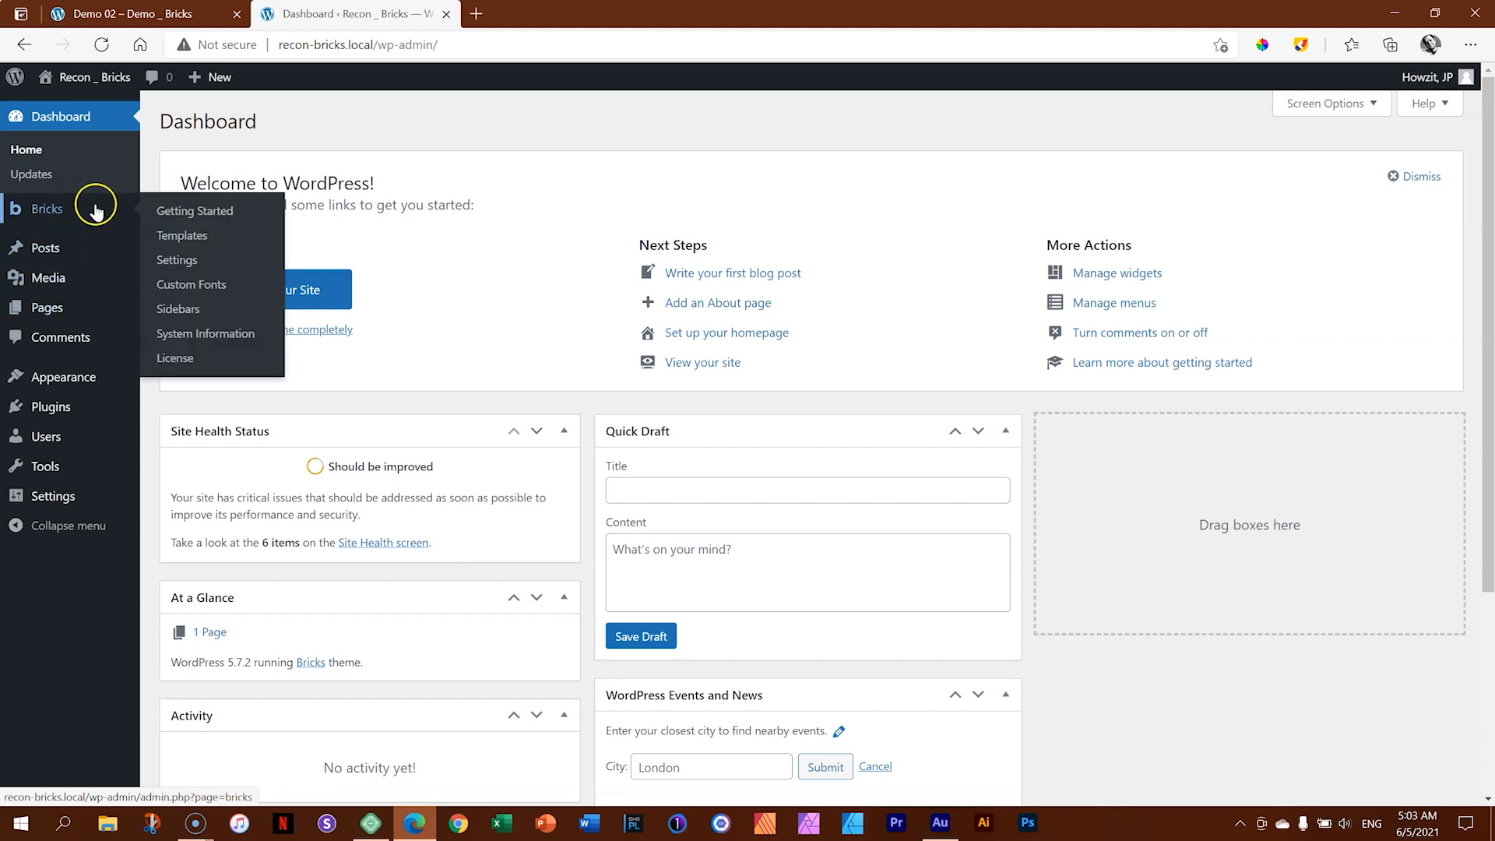
click(176, 260)
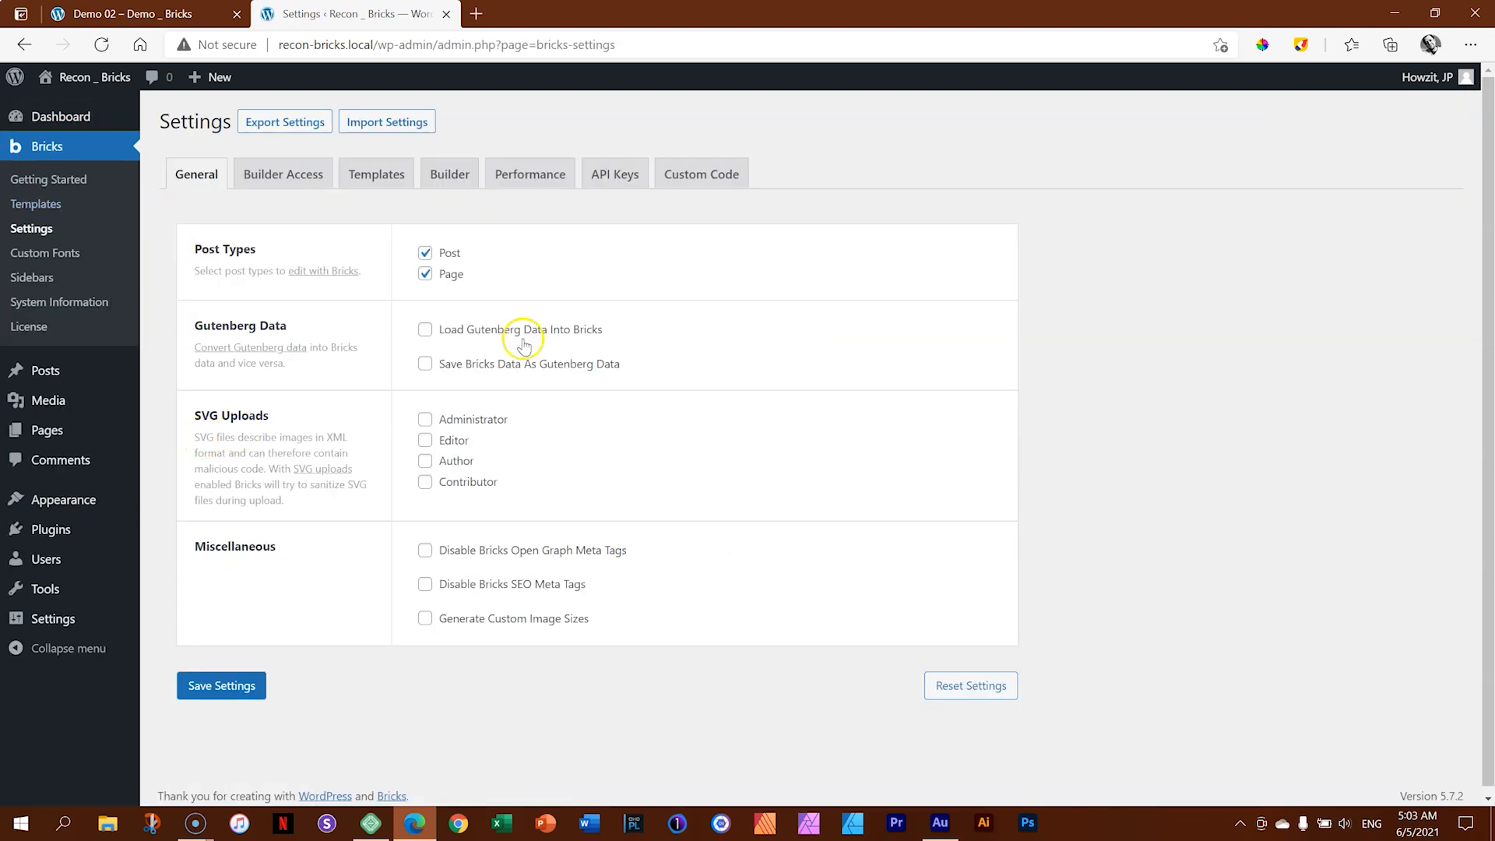
click(463, 181)
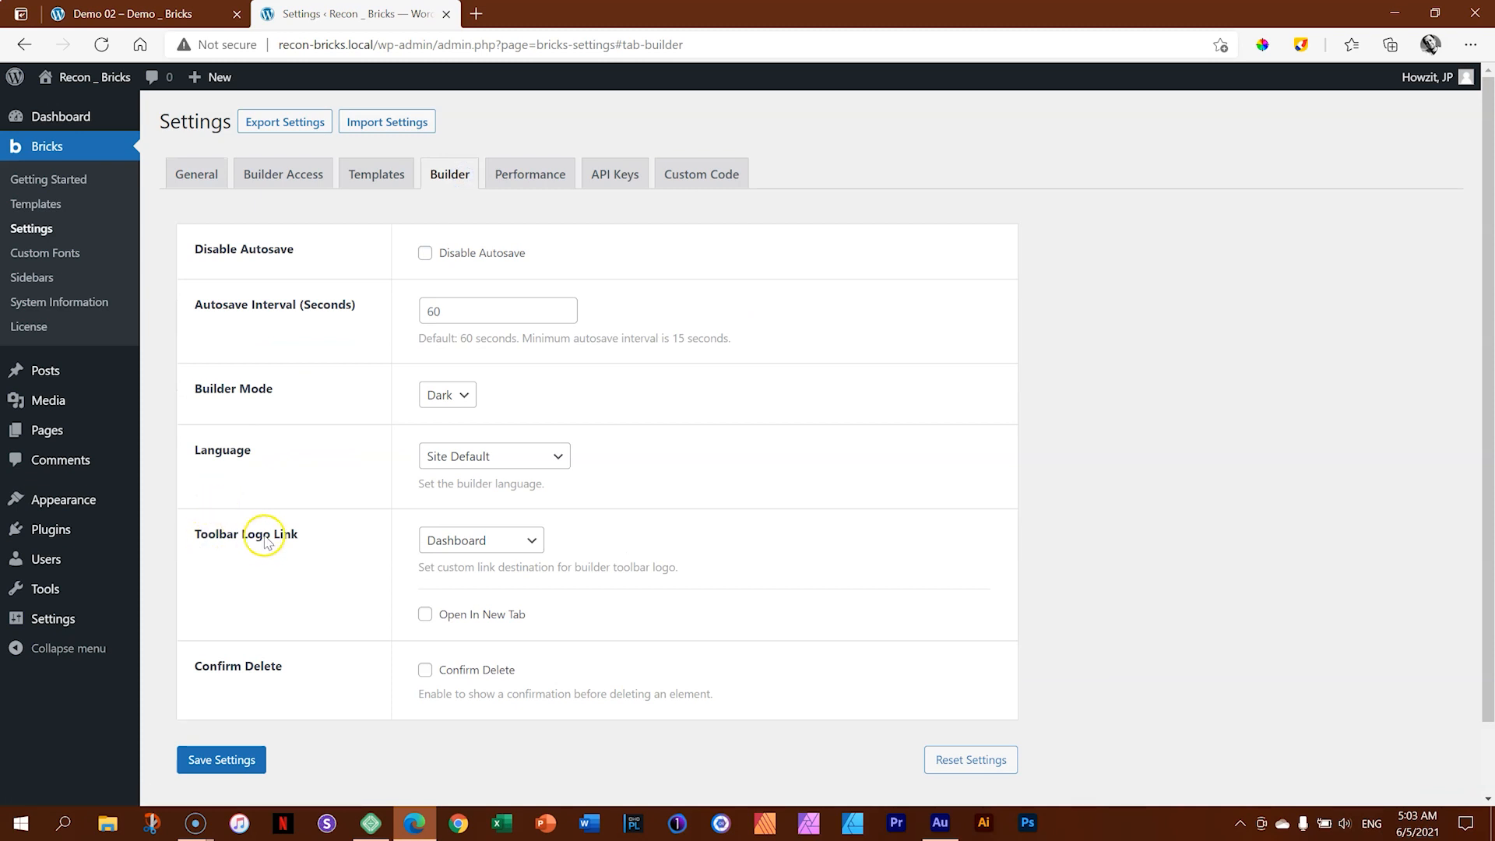
click(510, 540)
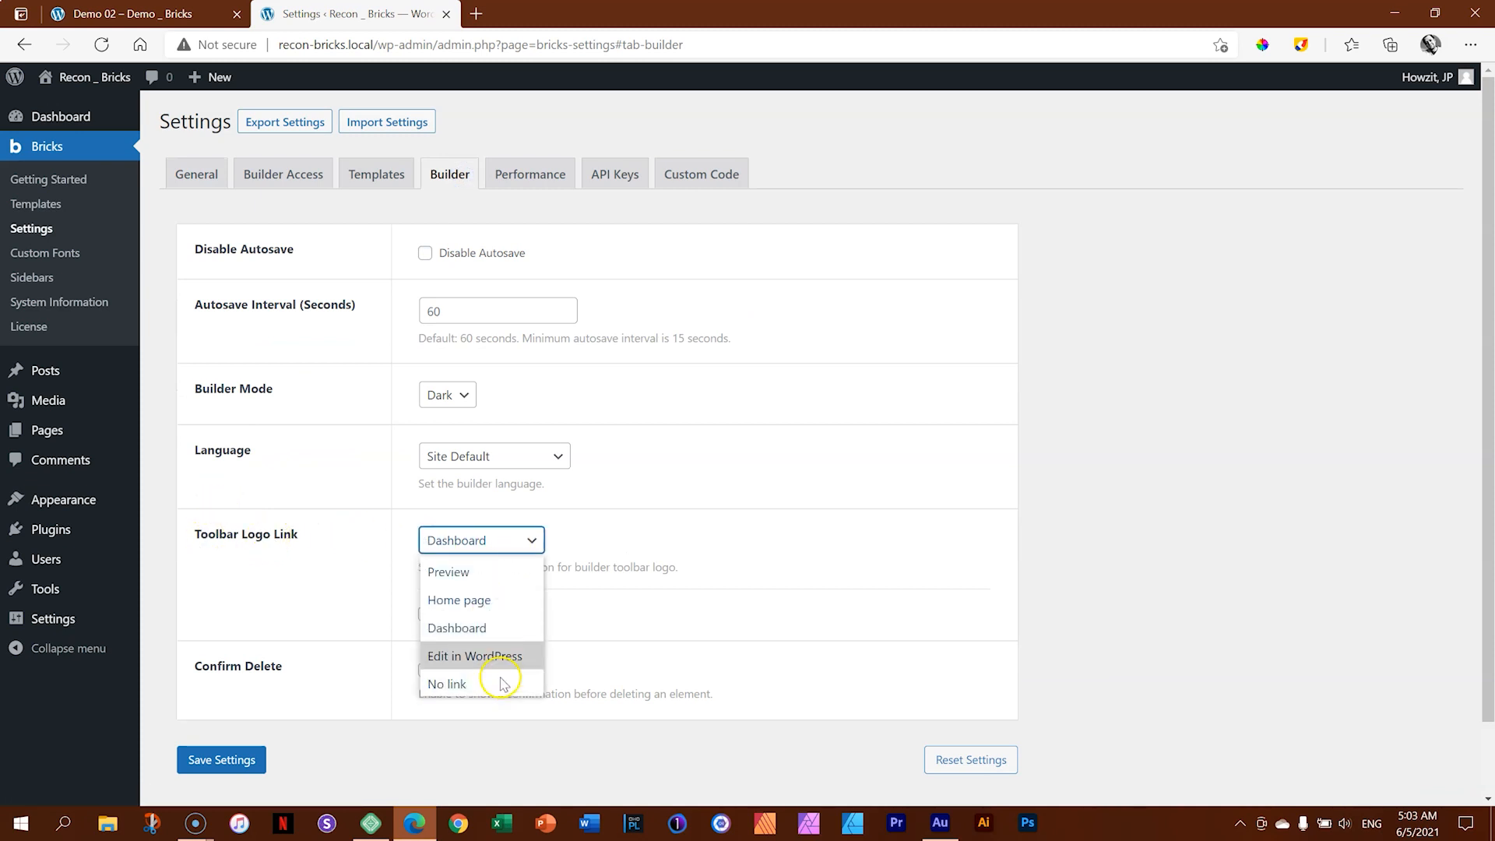
click(490, 627)
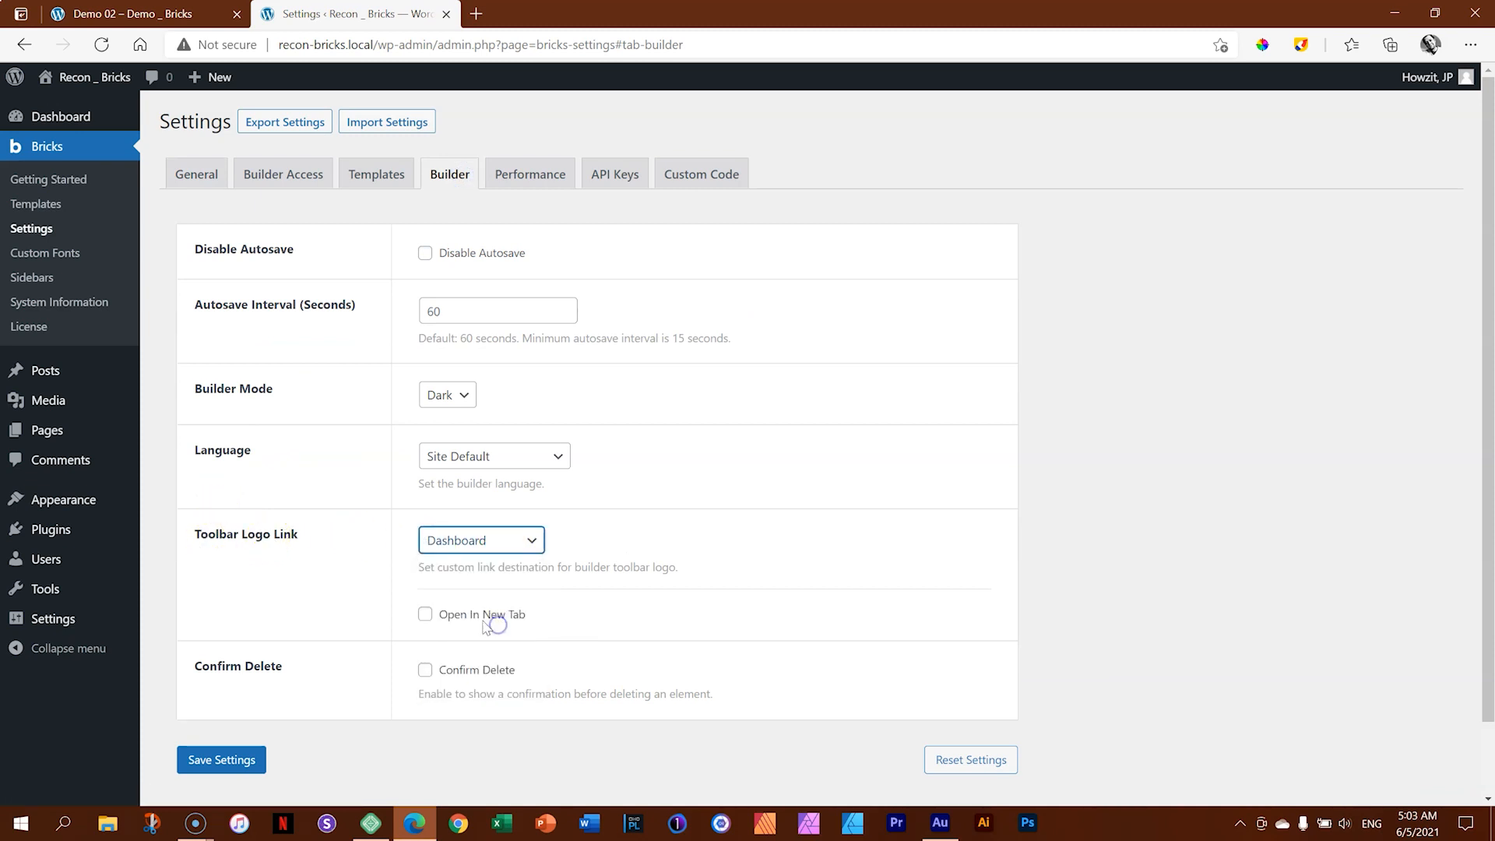
click(425, 619)
click(236, 761)
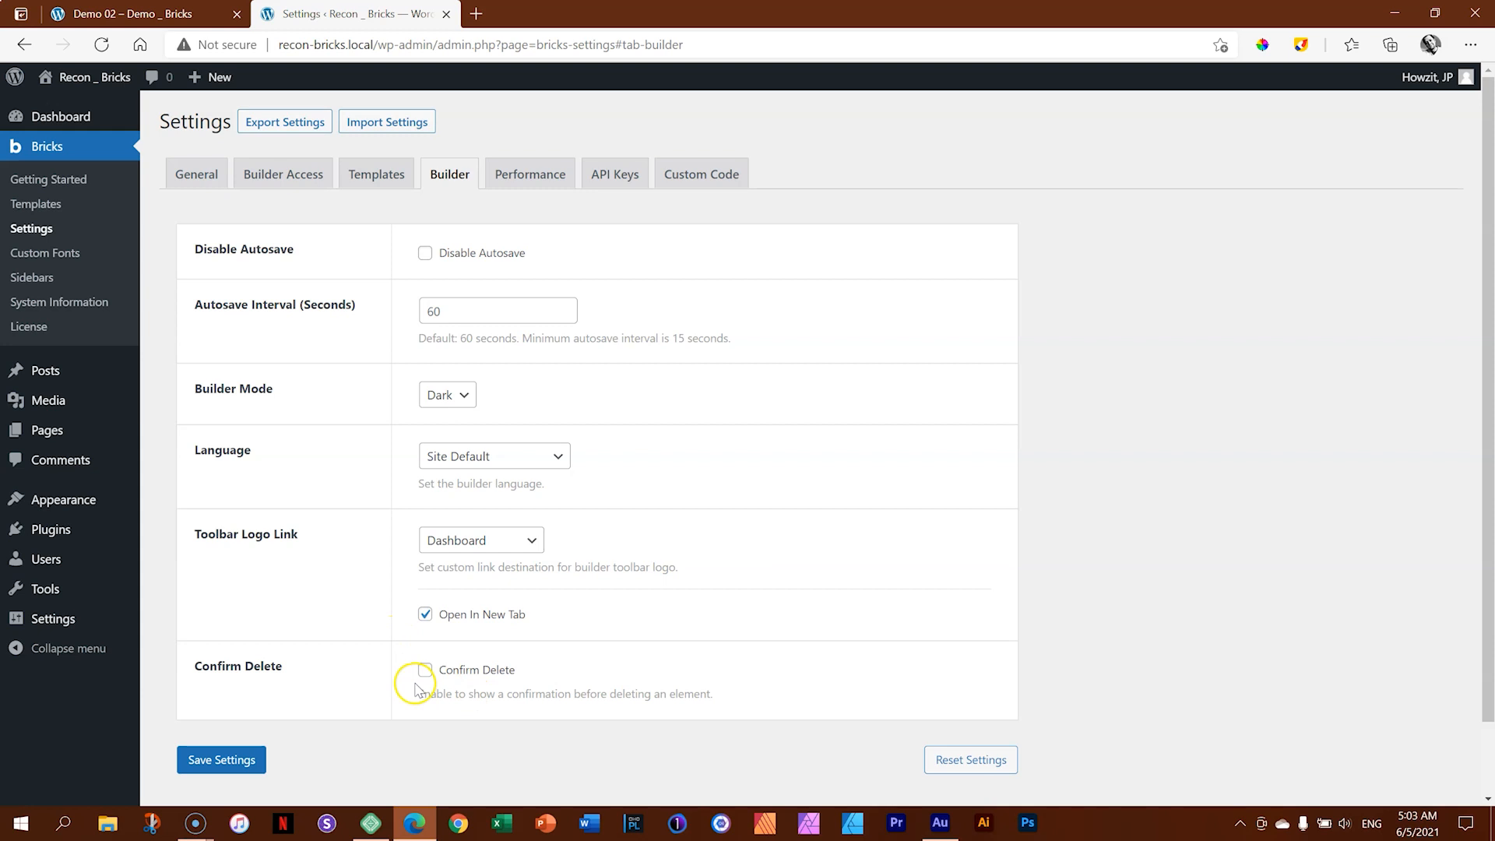
Step: Open the Demo 01 page with Bricks, view it in the WordPress editor, and return to the builder
mouse_move(50, 436)
click(208, 433)
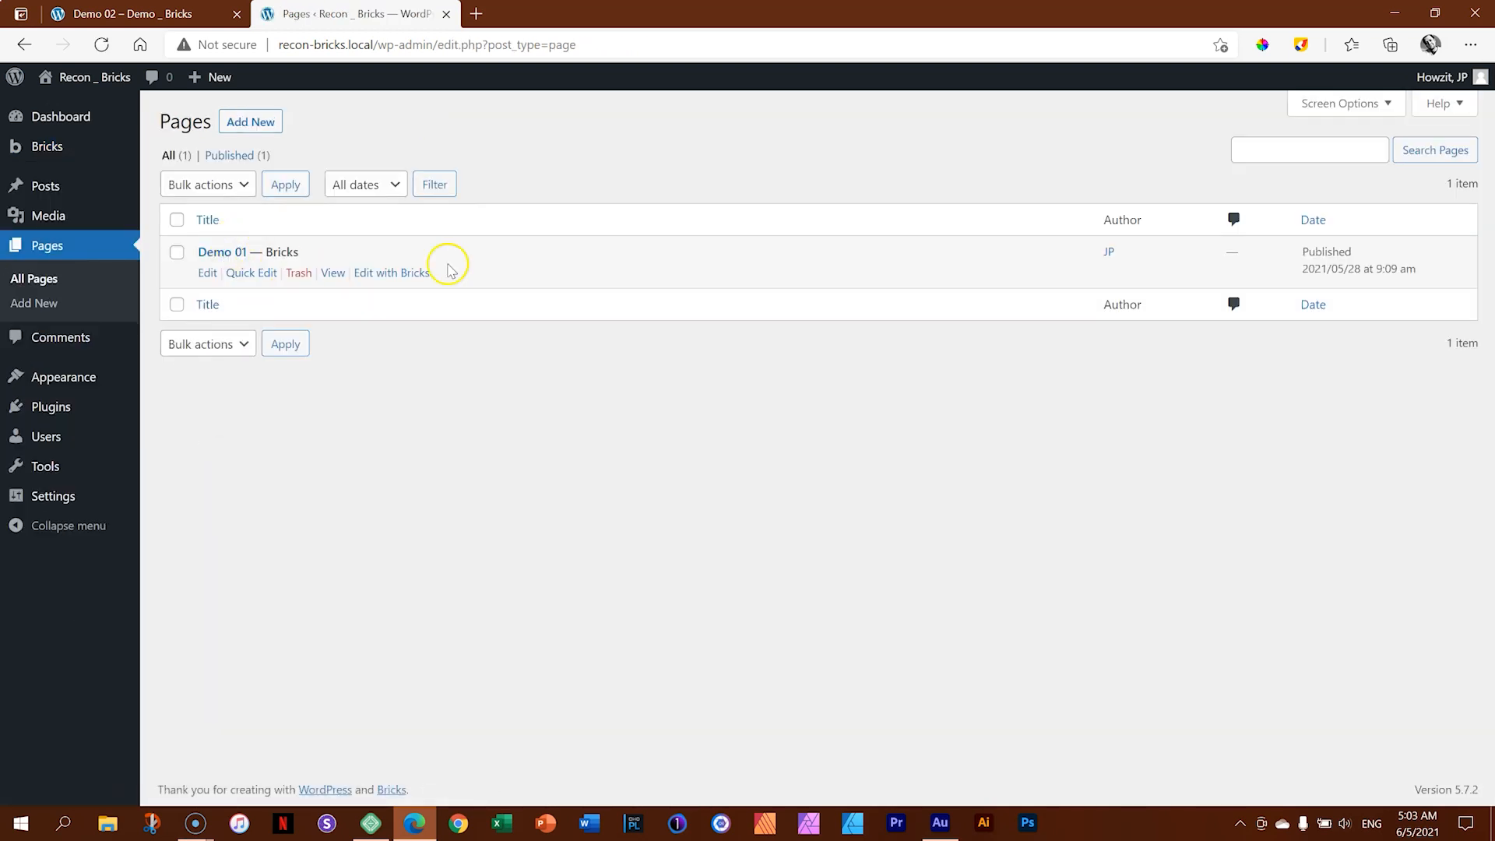
click(401, 274)
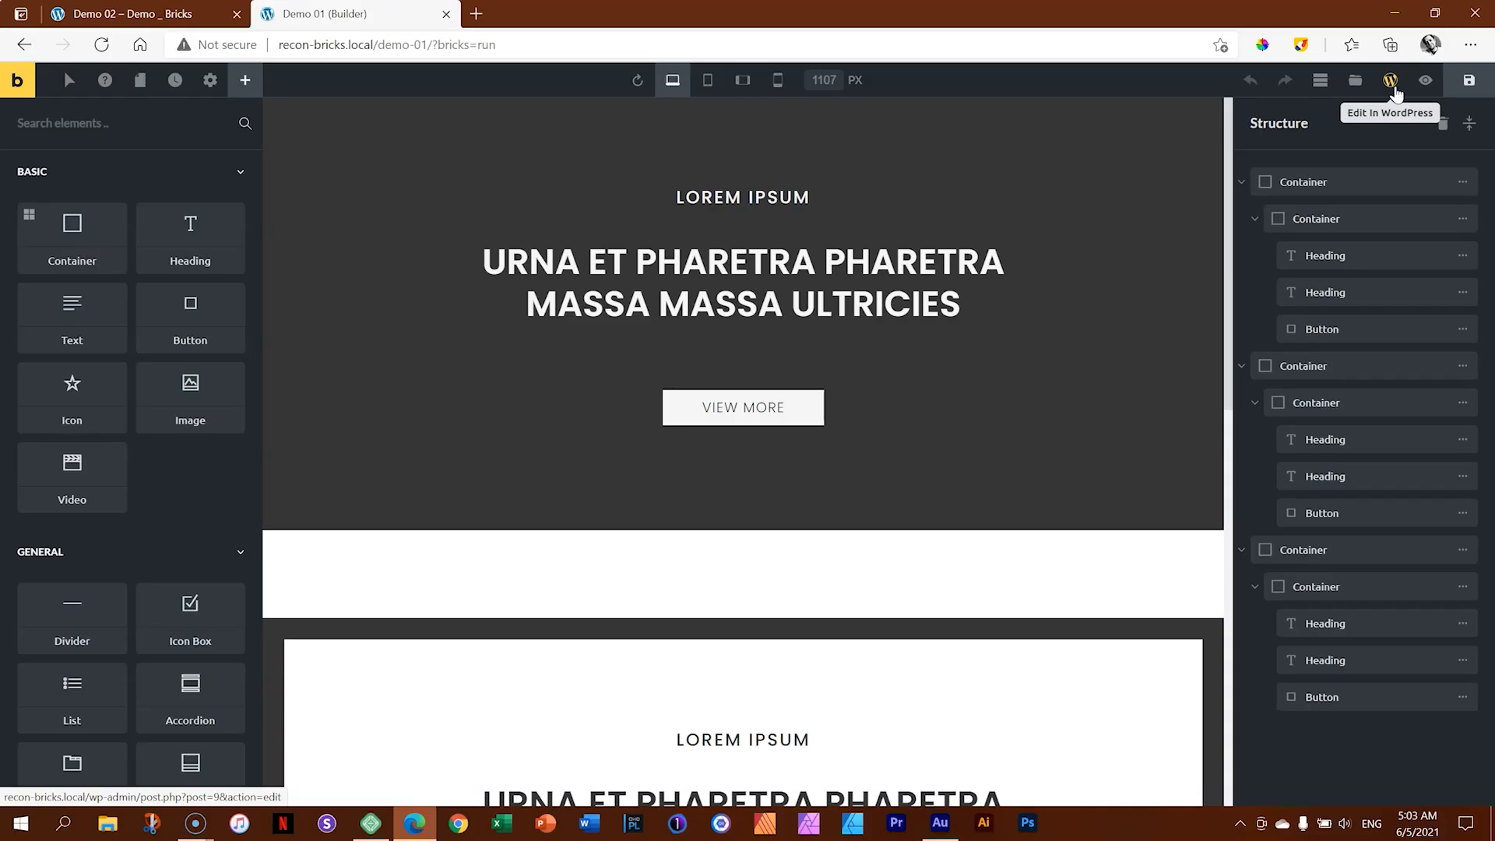
click(1394, 89)
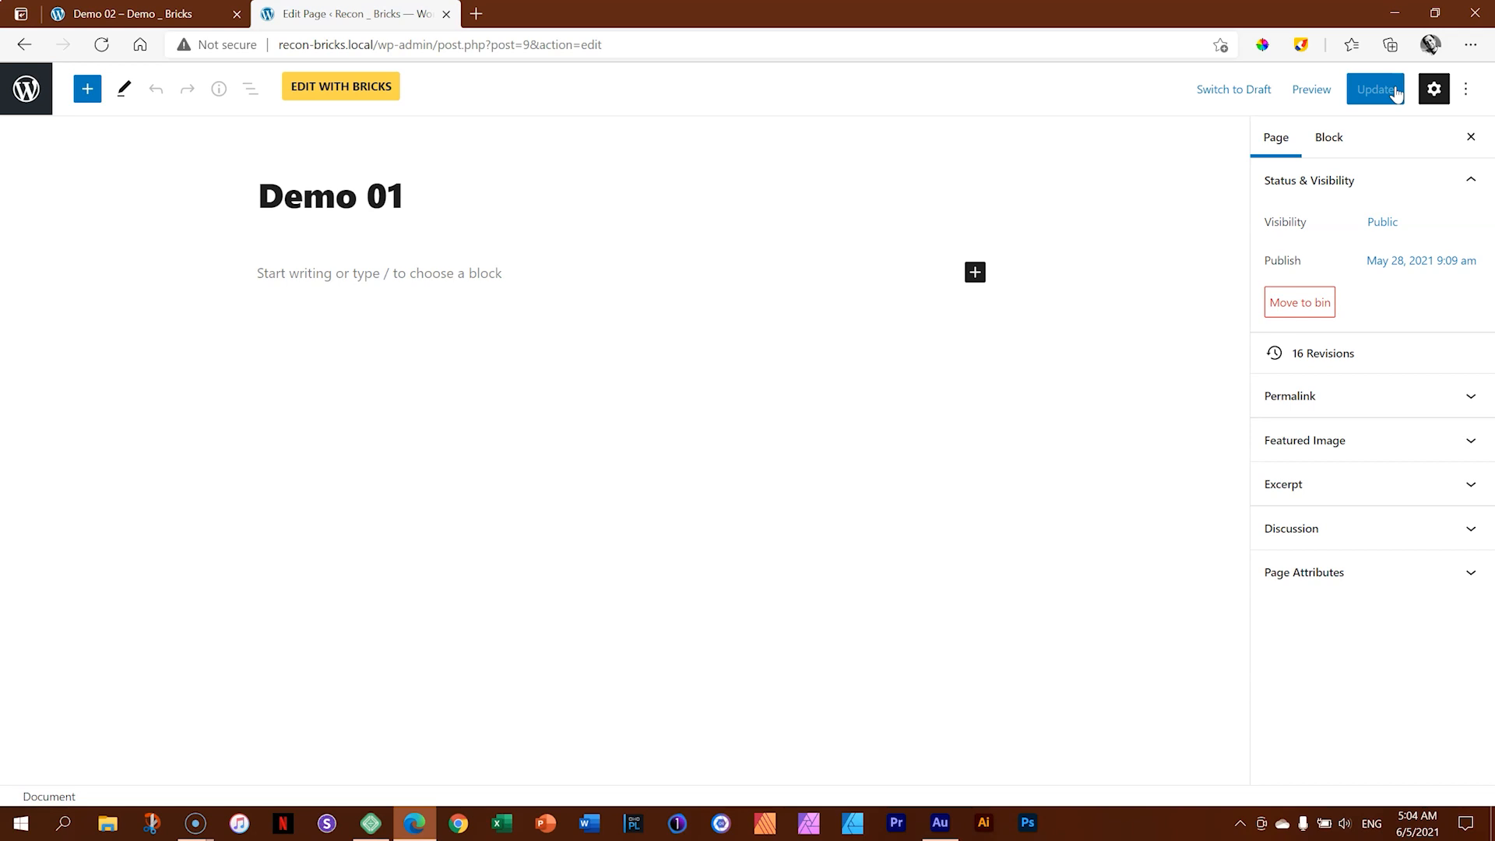
click(371, 92)
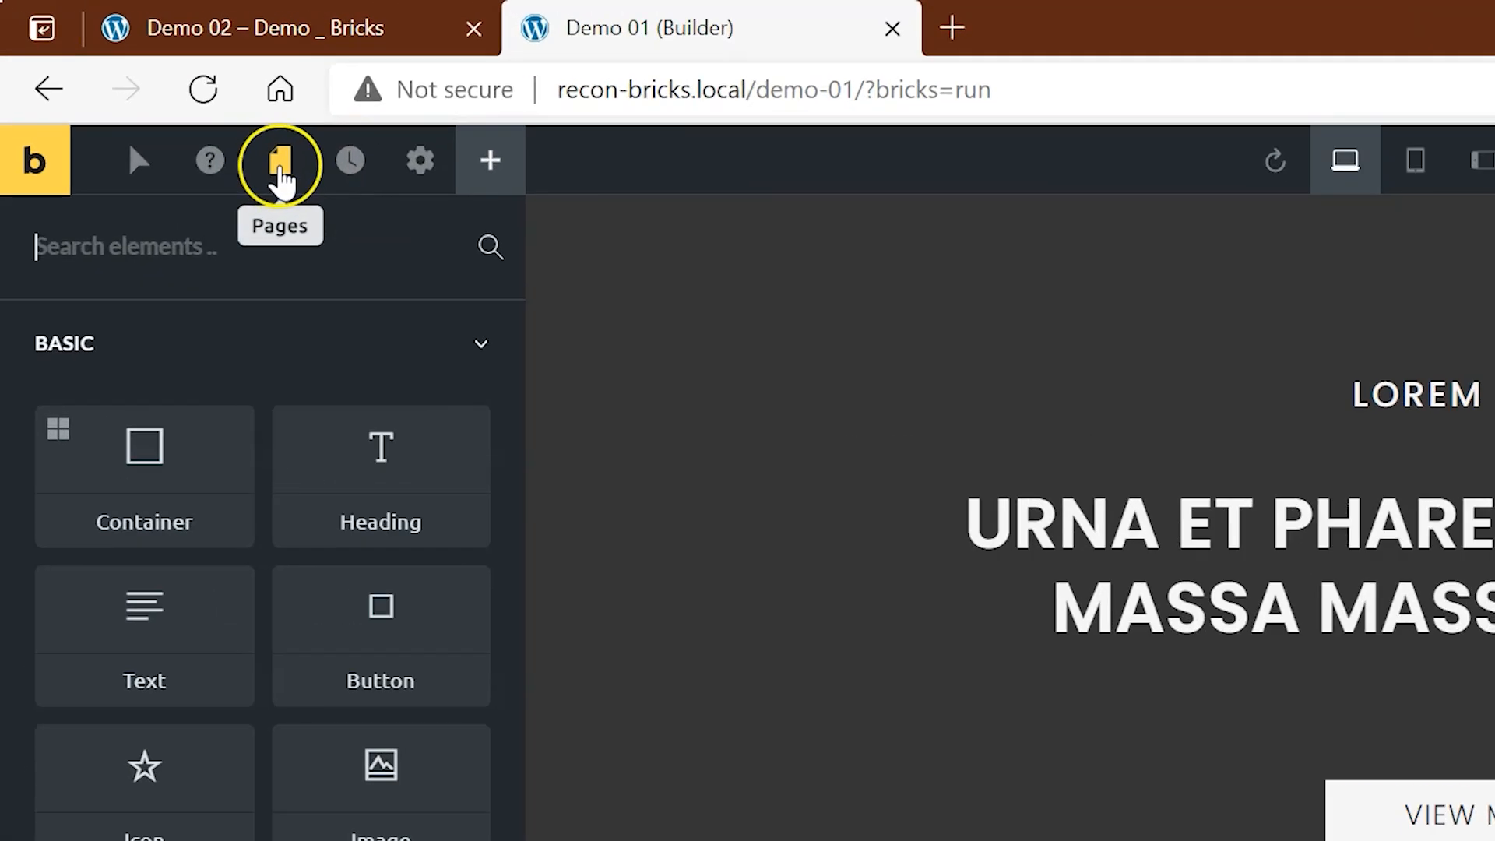
Step: Create a new page titled Recon 02 from within the builder and open it for editing
click(280, 163)
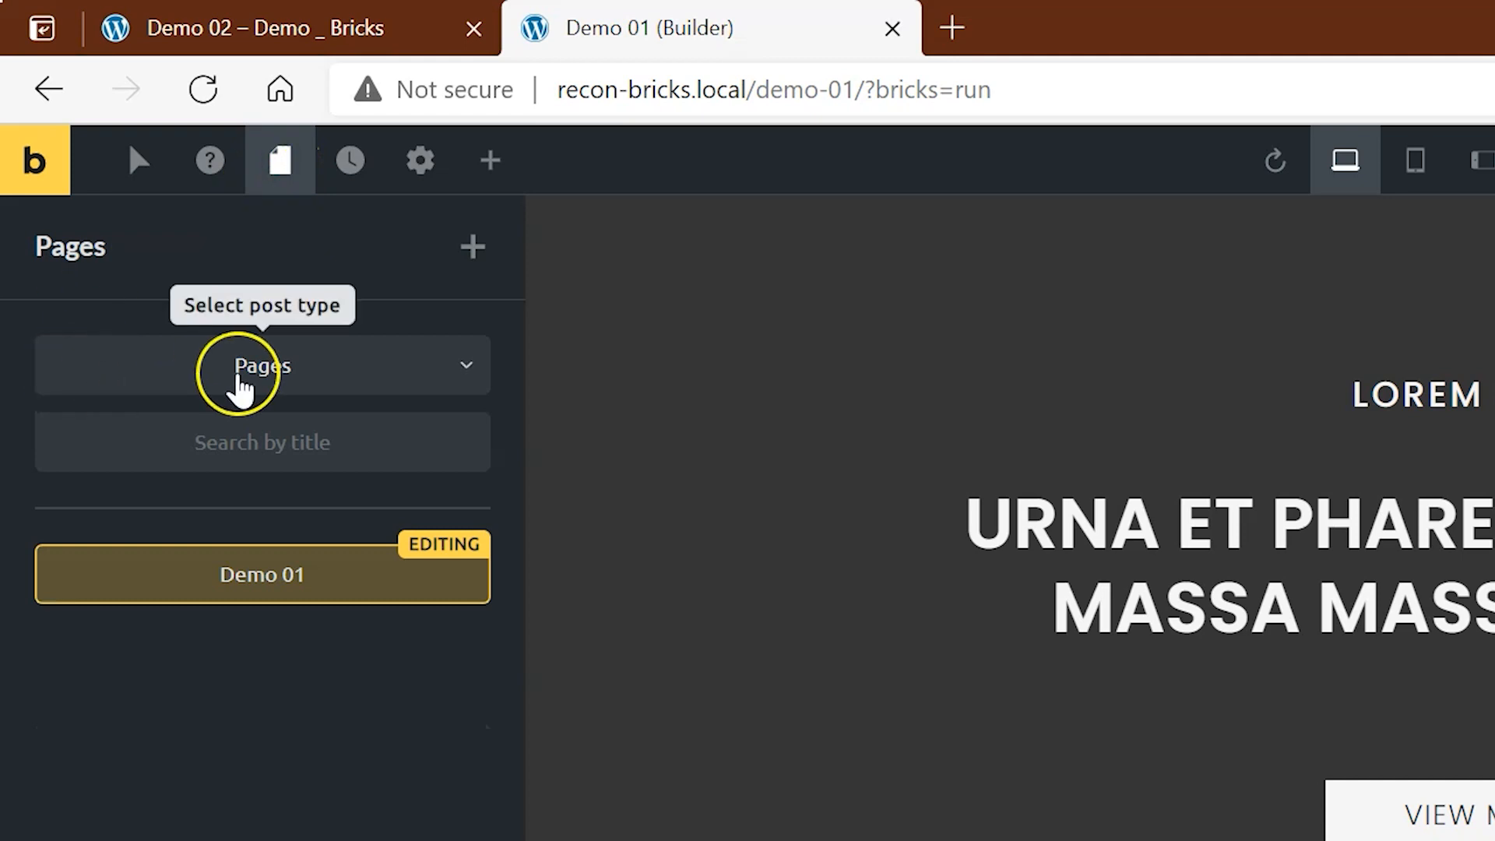
click(470, 262)
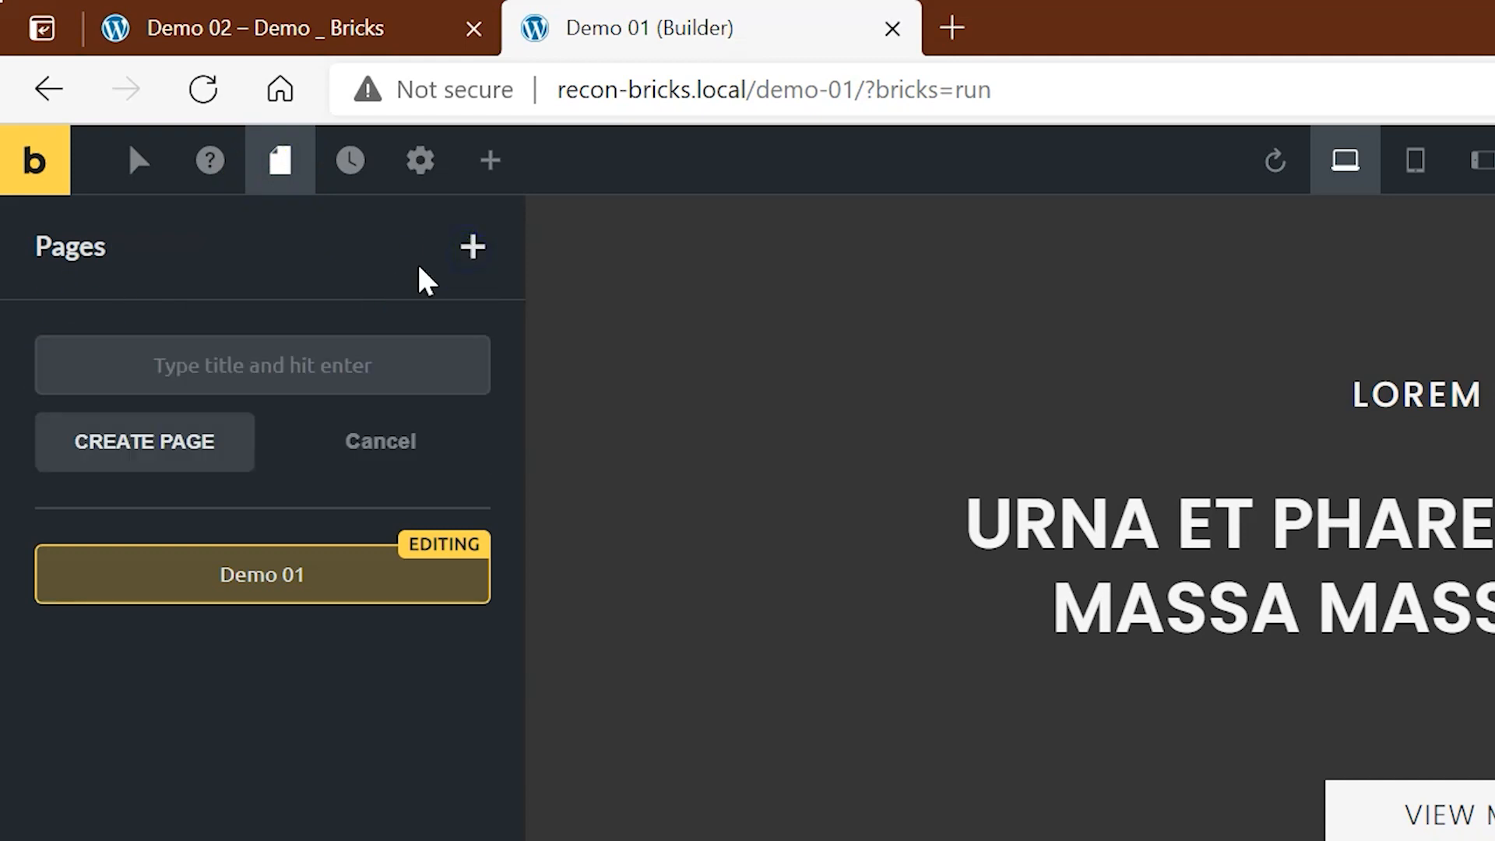
text(Recon)
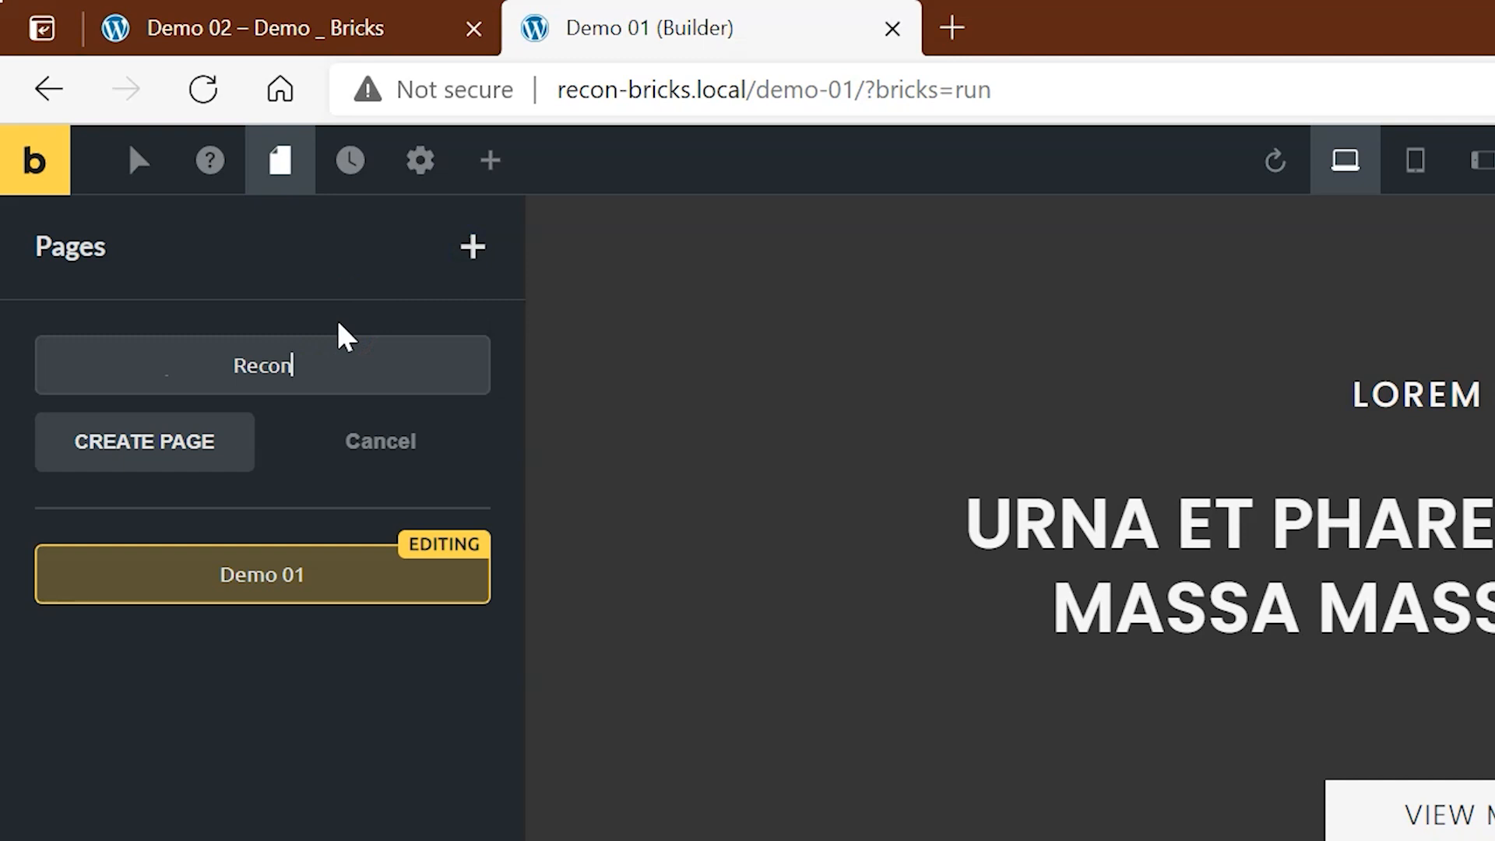
text( 02)
click(159, 470)
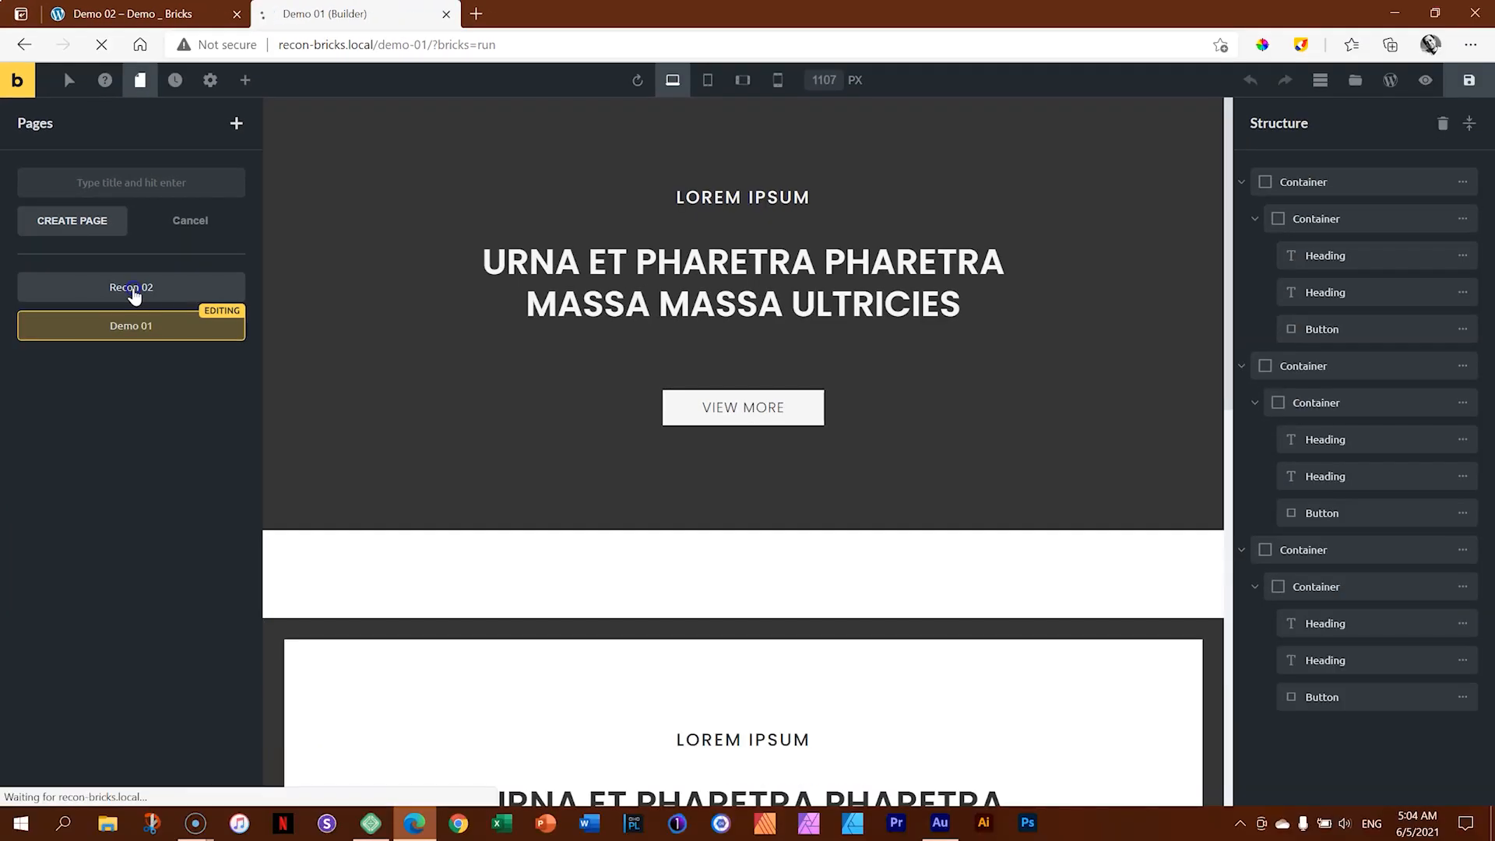
click(267, 583)
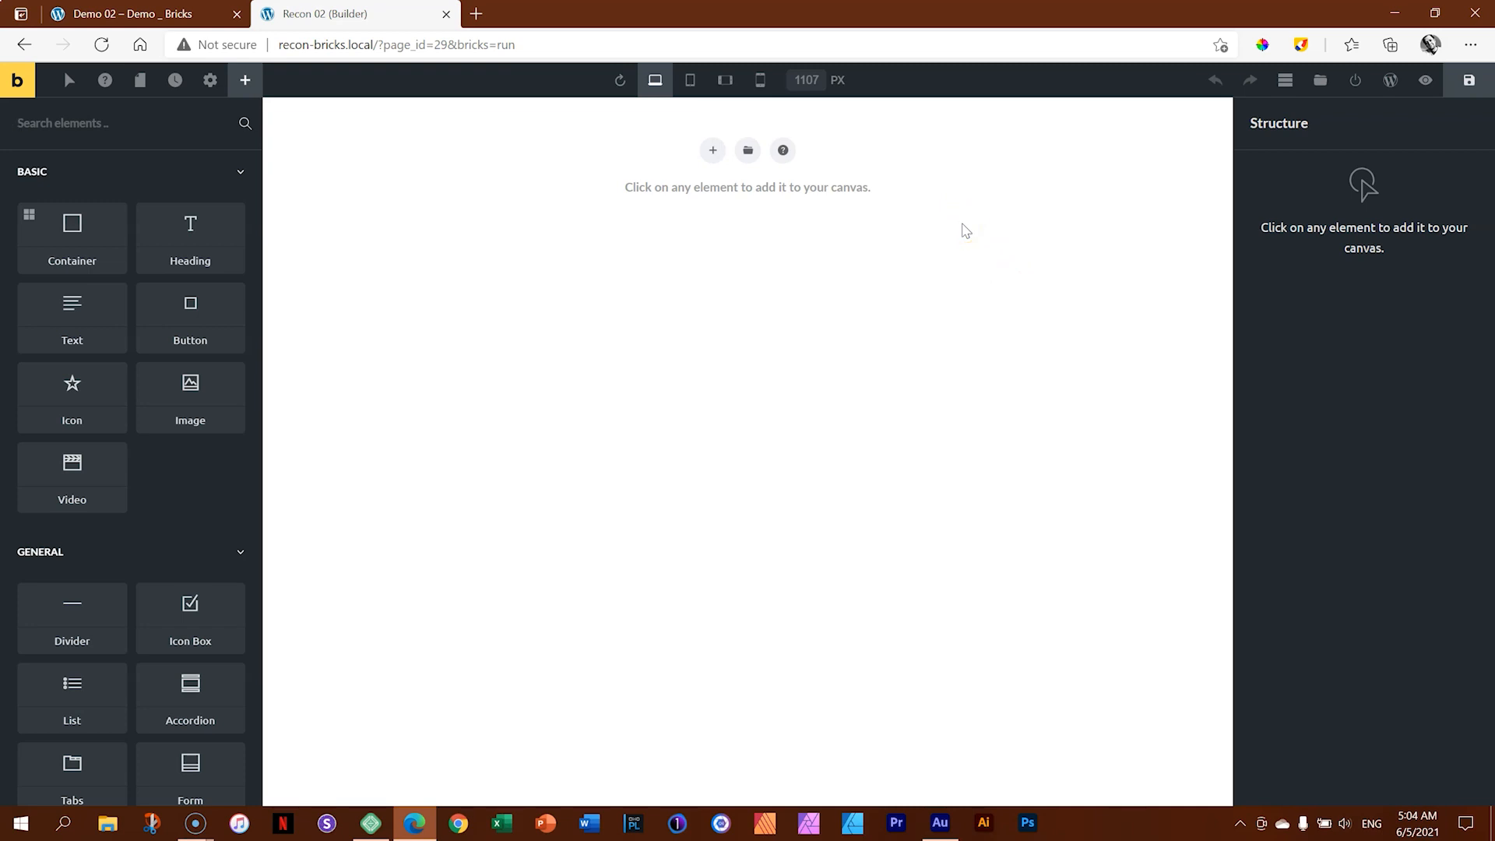
Step: Add a container to the empty Recon 02 canvas and set its HTML tag to section
click(712, 151)
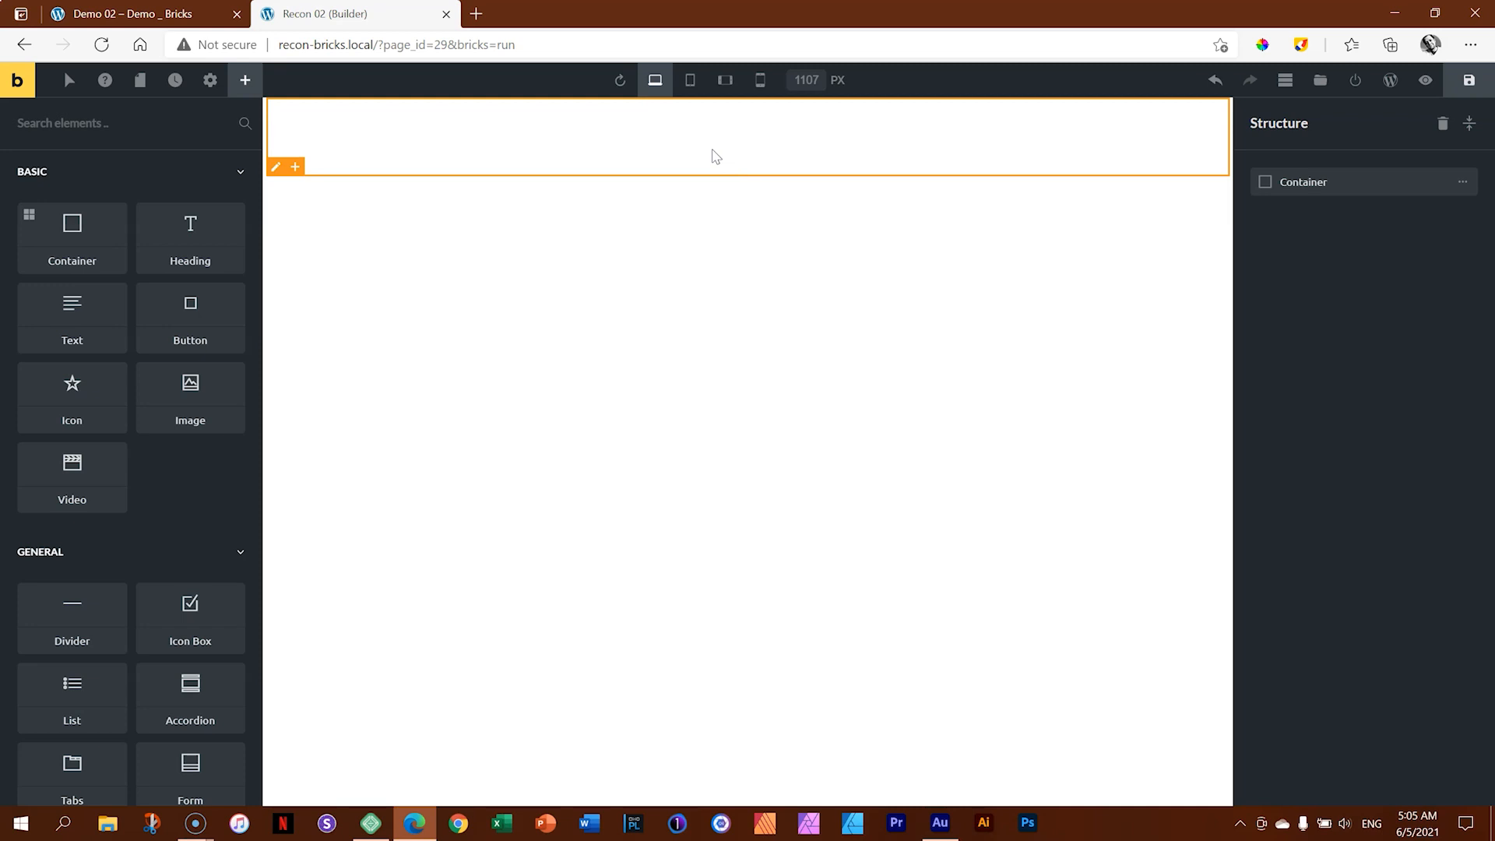
click(495, 144)
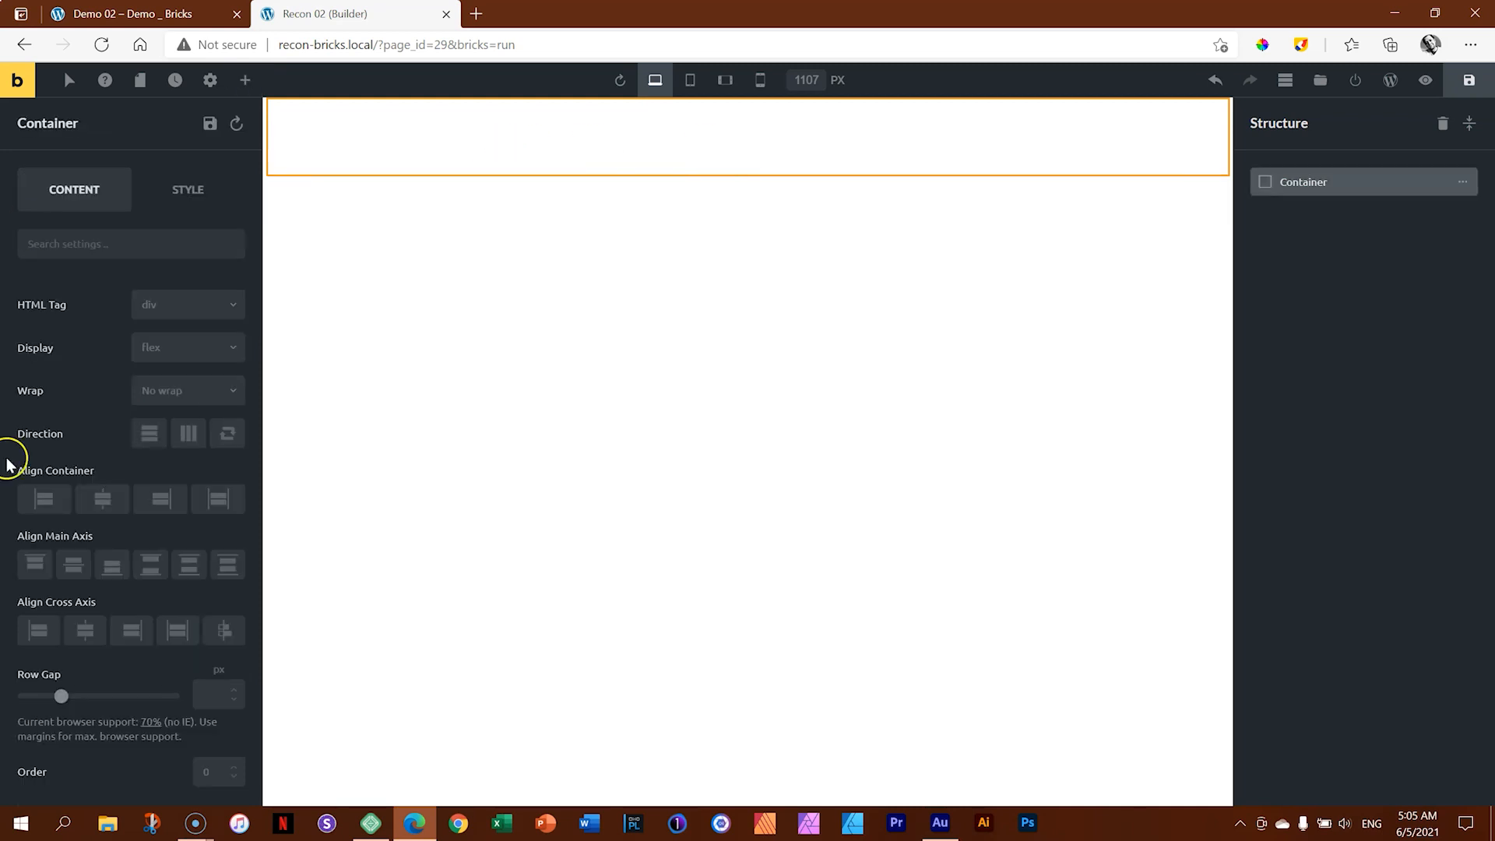
click(161, 597)
click(168, 598)
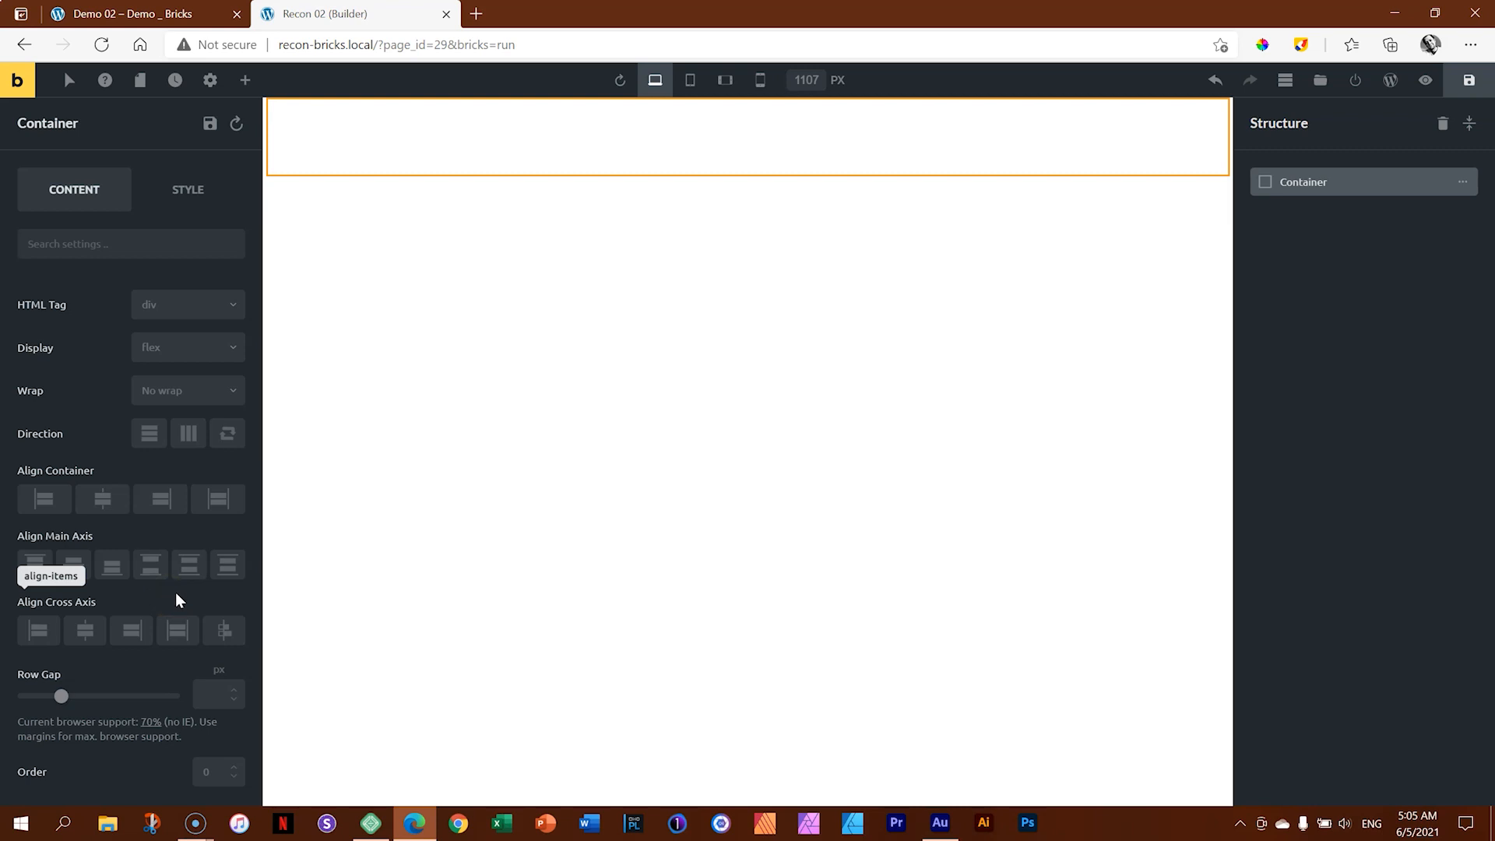
click(184, 590)
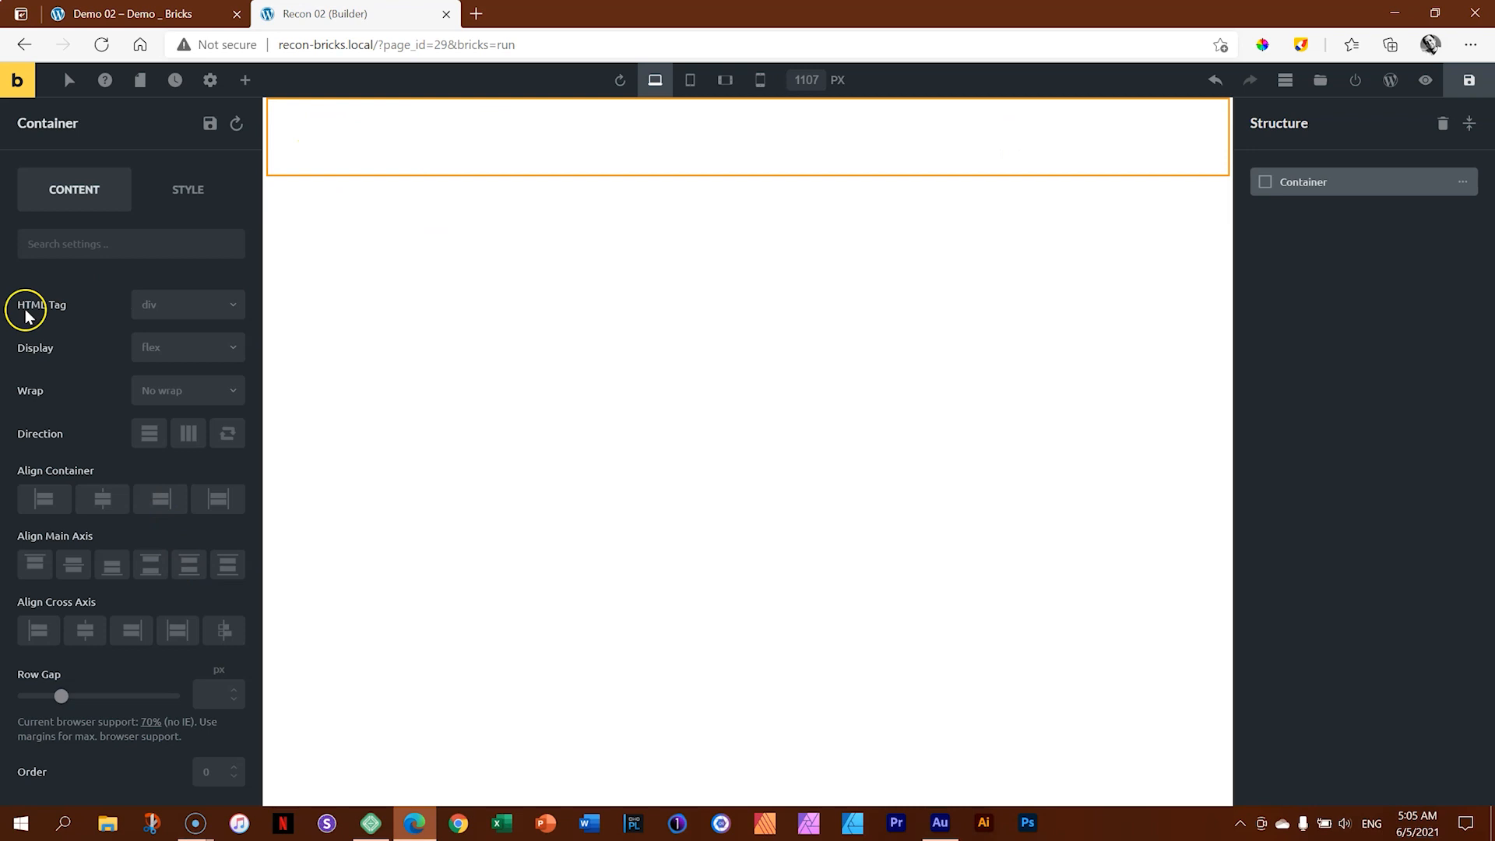
click(157, 311)
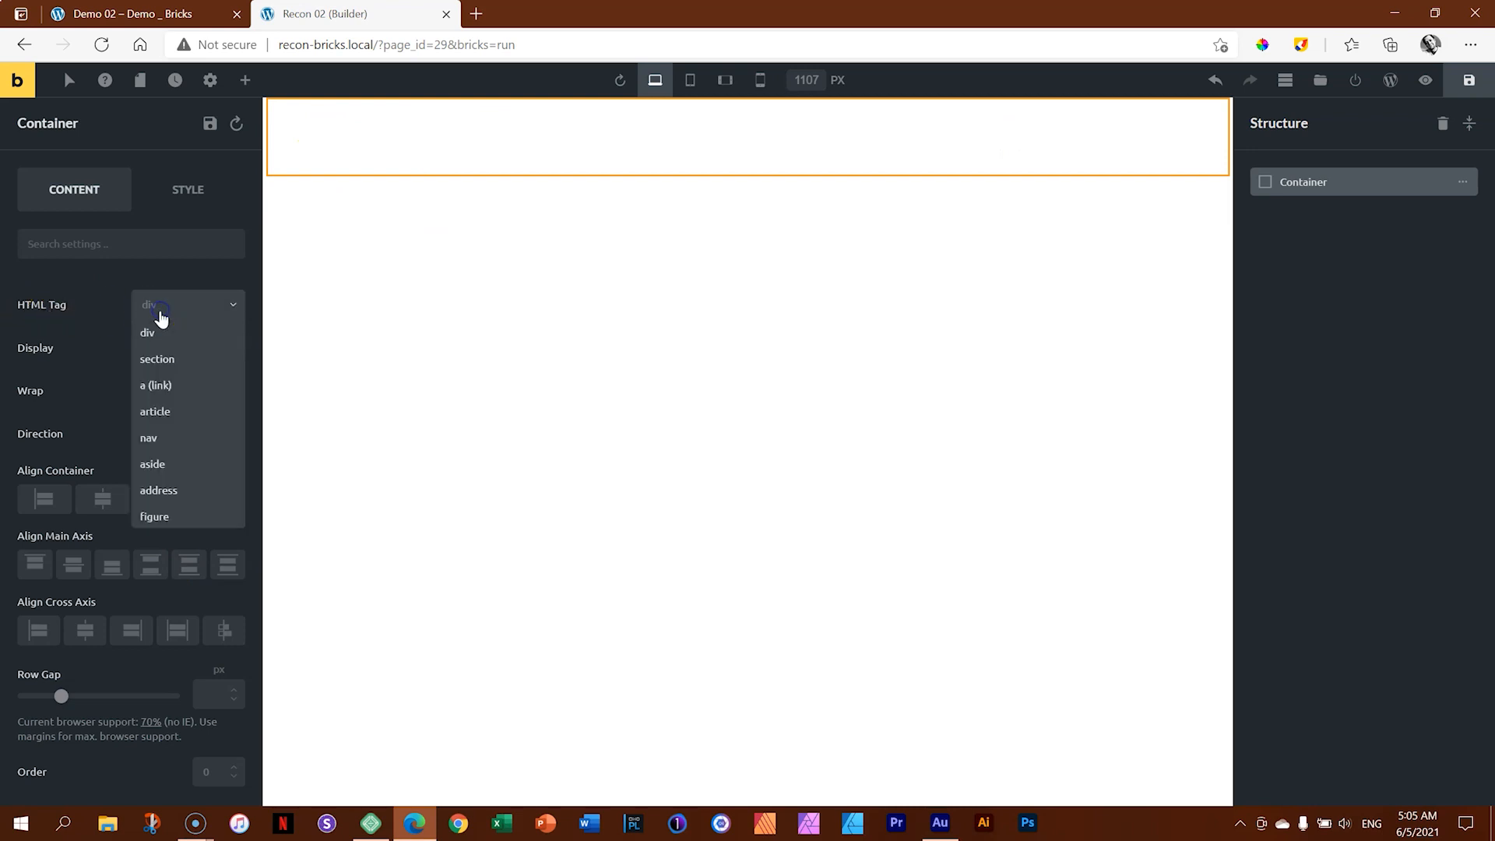
click(160, 358)
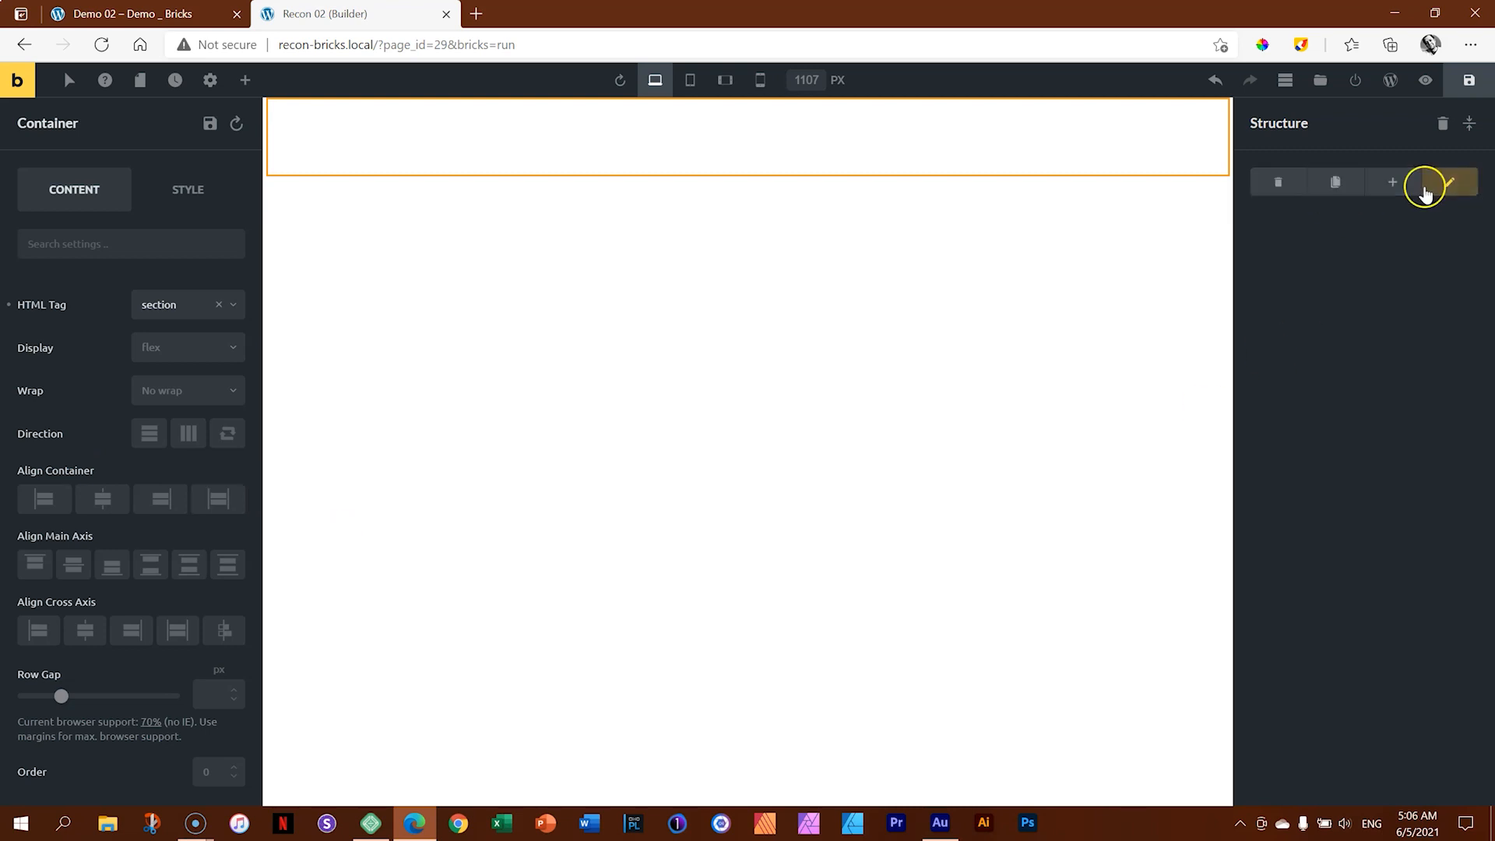
Step: Hide the page structure and set the section container's alignment to Stretch, leaving the container deselected
click(1287, 84)
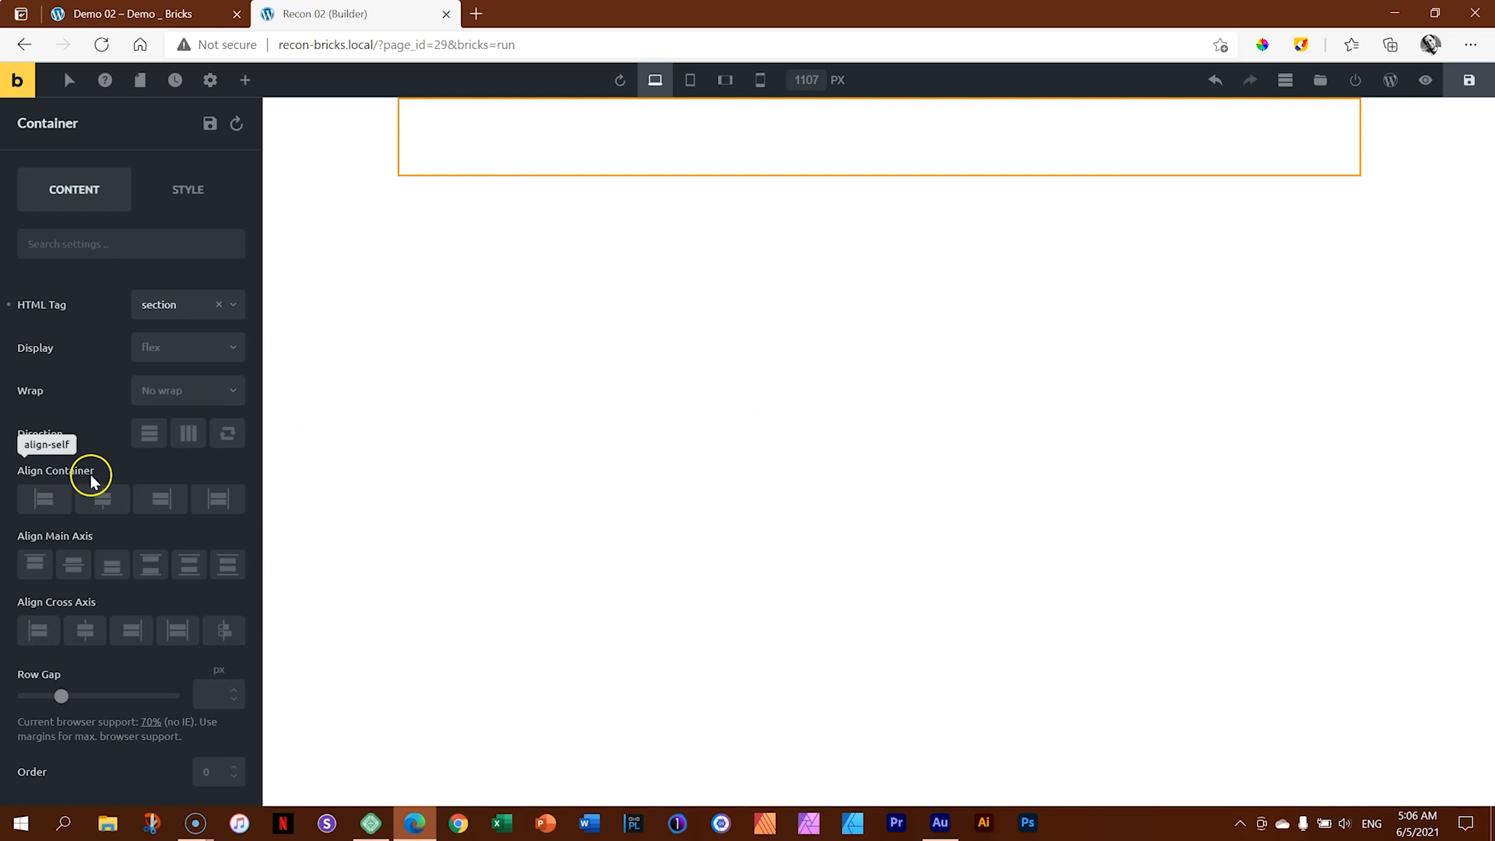
click(217, 500)
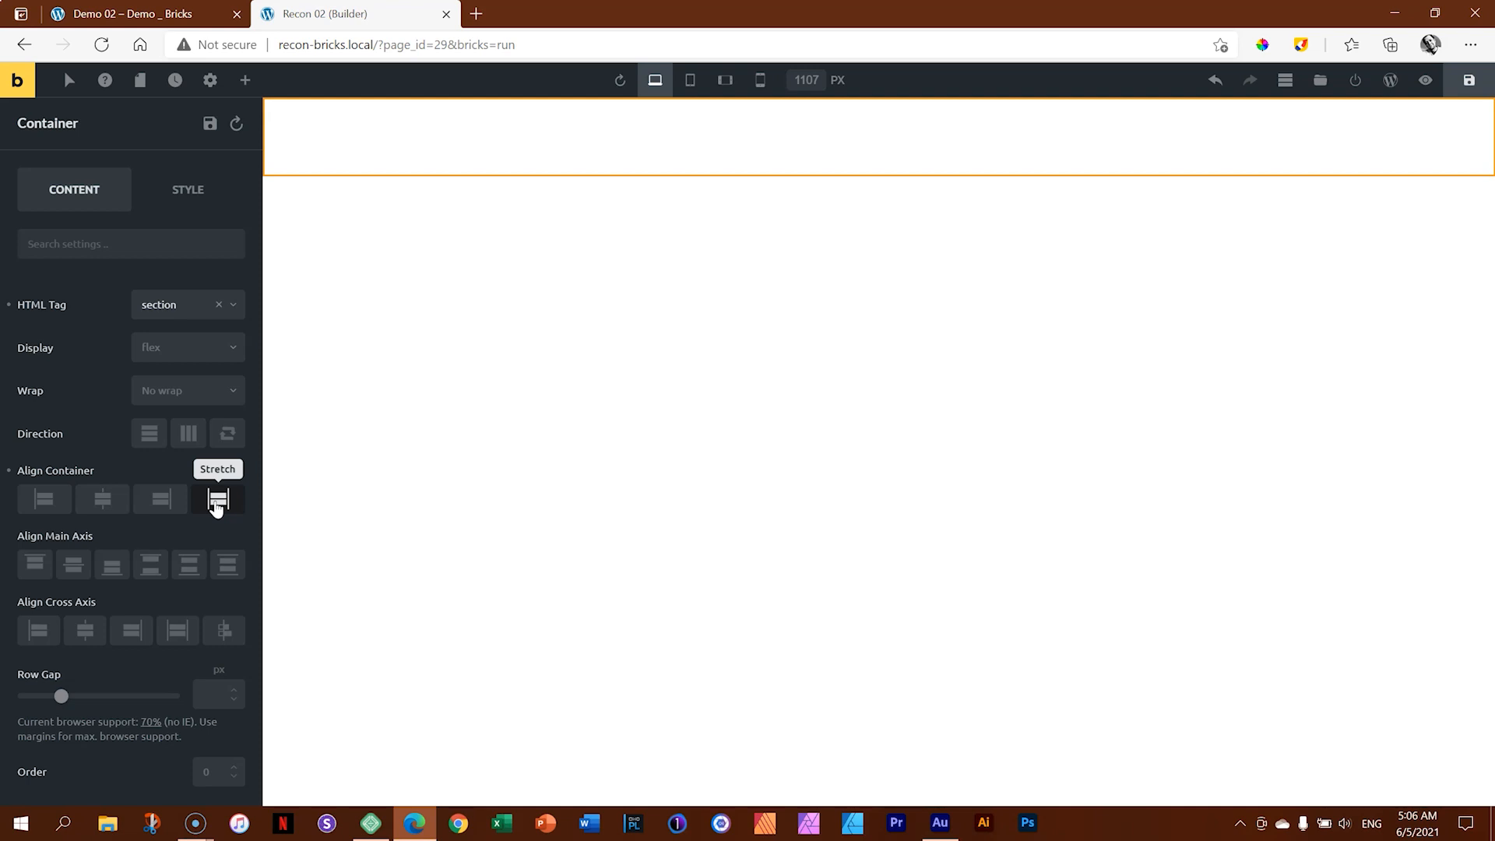
click(640, 140)
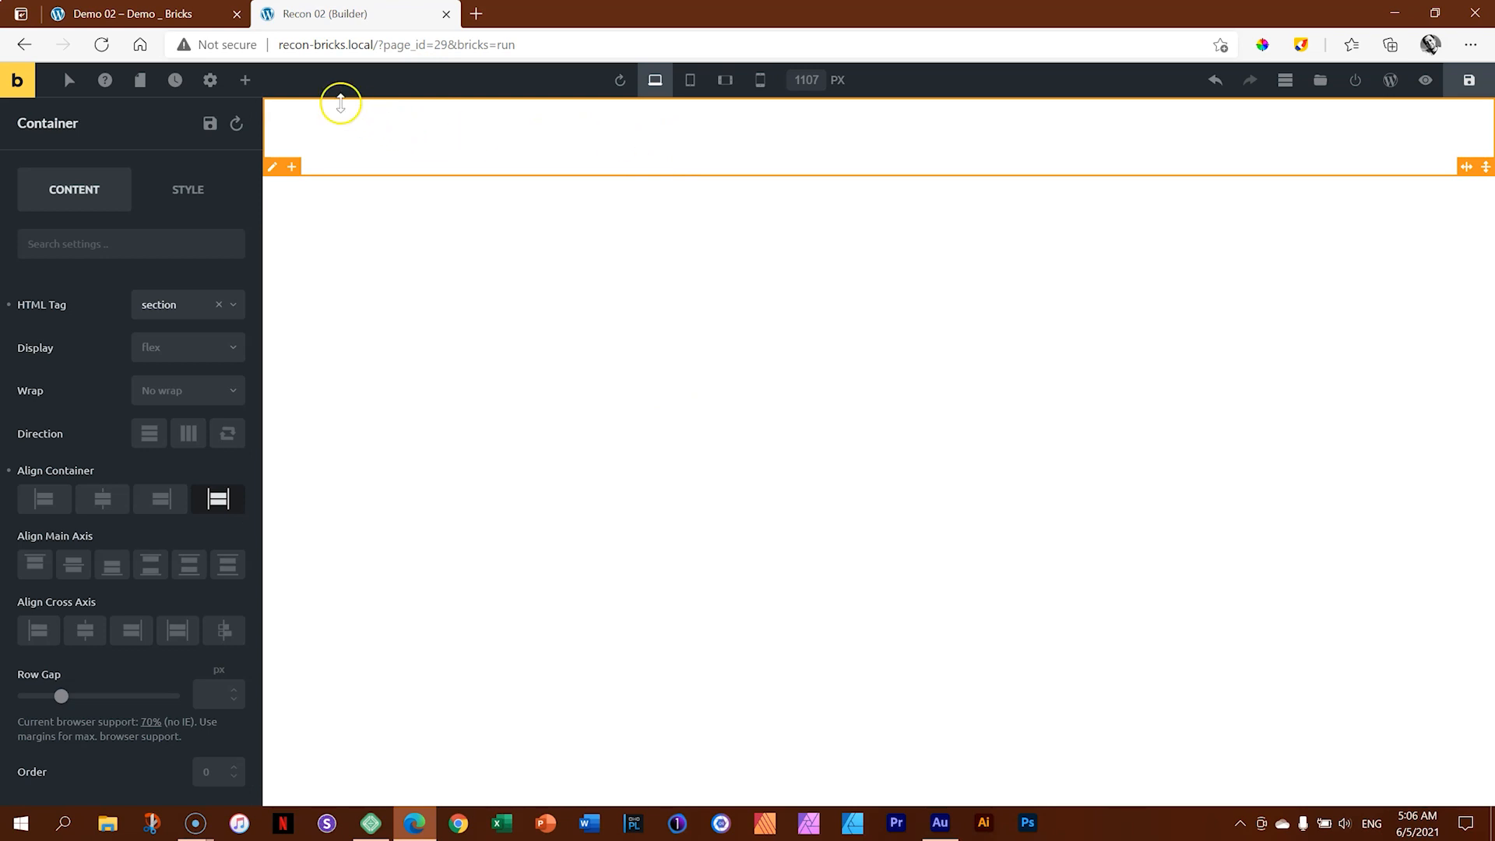
click(546, 243)
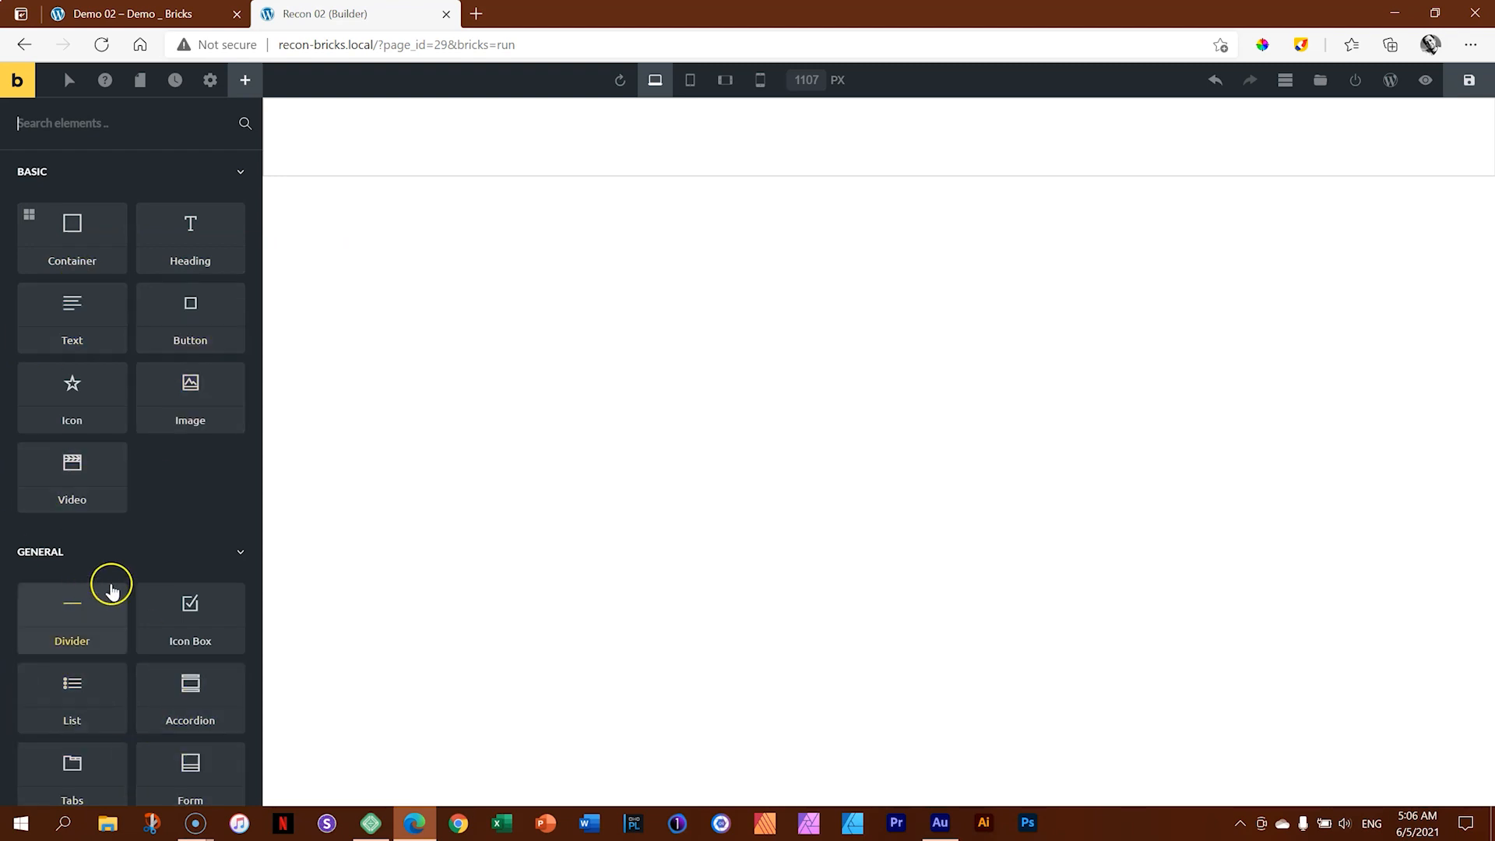
Step: Add a second container, nest it inside the section container in the page structure, and select it
click(73, 225)
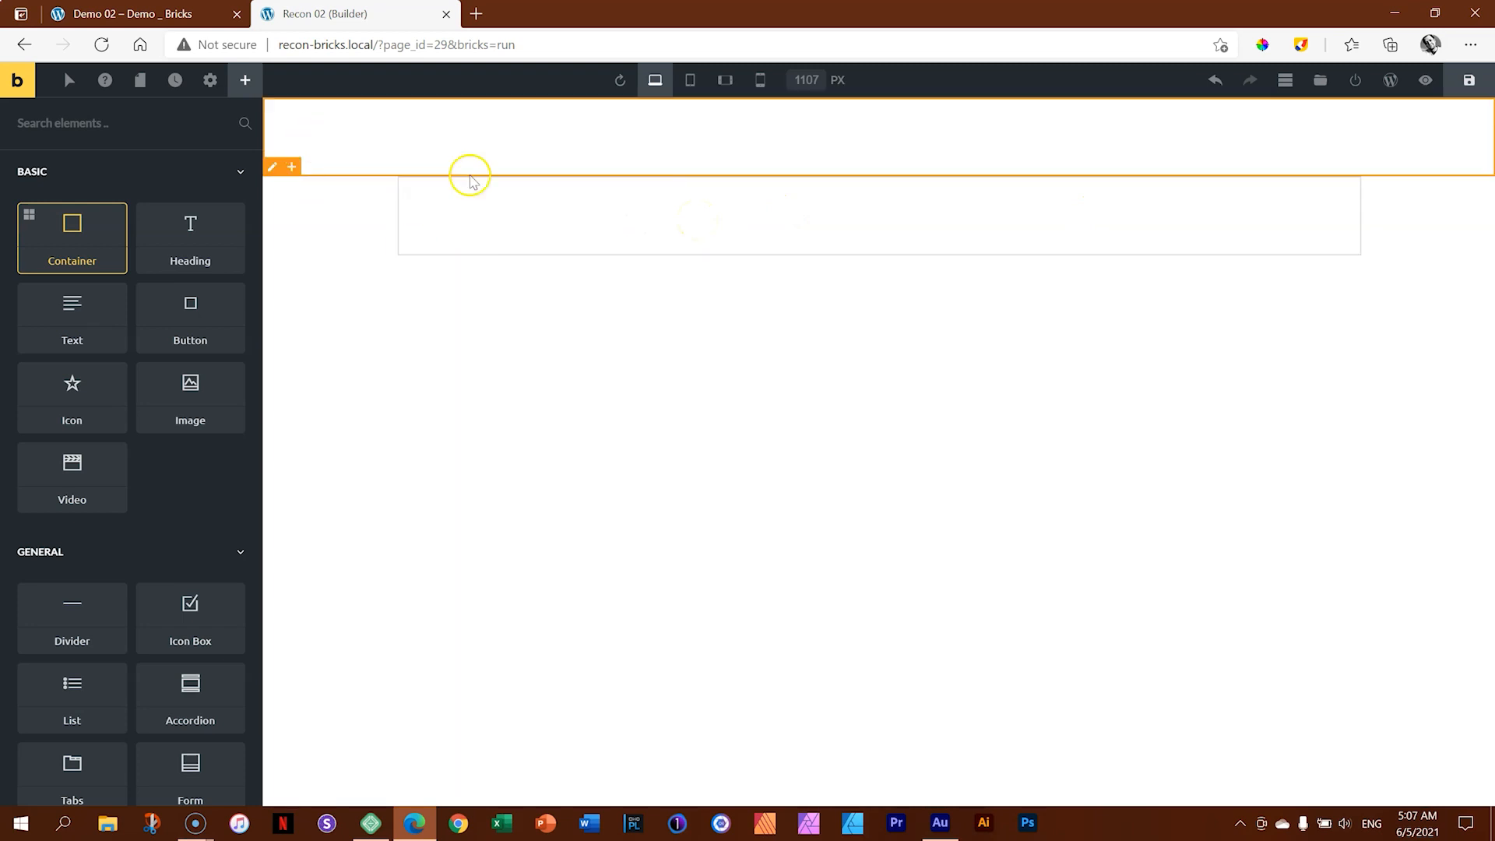
click(1286, 81)
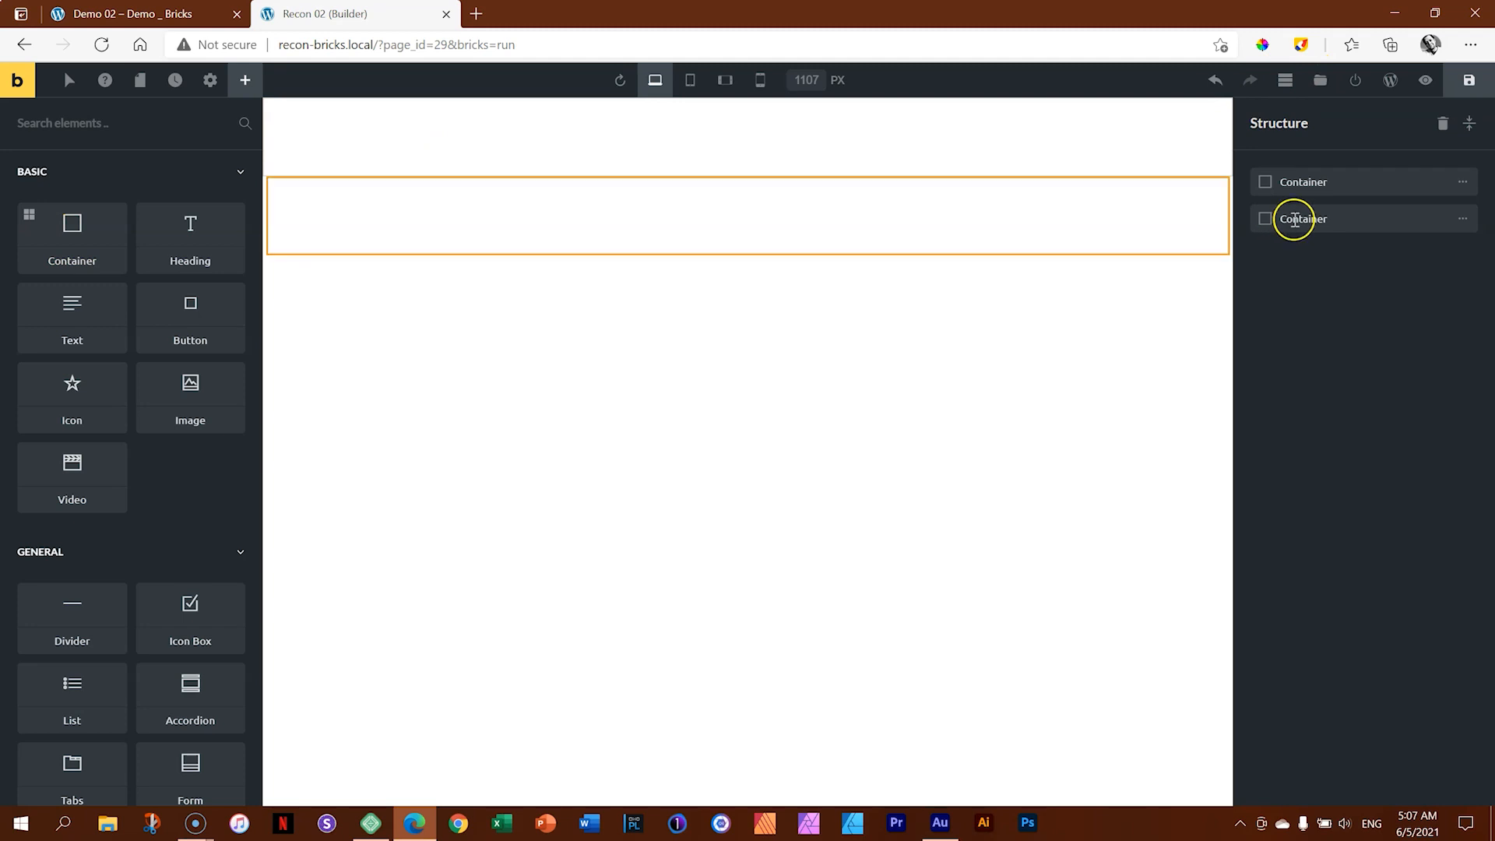
click(1453, 222)
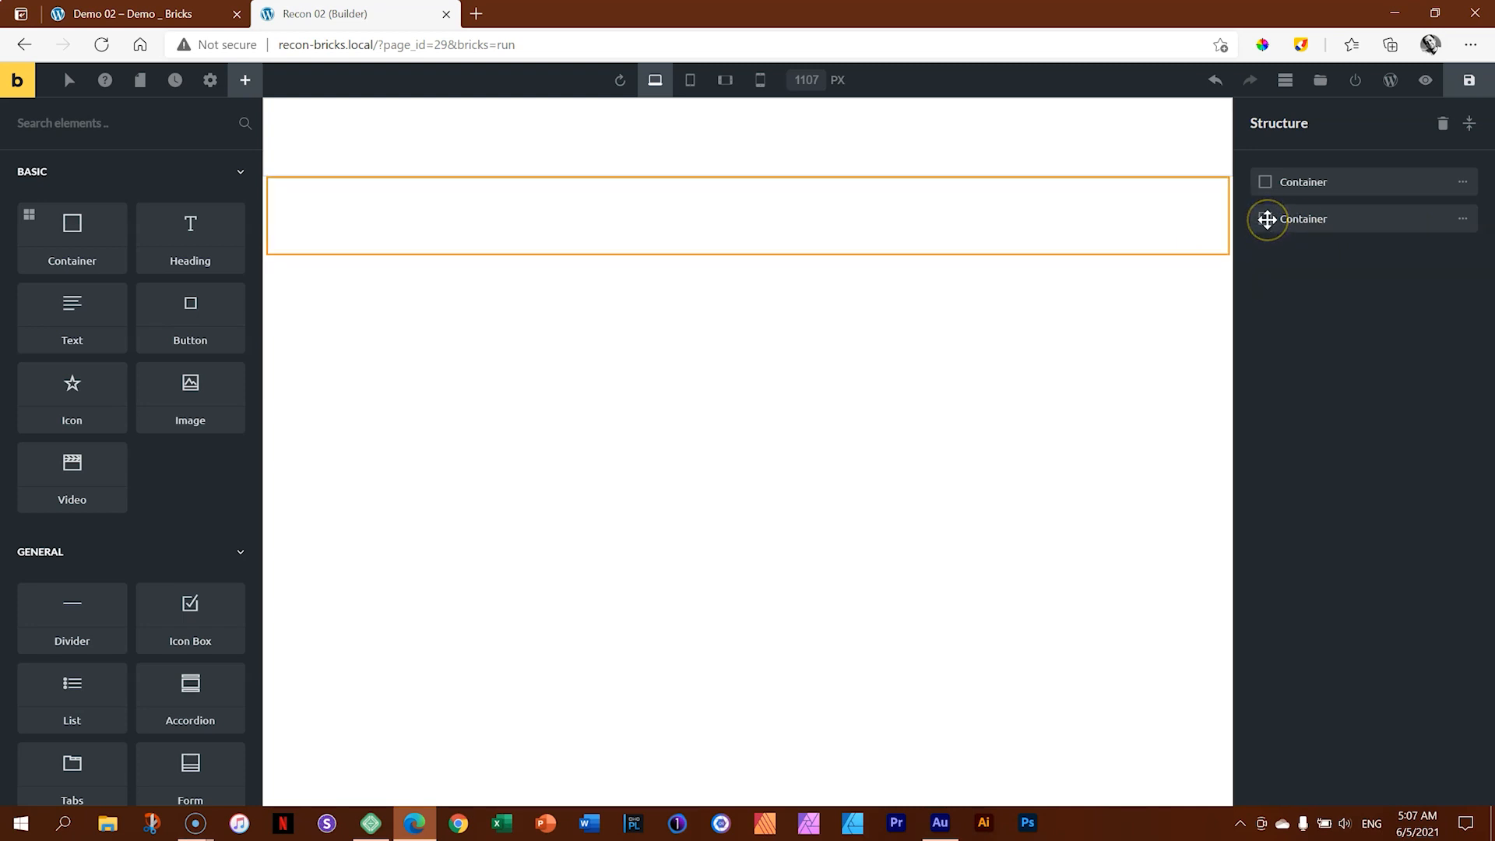
mouse_move(1266, 219)
mouse_down()
mouse_move(1285, 223)
mouse_move(1297, 194)
mouse_move(1269, 218)
mouse_move(1294, 218)
mouse_up()
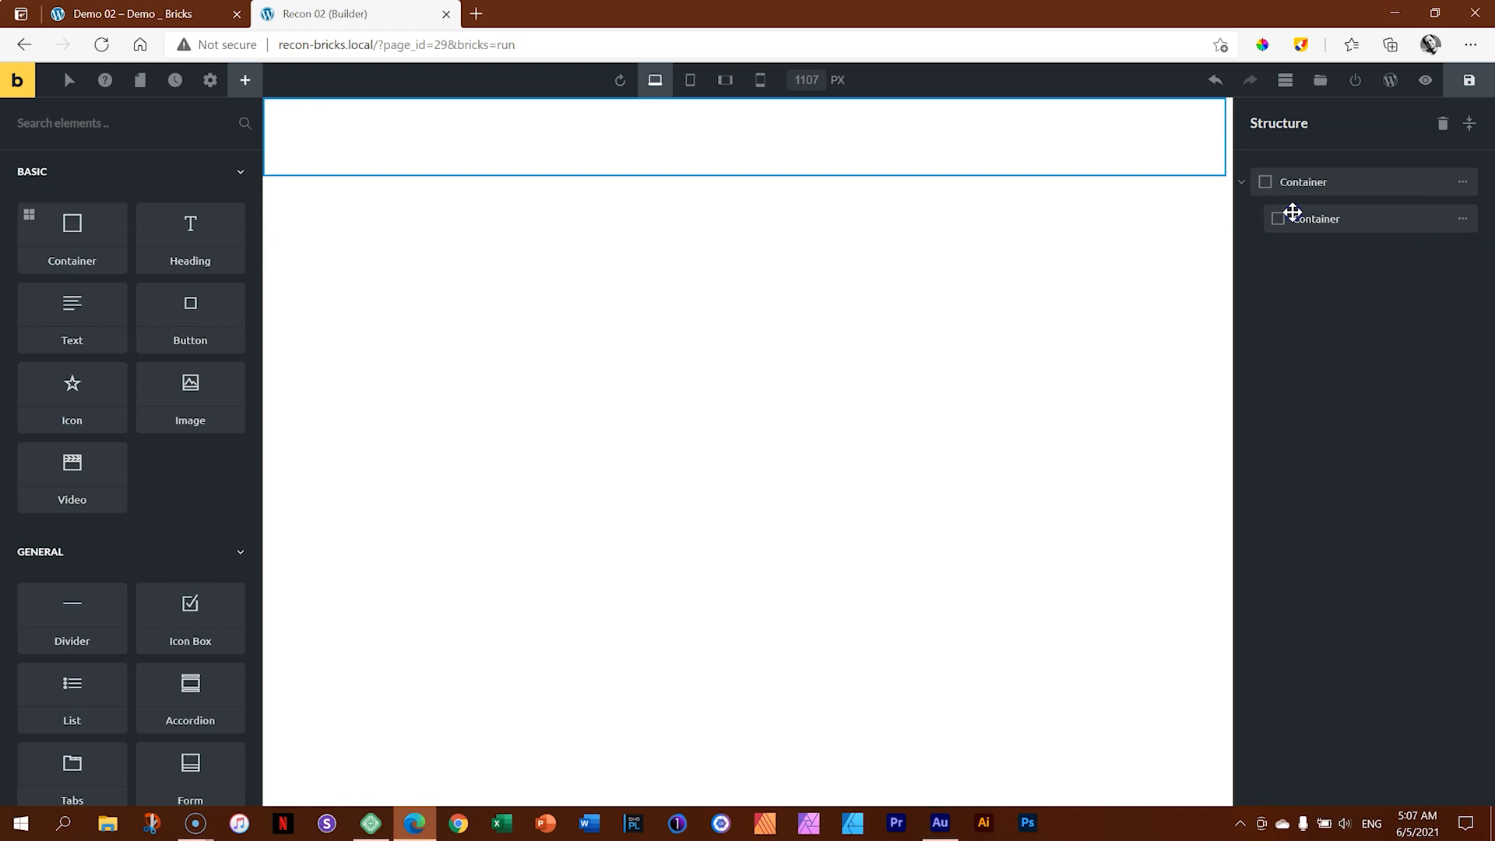
click(1323, 226)
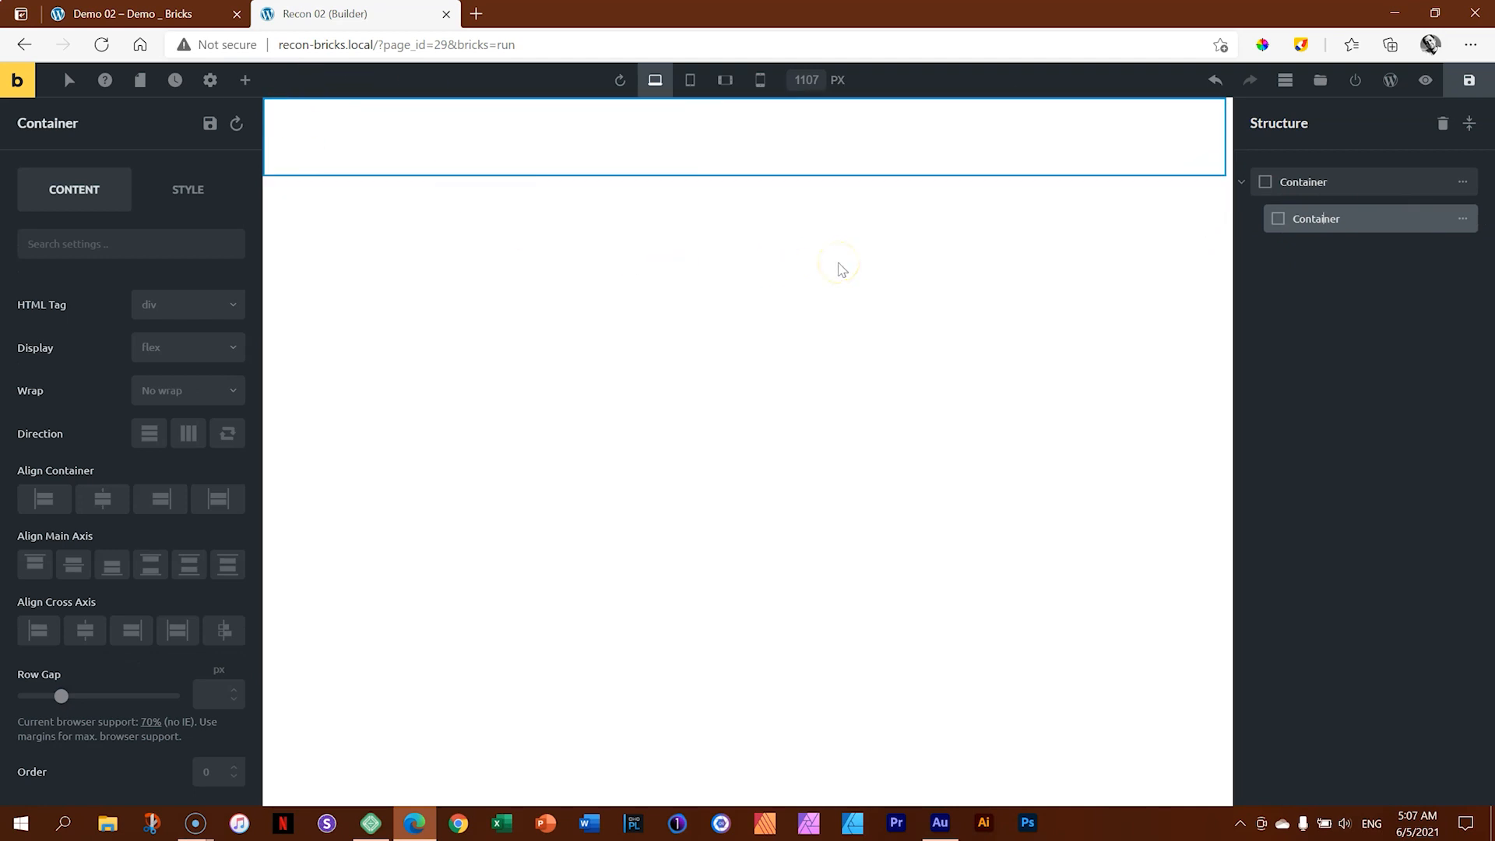
Step: Rename the outer container in the page structure as Section
click(1297, 184)
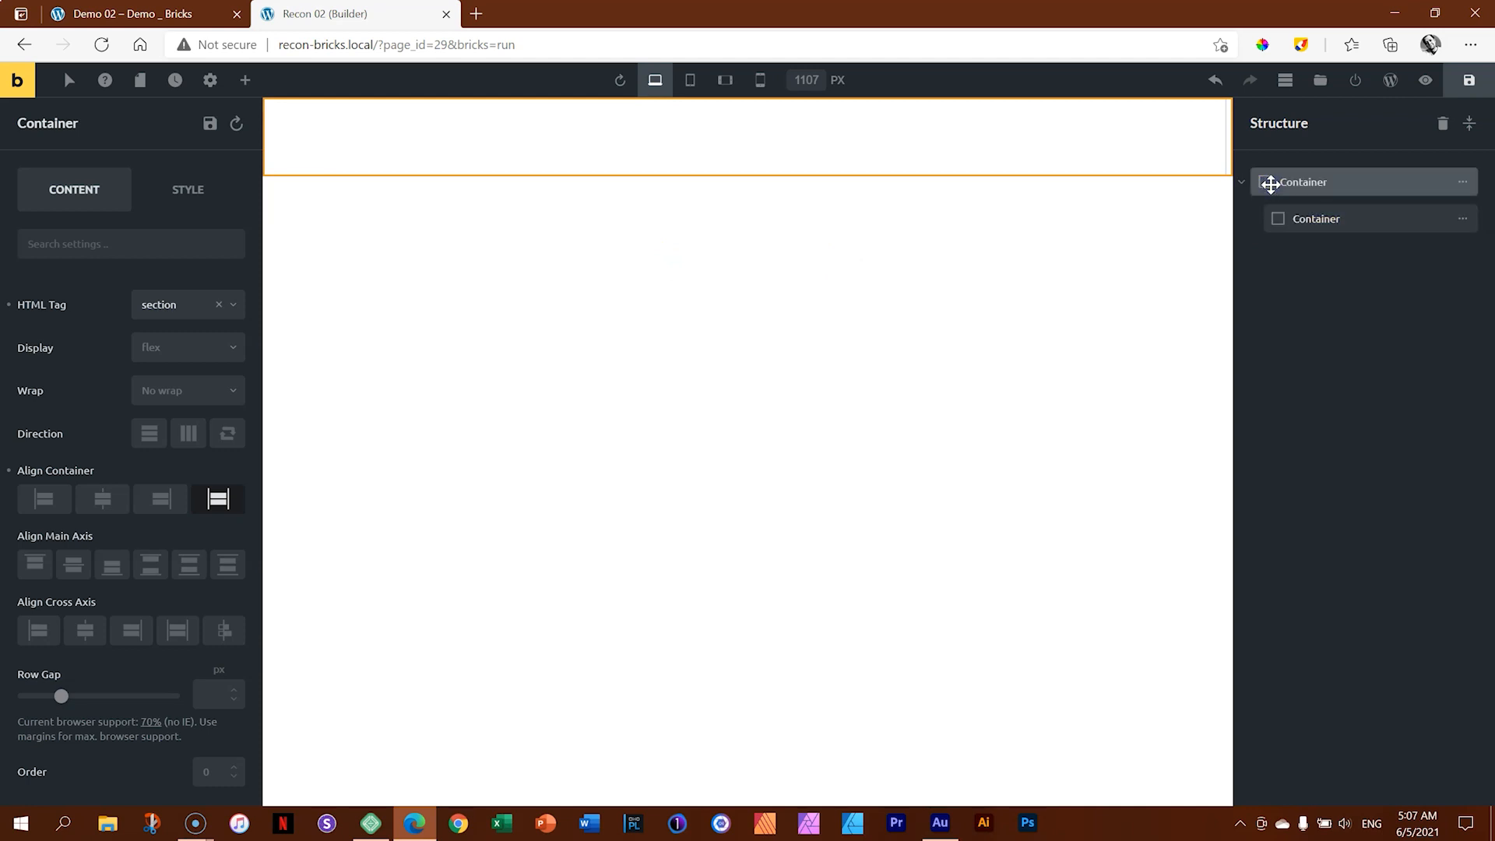
click(1281, 216)
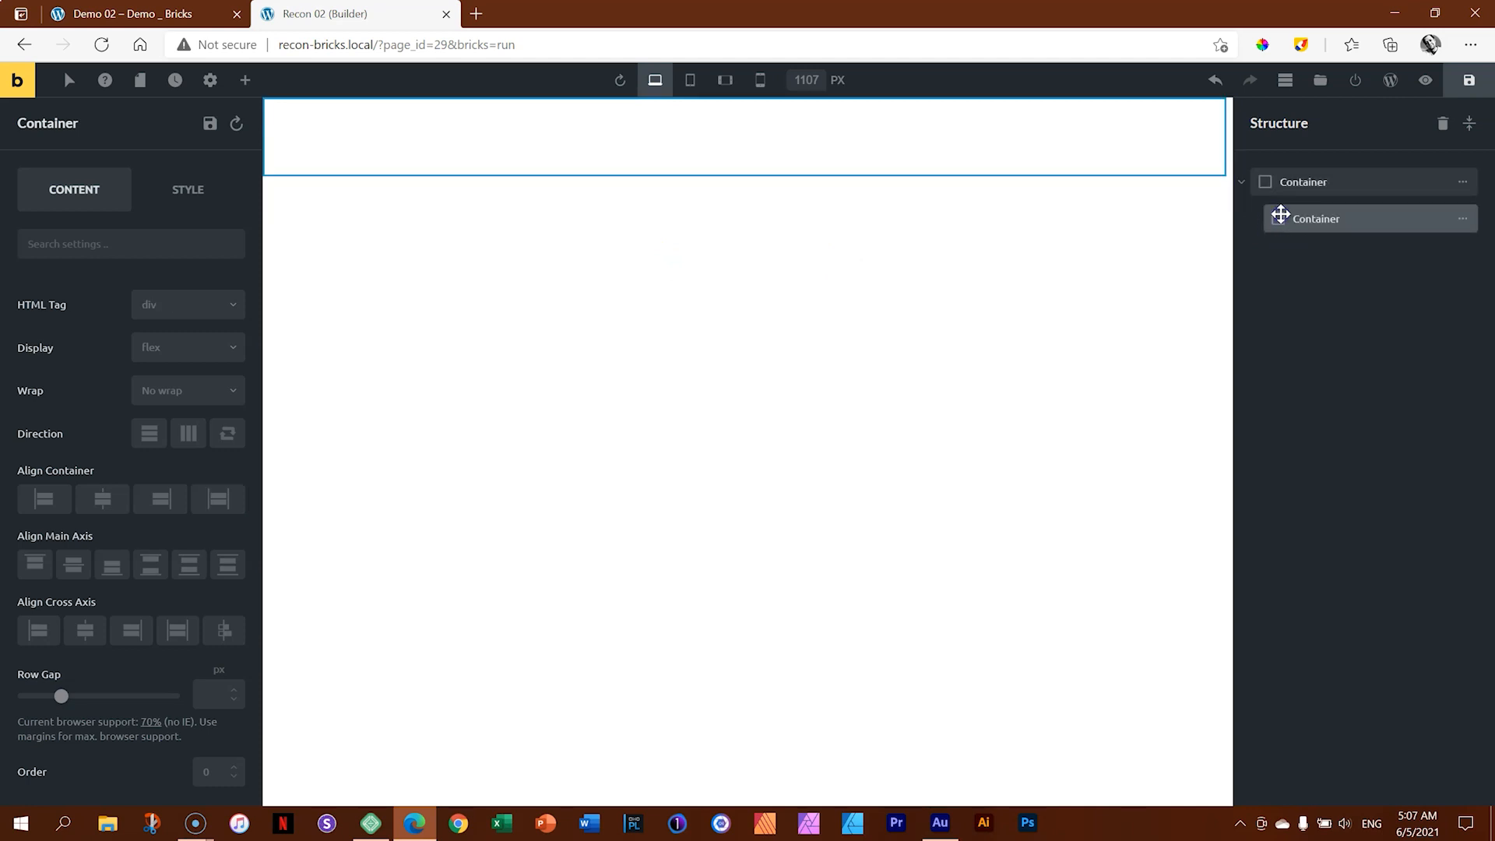
click(1334, 183)
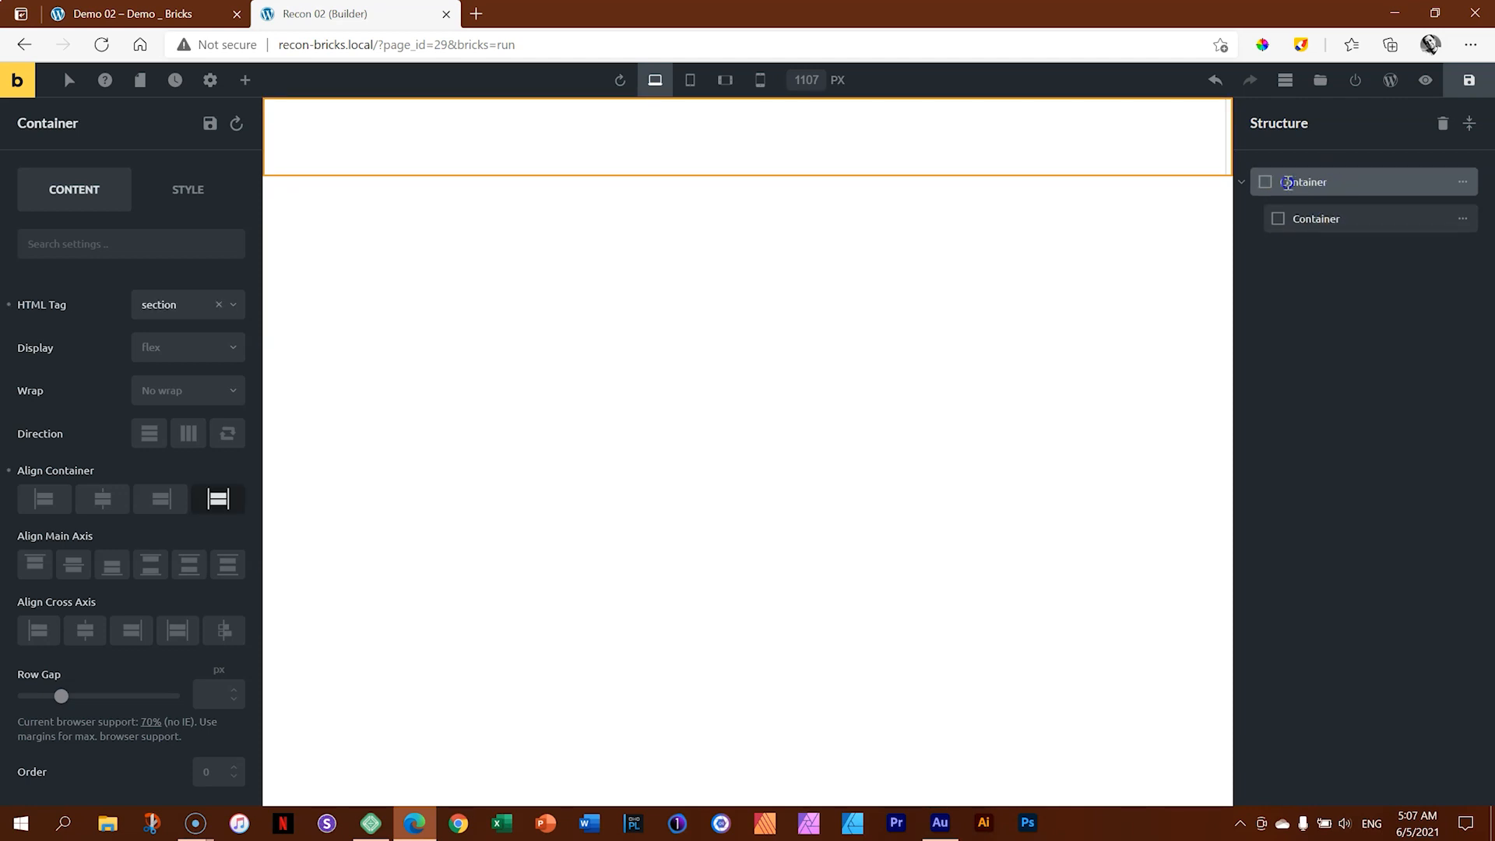
click(1329, 180)
key(BackSpace)
key(BackSpace)
key(BackSpace)
key(BackSpace)
key(BackSpace)
key(BackSpace)
key(BackSpace)
key(BackSpace)
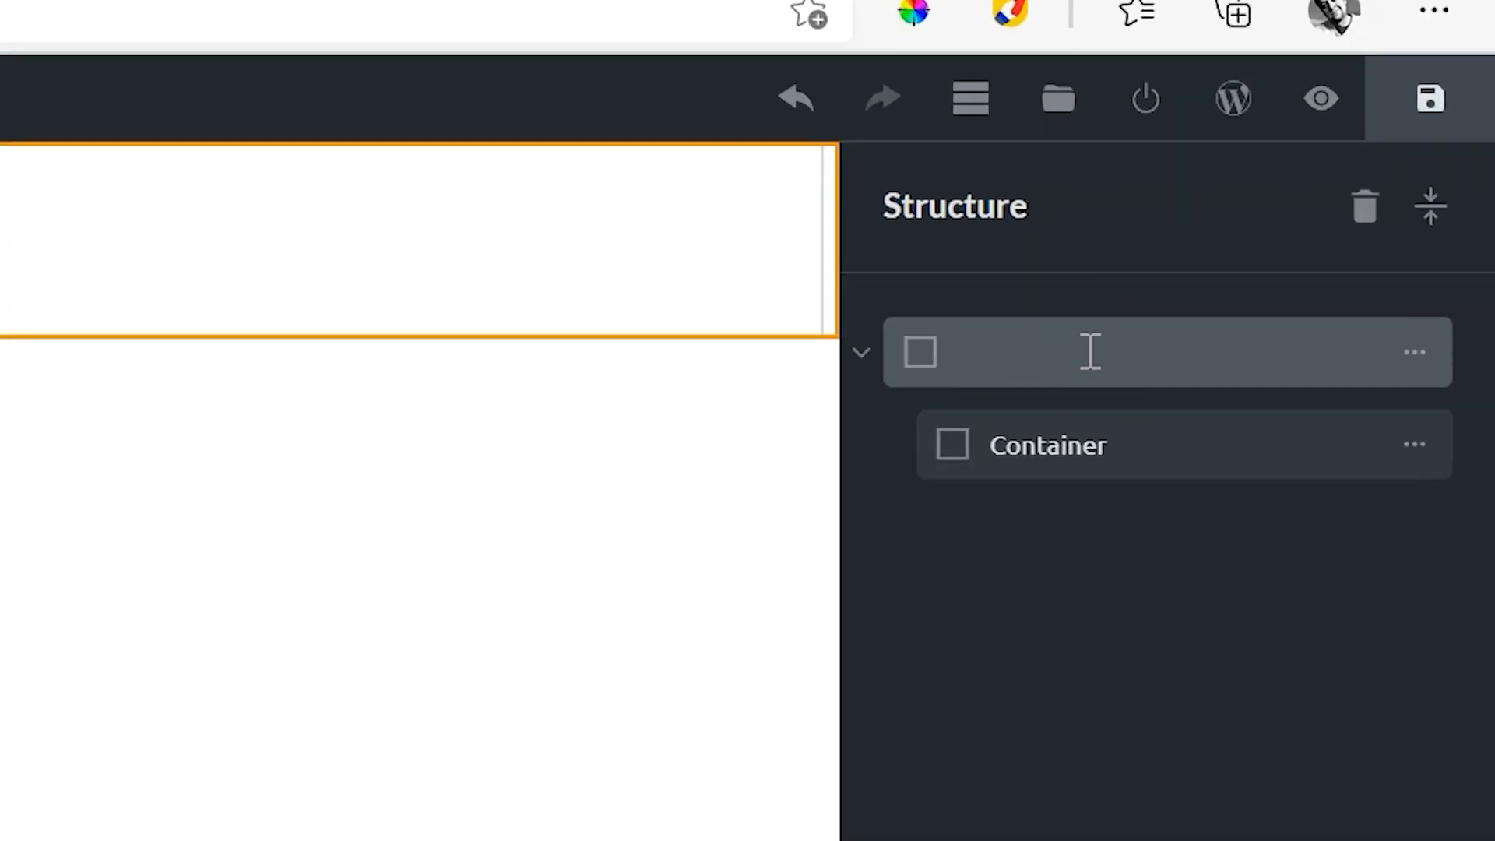
text(Section)
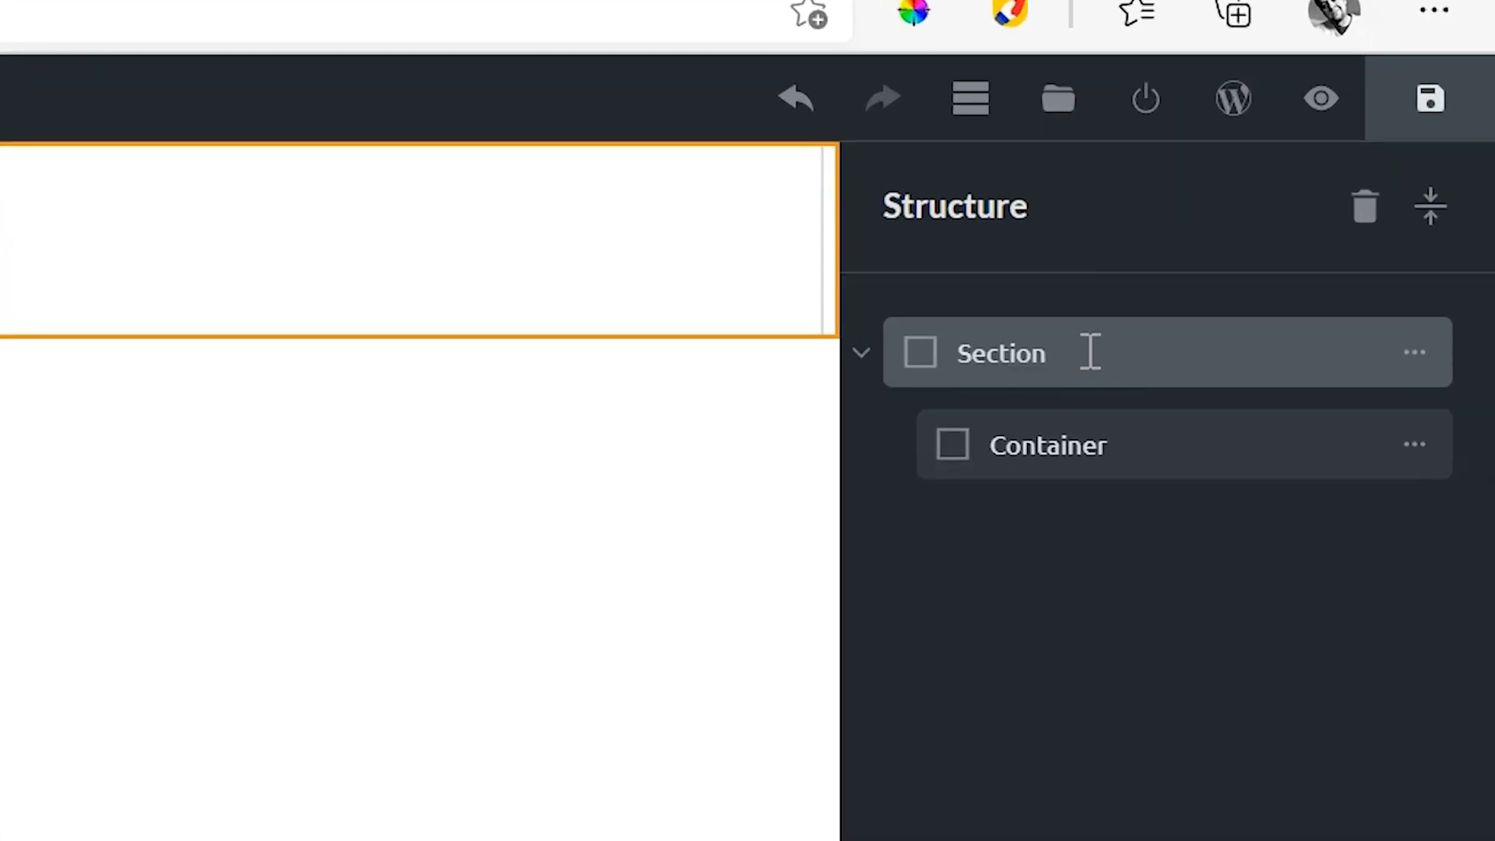
Step: Rename the nested container in the page structure as Column
click(1168, 463)
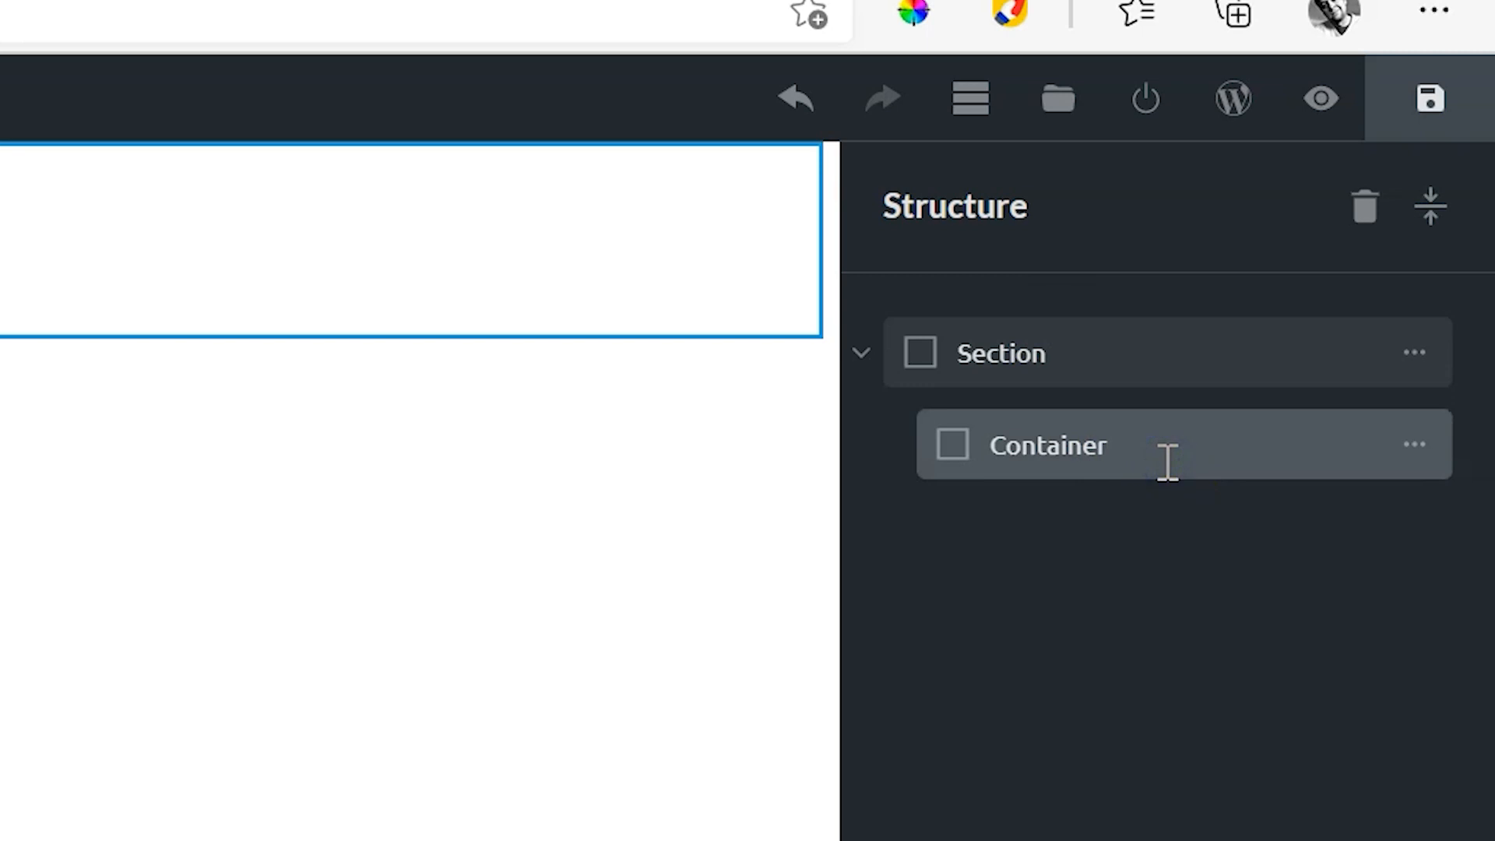
key(BackSpace)
key(BackSpace)
key(BackSpace)
key(BackSpace)
key(BackSpace)
key(BackSpace)
key(BackSpace)
key(BackSpace)
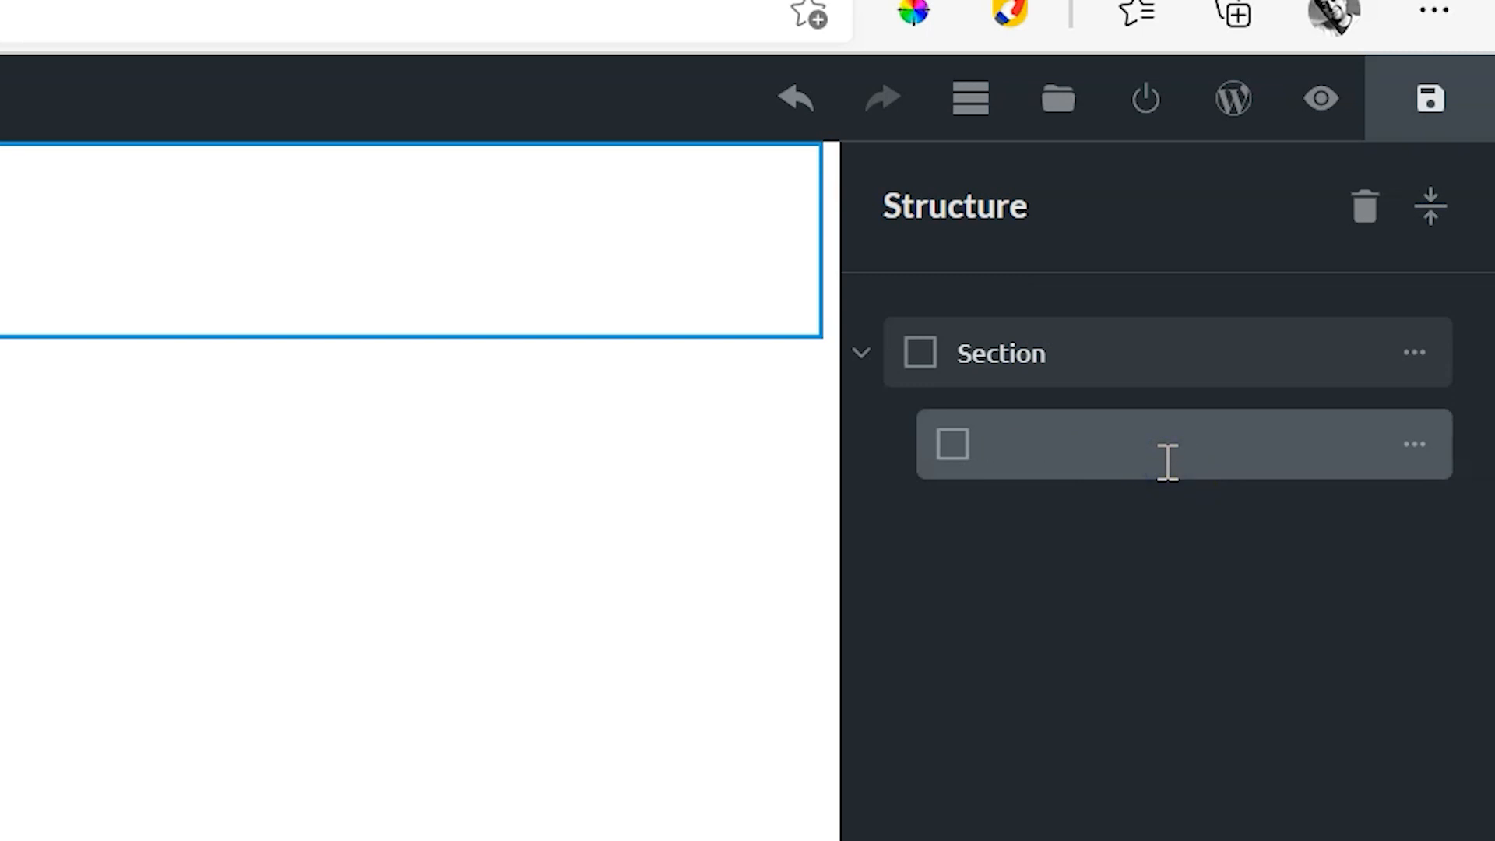
text(Column)
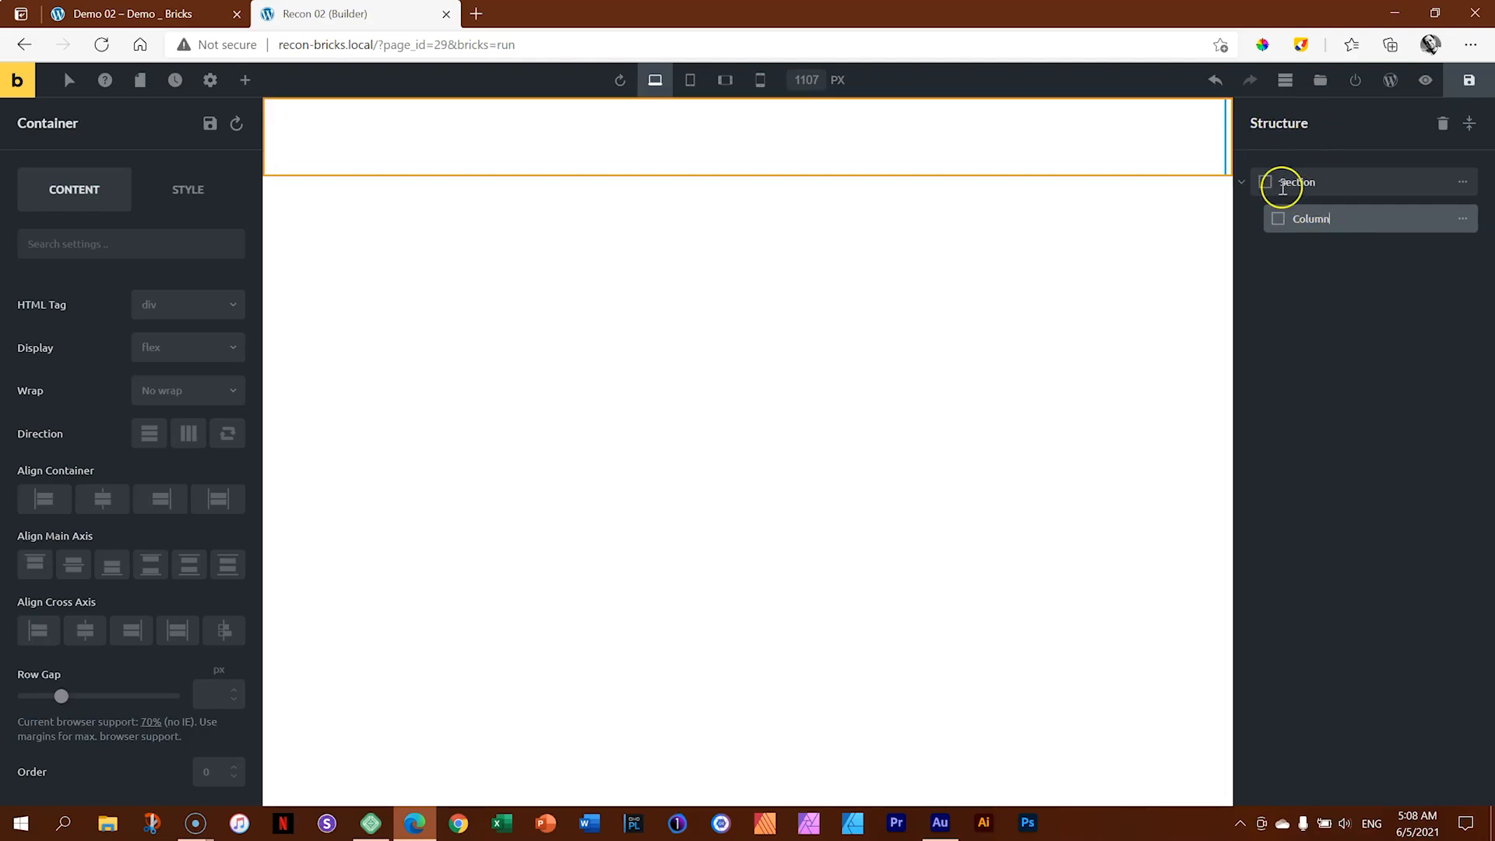
Step: Hide the page structure and set the Section container's cross-axis alignment to center
click(1285, 86)
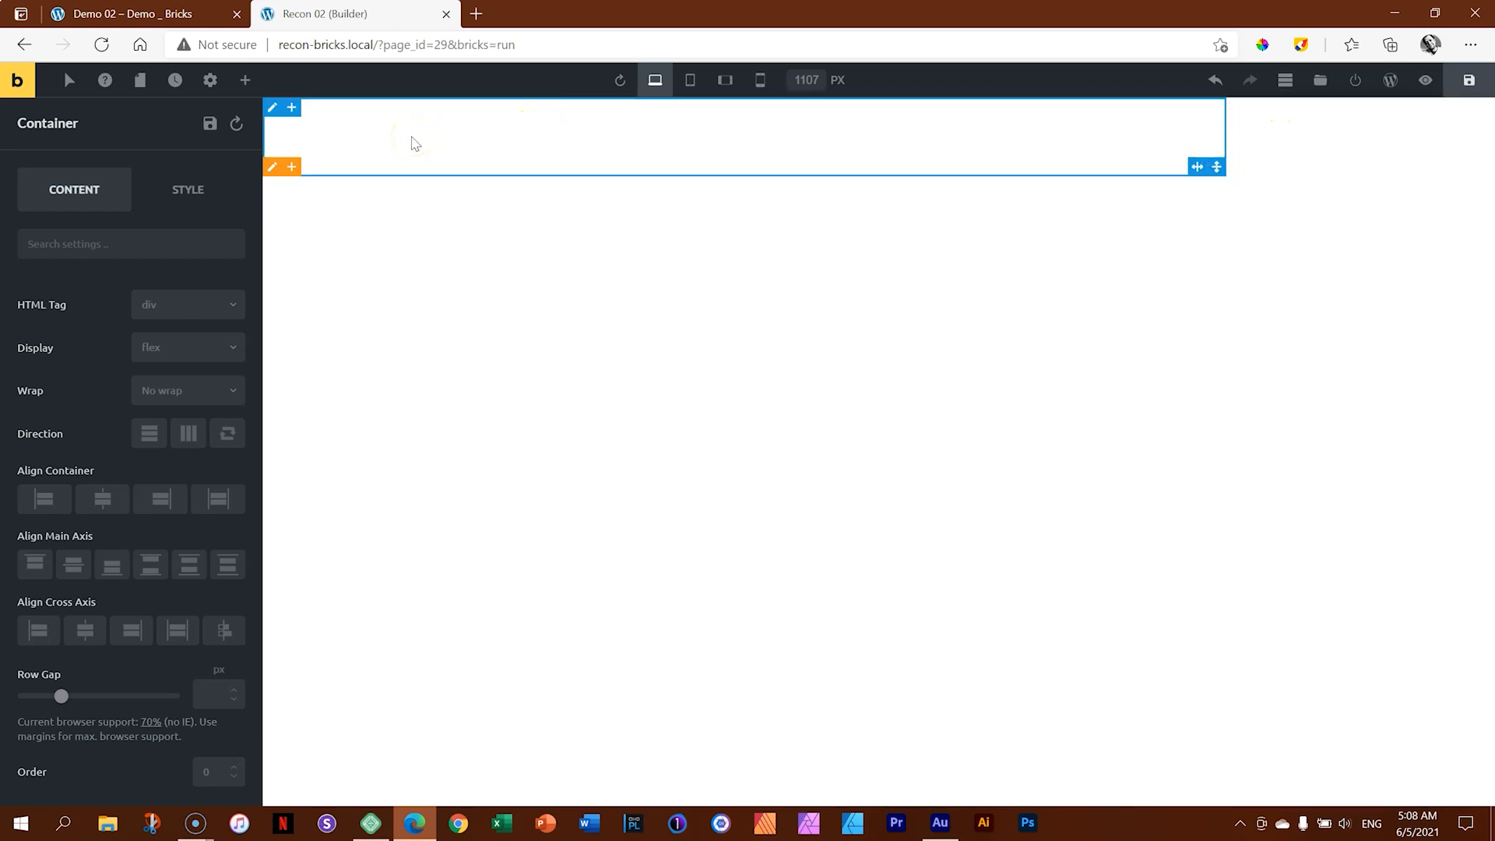
click(573, 144)
click(1305, 145)
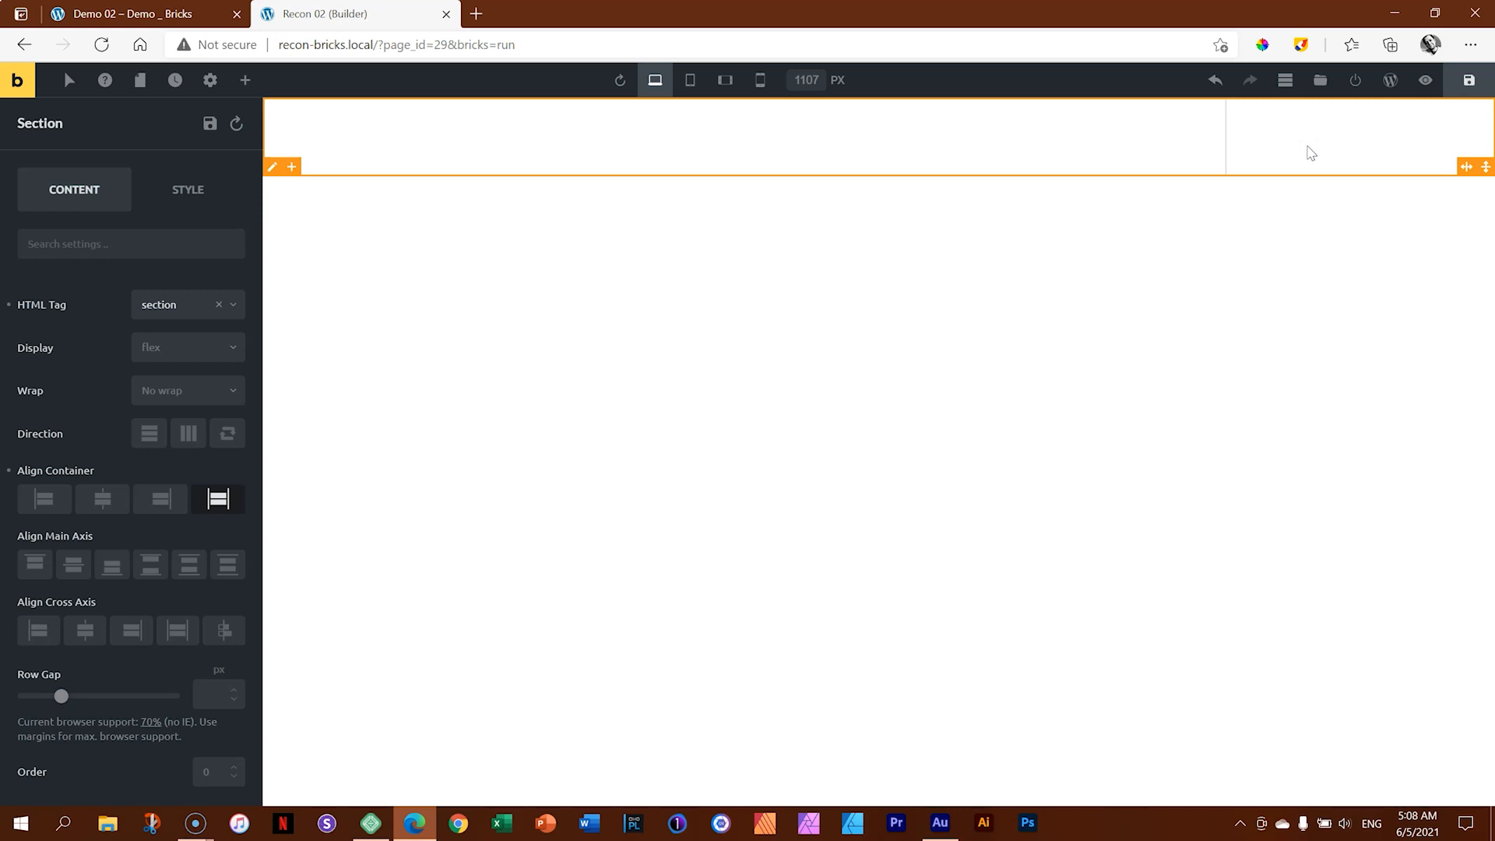
click(1331, 151)
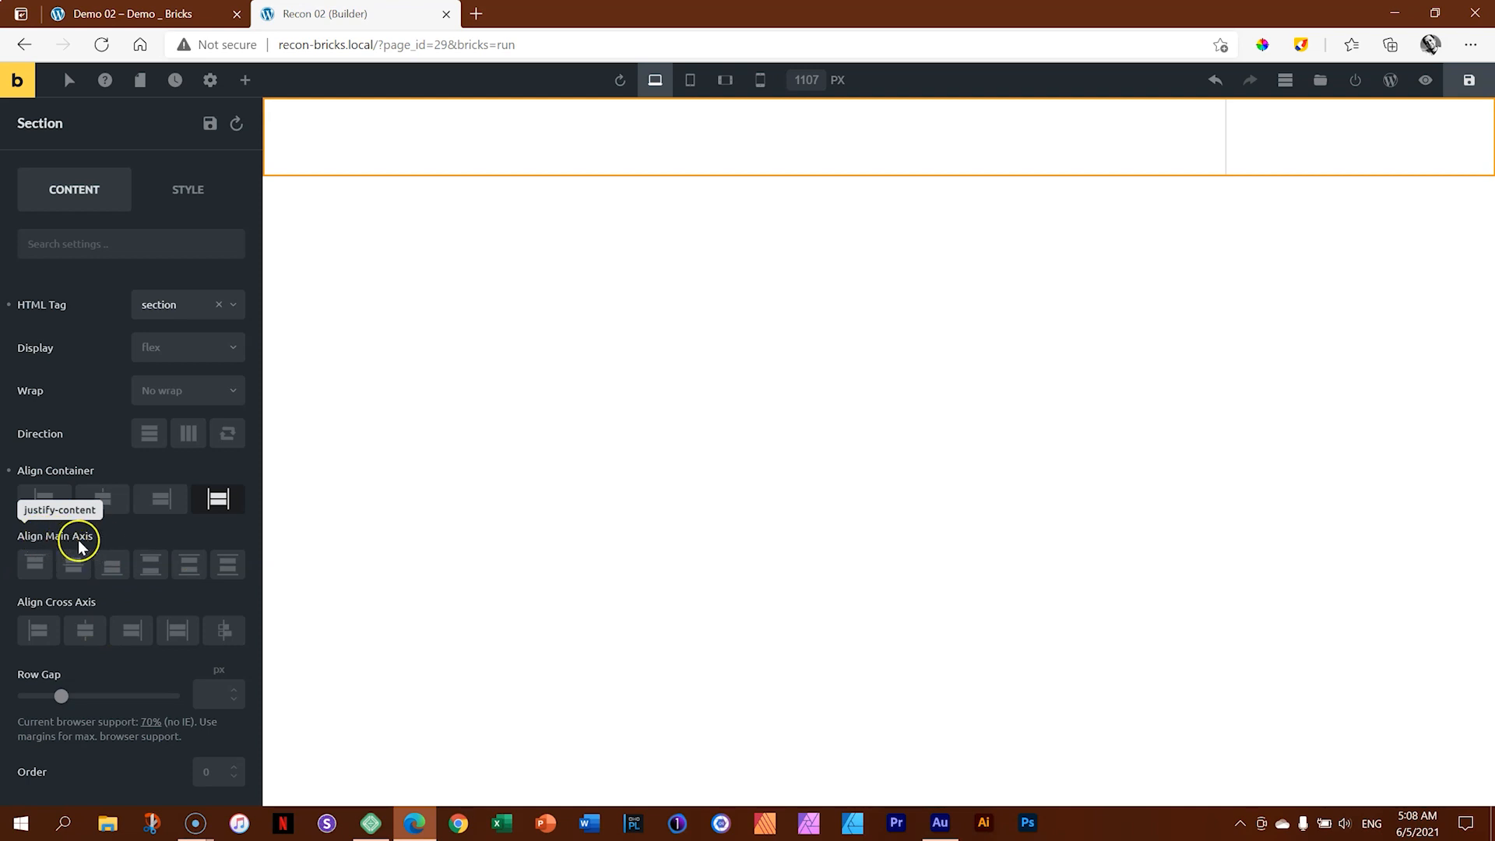
click(85, 629)
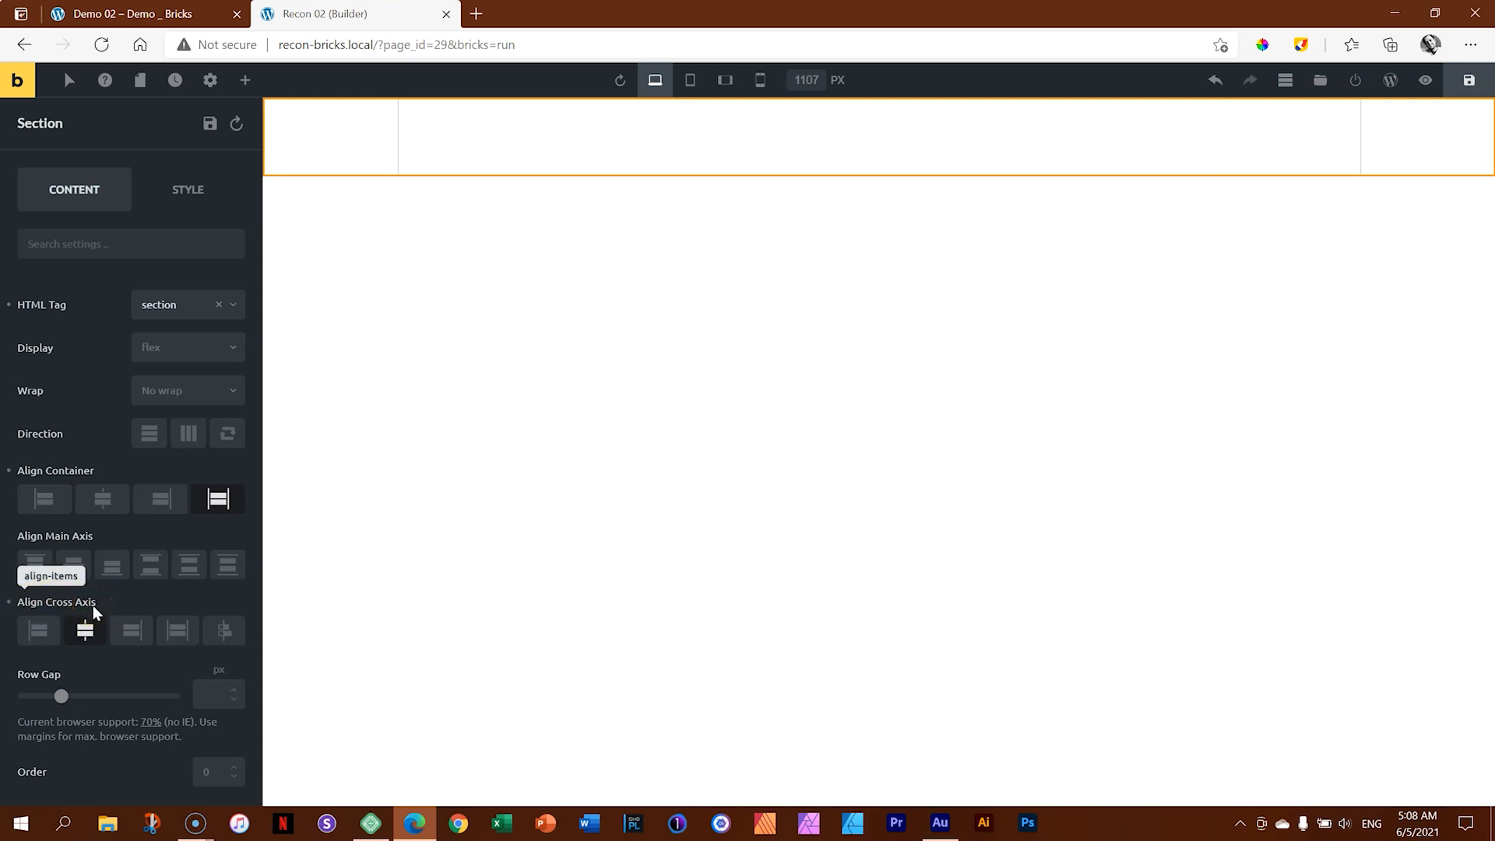
Step: Examine the alignment settings of the first outer container on the Demo 02 page and return to the Recon 02 builder
click(148, 13)
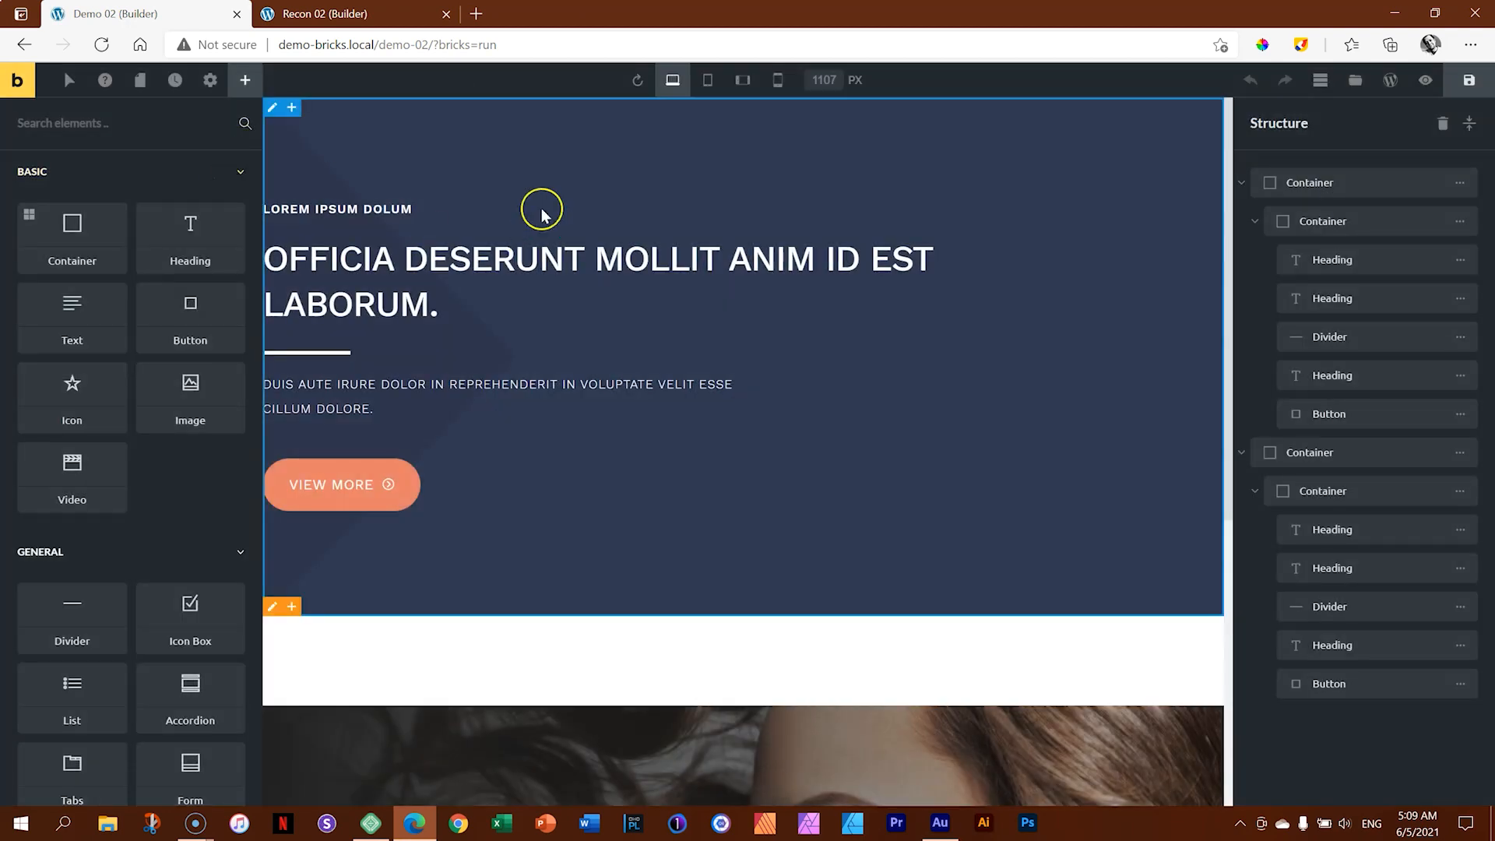
click(1320, 80)
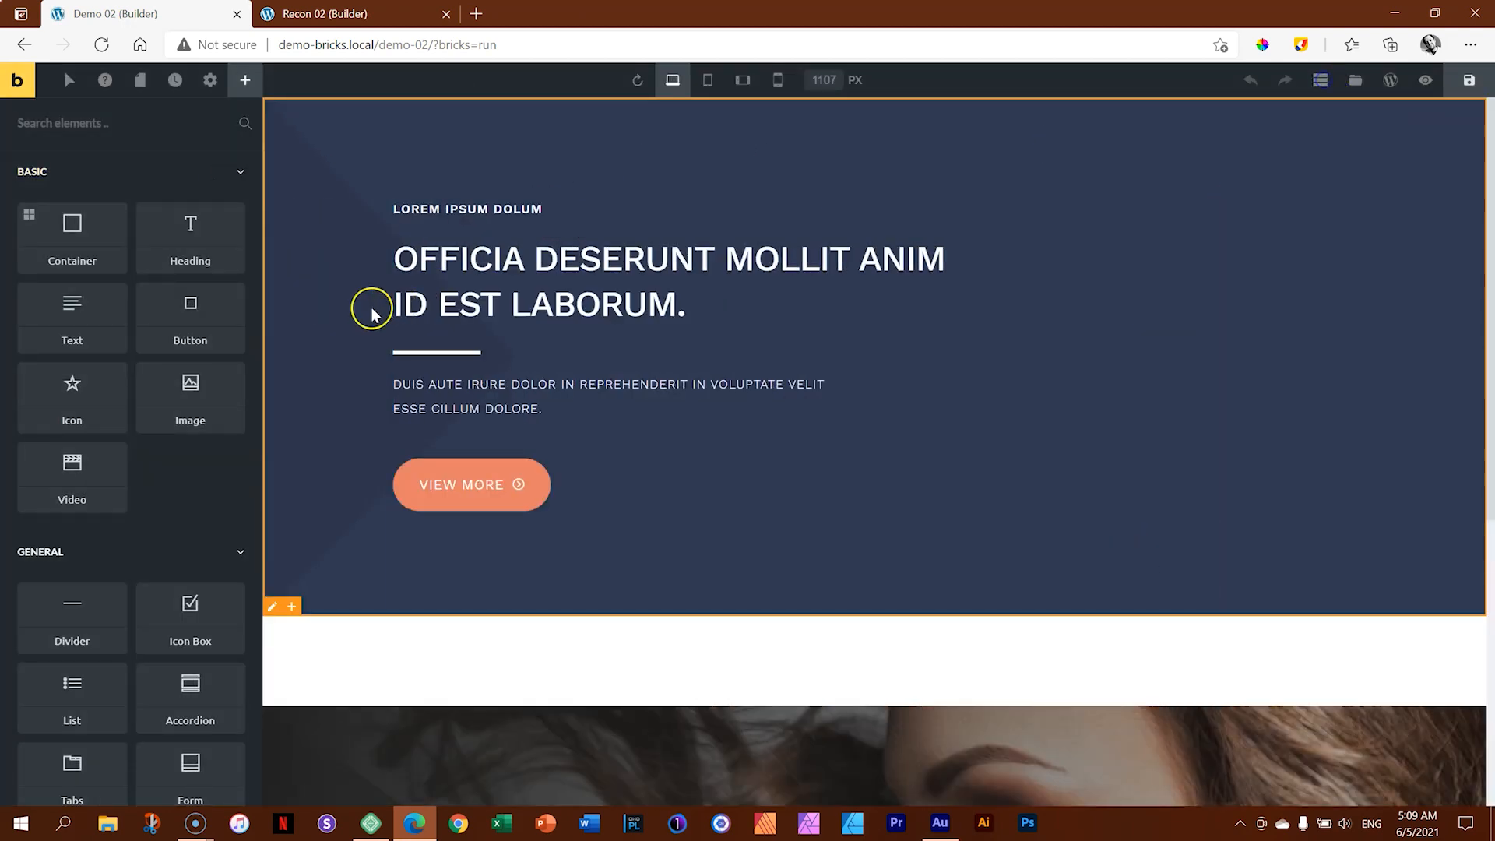
click(372, 311)
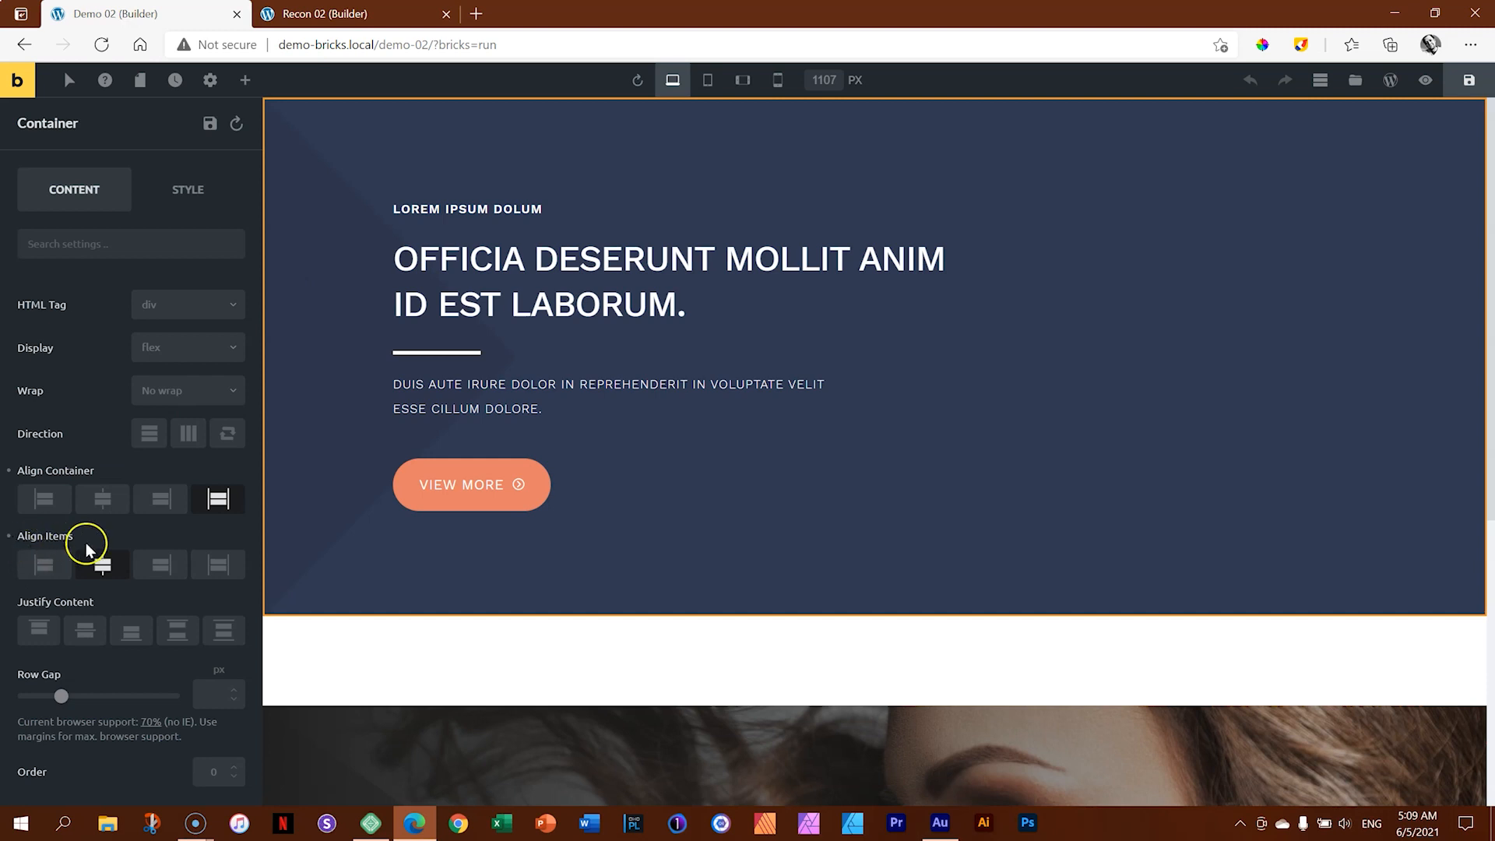
click(112, 556)
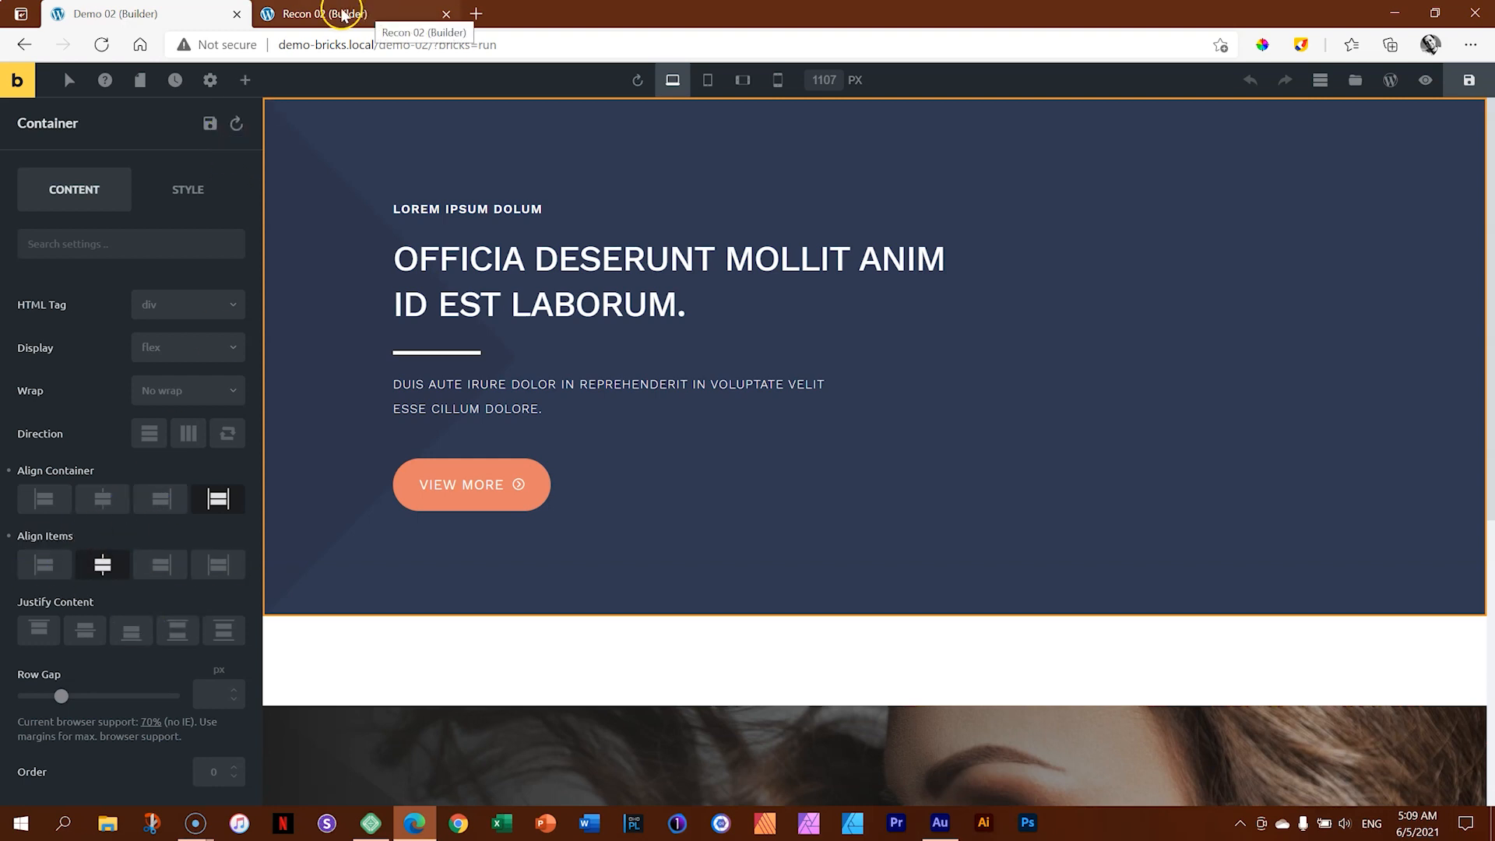
click(380, 9)
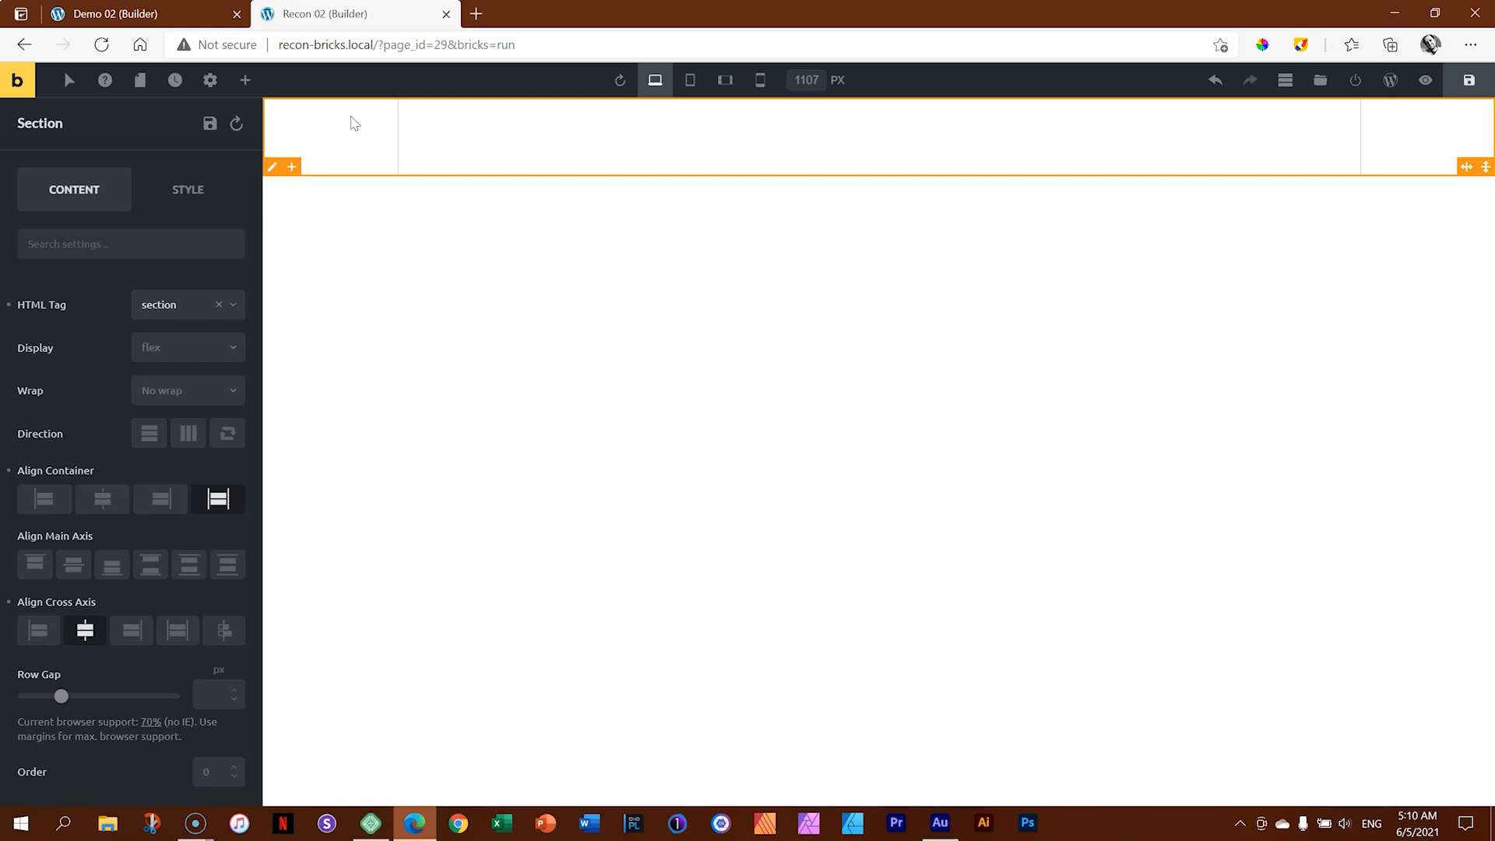
Step: Open flatuicolors.com in a new browser tab
click(475, 13)
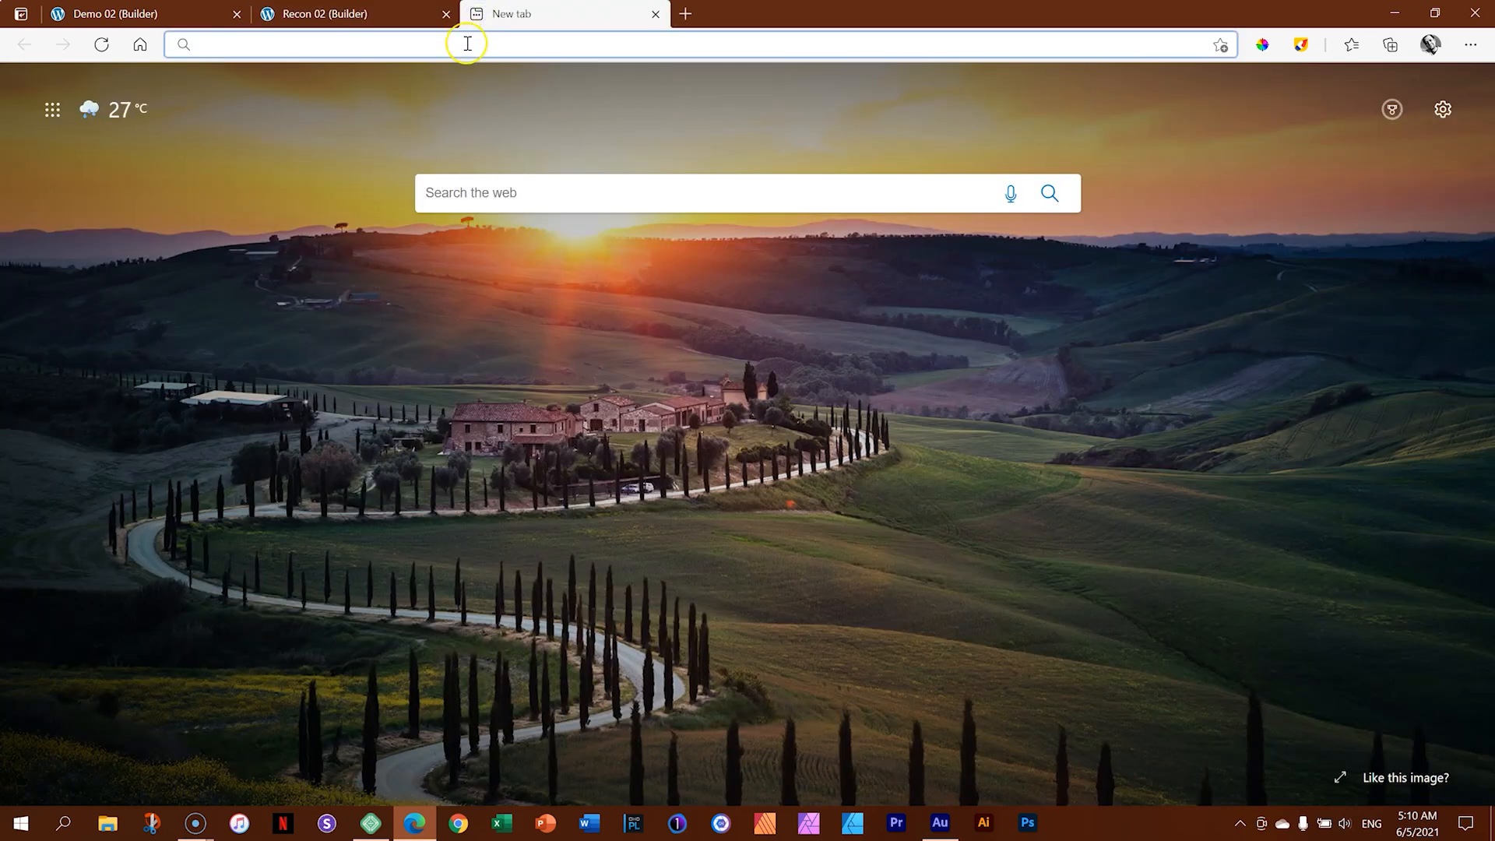
click(469, 41)
text(fla)
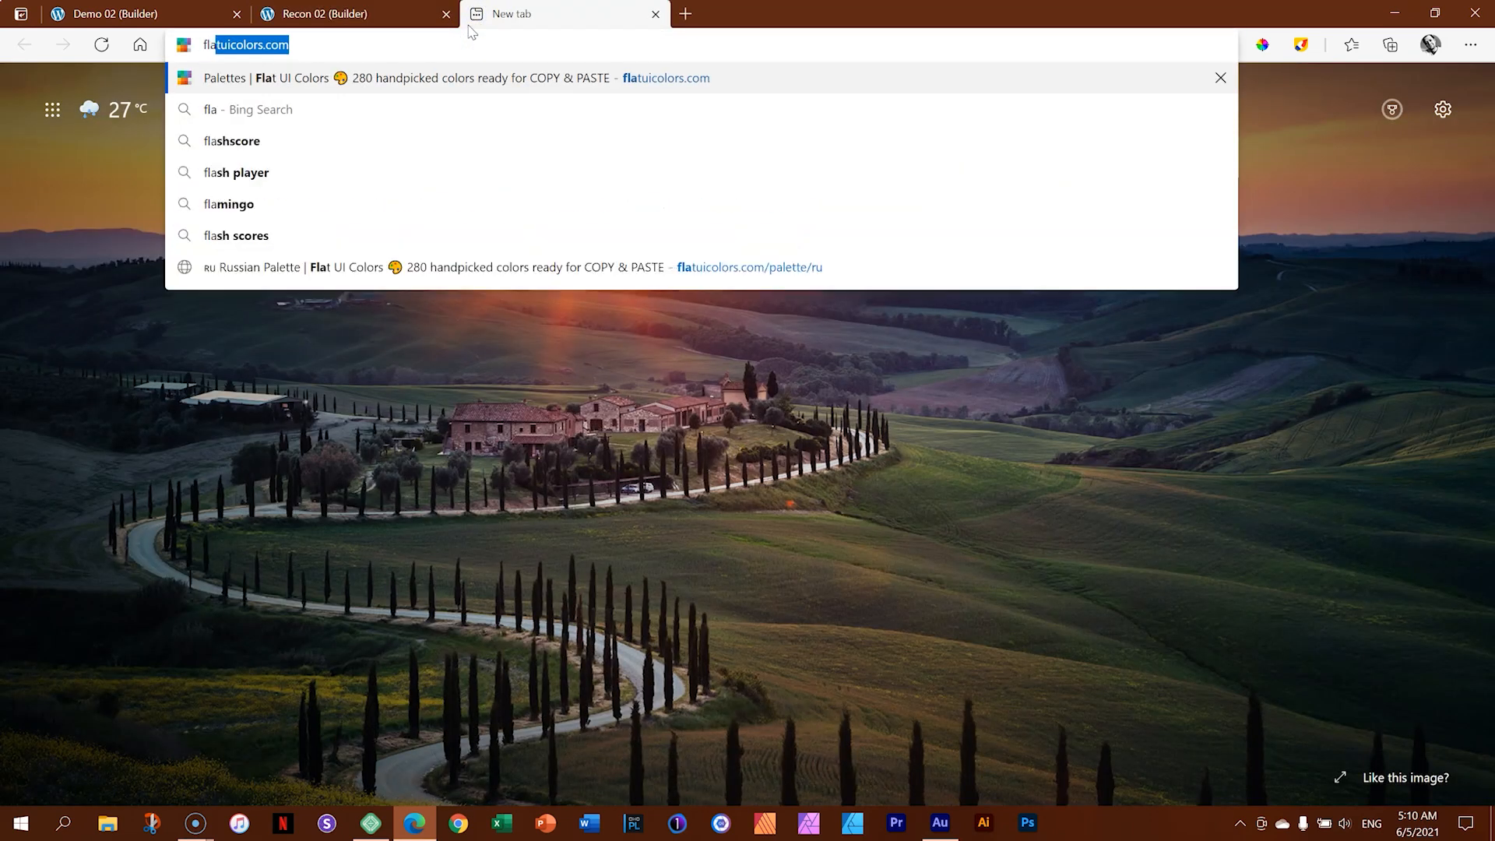
key(Return)
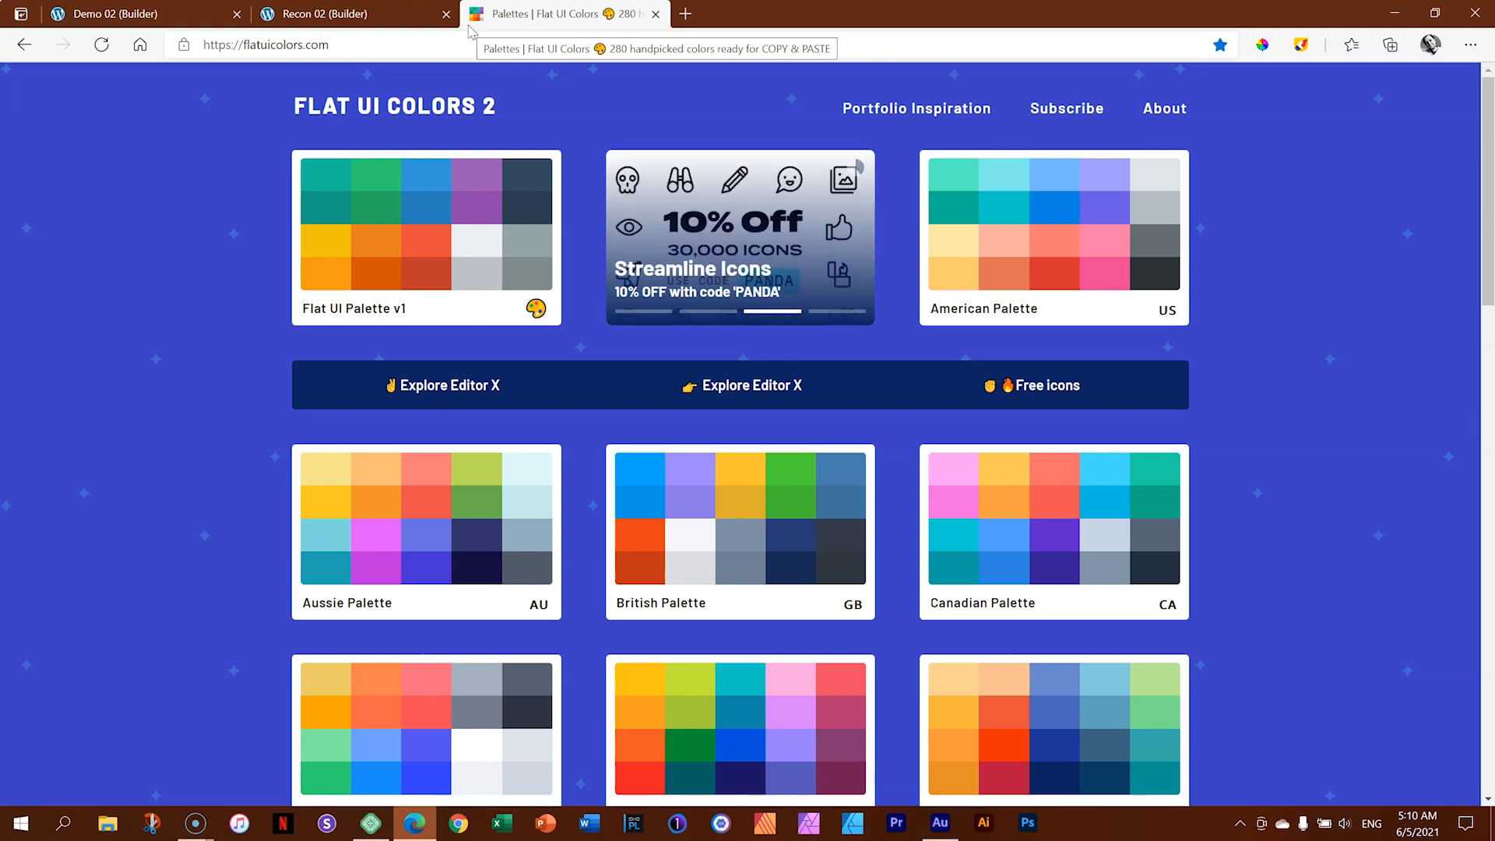
Step: Browse the Flat UI Colors palettes and open the Russian Palette
drag(1469, 167, 1471, 330)
scroll(1480, 374, down, 5)
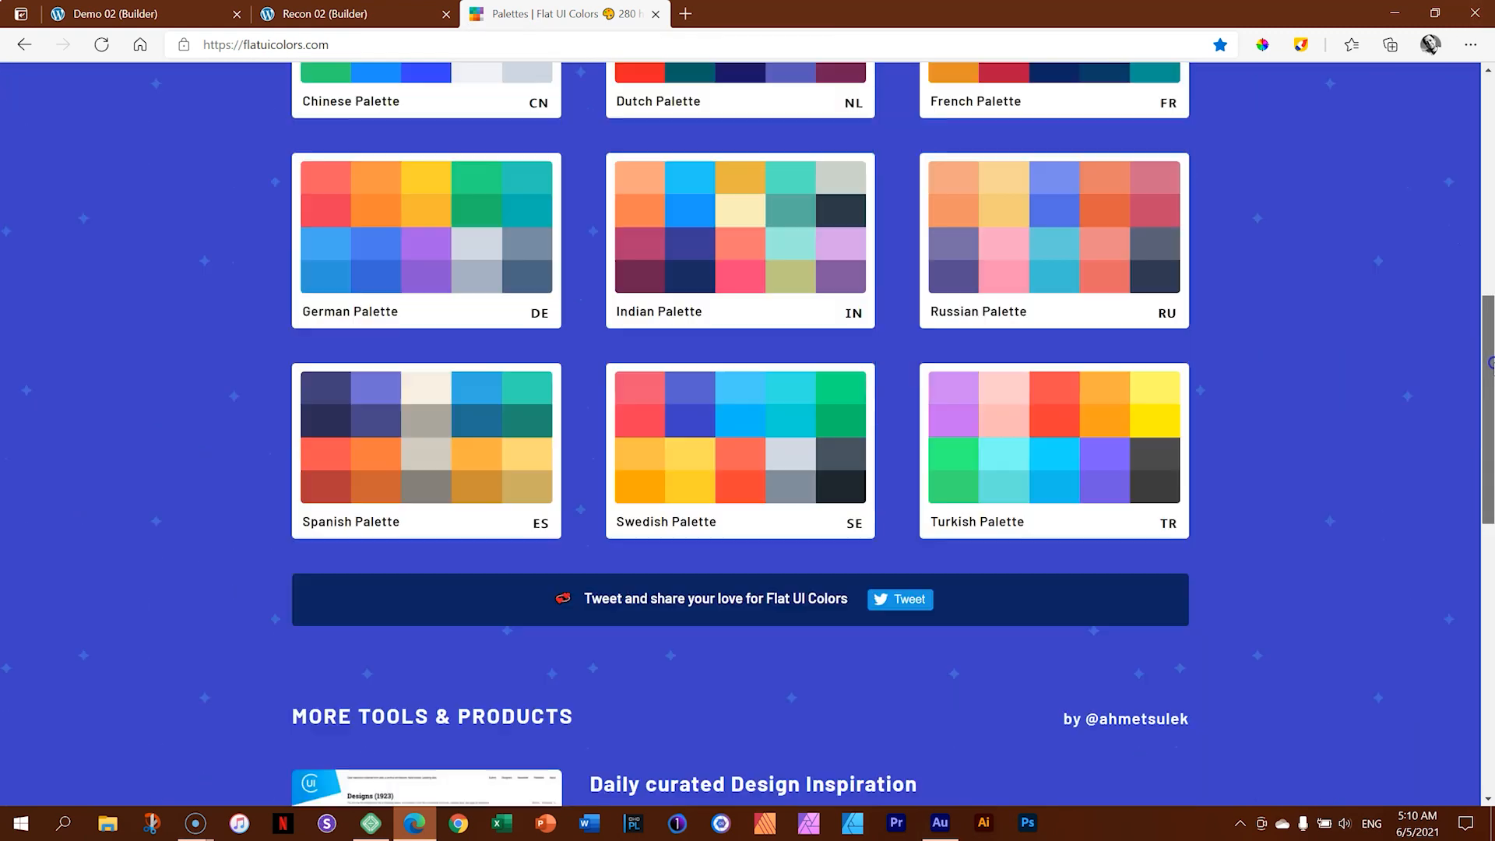
drag(1490, 420, 1490, 127)
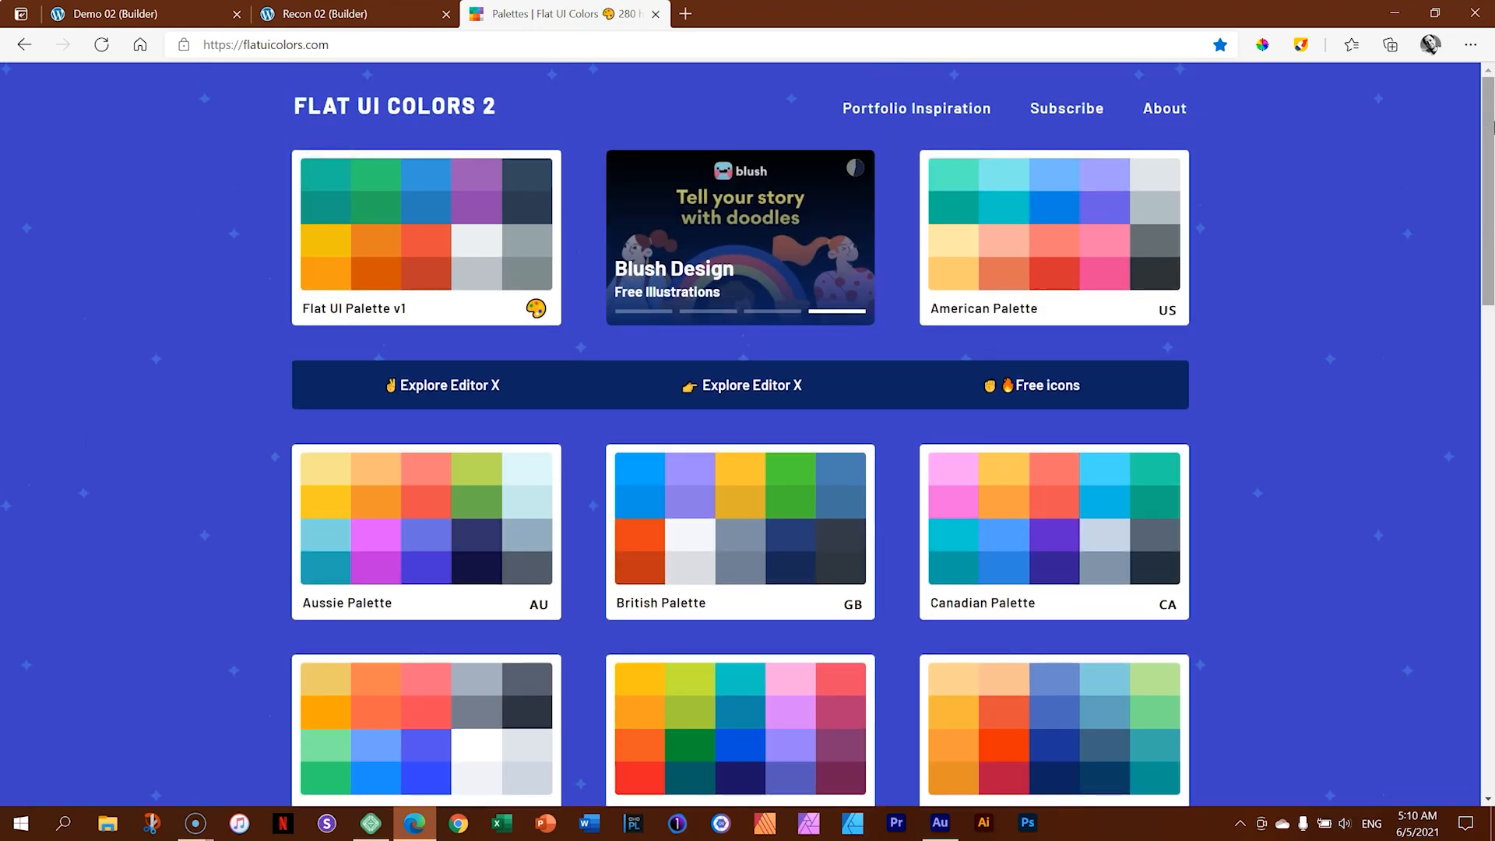
drag(1487, 129, 1489, 308)
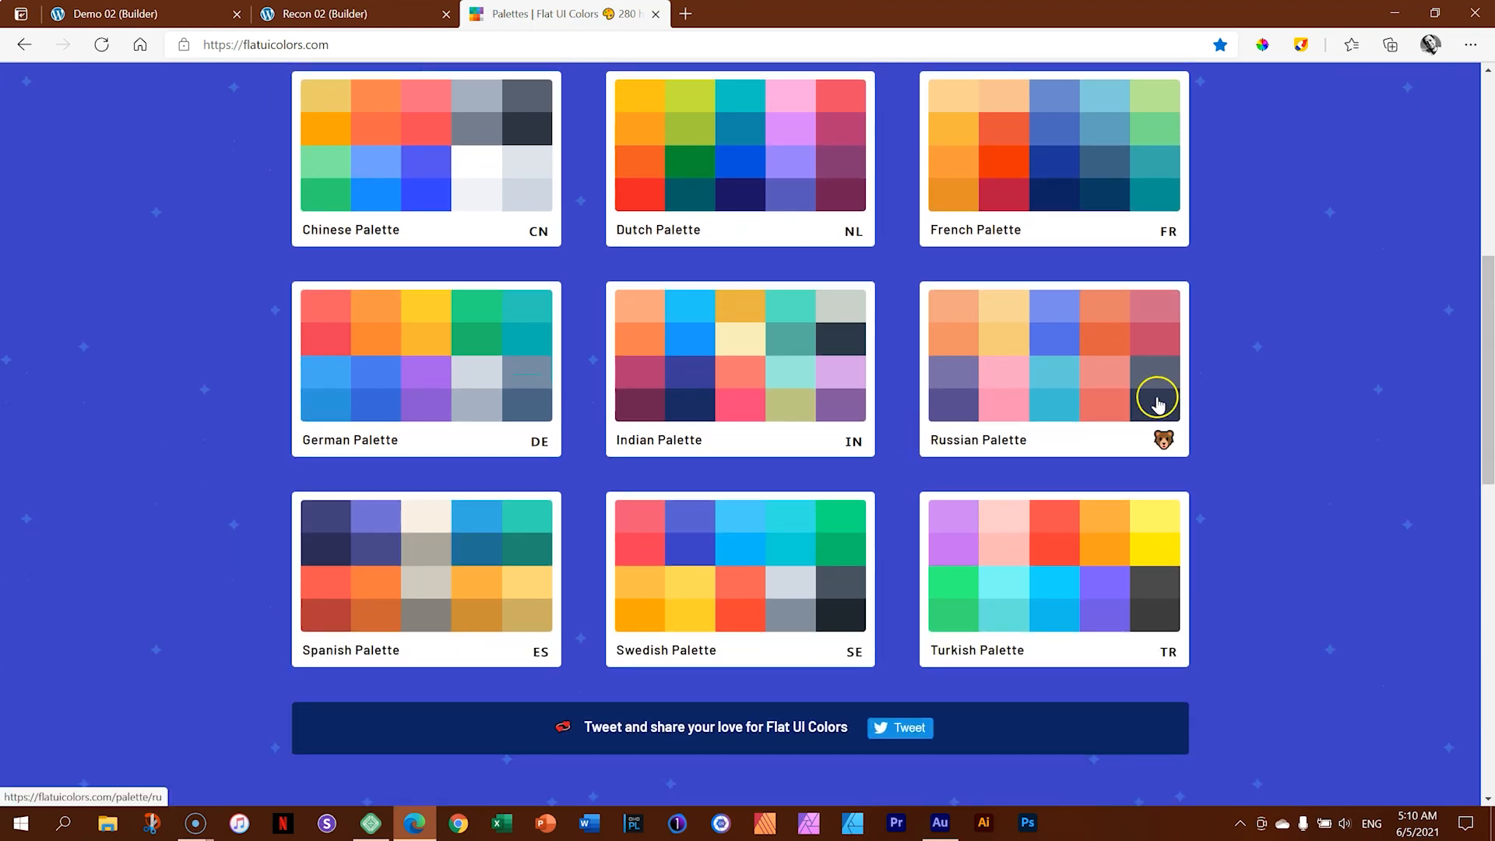
click(1064, 349)
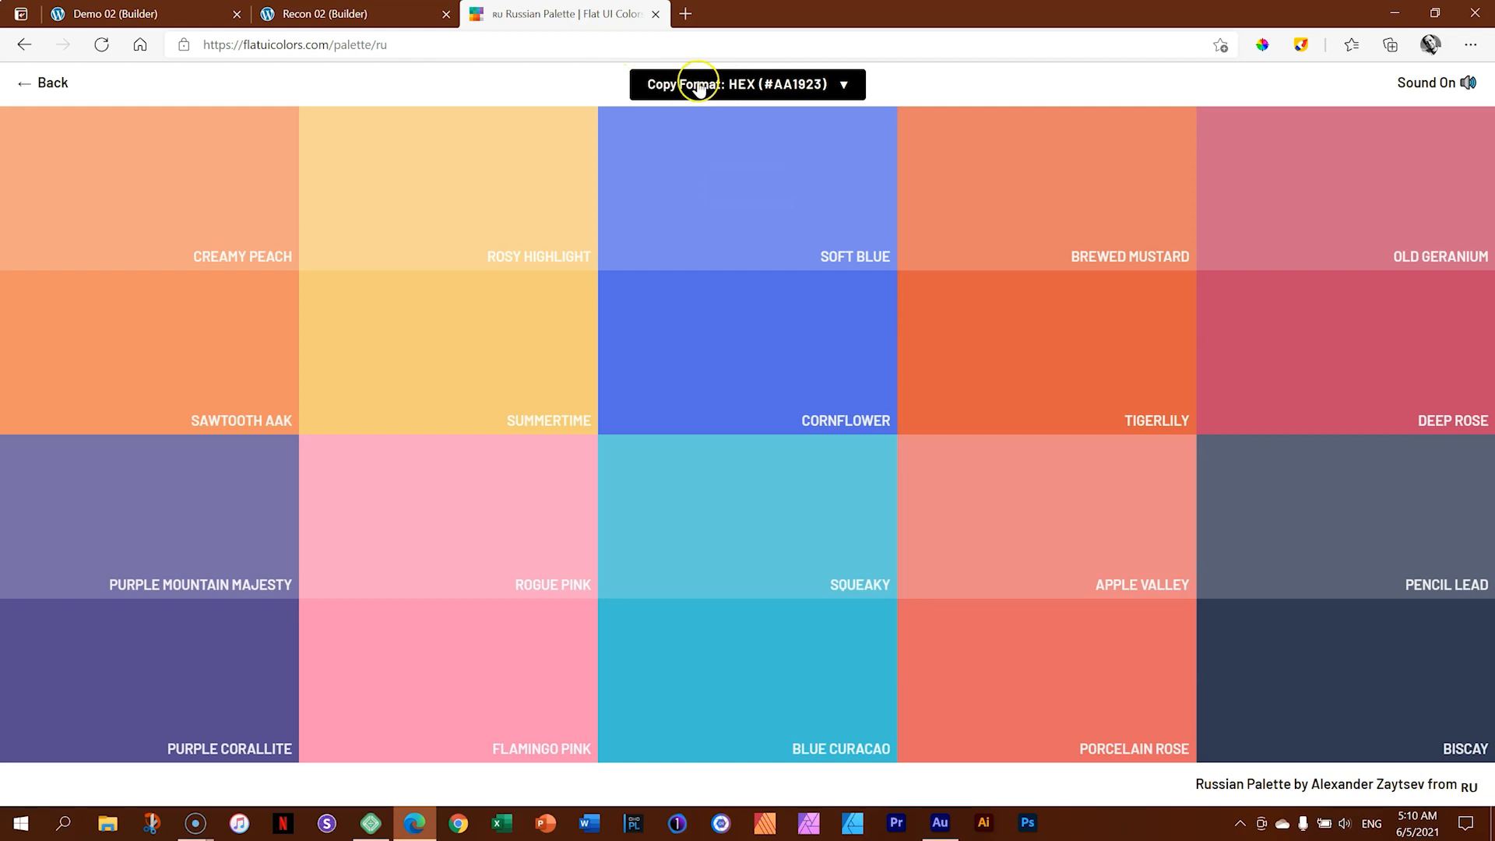
Step: Review the available copy formats, keep HEX (#AA1923), and copy the Biscay colour code
click(845, 86)
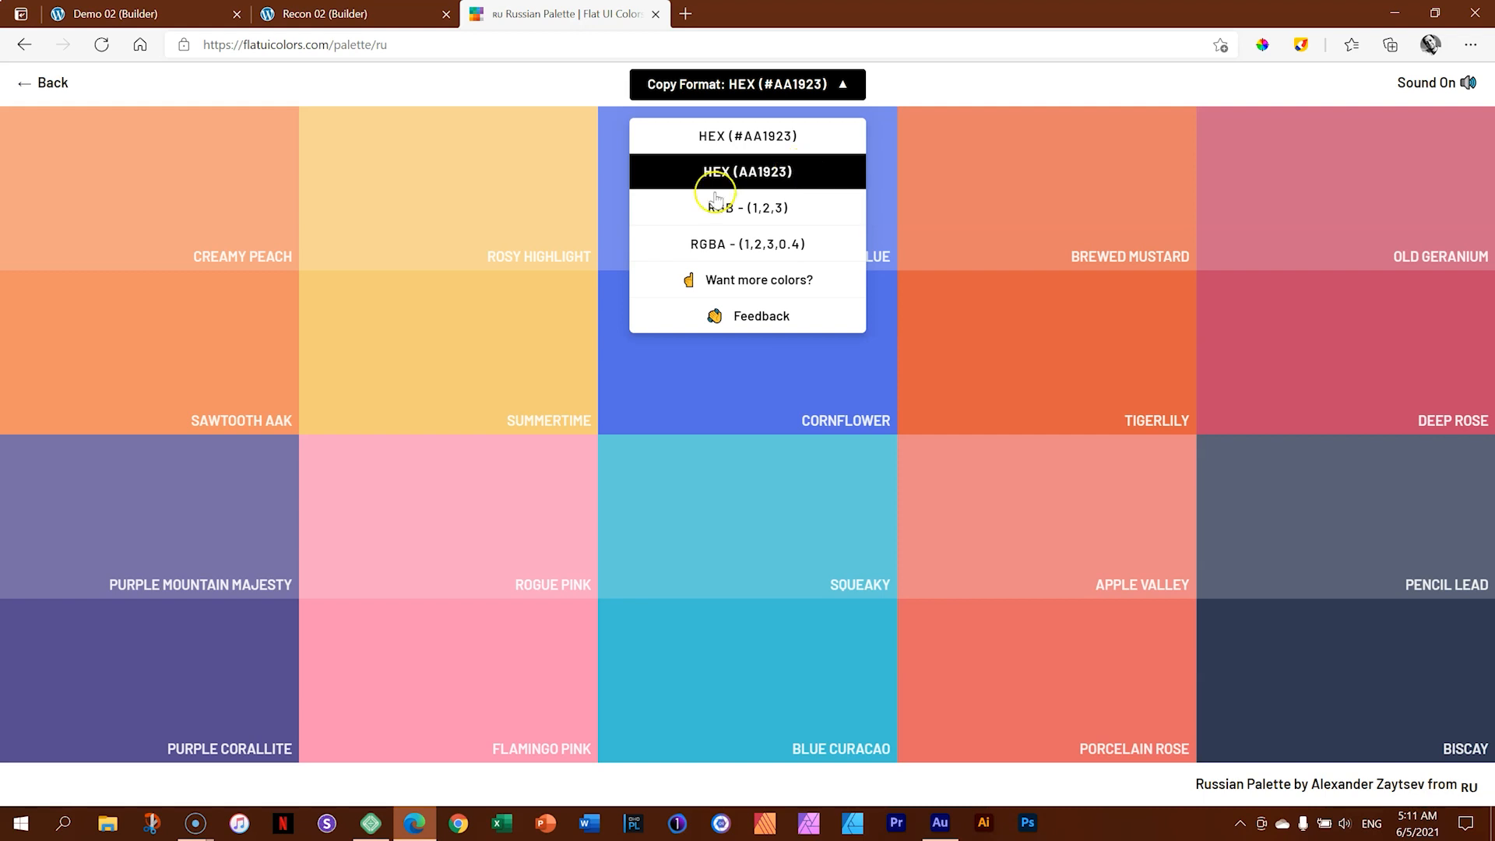
click(753, 245)
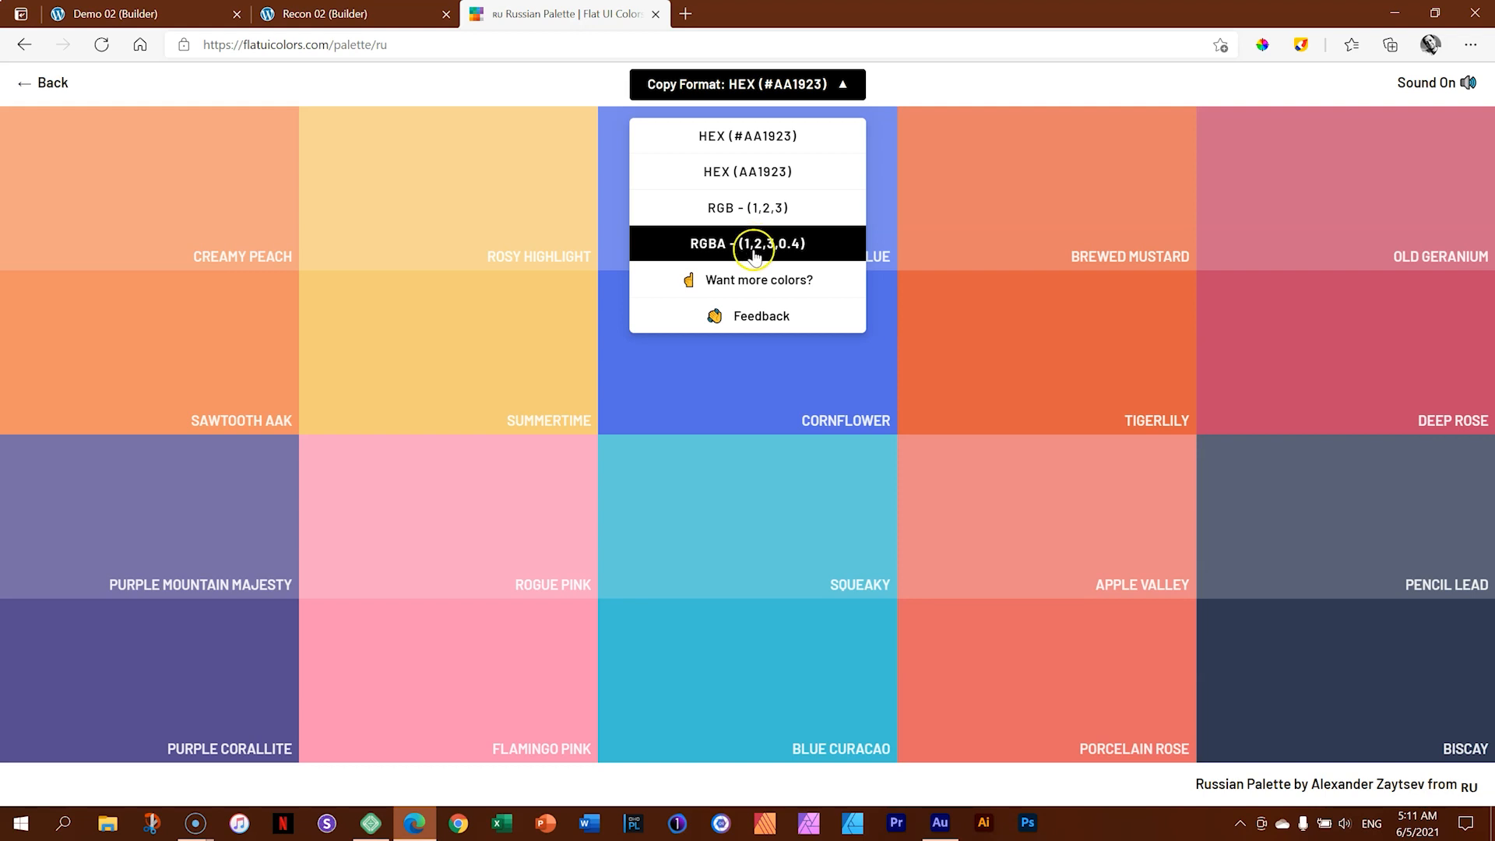
click(830, 98)
mouse_move(1045, 119)
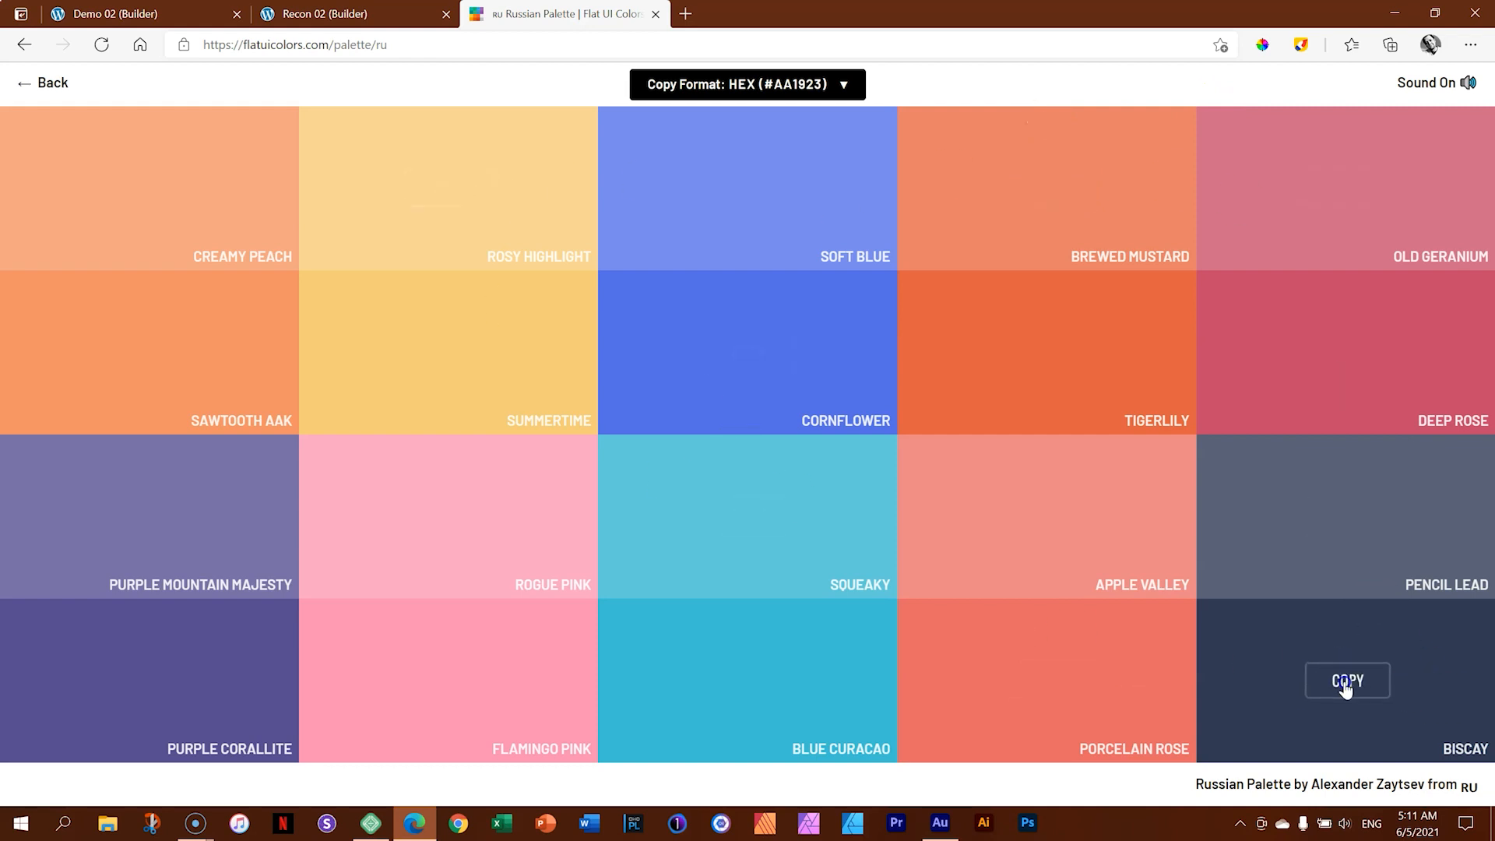
click(1339, 674)
mouse_move(852, 680)
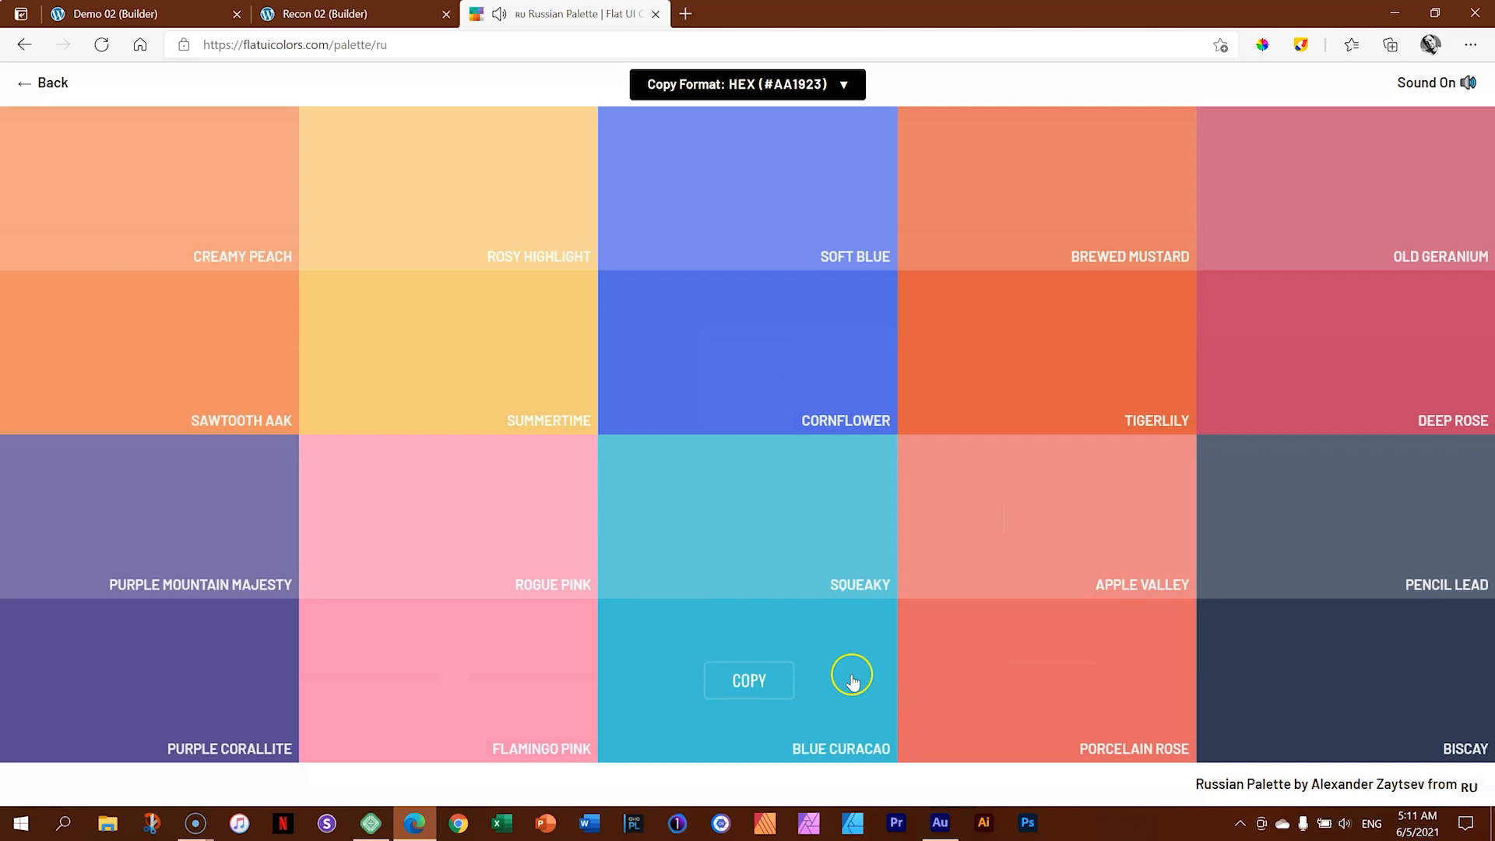
Step: Return to the Recon 02 builder and set the Section container's background colour to the copied #303952
click(358, 17)
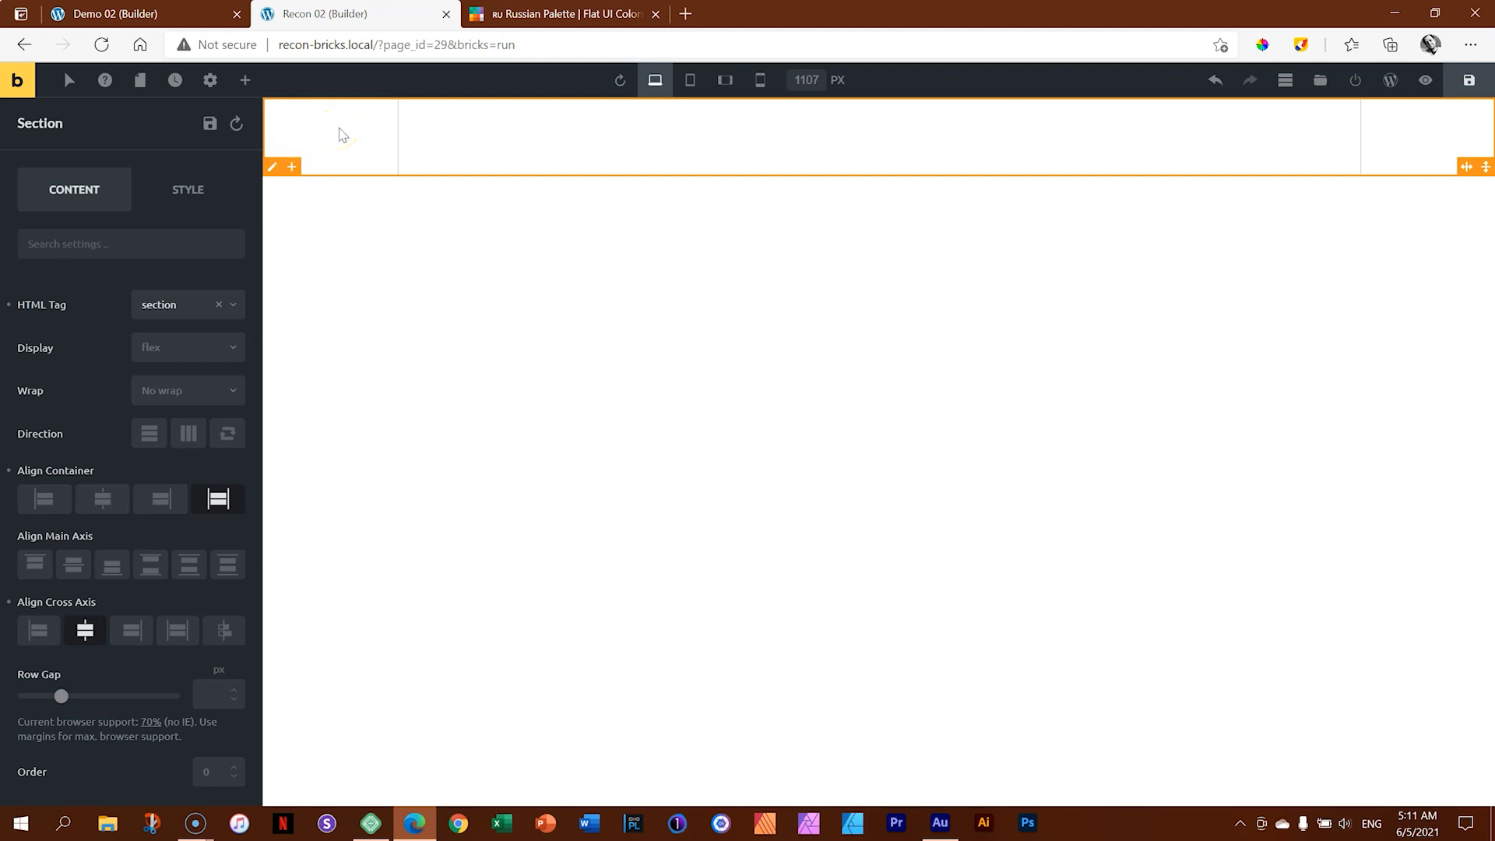
click(186, 190)
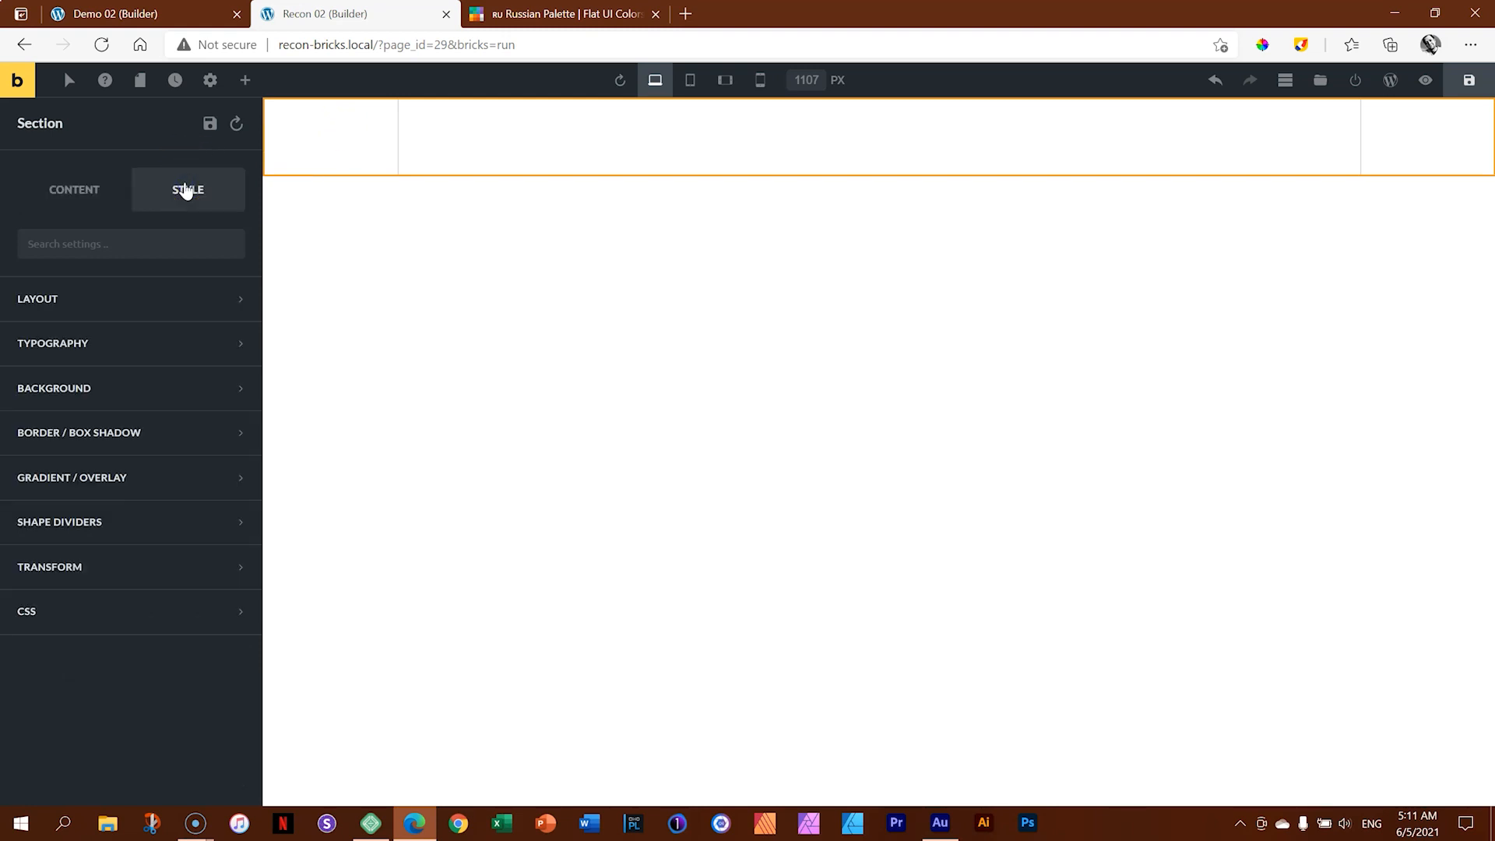
click(95, 384)
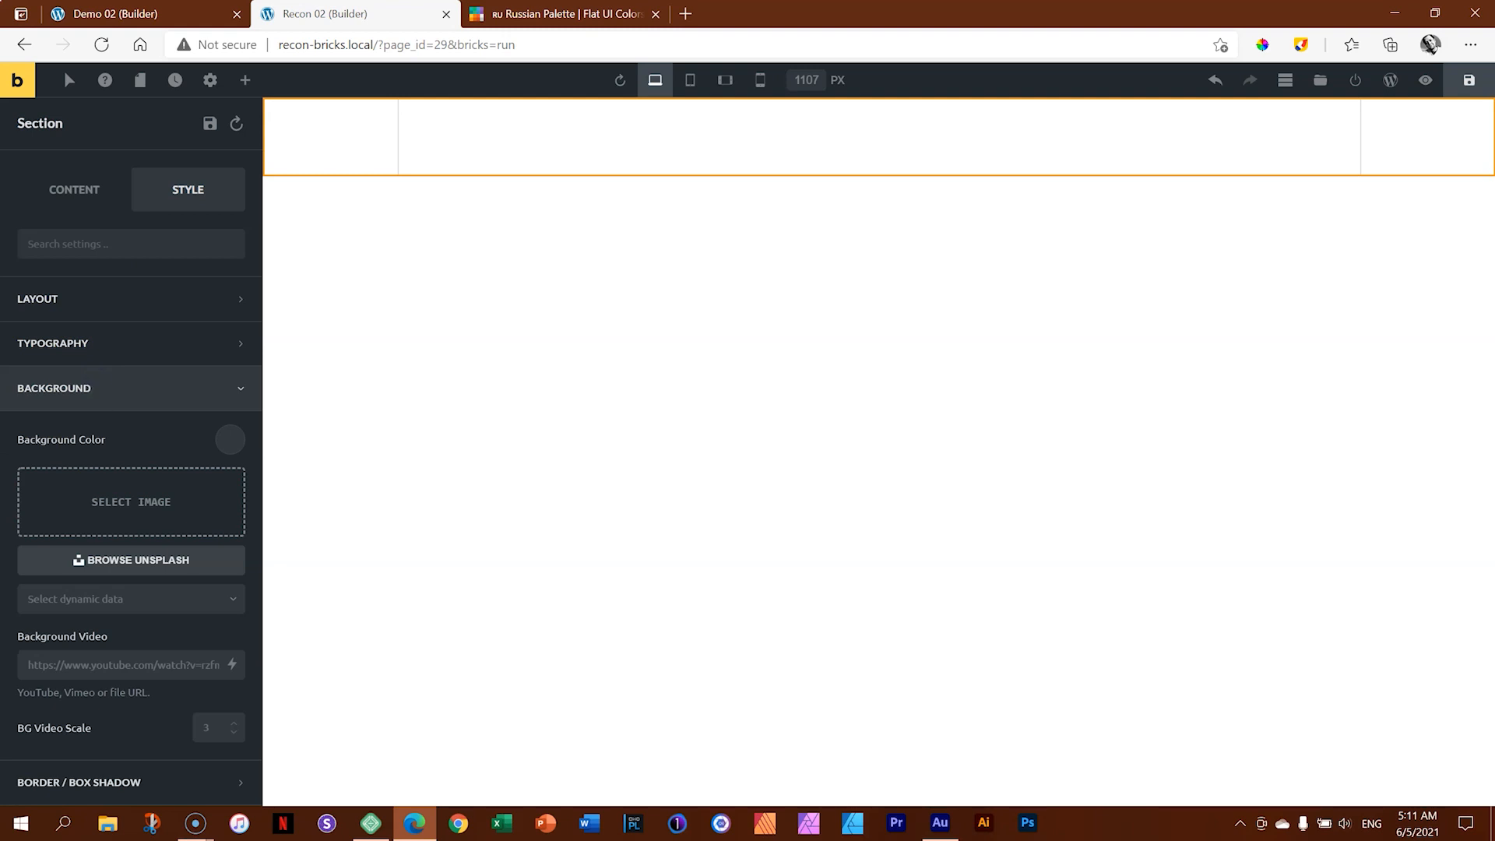
click(236, 449)
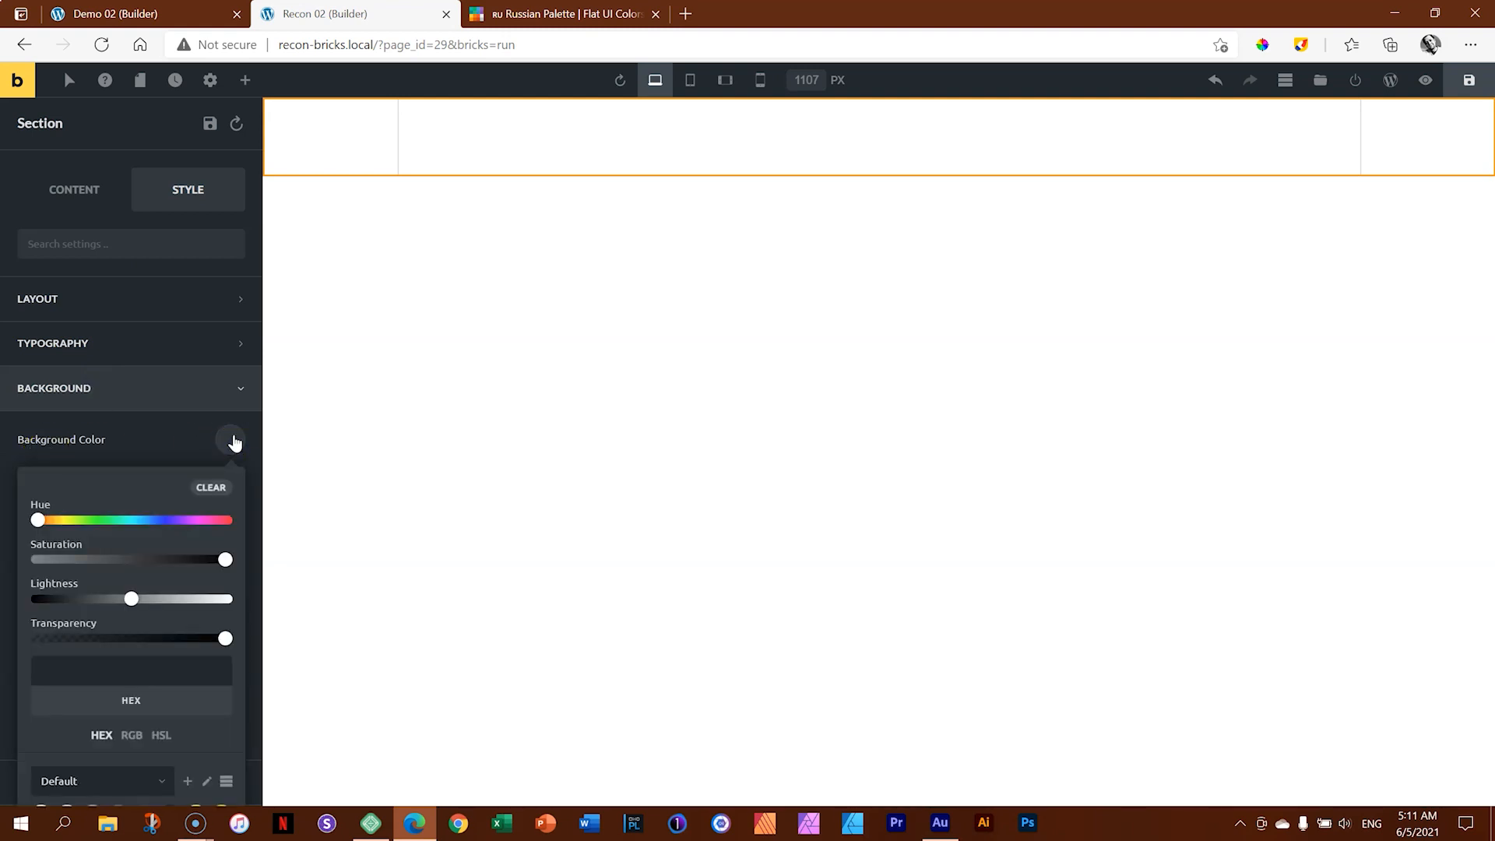
scroll(235, 444, down, 2)
click(155, 497)
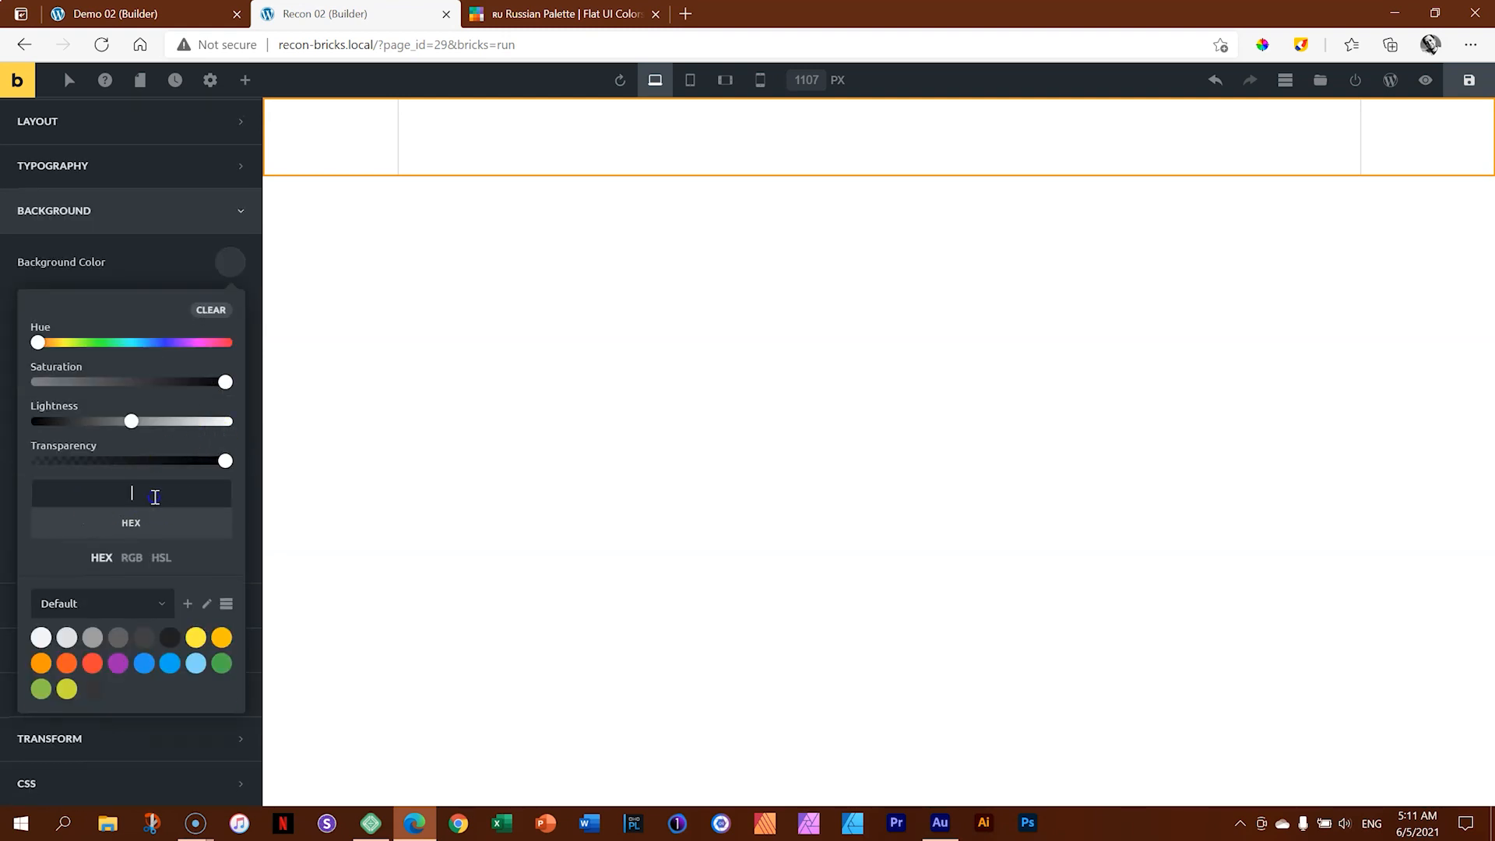
key(ctrl+v)
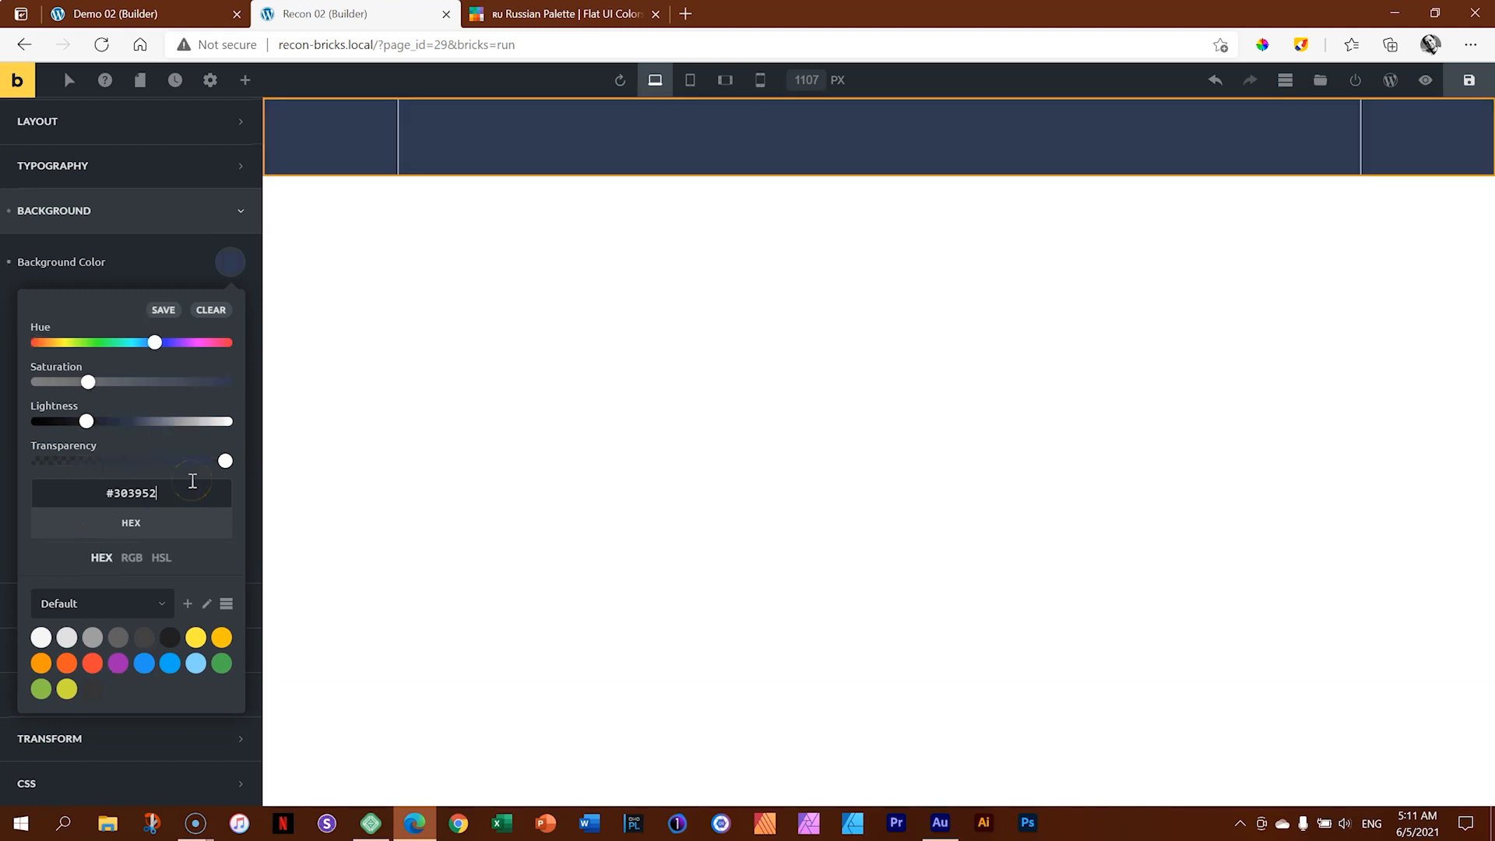
click(232, 264)
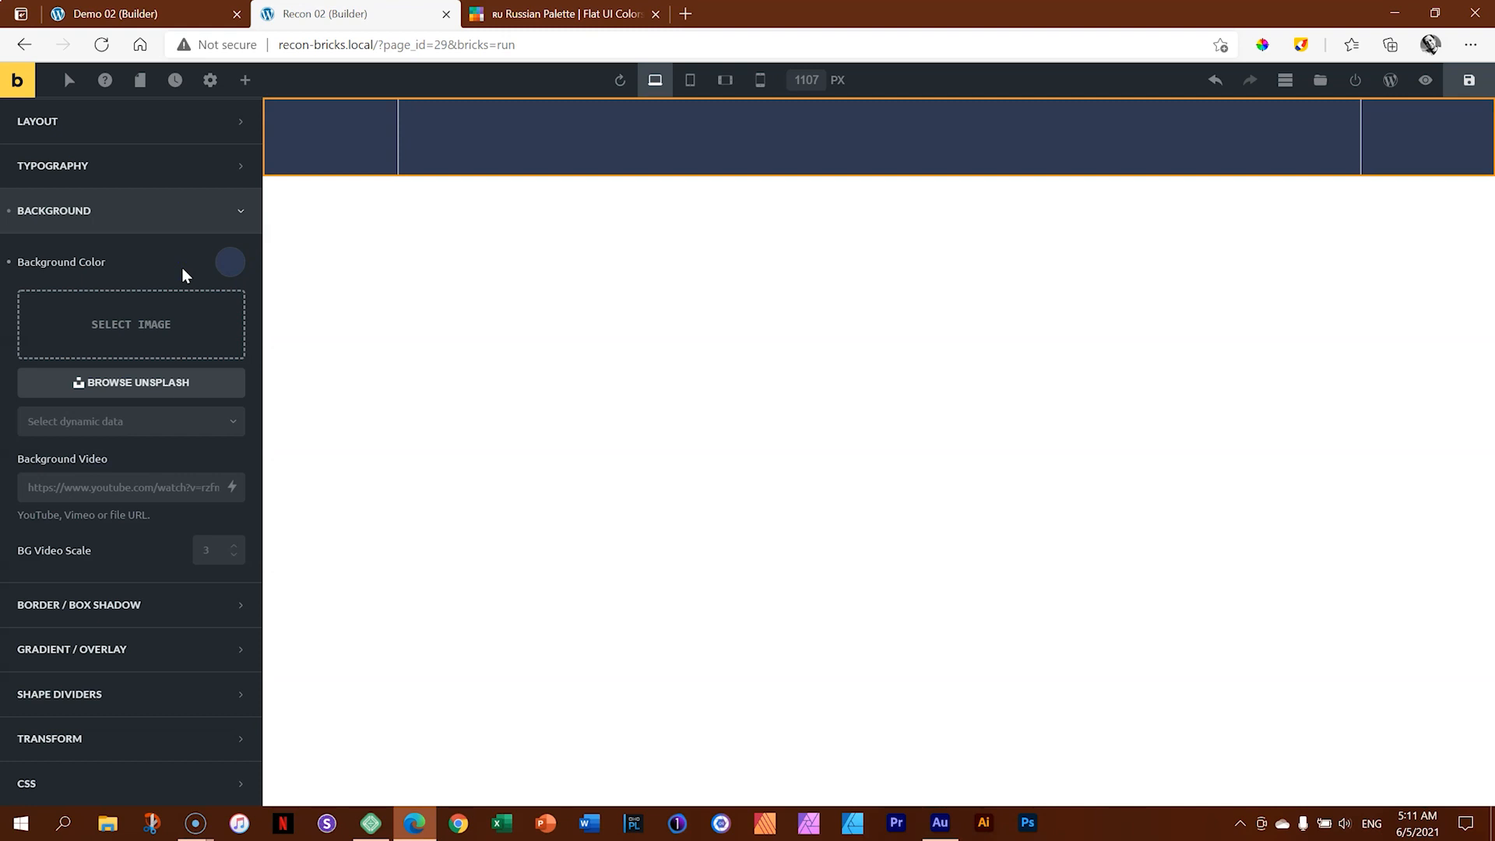
Step: Add a Heading element to the section, move it into the inner container and open its settings
click(185, 212)
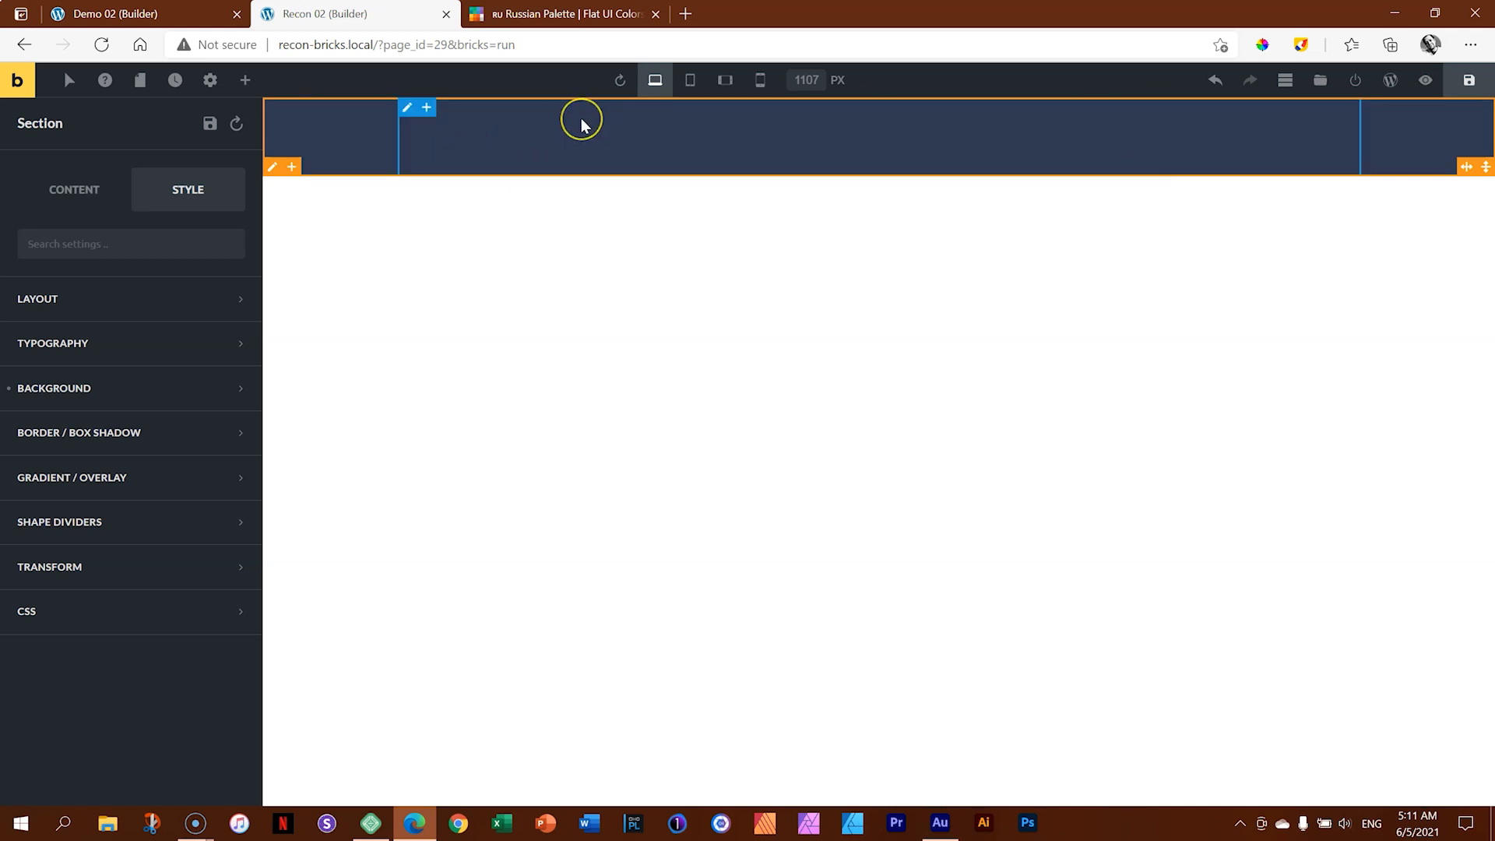
click(525, 305)
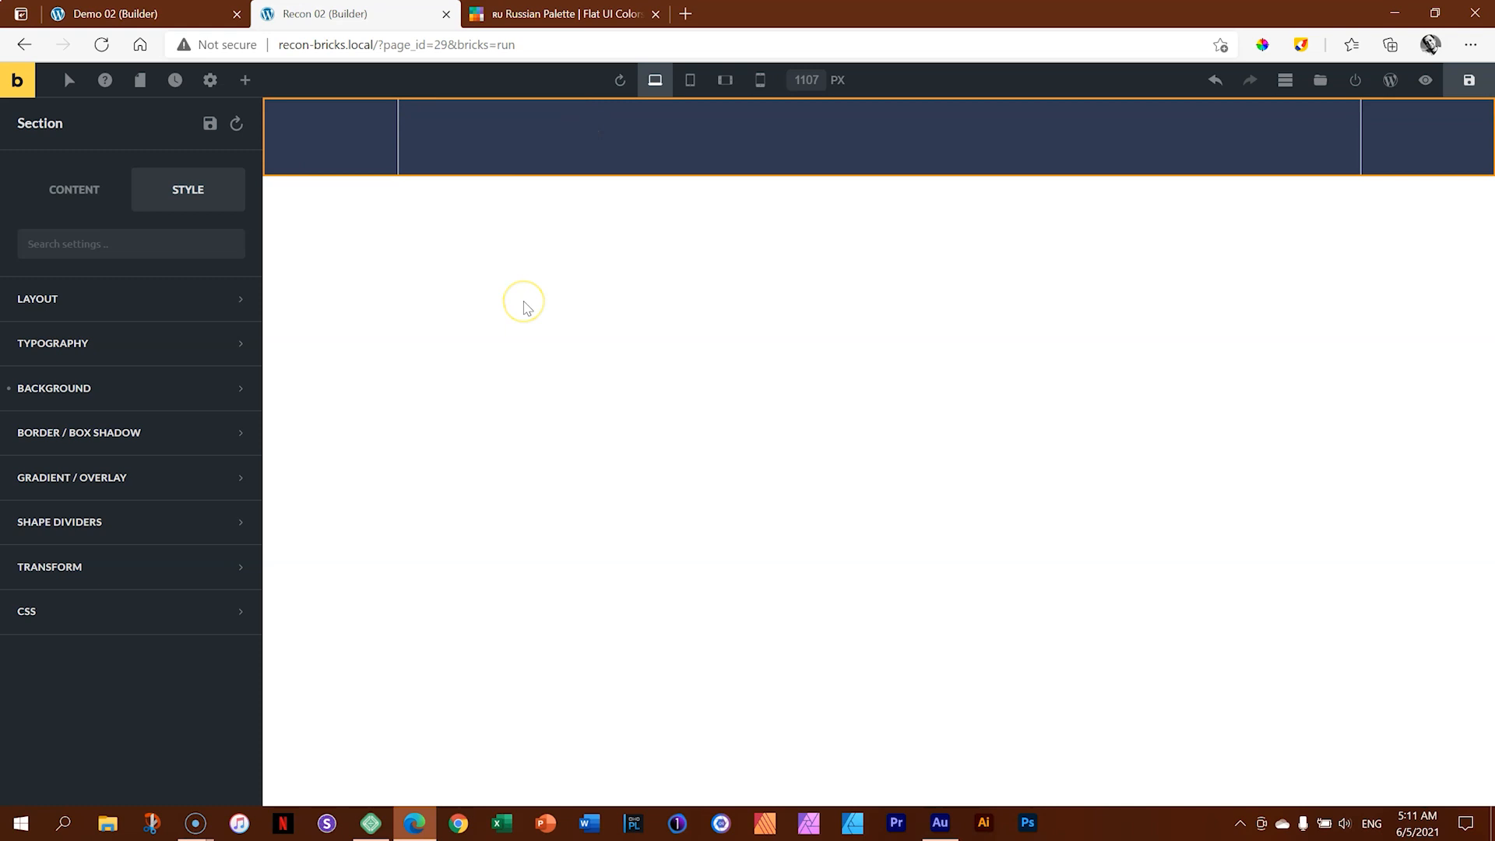
click(524, 302)
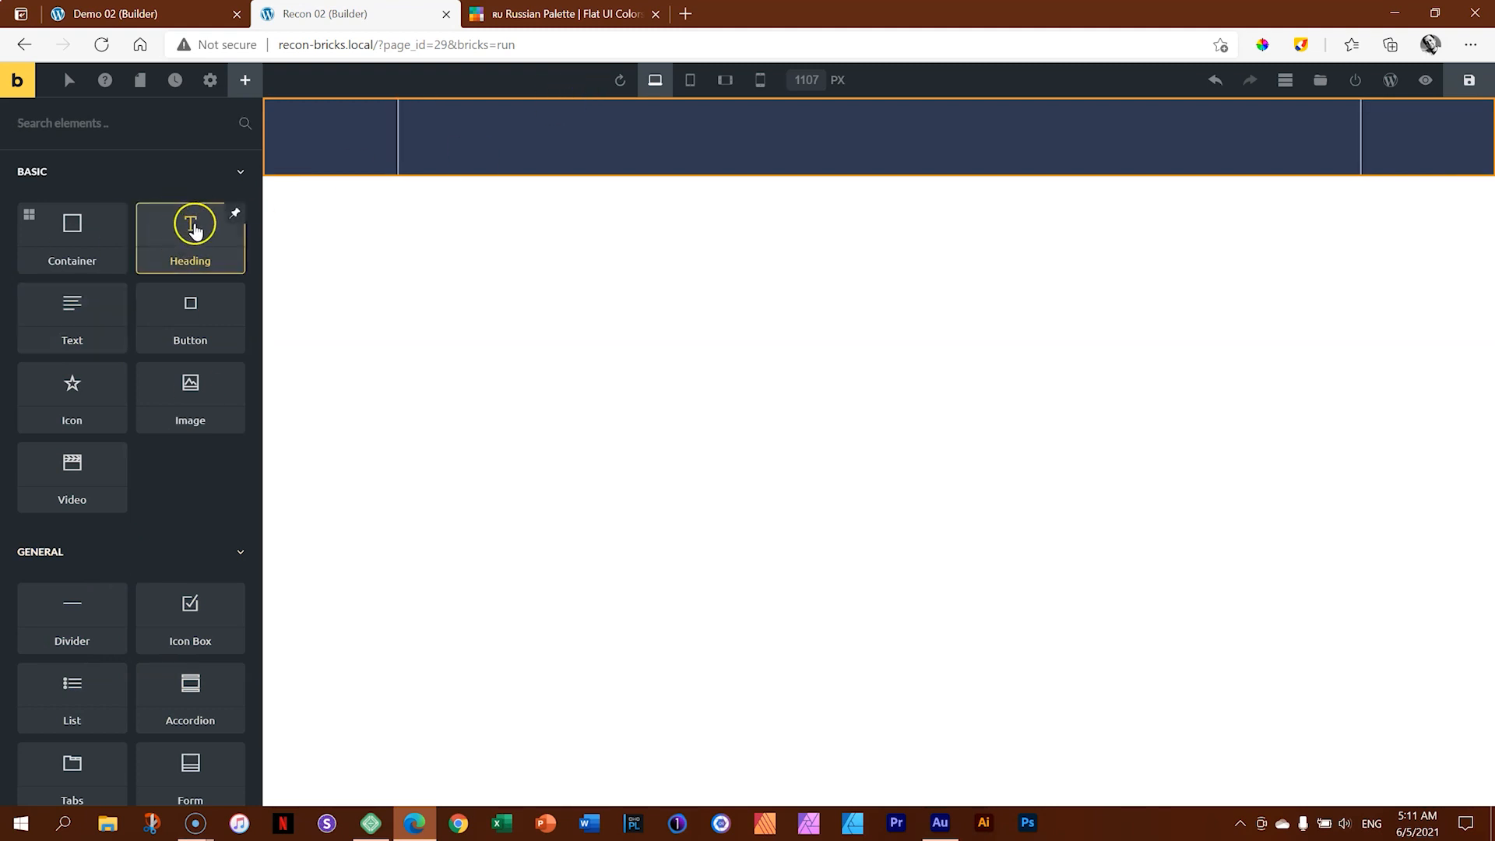
drag(195, 231, 874, 158)
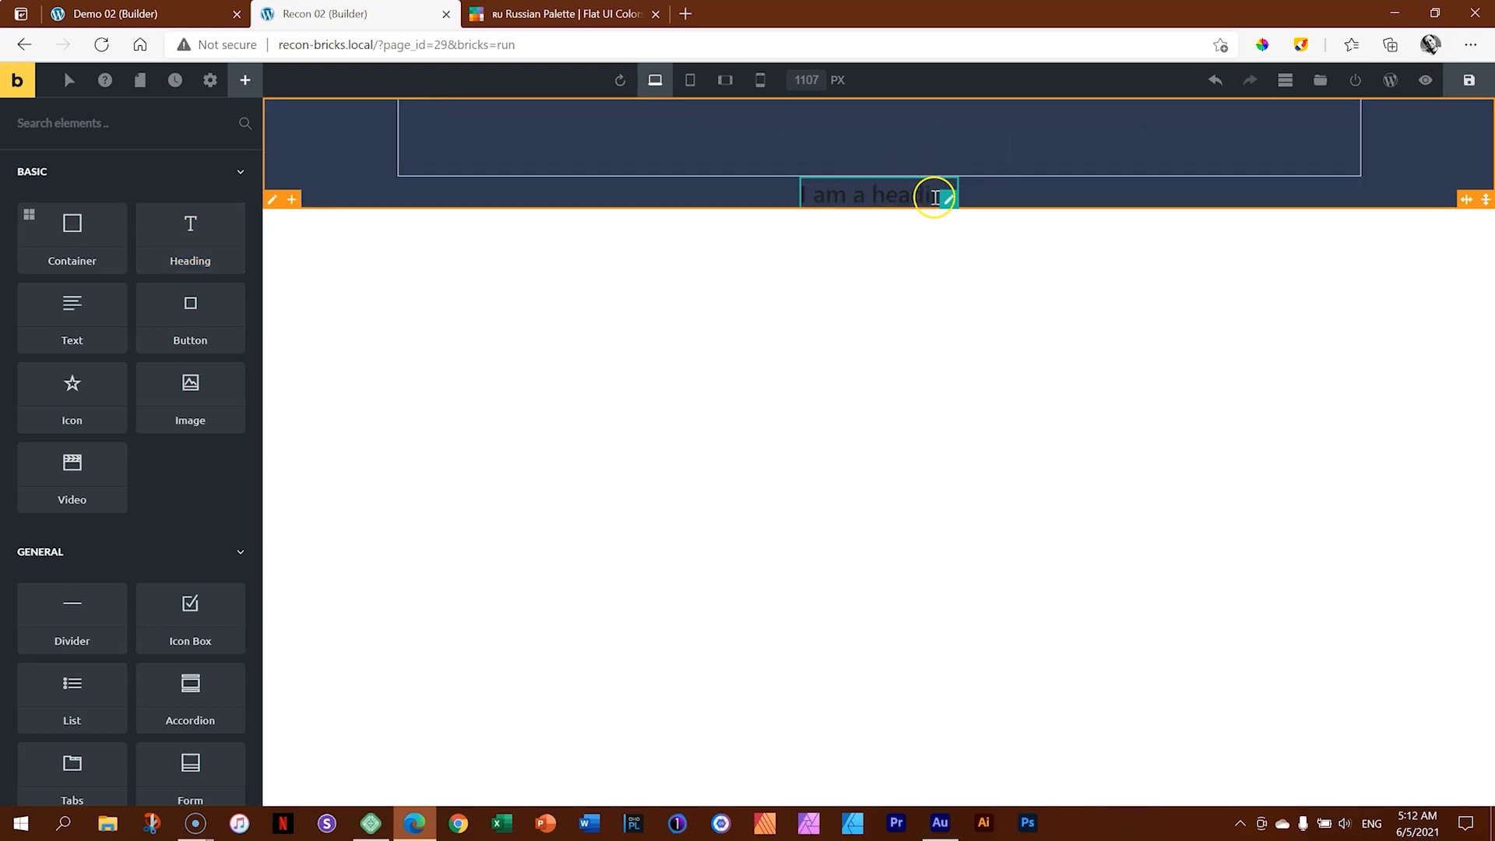
drag(935, 196, 531, 133)
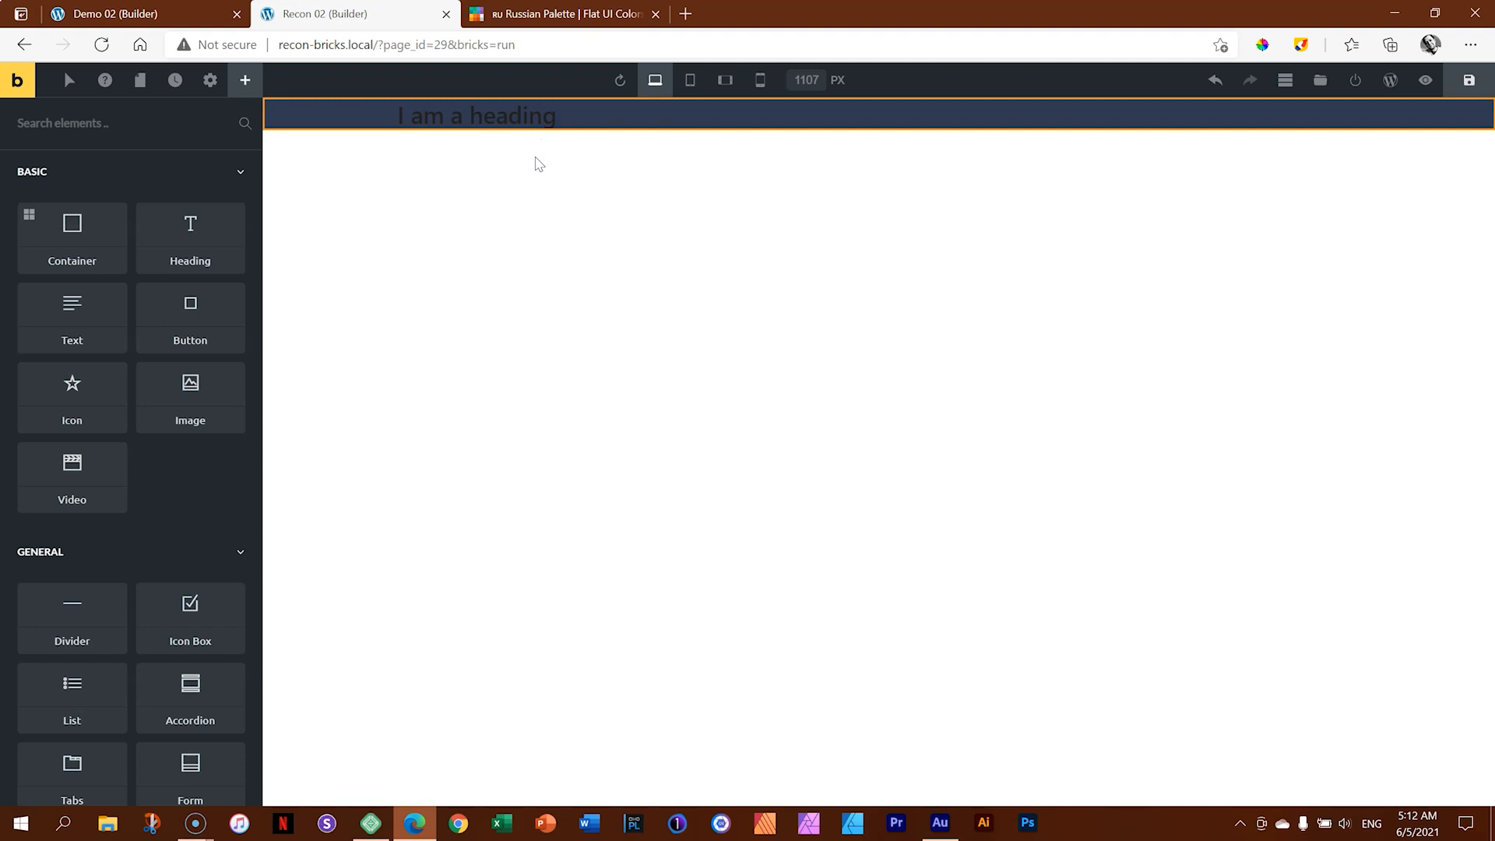
mouse_move(561, 110)
mouse_down()
mouse_move(480, 114)
mouse_move(549, 121)
mouse_up()
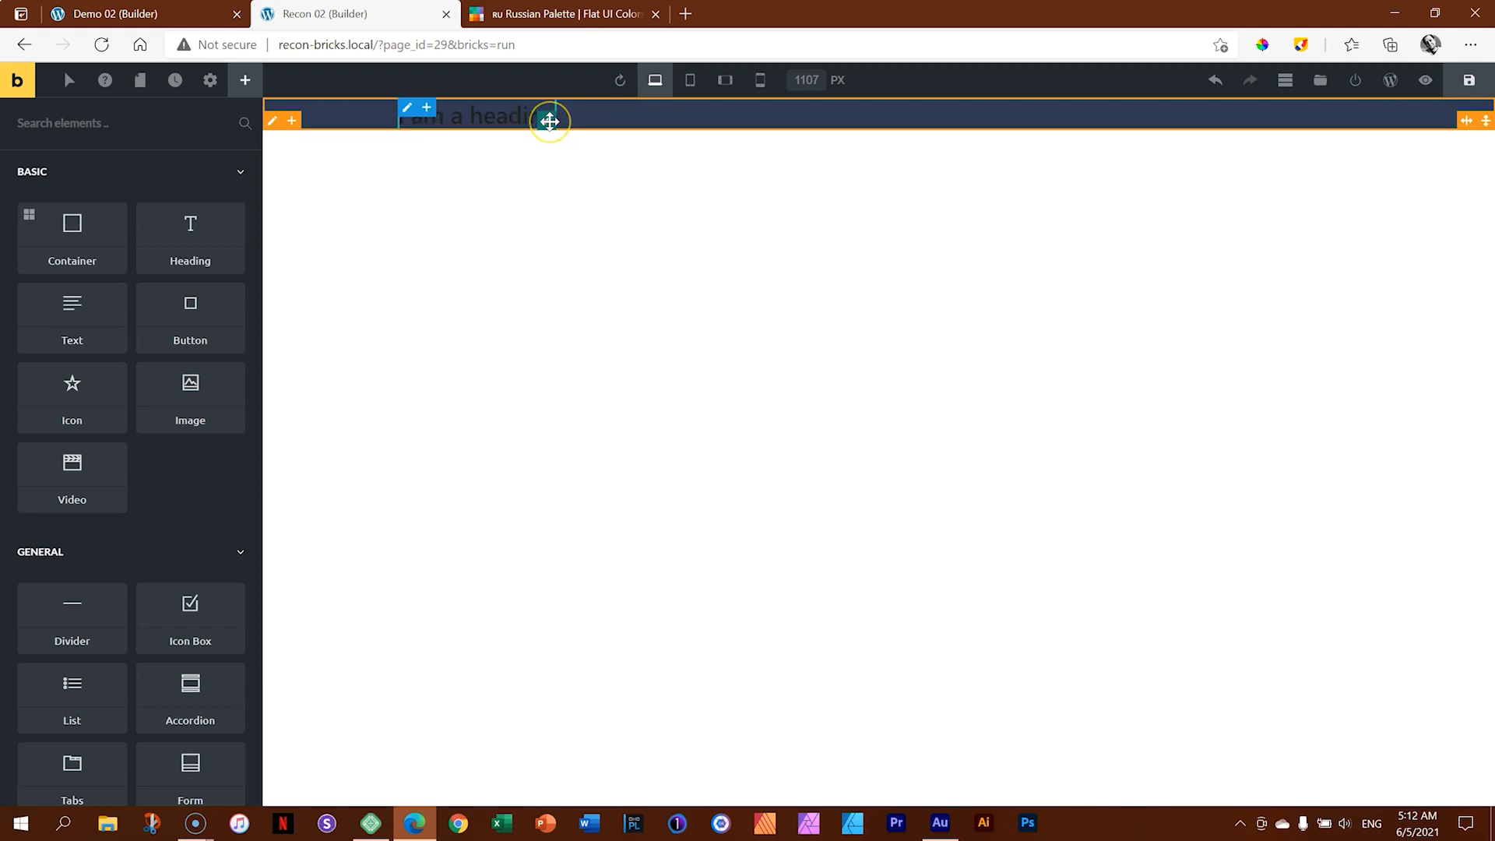
click(549, 121)
click(545, 119)
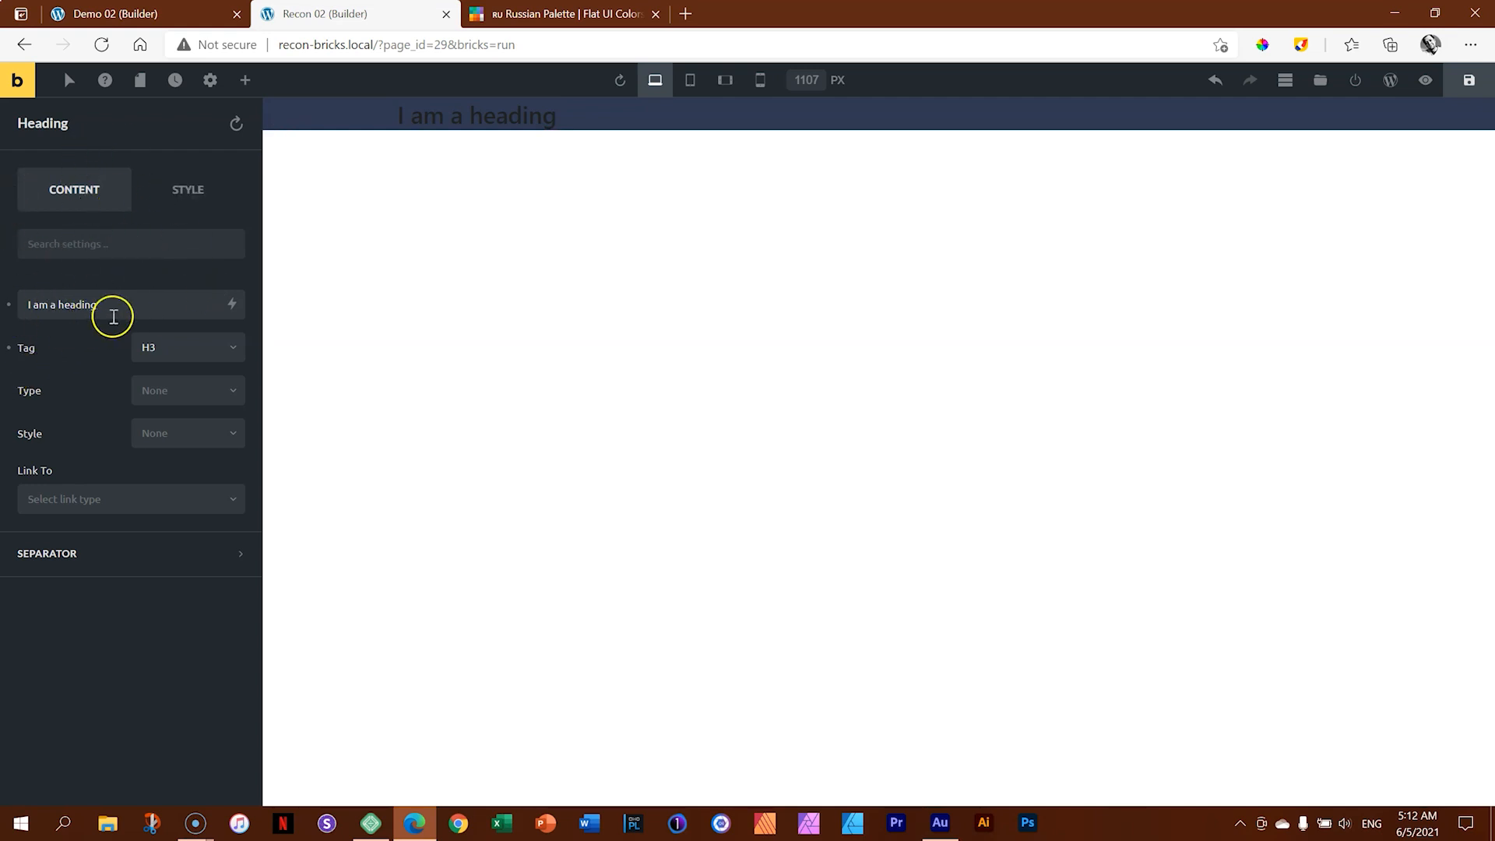
Step: Open loremipsum.io in a new browser tab and copy the words "Lorem ipsum dolor" from the sample paragraph
click(685, 13)
text(lo)
key(Return)
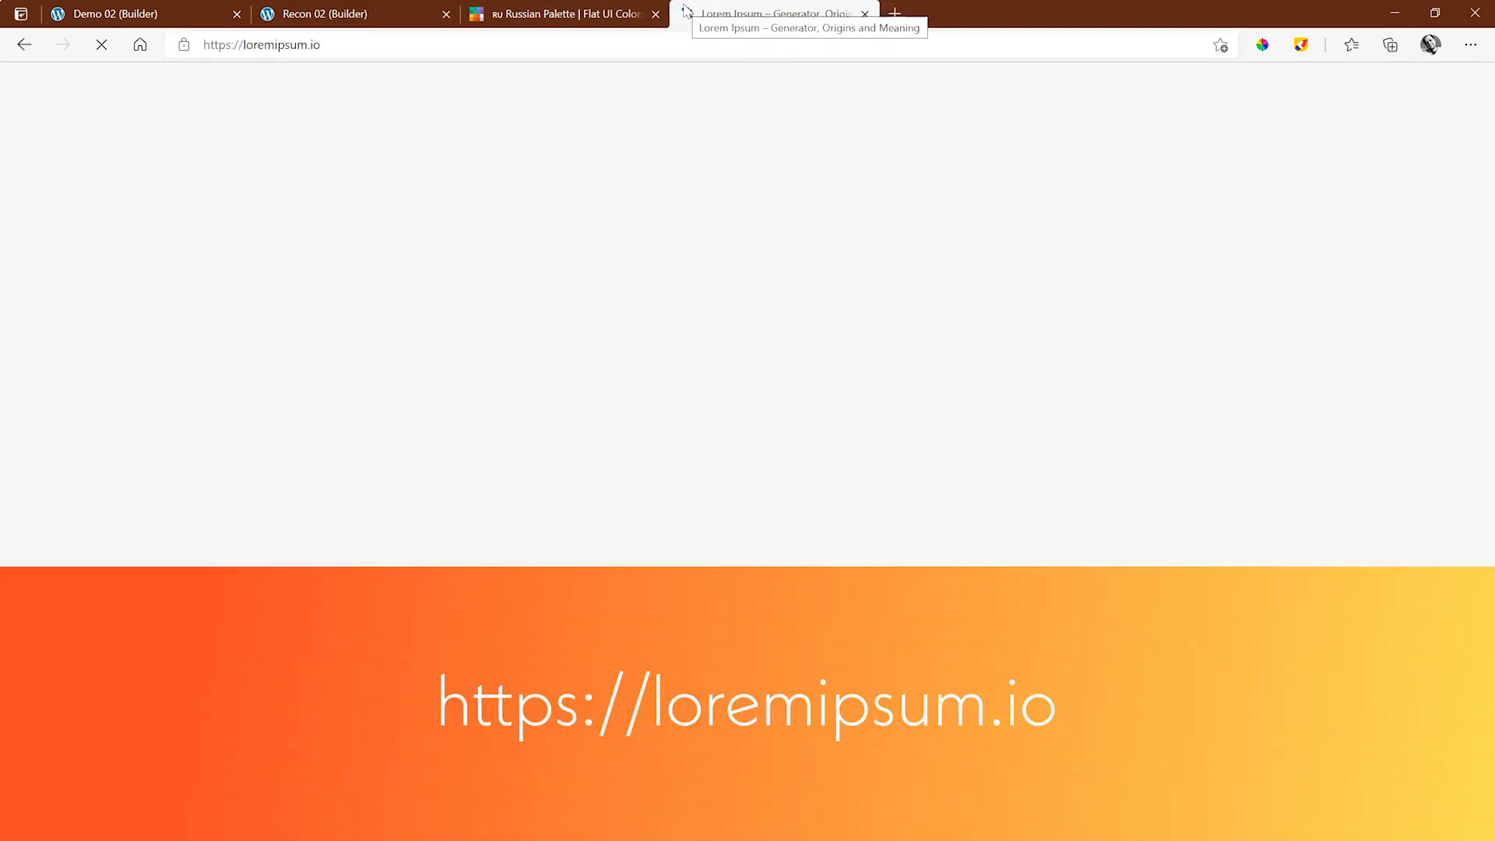
scroll(813, 427, down, 4)
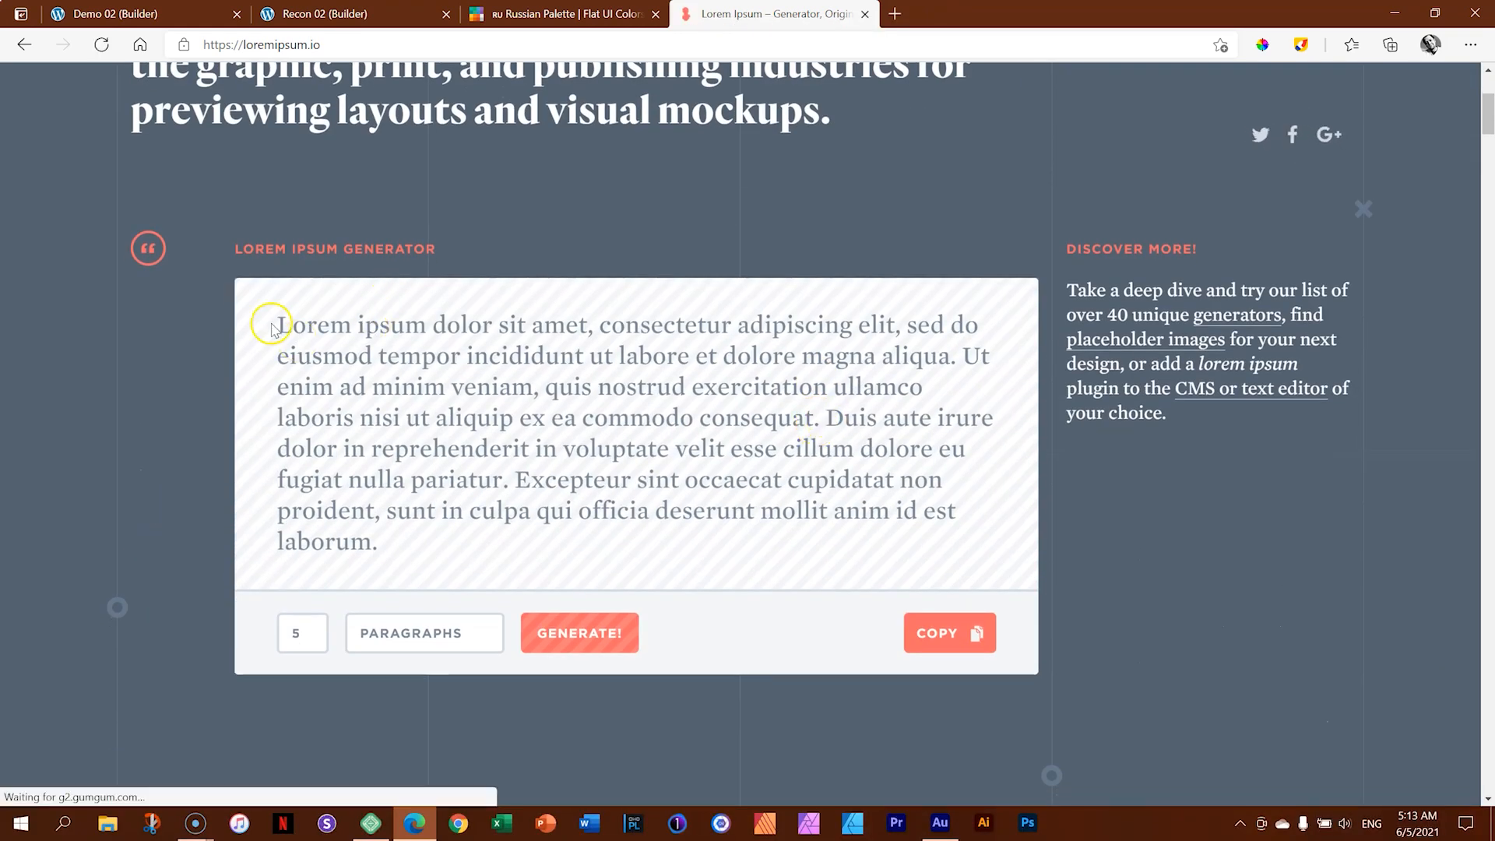
drag(279, 324, 492, 327)
right_click(467, 323)
click(486, 341)
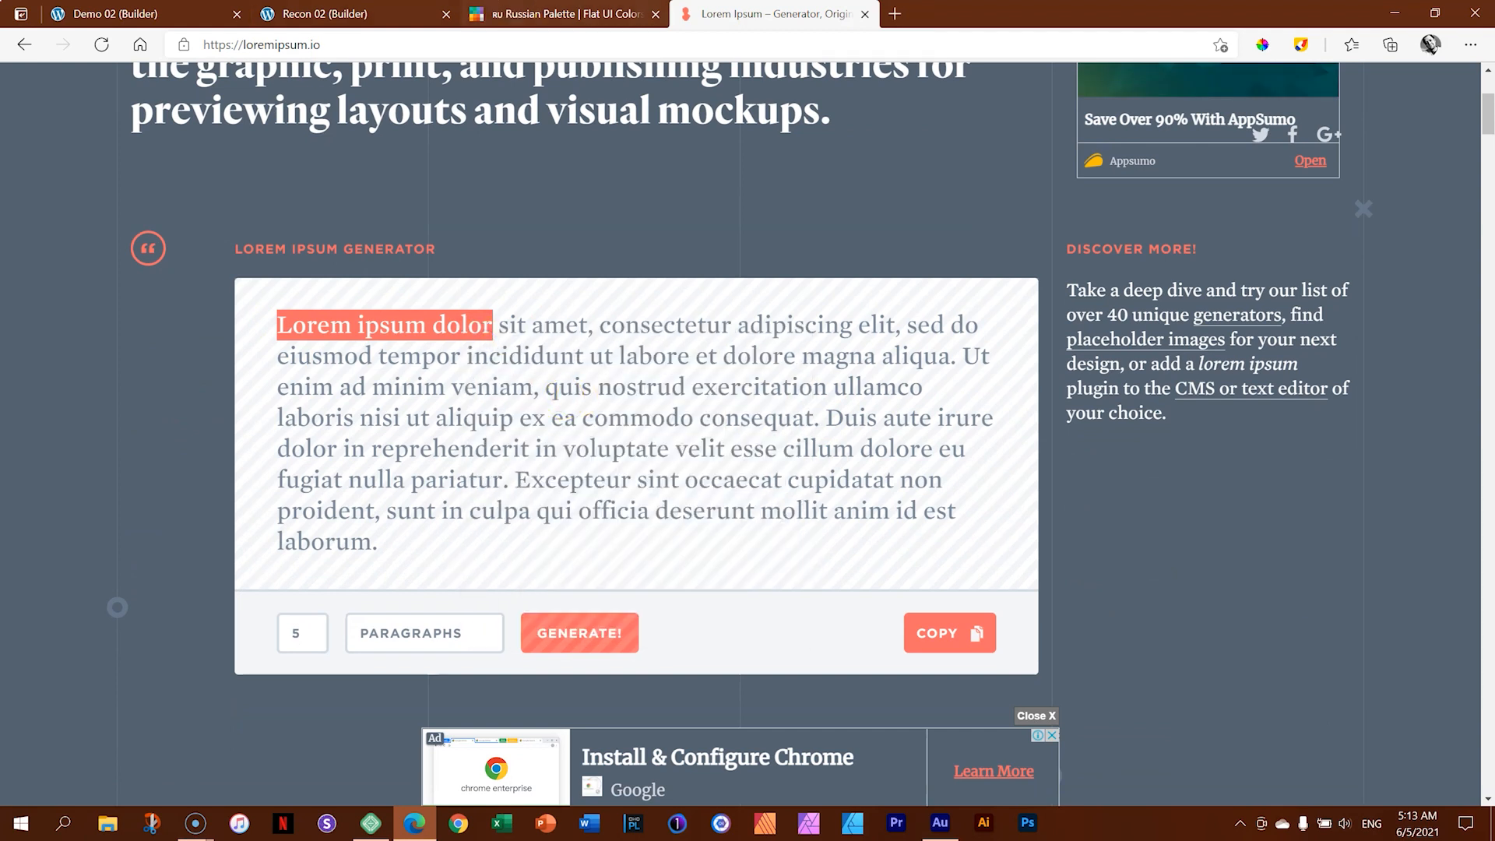
Step: Return to the Recon 02 builder and replace the heading's text with the copied "Lorem ipsum dolor"
click(314, 14)
click(134, 305)
key(ctrl+a)
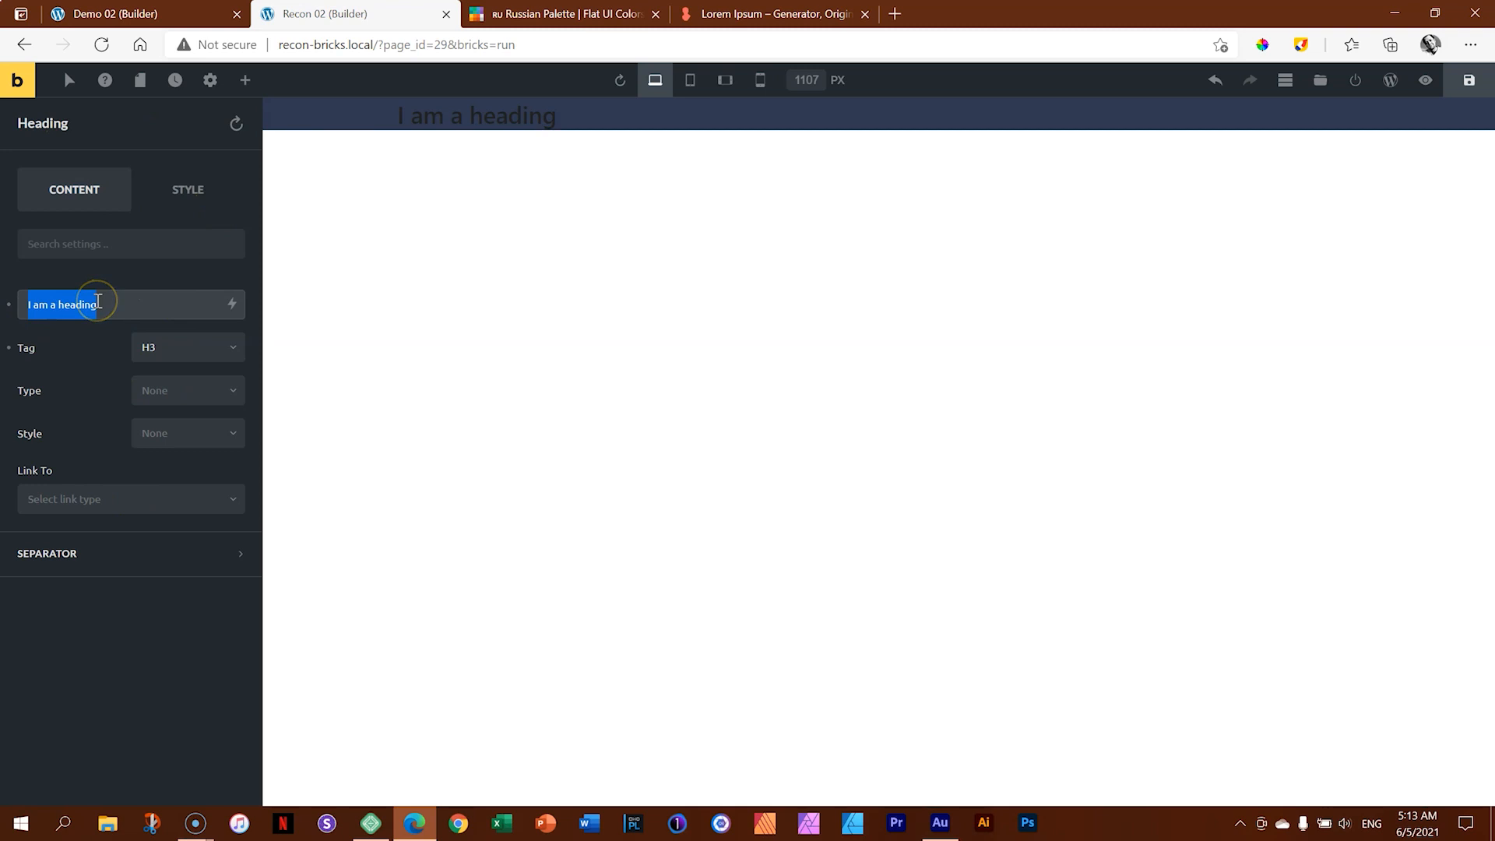
key(ctrl+v)
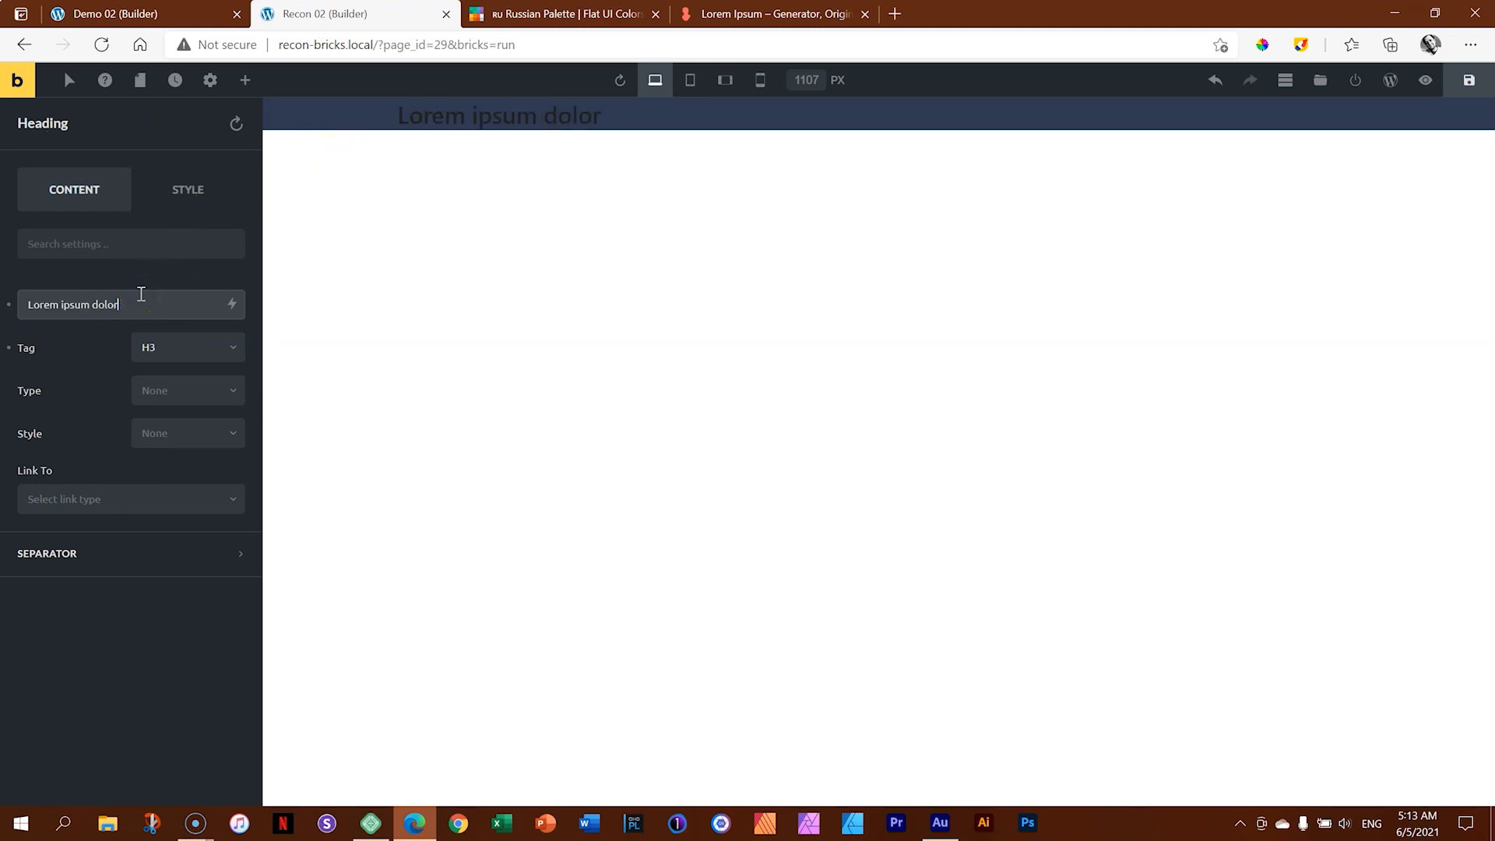
Step: Set the heading's text colour to the near-white #f5f5f5 from the Default palette
click(187, 195)
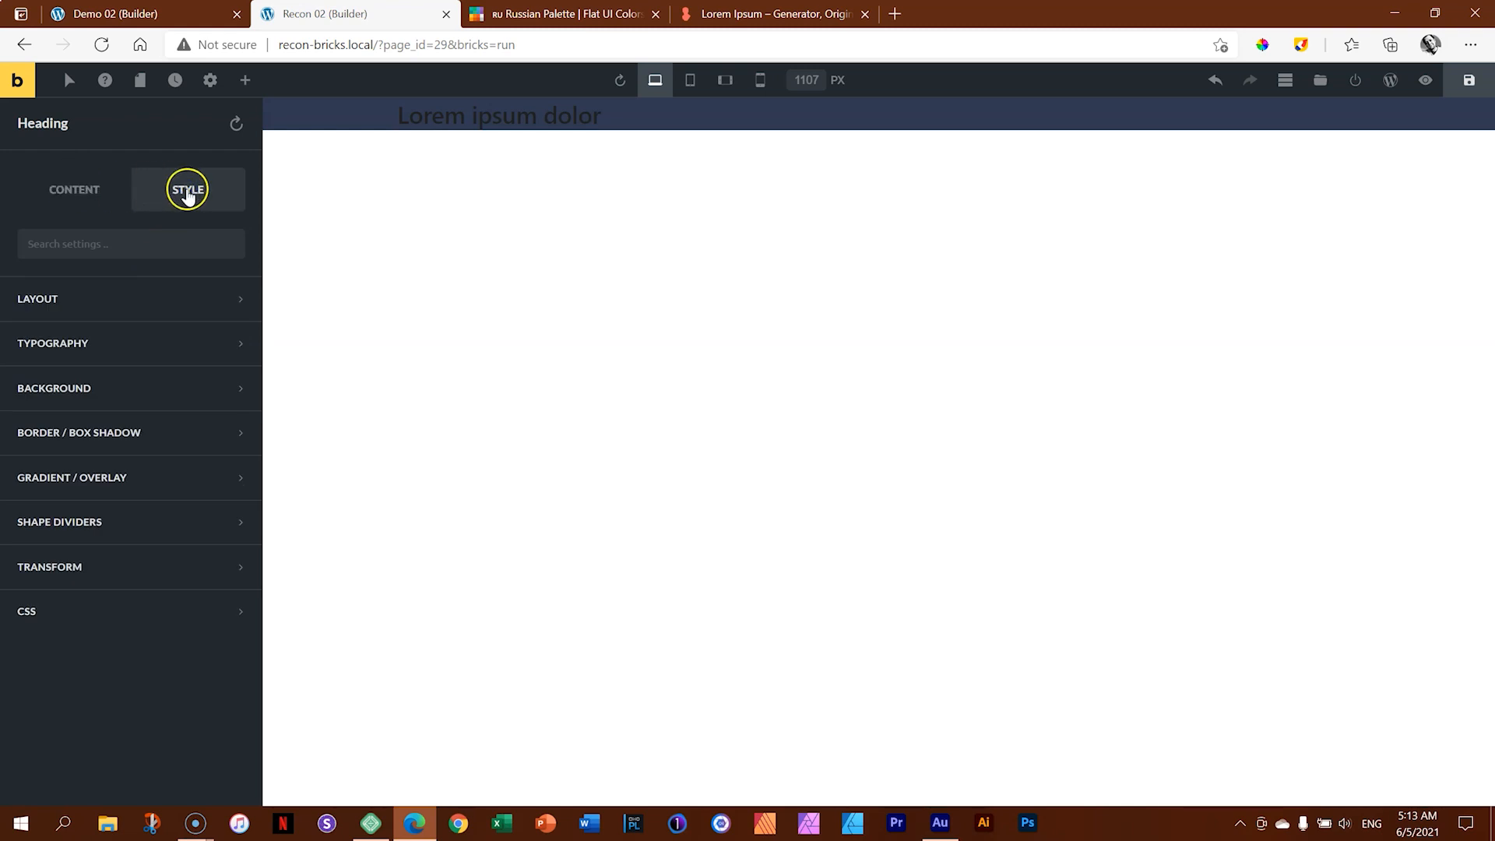
click(70, 394)
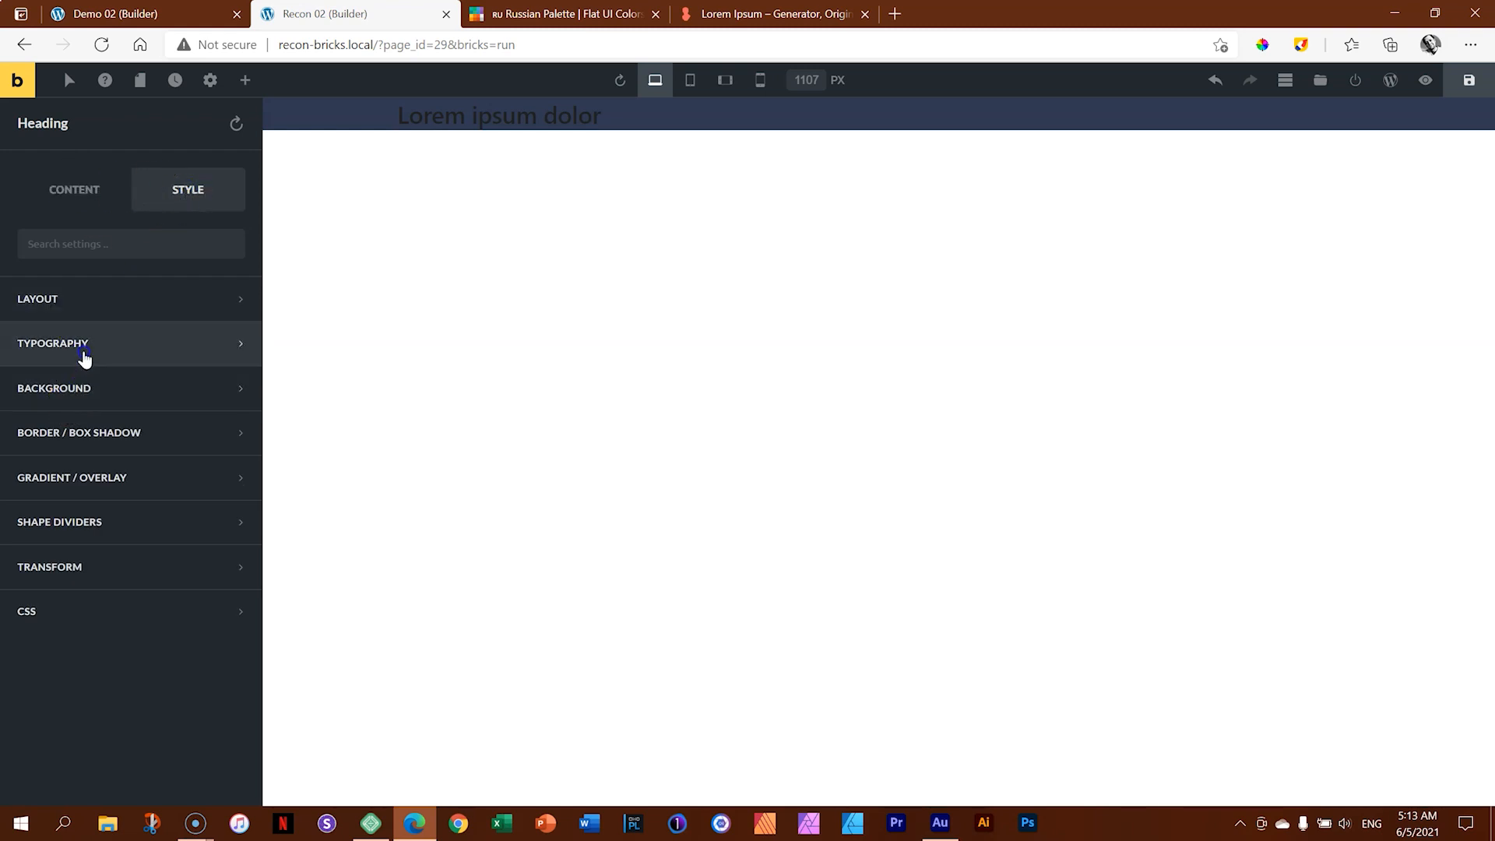
click(85, 357)
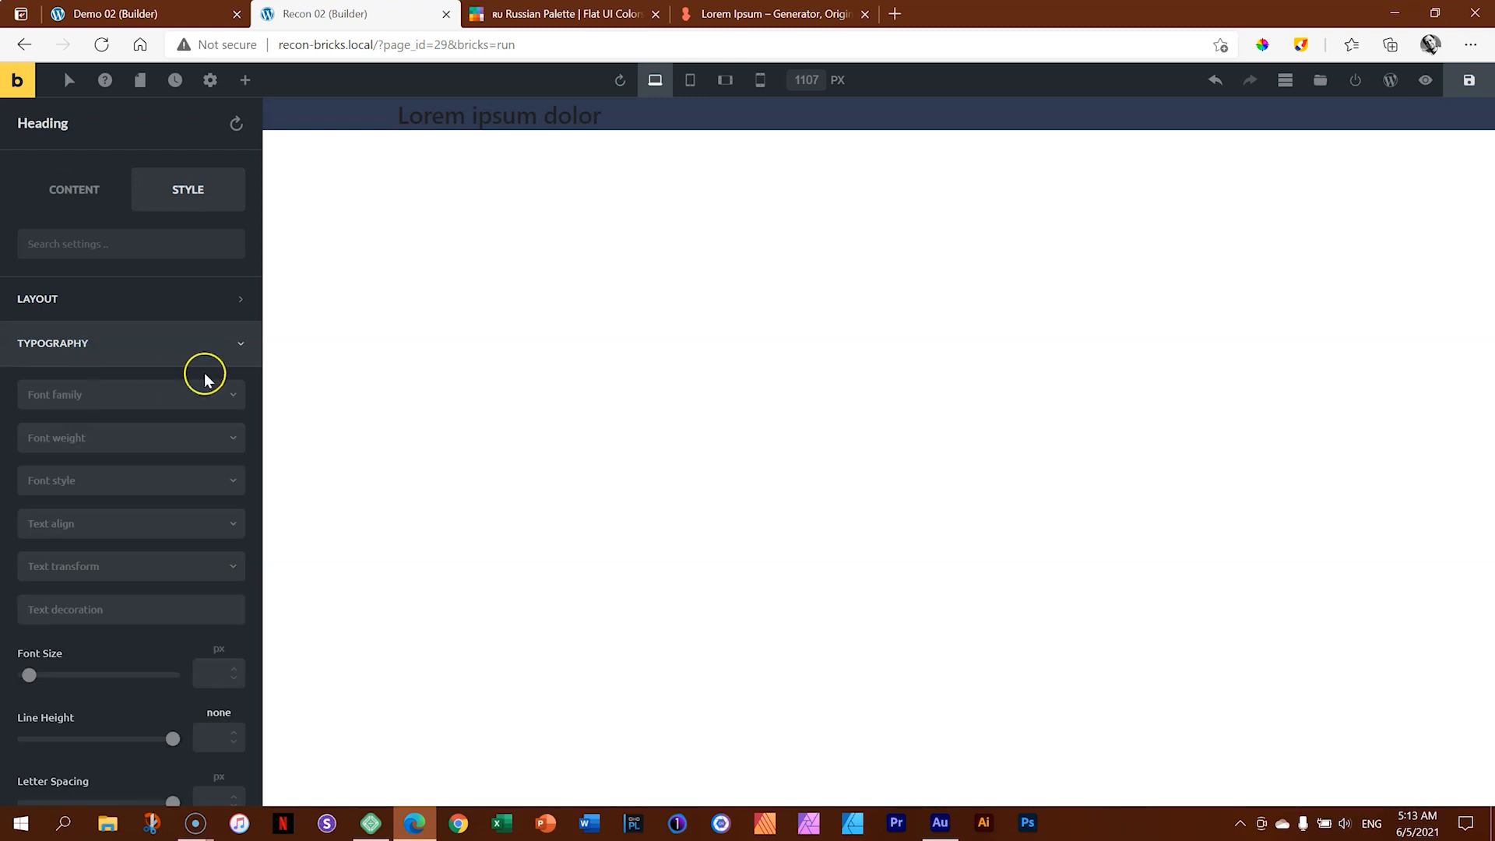
scroll(204, 376, down, 5)
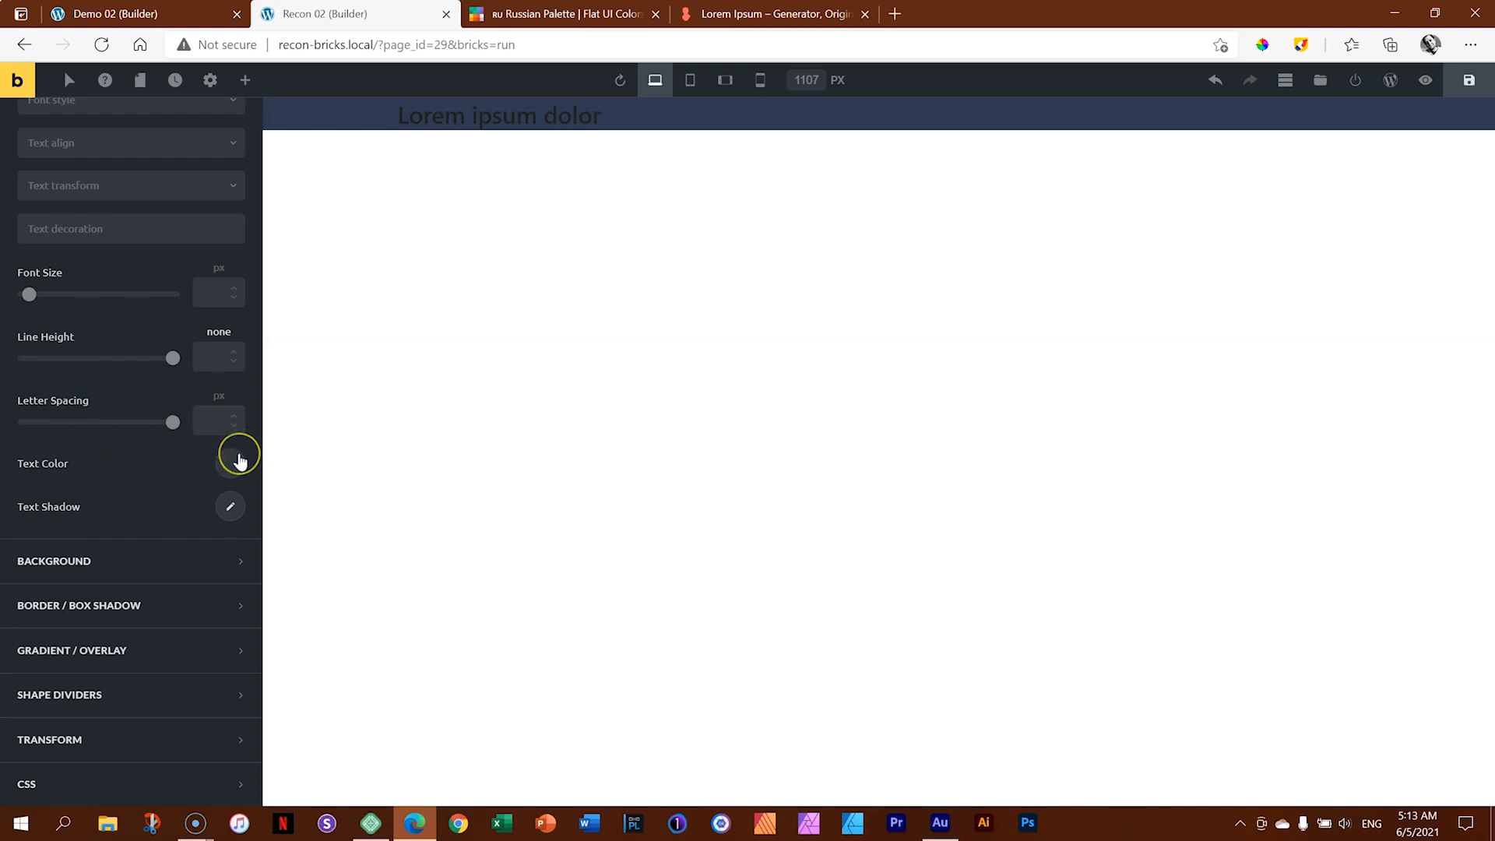
scroll(239, 450, up, 5)
scroll(238, 453, down, 5)
click(233, 467)
click(234, 470)
click(235, 467)
scroll(184, 347, up, 3)
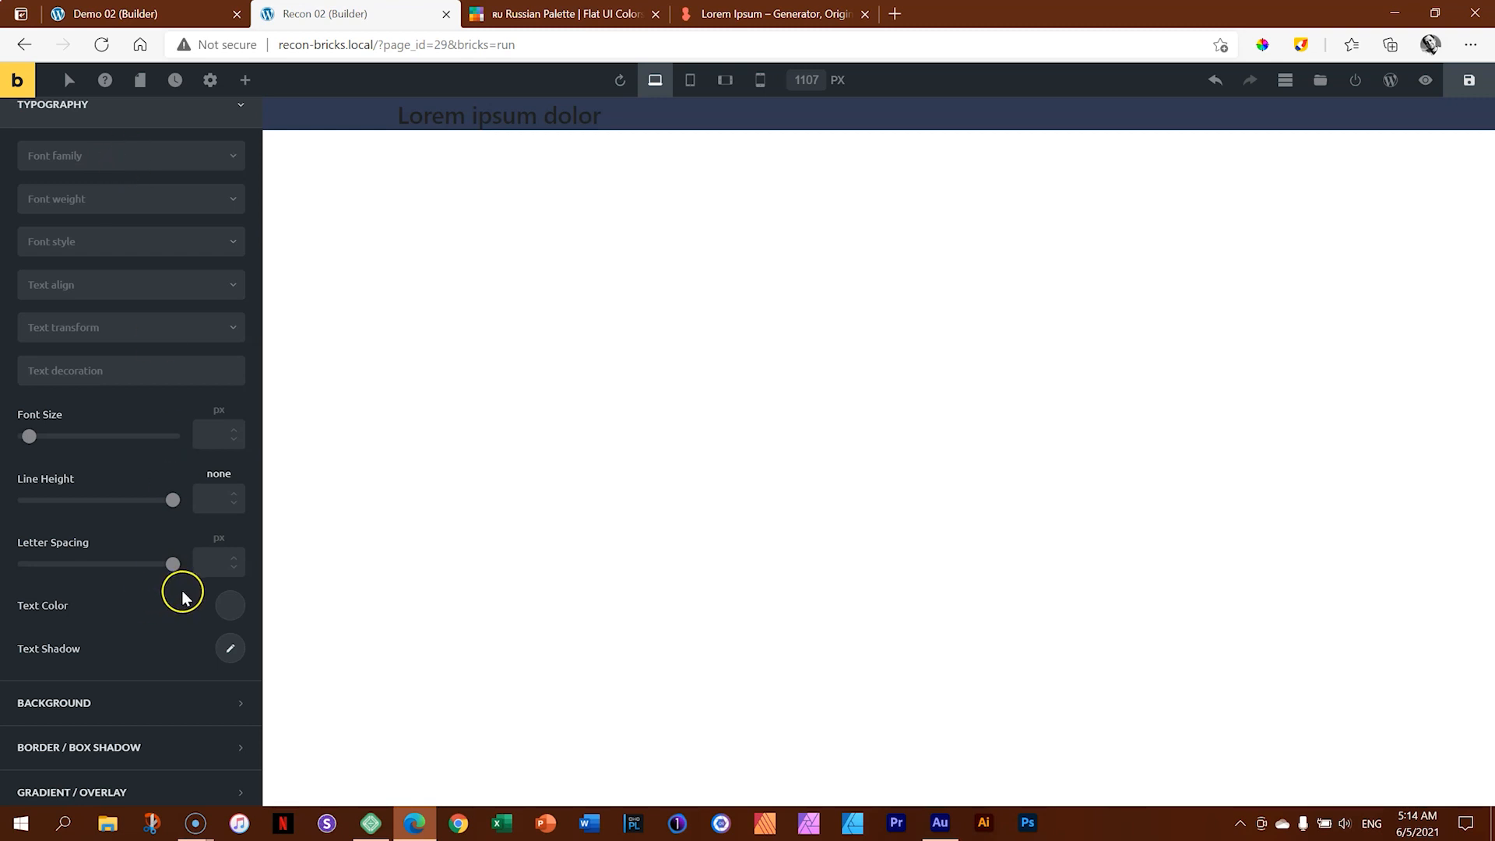
click(231, 606)
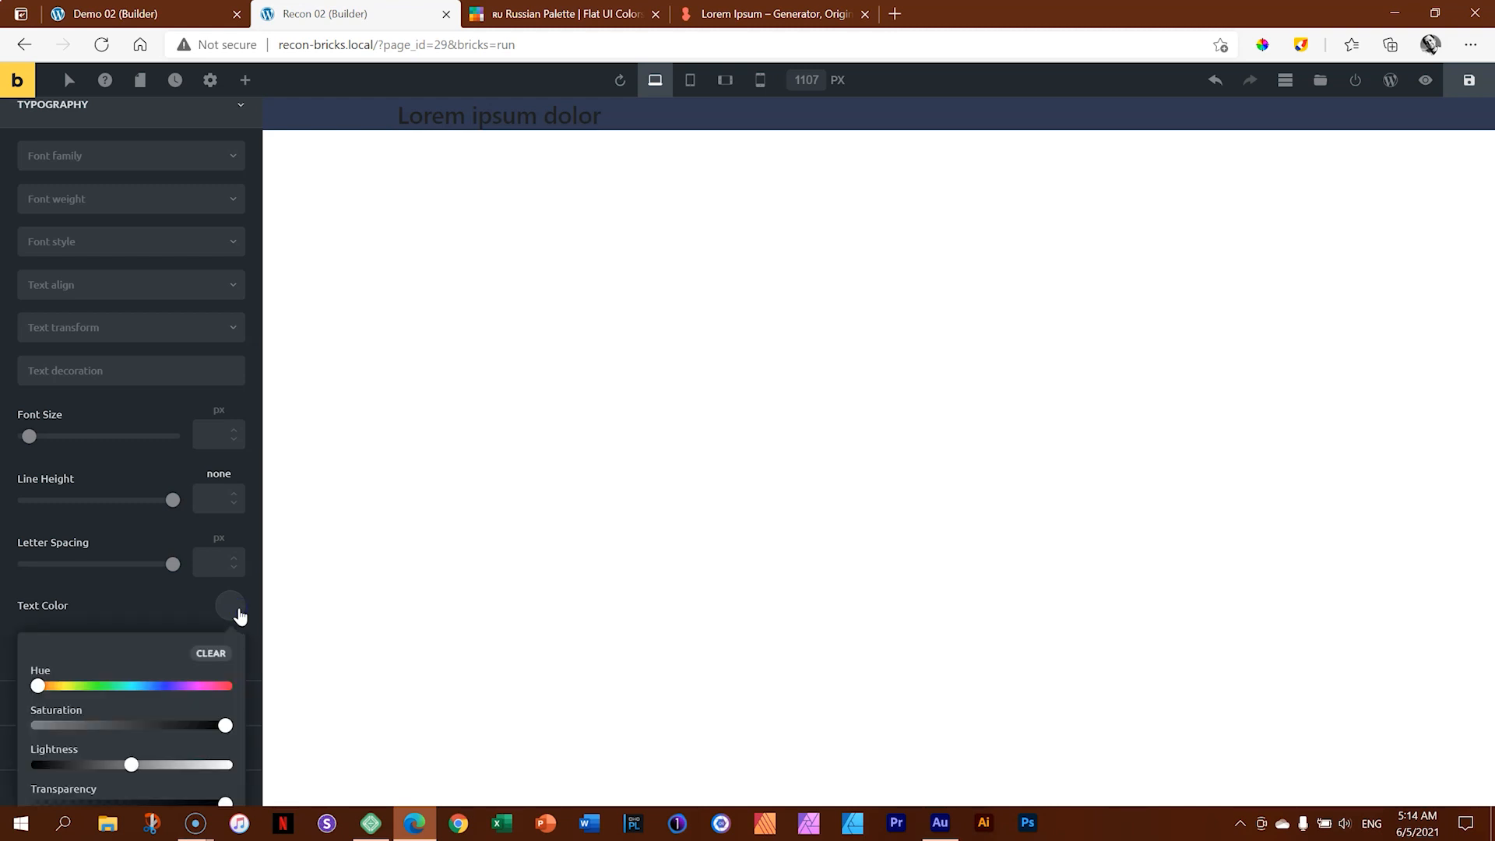
scroll(237, 612, down, 3)
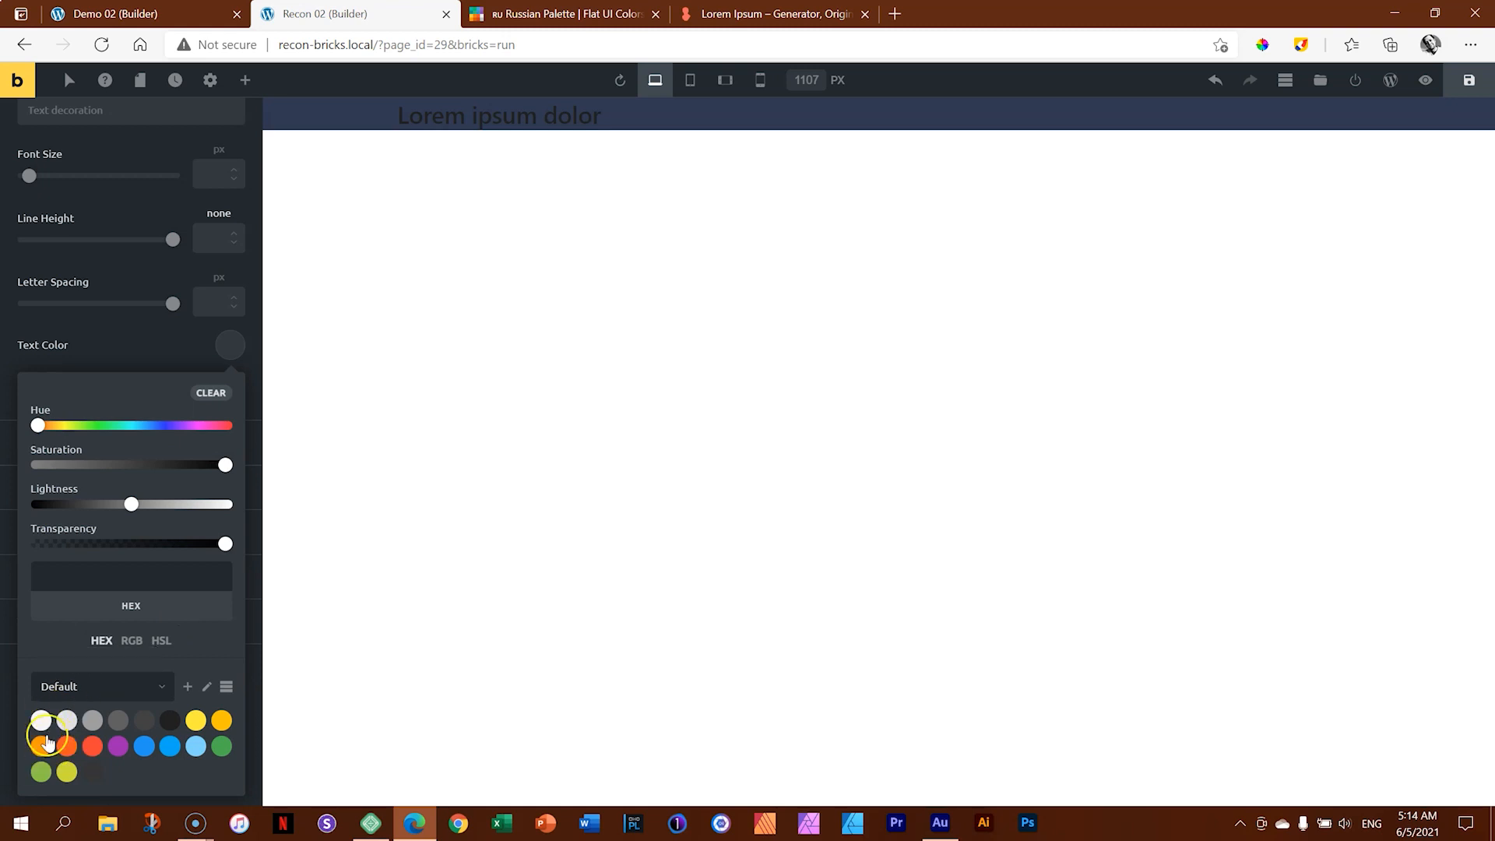
click(41, 720)
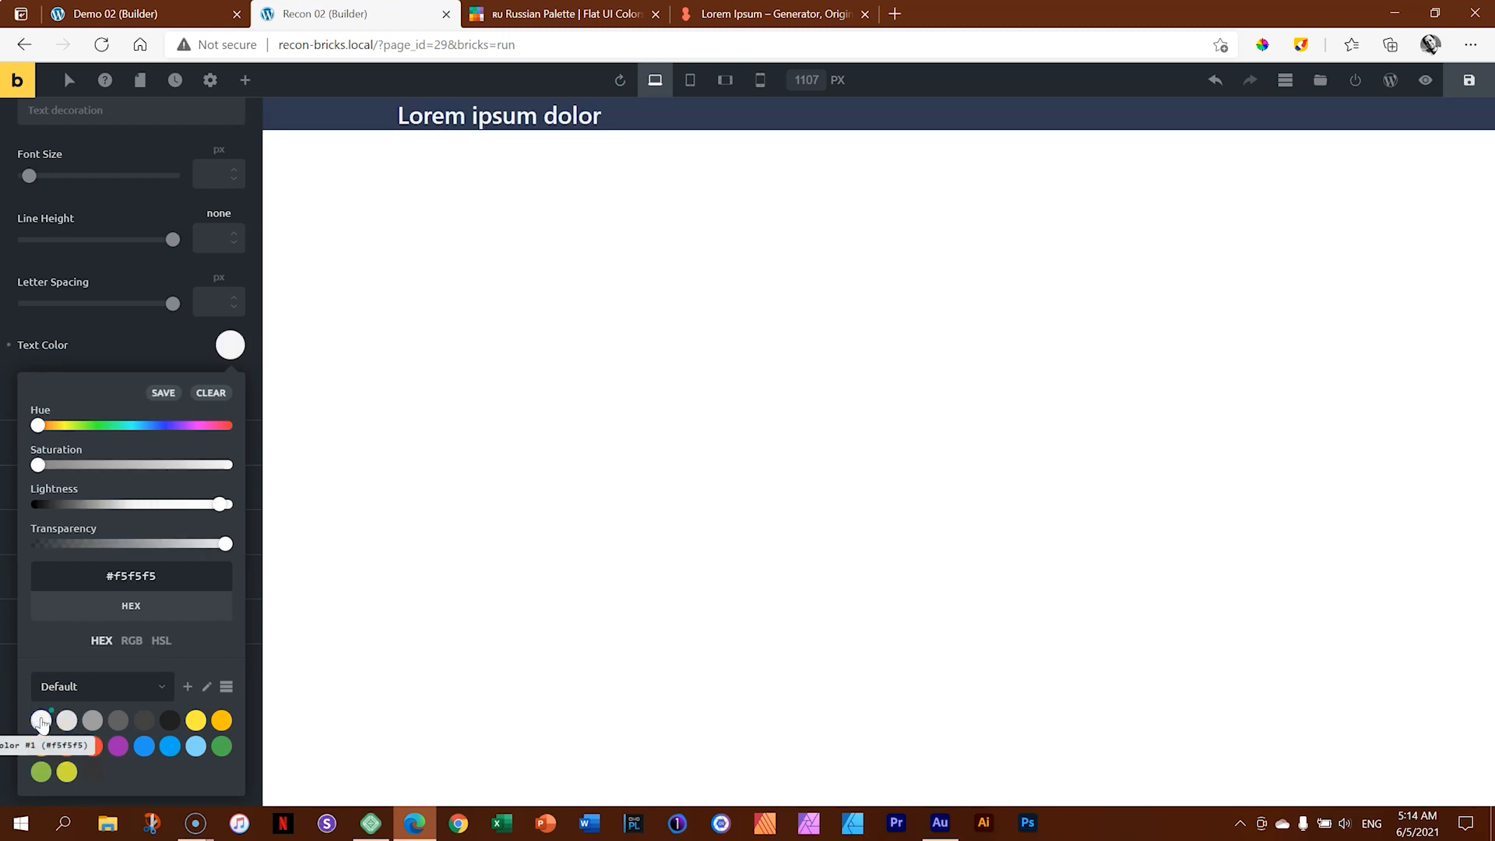
click(228, 344)
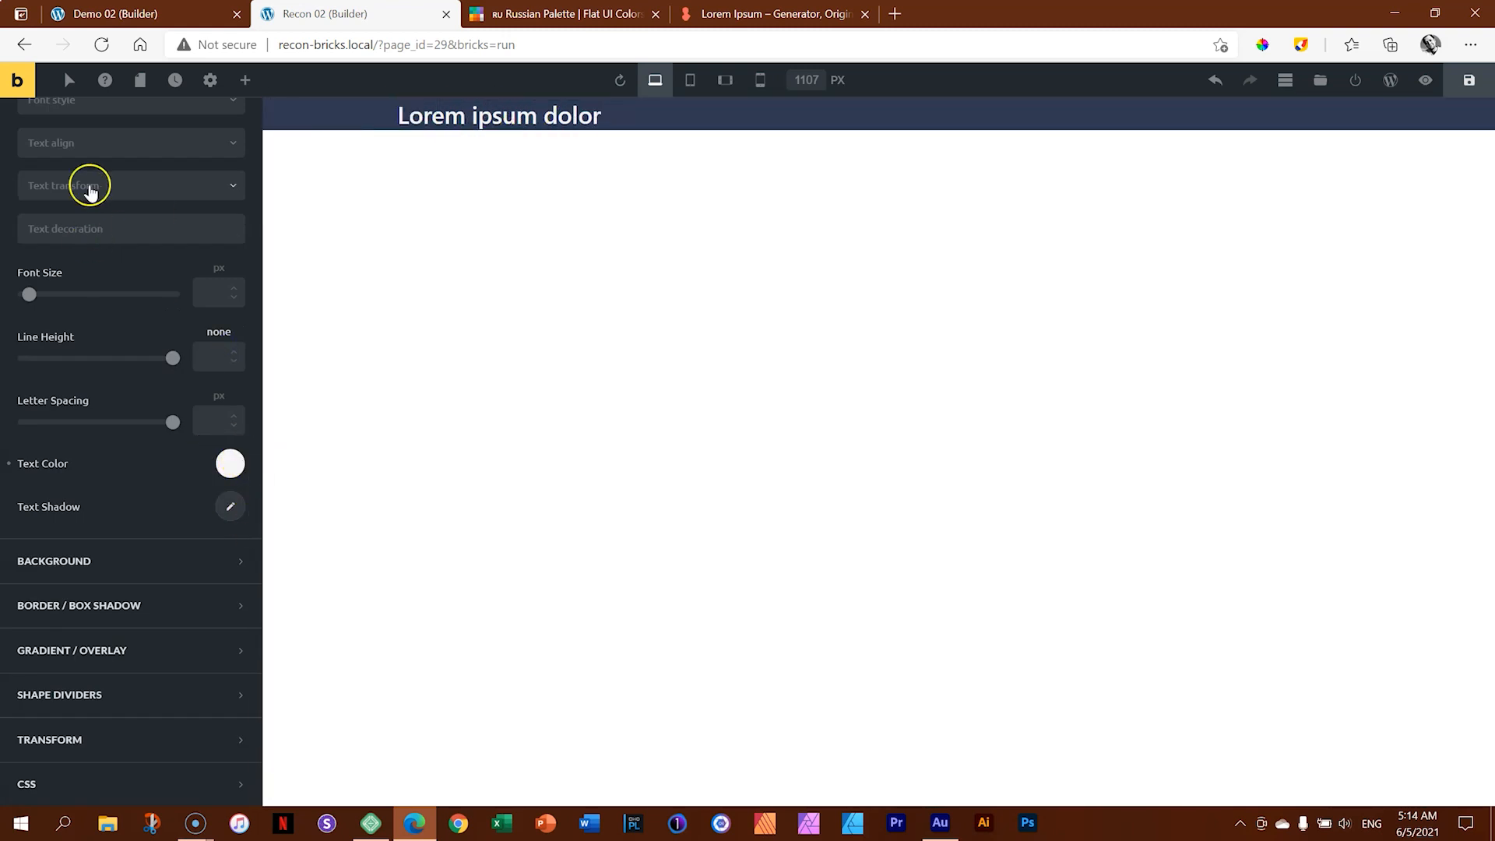
Step: Review the heading's available tags from h1 to h6 and keep H3
scroll(90, 190, up, 8)
click(66, 194)
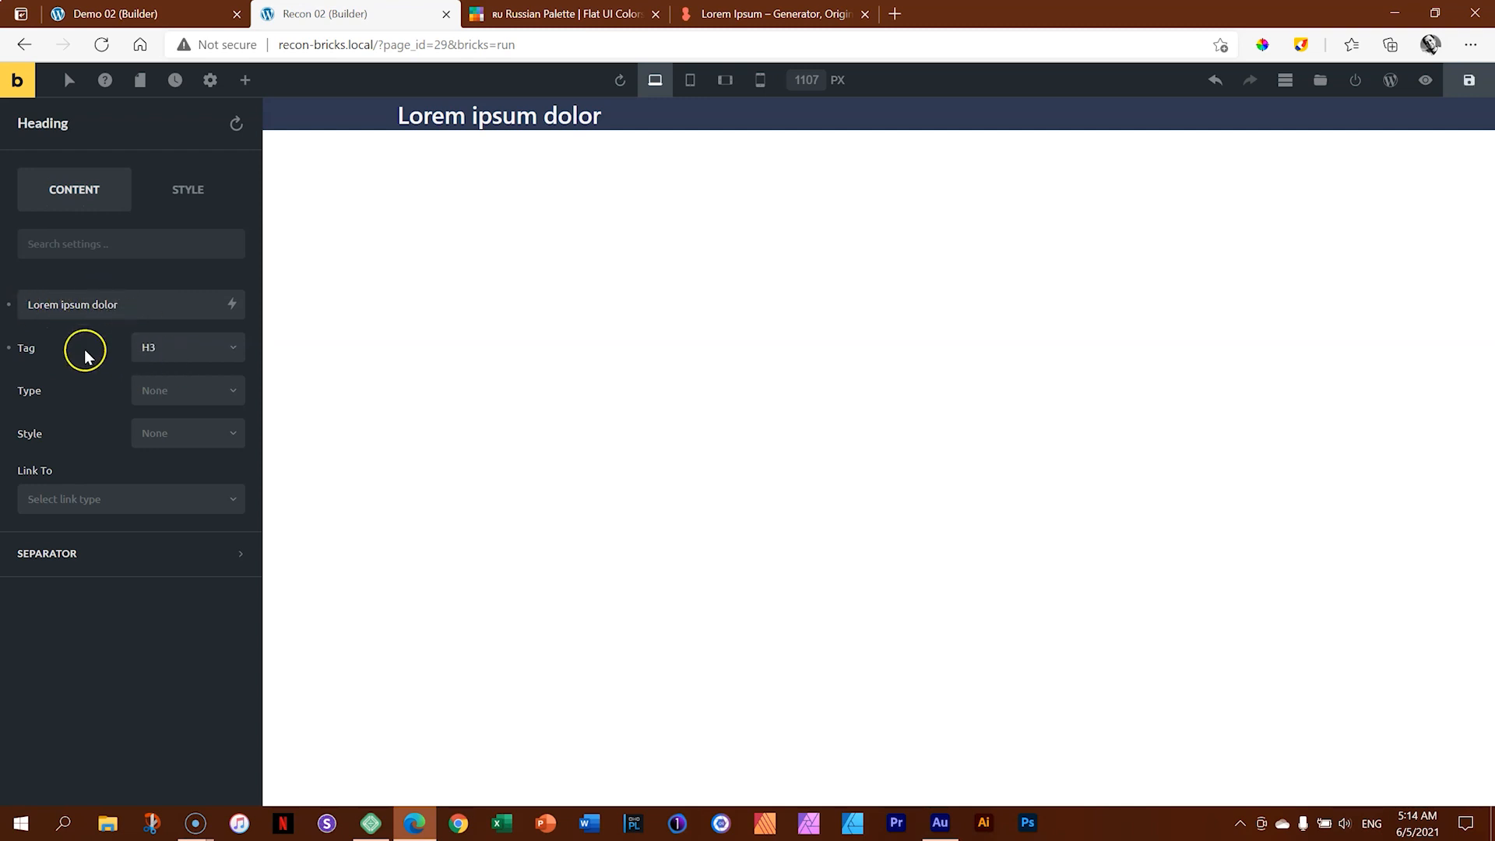
click(165, 352)
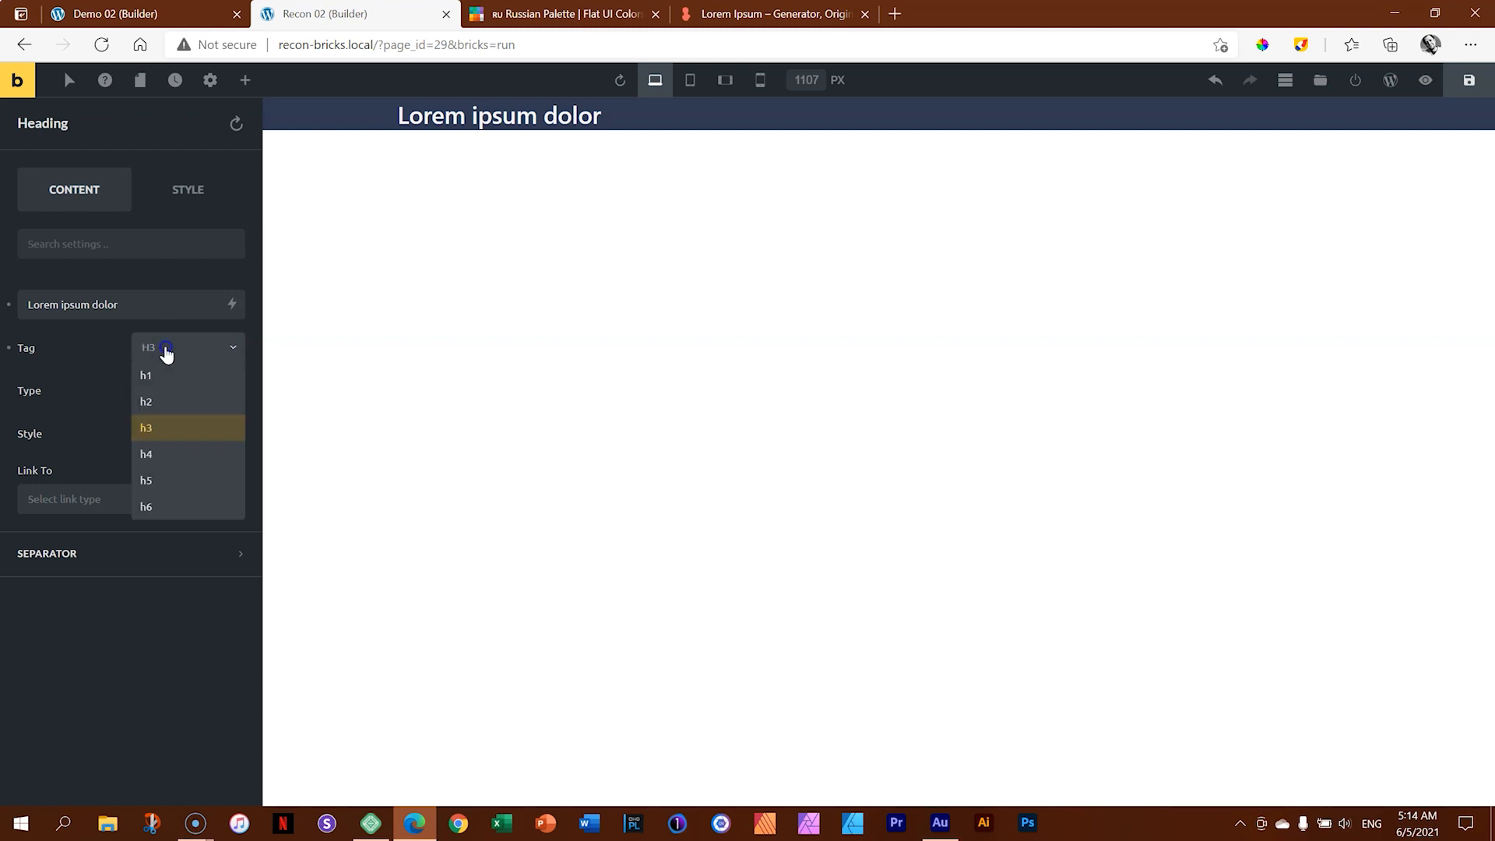
click(182, 348)
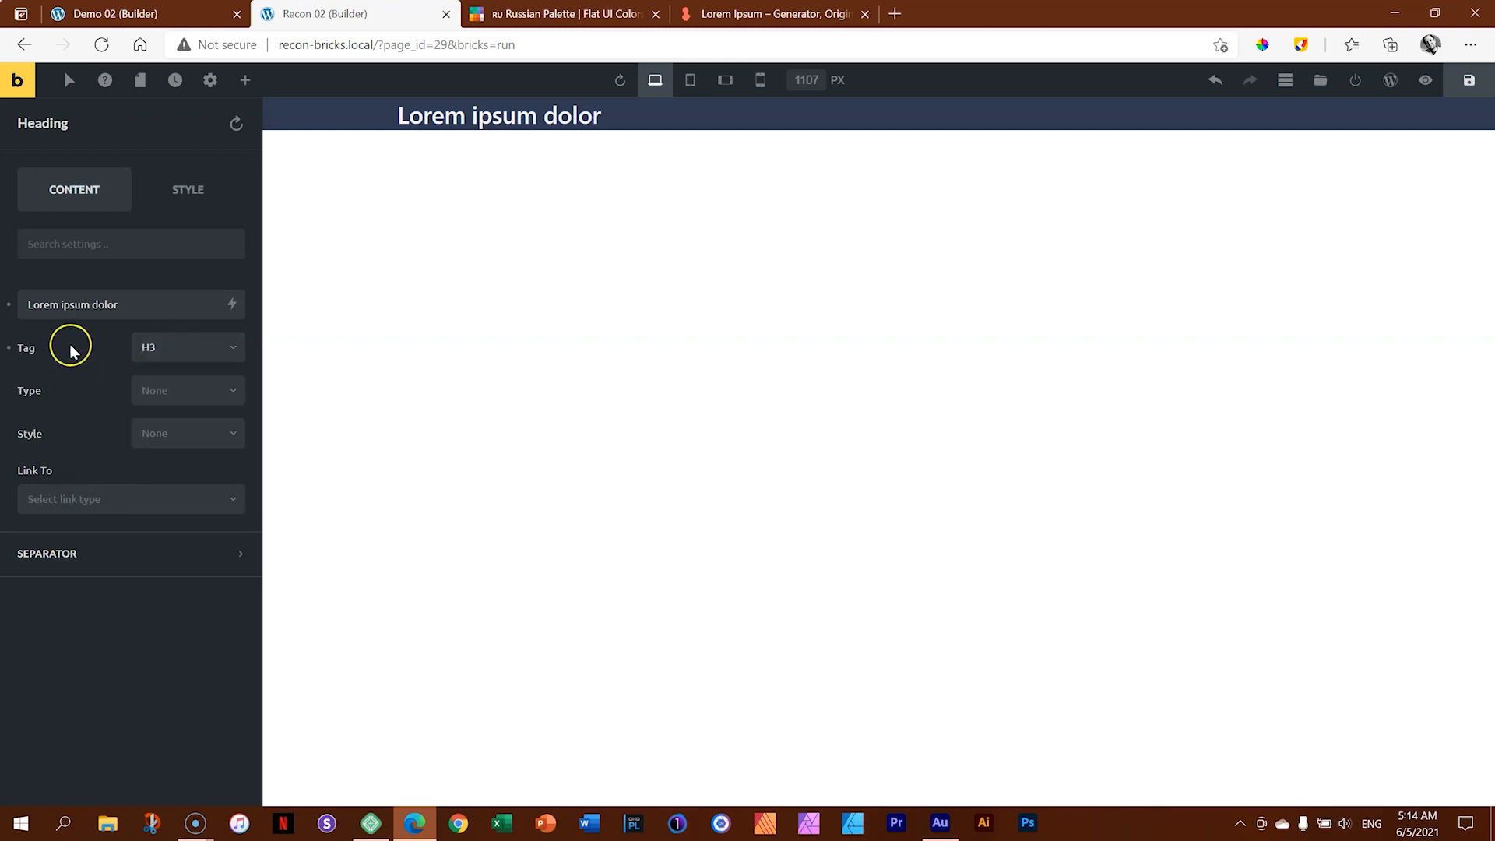
Step: Set the heading's font family to Work Sans with a font weight of 600
click(181, 196)
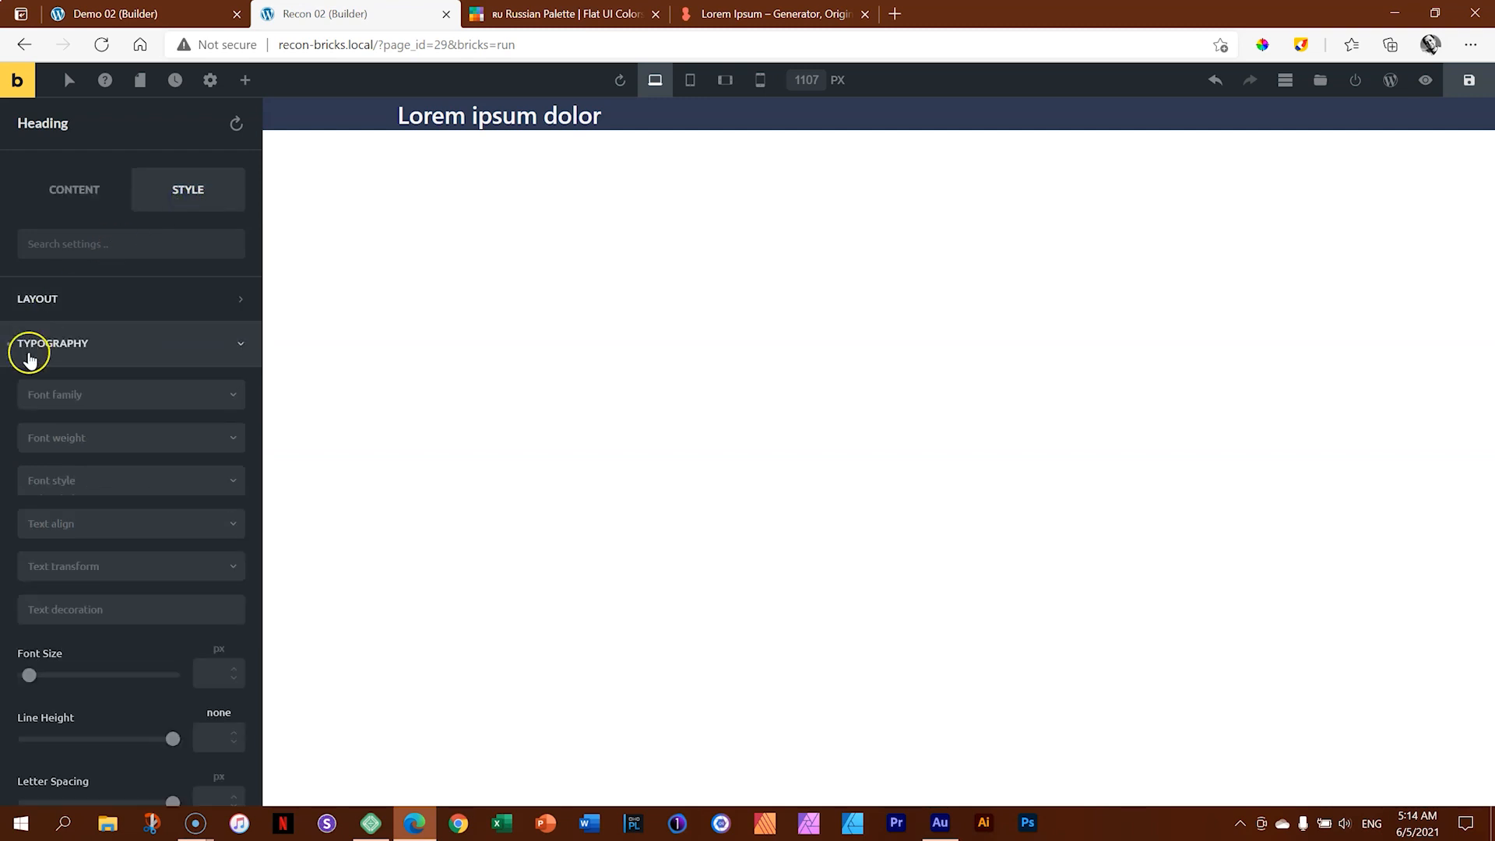
scroll(137, 329, down, 5)
scroll(139, 335, up, 4)
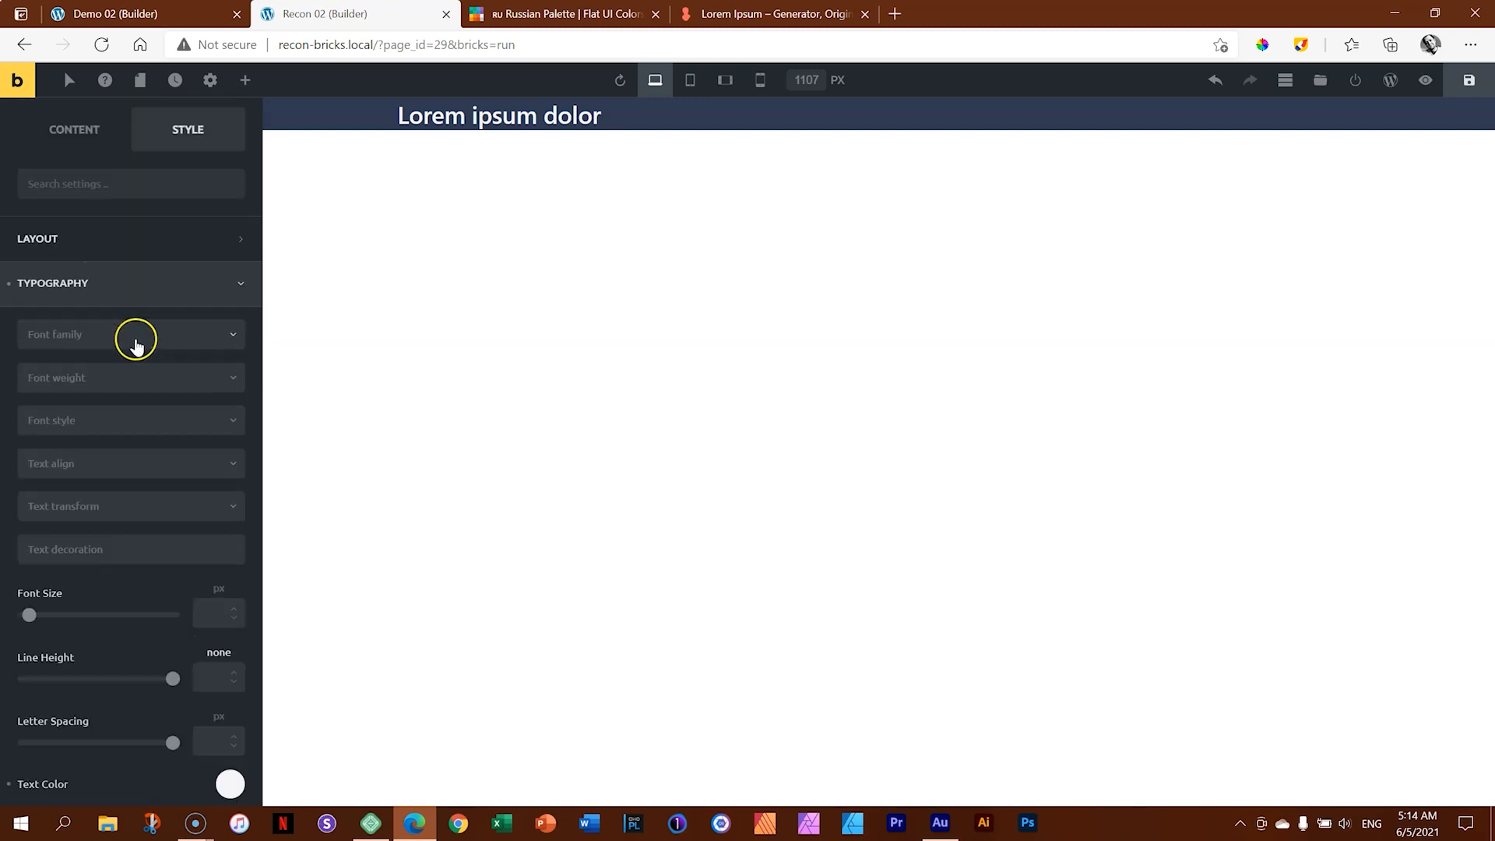
scroll(135, 344, up, 1)
click(80, 400)
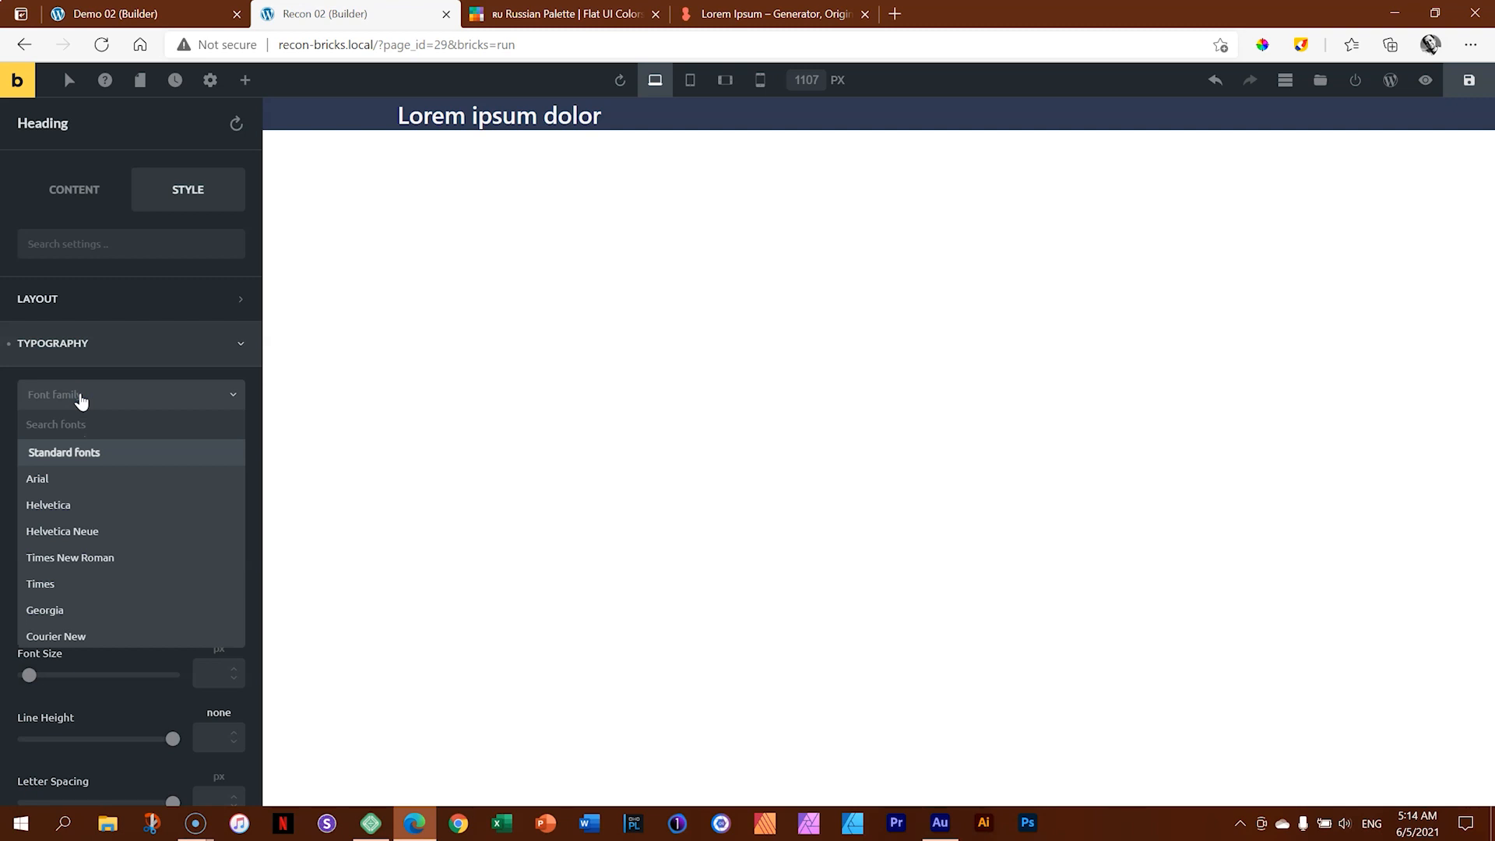
text(work sa)
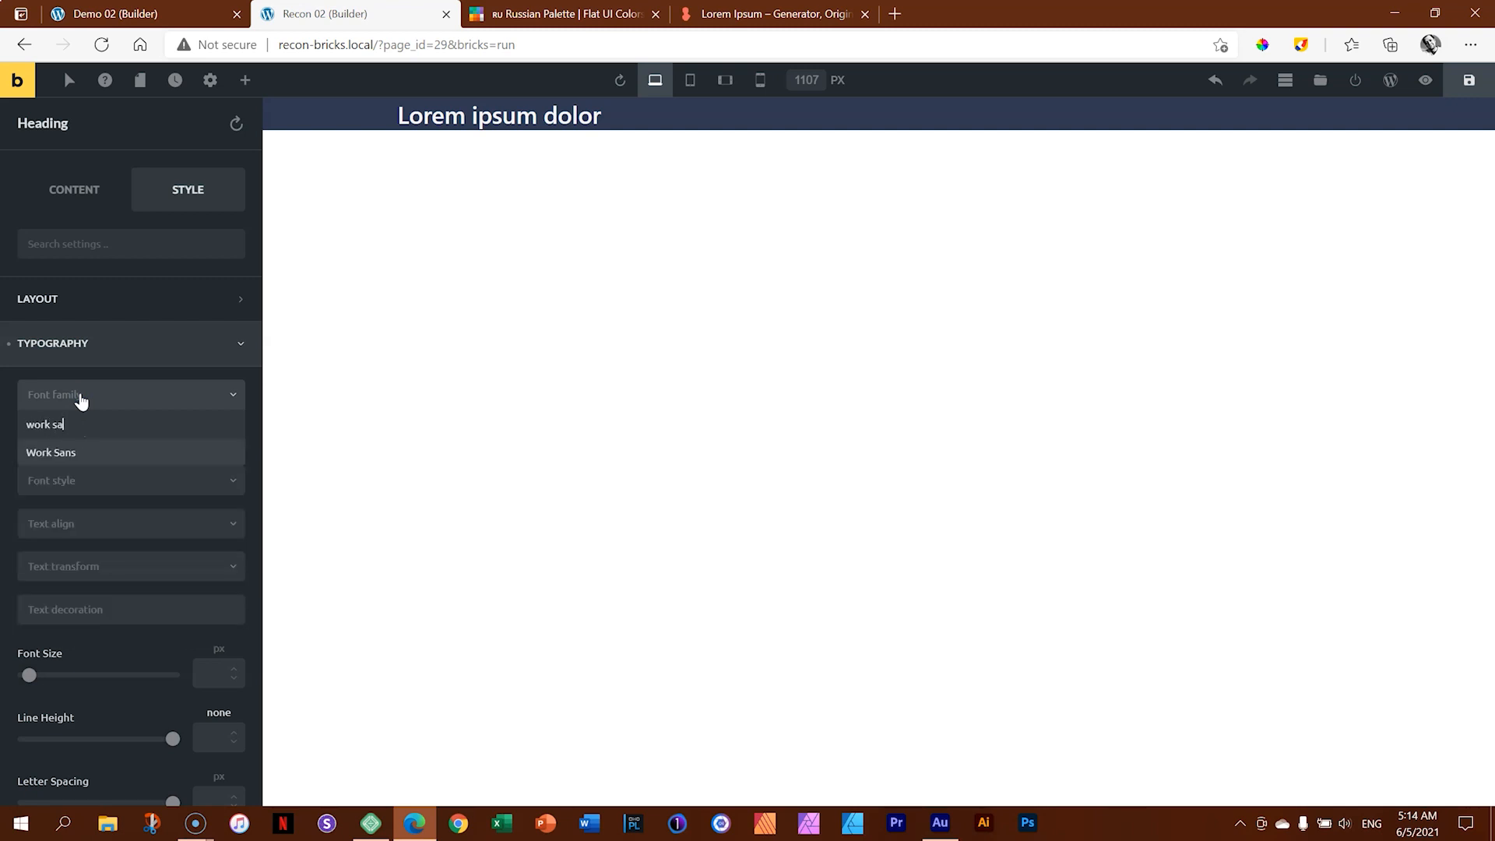
click(61, 454)
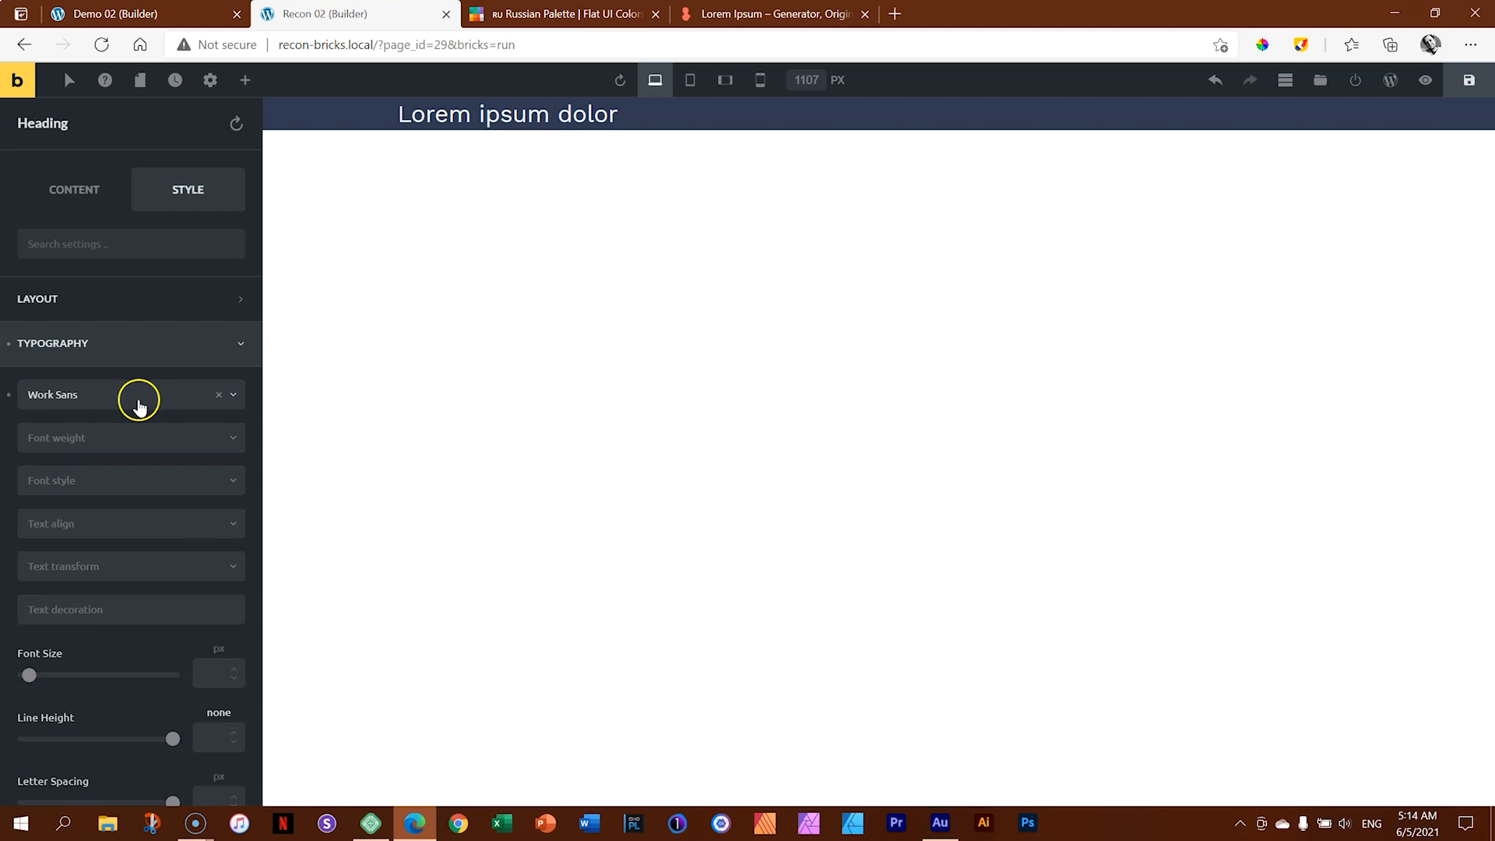
click(49, 436)
click(78, 596)
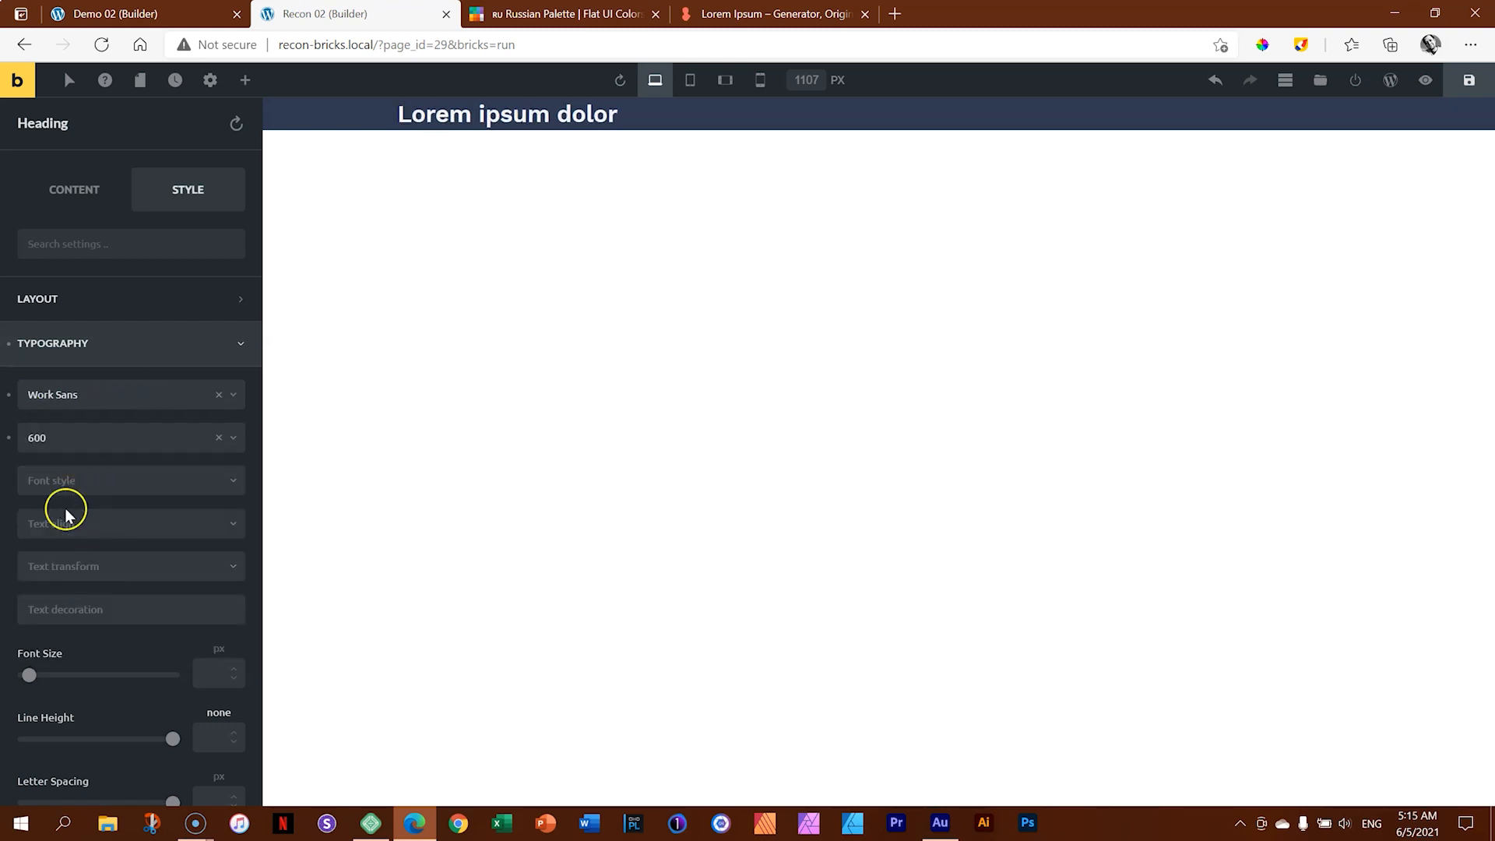
Step: Transform the heading's text to uppercase and set its font size to 14 px
click(66, 575)
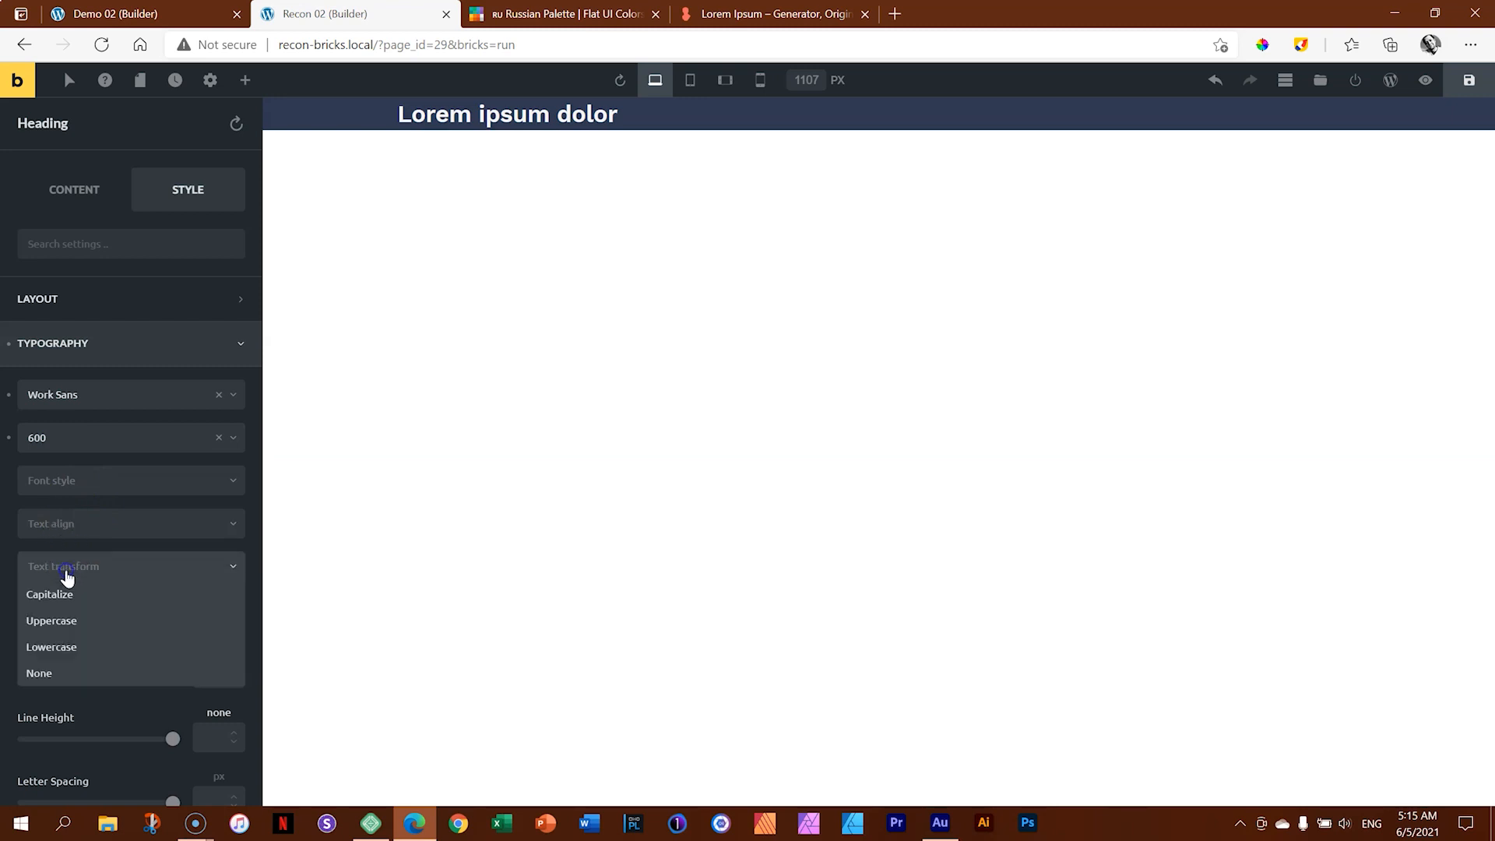
click(69, 620)
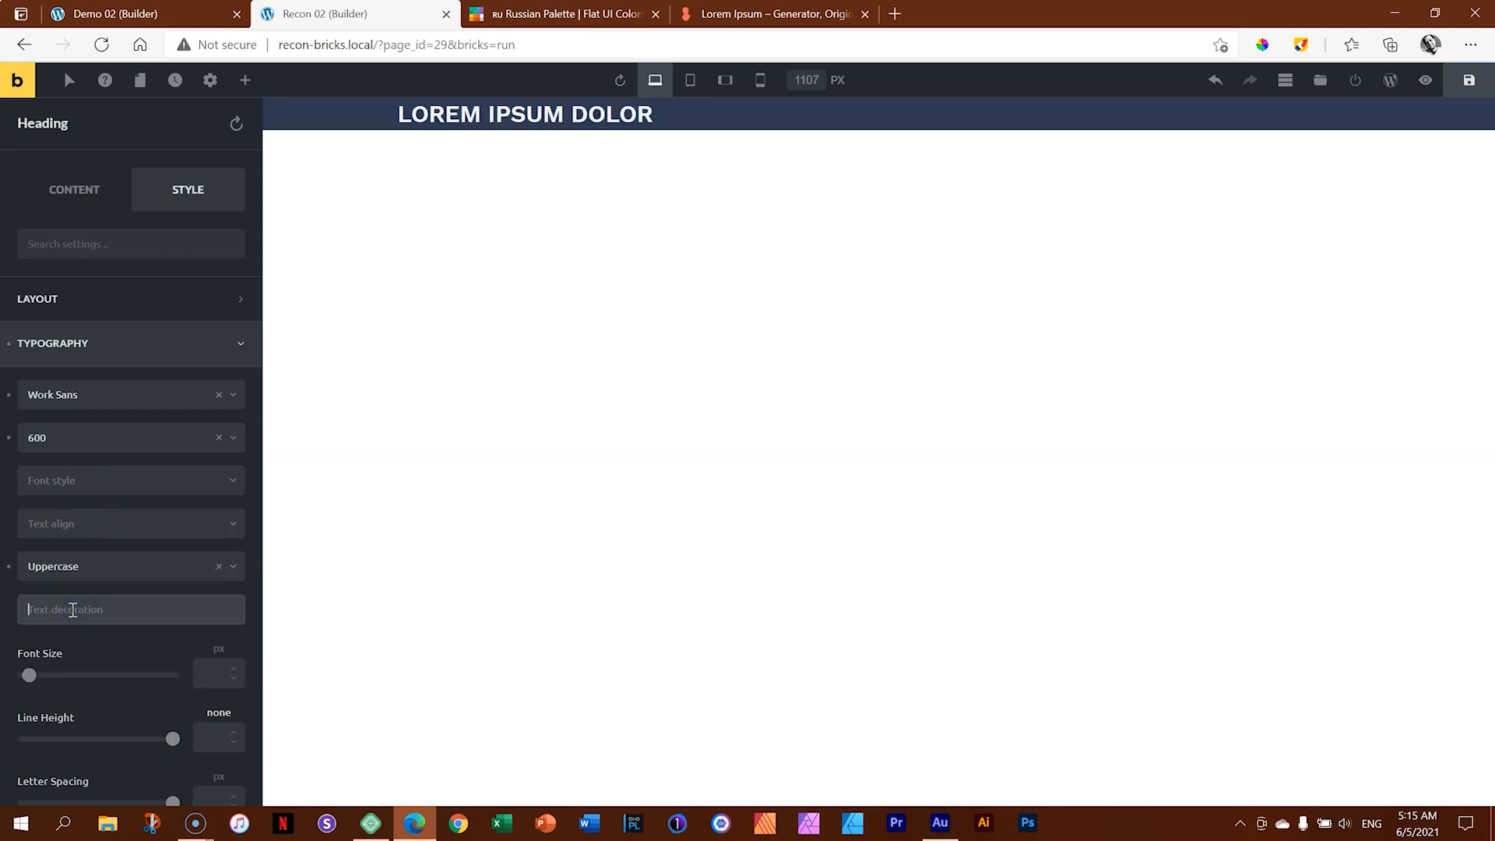
click(206, 675)
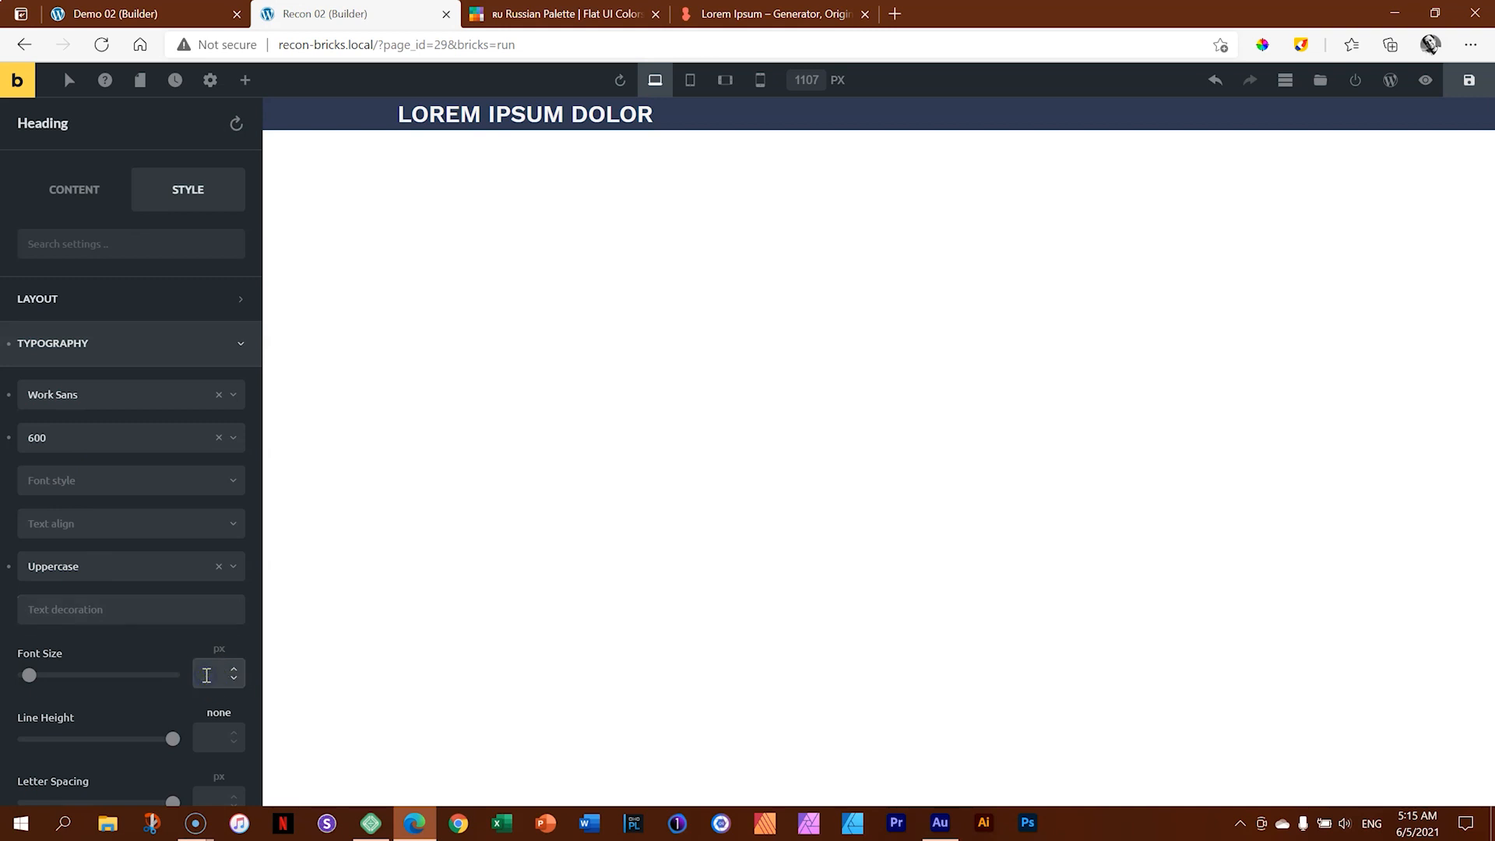
text(14)
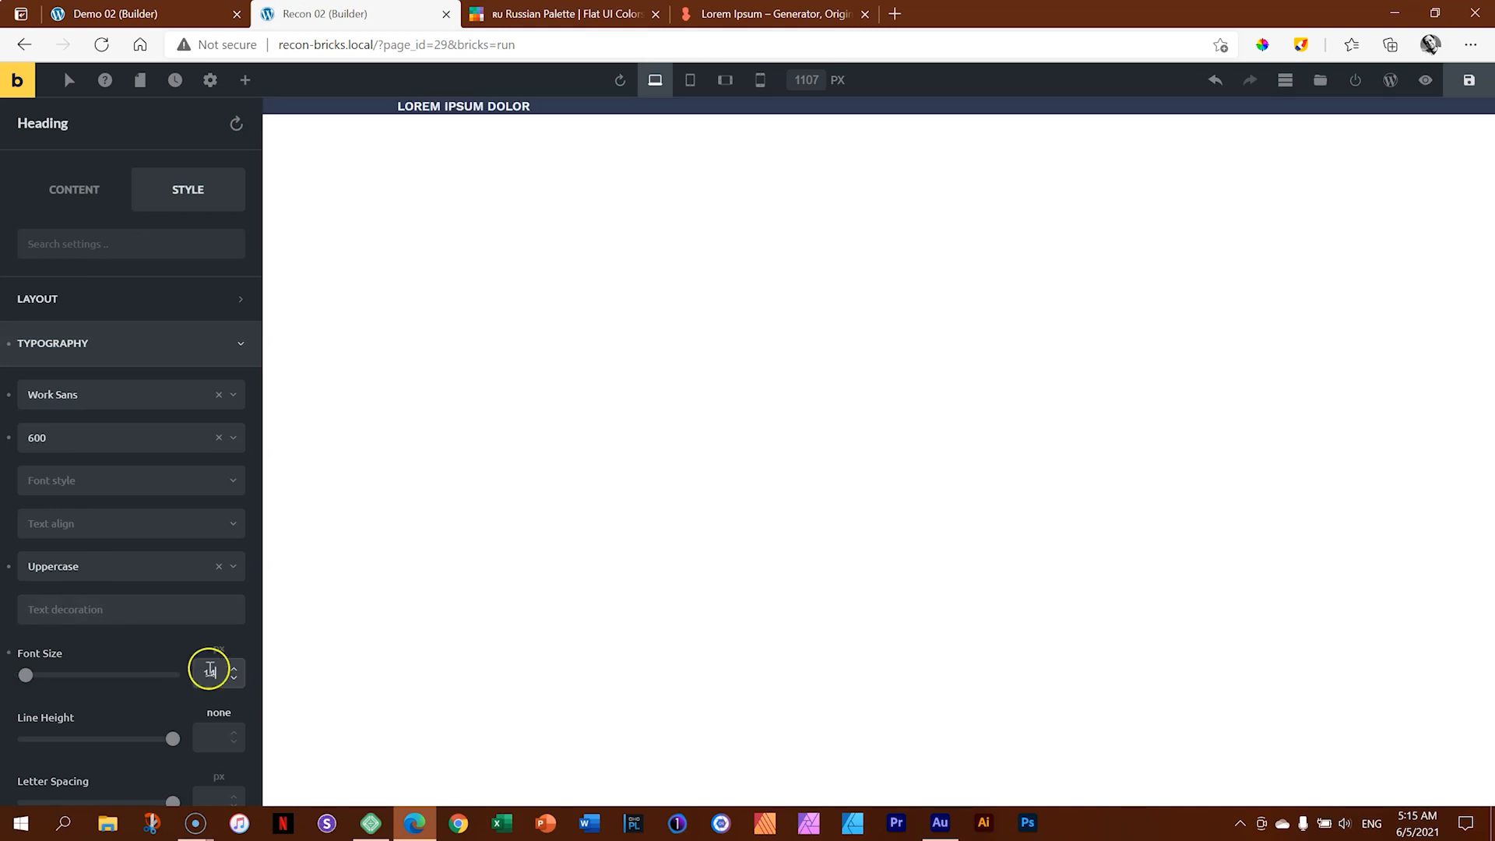
Step: Set the heading's line height to 1 and its letter spacing to 1 px
scroll(204, 662, down, 2)
click(204, 593)
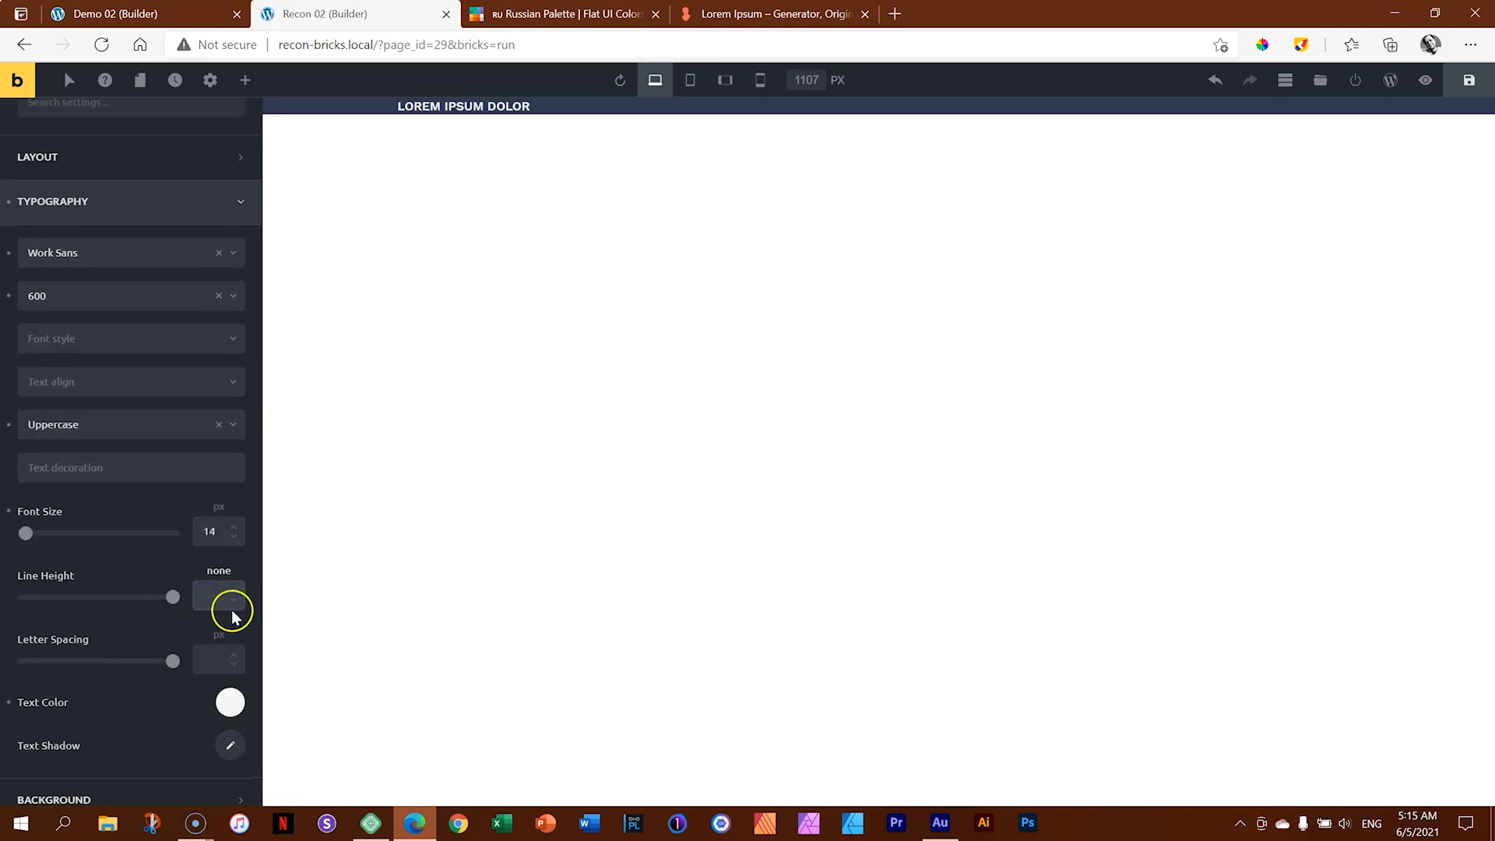
text(1)
click(215, 661)
text(2)
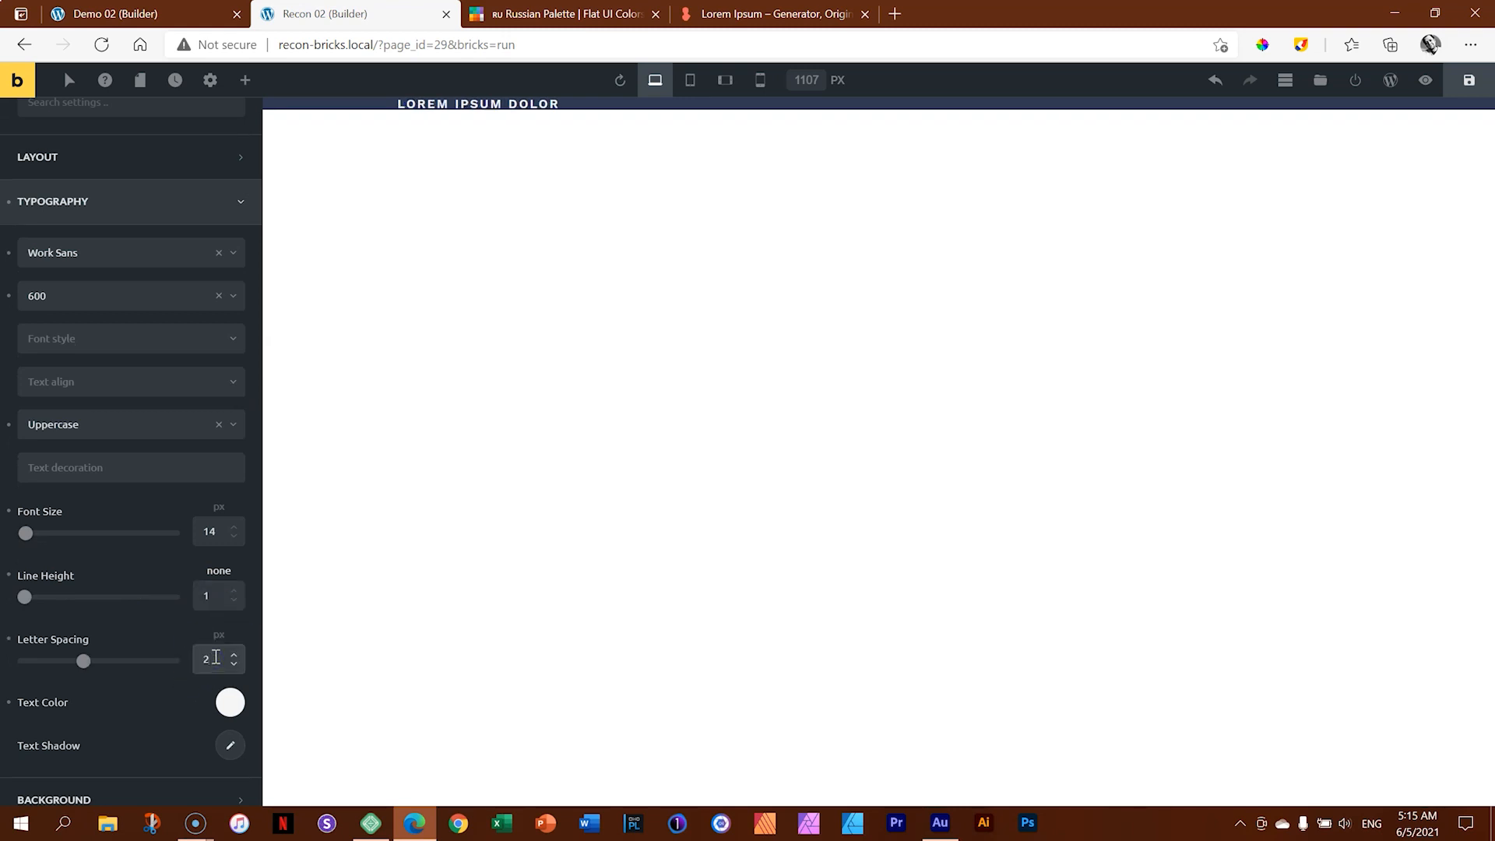
click(234, 665)
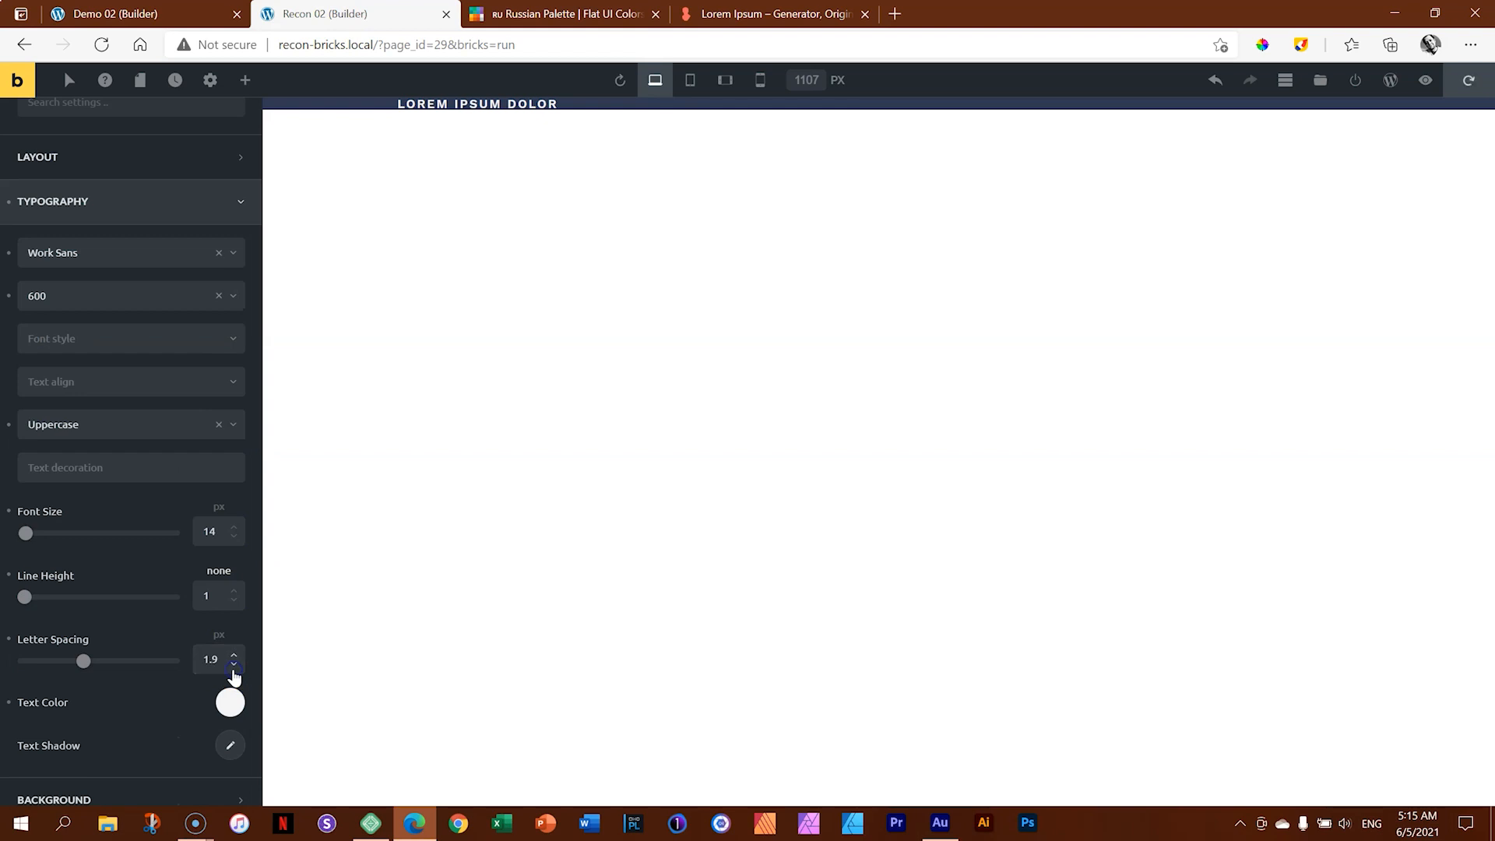
drag(220, 658, 198, 659)
text(1)
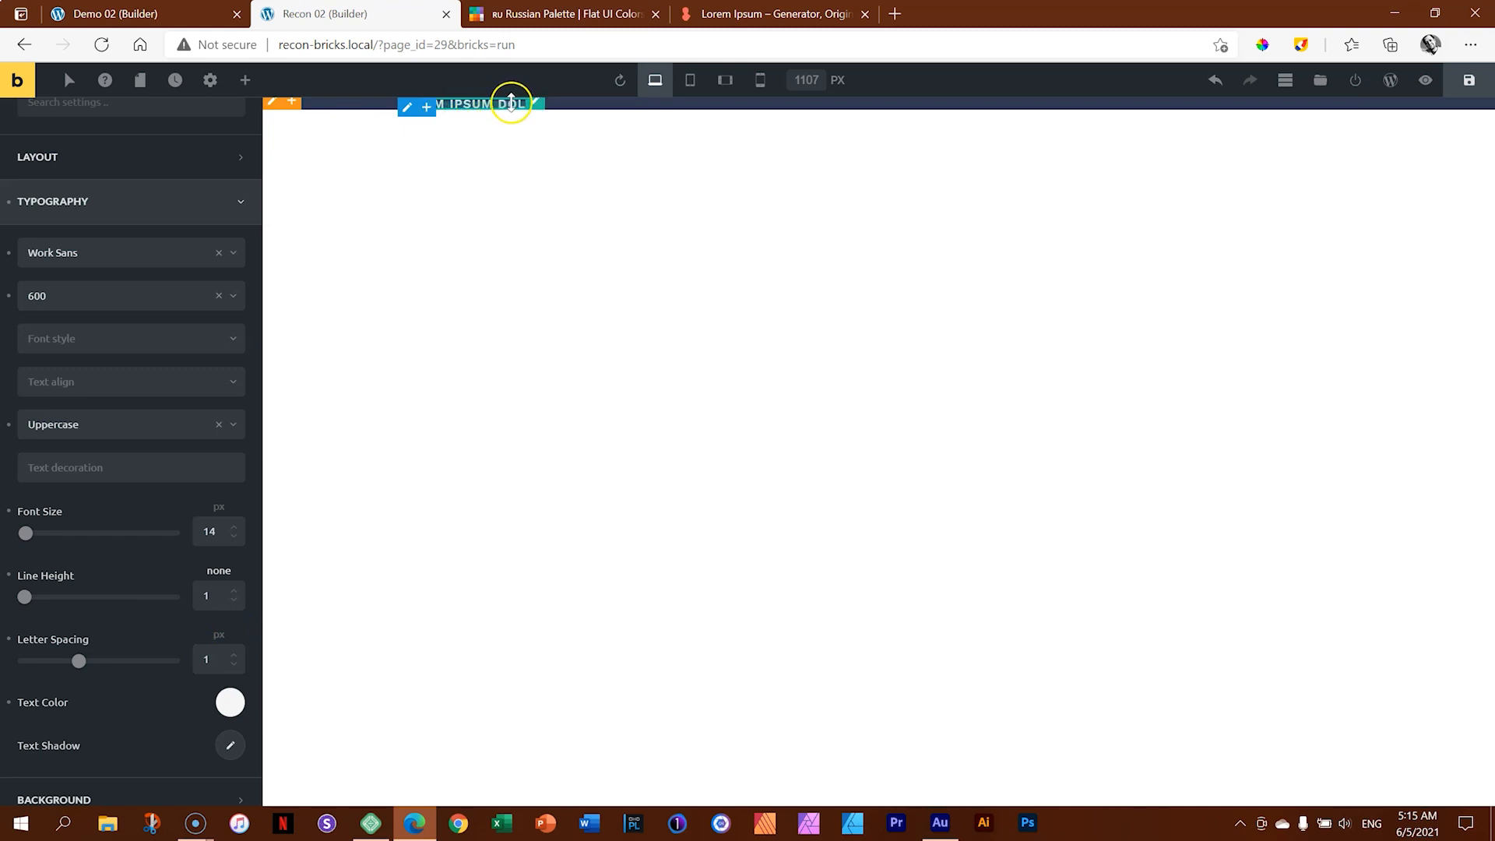
Step: Add a second heading below the first and copy "dolore eu fugiat nulla pariatur." from the Lorem Ipsum generator site for it
click(246, 81)
drag(177, 226, 513, 124)
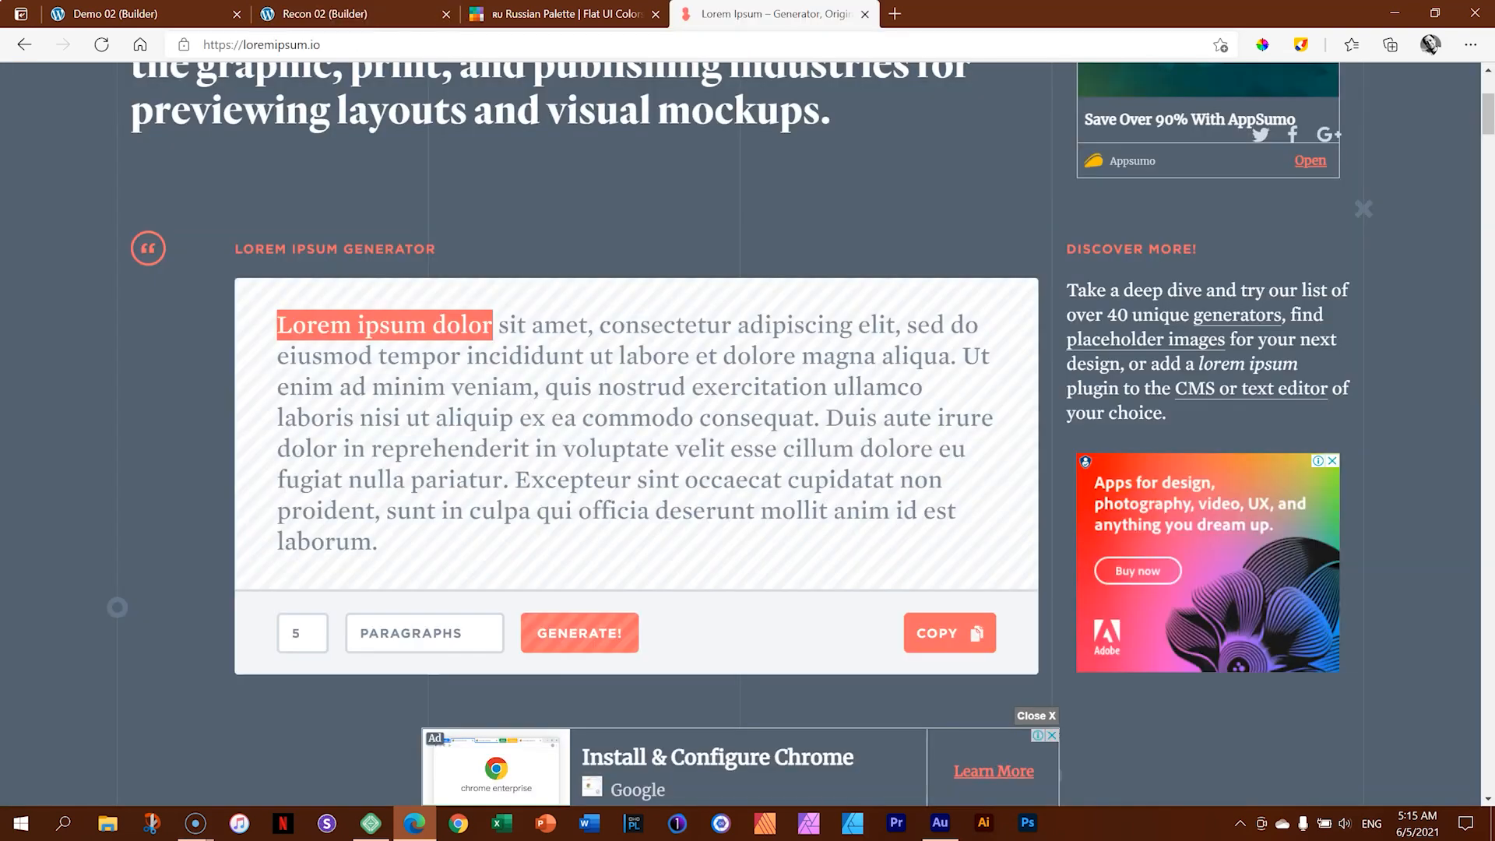
click(736, 19)
click(788, 452)
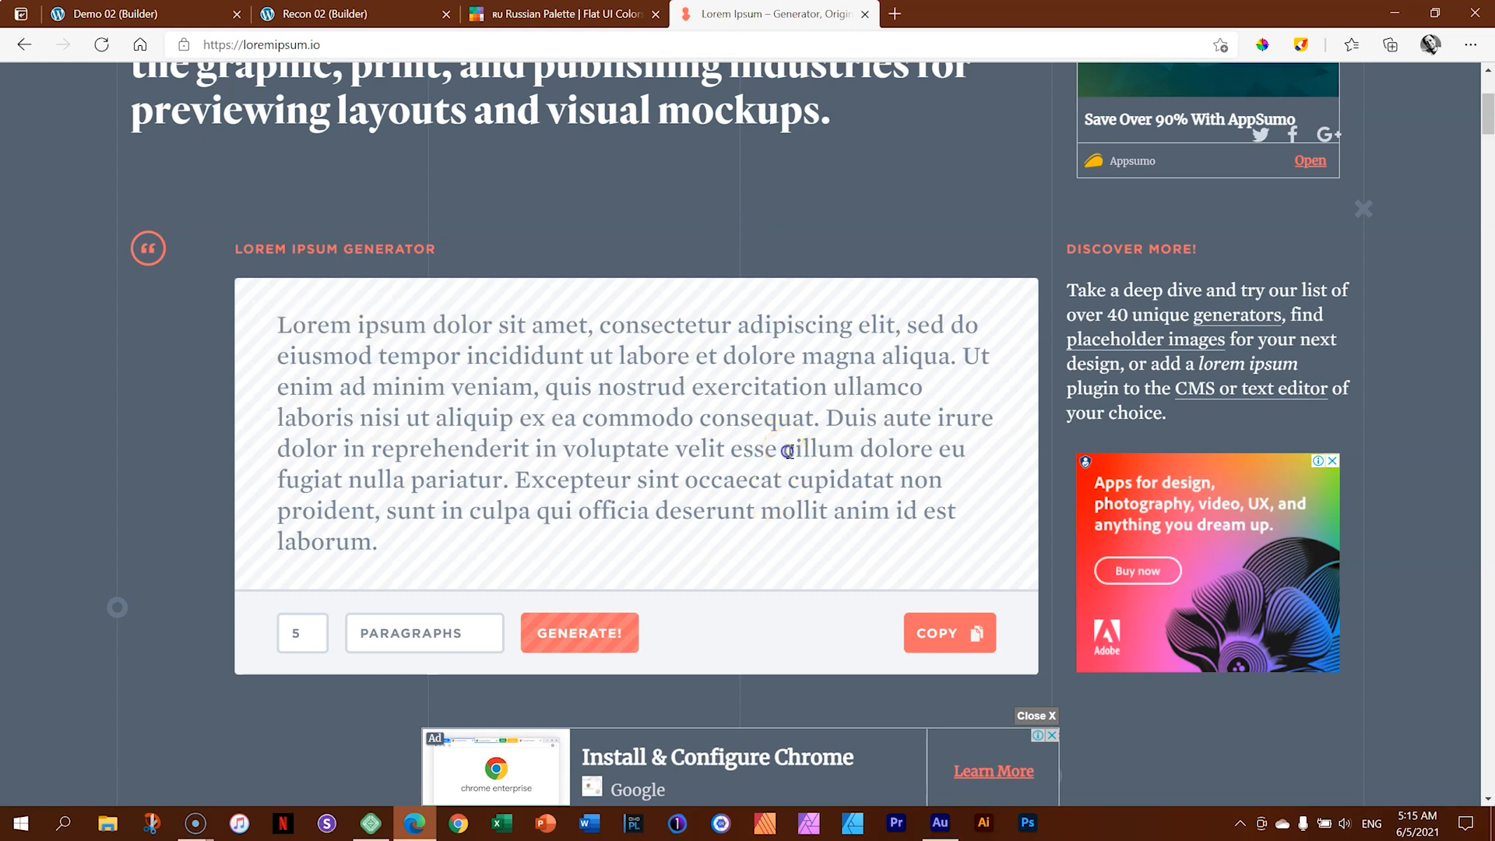
drag(865, 449, 503, 479)
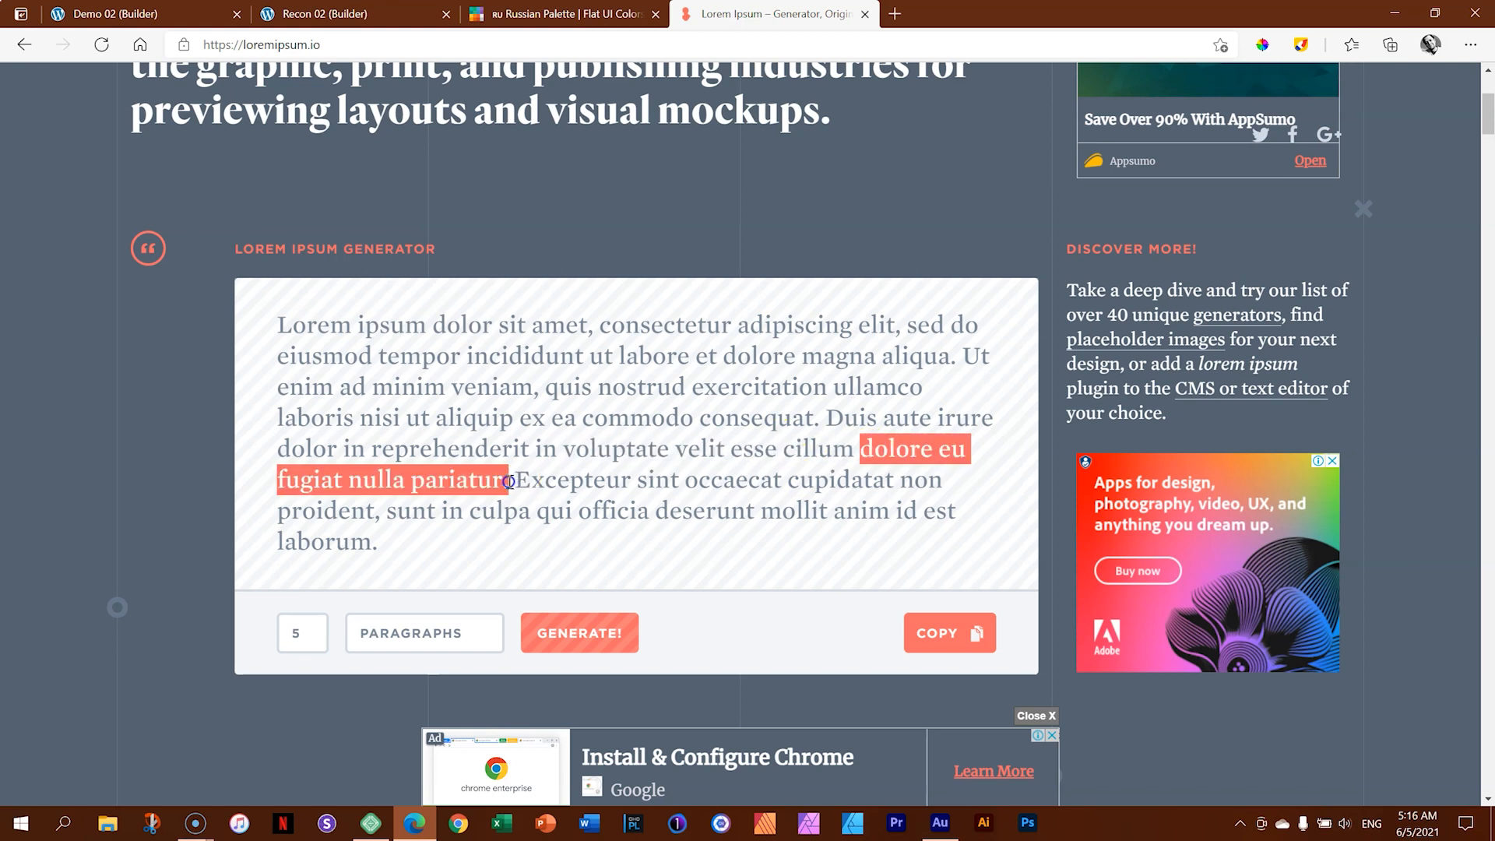
click(916, 473)
double_click(863, 448)
click(863, 447)
drag(863, 448, 481, 477)
right_click(489, 480)
click(517, 493)
click(400, 14)
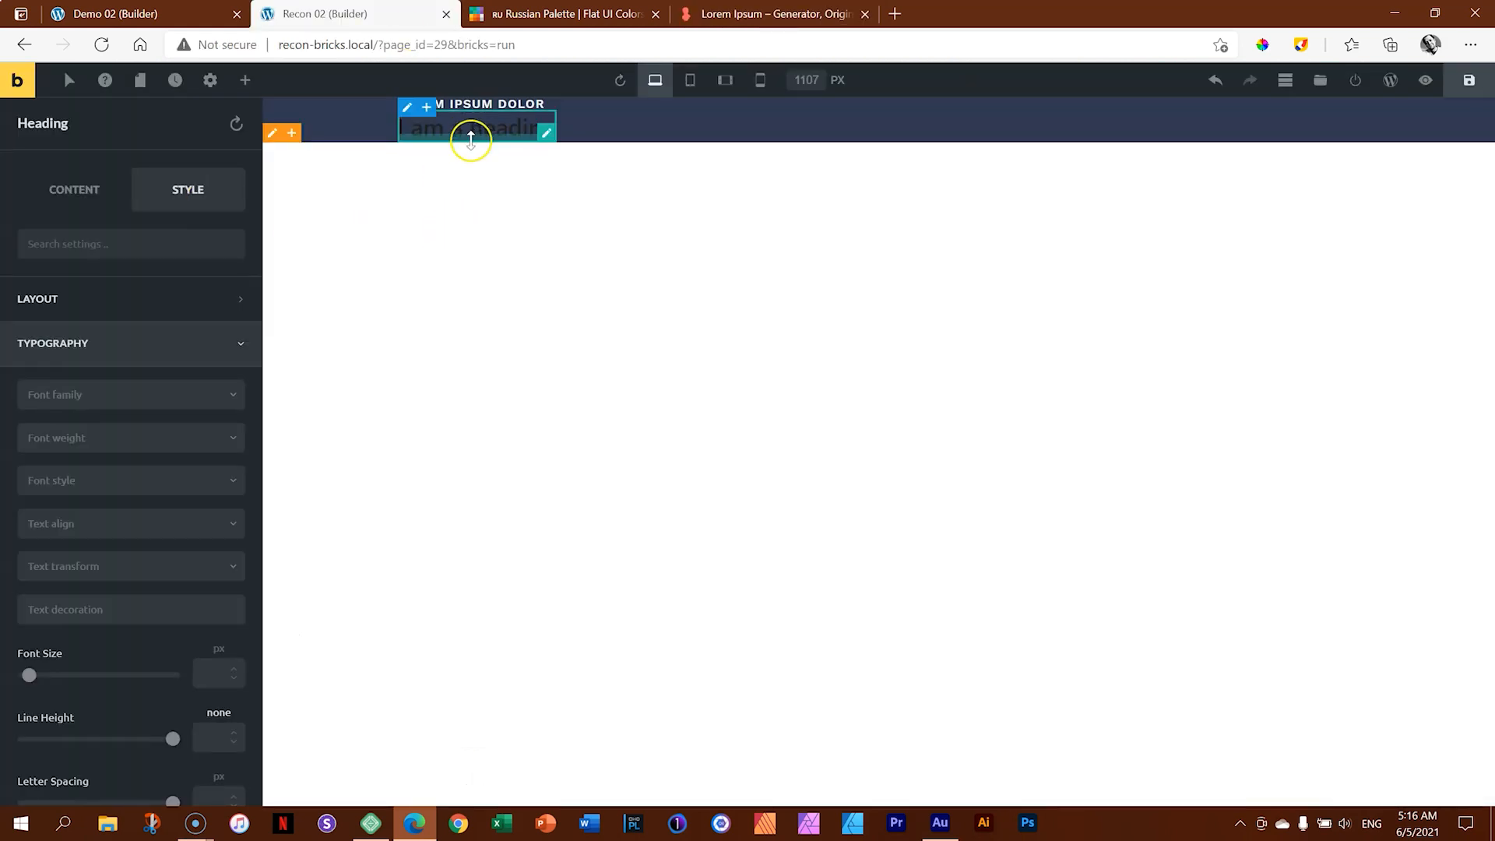
Step: Replace the second heading's text with the copied "dolore eu fugiat nulla pariatur." and set its tag to H2
click(543, 129)
click(75, 193)
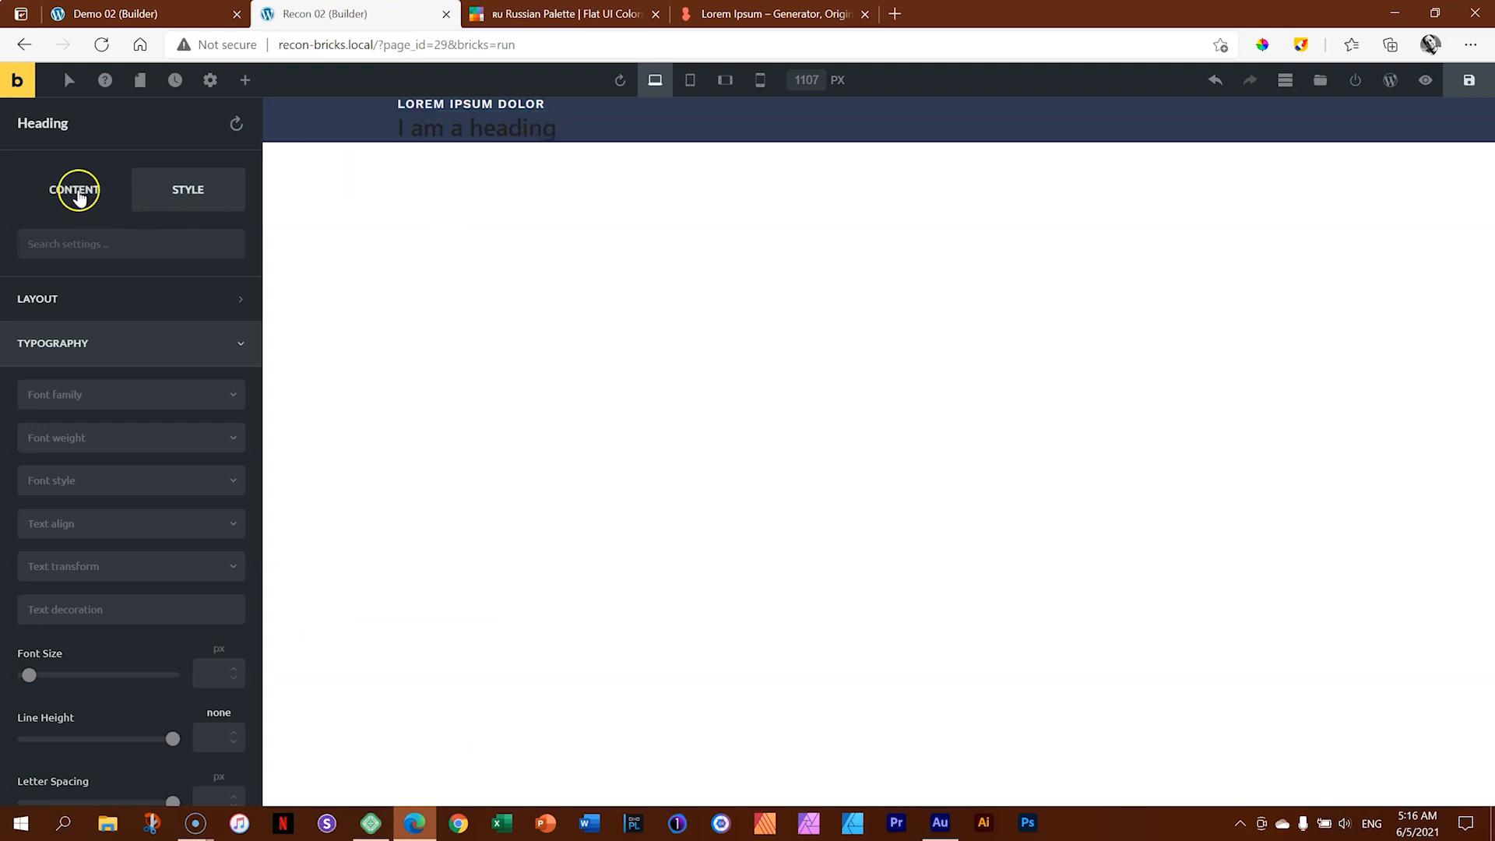
click(114, 309)
drag(114, 308, 10, 315)
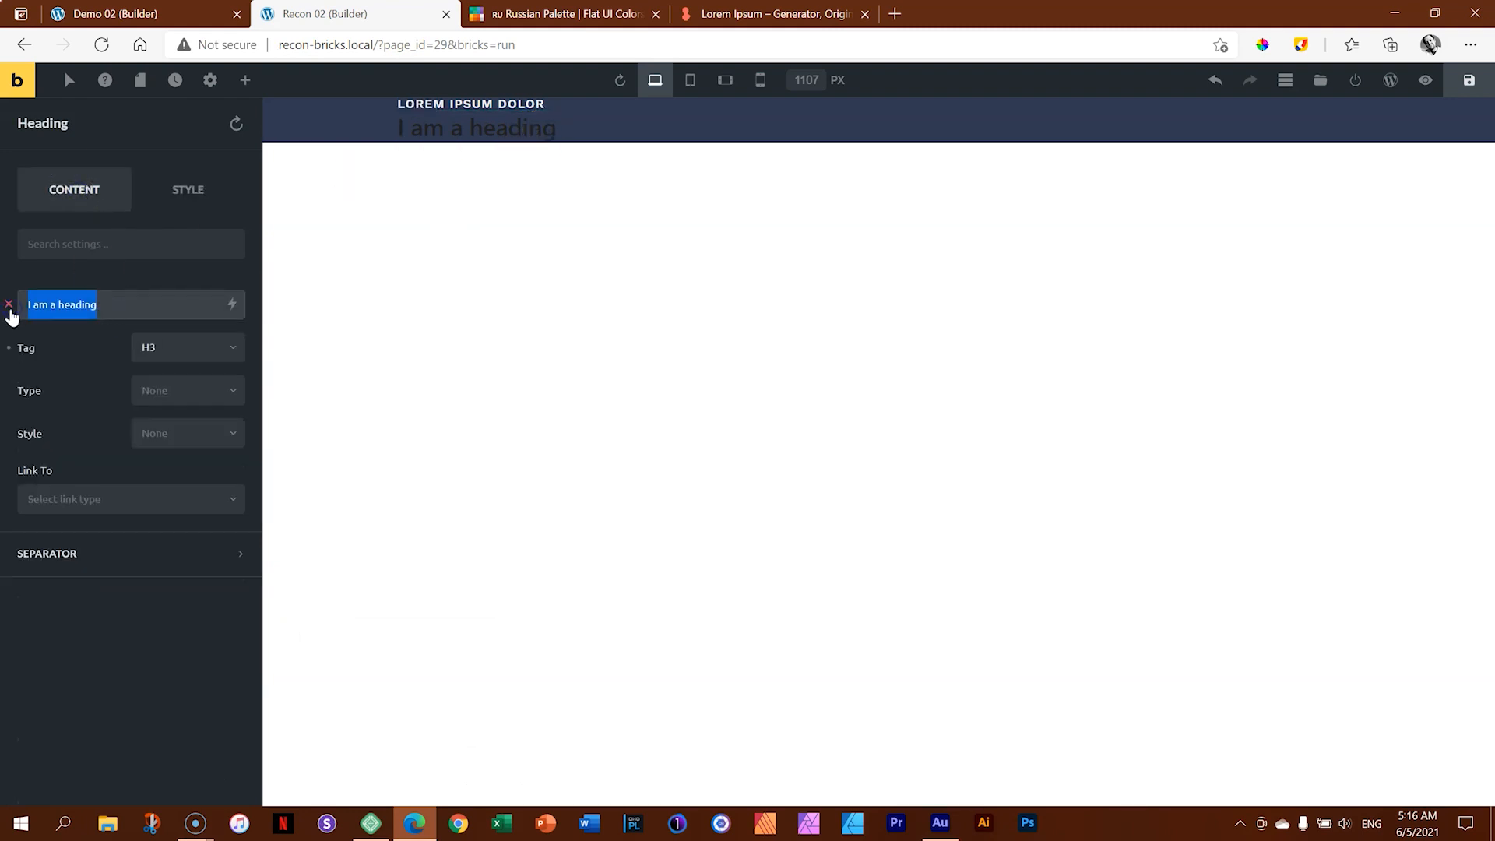
key(ctrl+v)
click(172, 347)
click(164, 402)
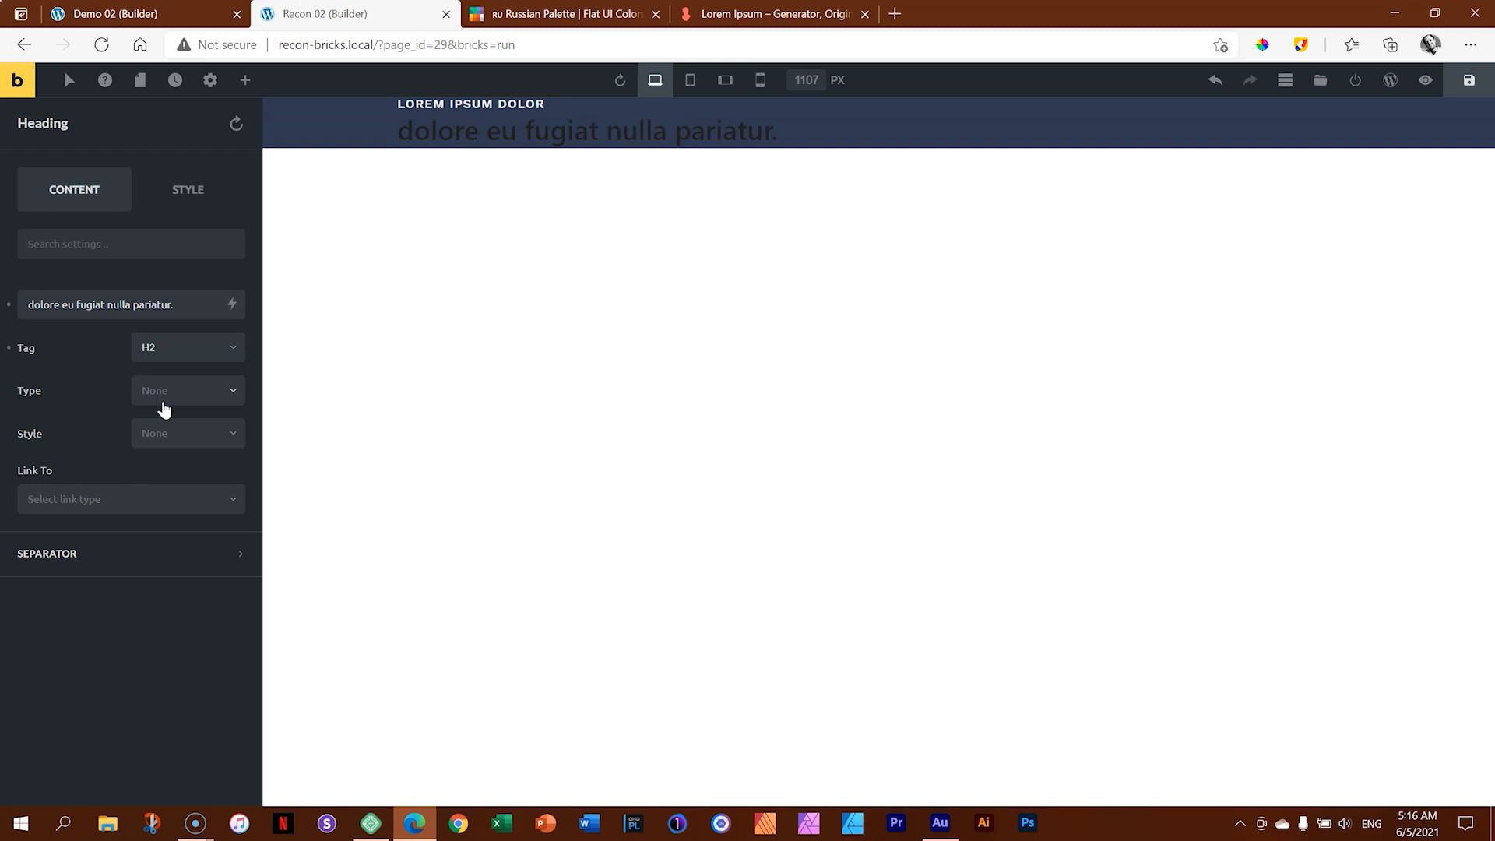
Step: Set the second heading's text colour to the near-white #f5f5f5 from the Default palette
click(201, 200)
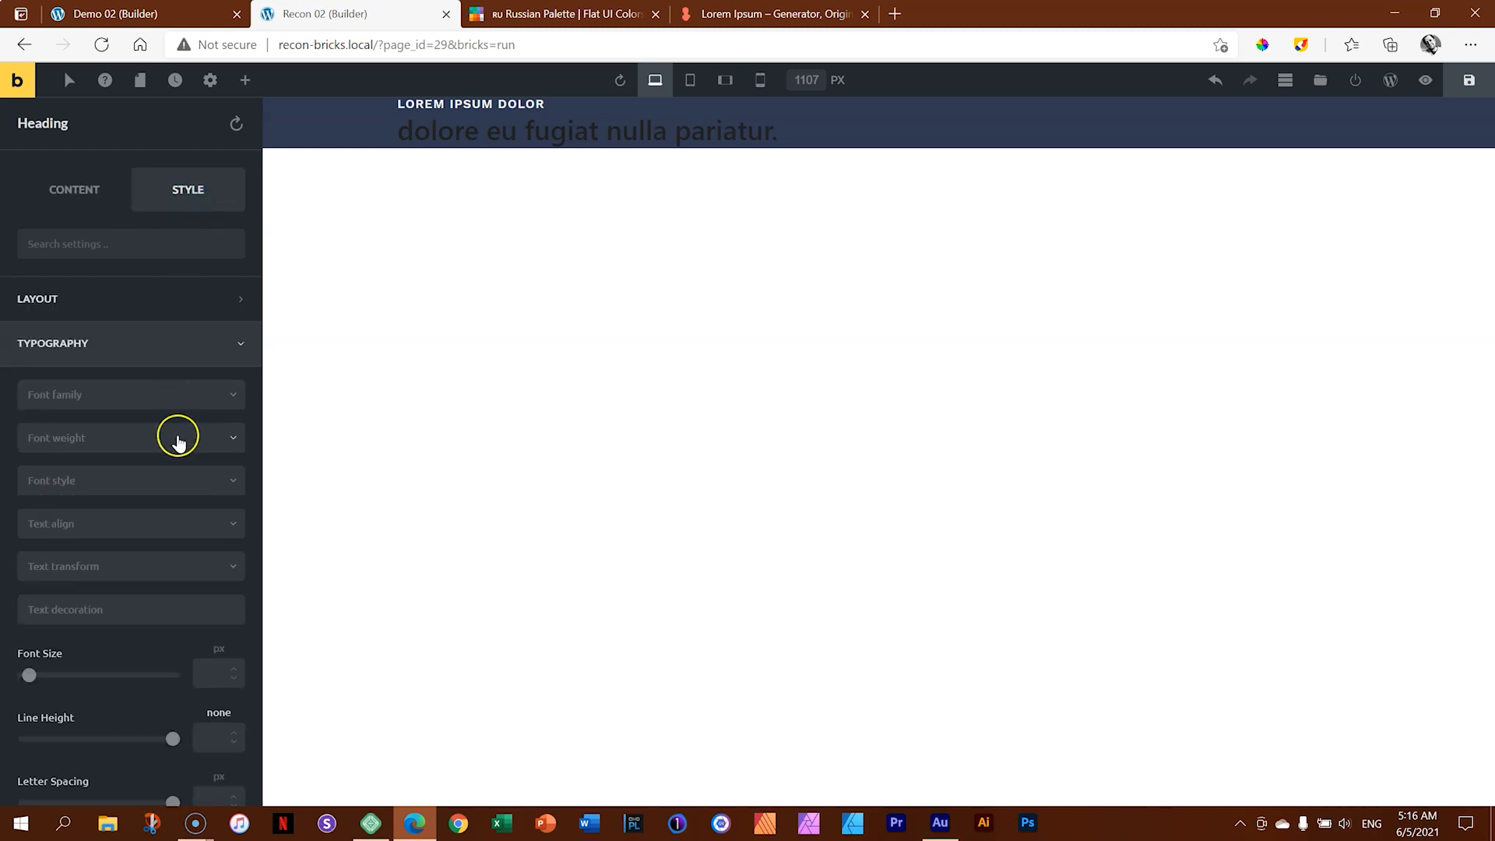
scroll(176, 436, down, 5)
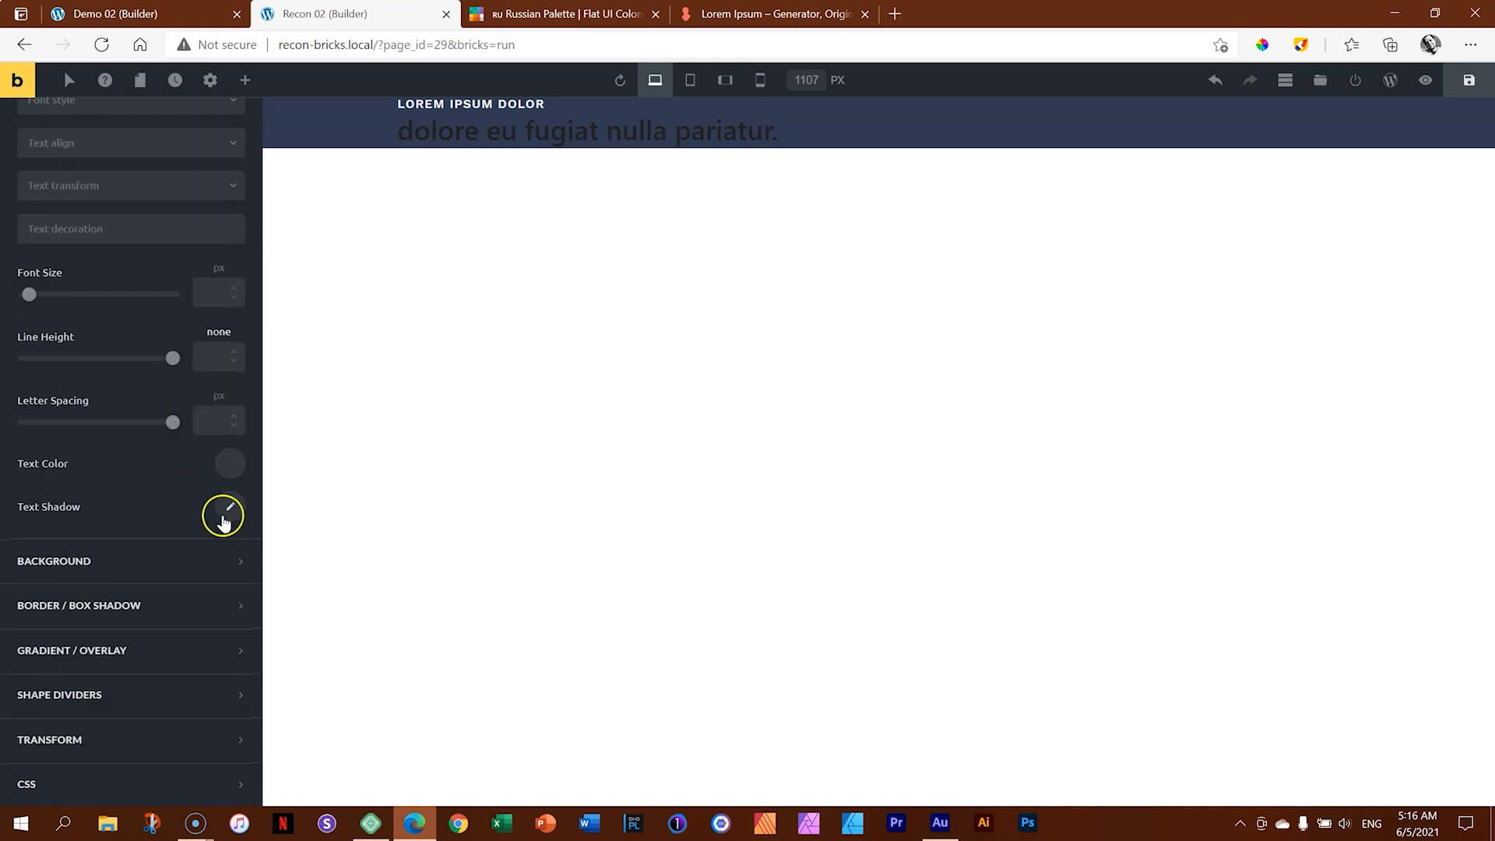
click(237, 464)
scroll(120, 592, down, 2)
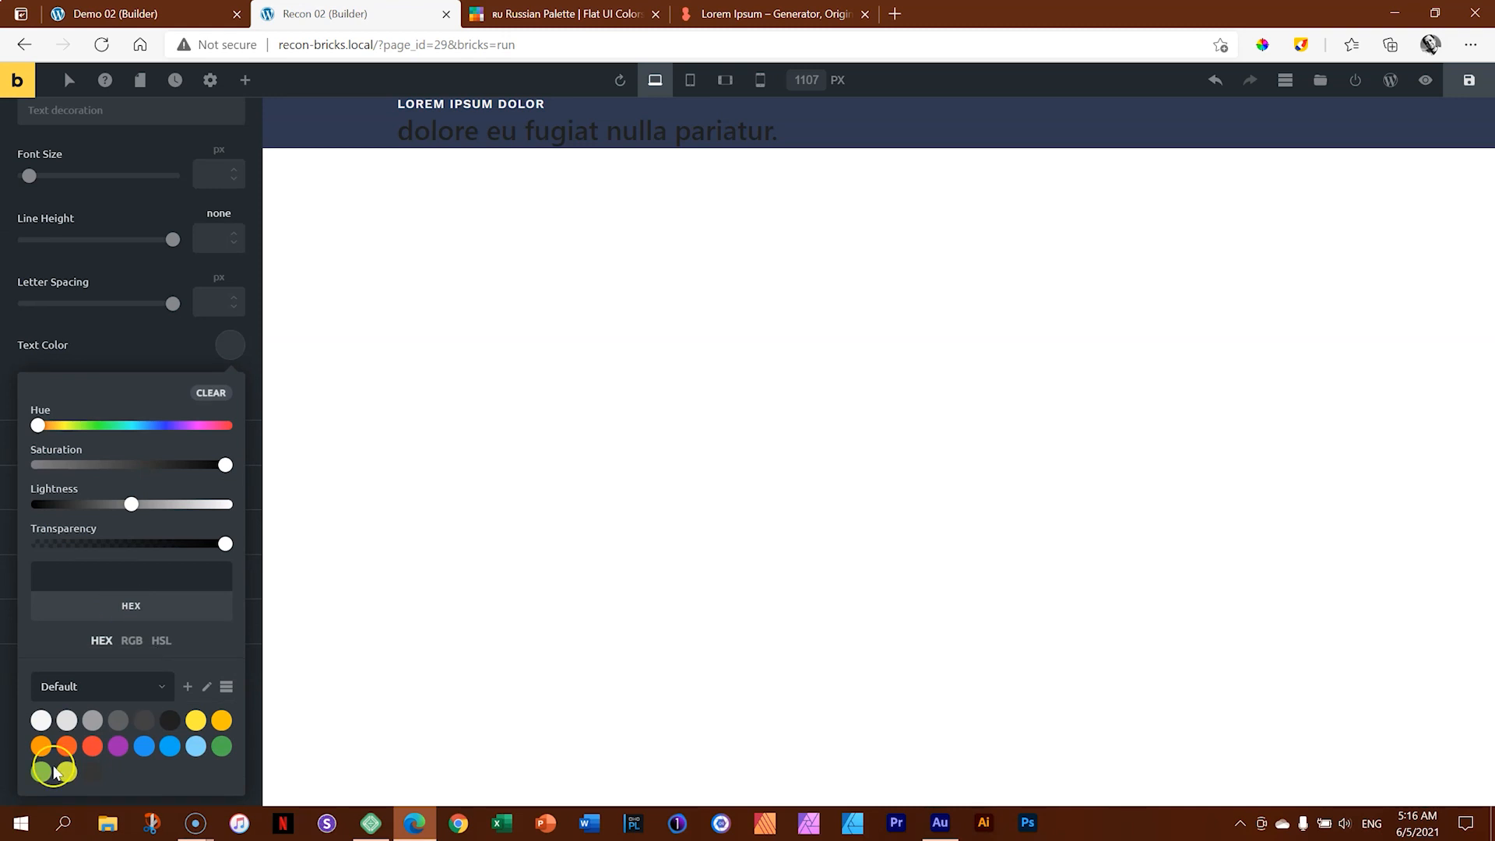
click(43, 720)
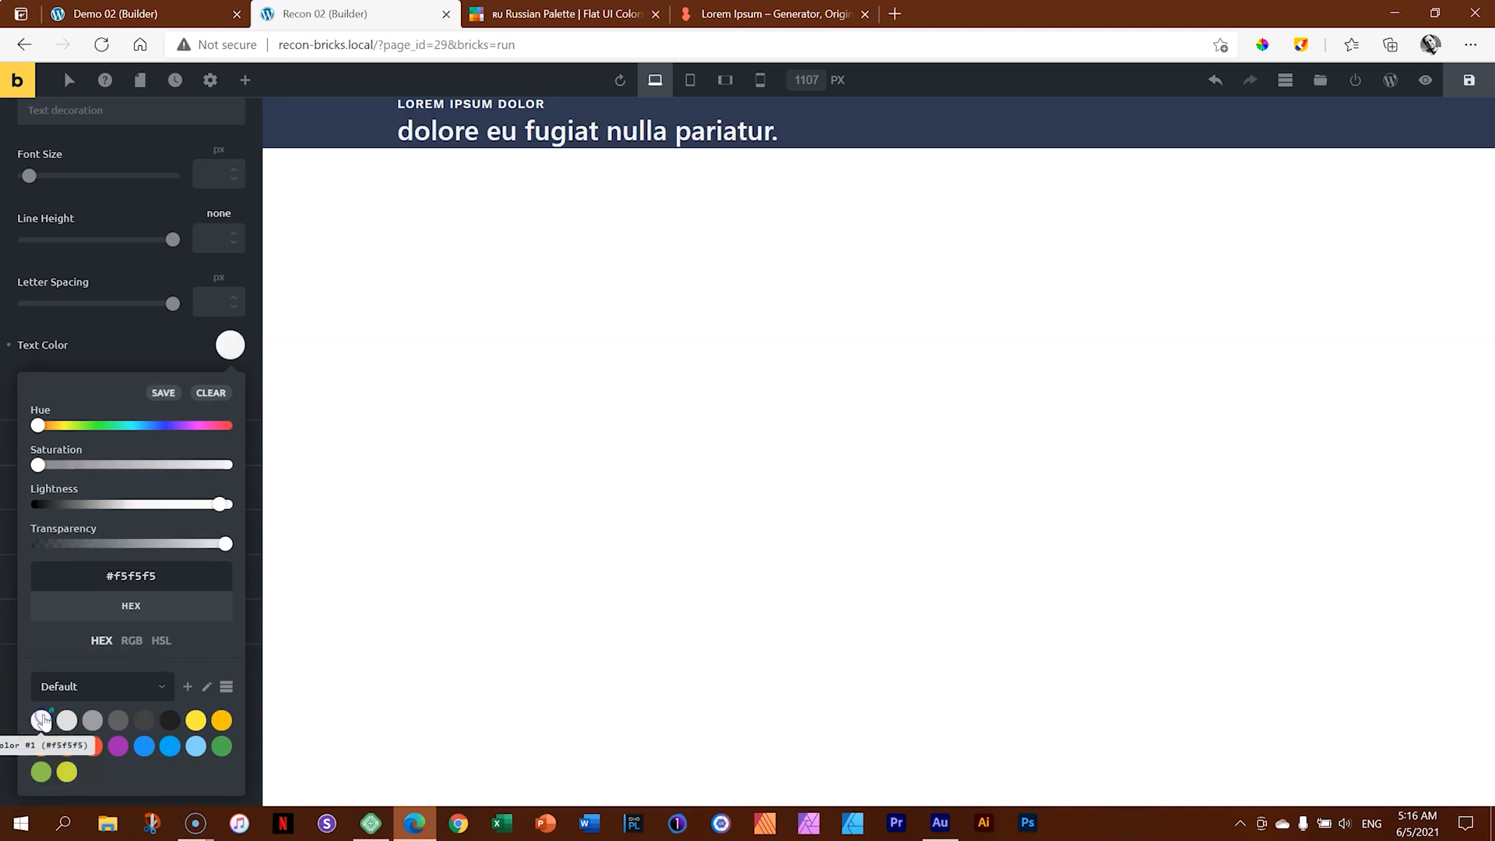
click(230, 345)
Step: Set the second heading's font family to Work Sans with a font weight of 400
scroll(218, 429, up, 5)
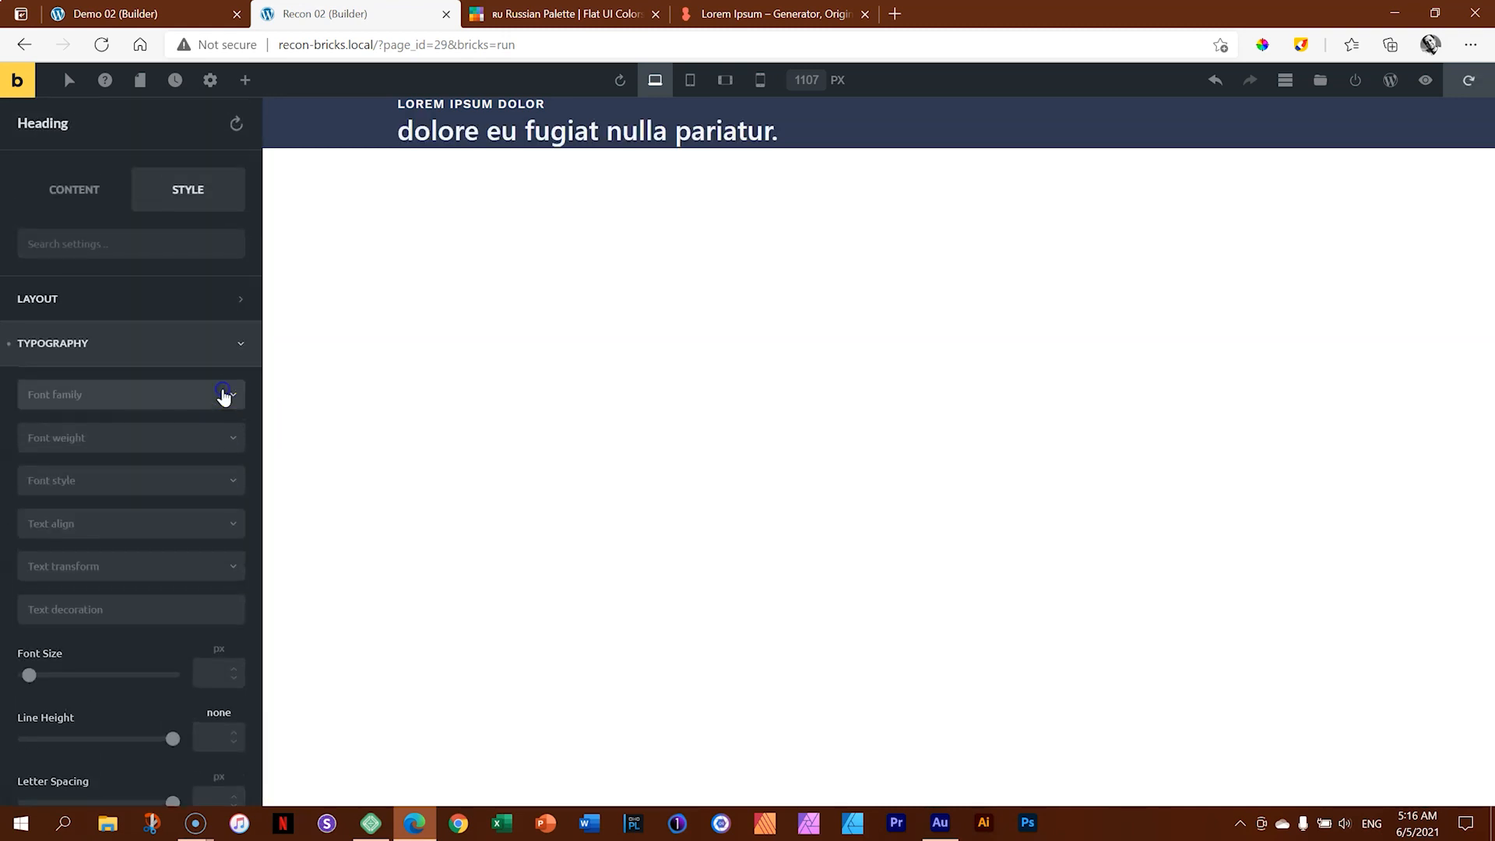
click(224, 395)
text(work sans)
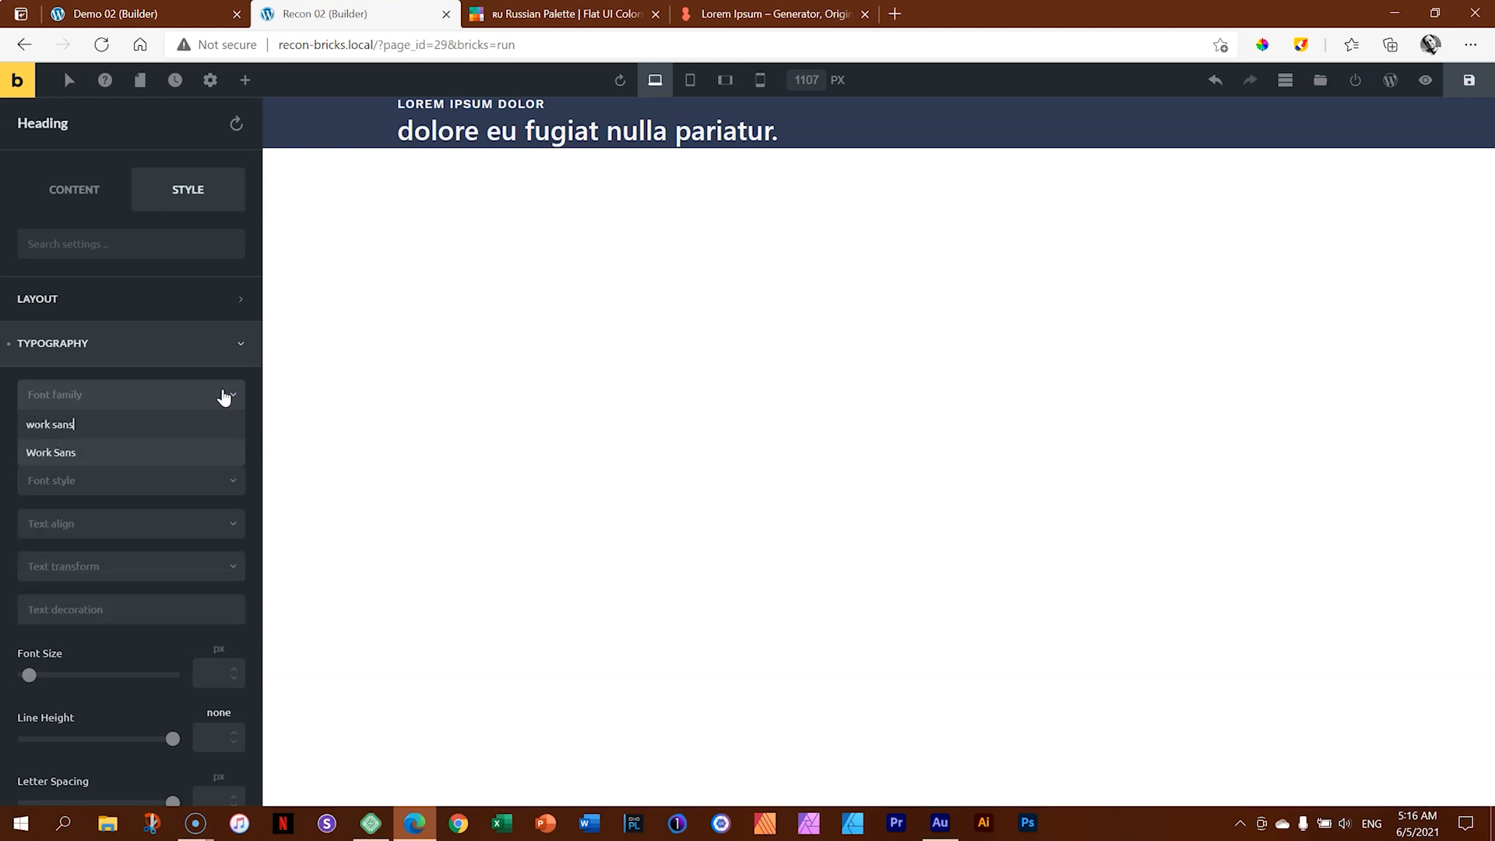
click(154, 450)
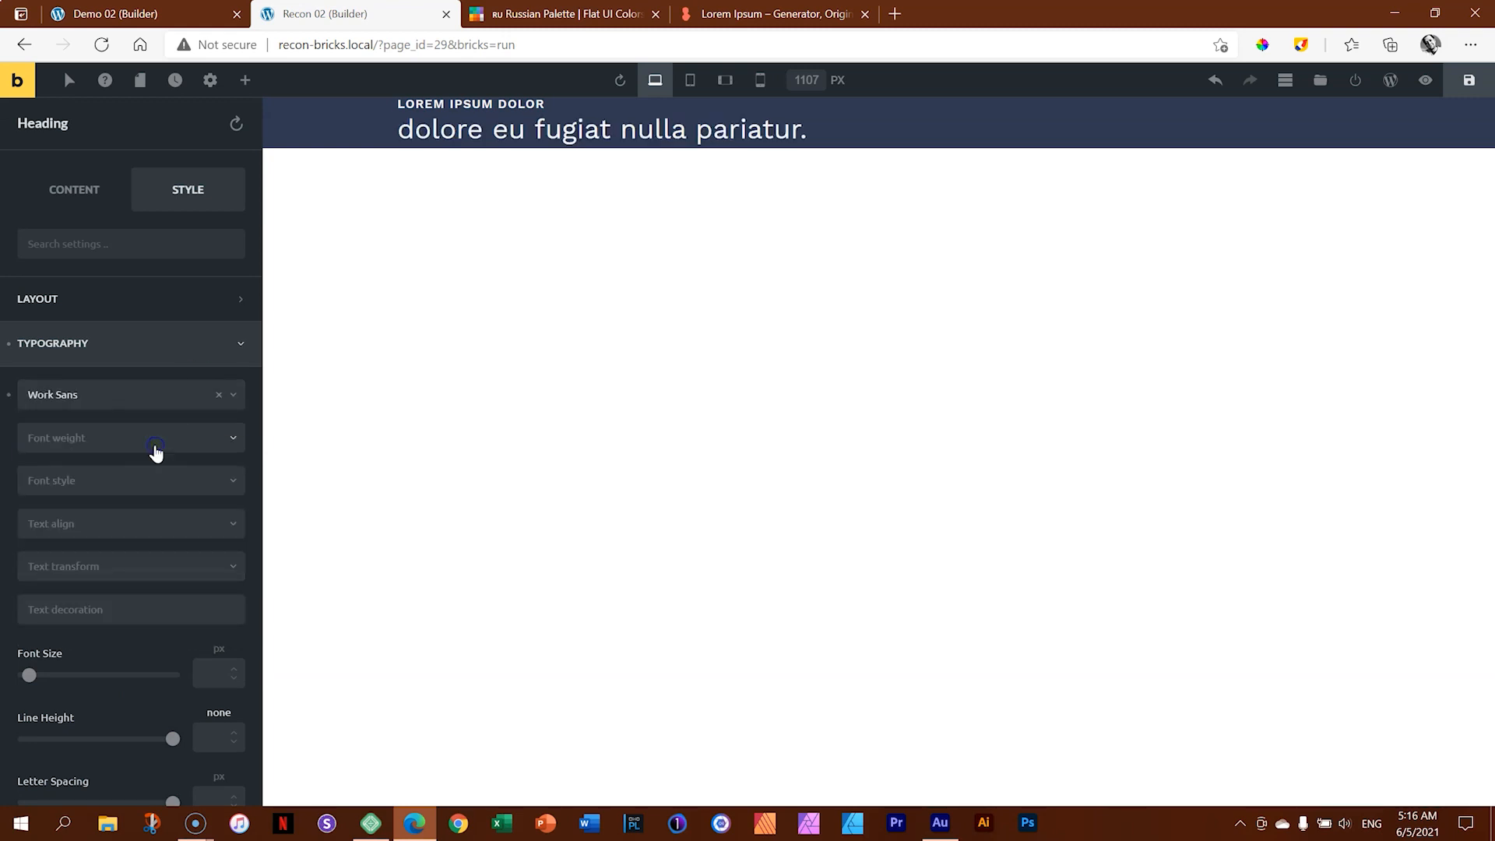
click(159, 445)
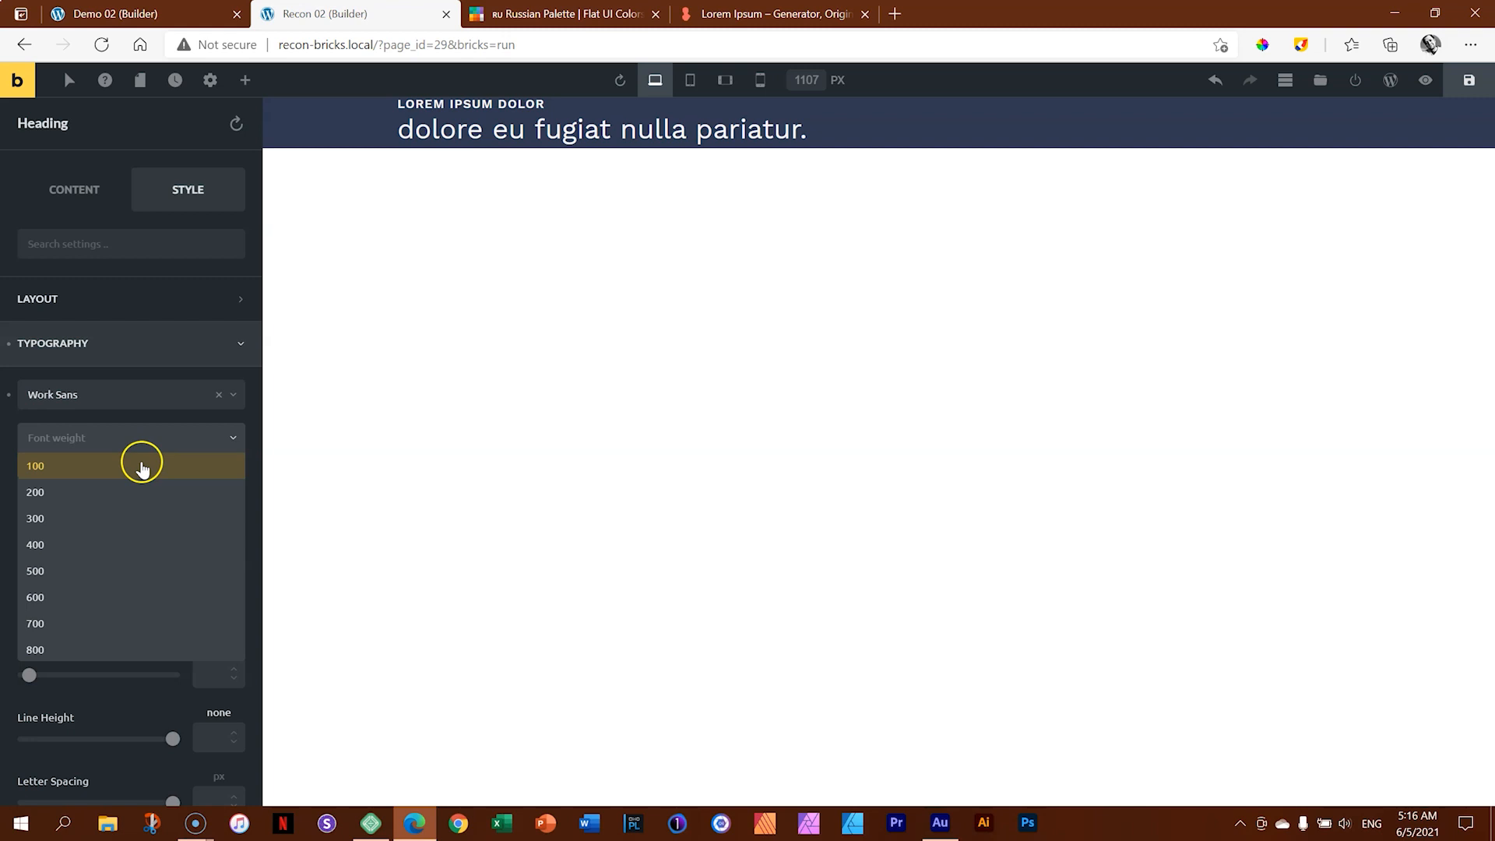
click(101, 543)
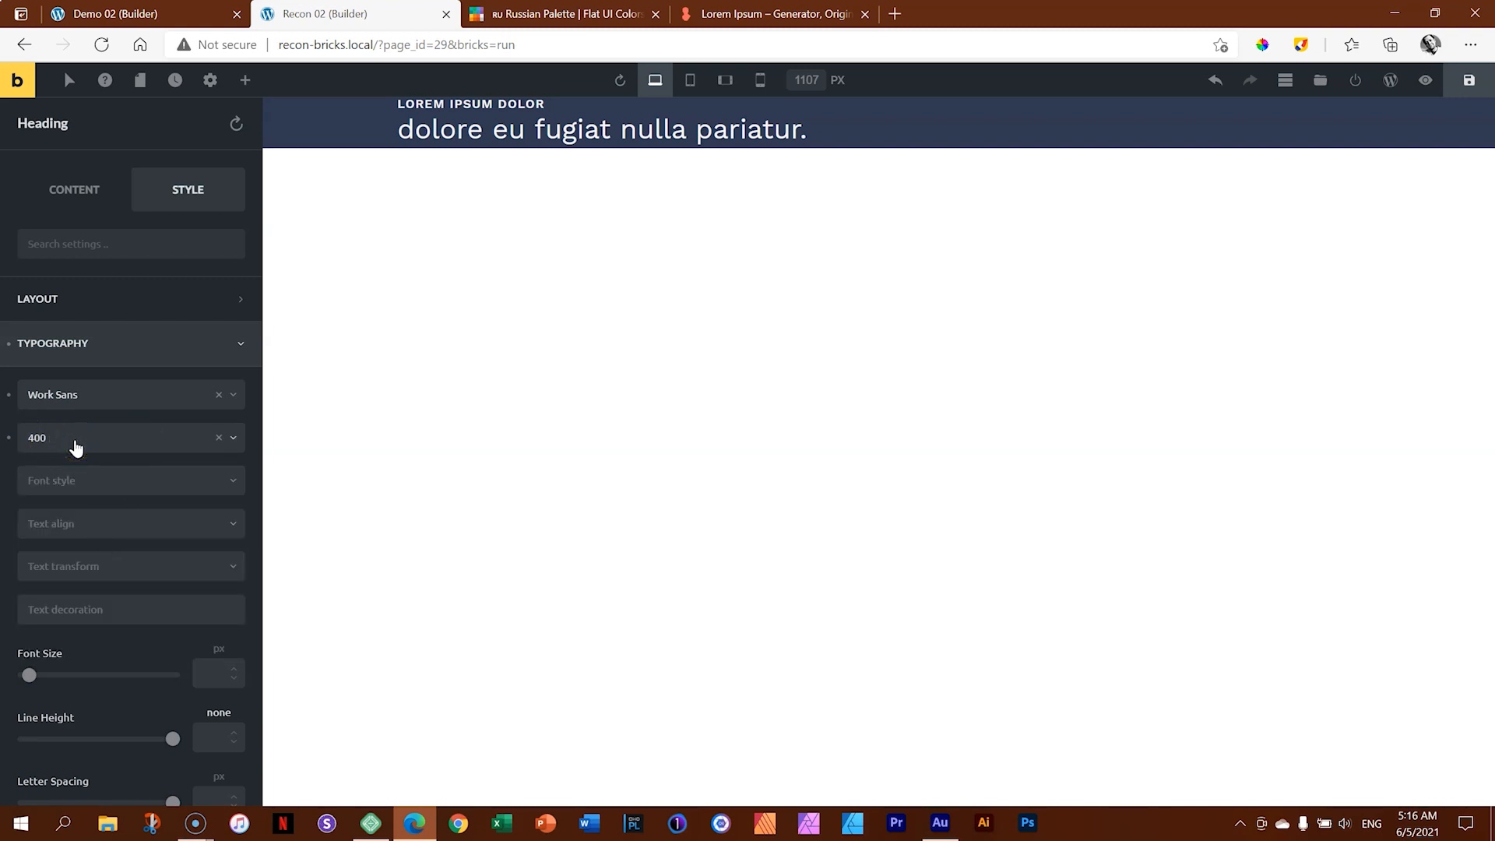
Step: Transform the second heading's text to uppercase, set its font size to 40 px and save the page
click(103, 568)
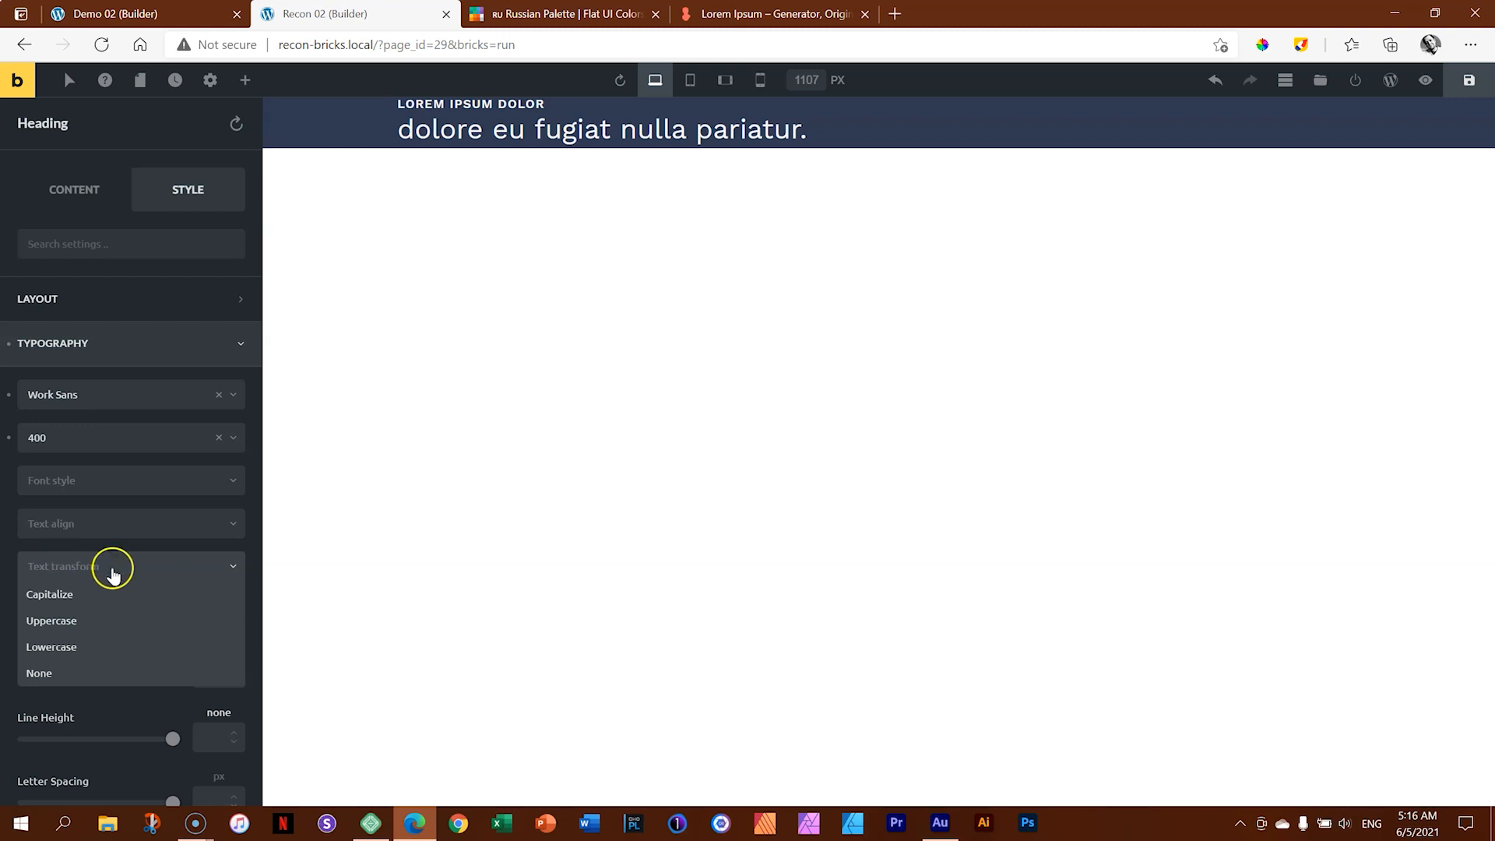
click(54, 623)
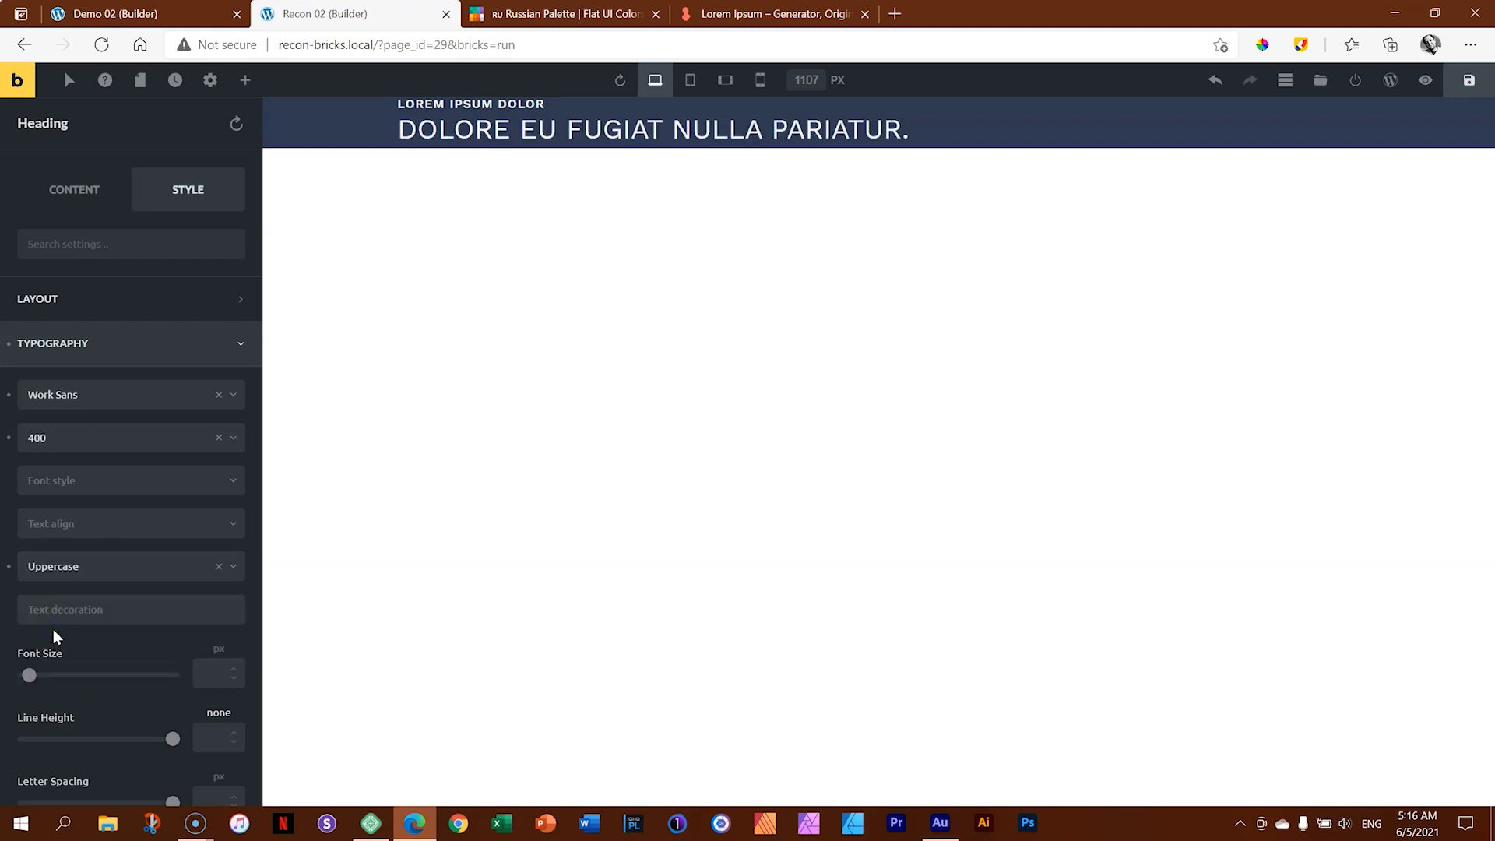
click(86, 438)
click(87, 440)
scroll(249, 356, down, 2)
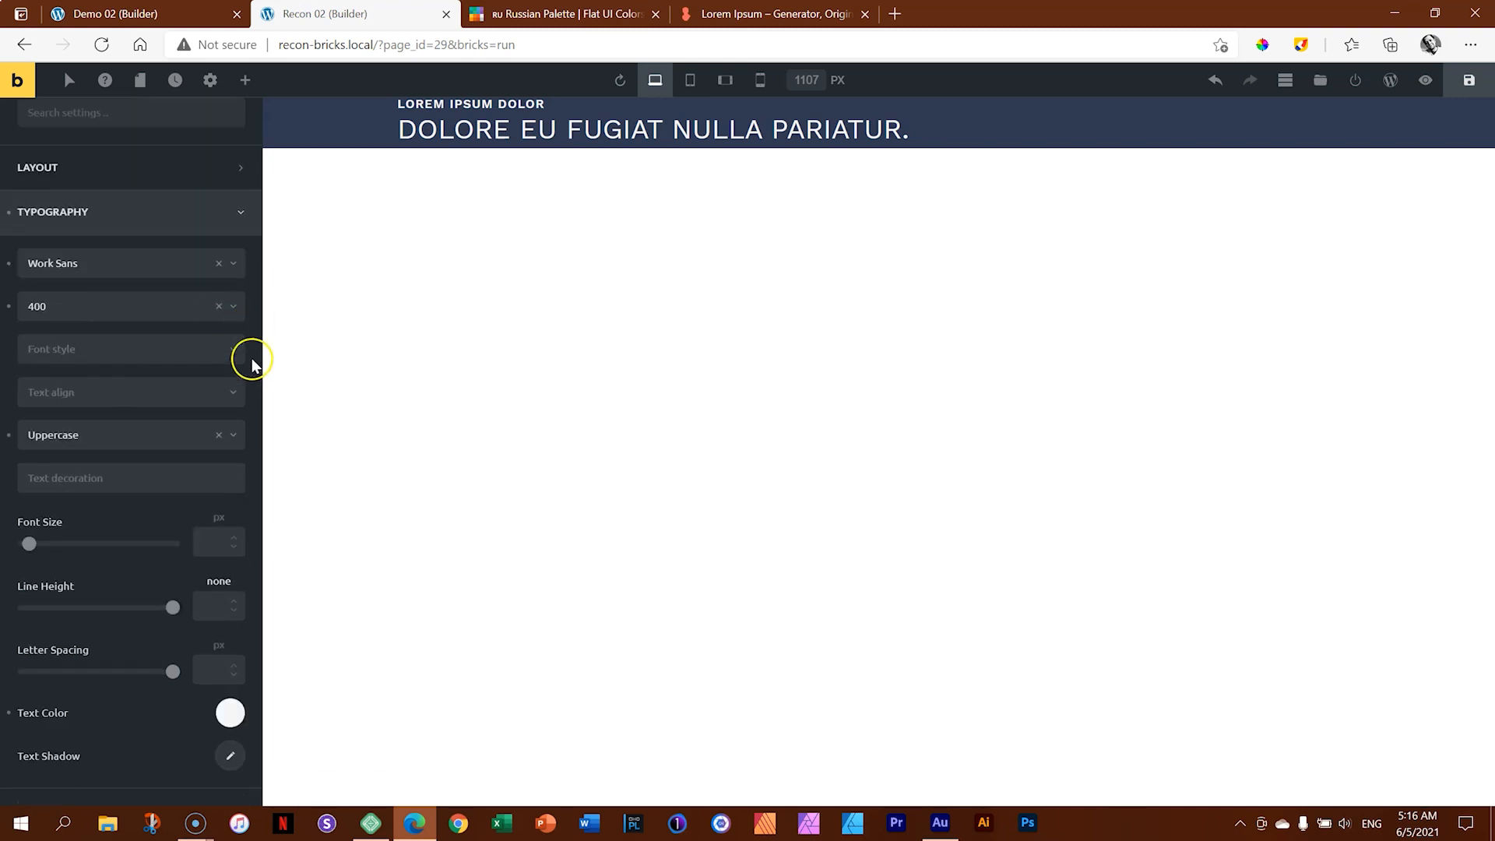
click(206, 535)
text(40)
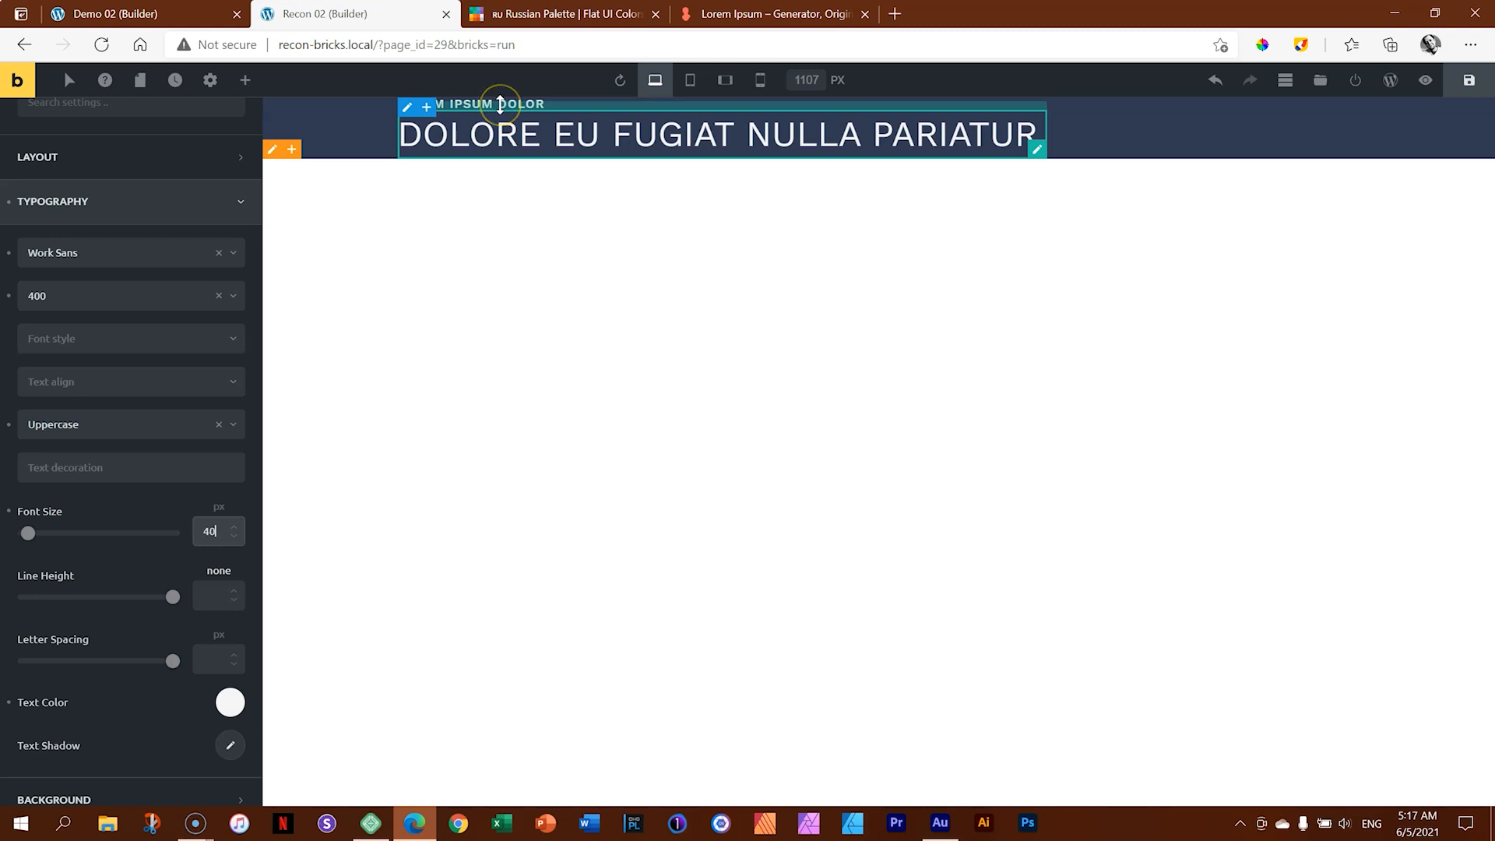
key(ctrl+s)
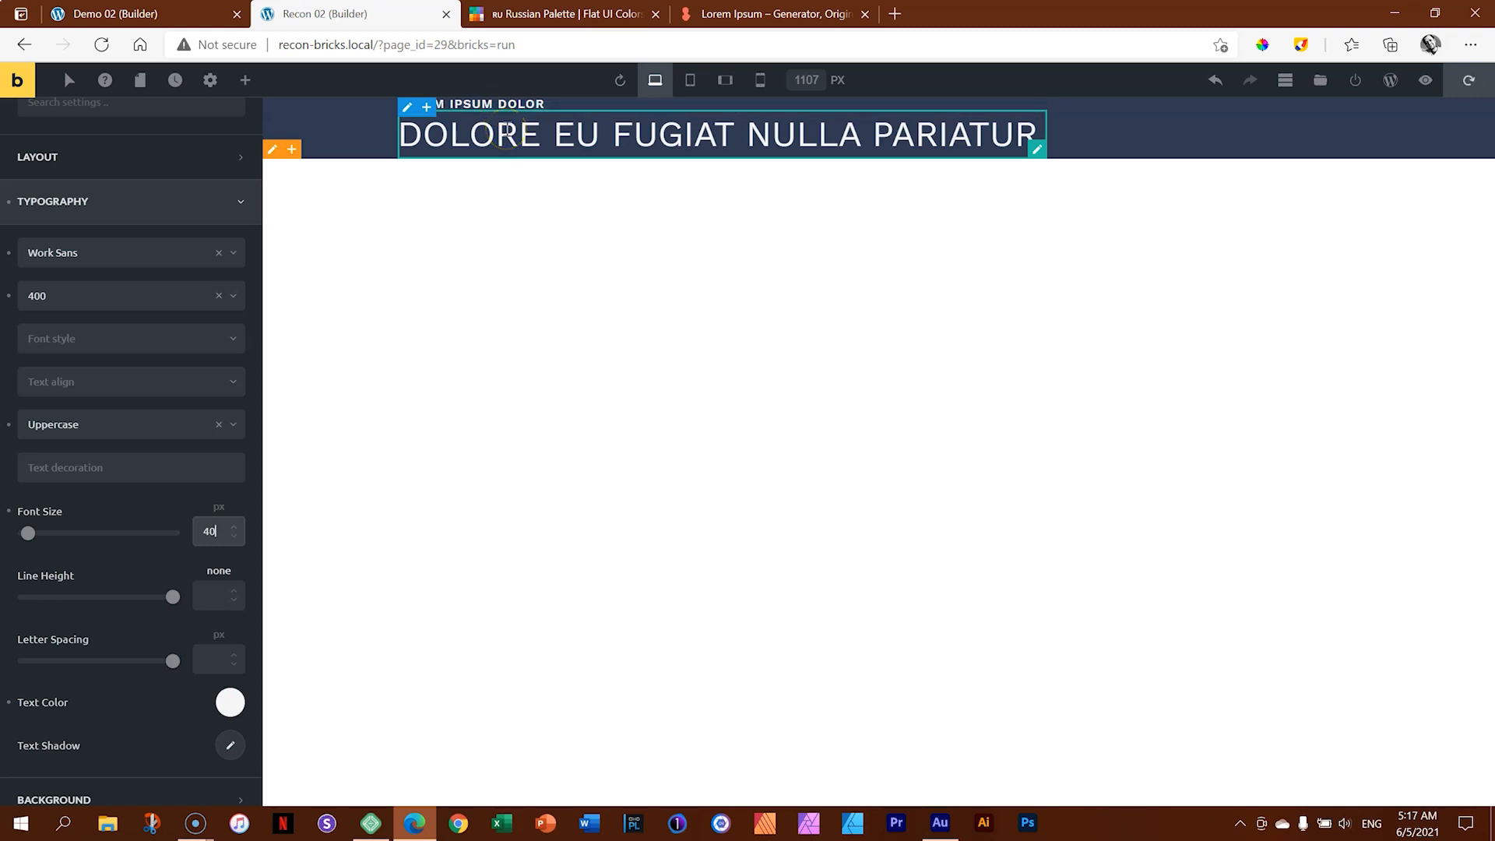
Step: Try letter spacings of -1 px and 2 px on the second heading before entering -2
click(502, 132)
click(208, 659)
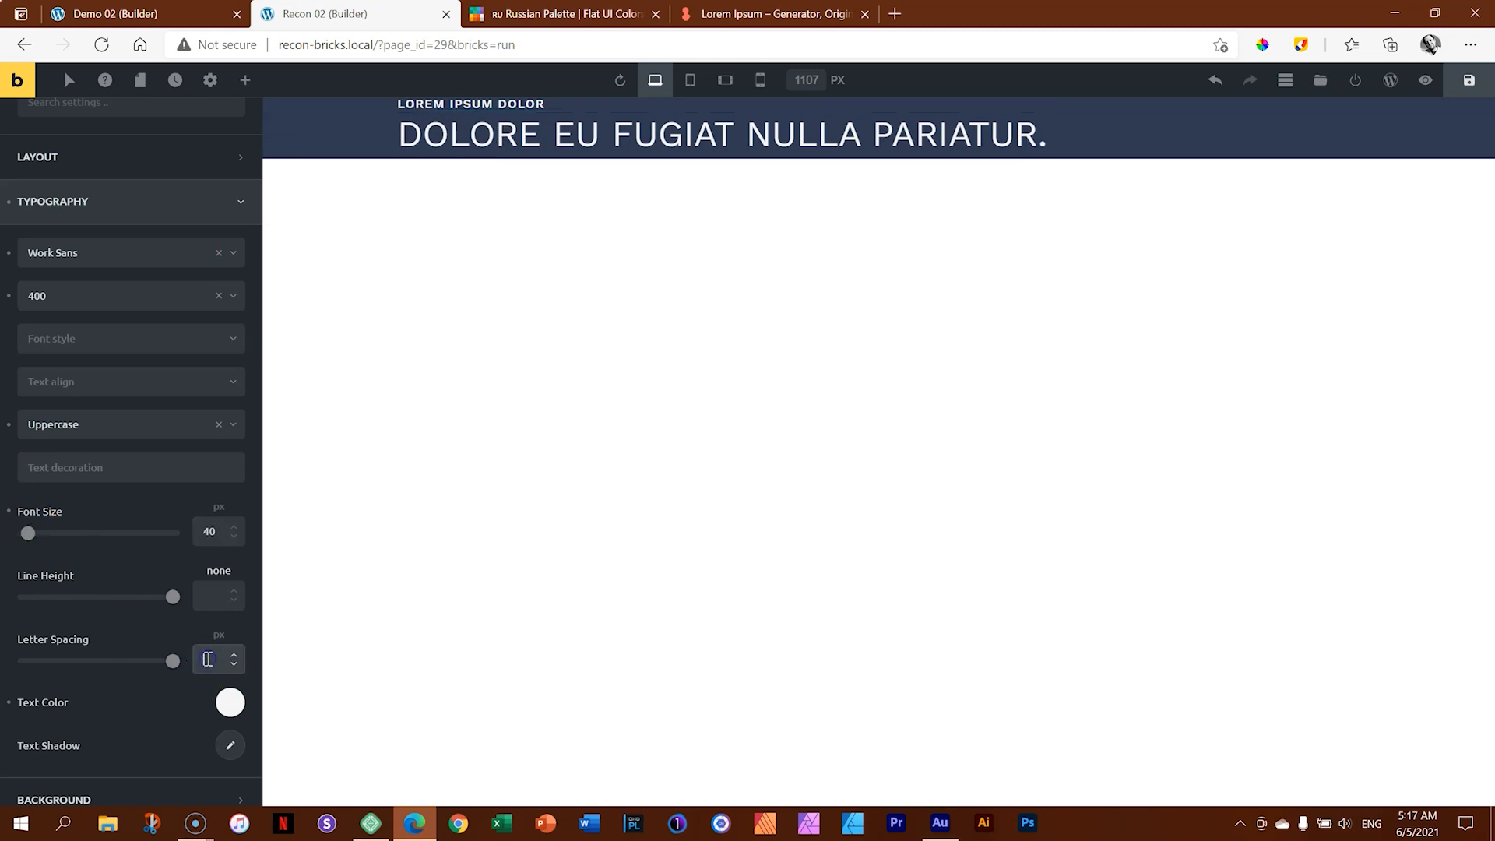
text(-1)
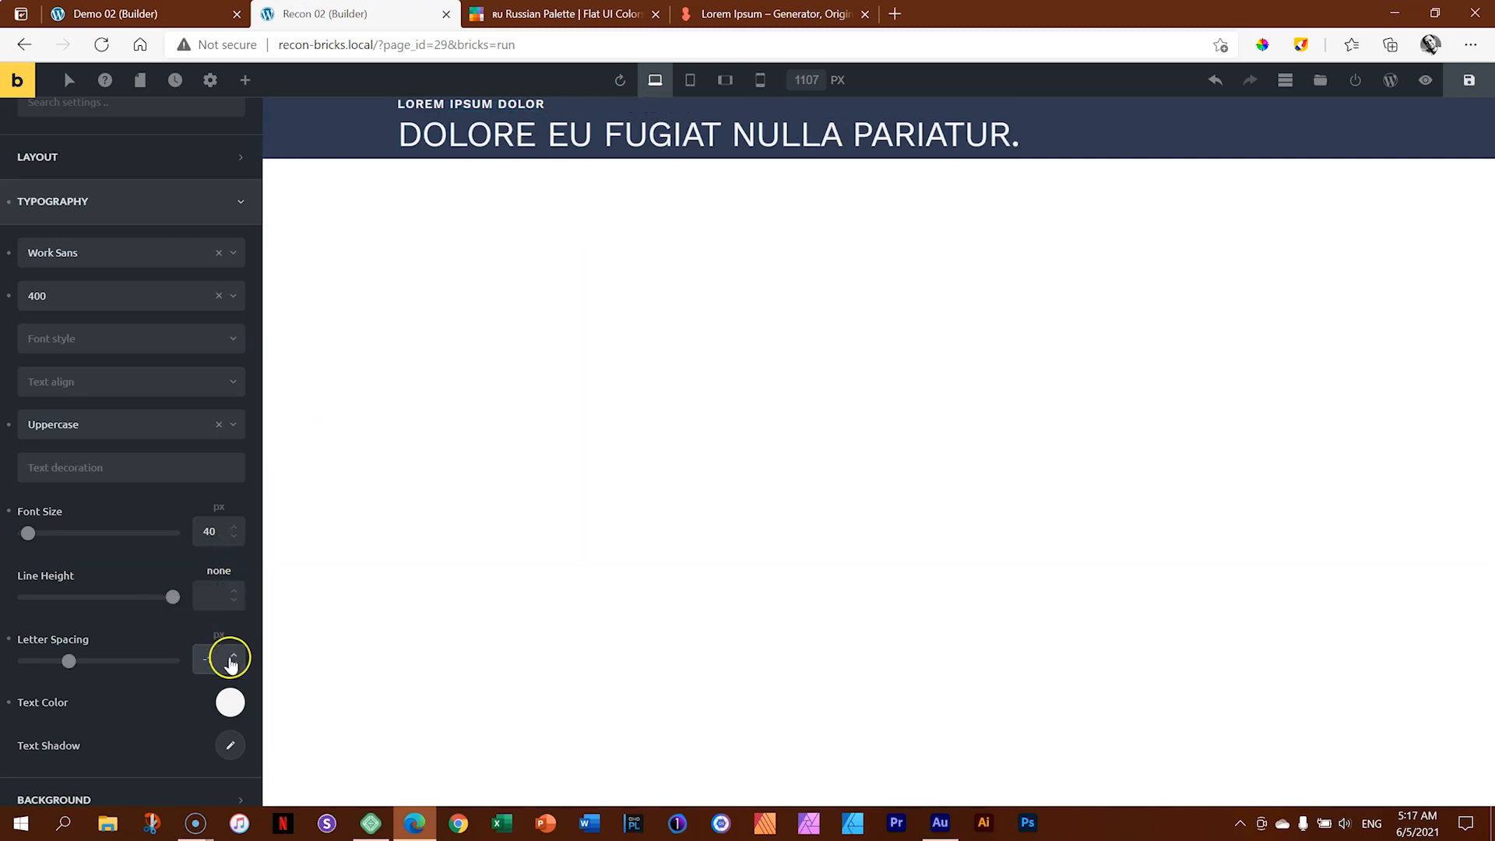
key(BackSpace)
key(BackSpace)
text(2)
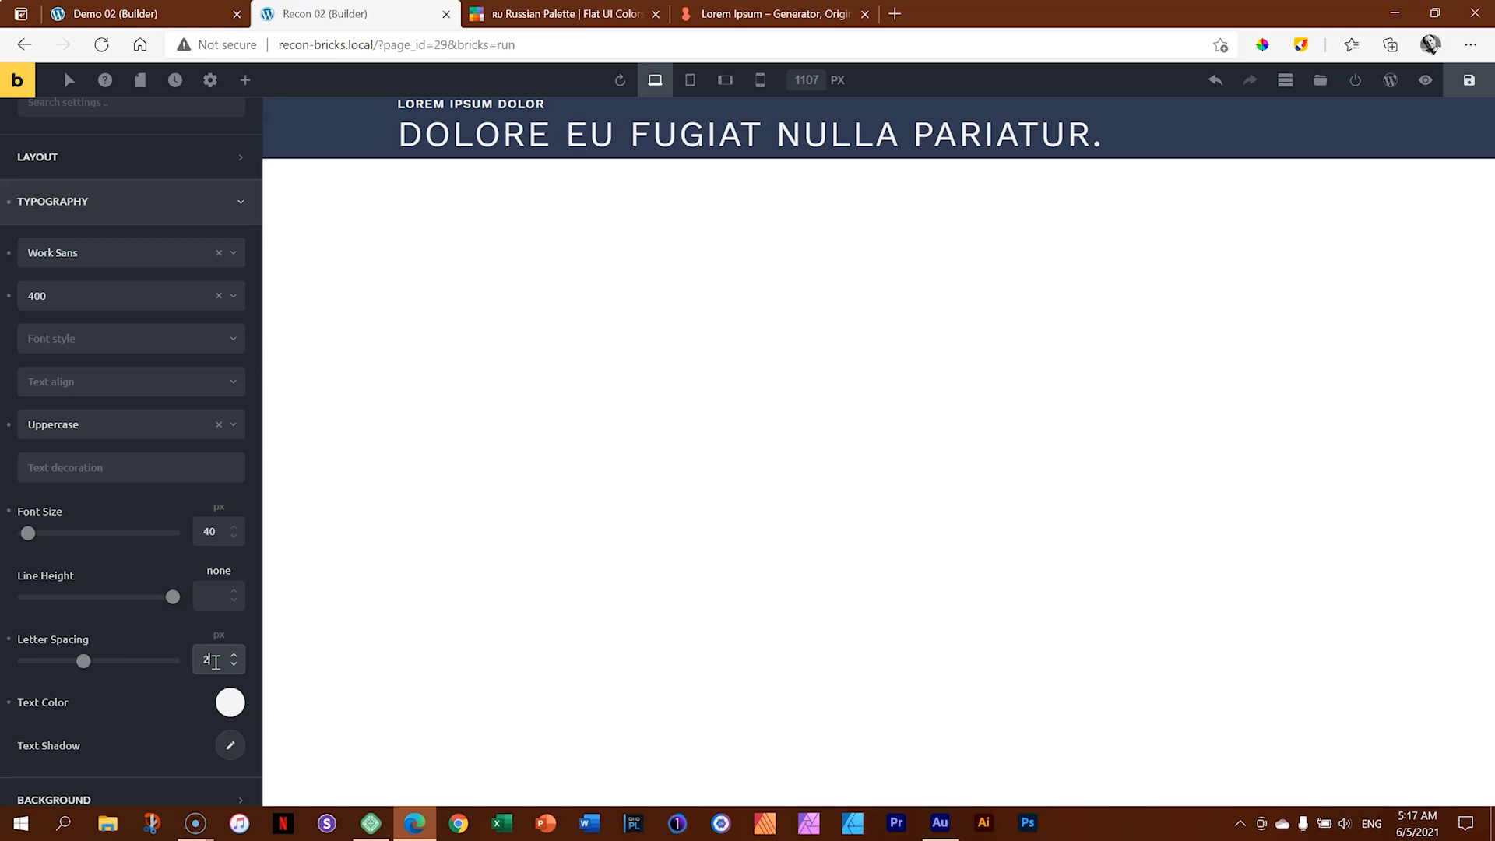
click(216, 662)
key(BackSpace)
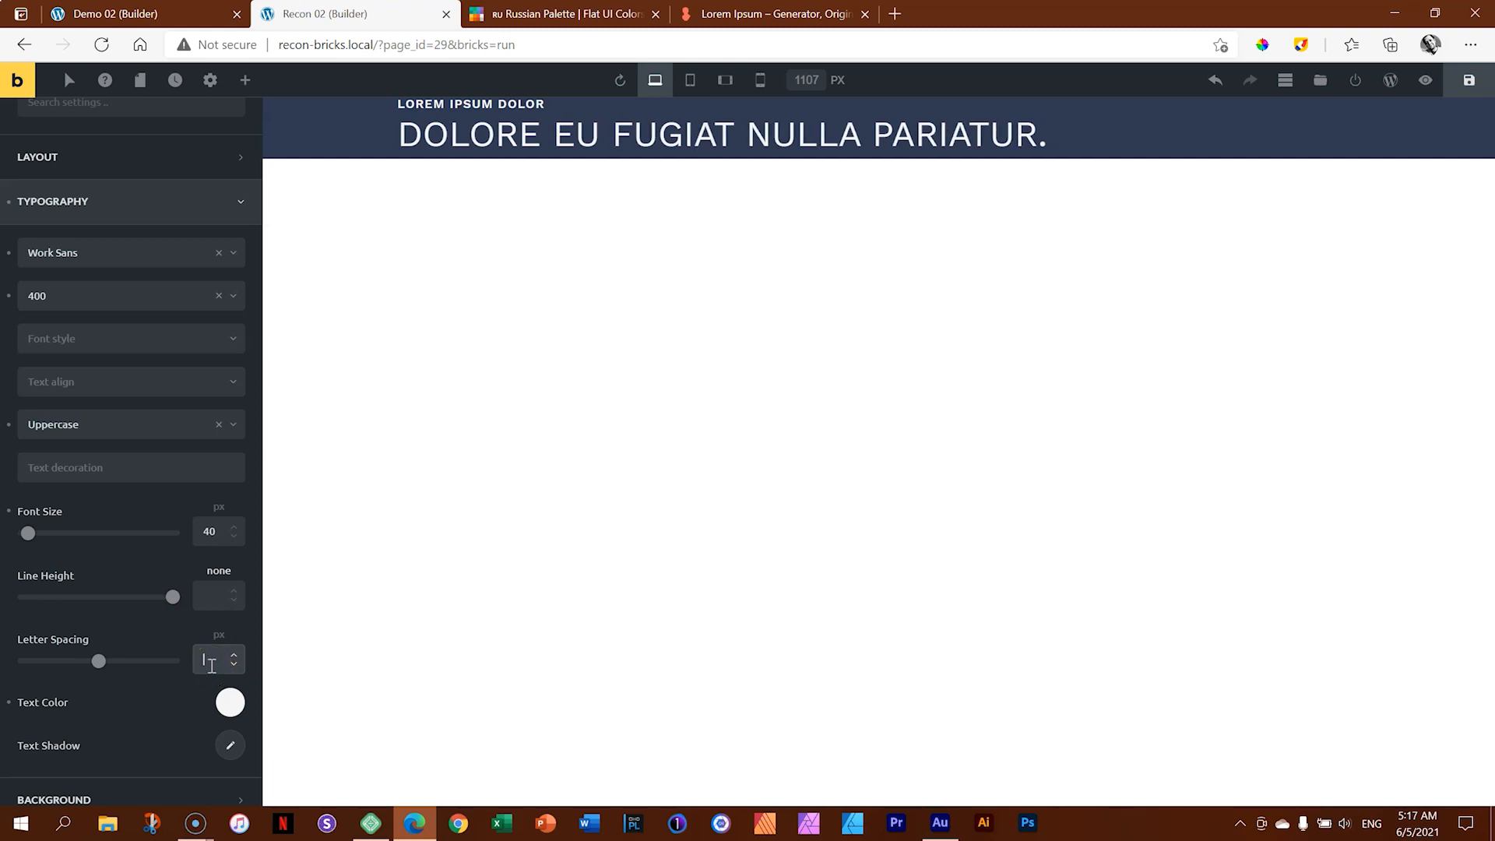
text(-2)
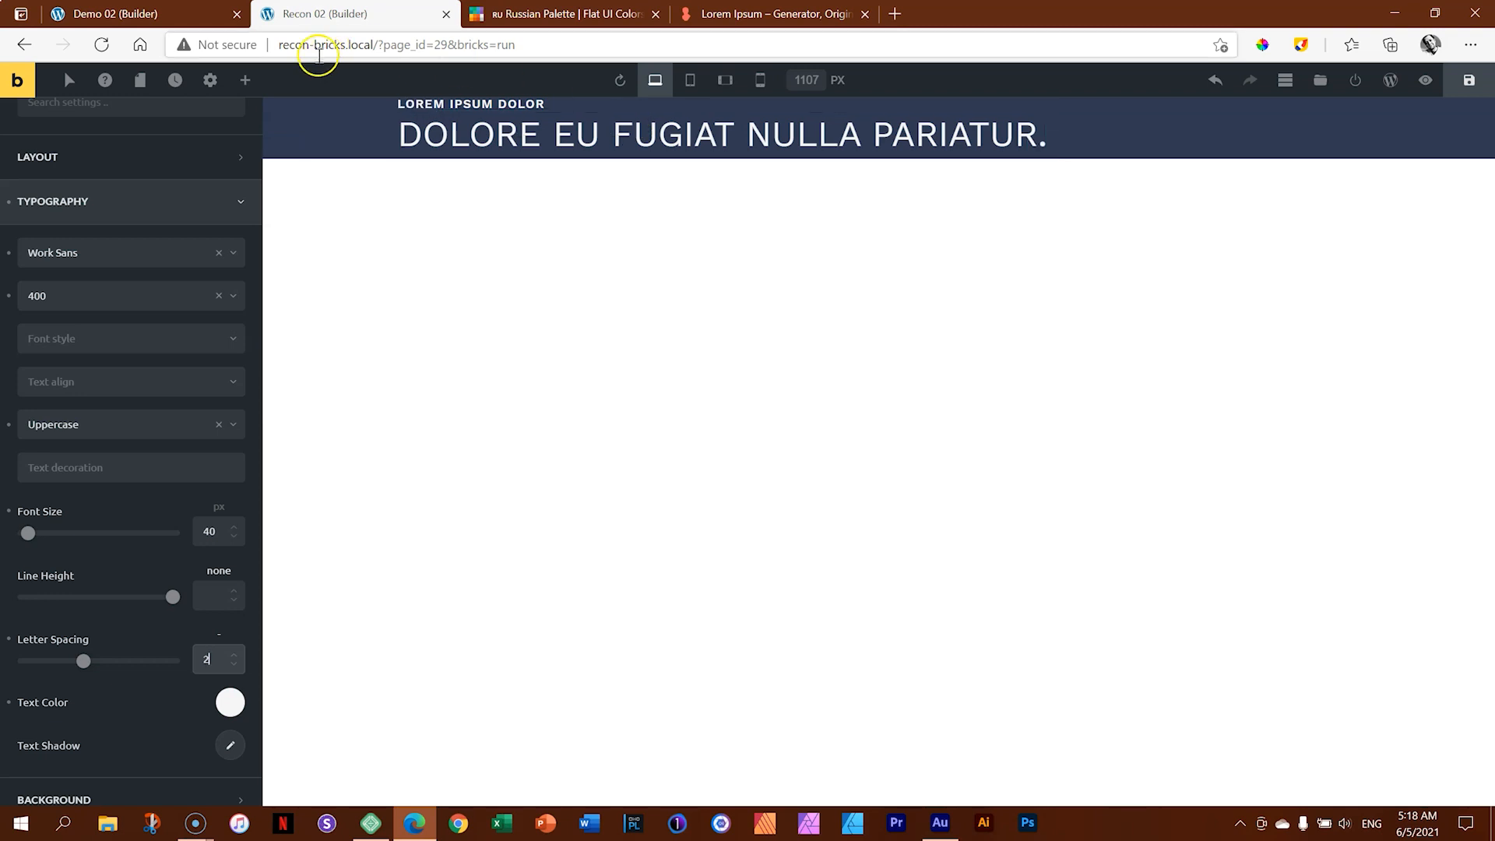
Step: Add a divider below the second heading, open its settings and review its place in the page structure
click(248, 81)
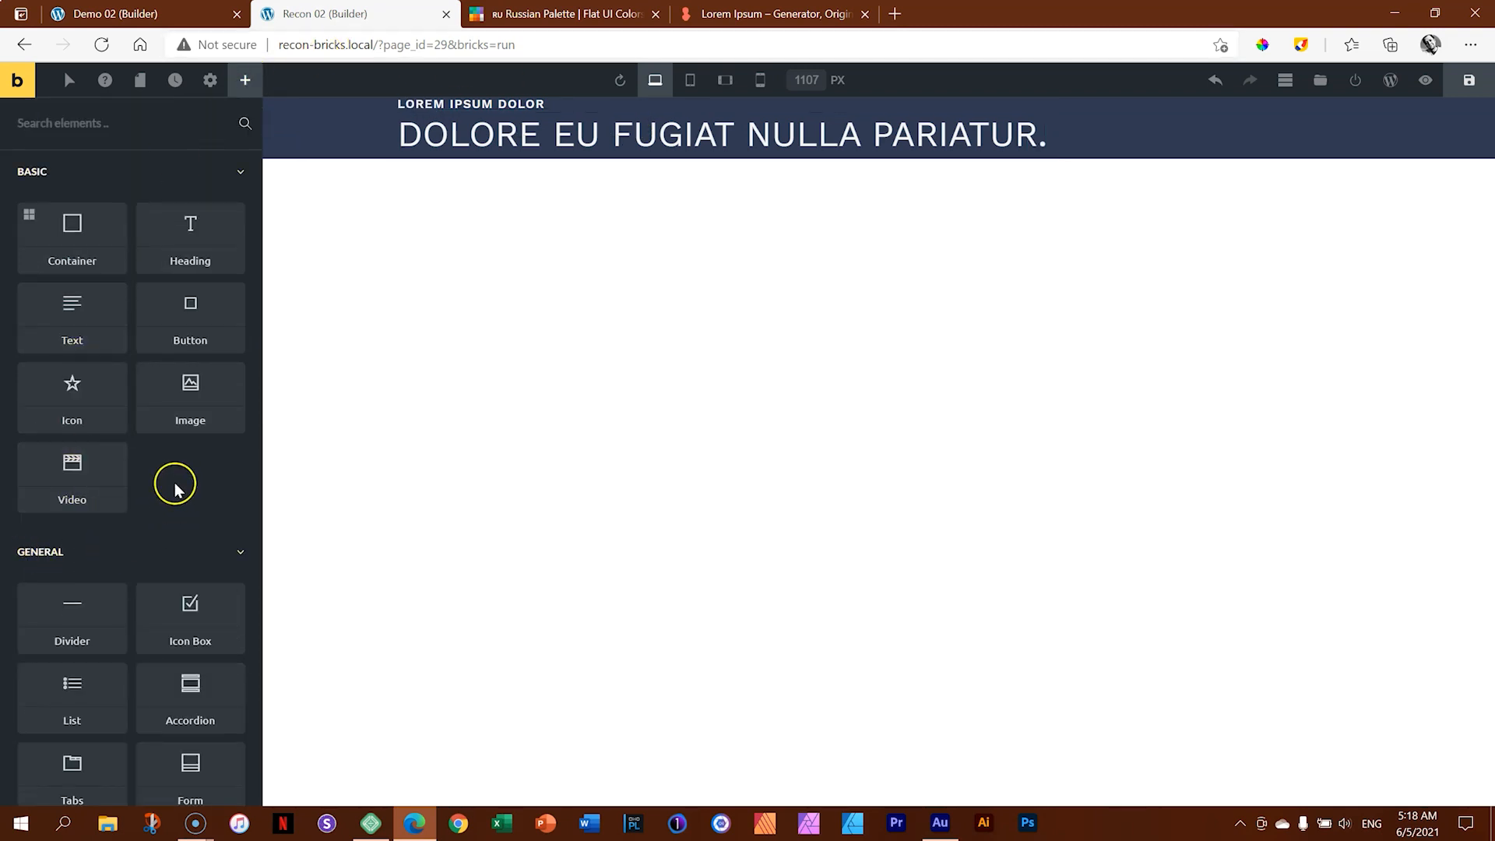
scroll(173, 483, down, 2)
click(84, 465)
drag(84, 468, 534, 174)
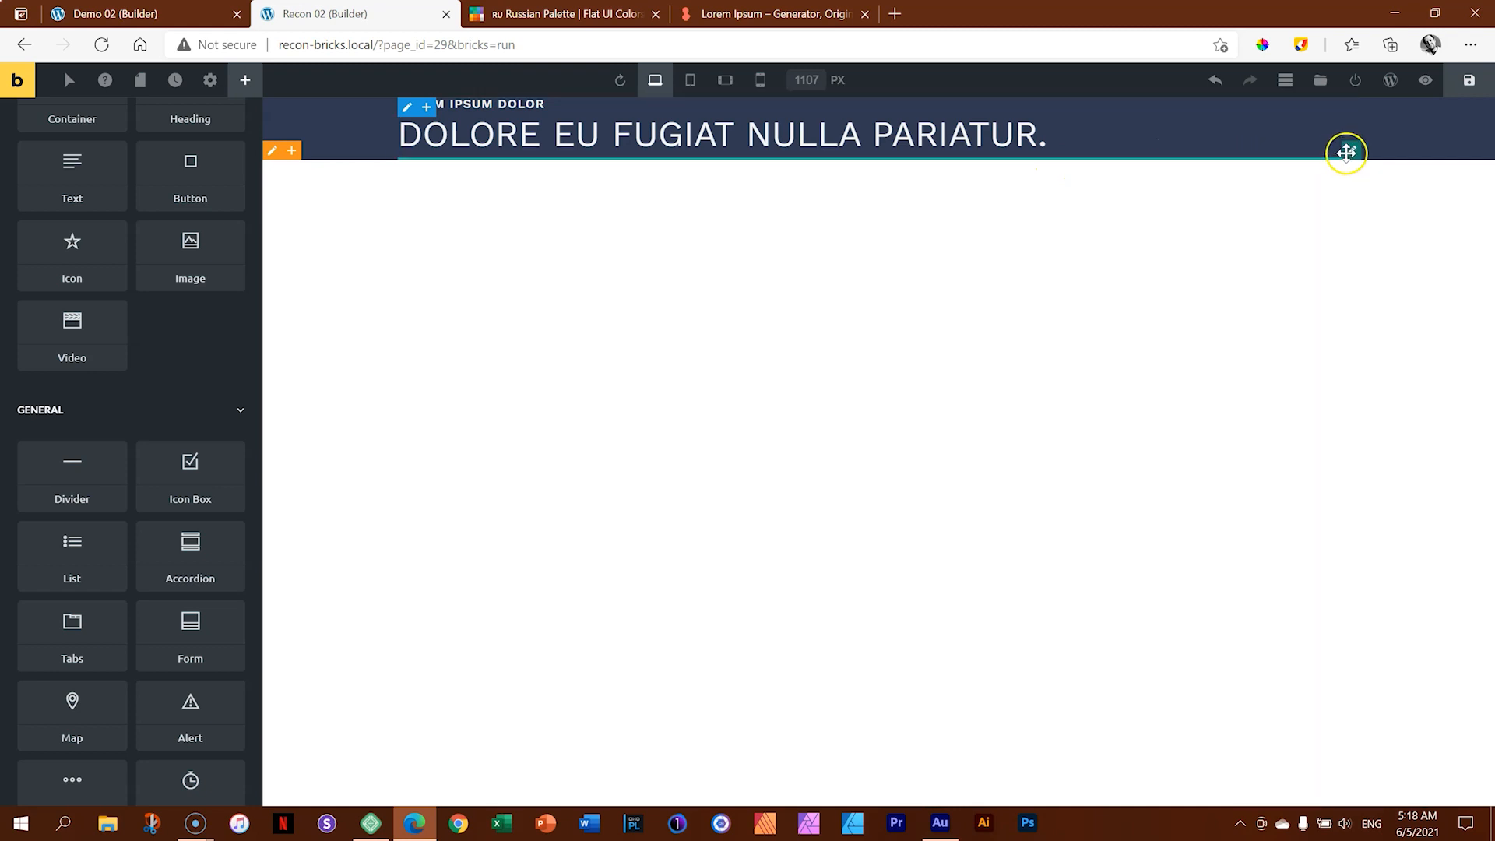
click(1349, 151)
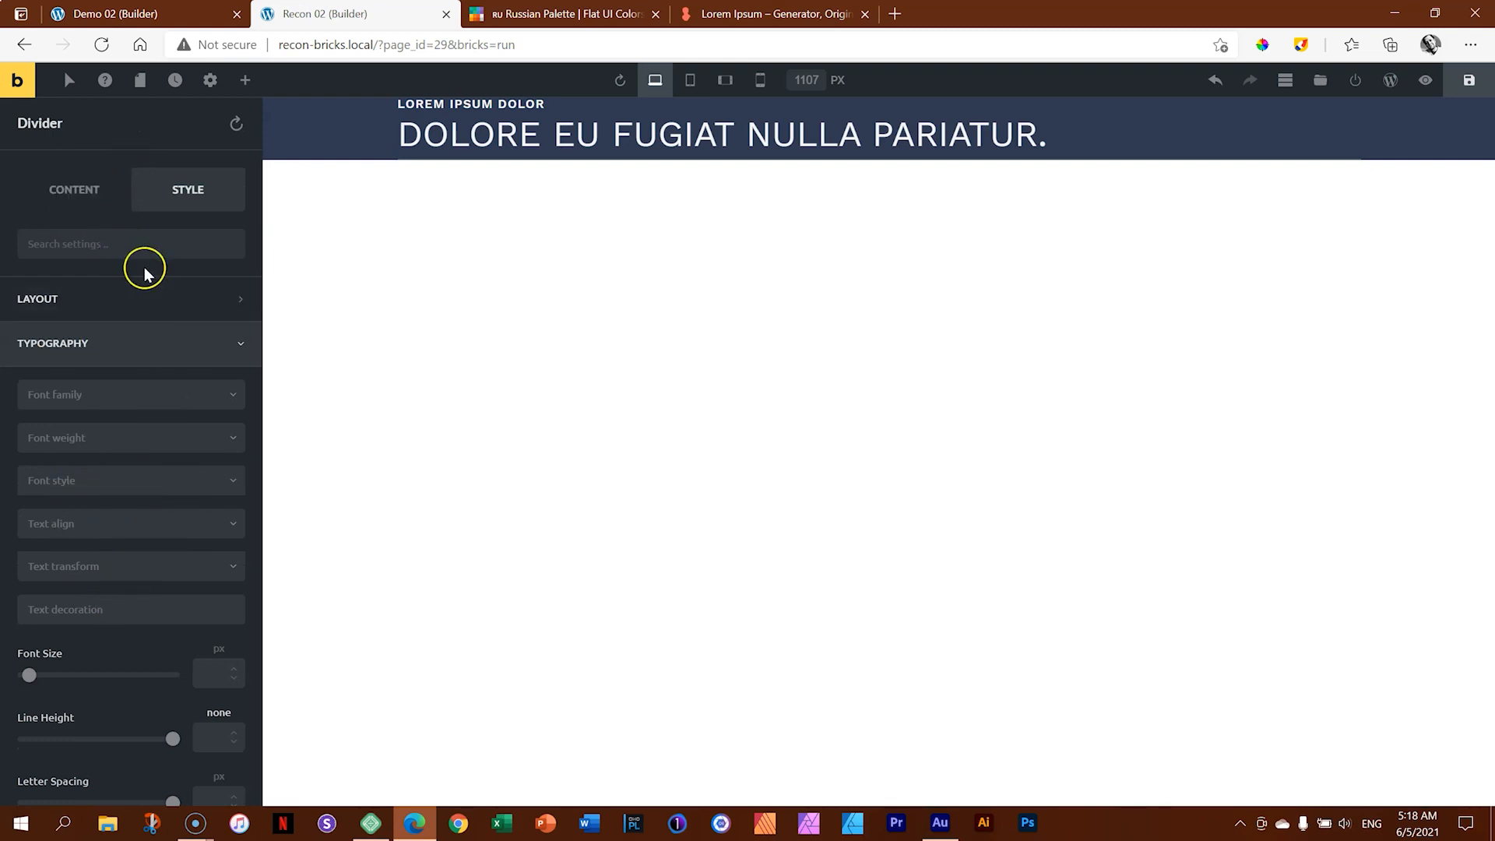
click(1290, 82)
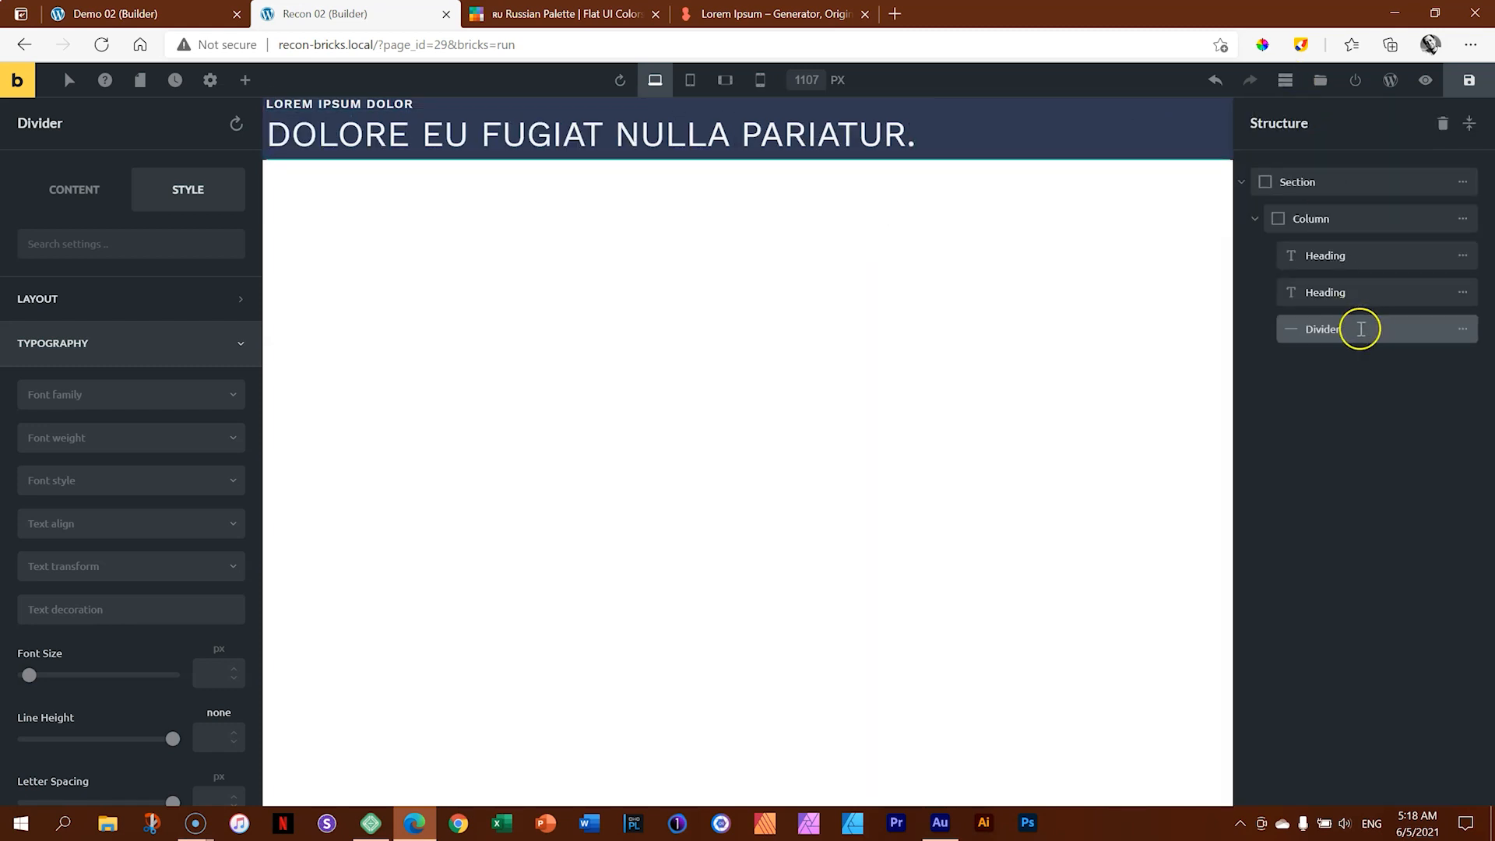
click(1285, 85)
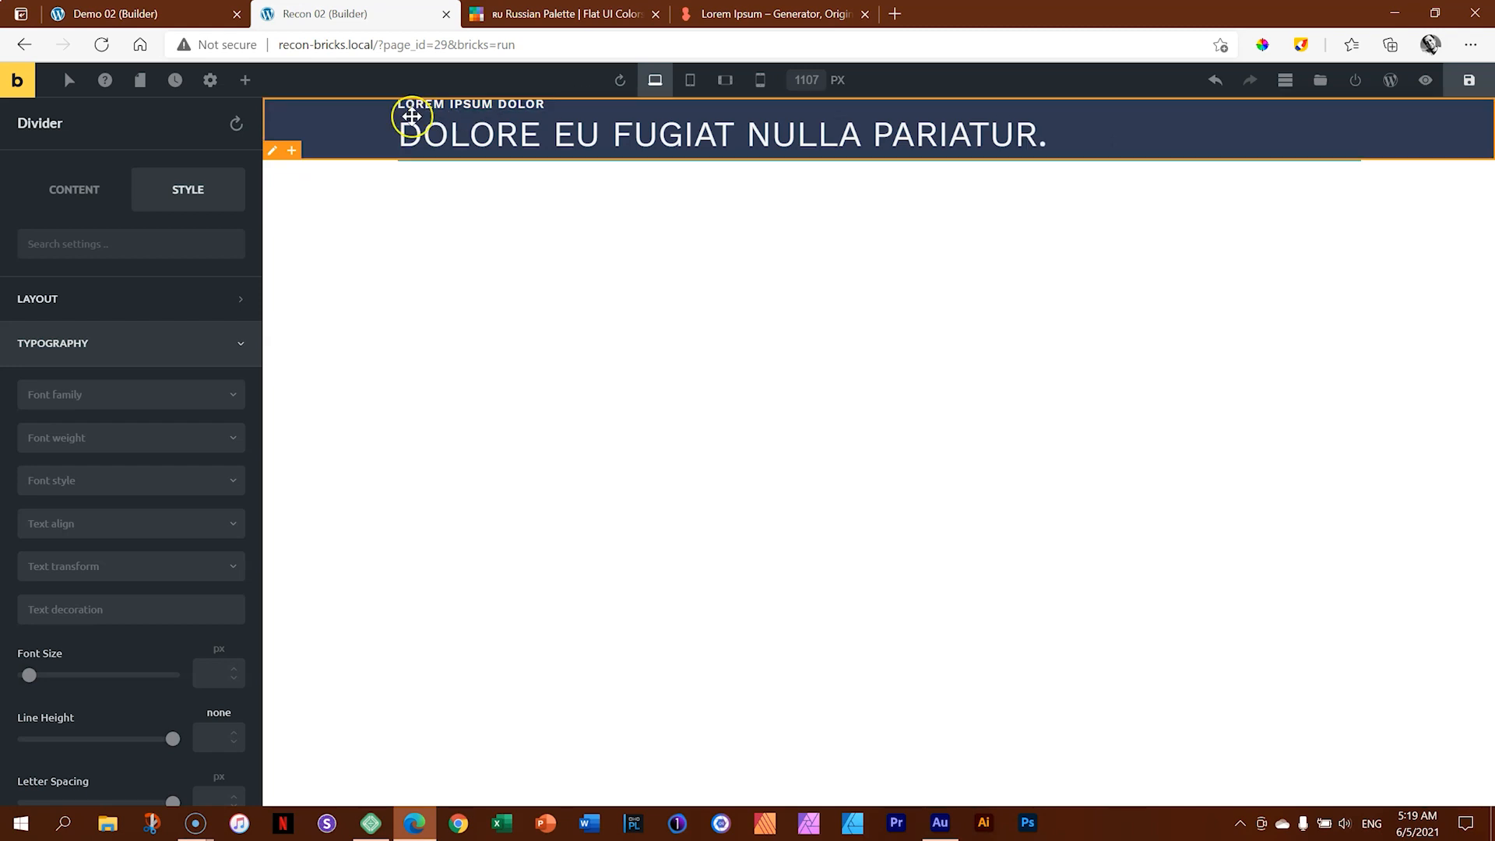
Step: Try adding section padding with opposite sides linked and with all sides linked, and undo it
click(362, 113)
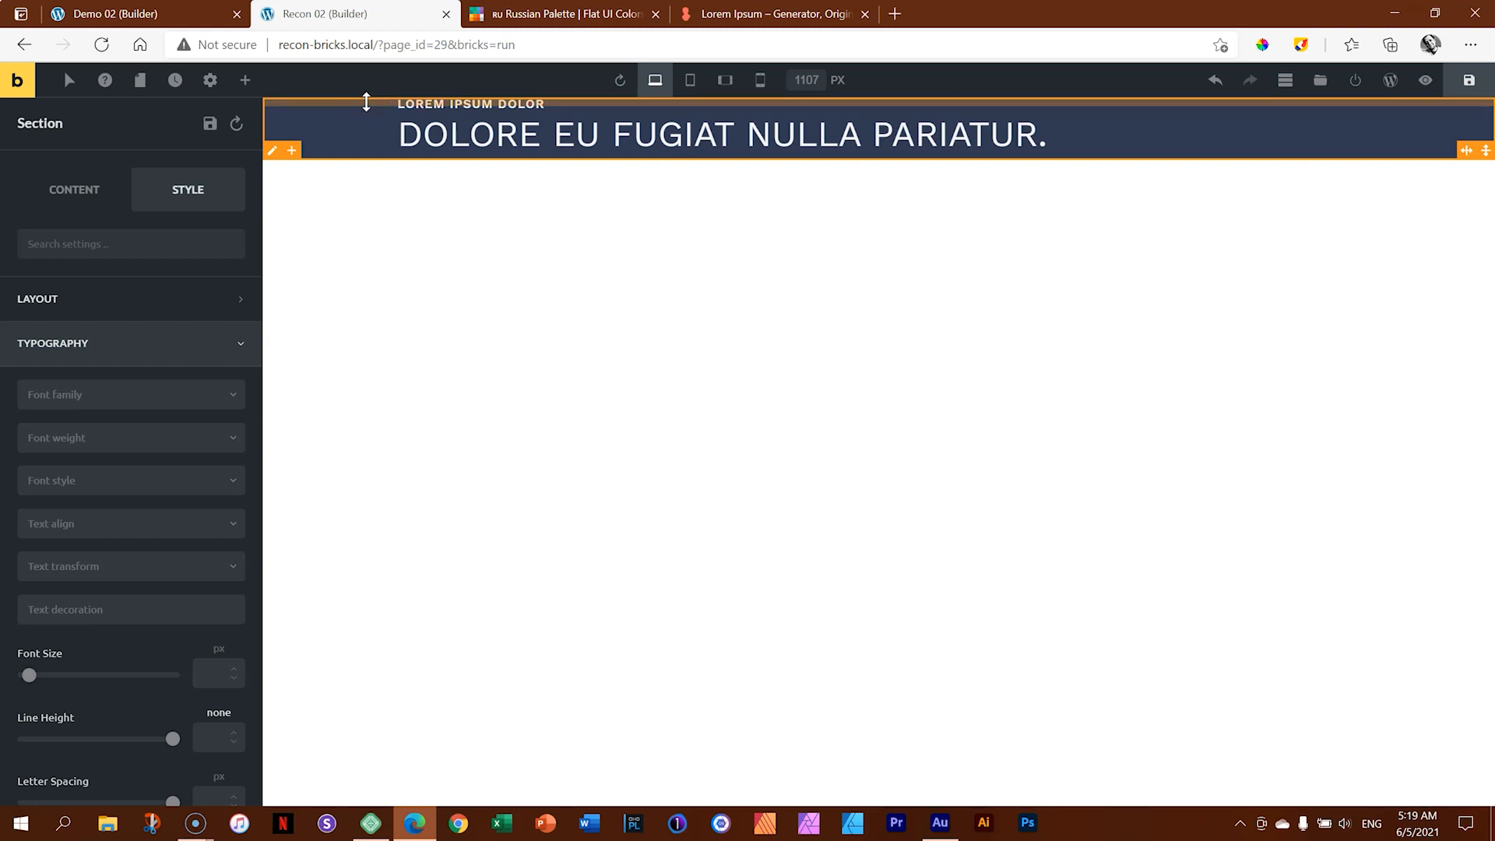
drag(366, 103, 373, 171)
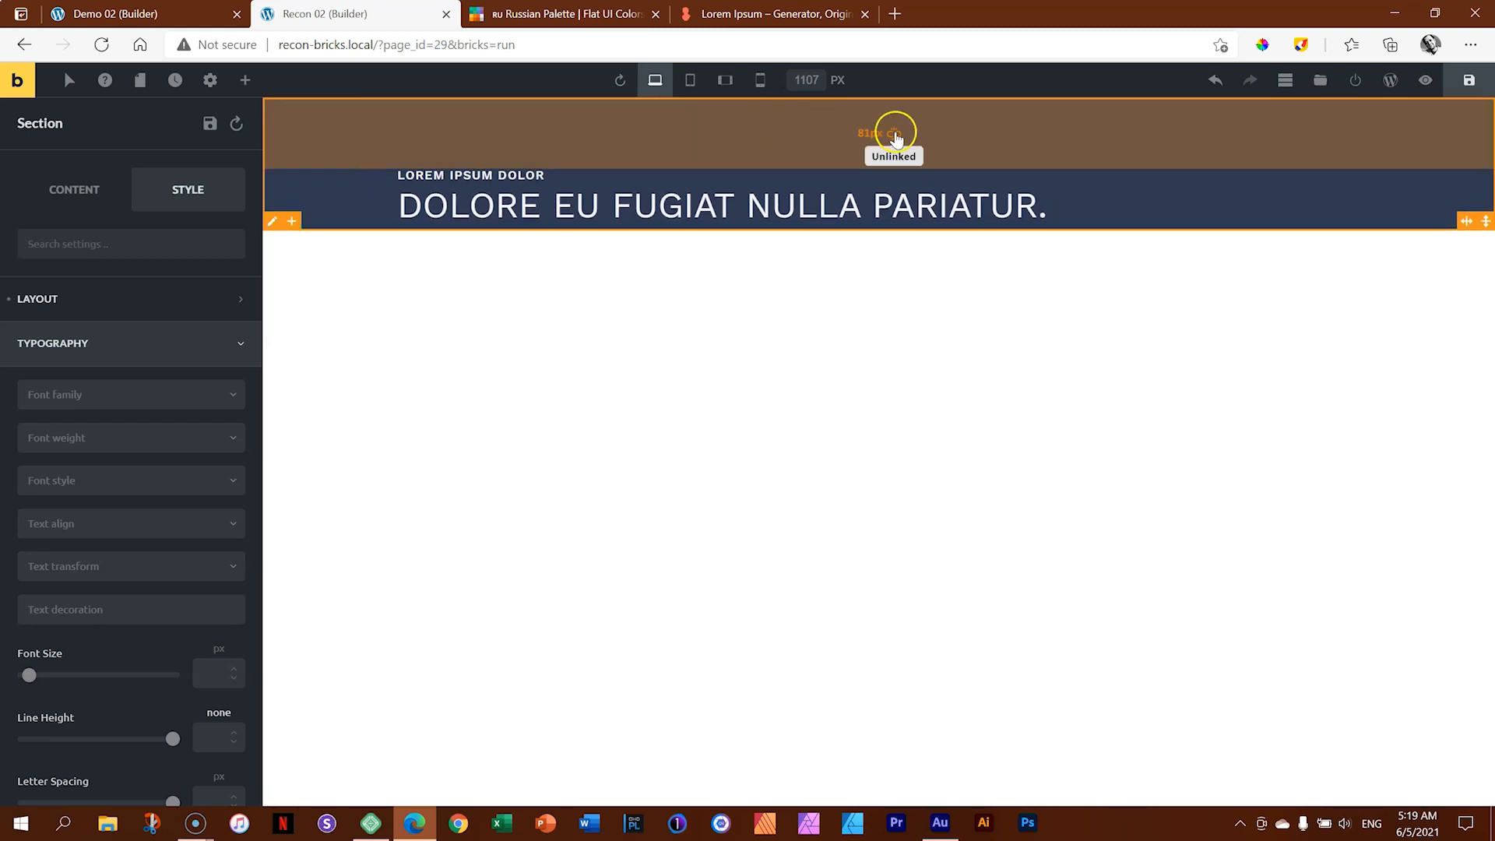
click(896, 139)
drag(951, 130, 957, 191)
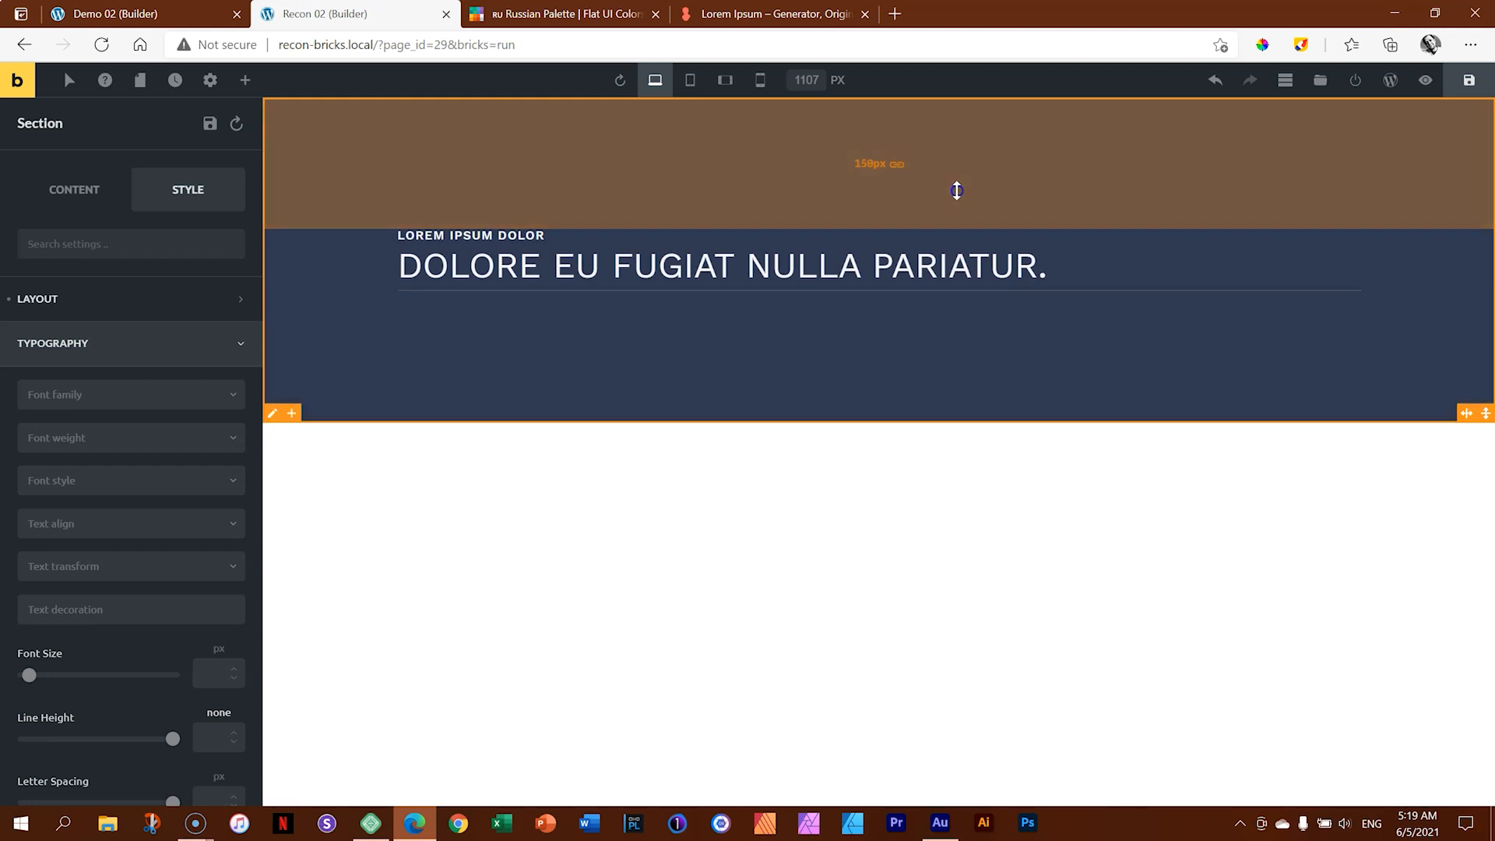
click(777, 269)
click(898, 366)
drag(951, 358, 973, 381)
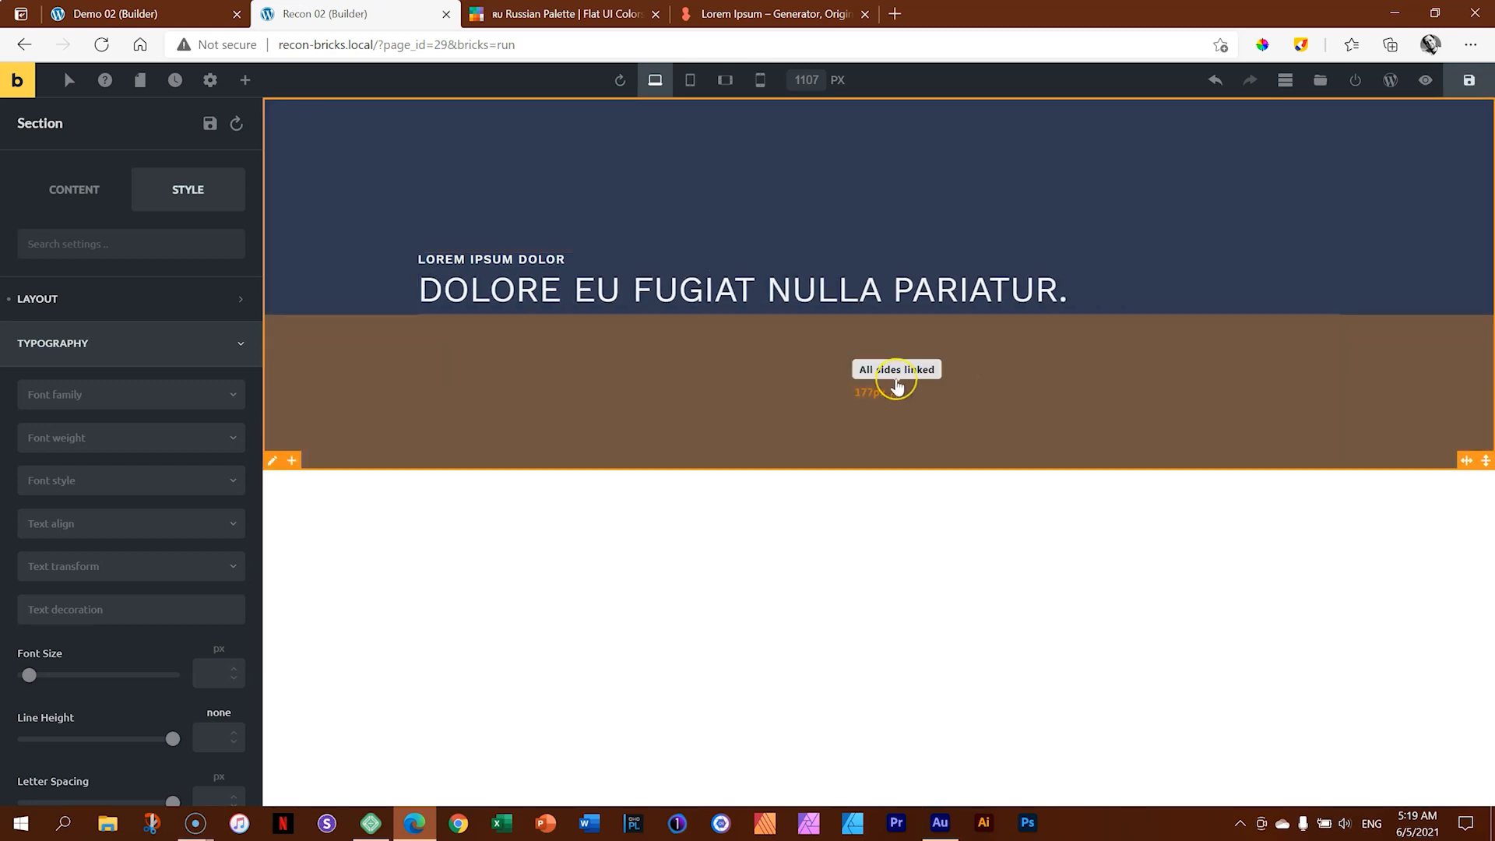
key(ctrl+z)
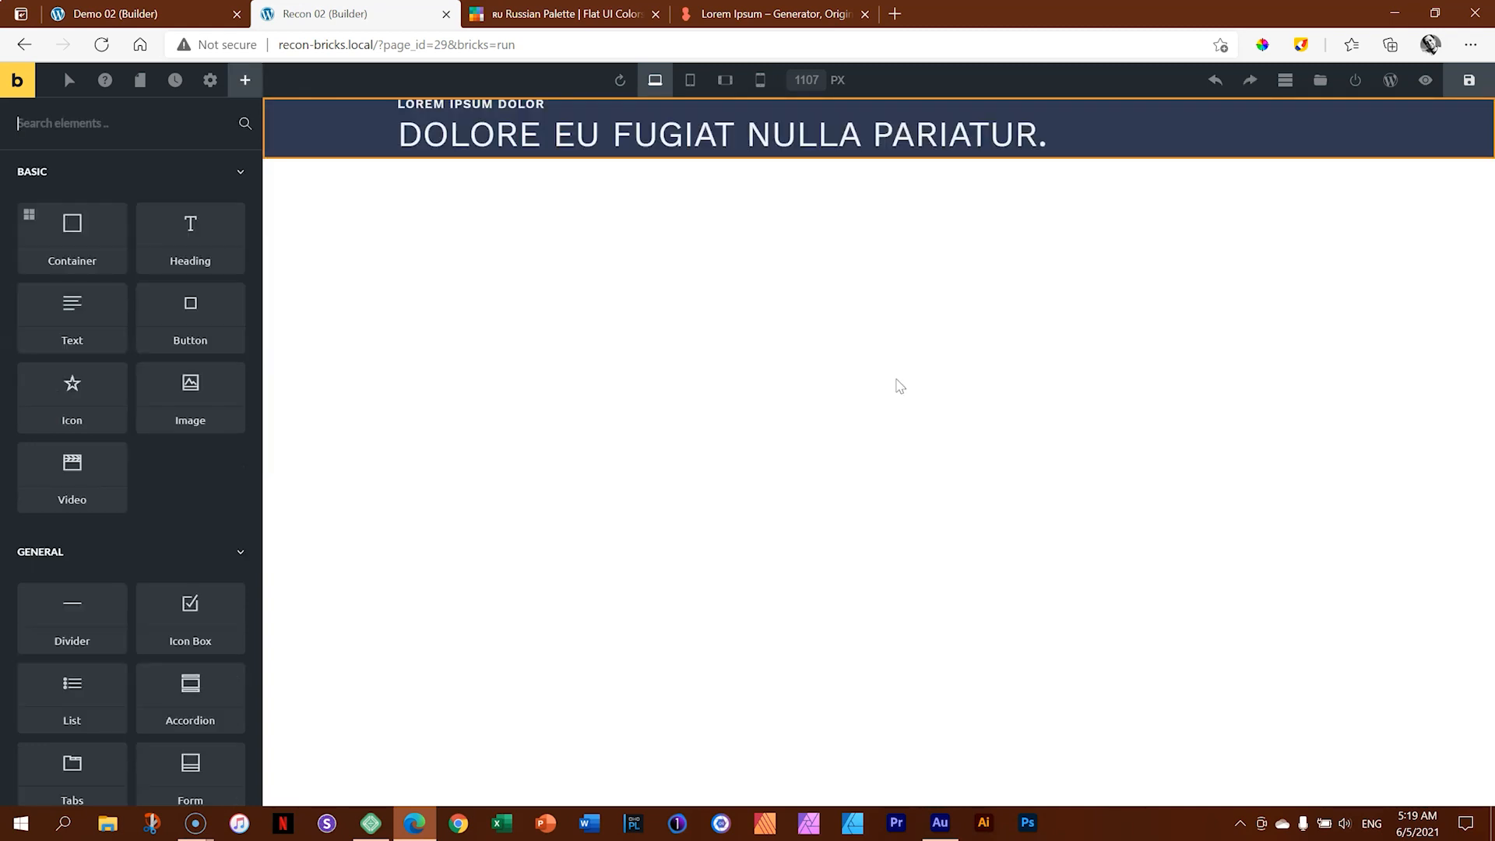
Step: Add generous padding to the section above the headings and below the divider
drag(351, 102, 349, 153)
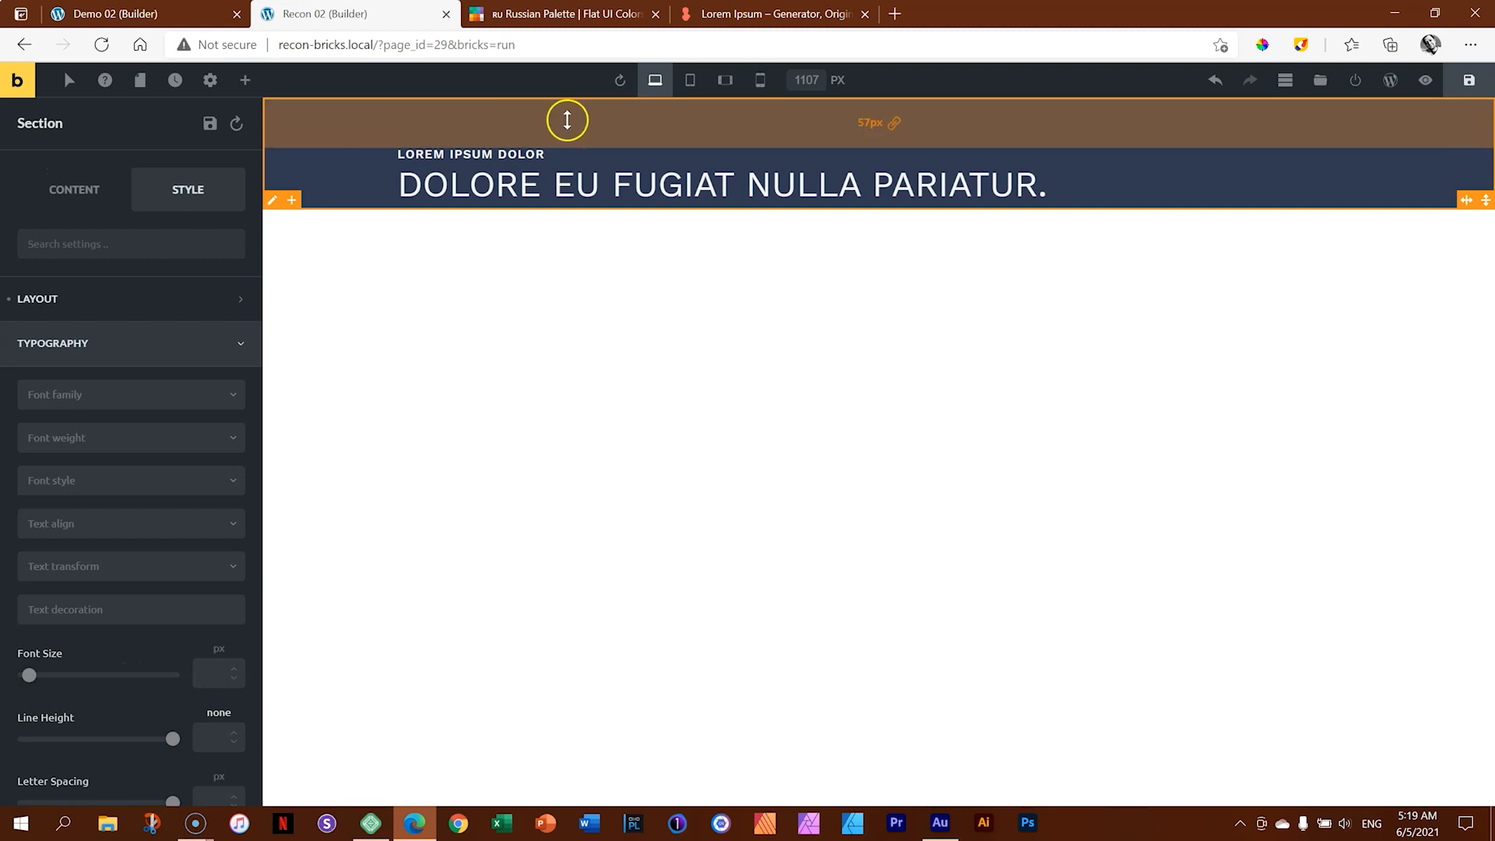
click(894, 127)
drag(1006, 115, 994, 194)
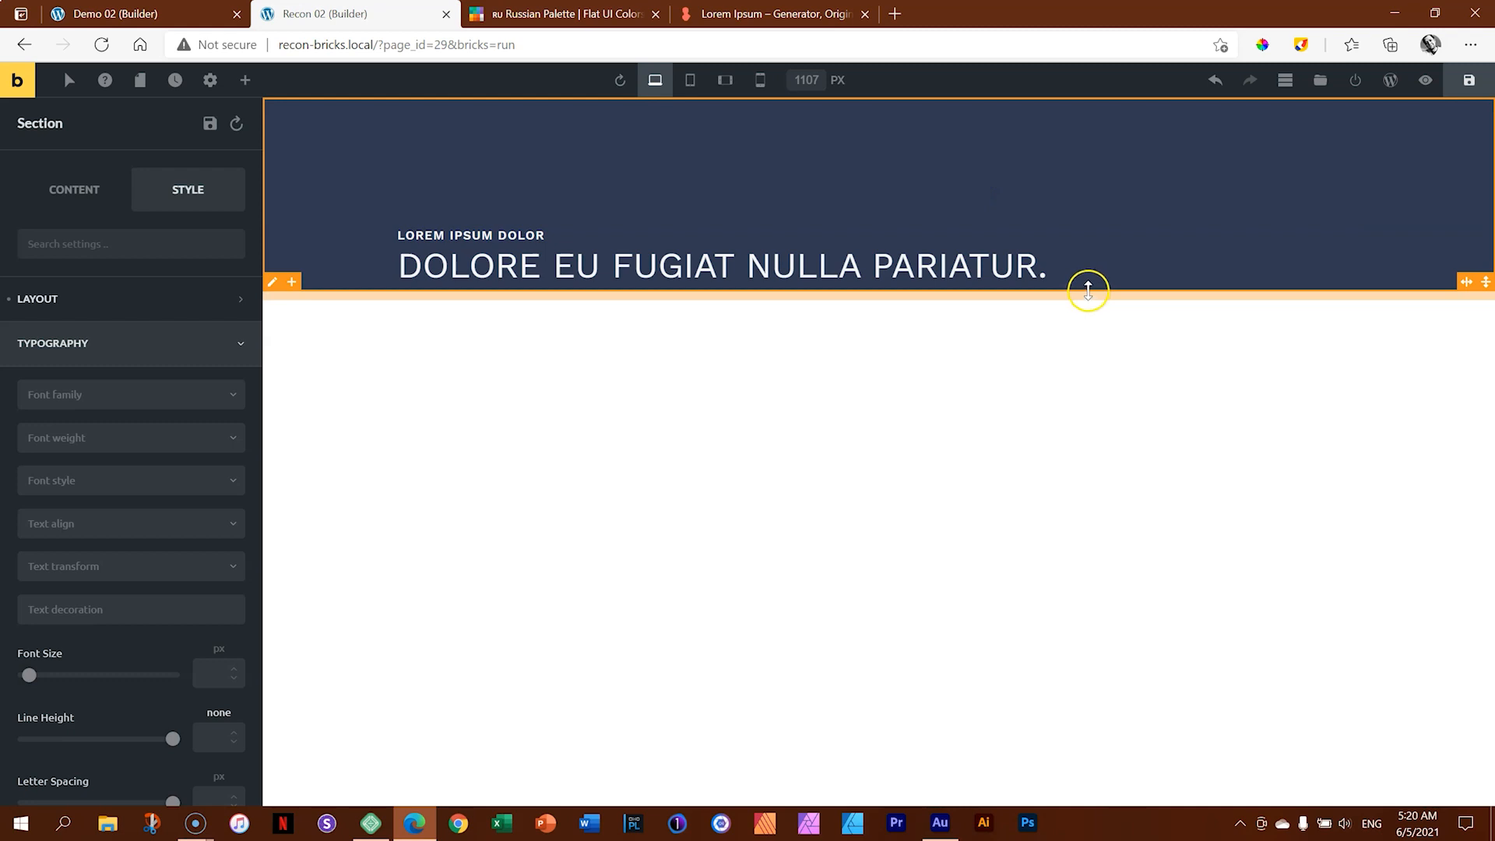
drag(1087, 290, 1087, 443)
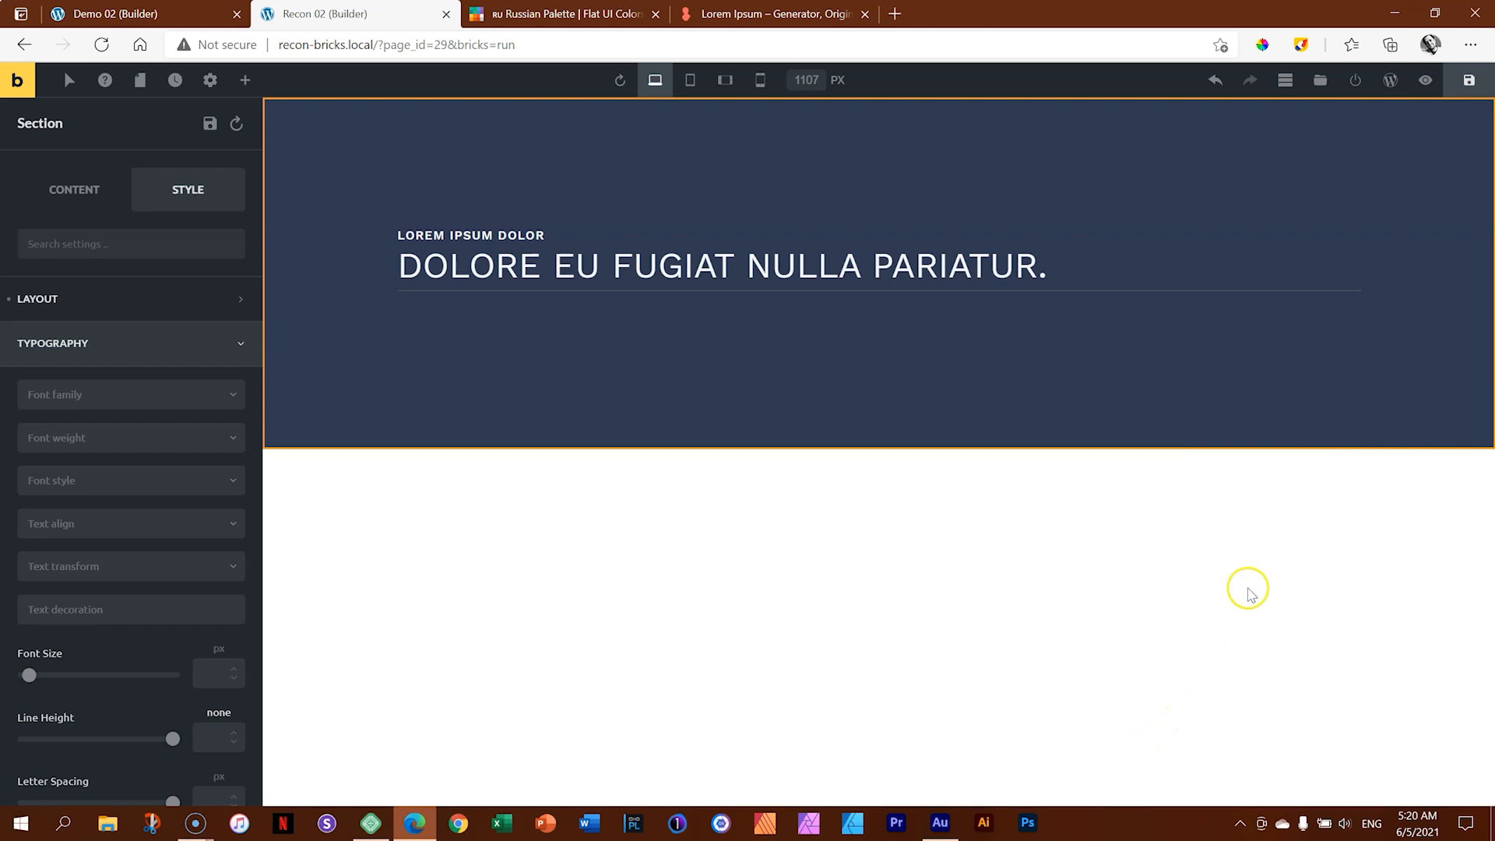
Step: Select the divider below the second heading and set its height to 4 px
click(1353, 288)
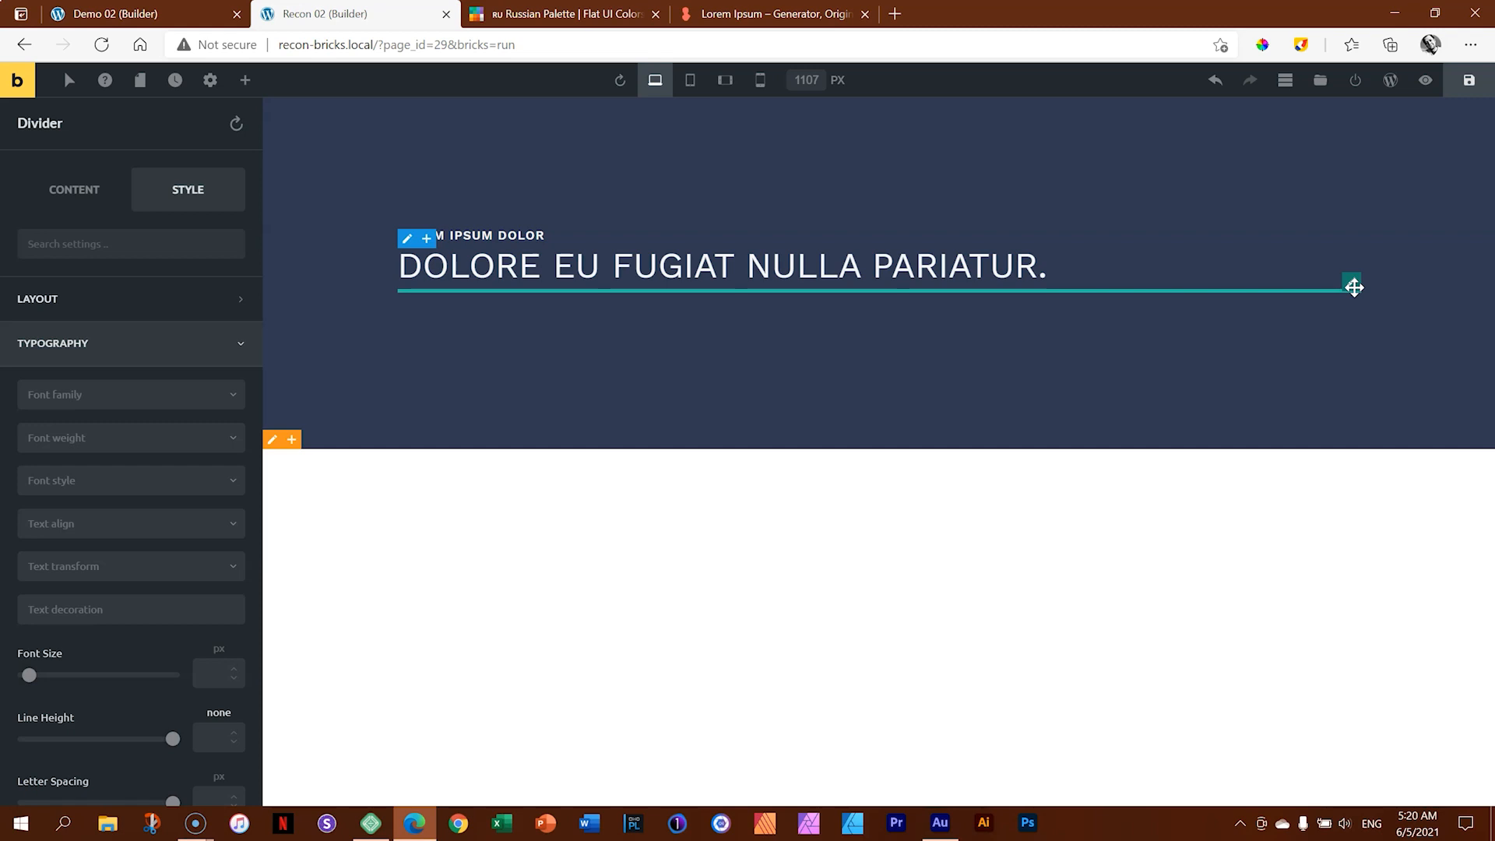
click(81, 187)
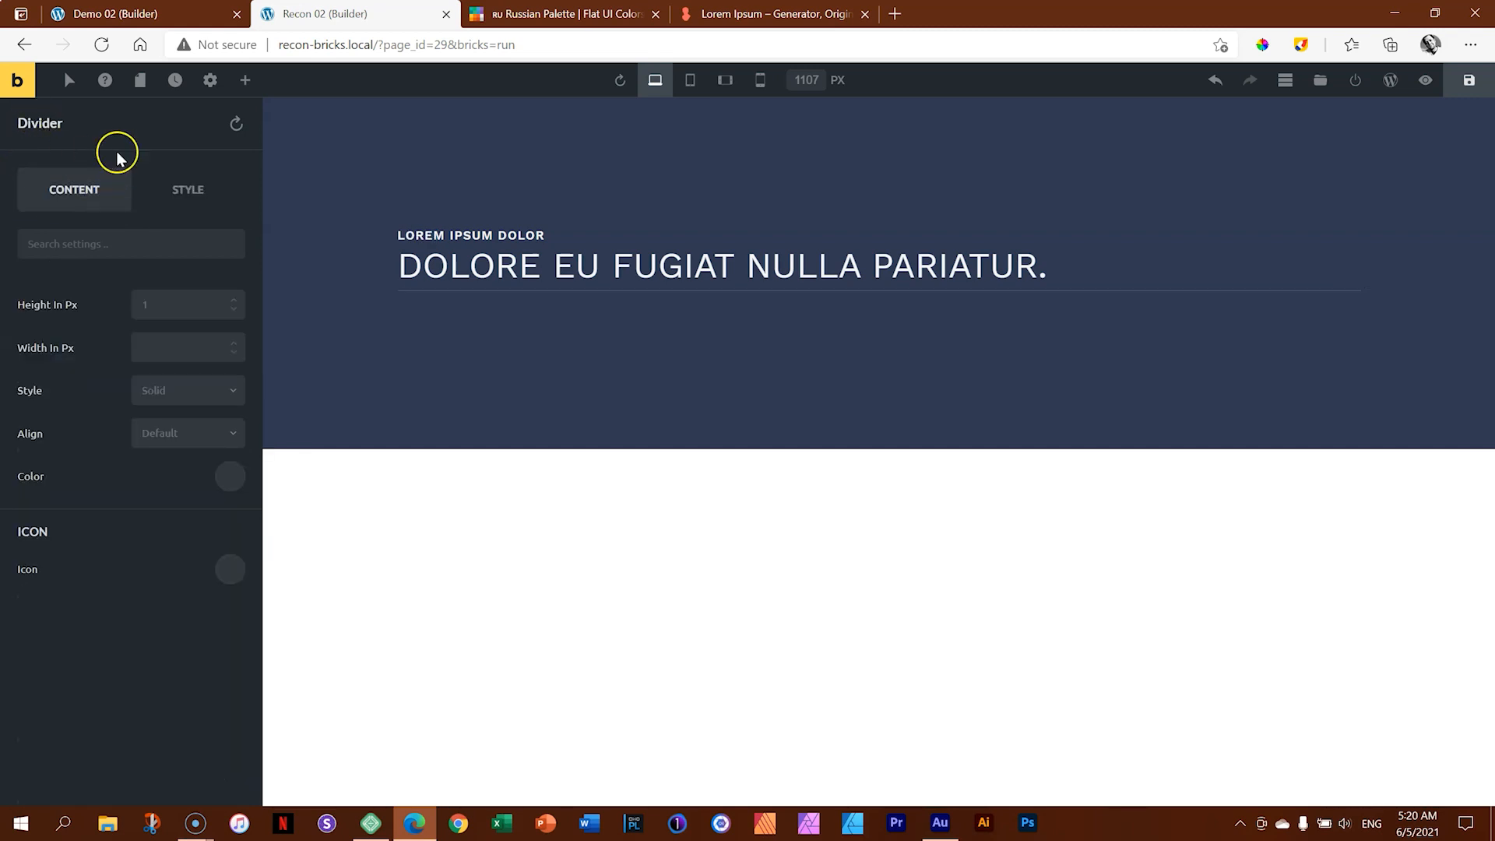
click(236, 299)
click(236, 300)
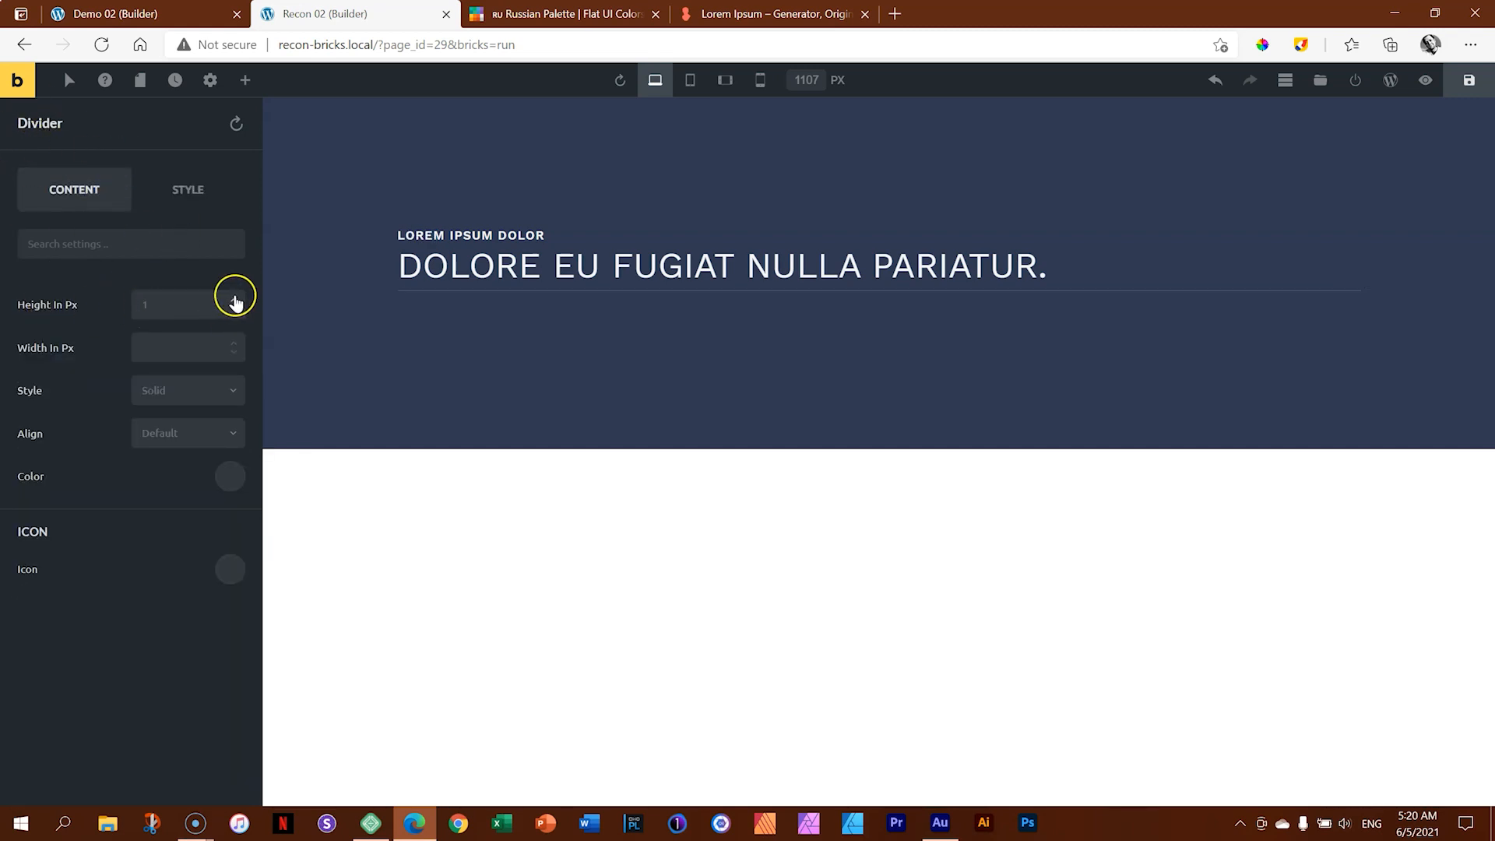
click(437, 296)
click(233, 301)
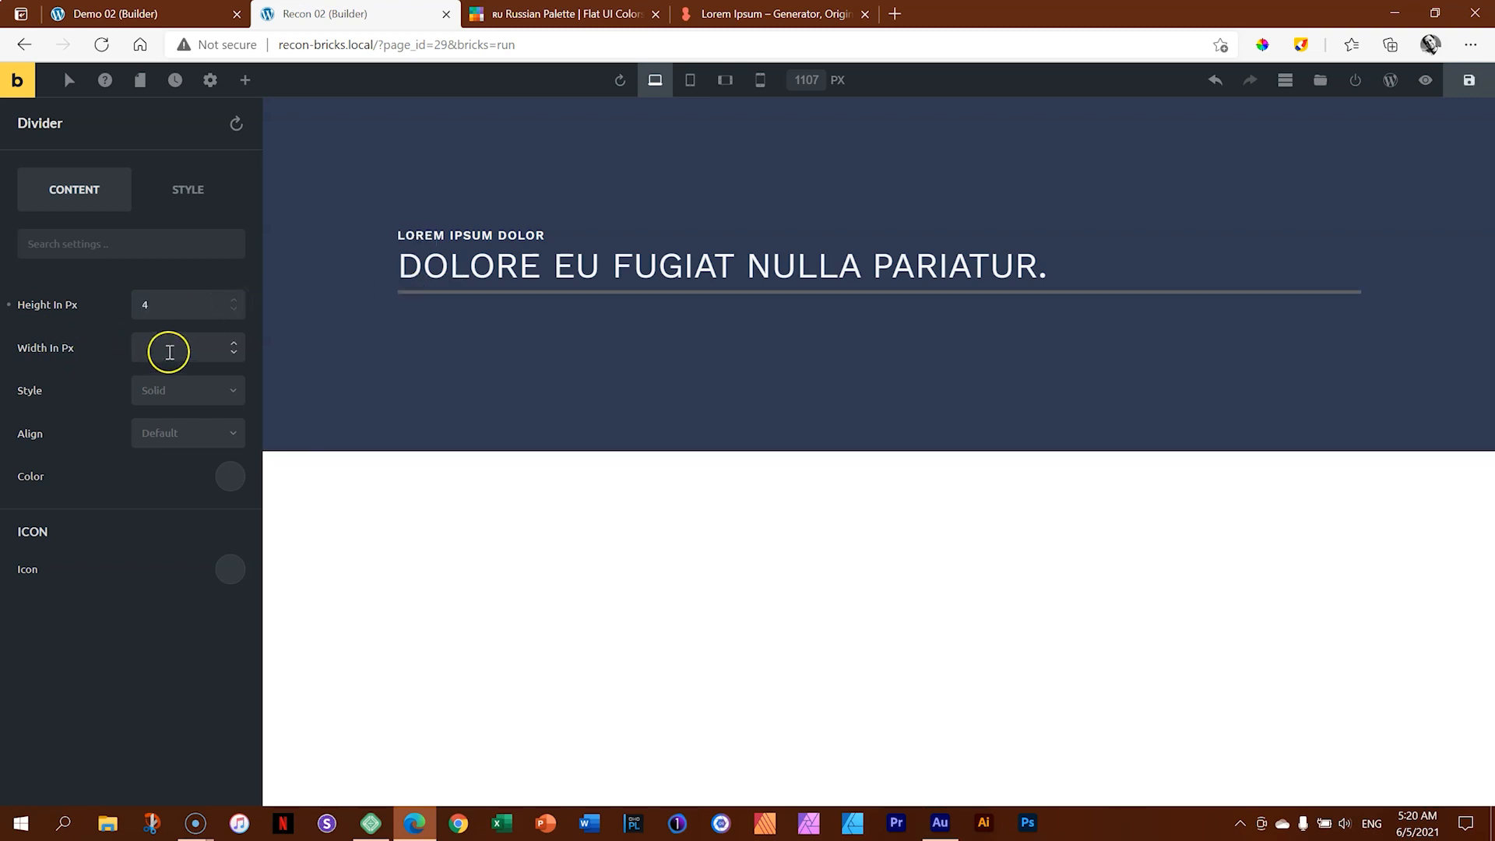
Step: Set the divider's width to 150 px and look through its line style options
click(43, 354)
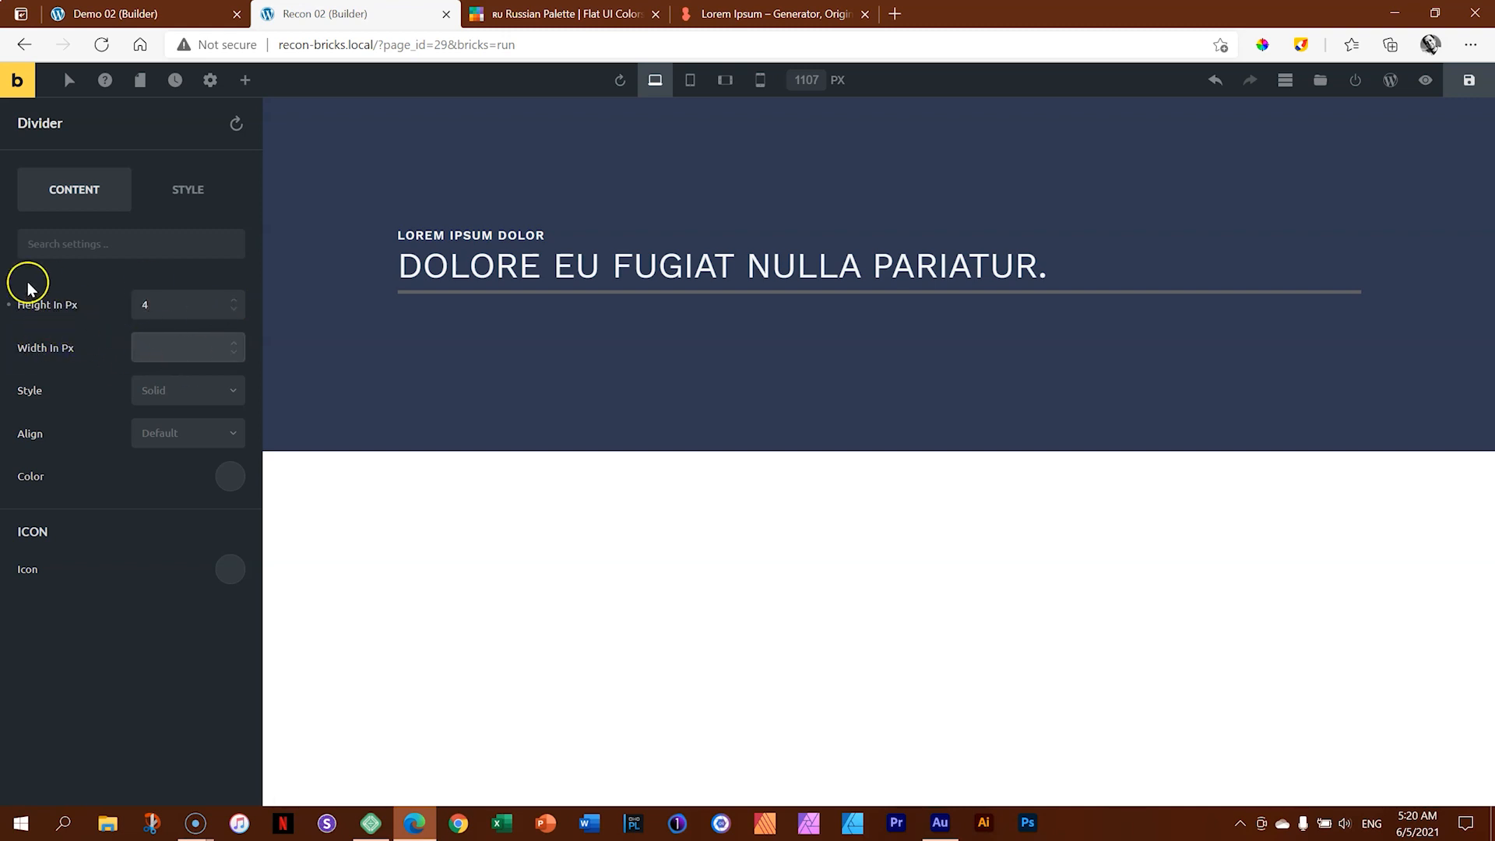
click(210, 345)
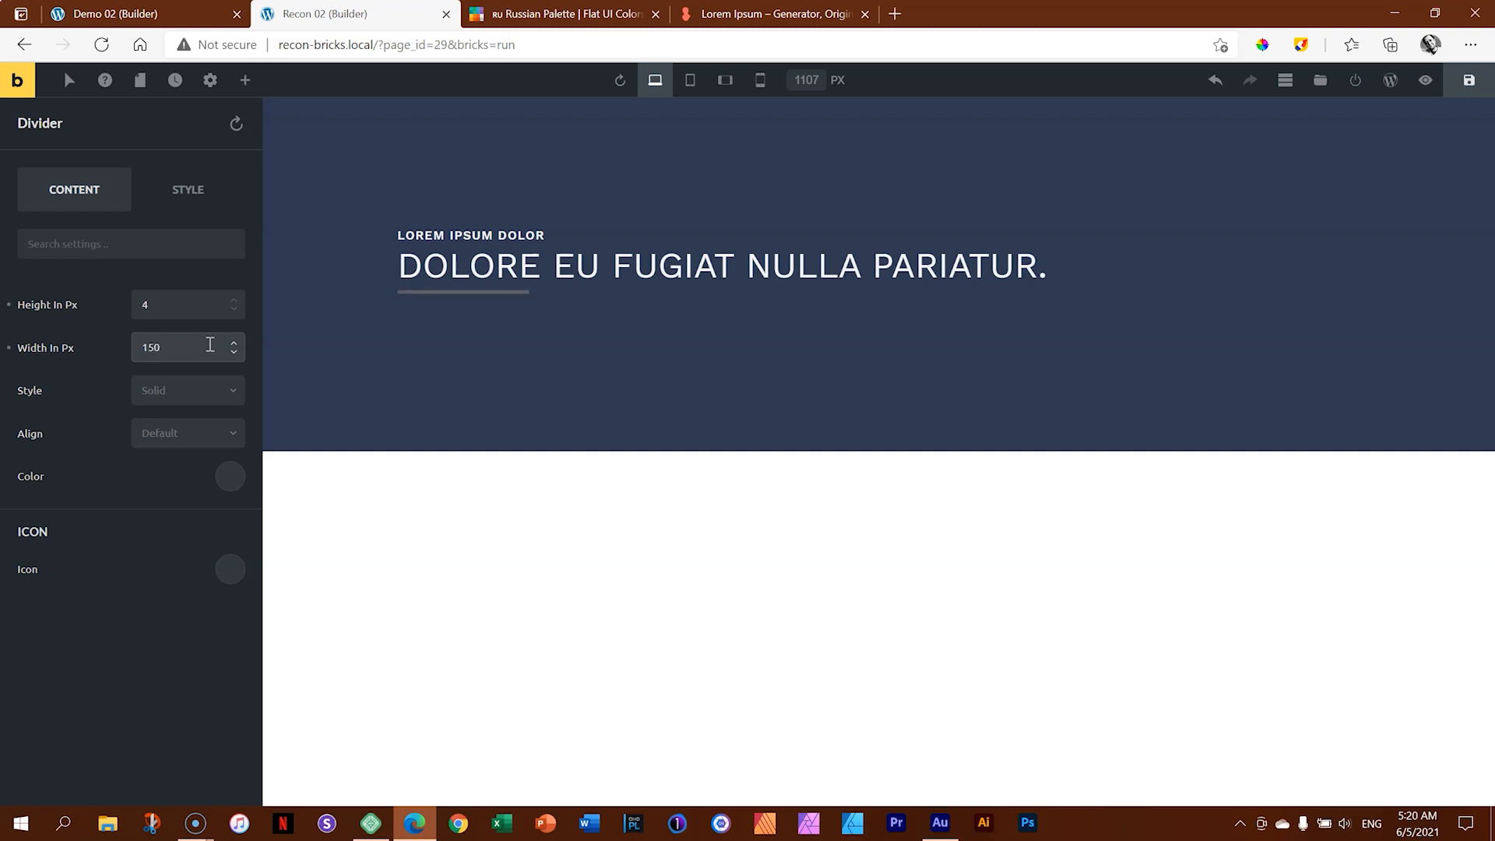
click(167, 389)
click(170, 393)
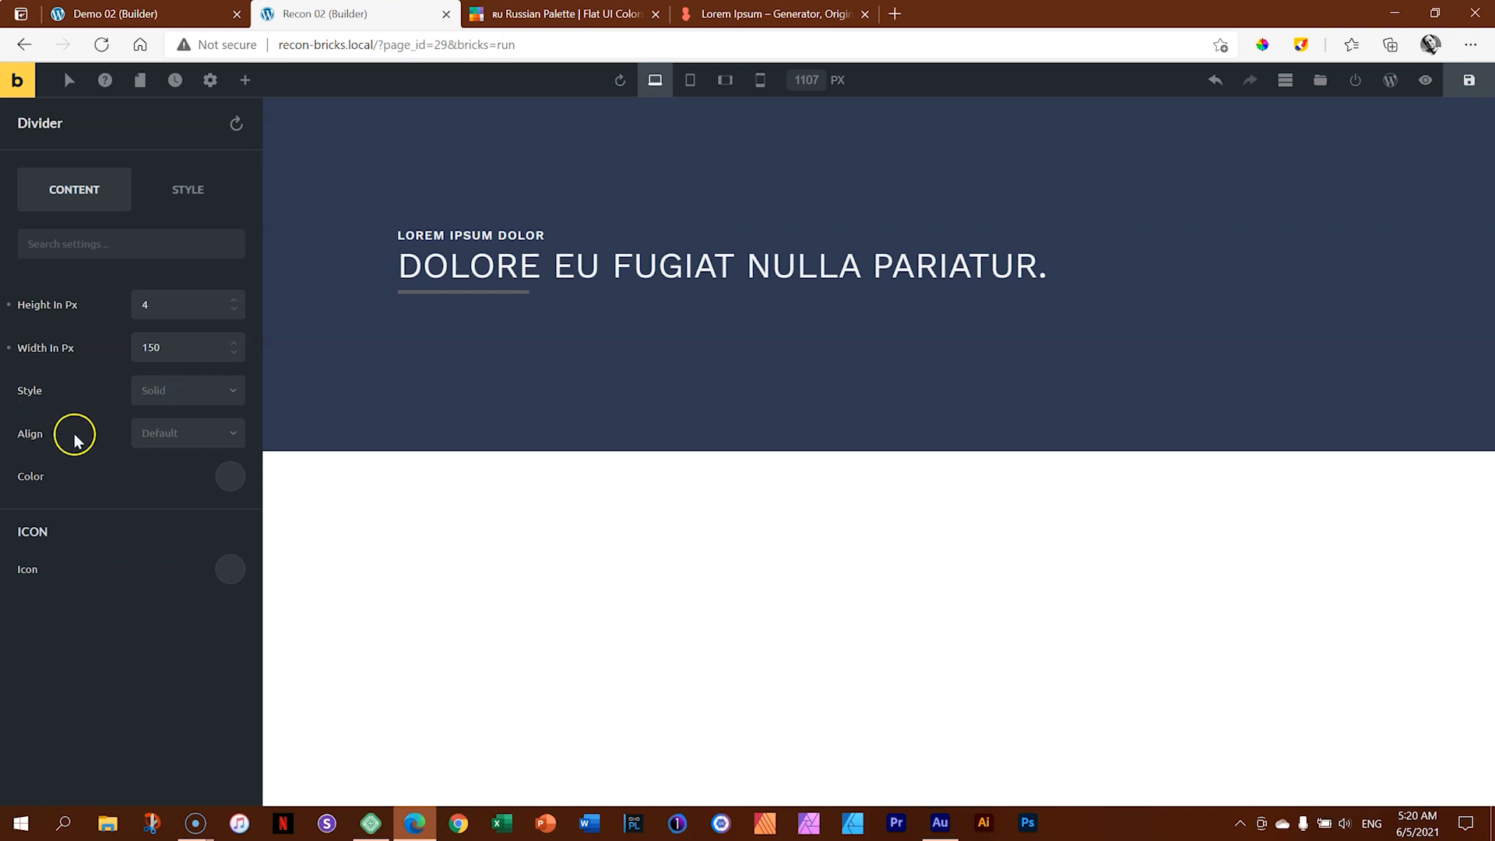
Step: Try the divider's Center and Bottom / End alignments before setting it to Top / Start
click(197, 433)
click(159, 486)
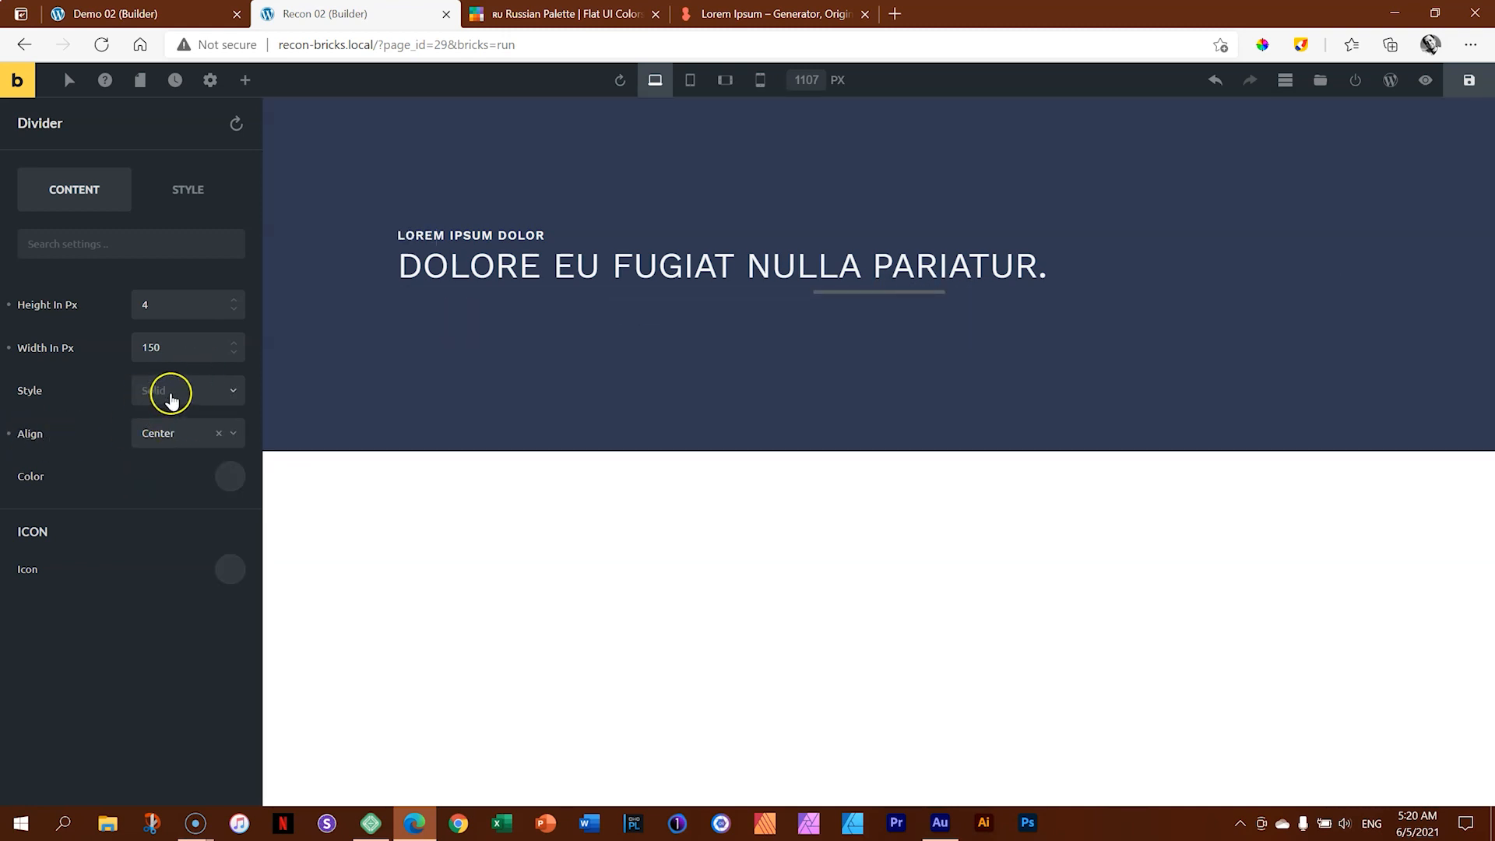
click(178, 438)
click(189, 516)
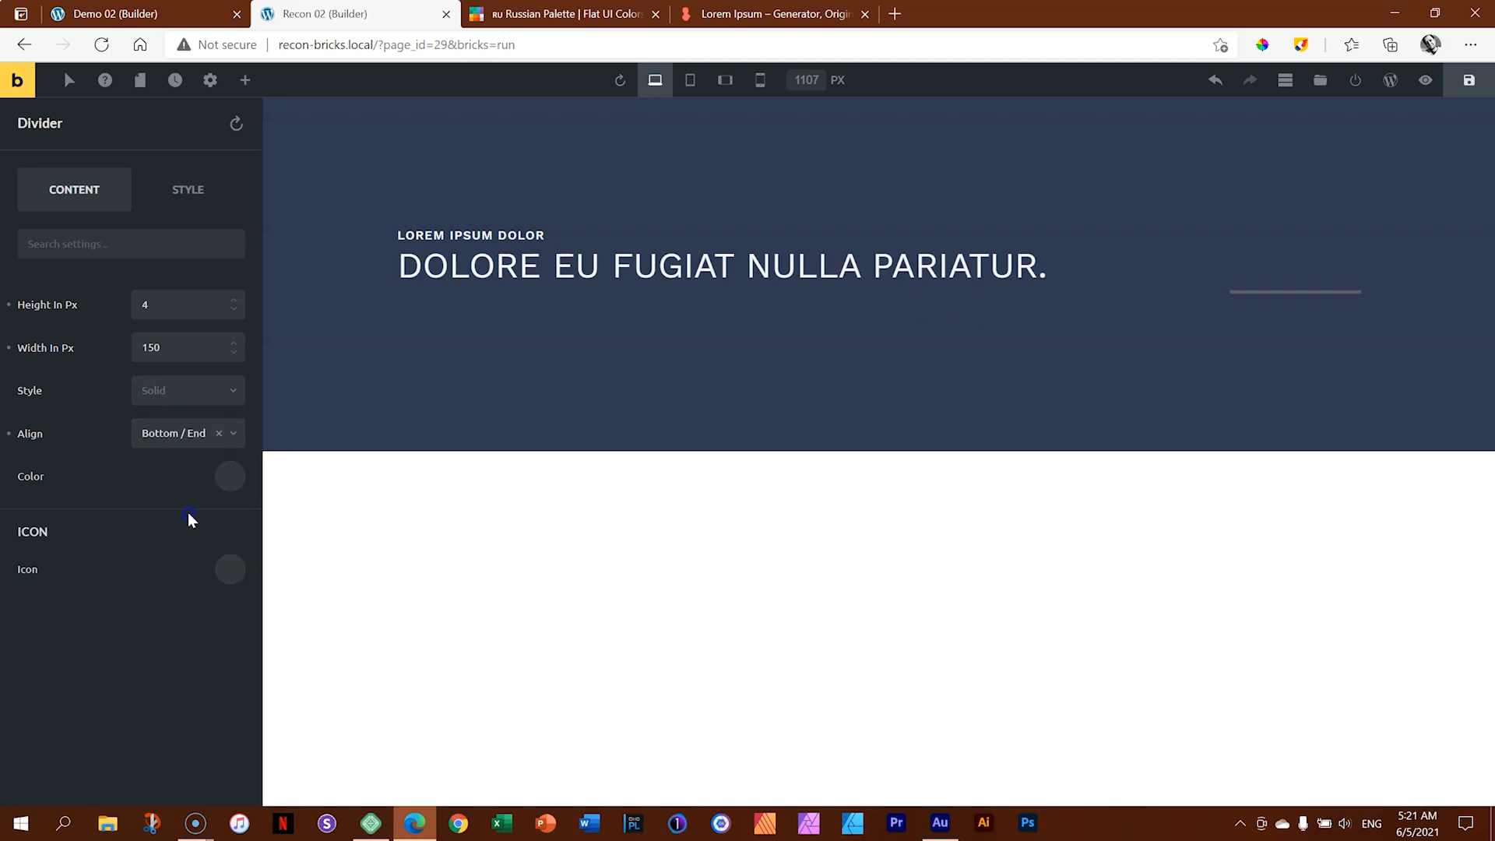
click(183, 441)
click(184, 461)
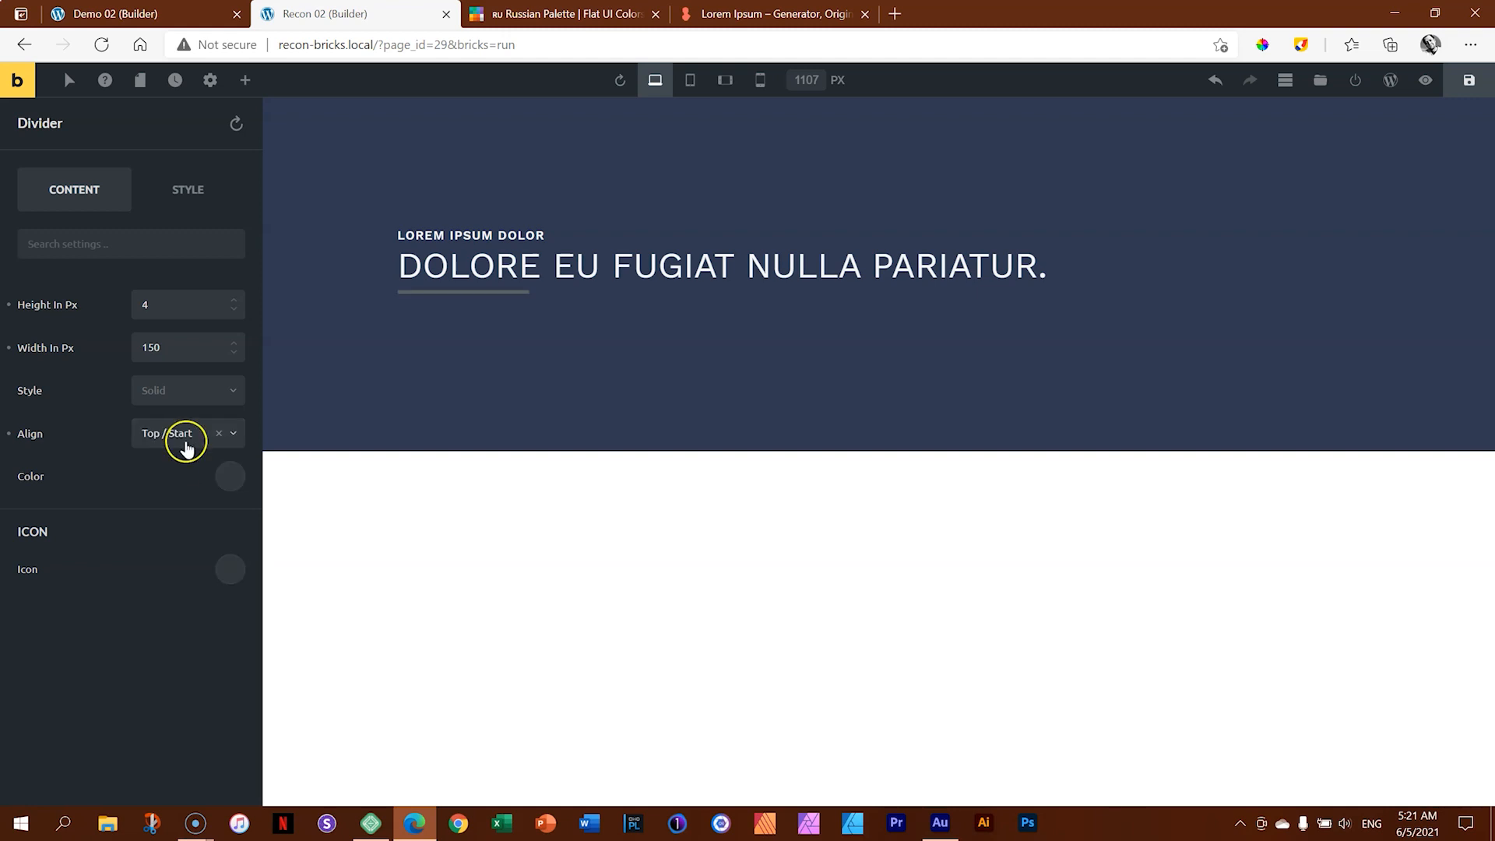
Step: Set the divider's color to white from the default palette
click(231, 476)
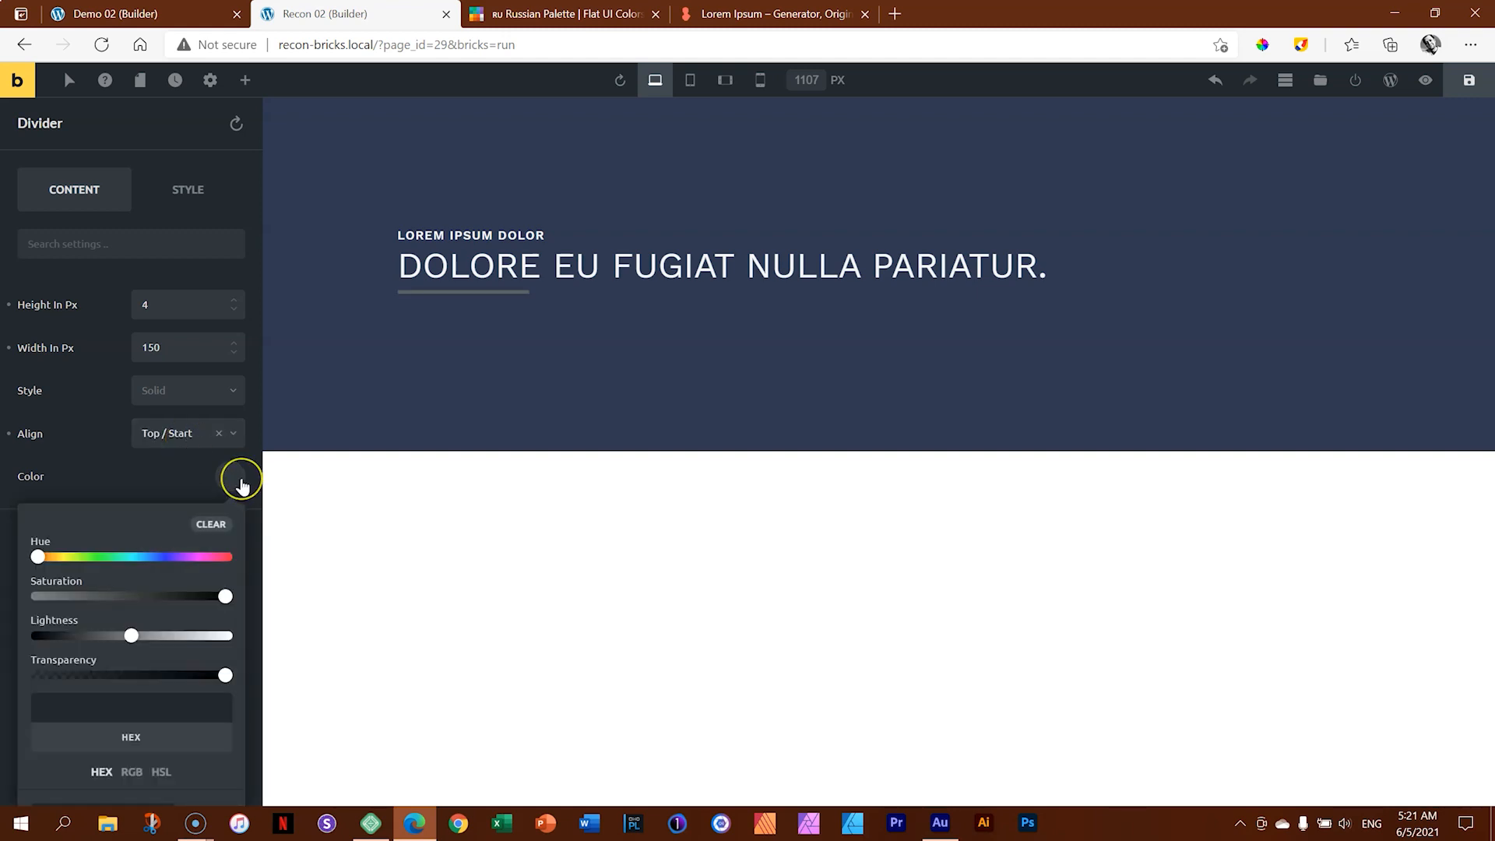
scroll(241, 483, down, 2)
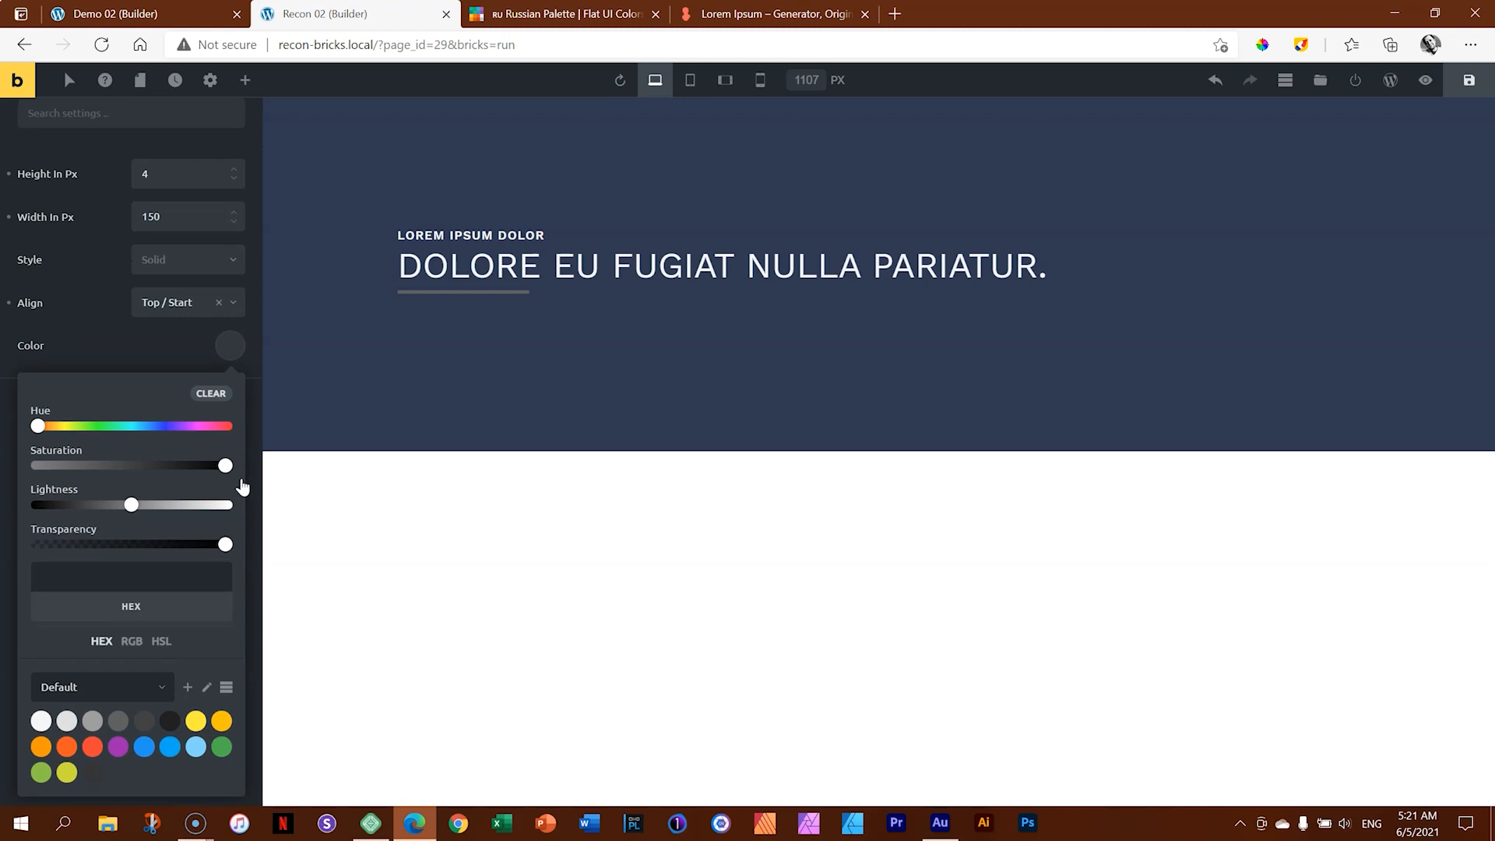
click(42, 720)
click(231, 344)
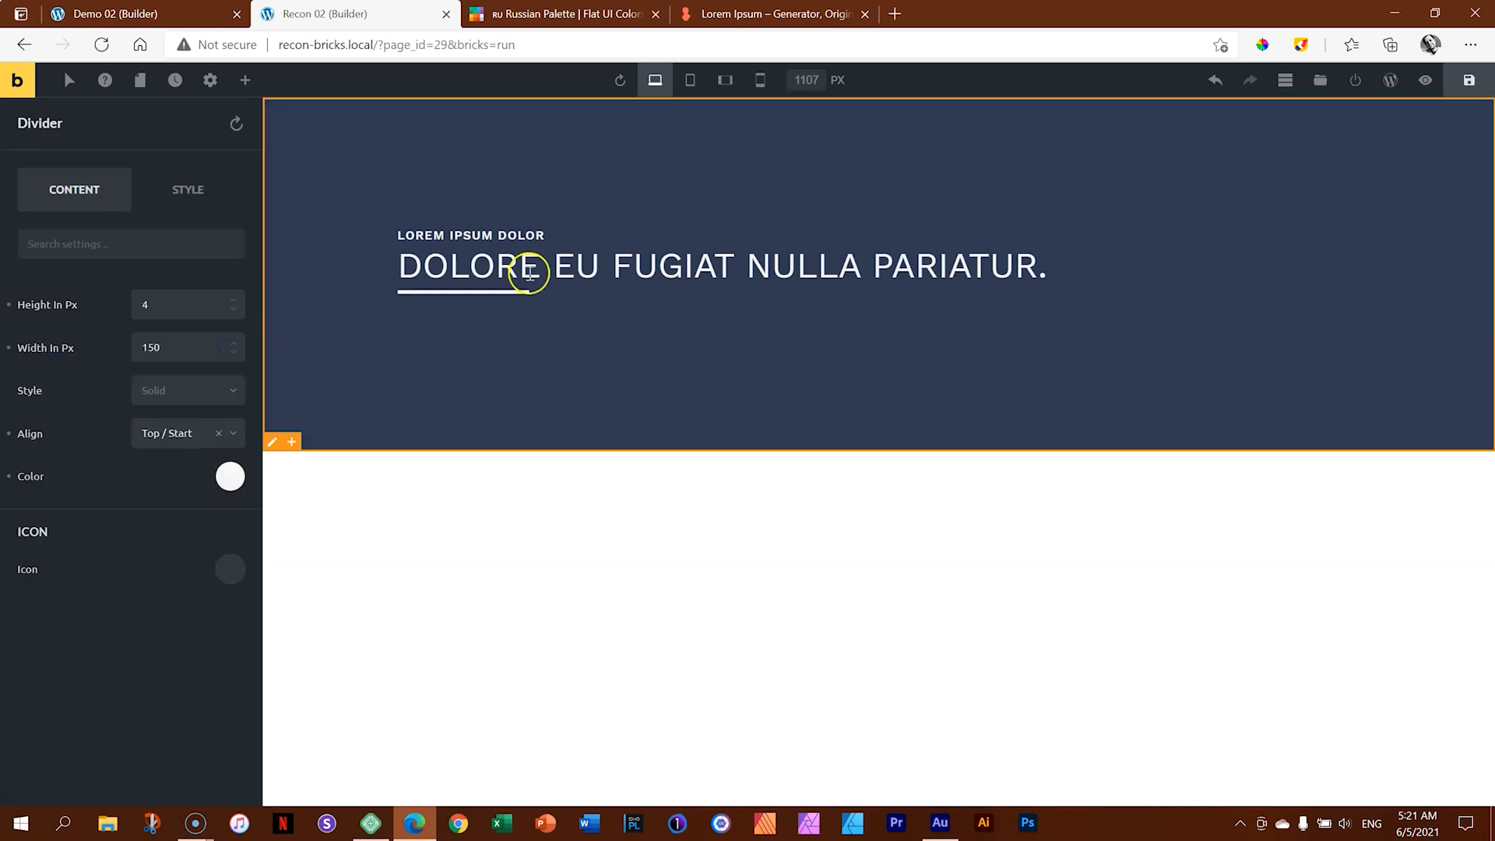
Step: Set the divider's width to 100 px
double_click(144, 347)
key(BackSpace)
text(100)
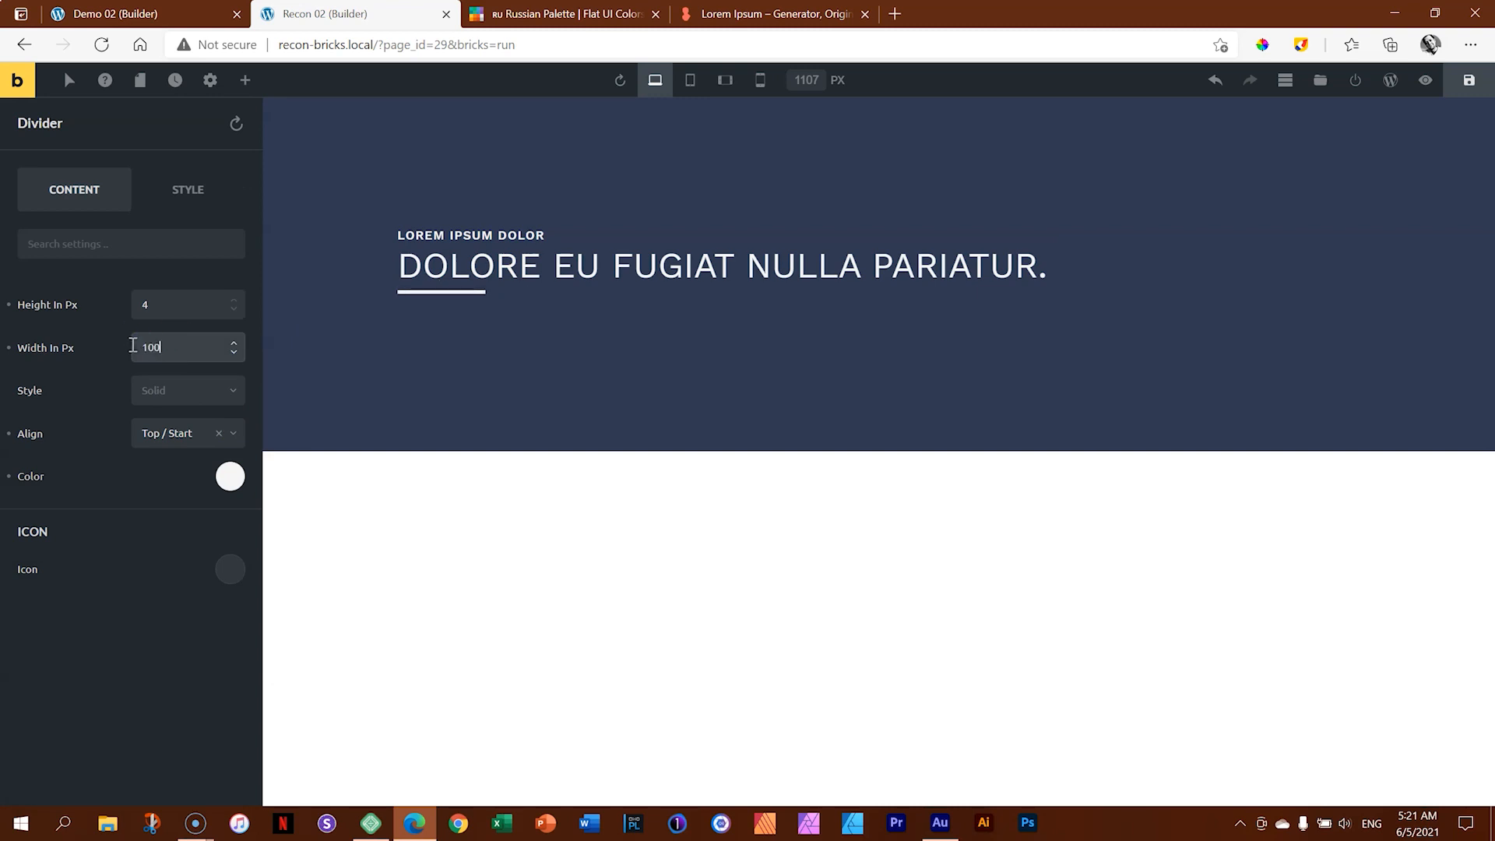
click(137, 517)
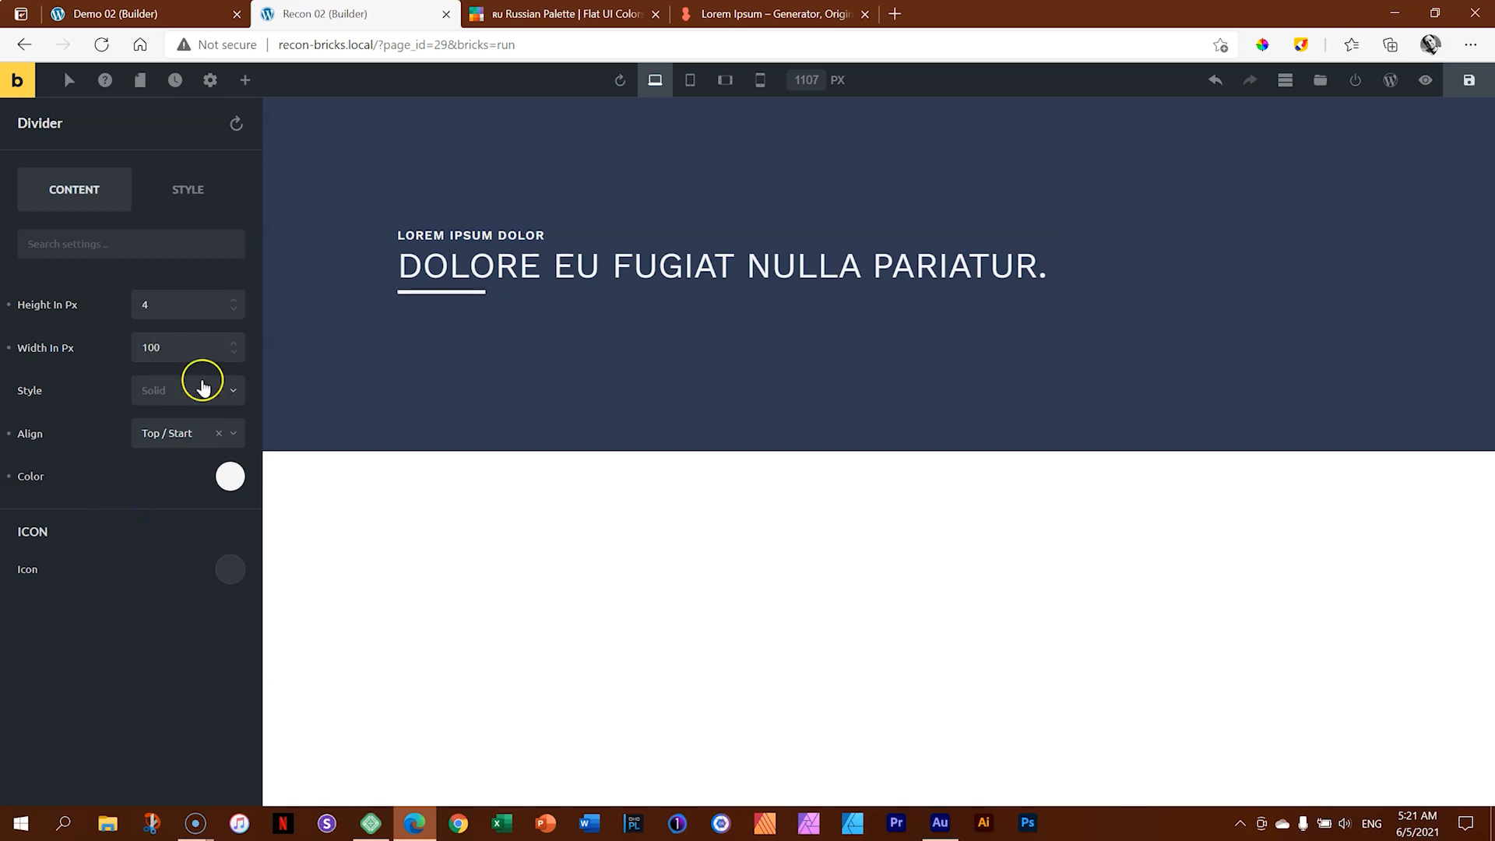
click(189, 185)
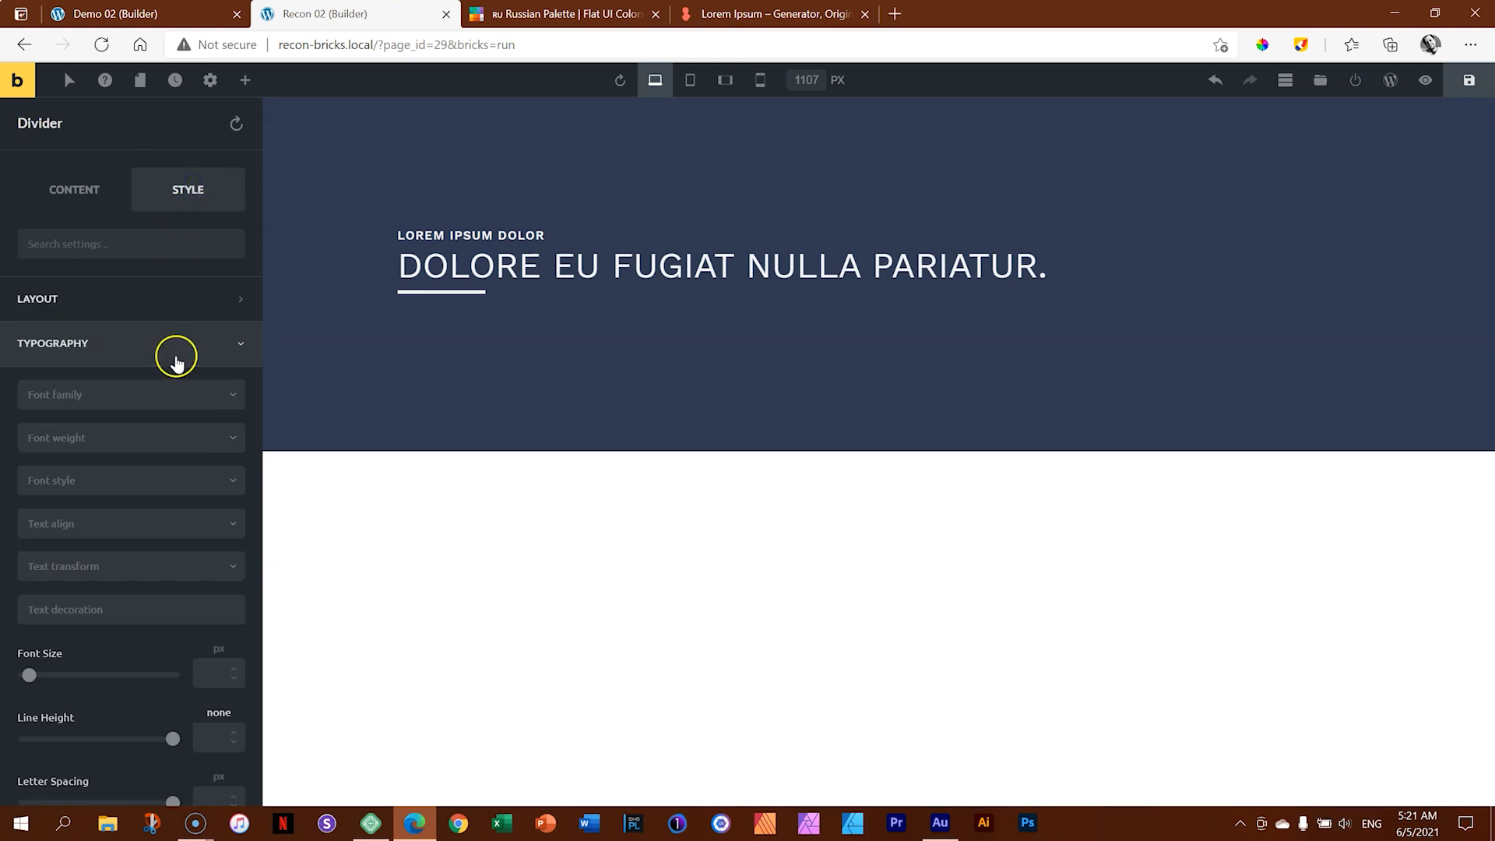
click(78, 191)
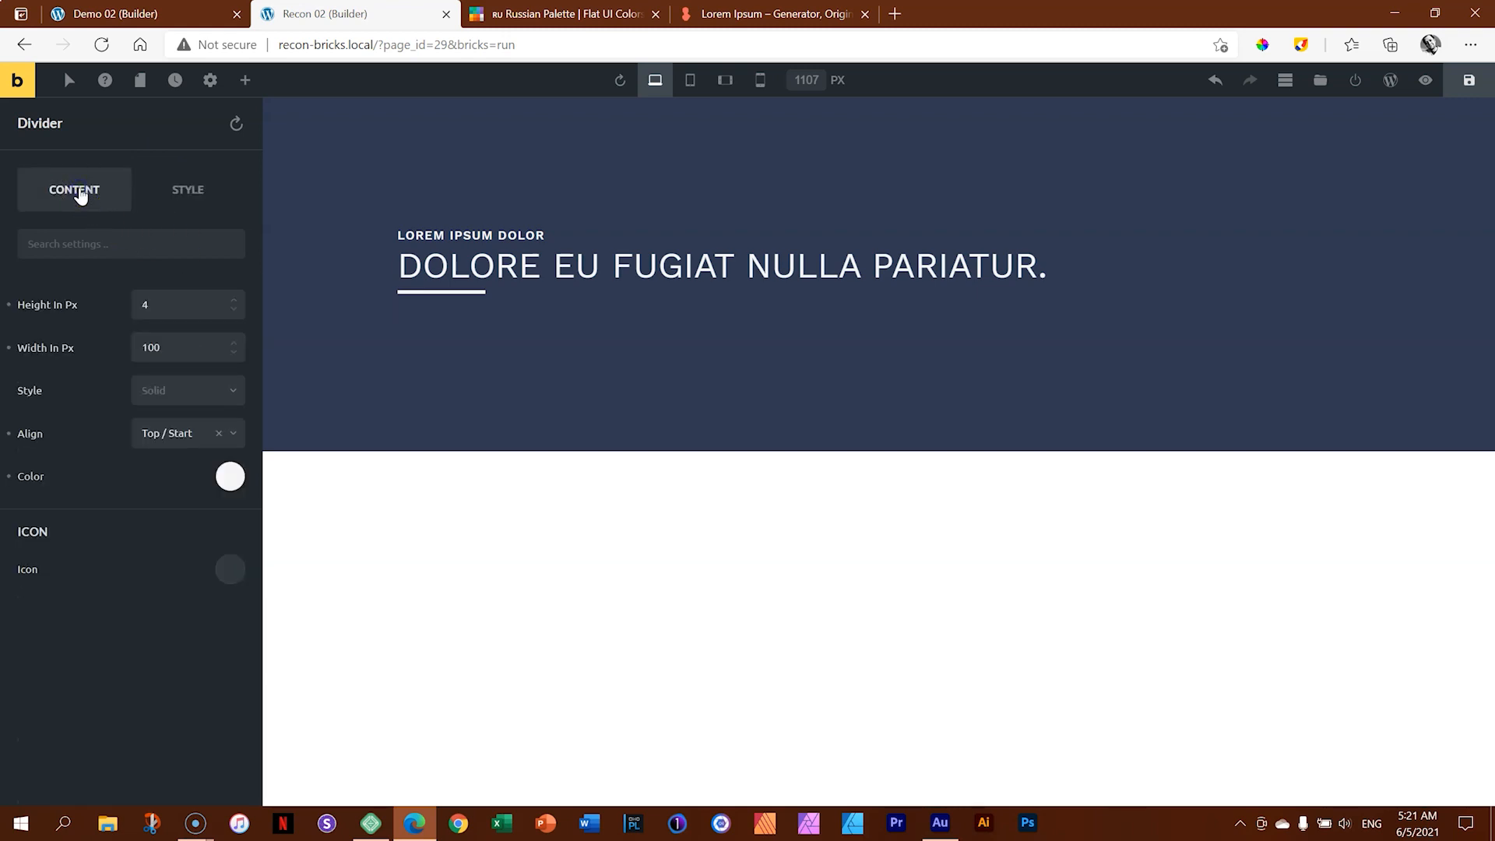
click(42, 210)
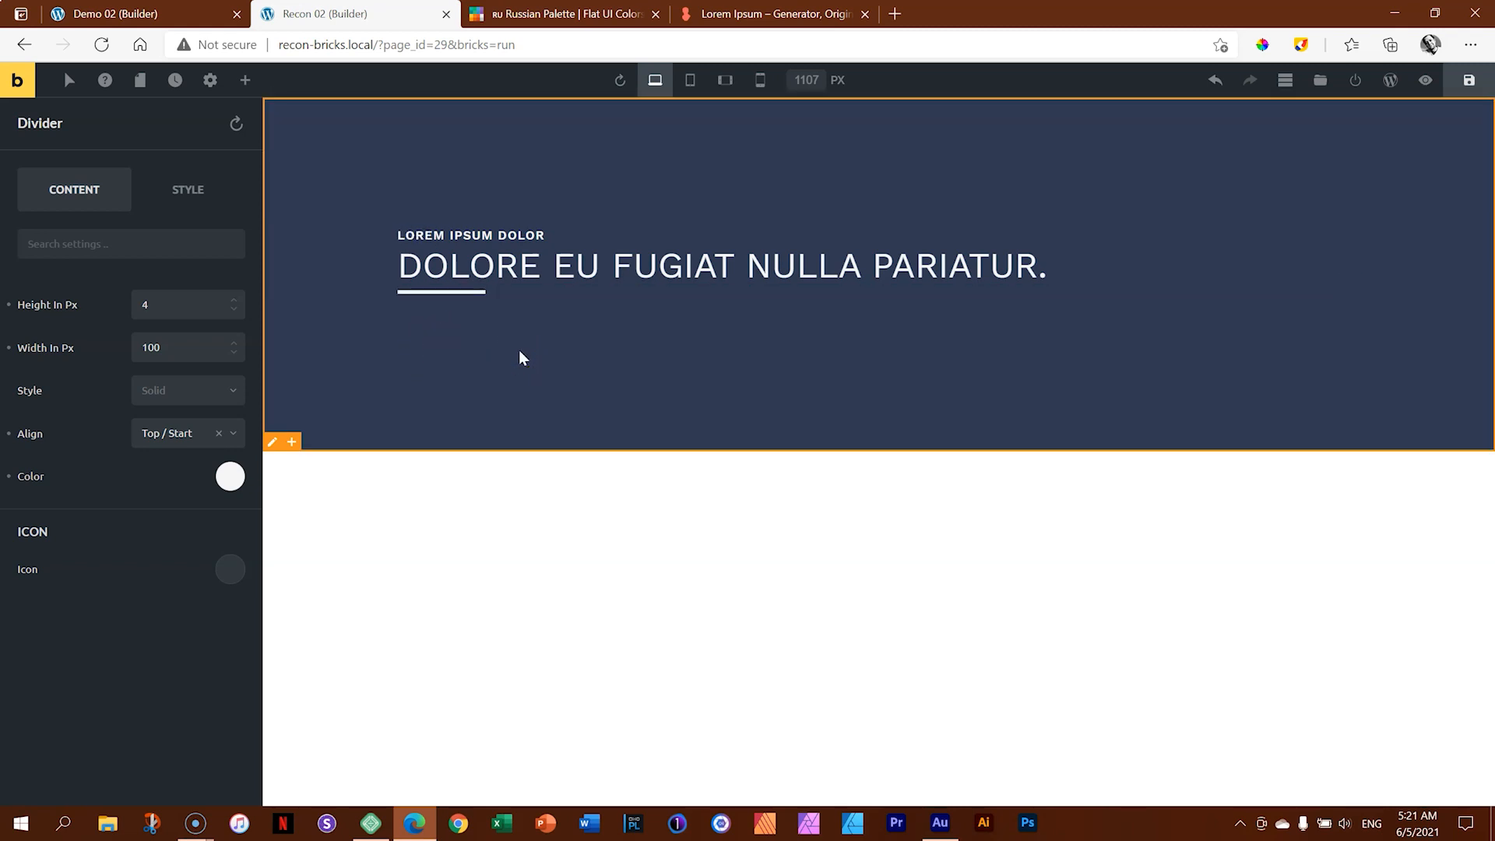
Step: Clone the small Lorem ipsum dolor heading and move the copy below the divider
click(533, 234)
right_click(503, 234)
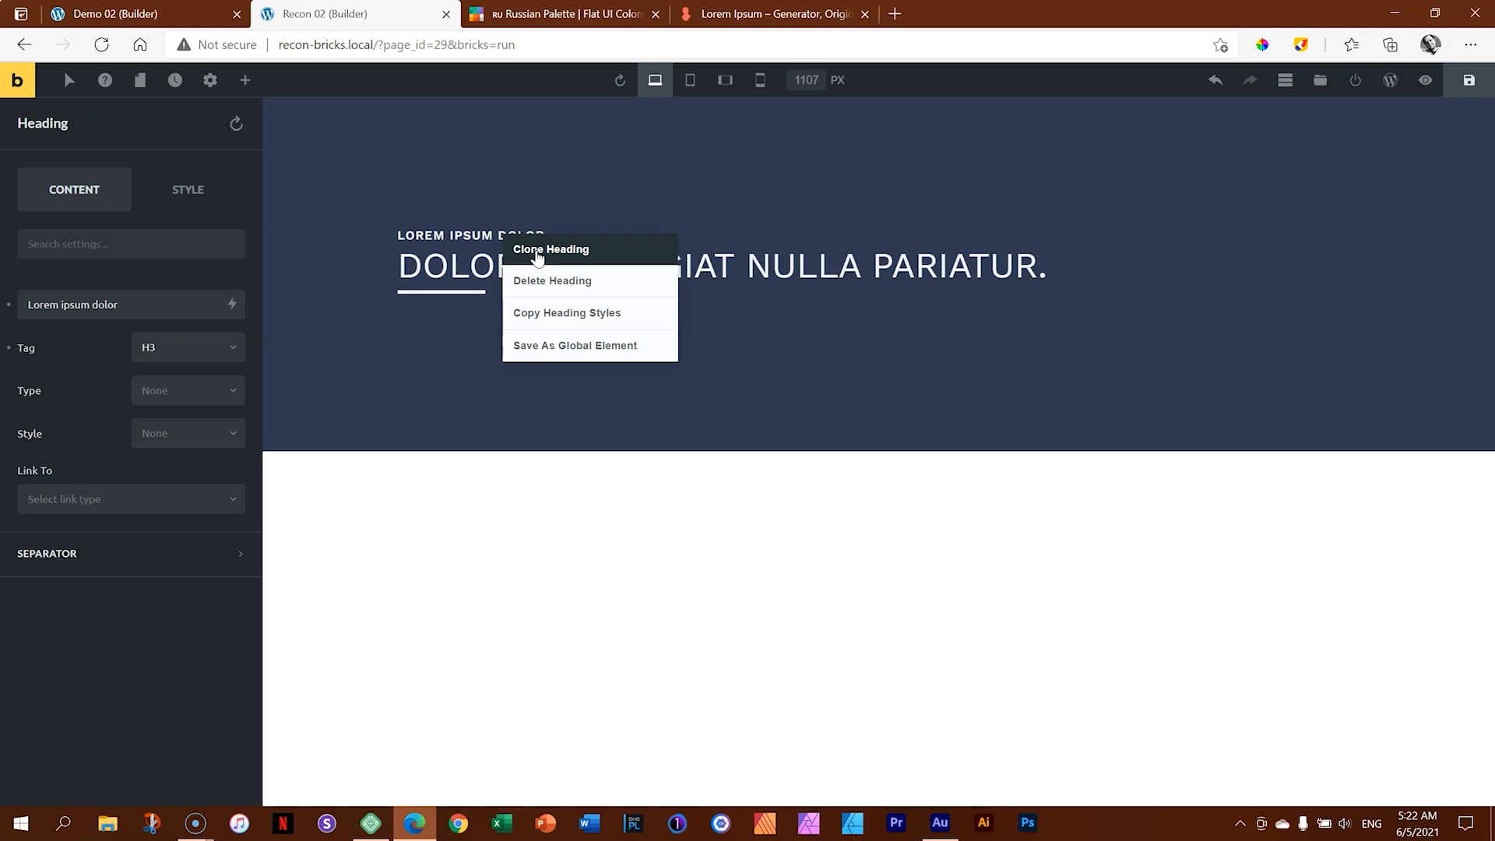
click(537, 252)
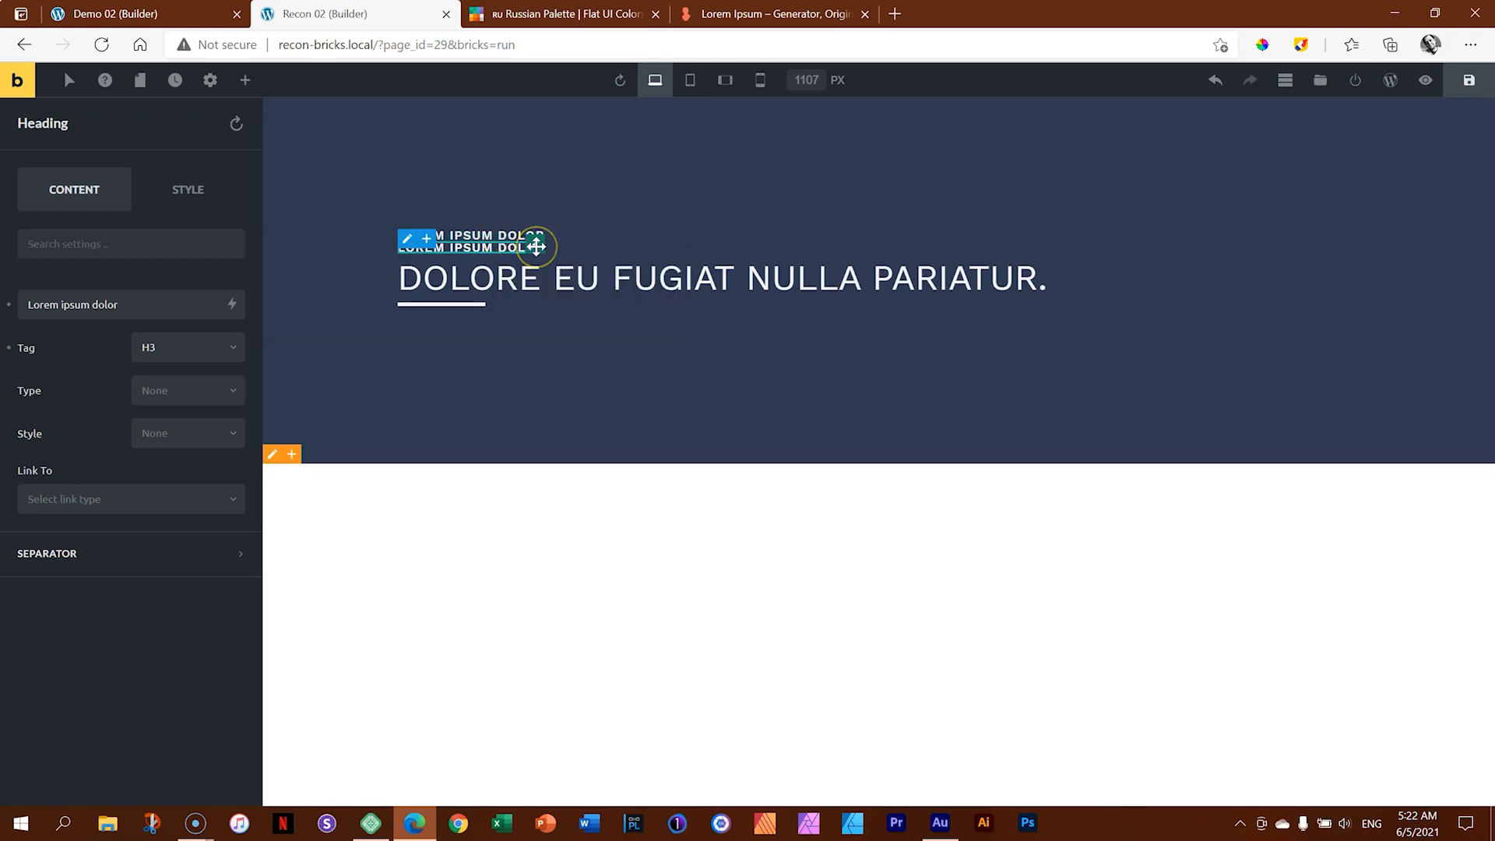
mouse_move(538, 246)
mouse_down()
mouse_move(518, 326)
mouse_move(436, 325)
mouse_move(864, 338)
mouse_move(833, 325)
mouse_up()
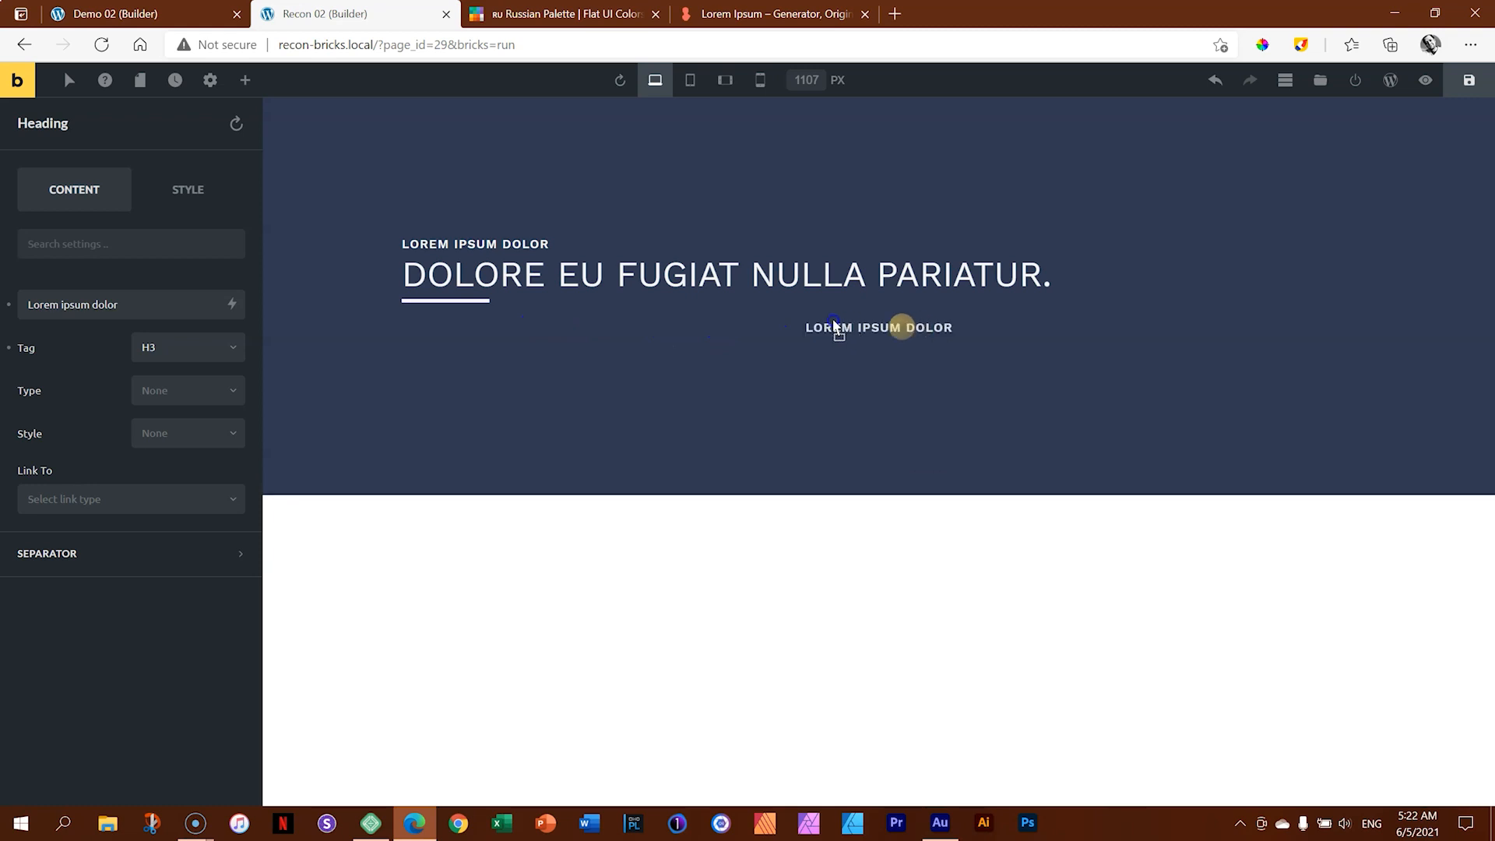
drag(833, 325, 485, 313)
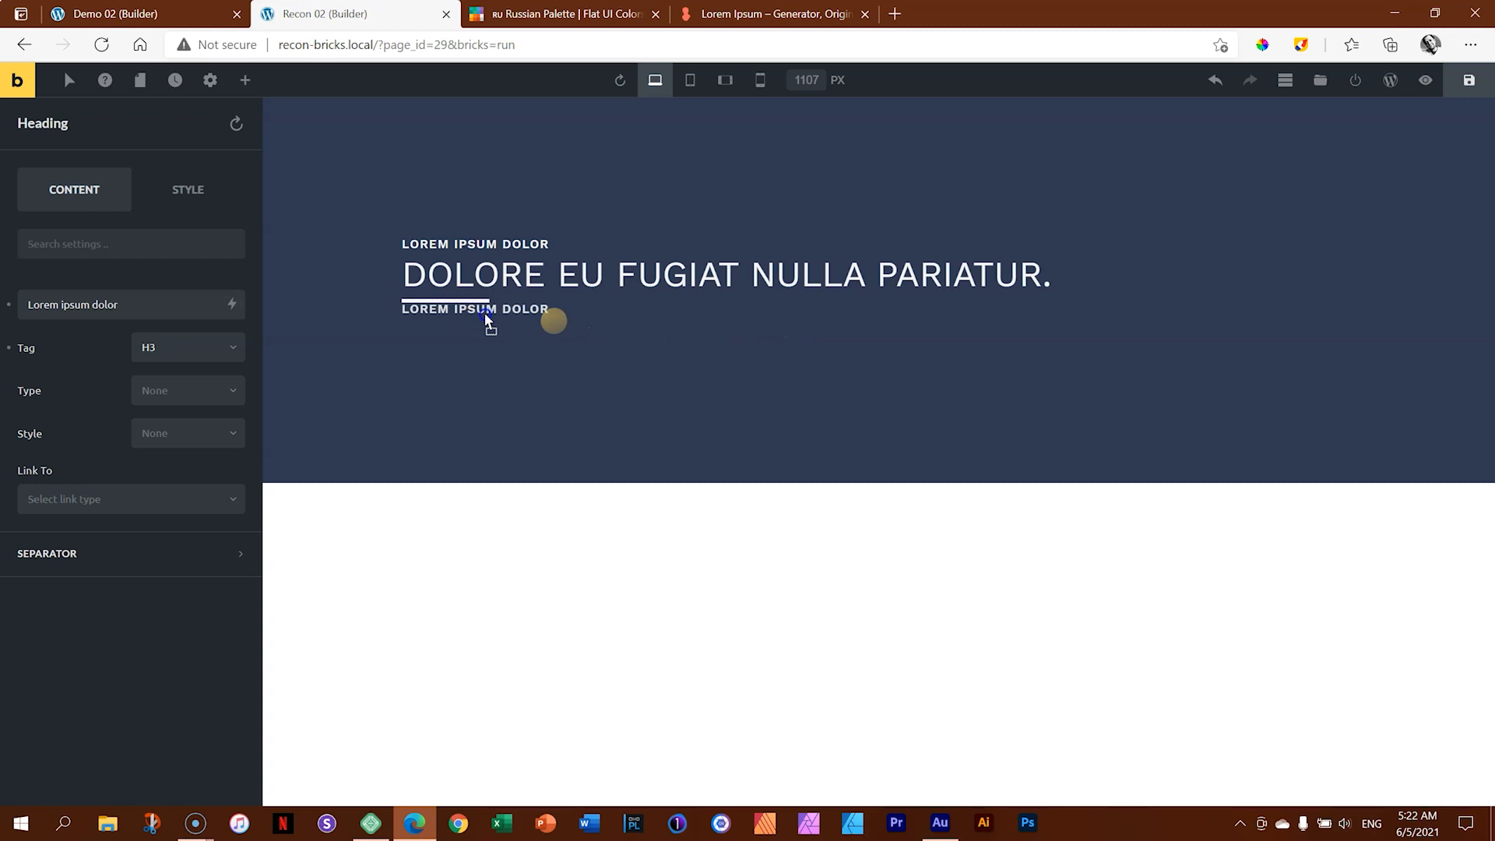
drag(484, 312, 485, 312)
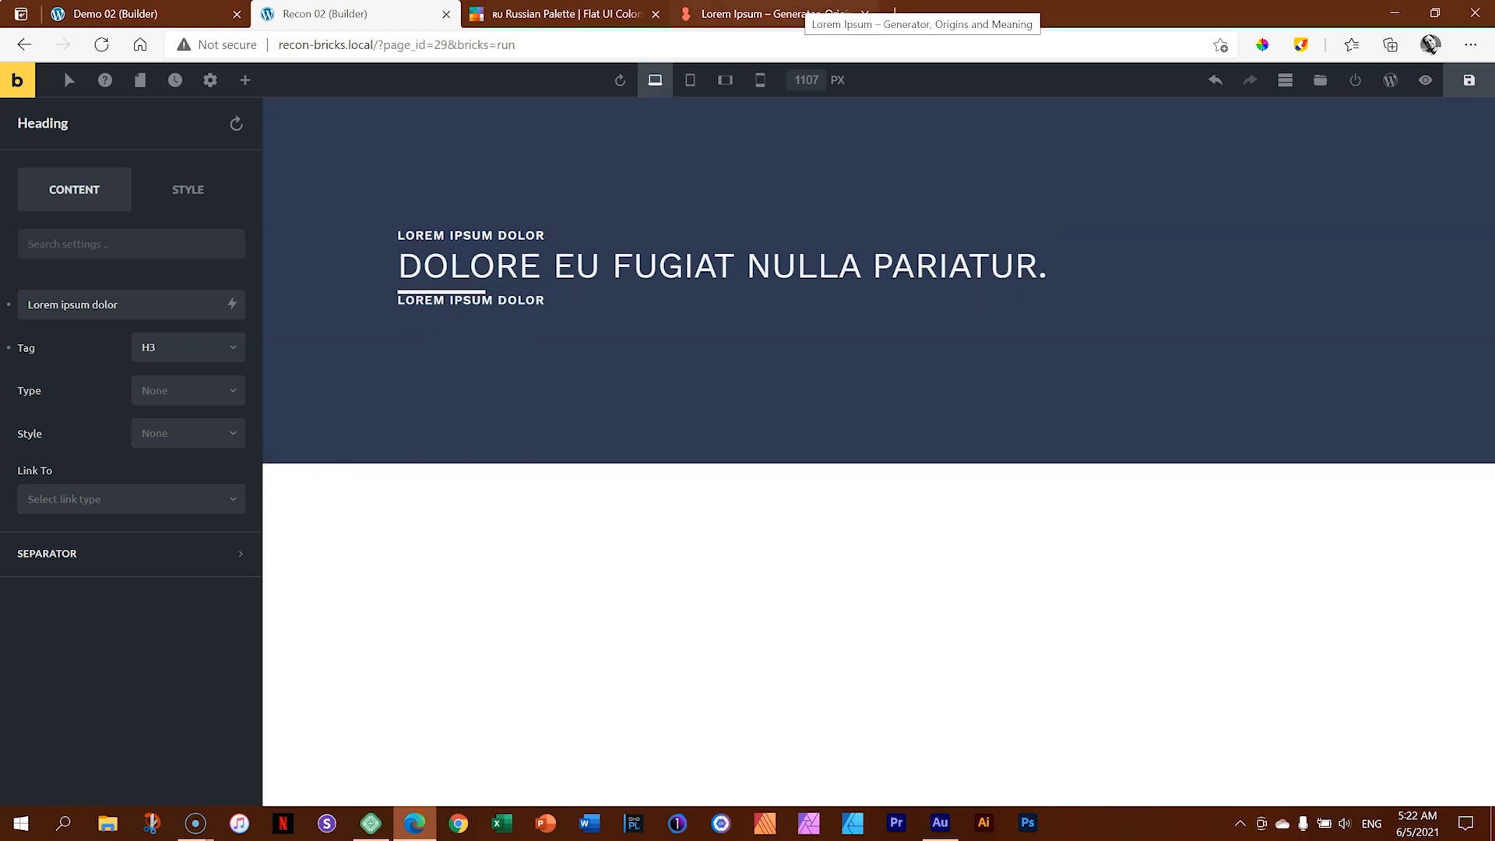
Step: Copy the sentence from "Ut enim" to "consequat." on the Lorem Ipsum page and select the heading below the divider in the Recon 02 builder
click(771, 14)
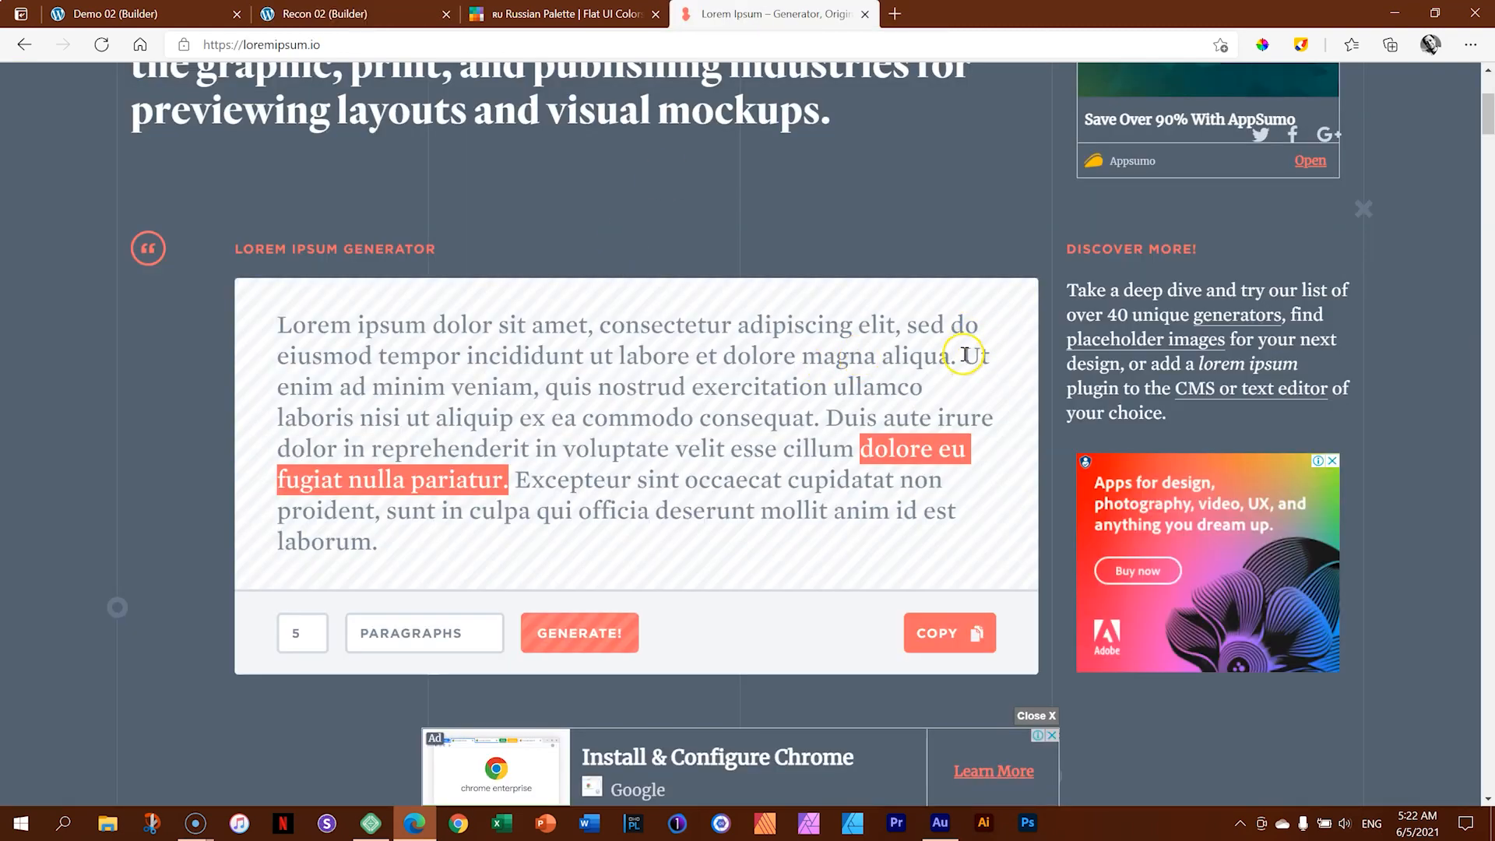
drag(966, 354, 828, 418)
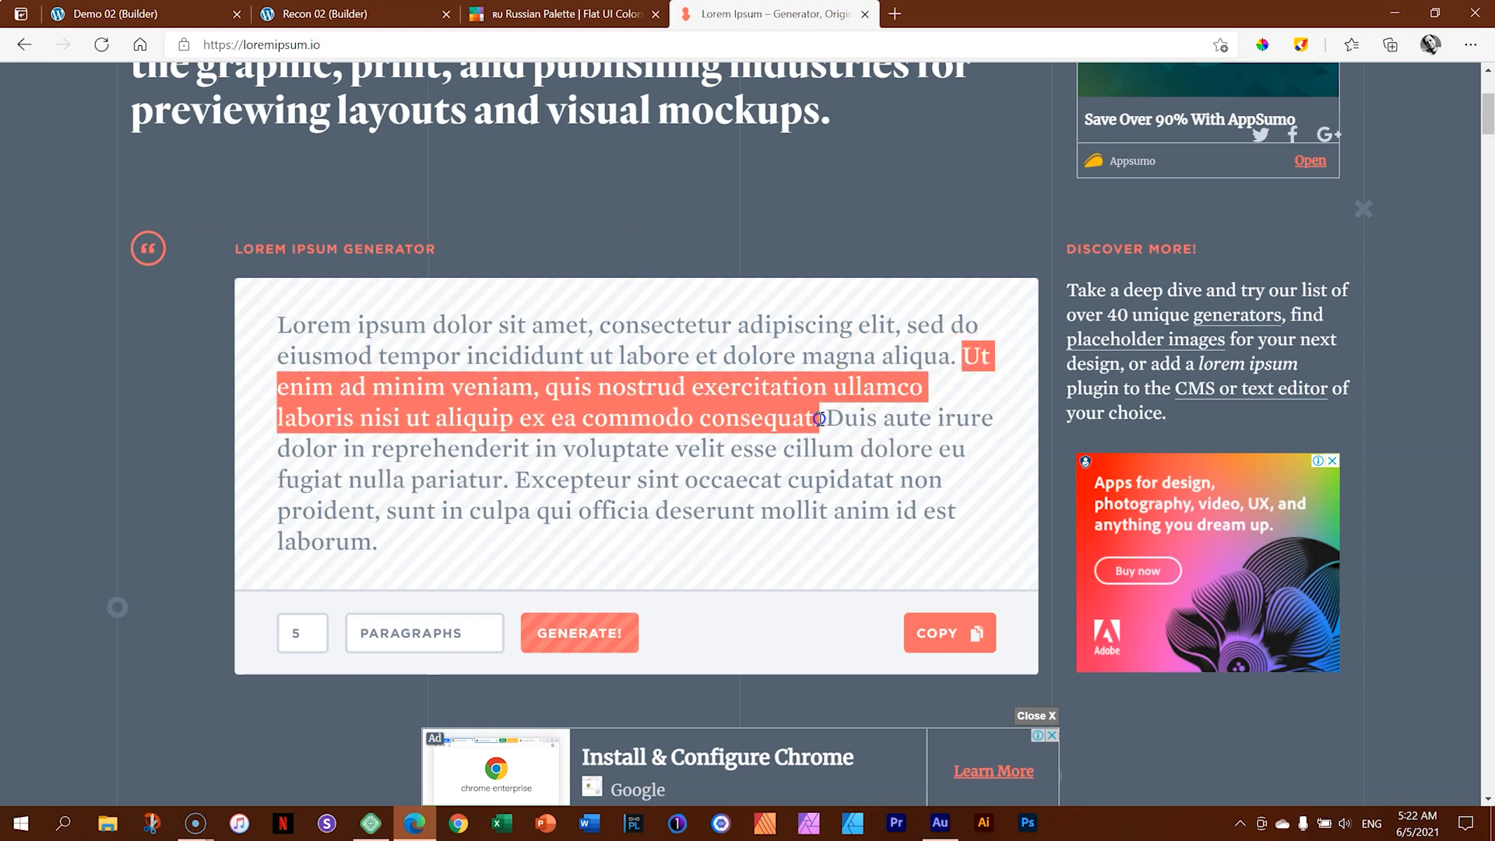
right_click(809, 395)
click(827, 411)
click(350, 14)
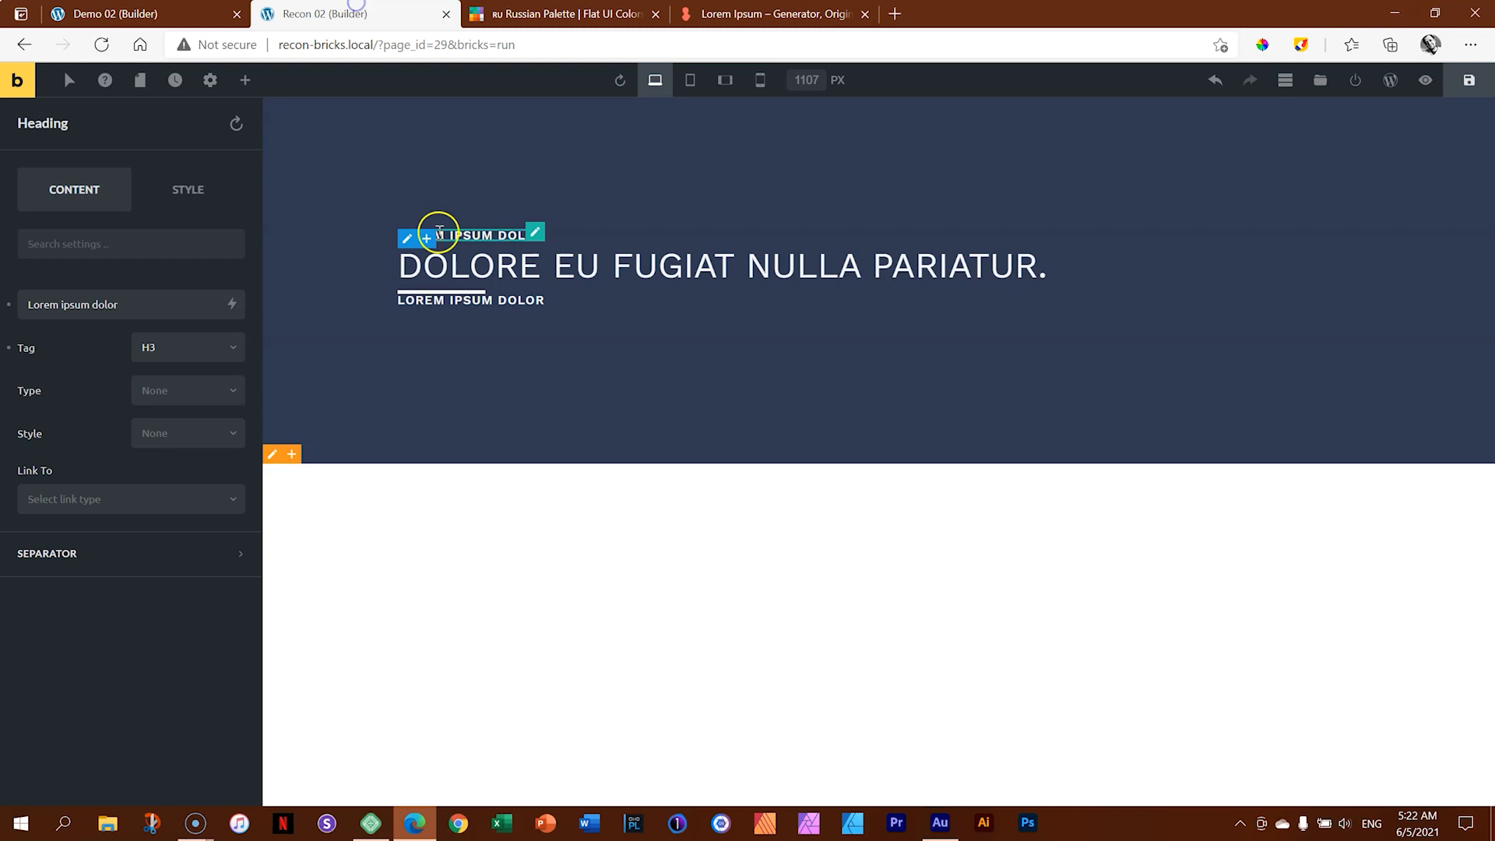
click(460, 301)
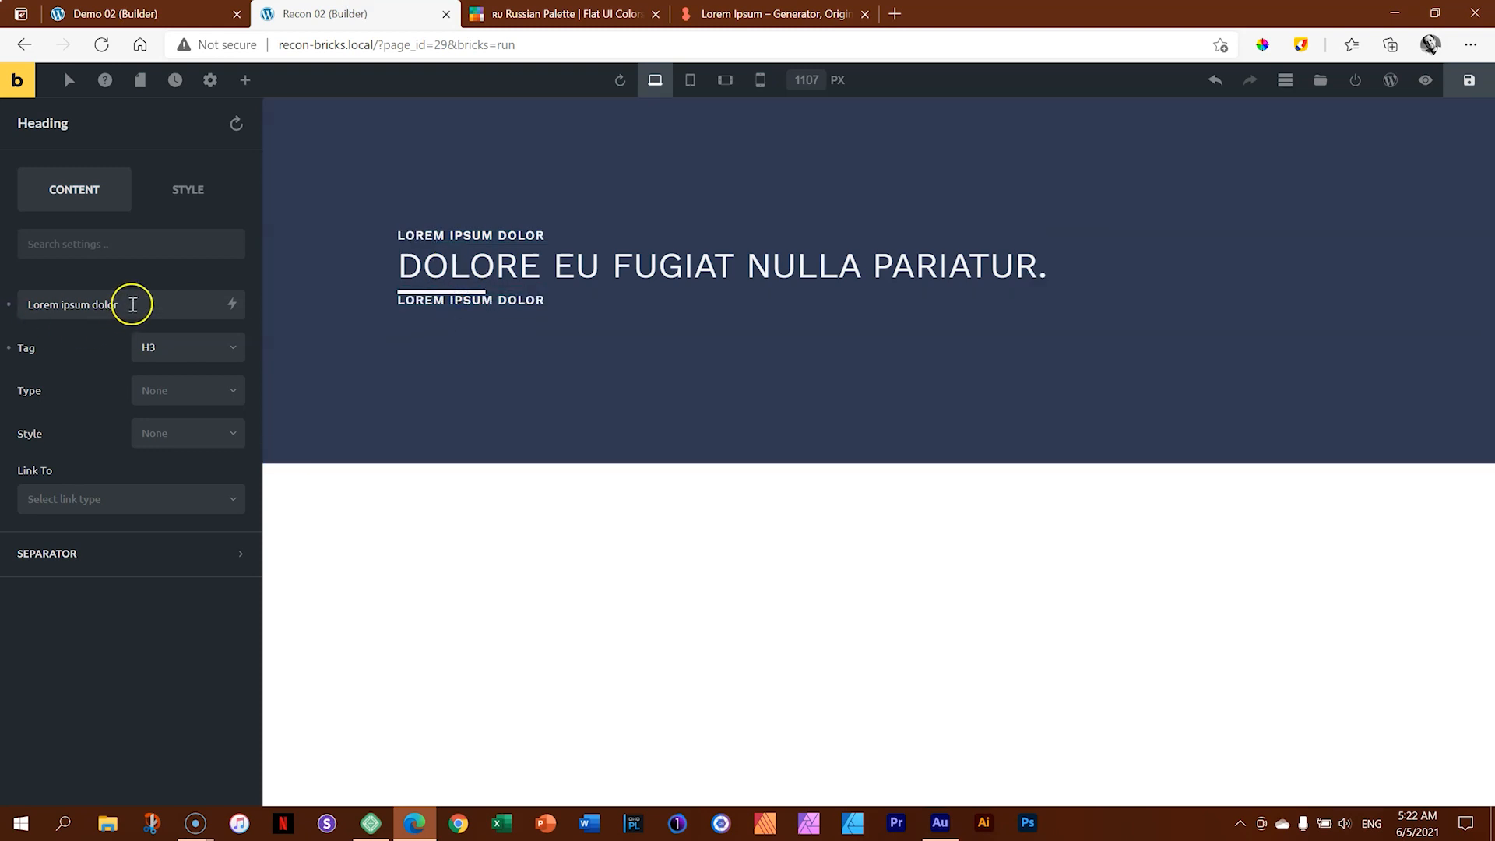
Step: Replace the text of the heading below the divider with the copied sentence, trimmed to end at "aliquip ex."
drag(133, 303, 6, 308)
key(ctrl+v)
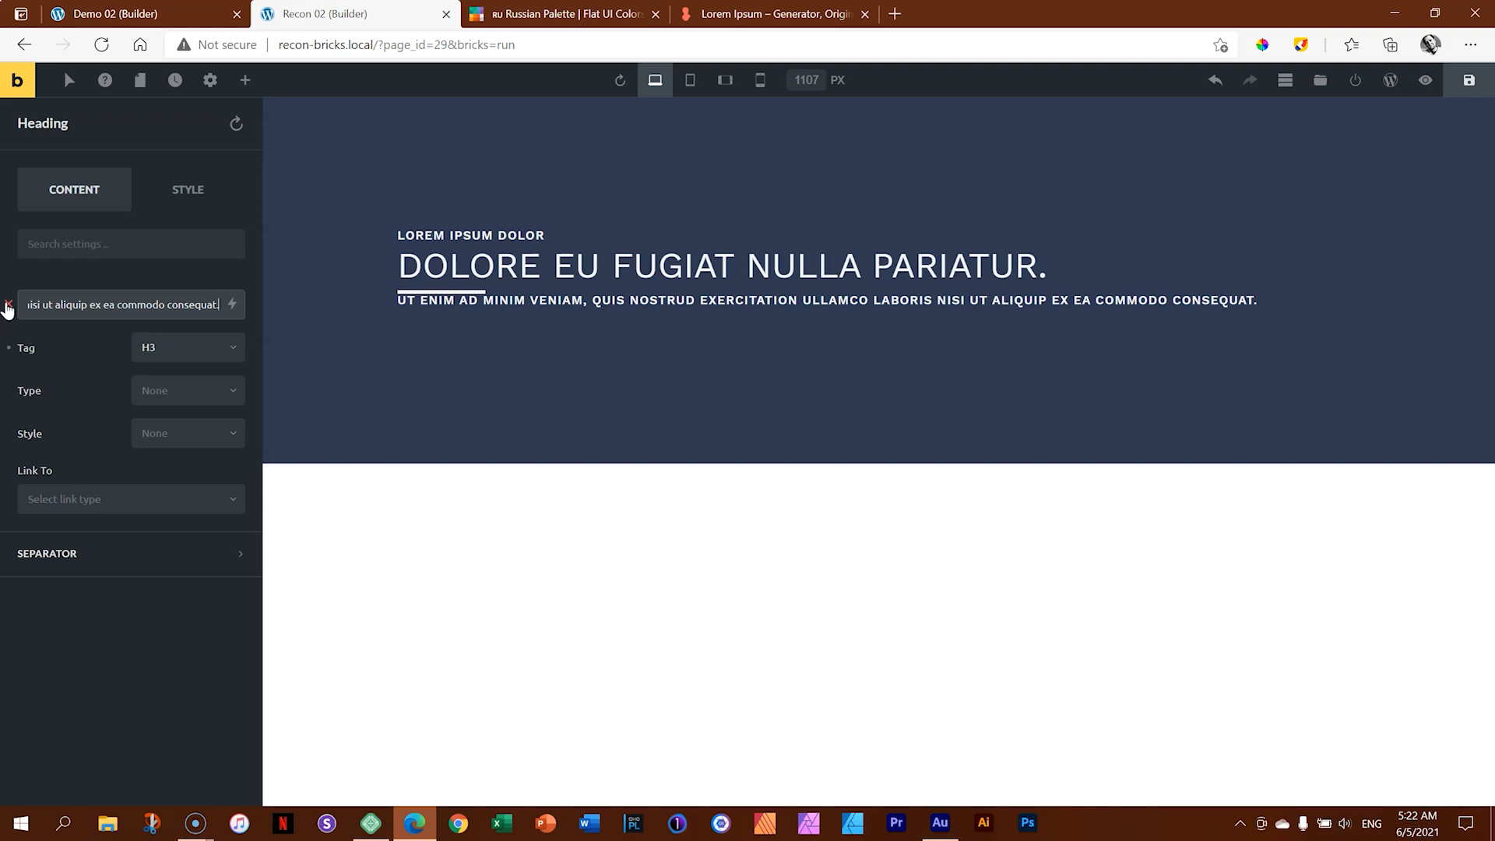
drag(114, 304, 206, 304)
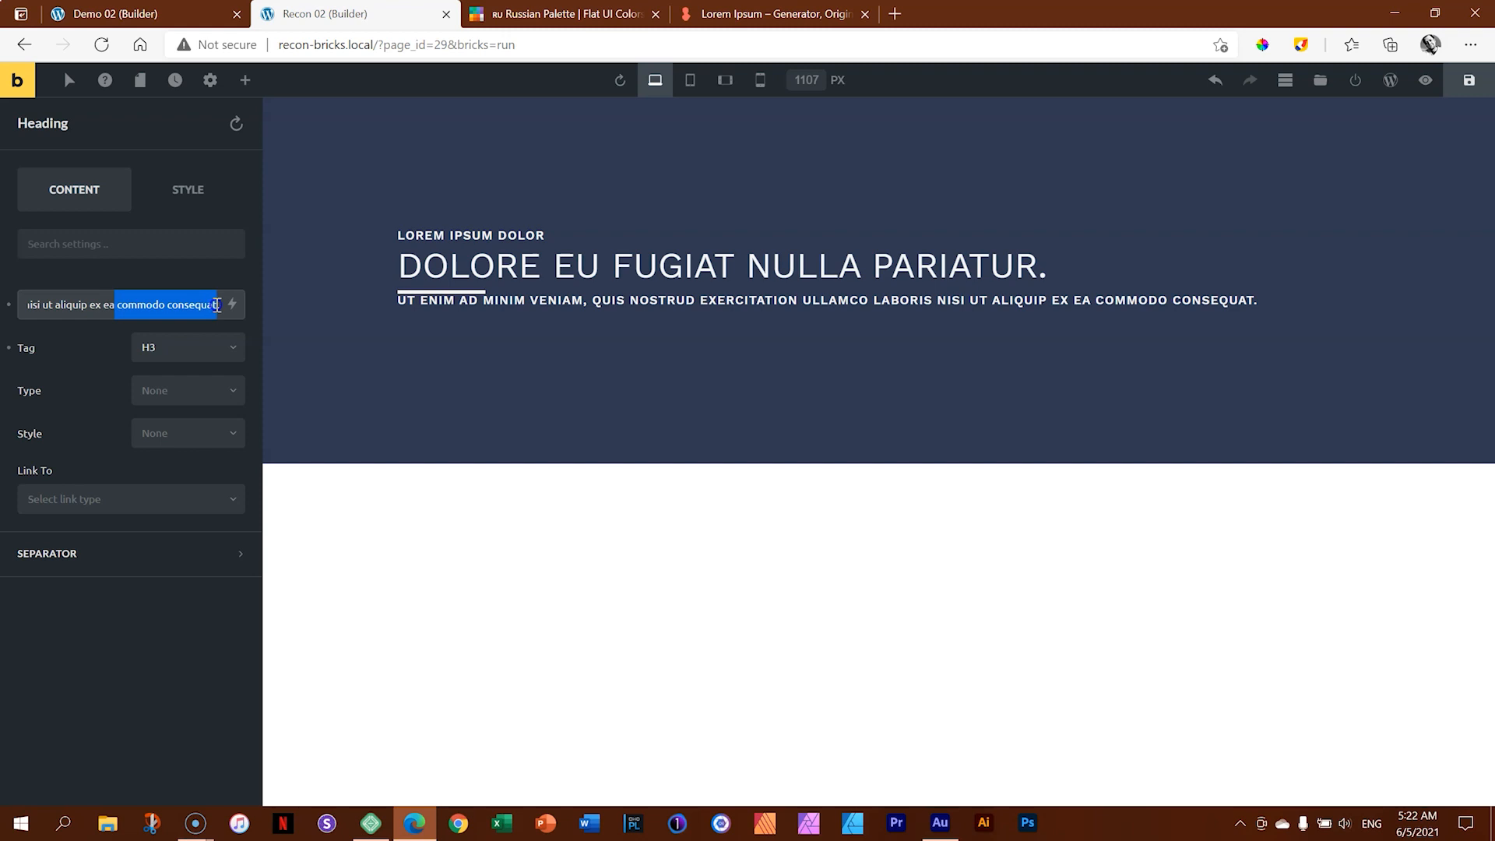
key(BackSpace)
key(BackSpace)
key(BackSpace)
key(BackSpace)
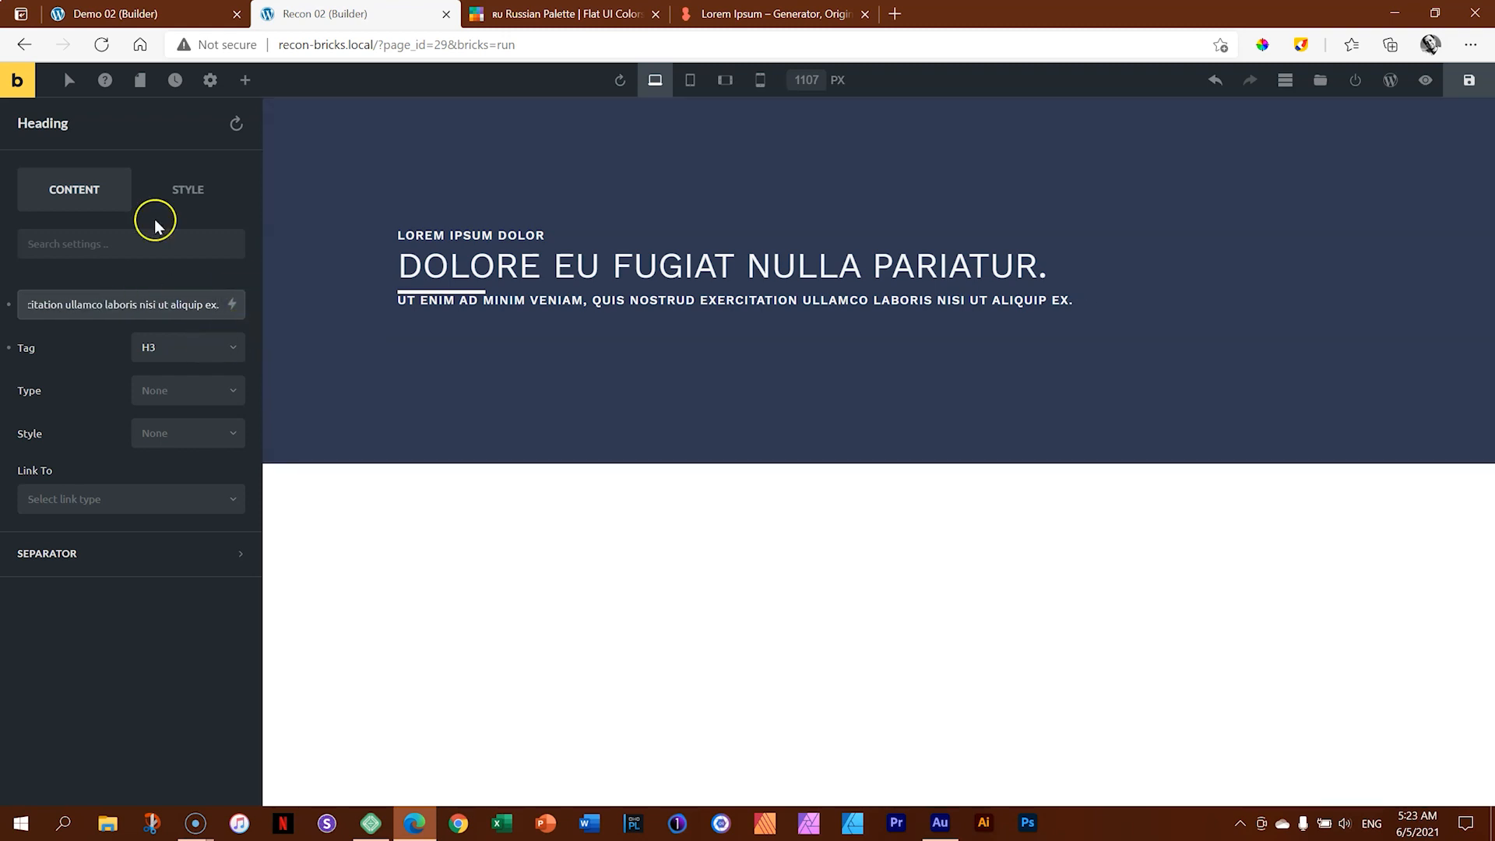
Step: Set the font weight of the heading below the divider to 300
click(185, 193)
click(70, 349)
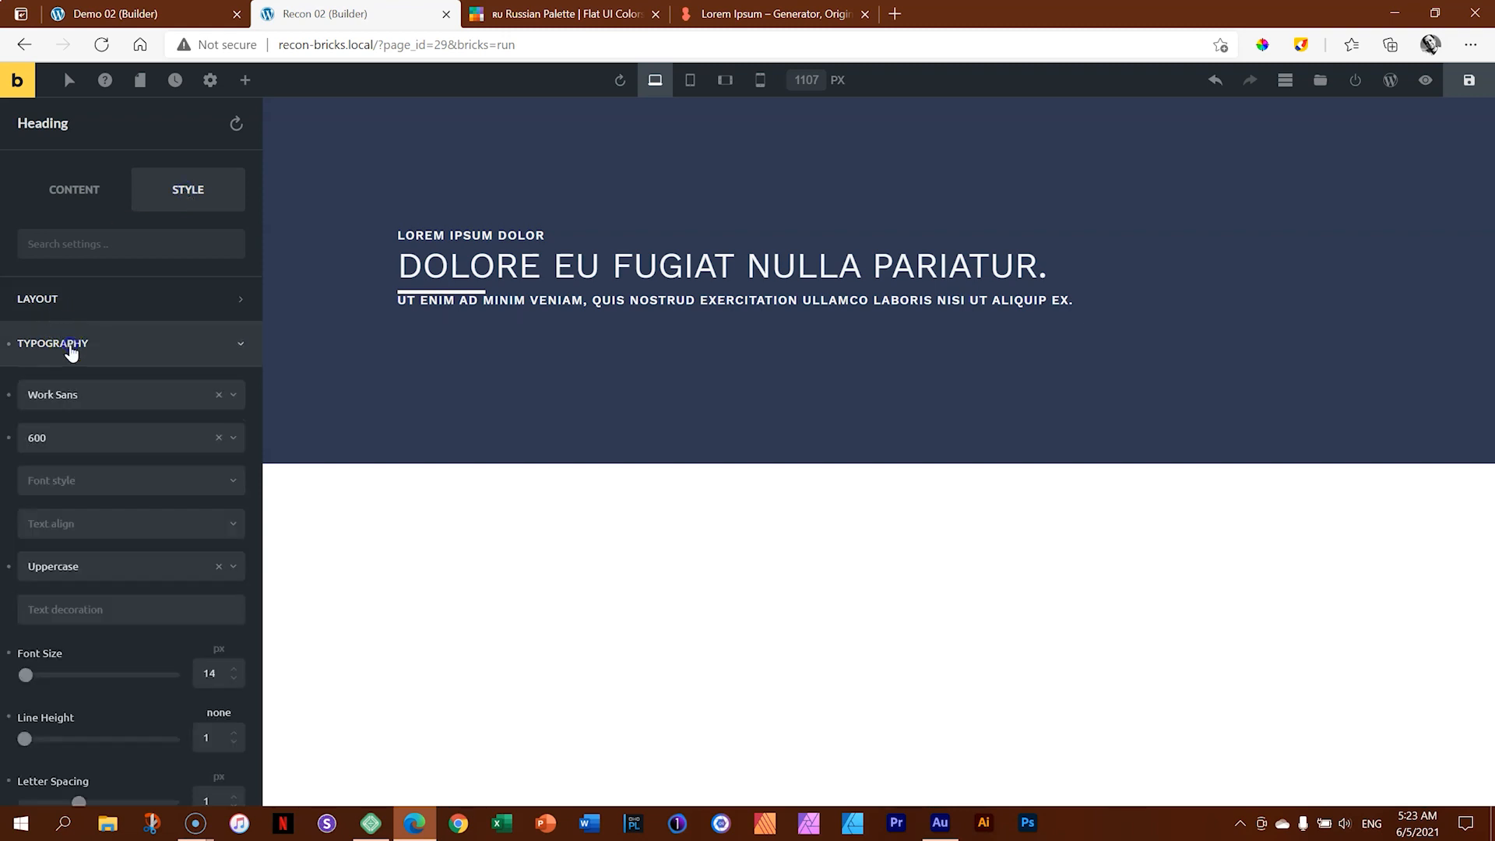
click(83, 434)
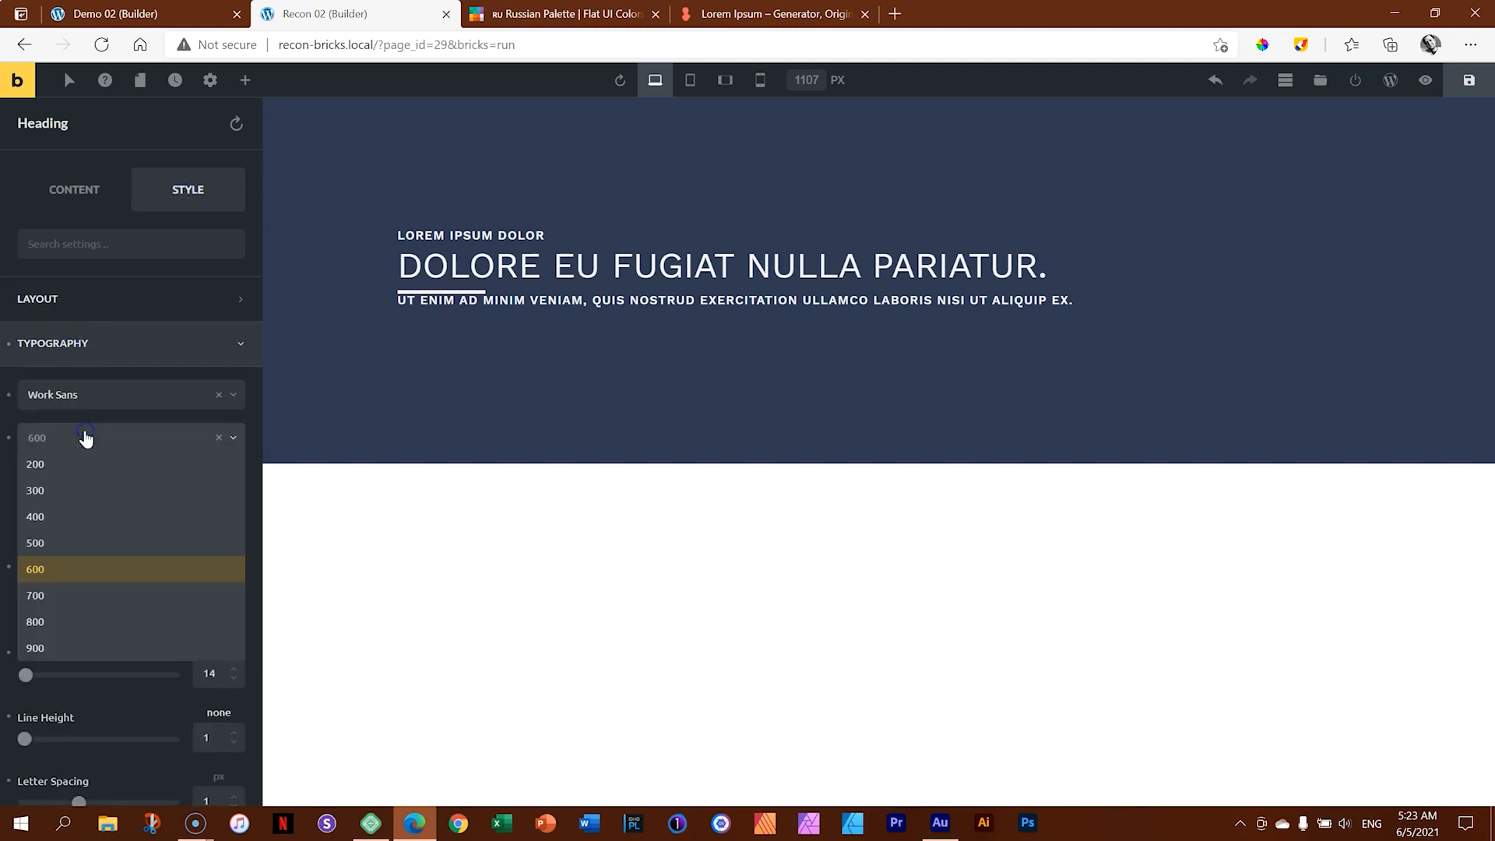
click(67, 490)
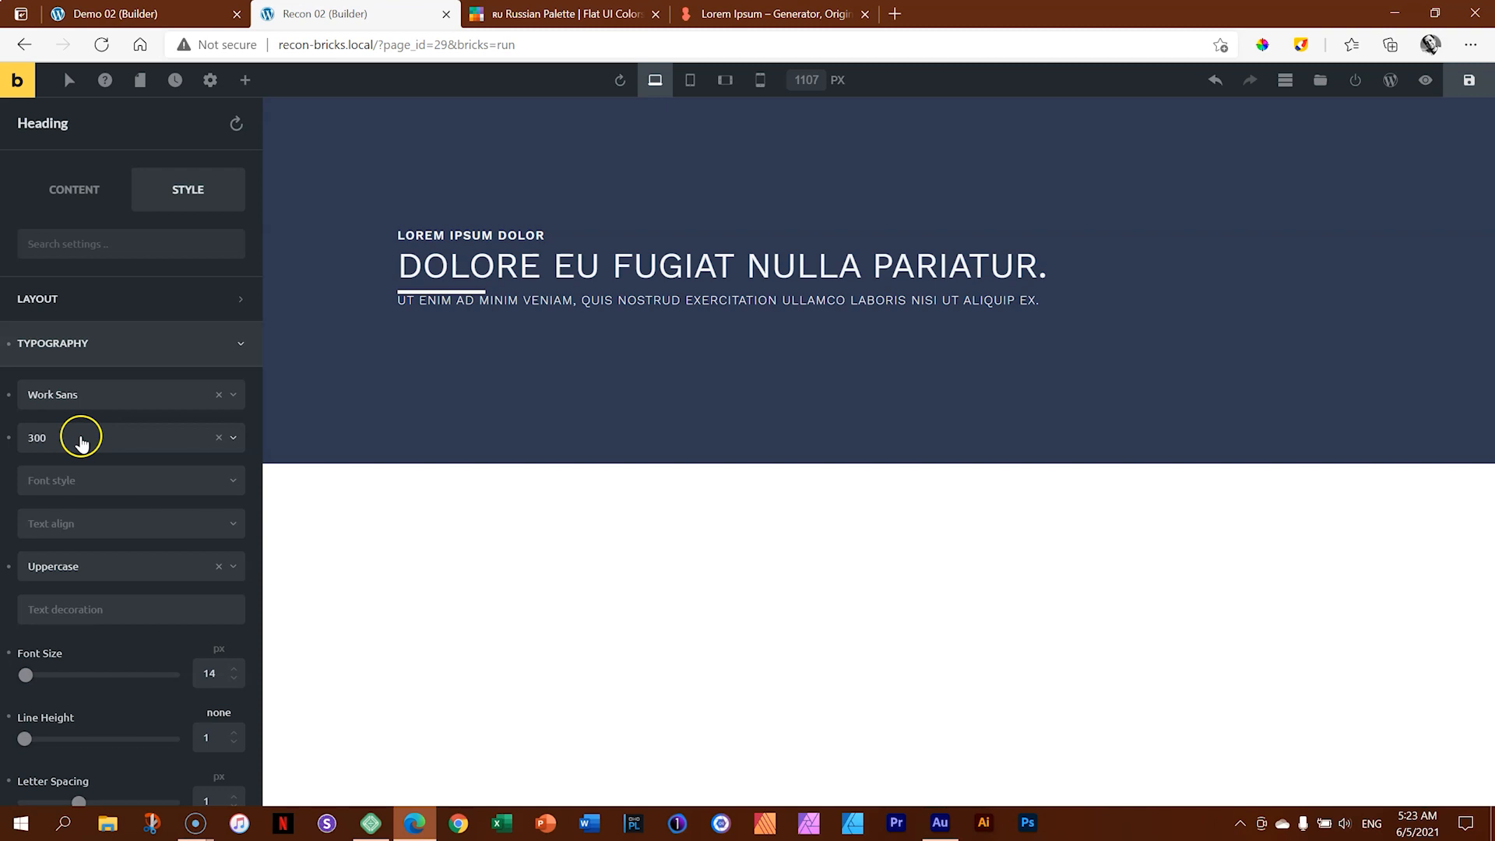
Step: Clear the letter spacing value of the heading below the divider
scroll(98, 444, down, 5)
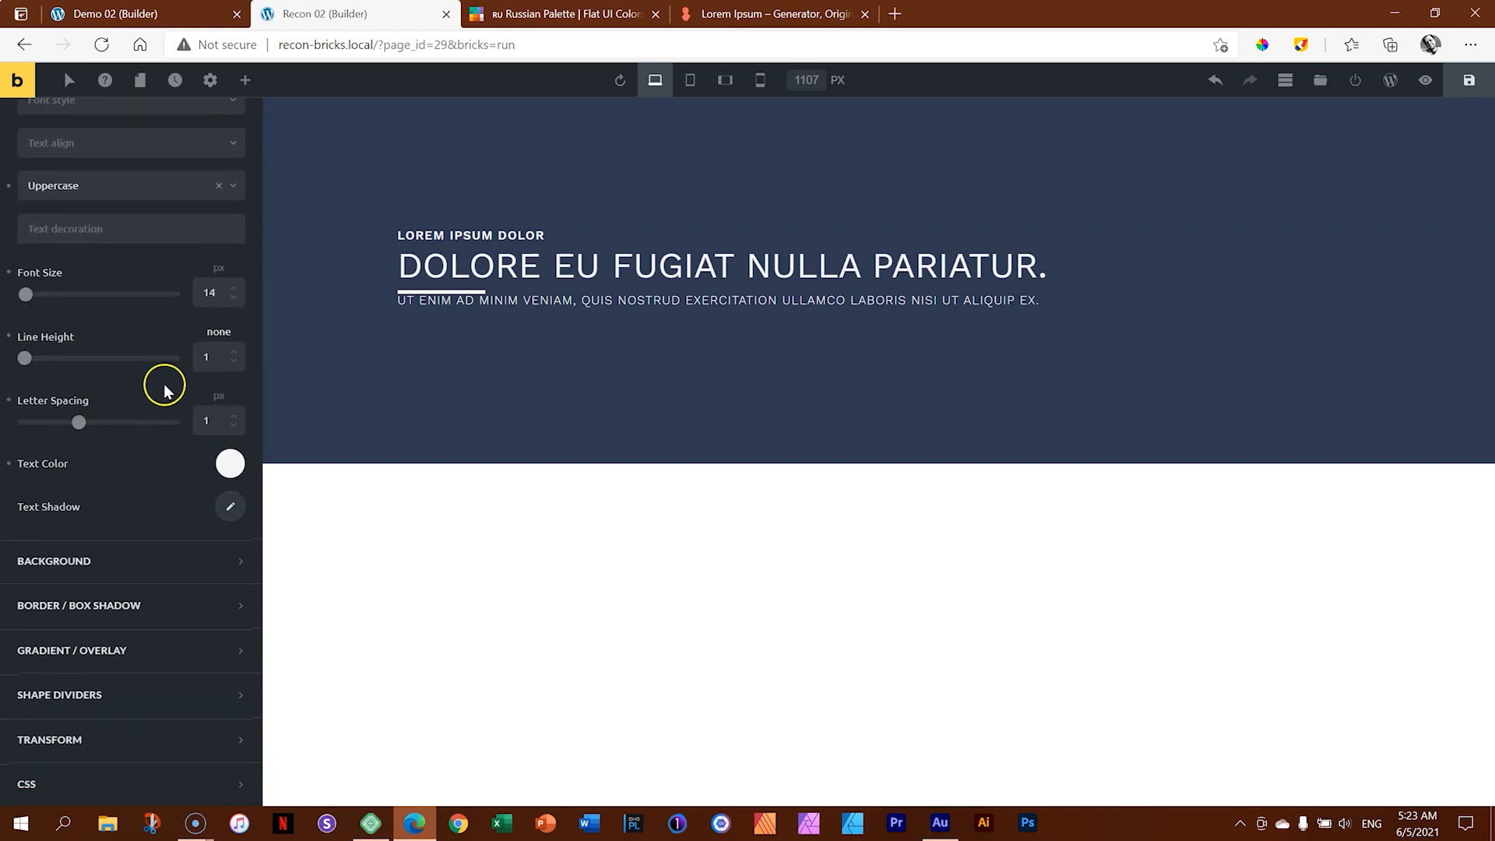
click(234, 427)
drag(229, 420, 199, 420)
key(Down)
key(Down)
key(Down)
key(Down)
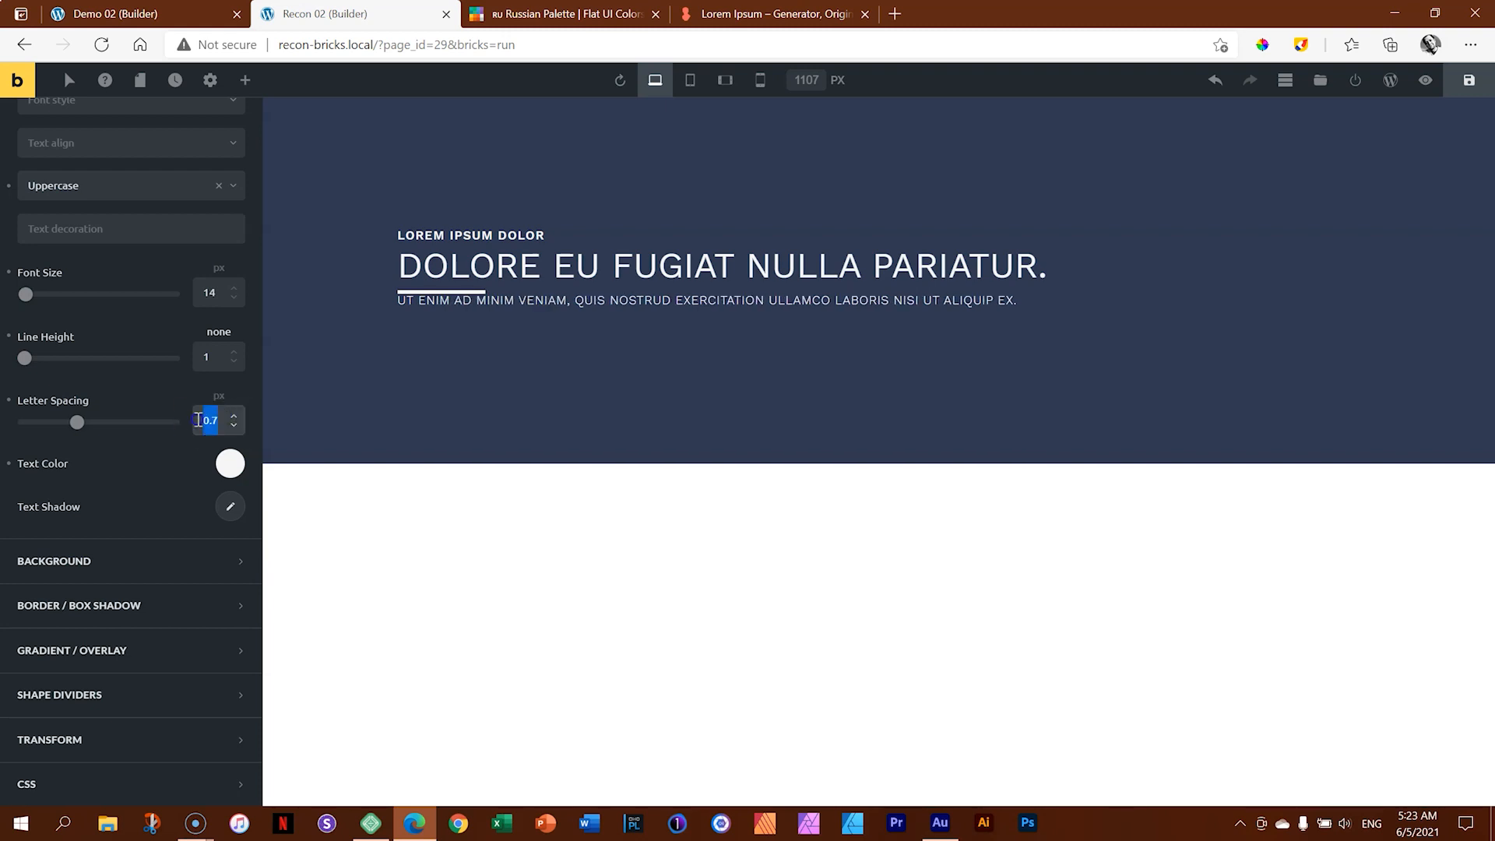
key(BackSpace)
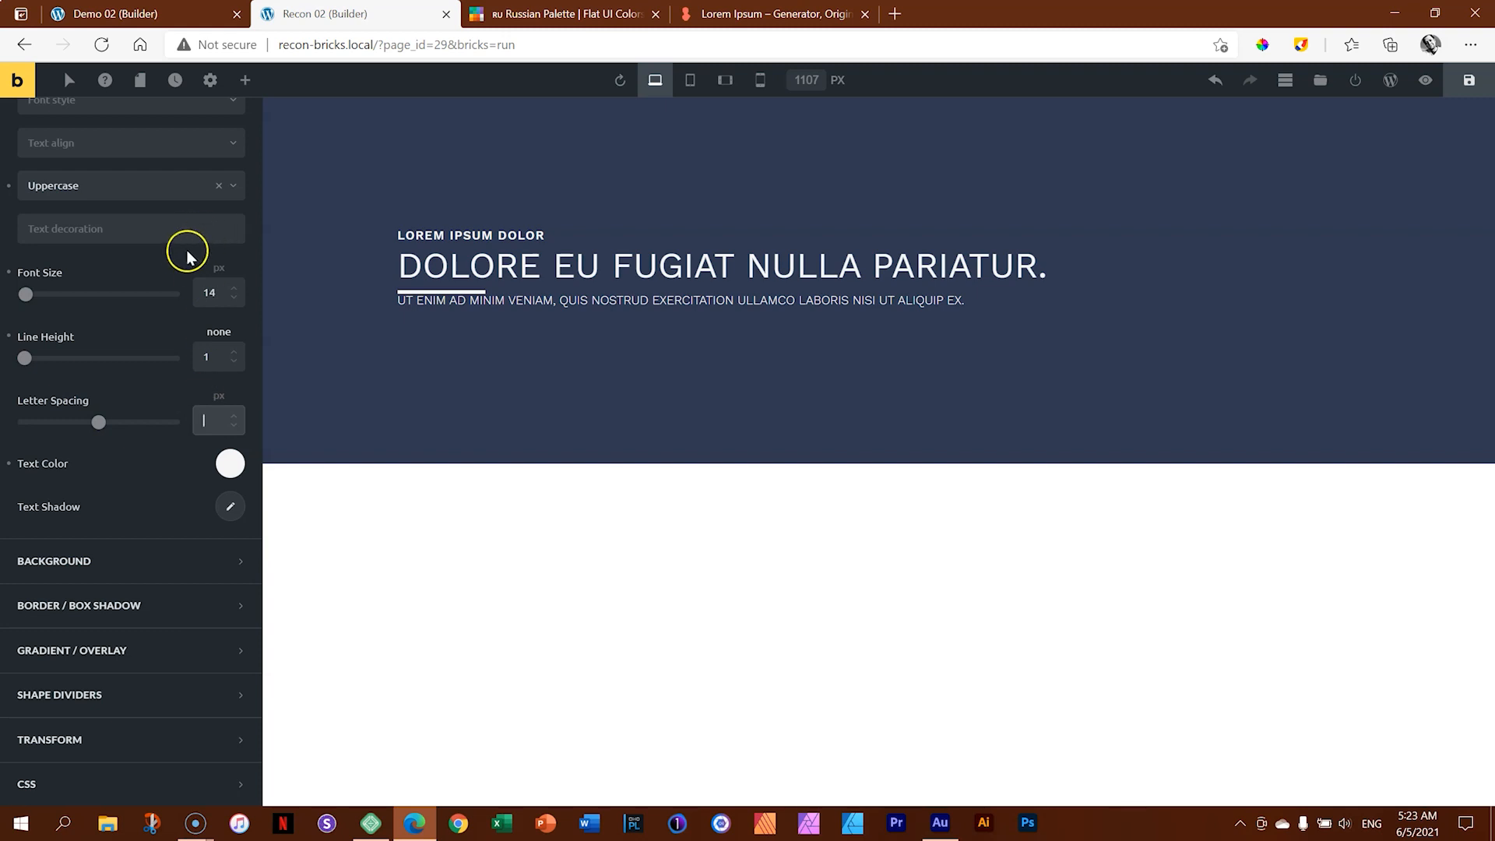
scroll(184, 251, up, 5)
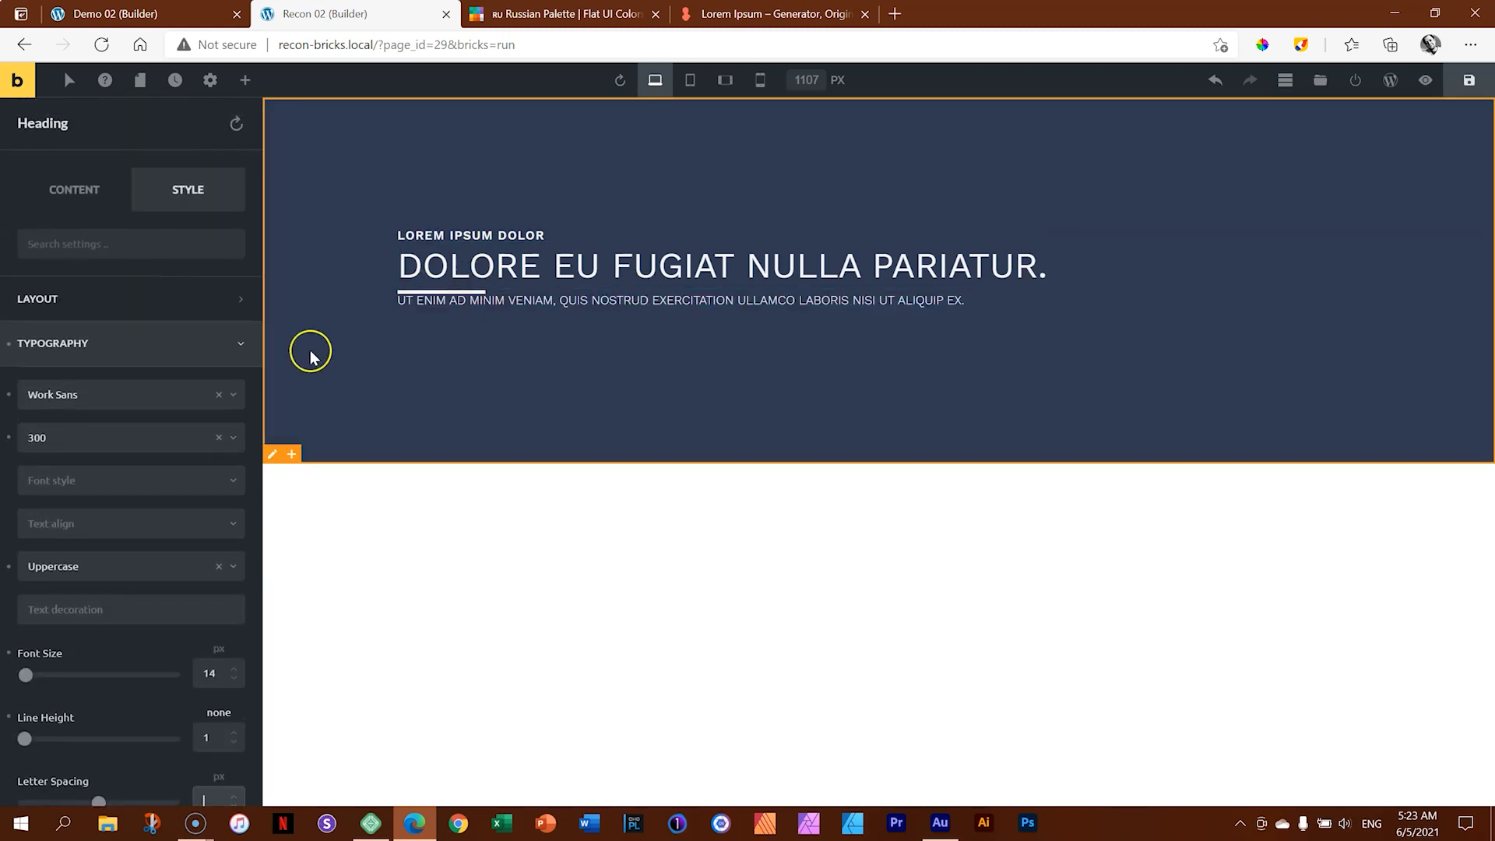
Step: Add a button below the last heading in the section and label it "View More"
click(243, 80)
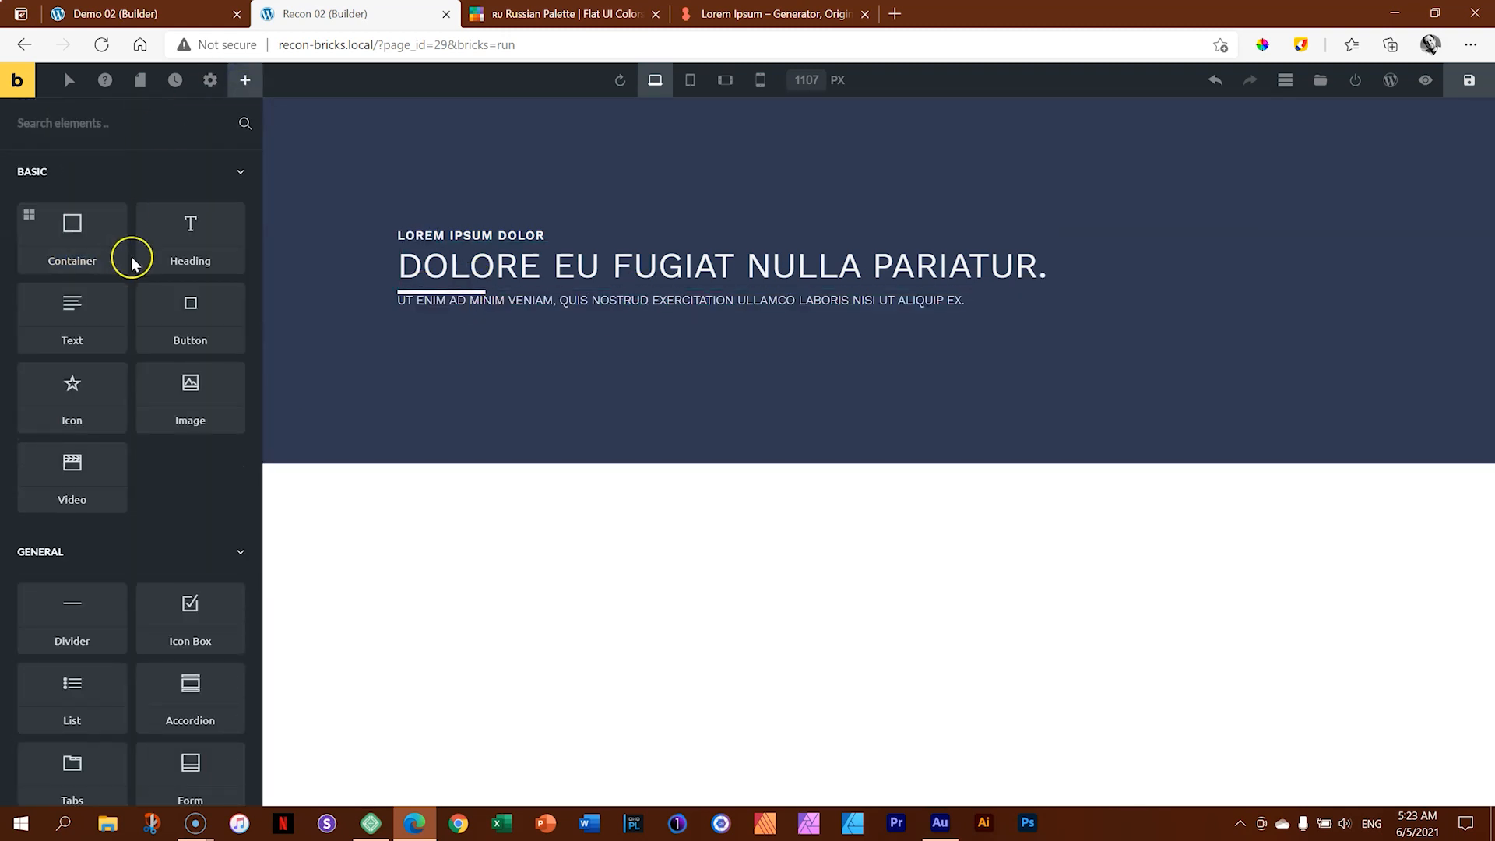
mouse_move(148, 327)
mouse_down()
mouse_move(410, 310)
mouse_move(441, 323)
mouse_up()
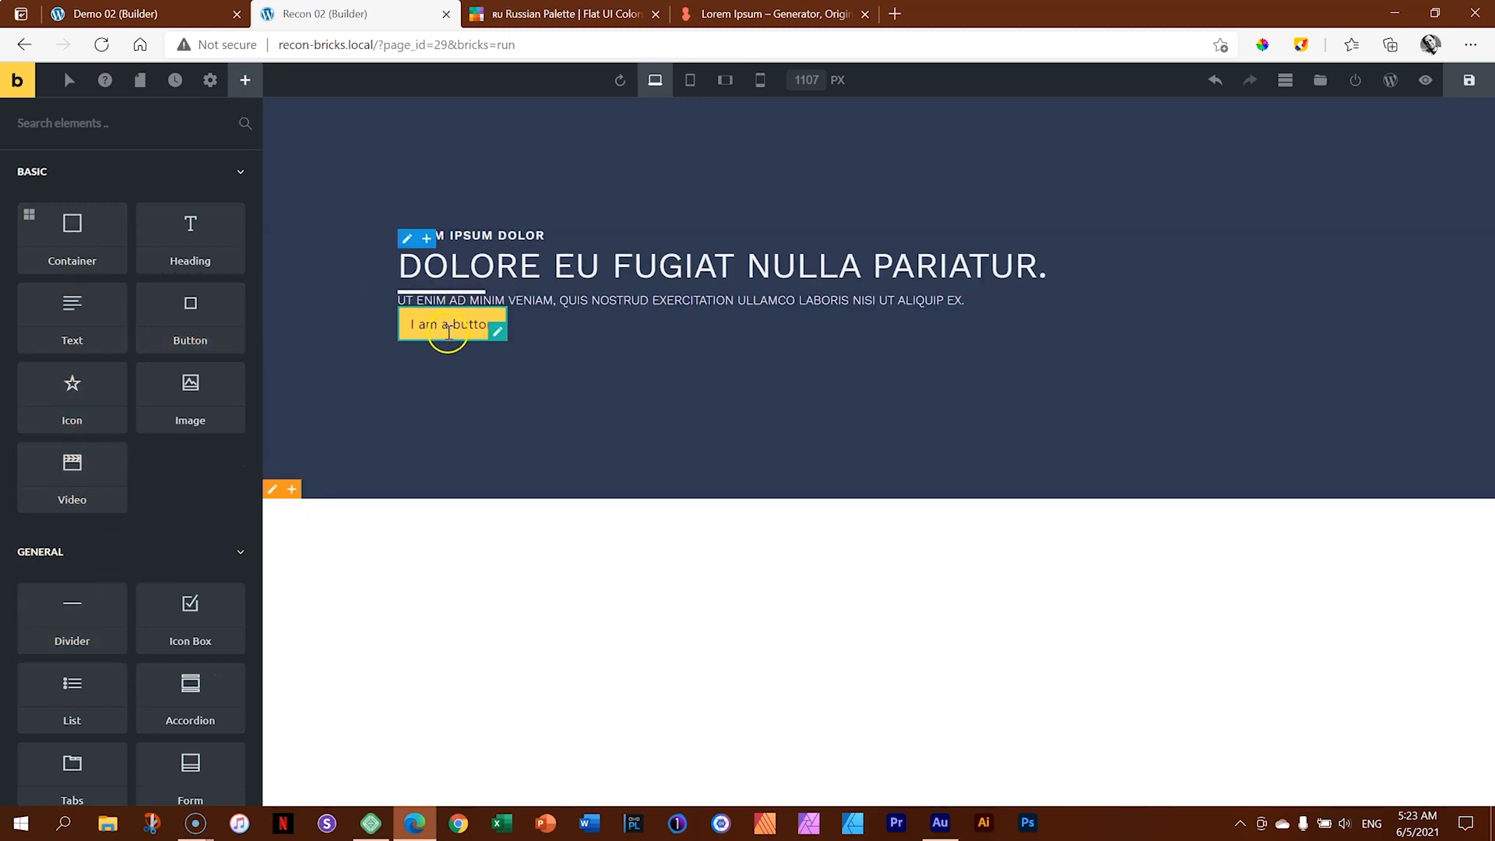
click(448, 323)
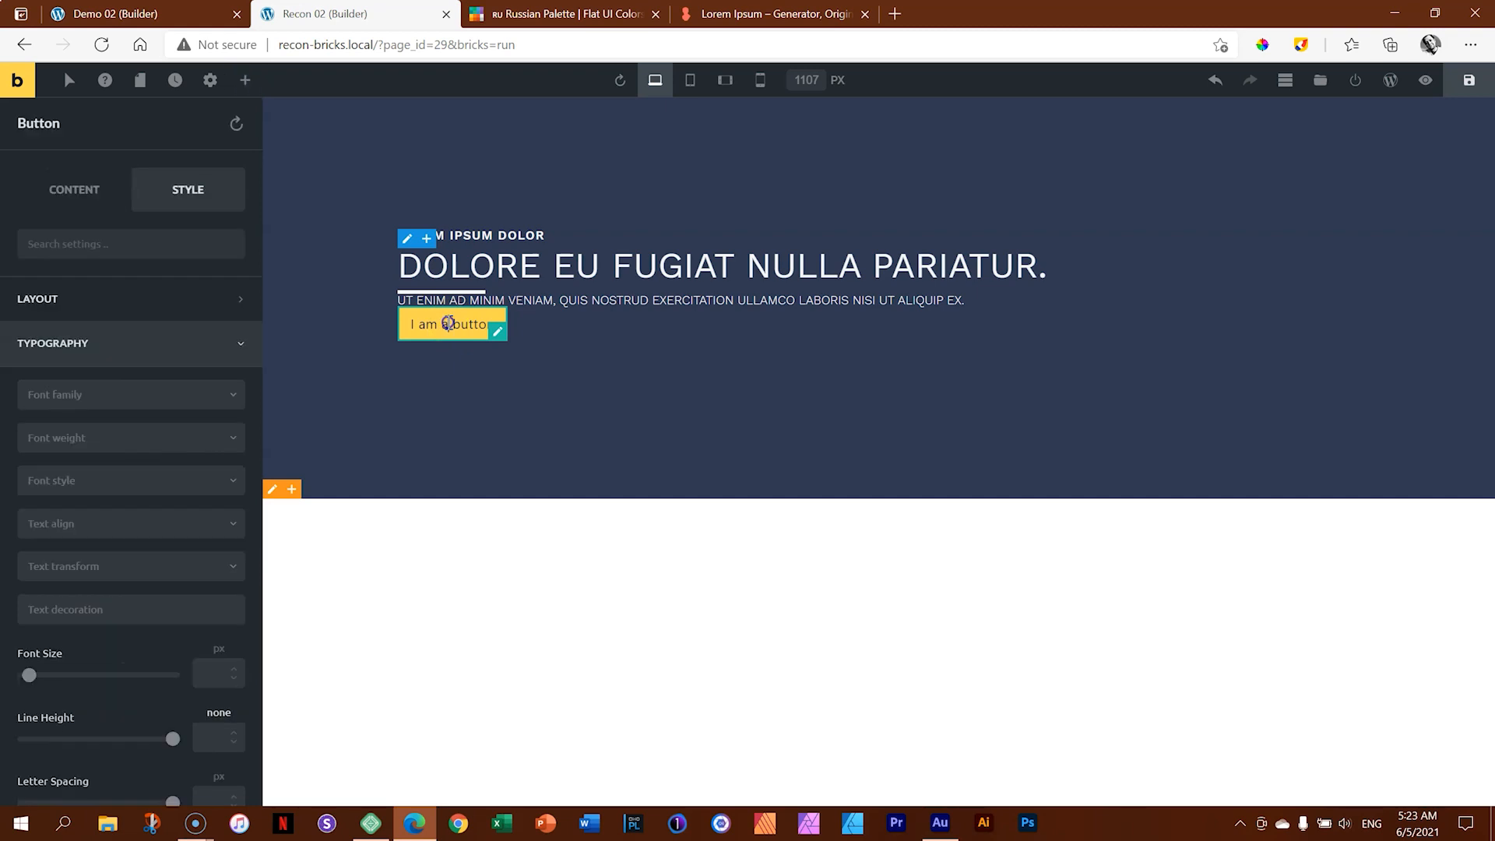
click(68, 189)
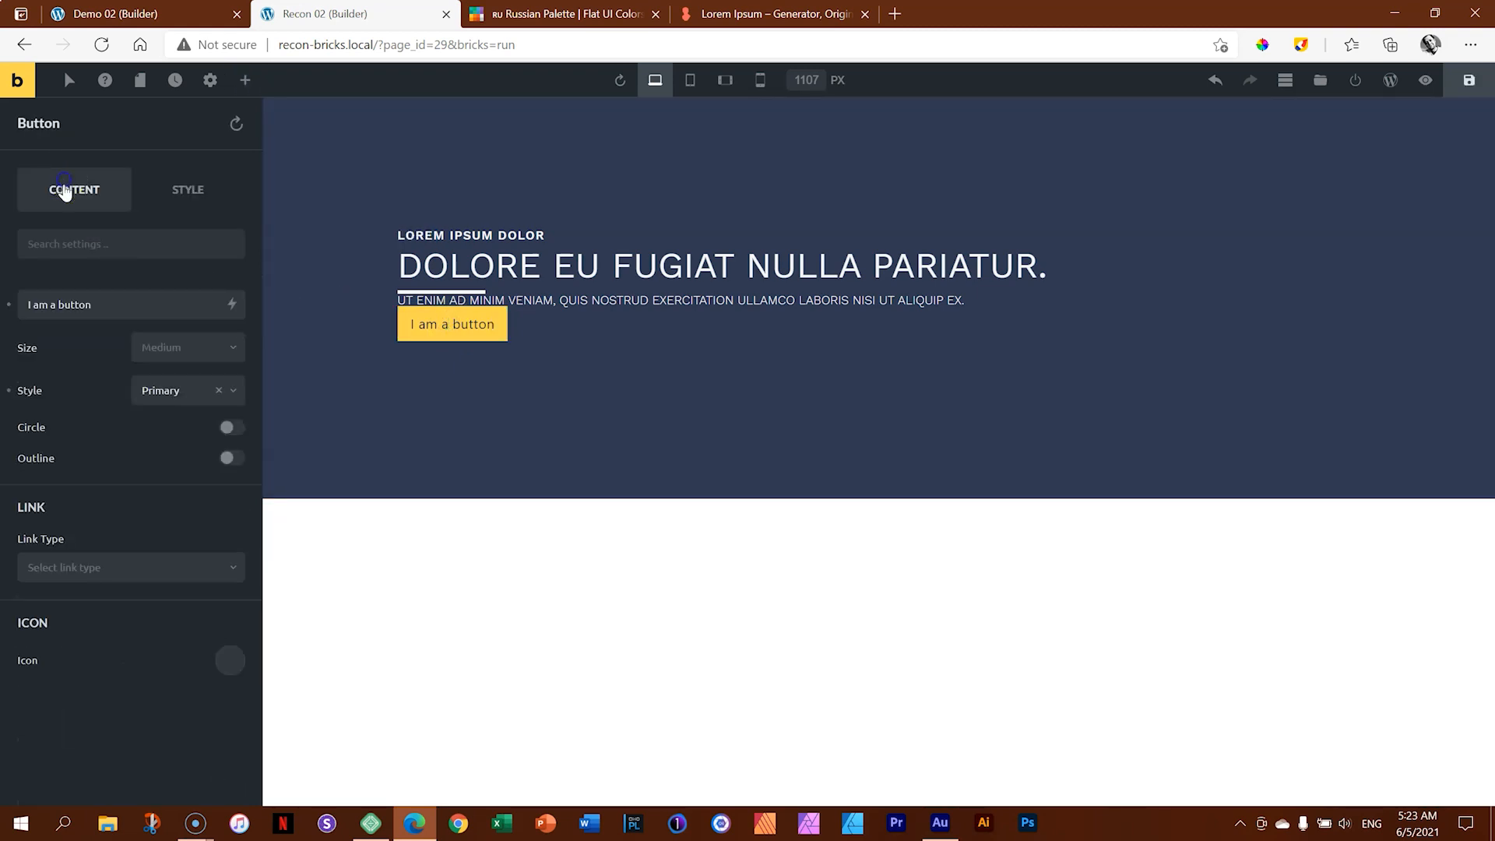
drag(110, 303, 9, 306)
text(View More)
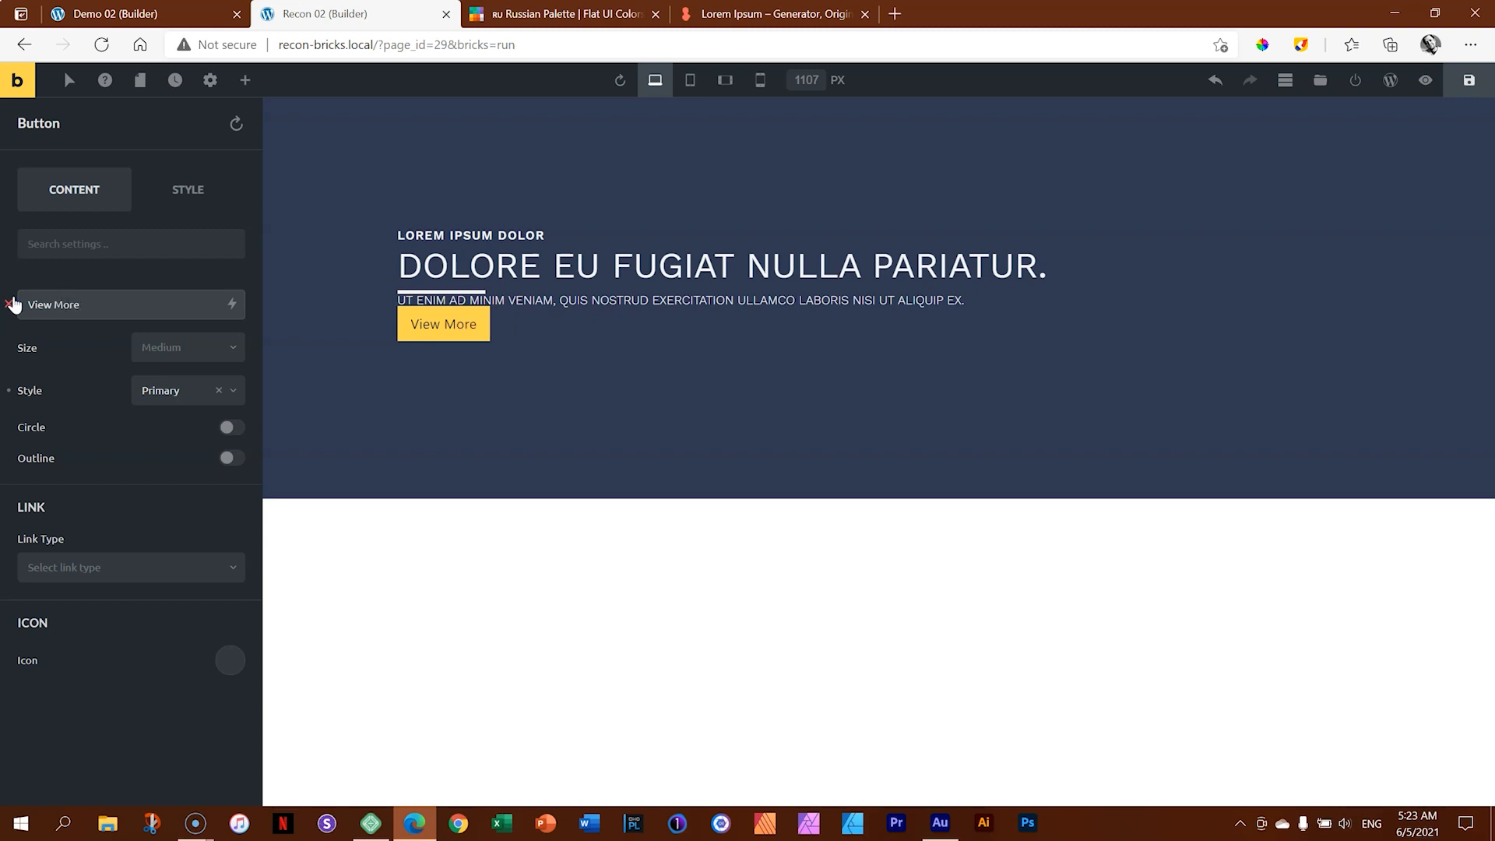
Step: Try the Small, Medium and Large sizes on the View More button
click(204, 348)
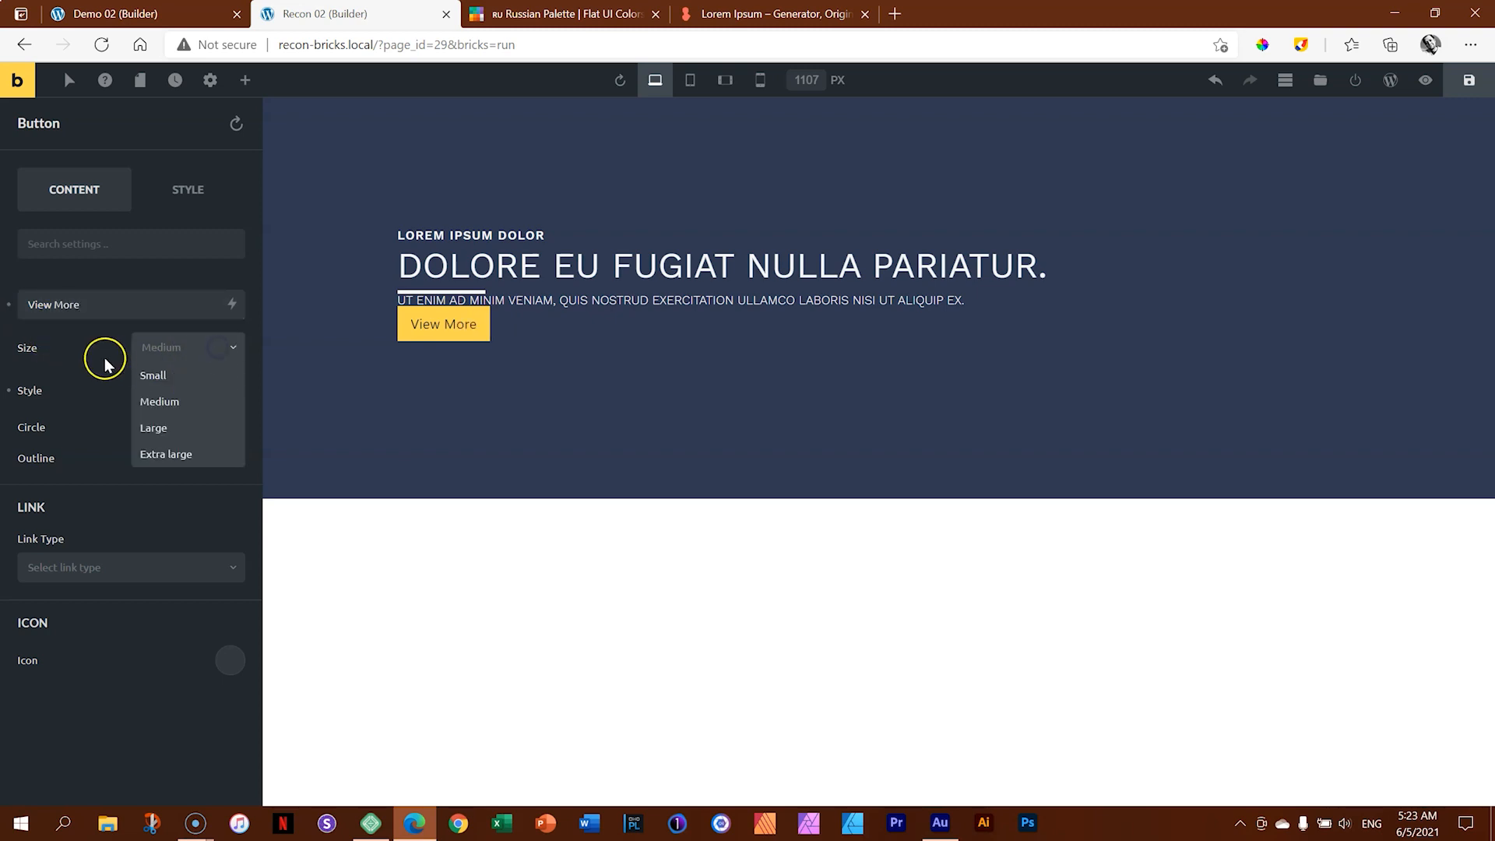
click(143, 373)
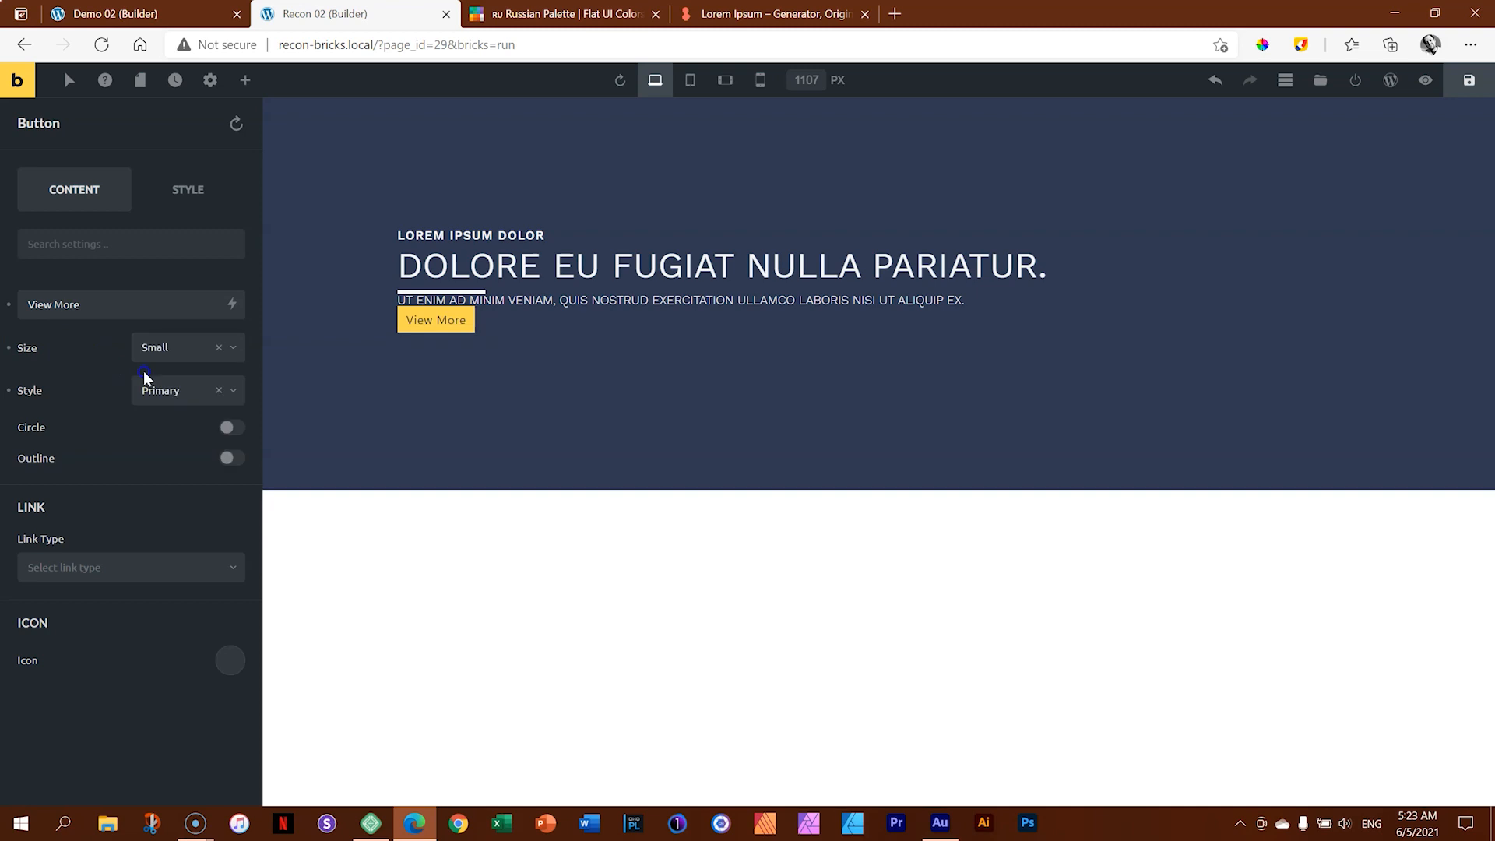
click(161, 354)
click(162, 404)
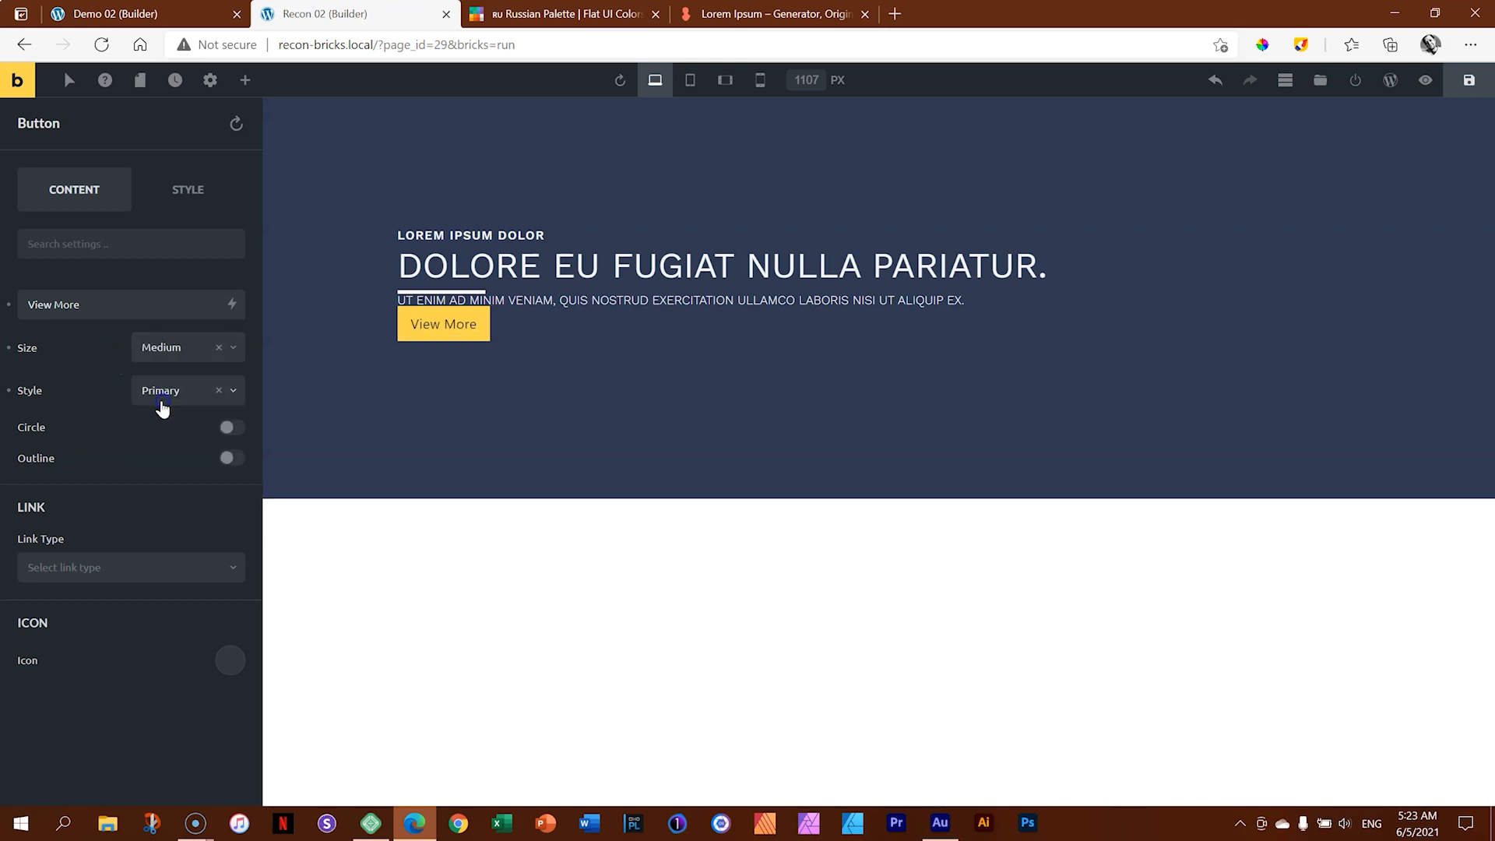
click(161, 358)
click(170, 428)
Step: Set the View More button's size to Extra Large and enable its Circle option
click(165, 357)
click(189, 451)
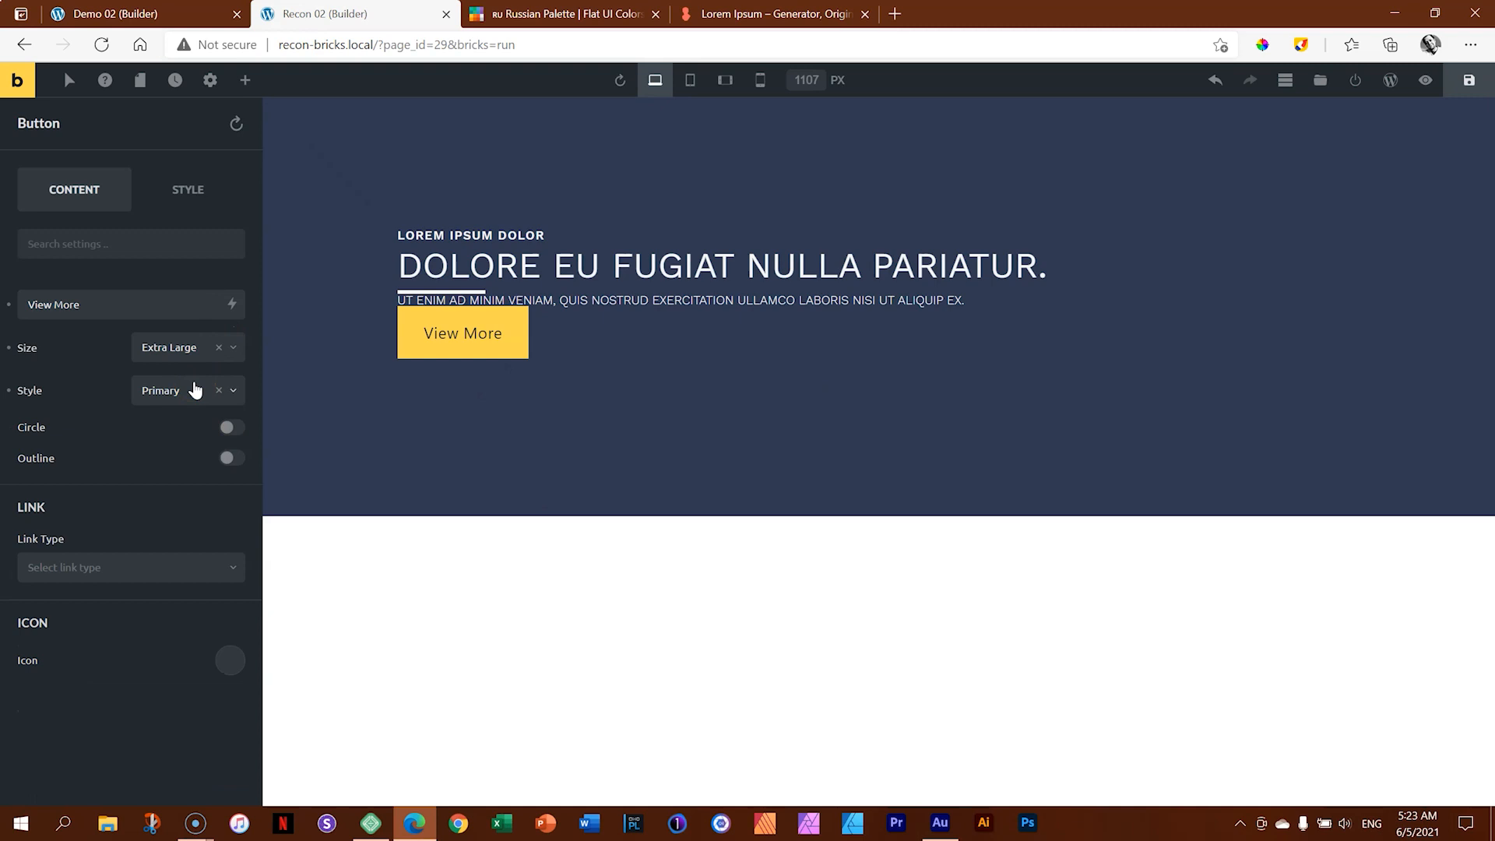
click(232, 434)
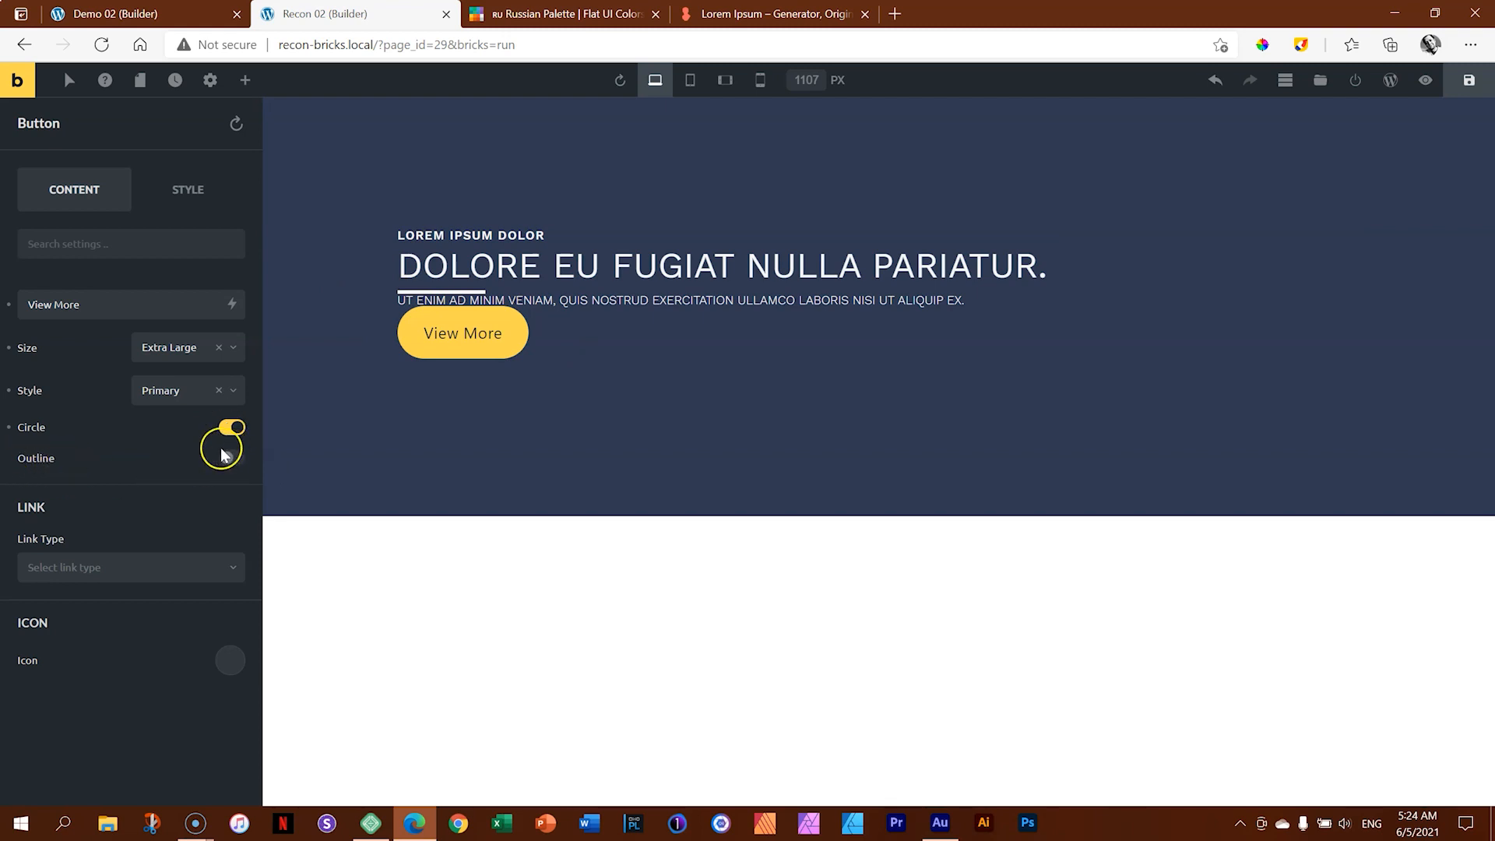
click(110, 569)
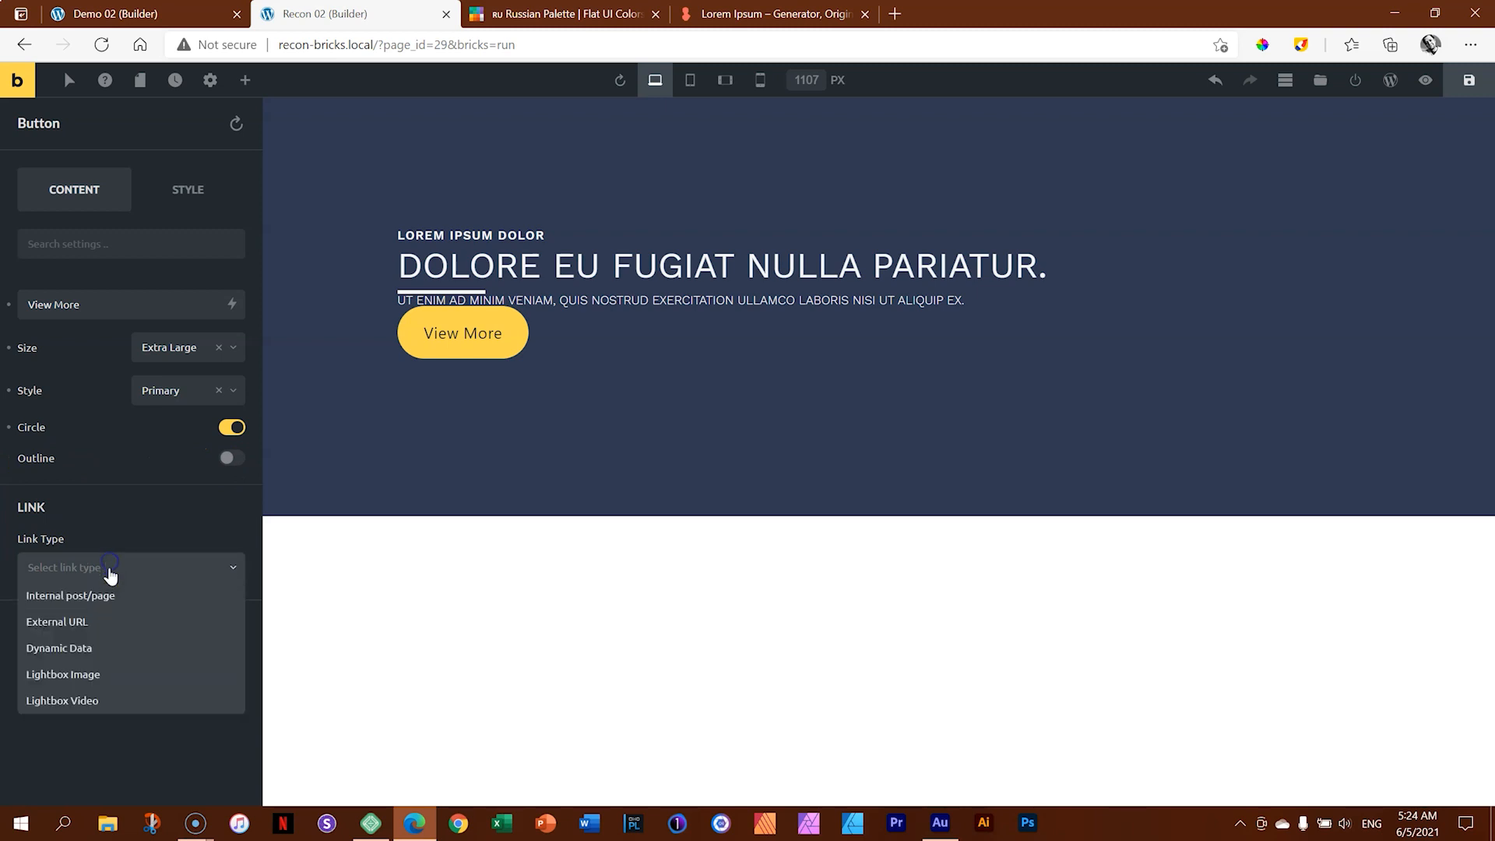
click(100, 626)
click(173, 622)
text(https://w4b.io)
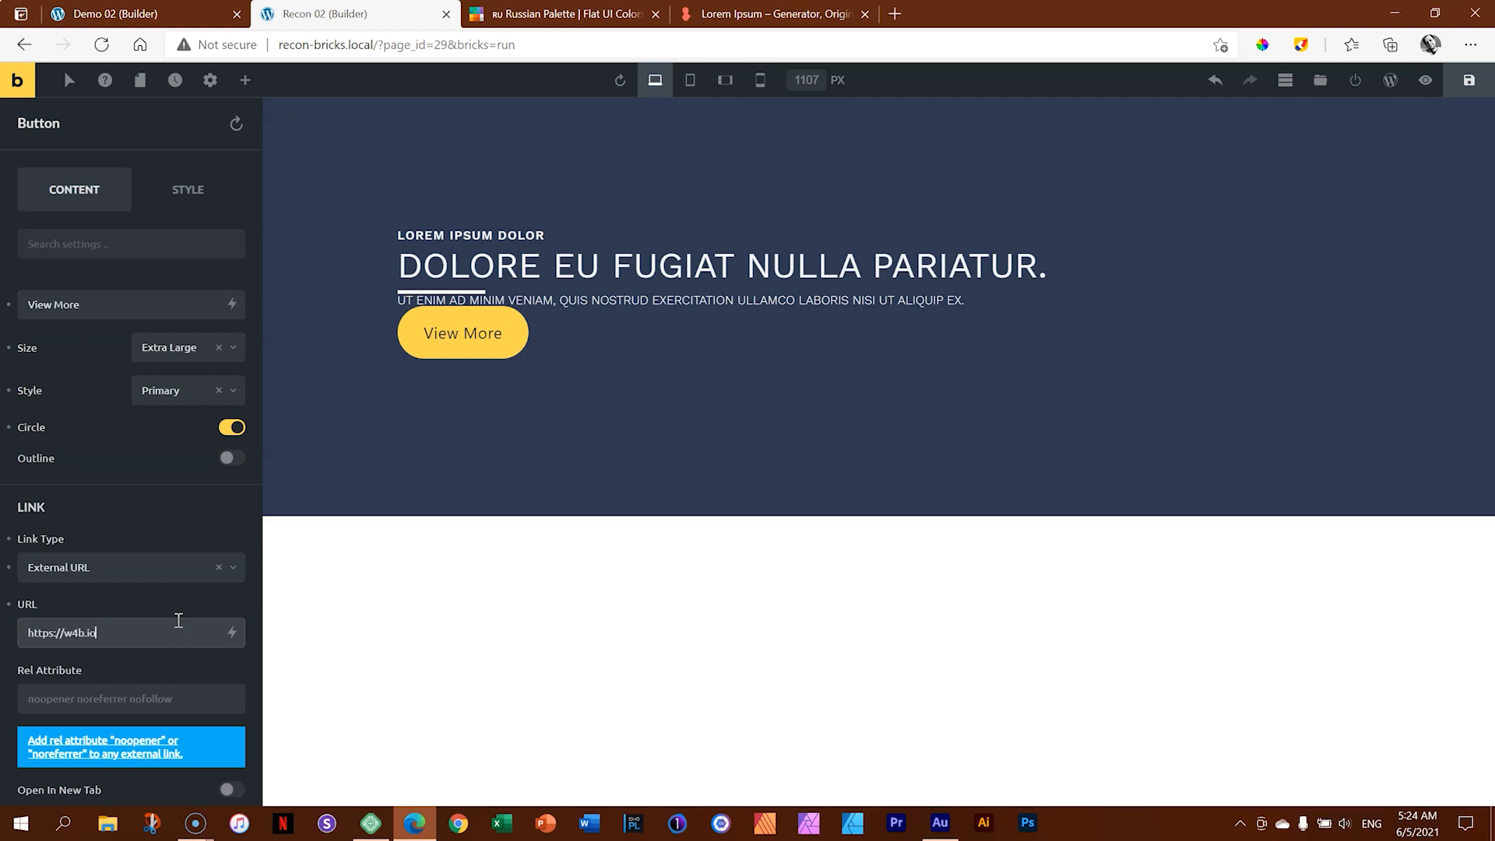
click(217, 654)
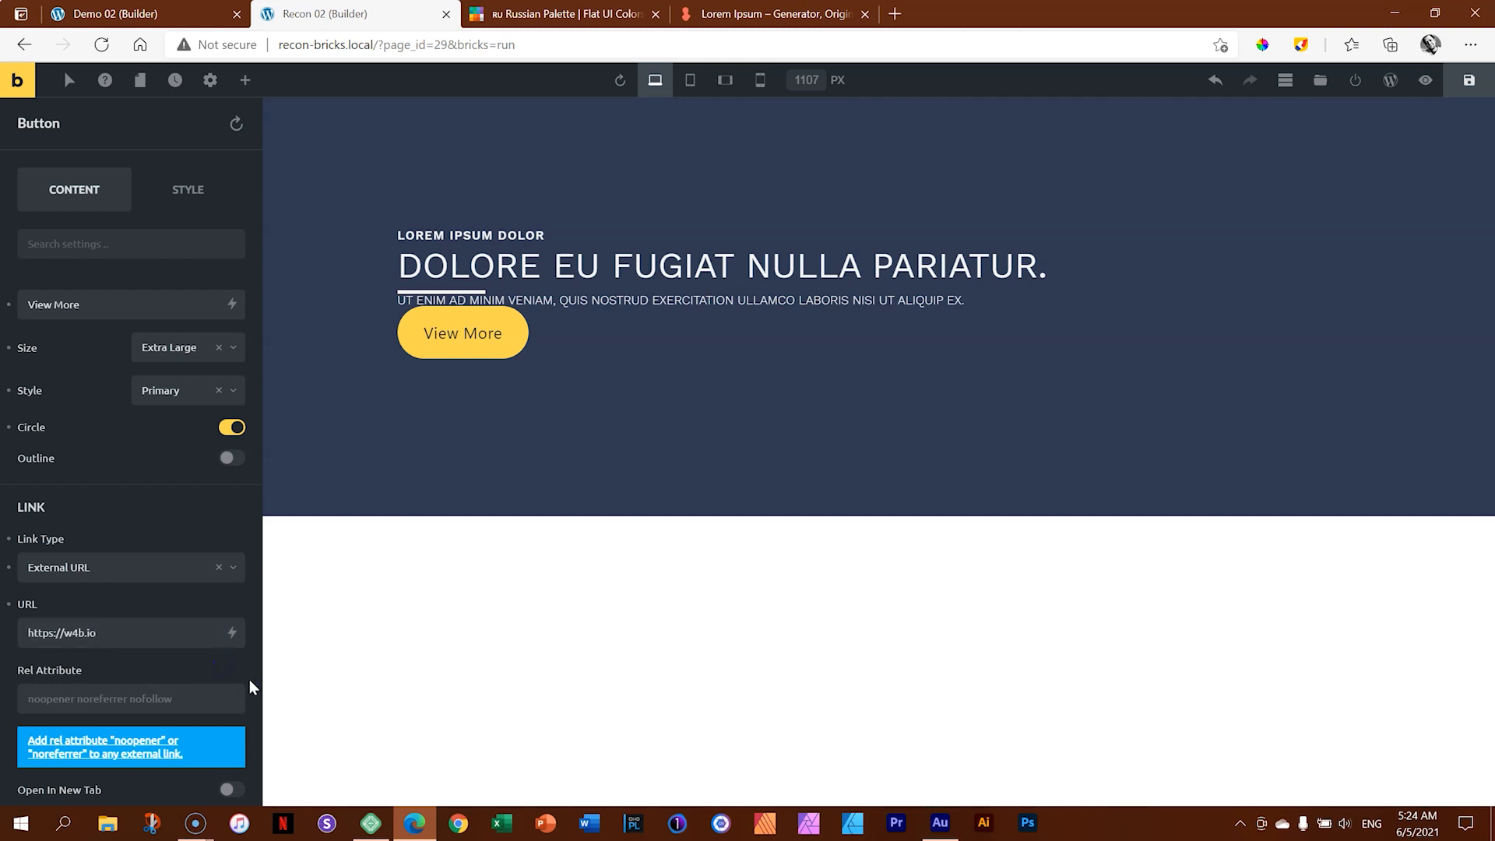
scroll(195, 679, down, 1)
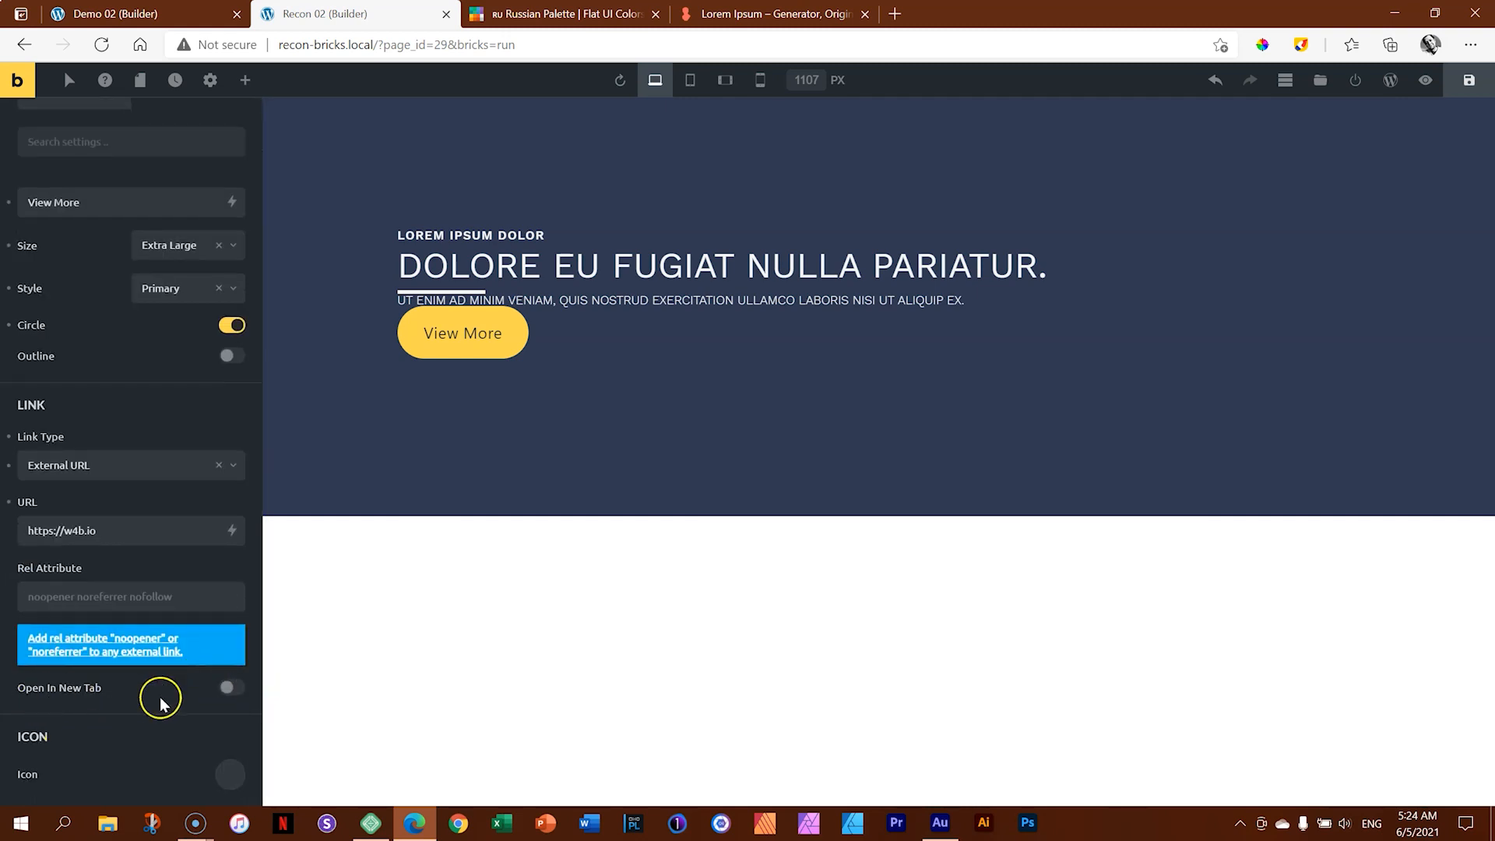
click(229, 688)
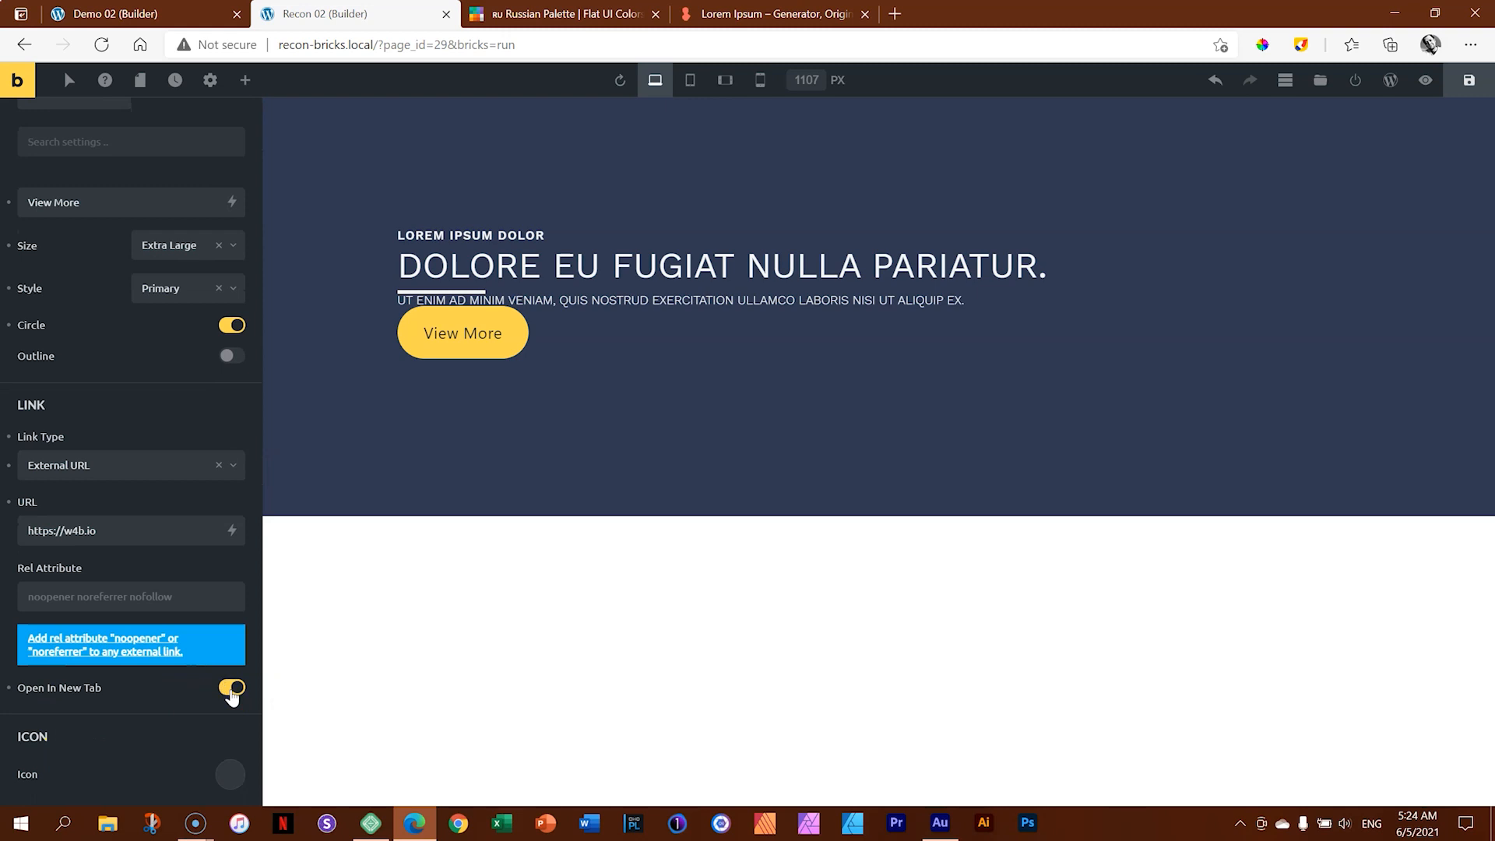
Step: Give the View More button the circled right-chevron outline icon from the Ionicons library
click(231, 777)
click(233, 778)
scroll(222, 778, down, 1)
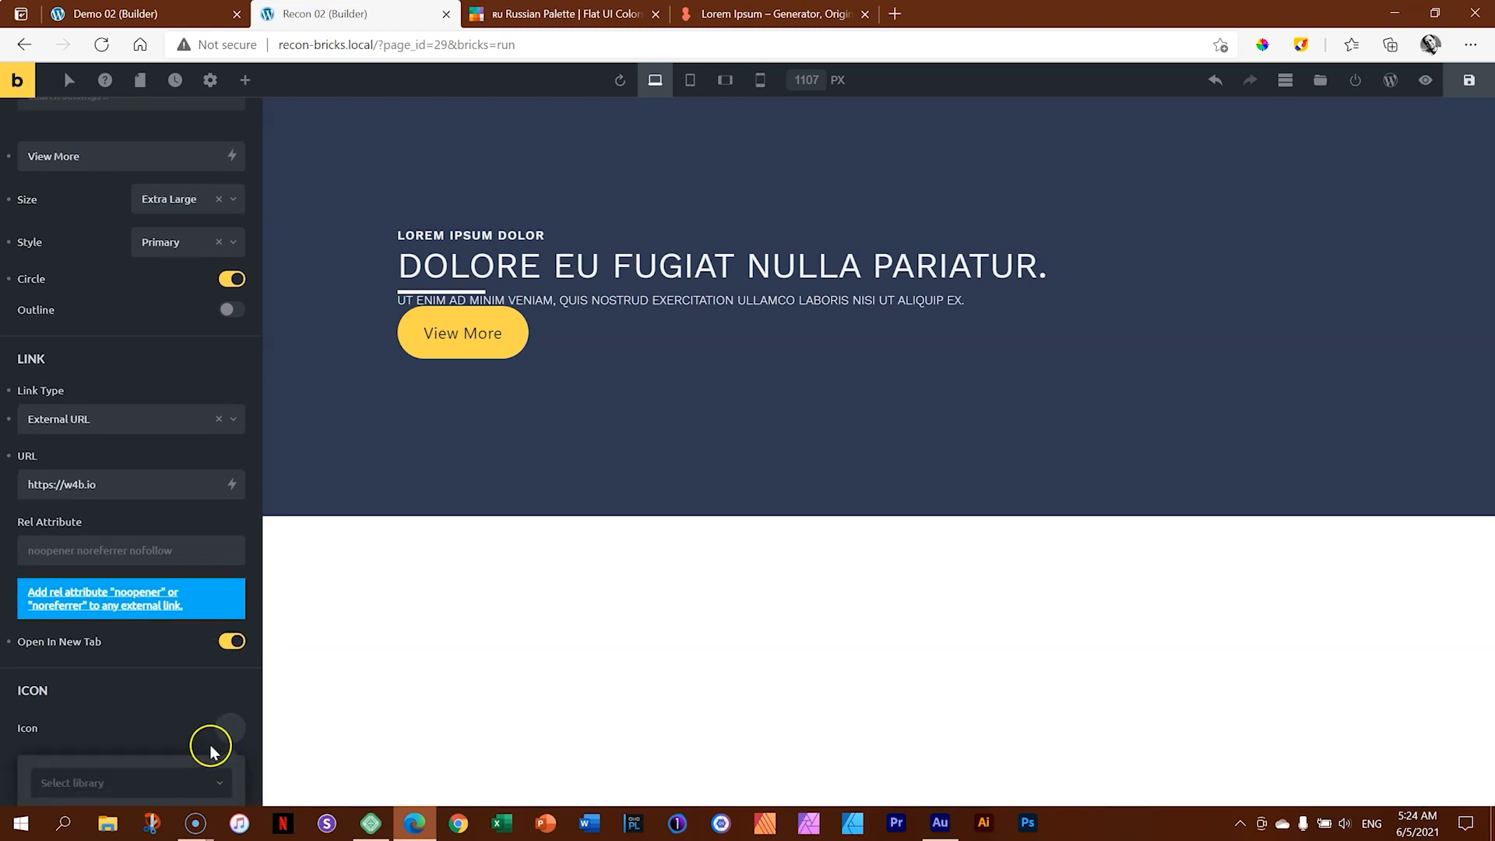
click(210, 785)
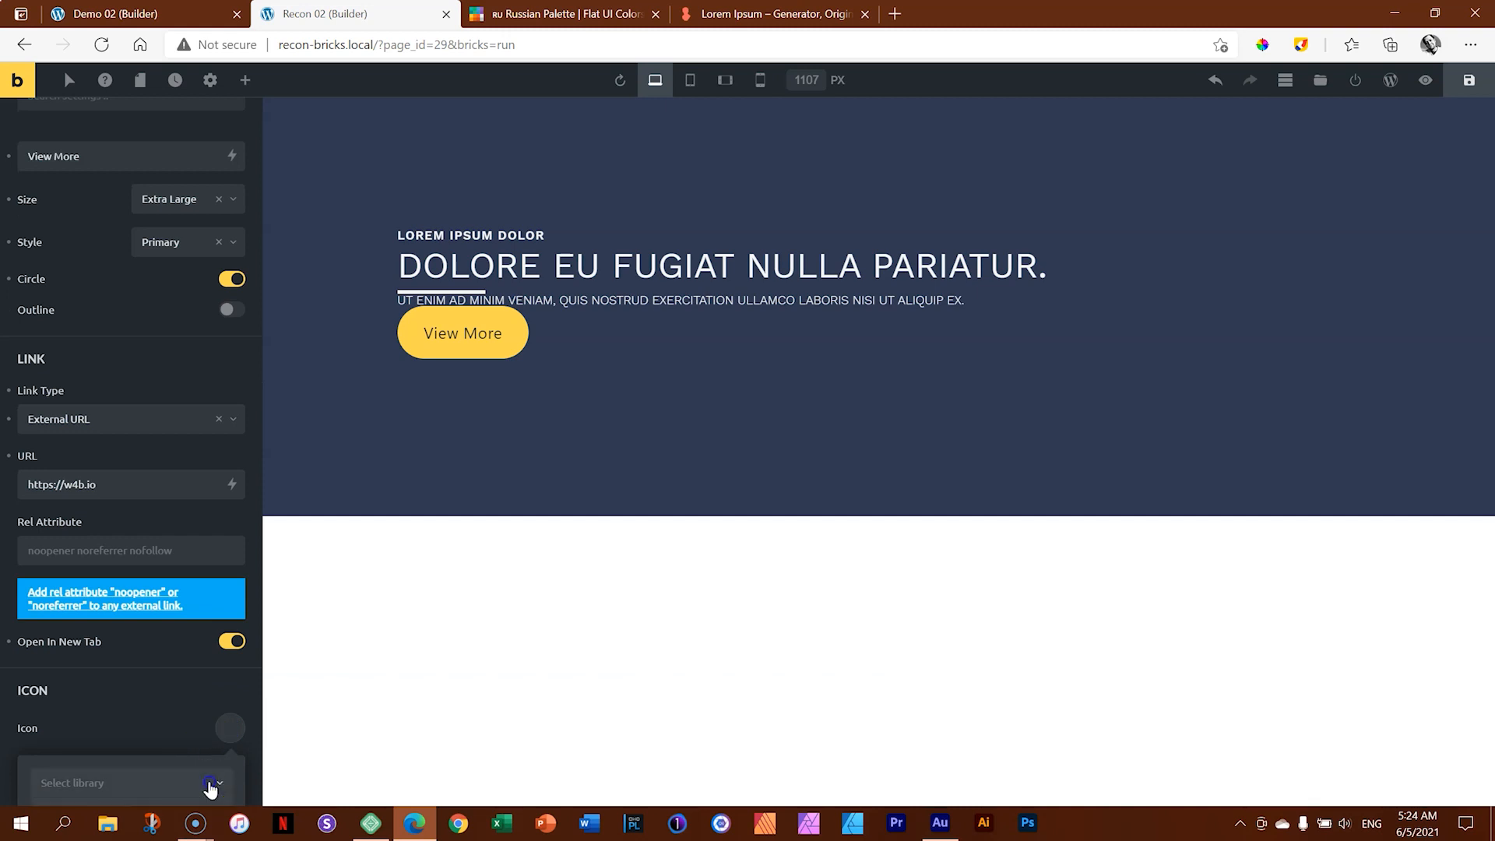
scroll(212, 728, down, 1)
scroll(210, 728, down, 1)
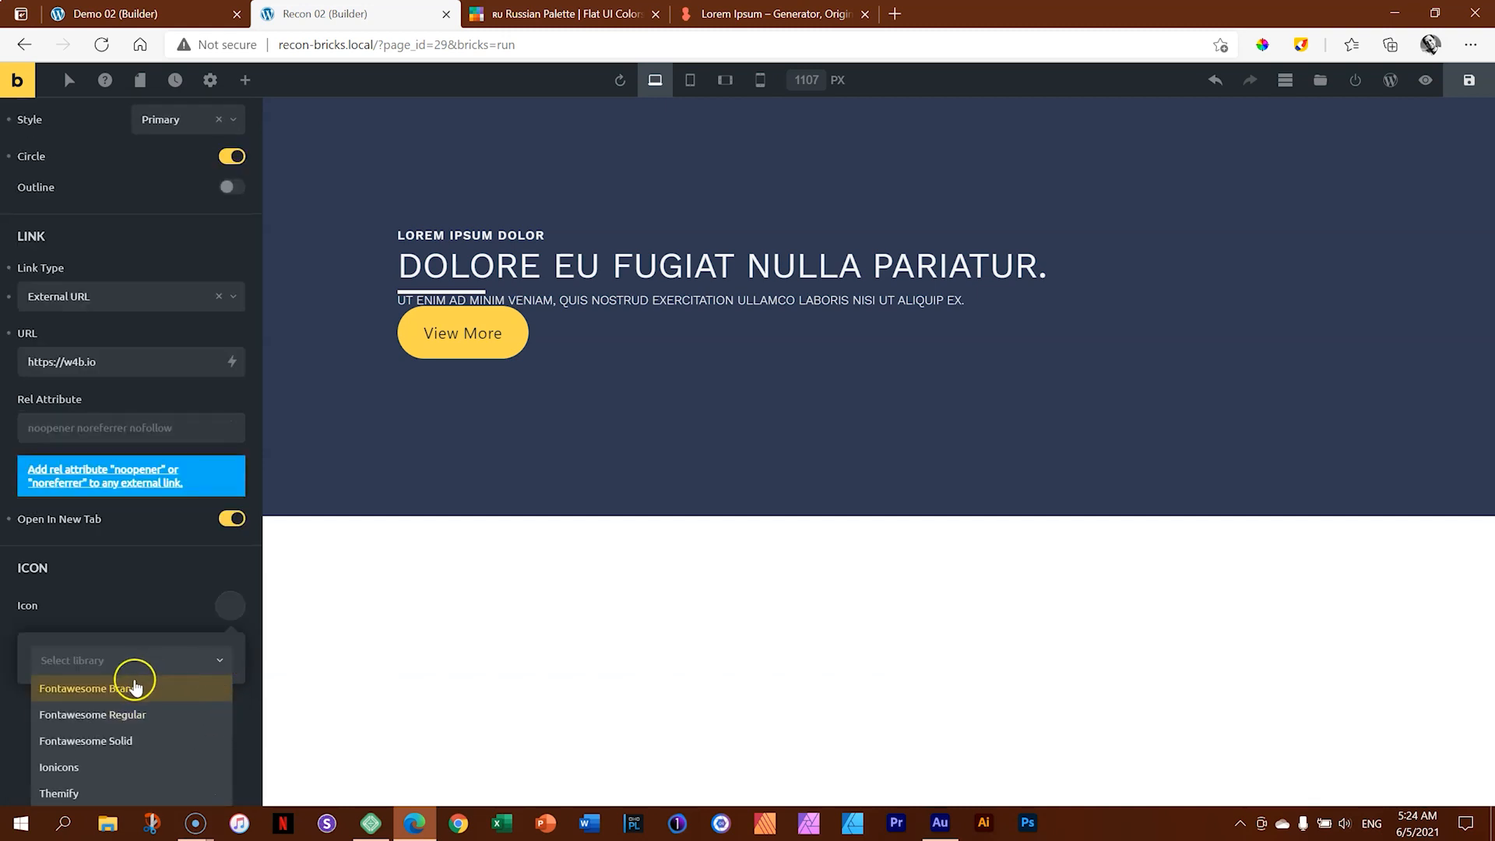
click(90, 769)
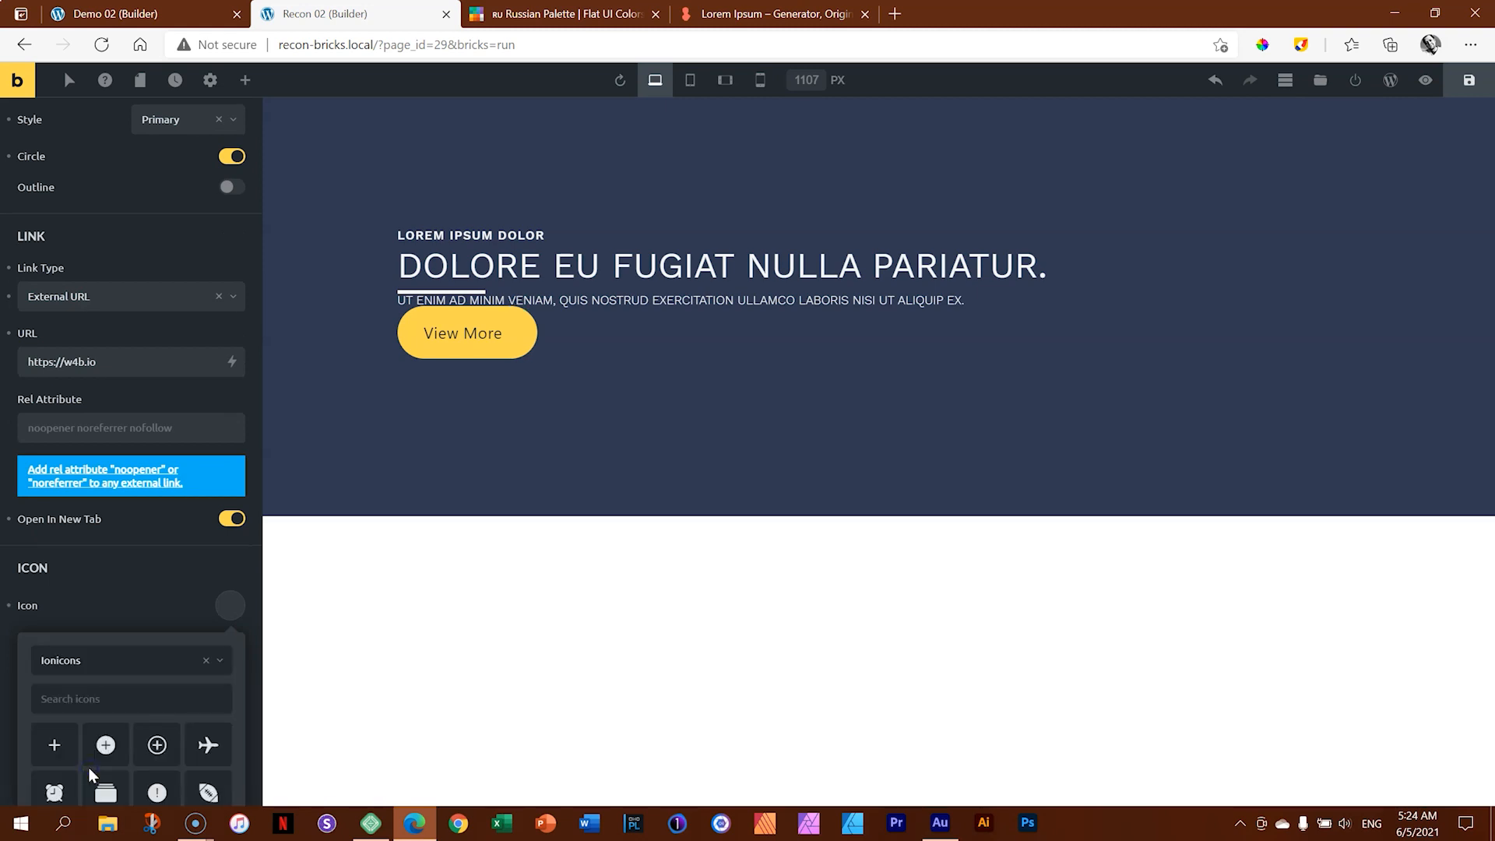
scroll(168, 654, down, 3)
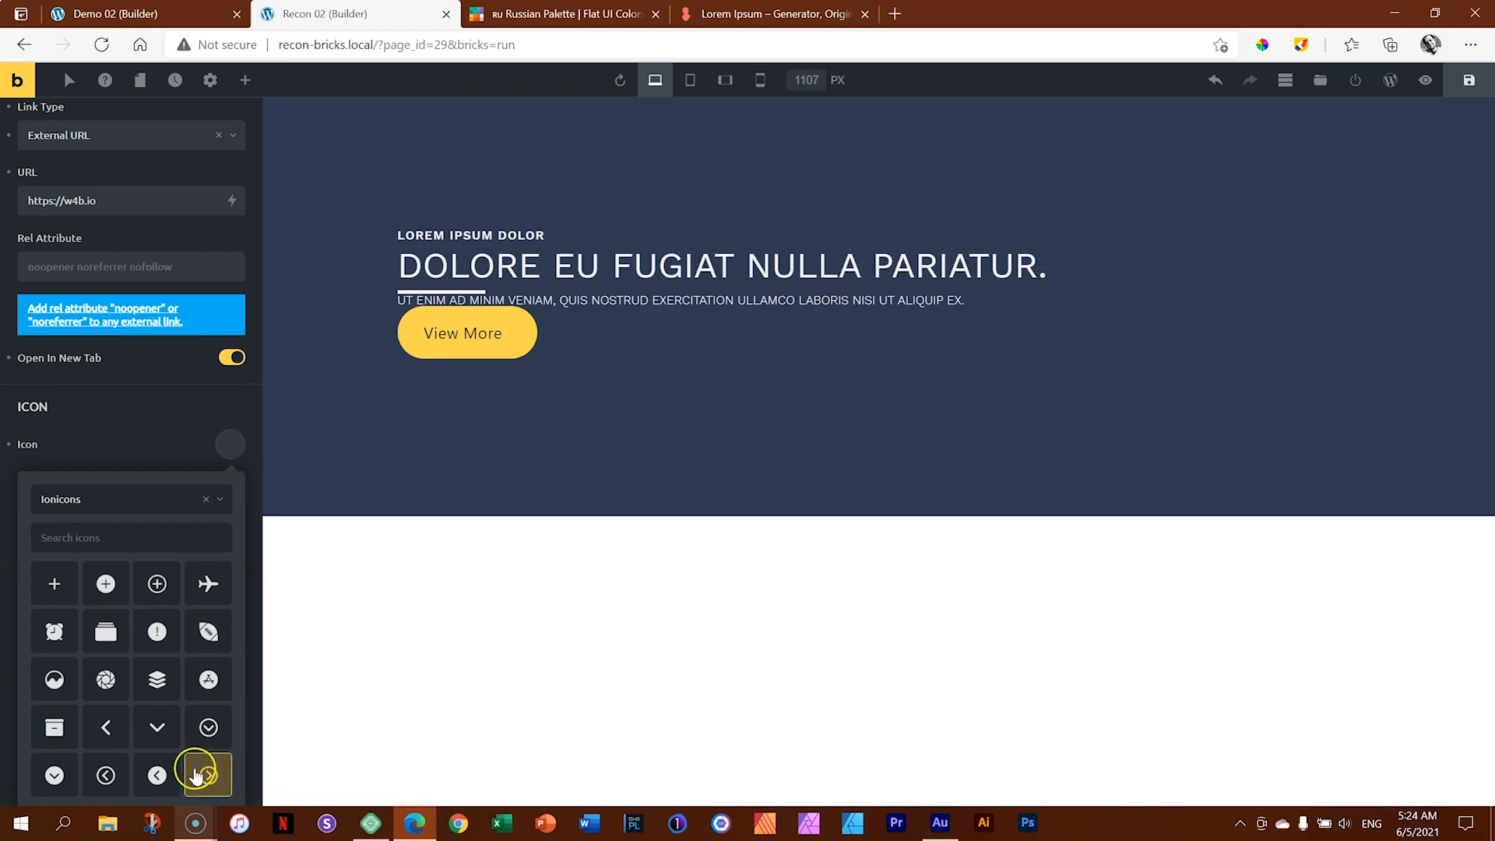
click(230, 444)
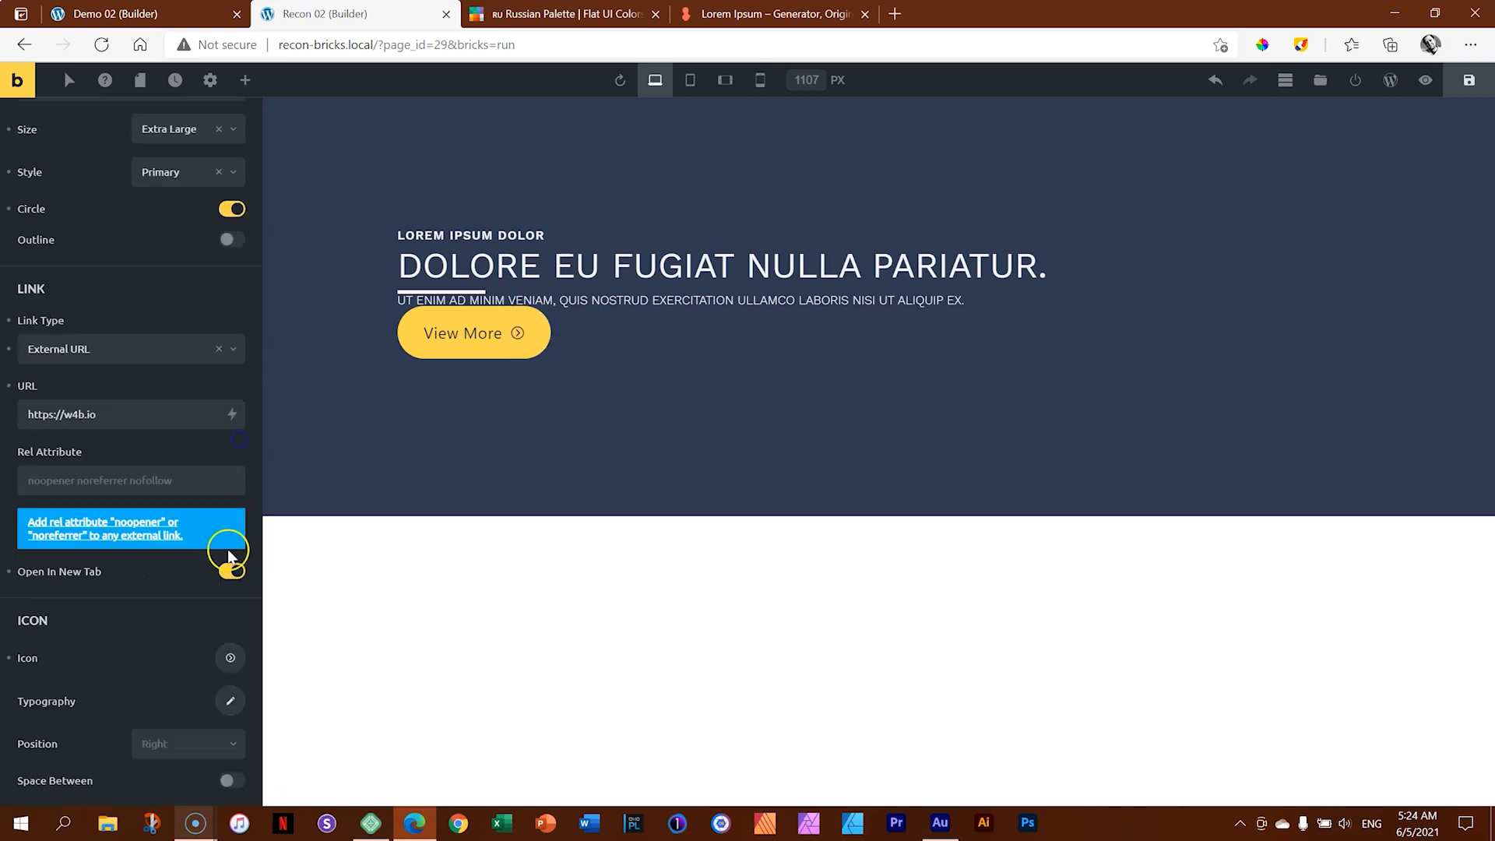
scroll(195, 558, up, 5)
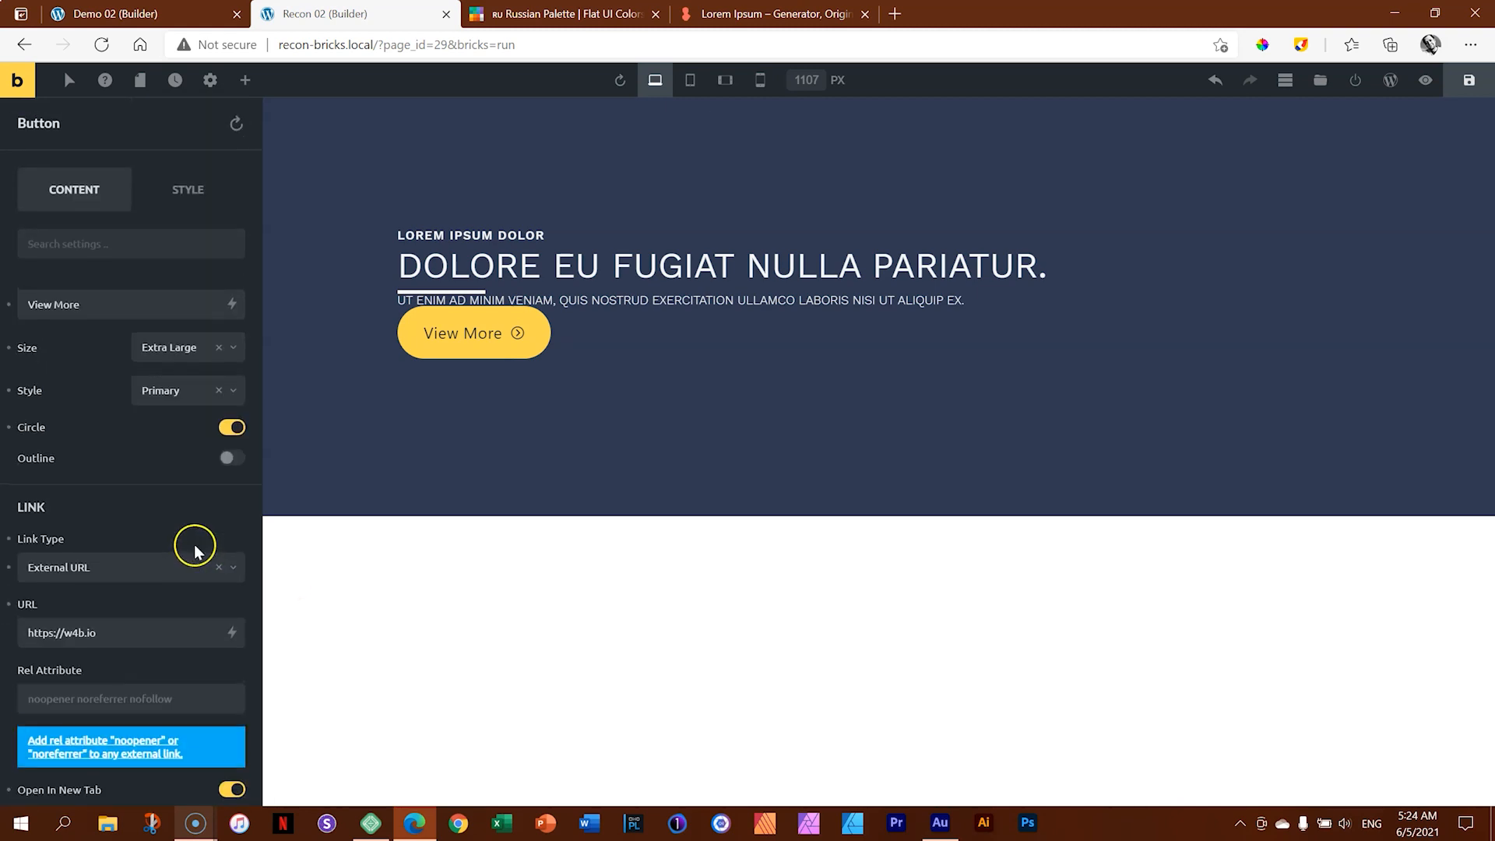
Step: Open the button's style settings, view the Russian palette on Flat UI Colors and return to the Recon 02 builder
click(196, 192)
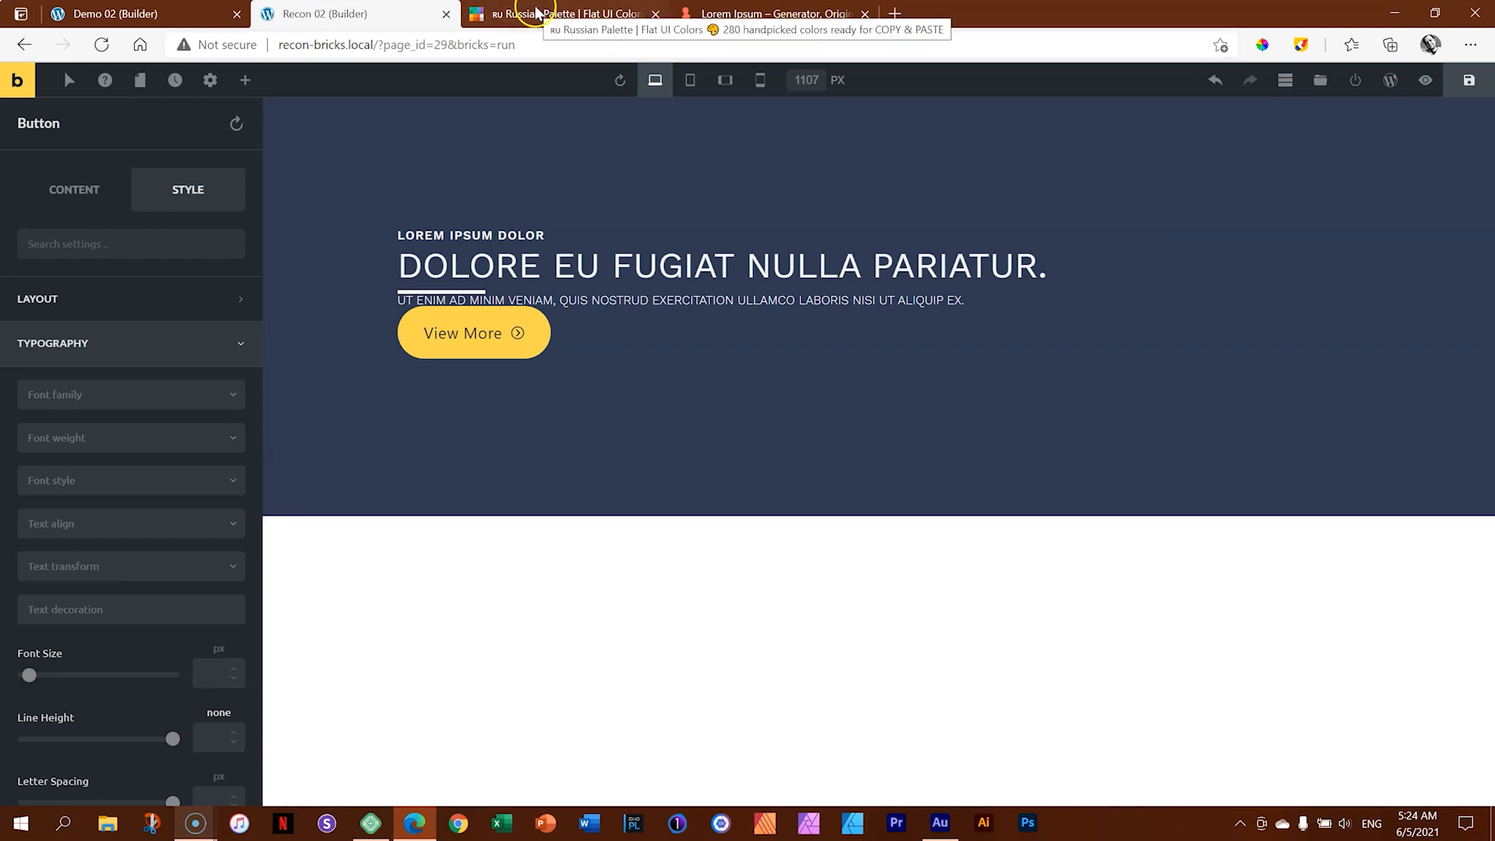
click(561, 13)
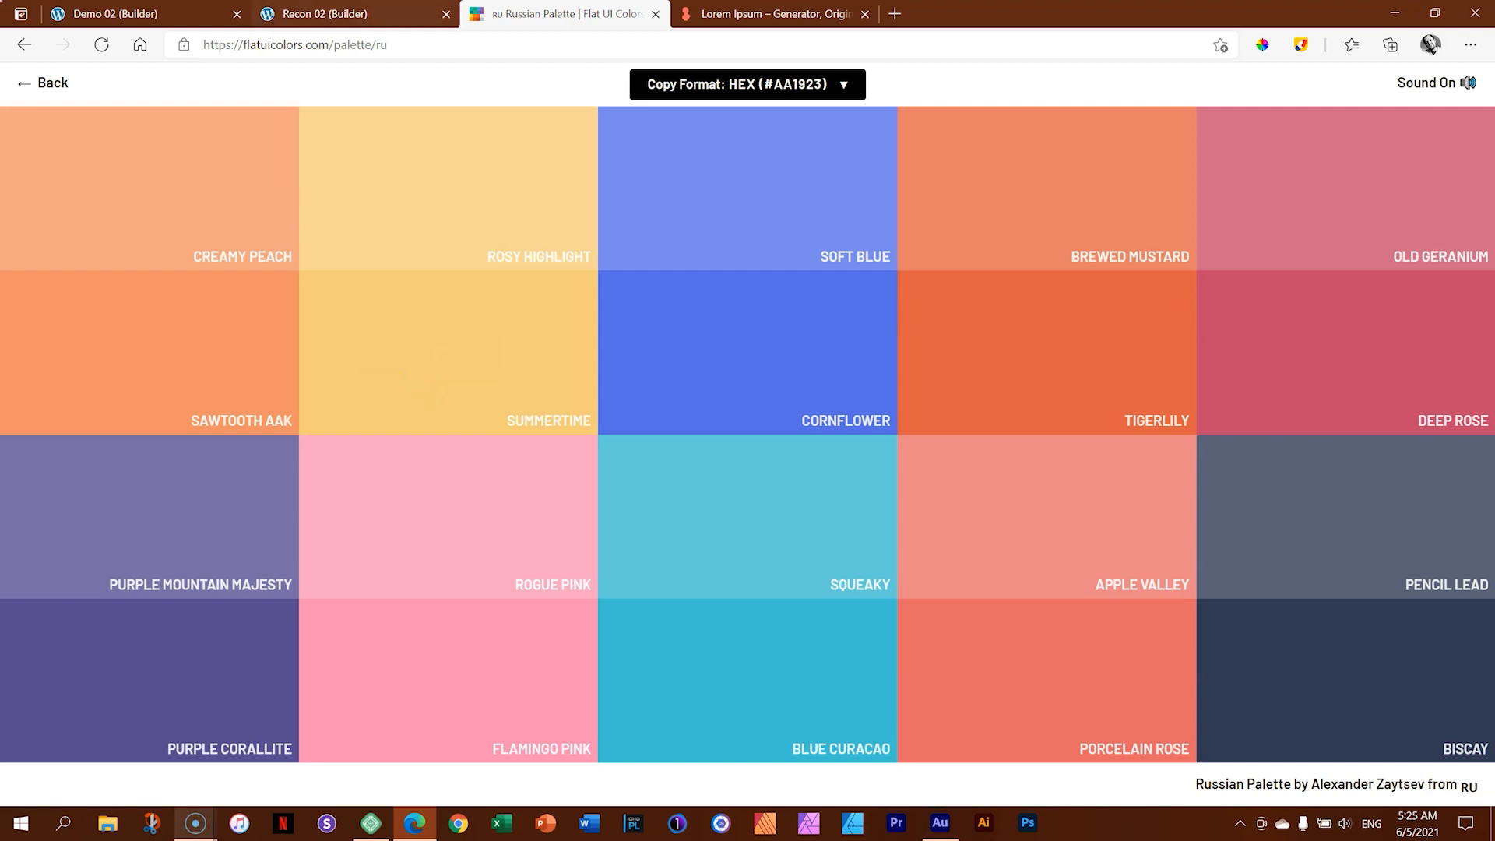
key(ctrl+shift+Tab)
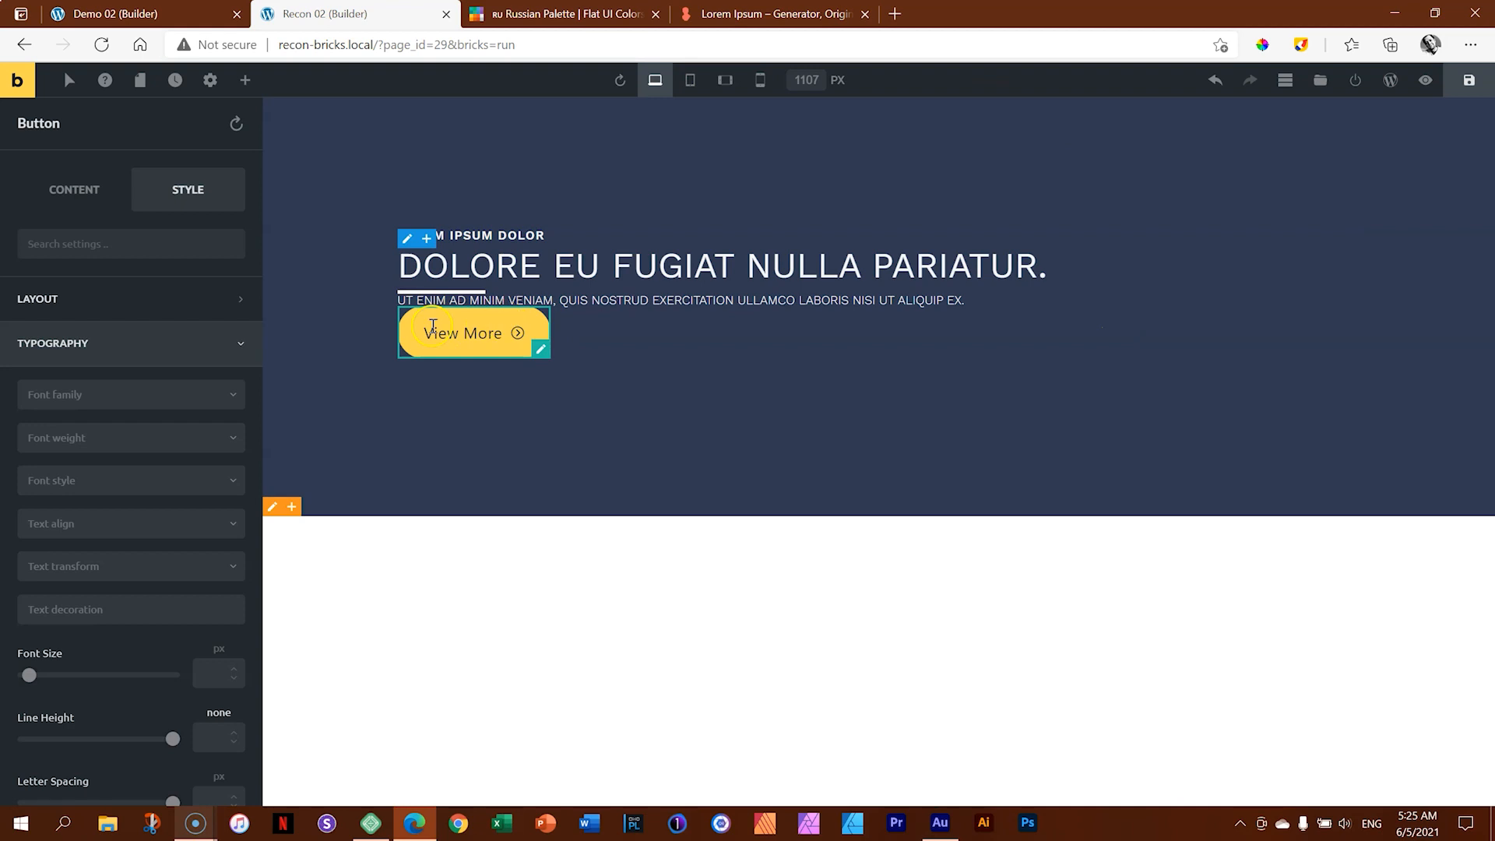
Step: Copy the Brewed Mustard hex code from the Russian palette on Flat UI Colors and return to the Recon 02 builder
click(553, 18)
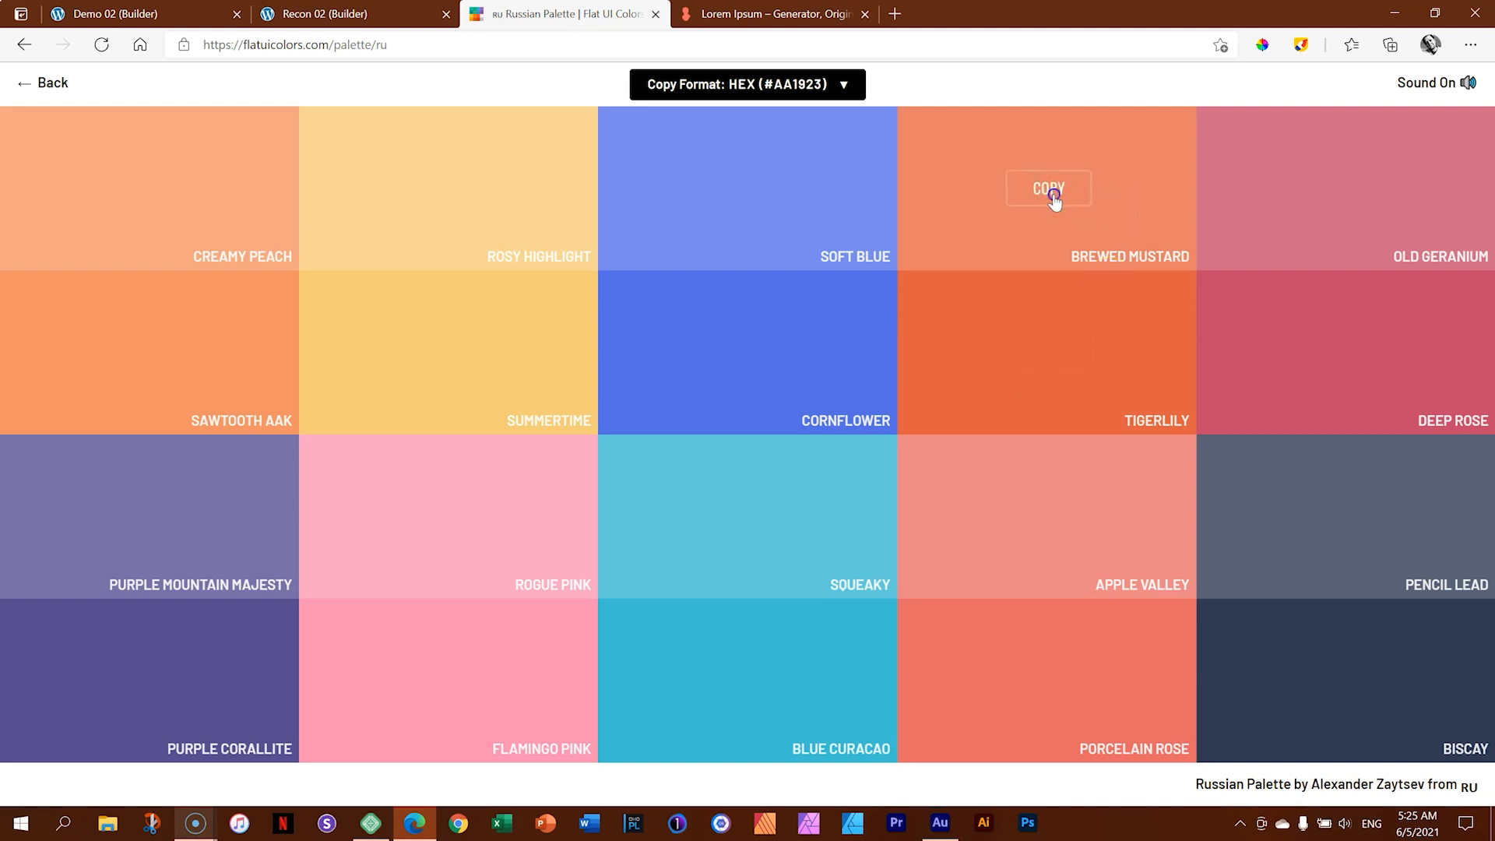
click(1053, 194)
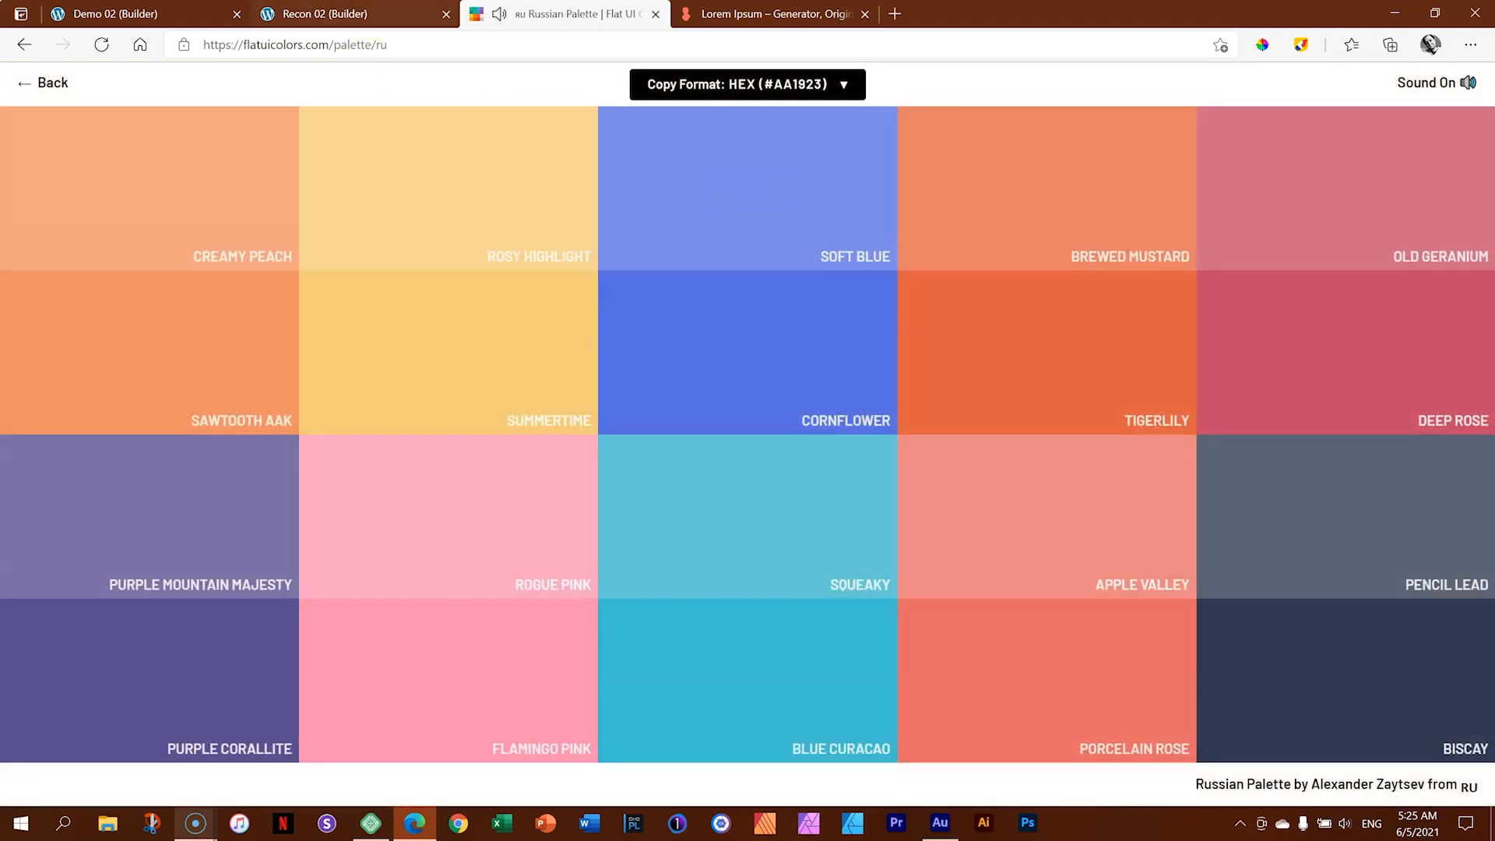
click(350, 13)
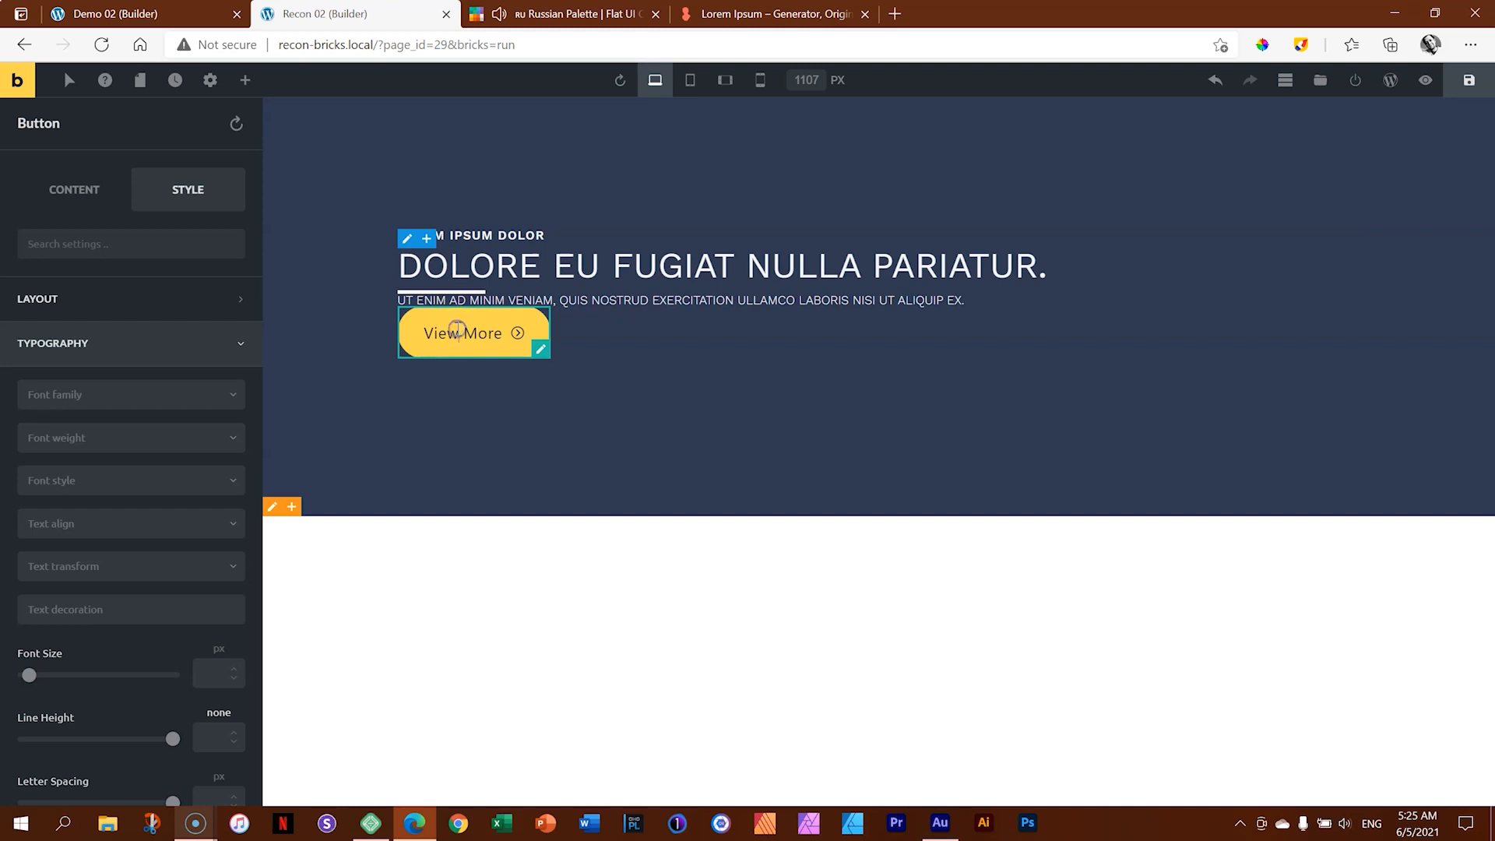
Step: Set the View More button's background color to the copied hex value #e77f67
click(92, 348)
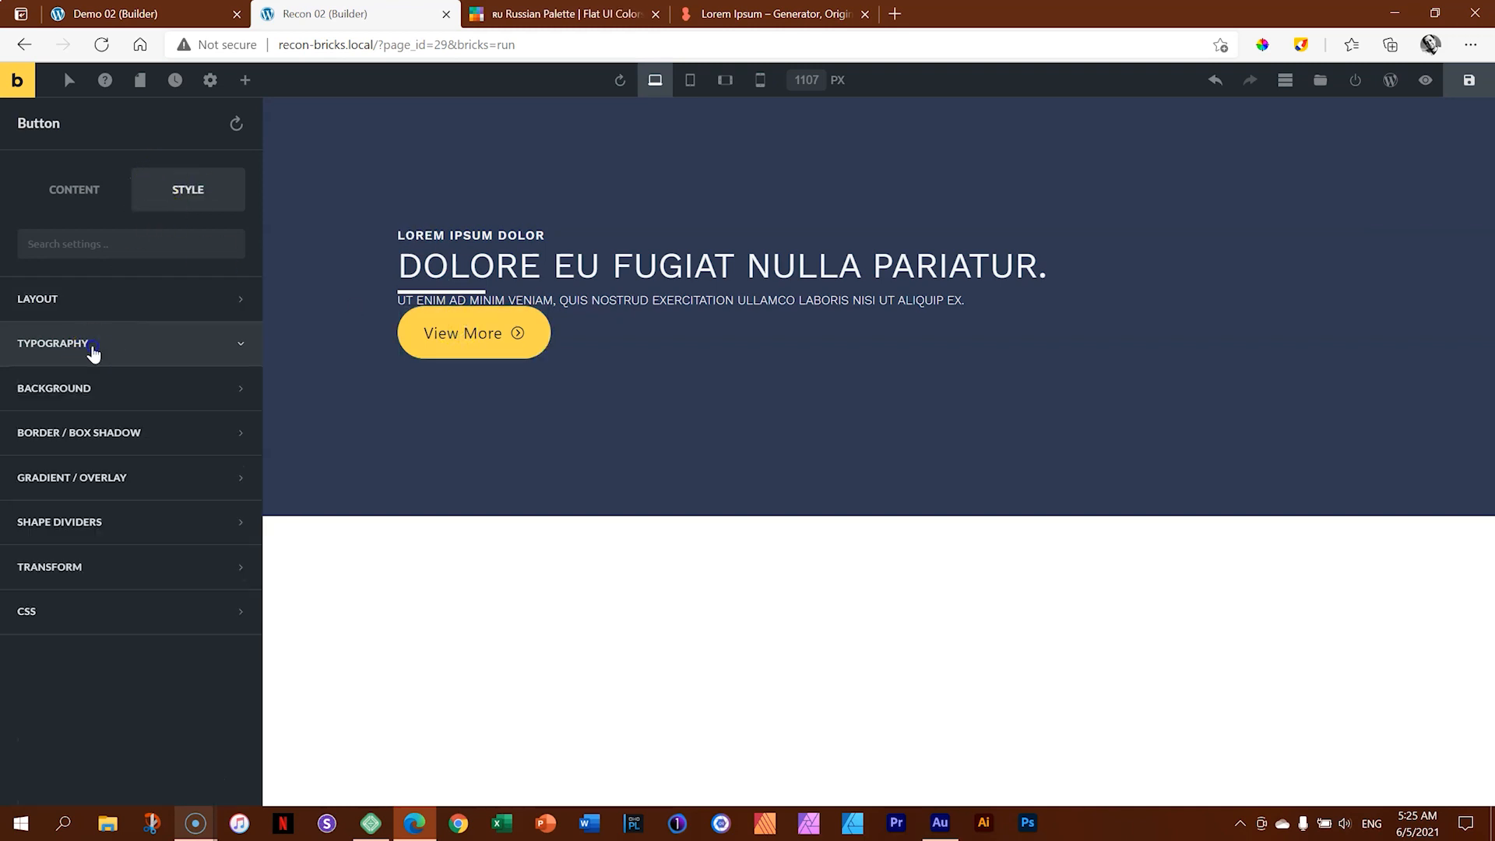
click(73, 387)
click(244, 440)
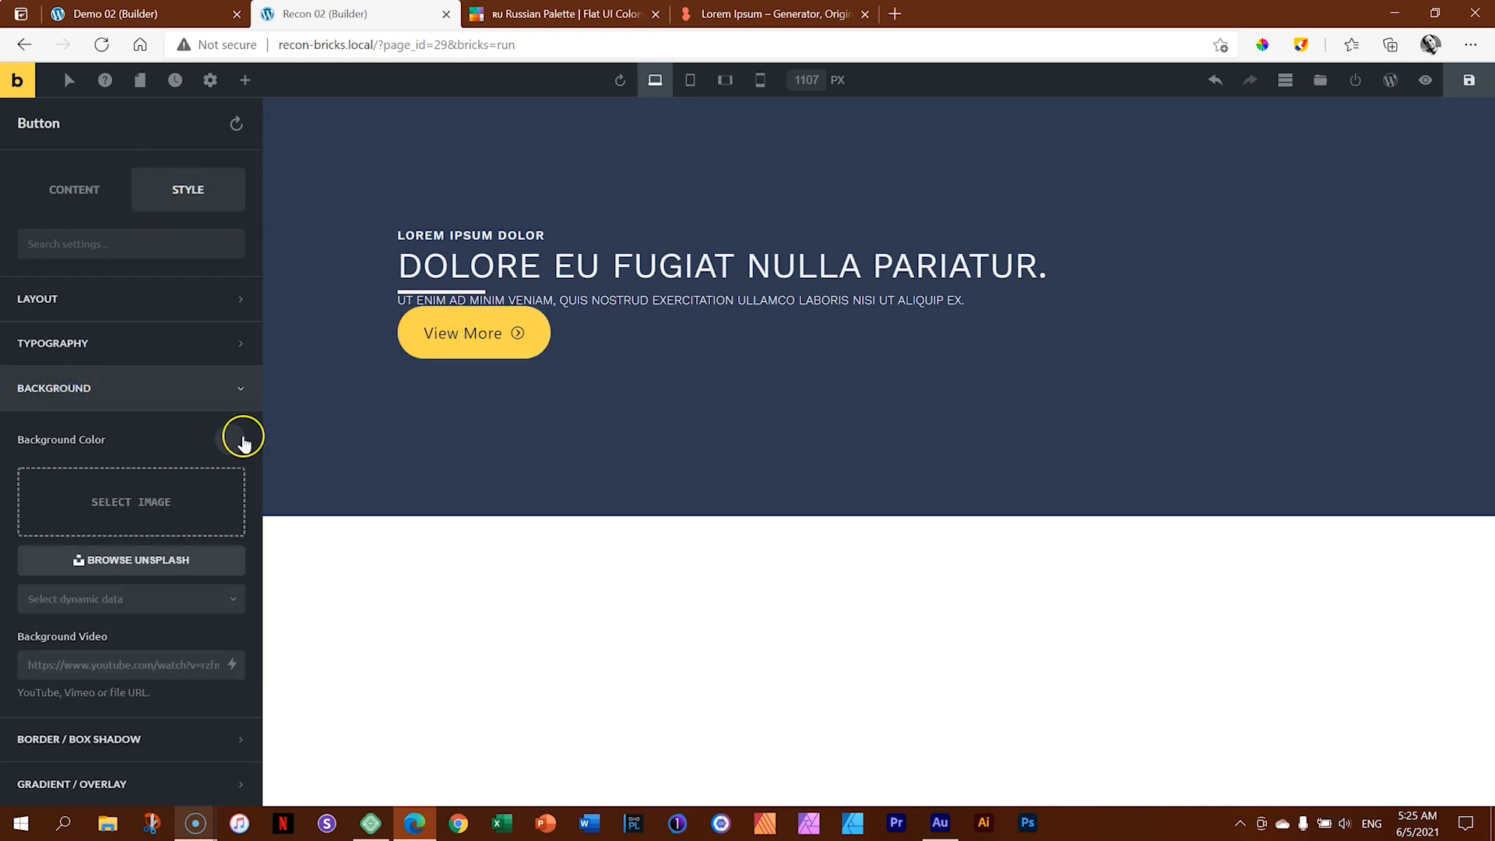
click(150, 662)
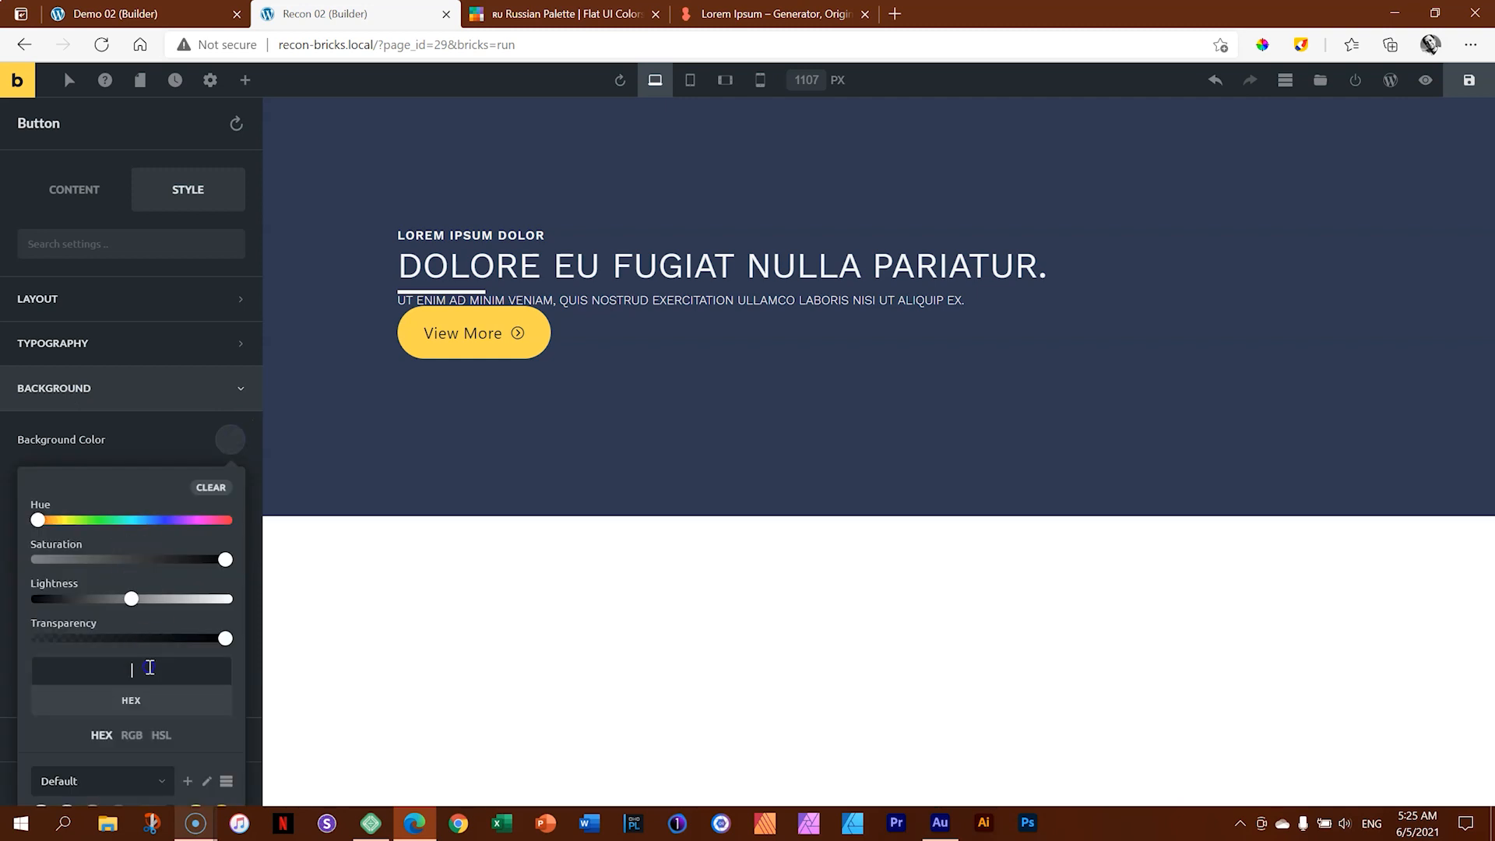
key(ctrl+v)
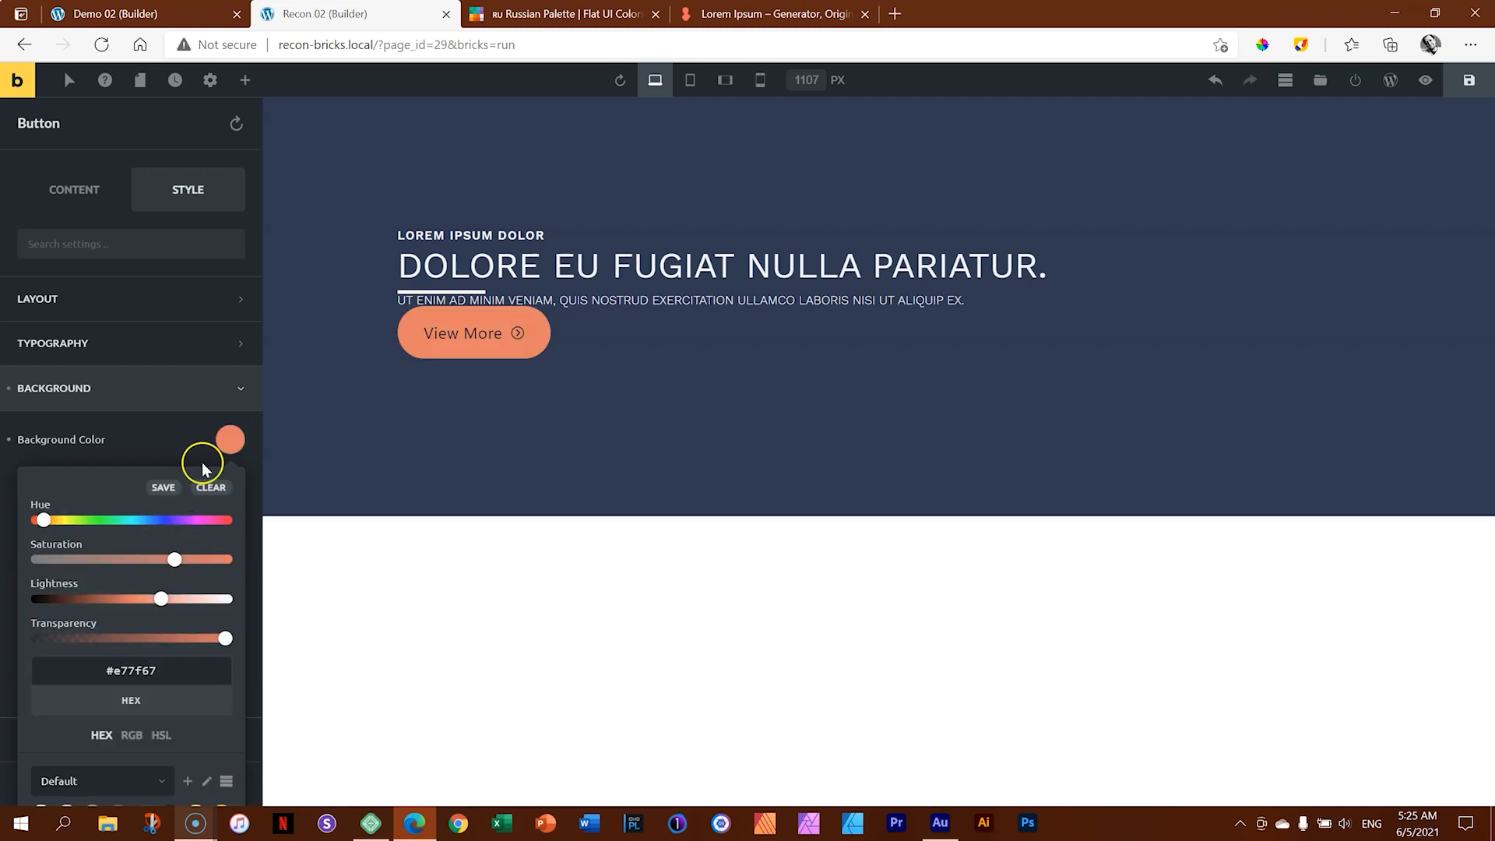
click(227, 440)
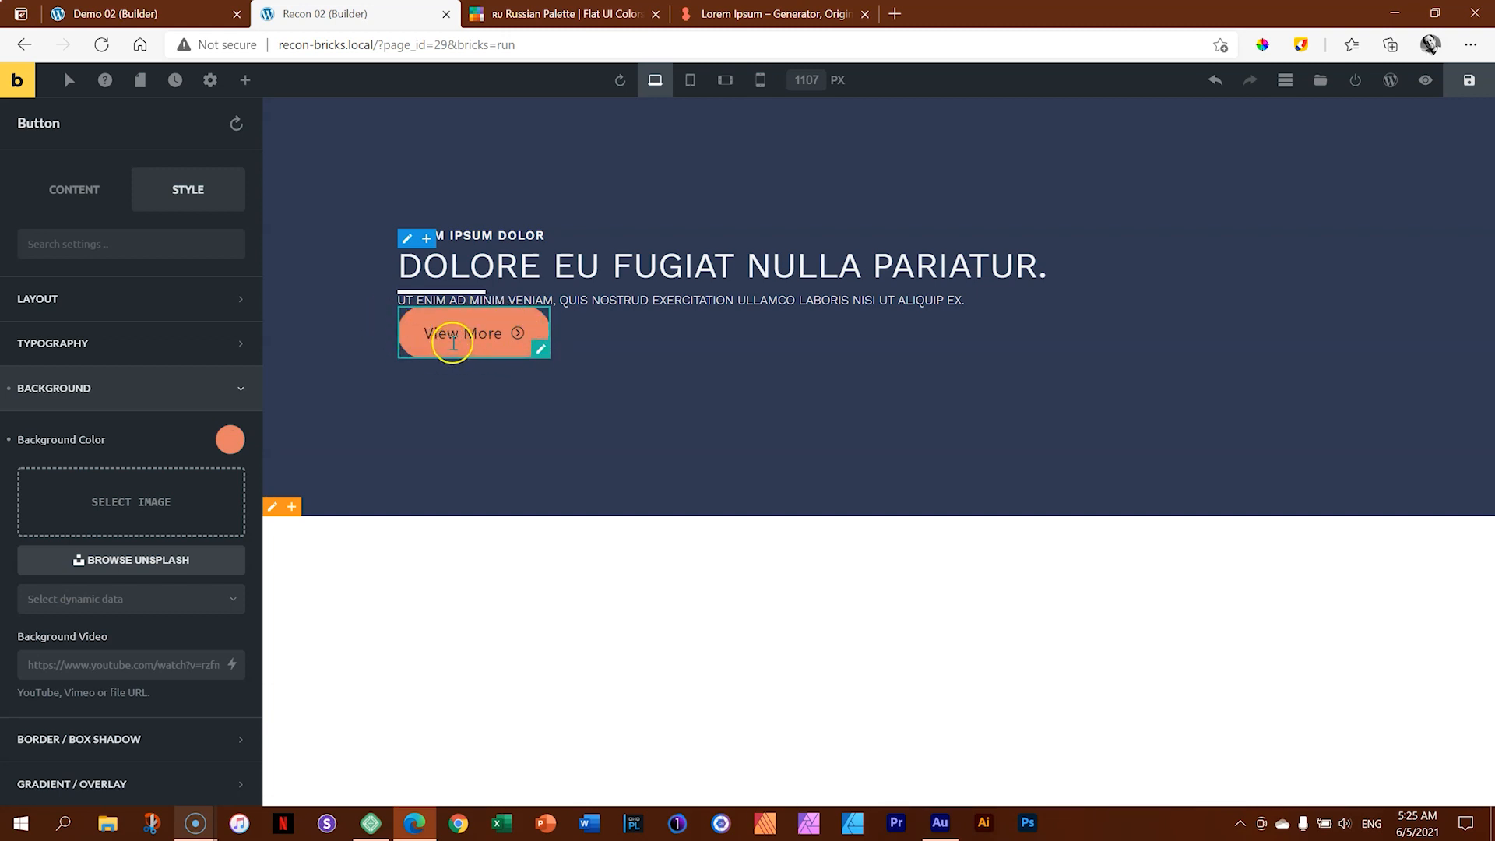
Step: Set the View More button's font family to Work Sans
click(151, 344)
click(145, 402)
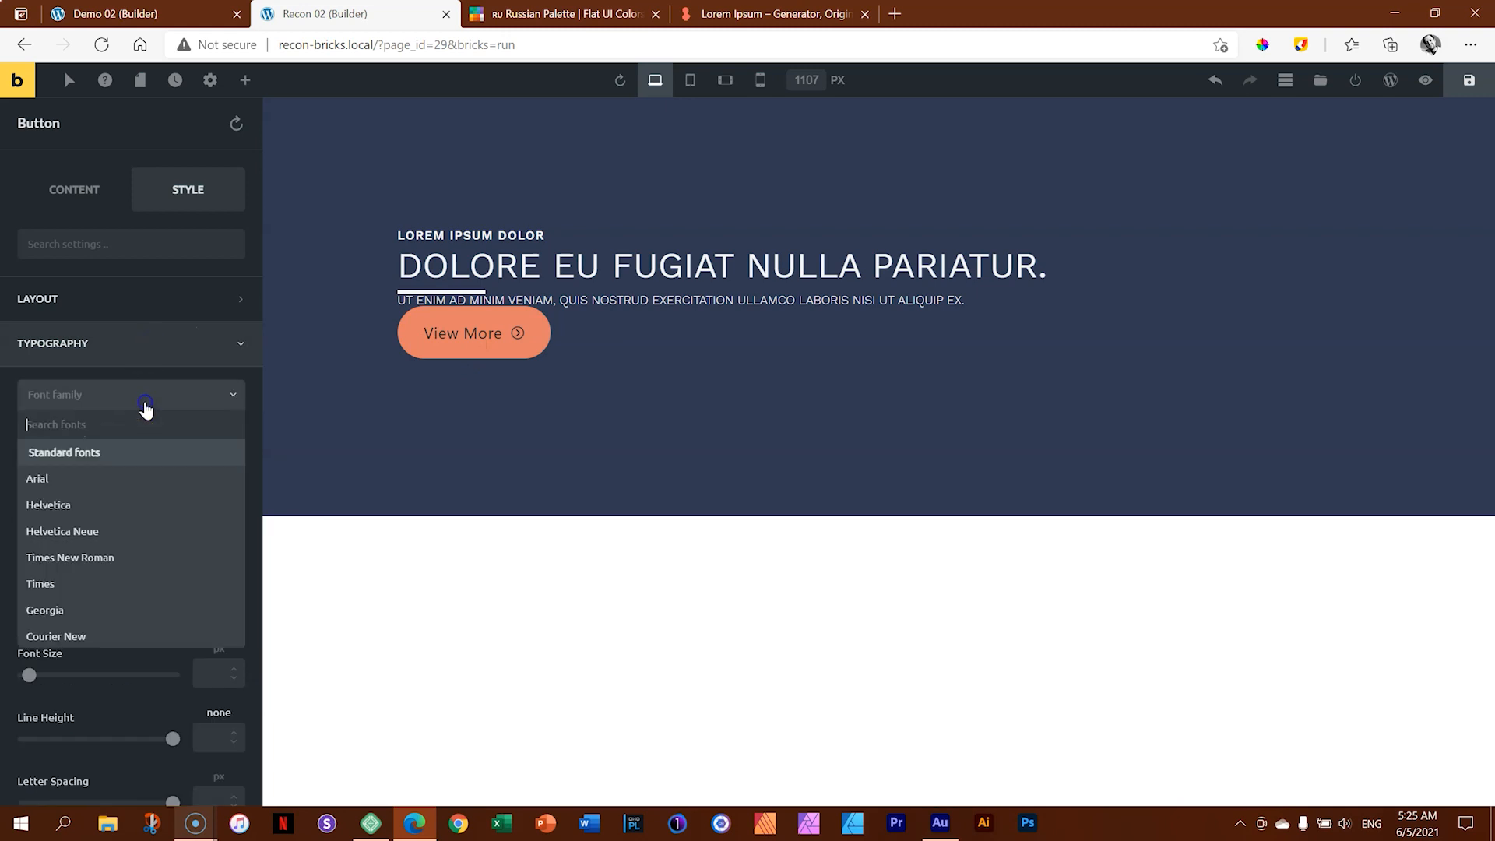
text(work)
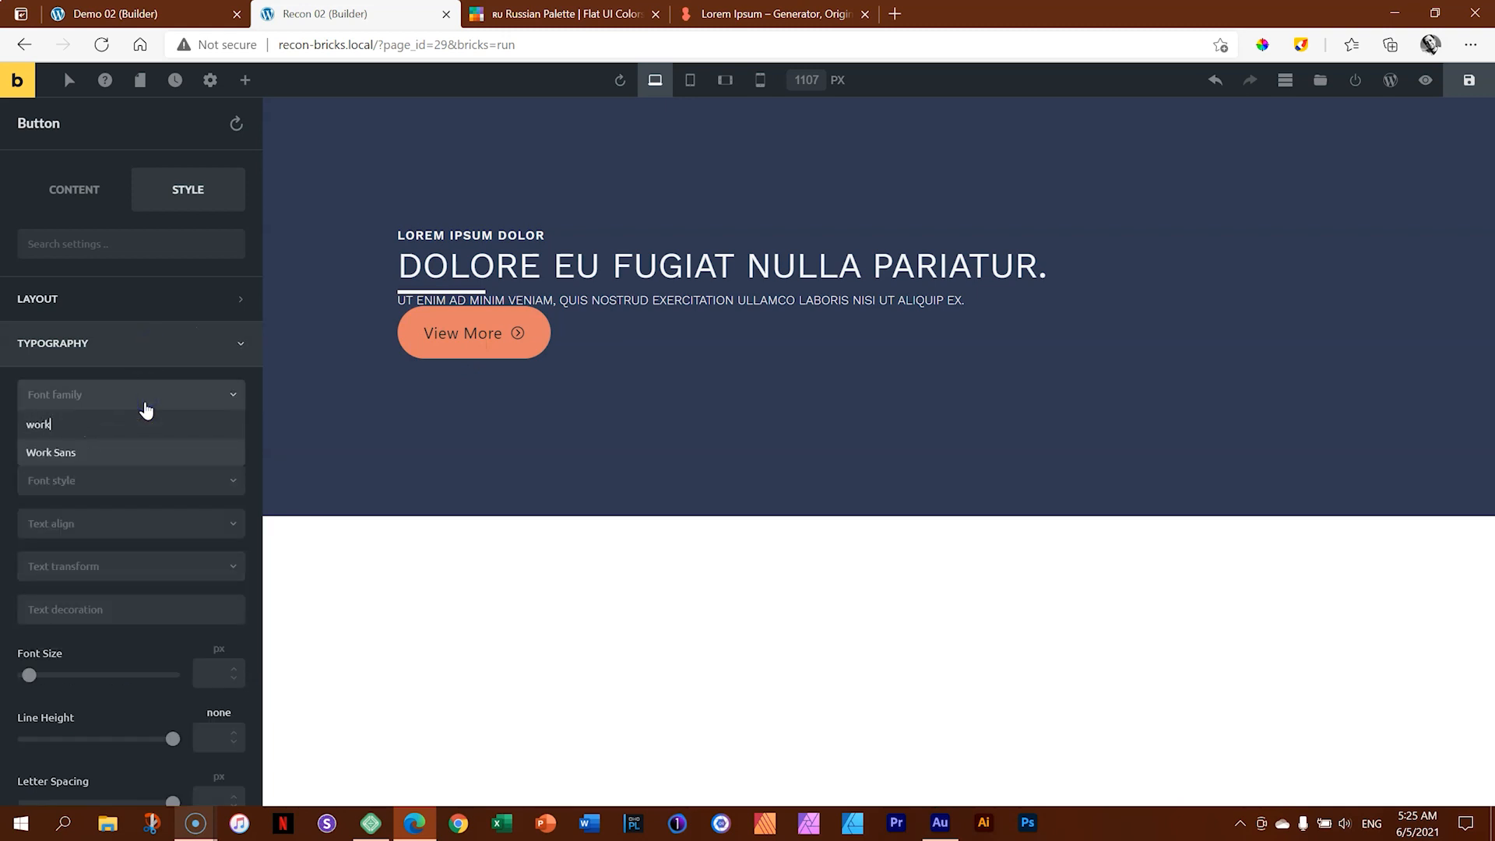
click(62, 456)
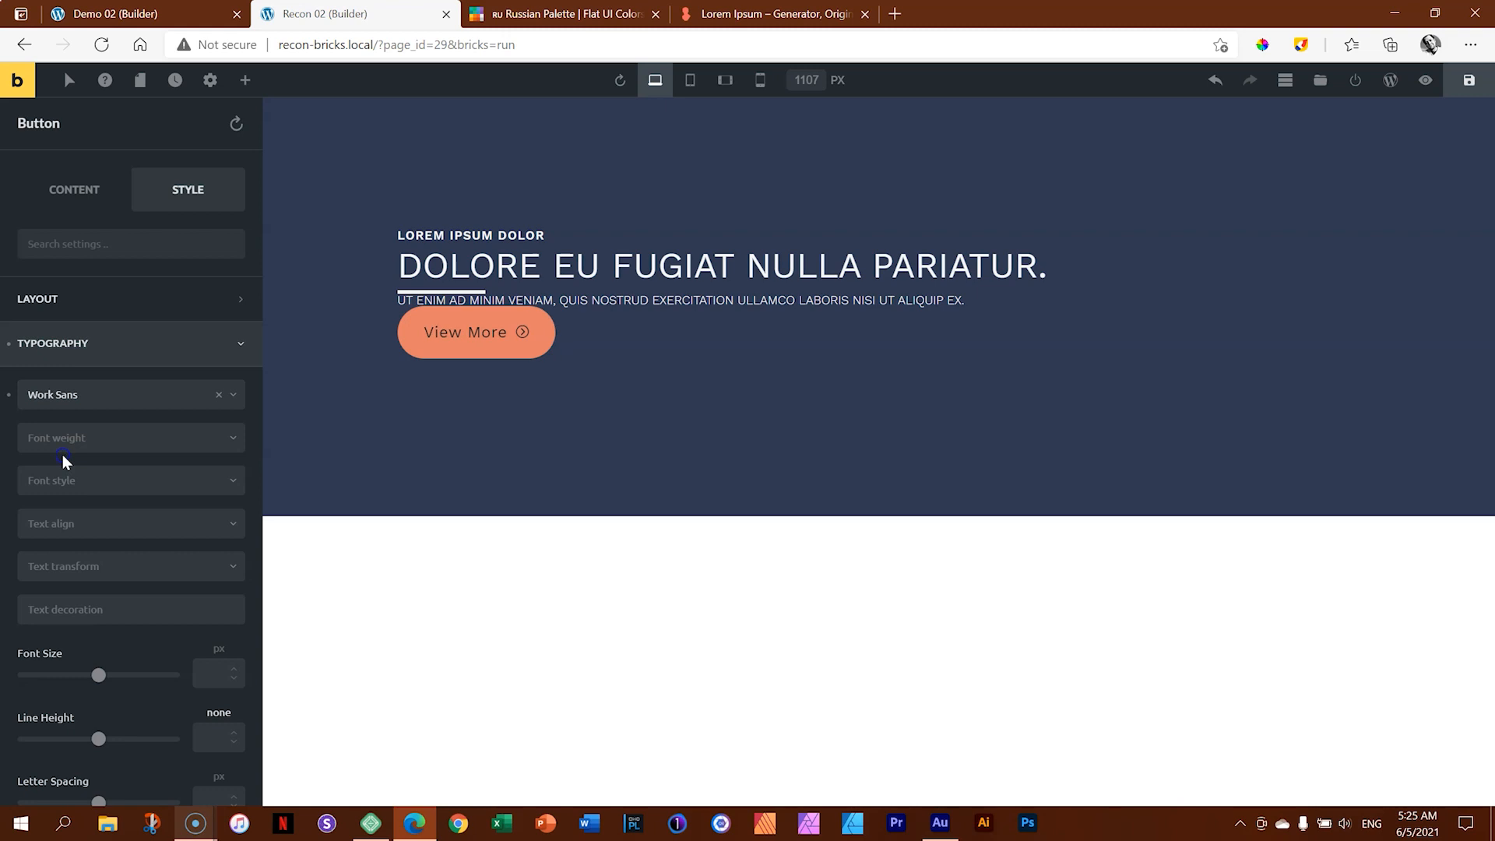
Step: Give the View More button's text a font weight of 300 and an Uppercase text transform
click(86, 450)
click(90, 504)
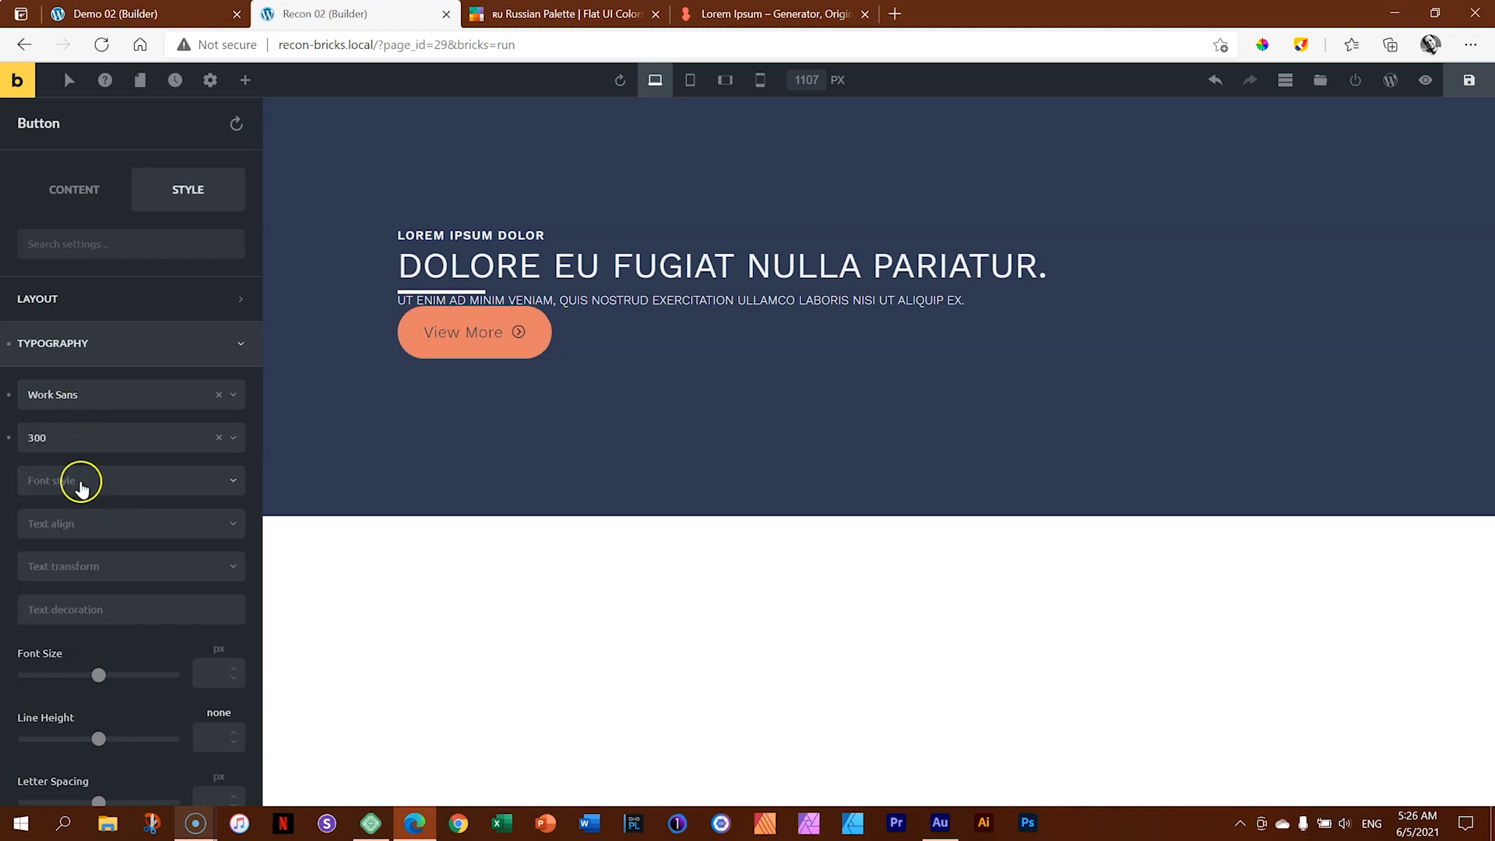
click(72, 567)
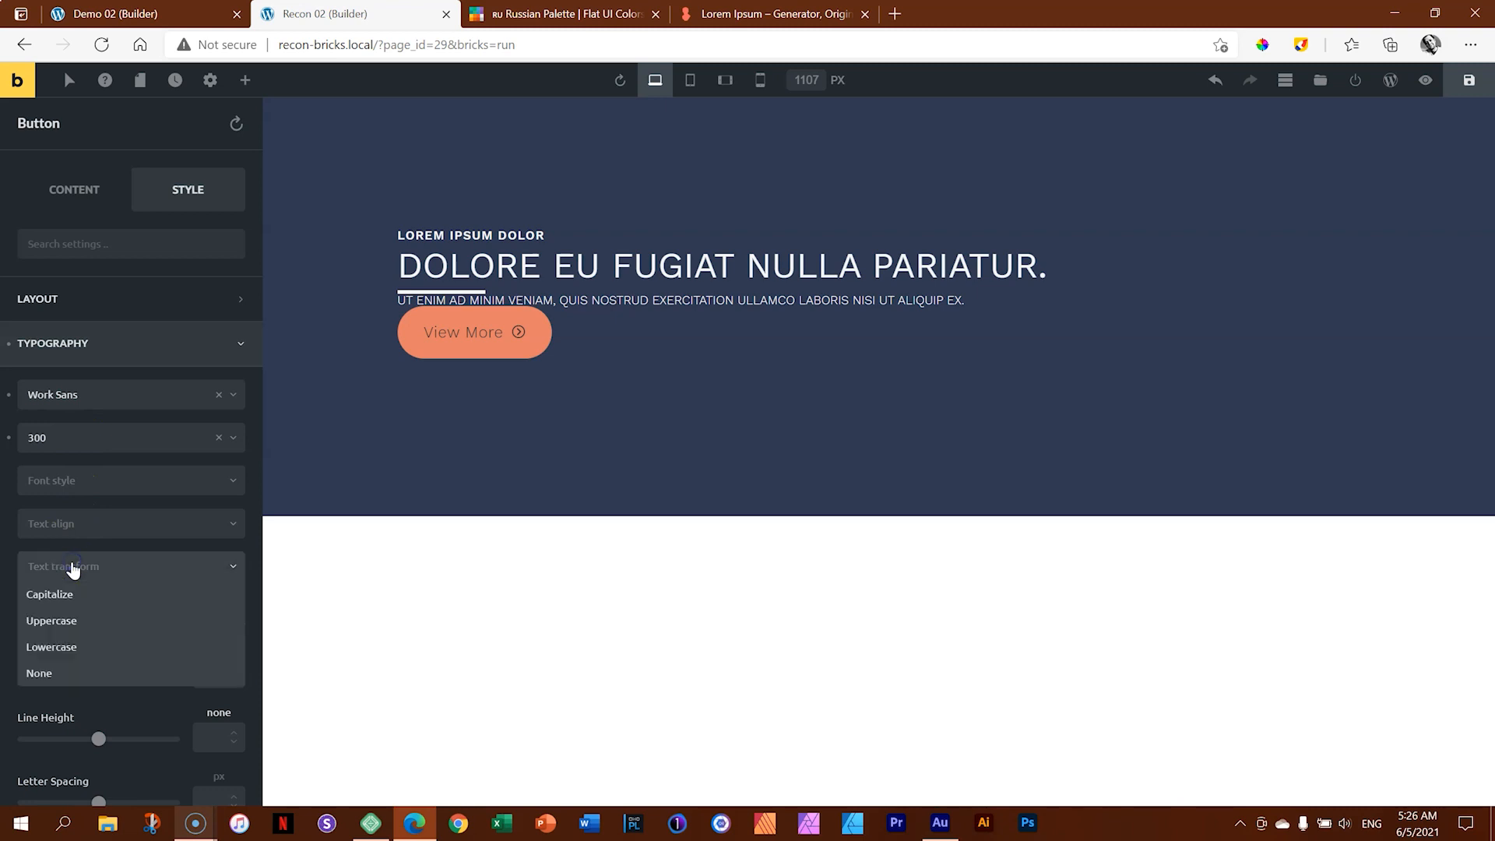
click(51, 620)
Step: Set the View More button's font size to 14 px and its letter spacing to 1 px
scroll(156, 545, down, 2)
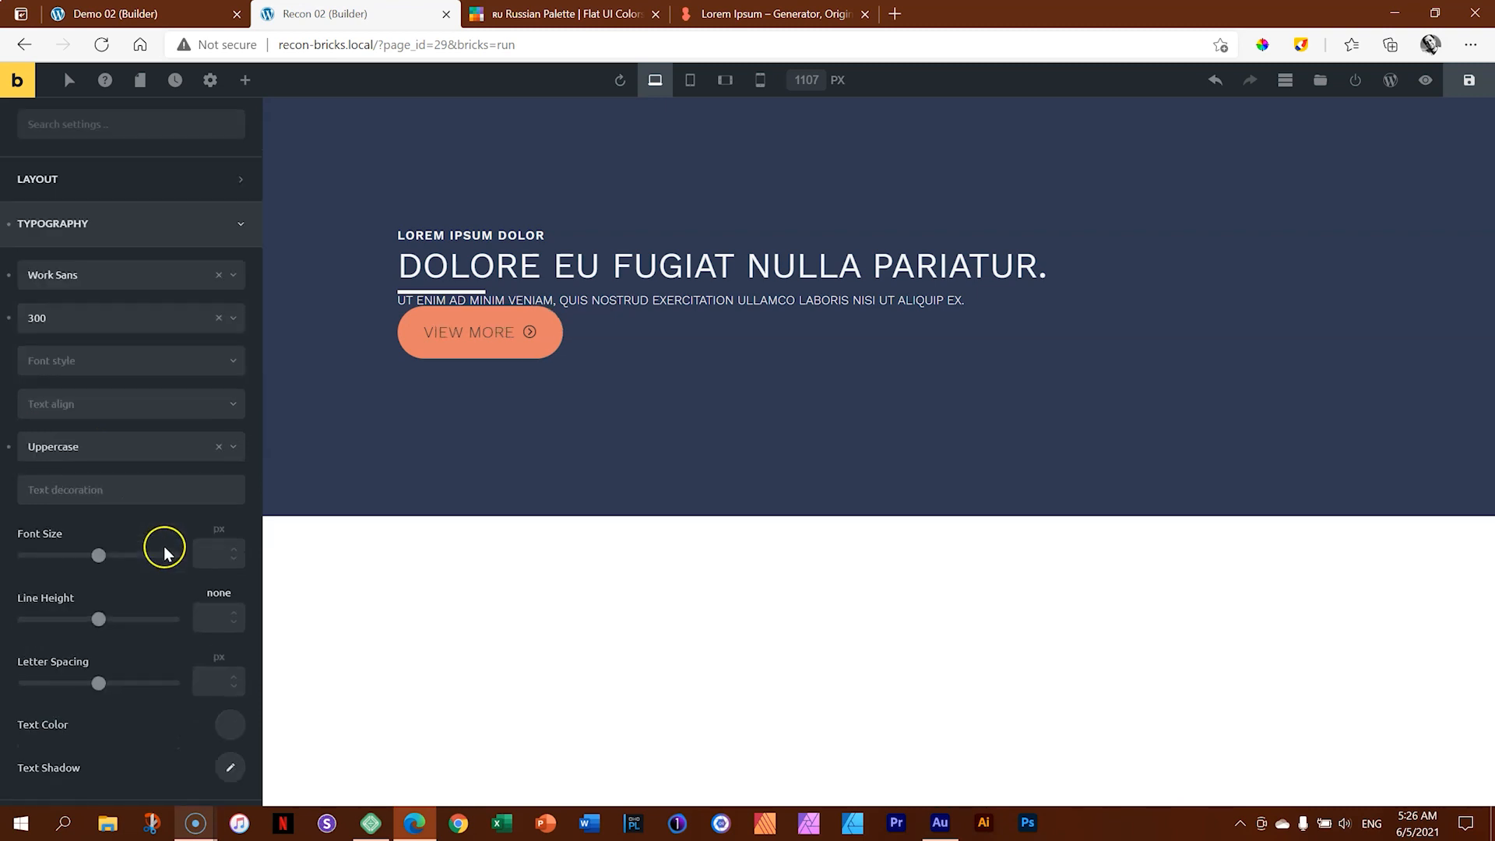
click(211, 527)
text(14)
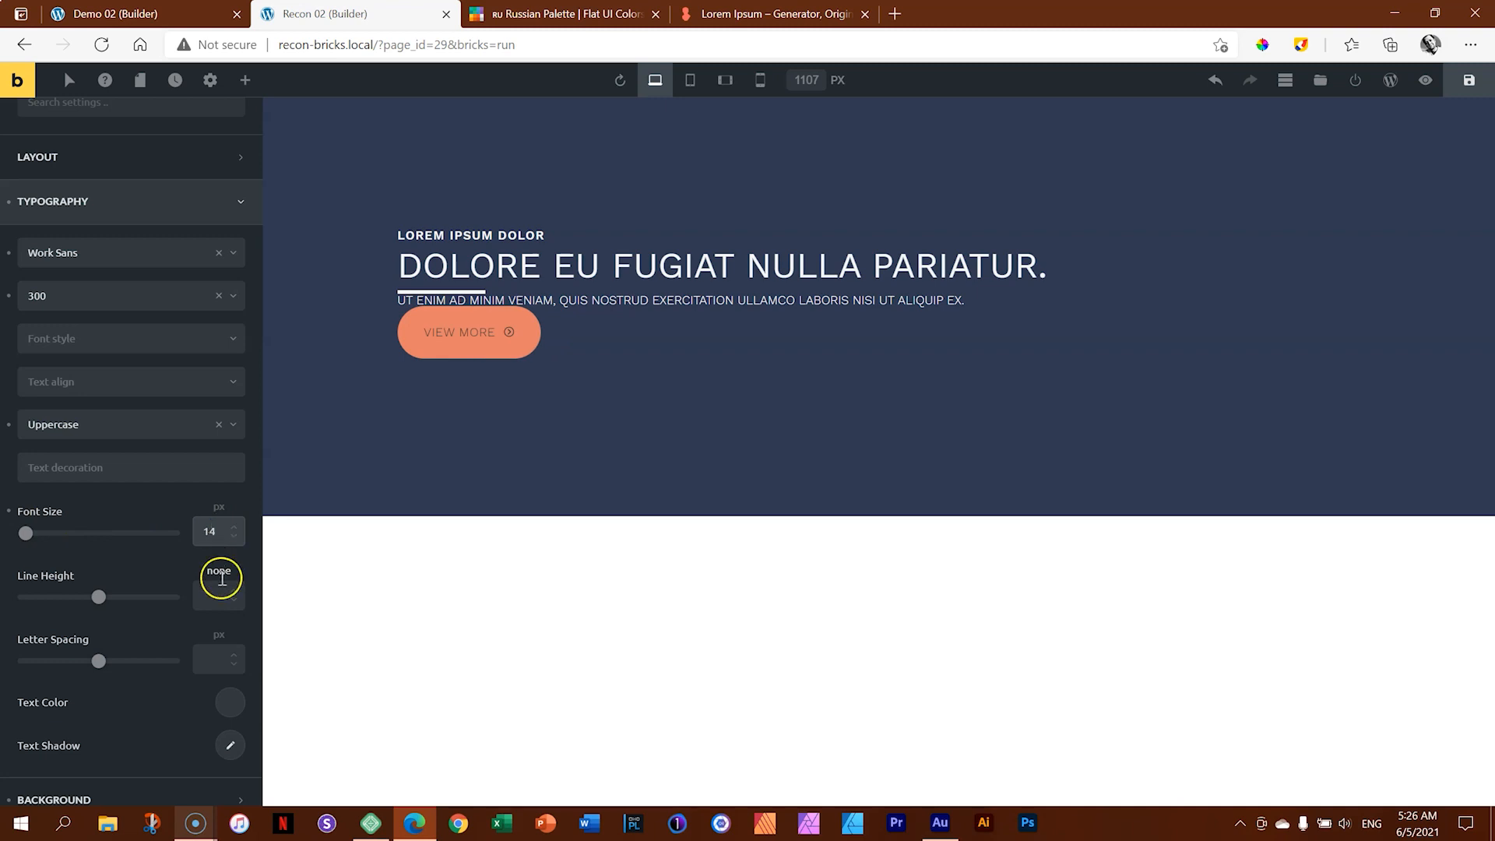
click(204, 661)
text(1)
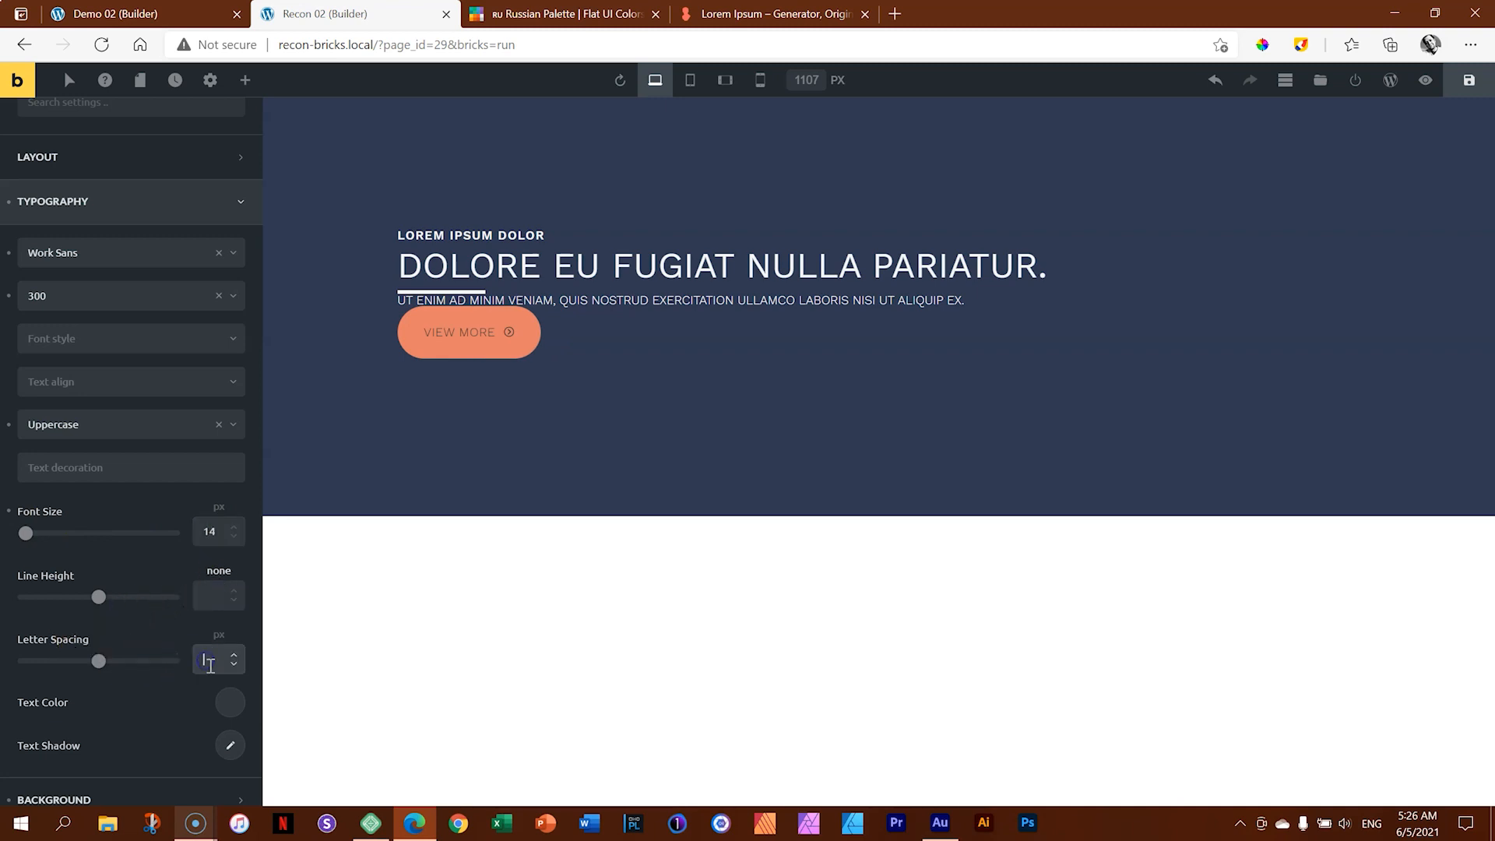
Step: Set the View More button's text color to #f5f5f5 and its font weight to 500
key(BackSpace)
click(231, 702)
scroll(223, 704, down, 5)
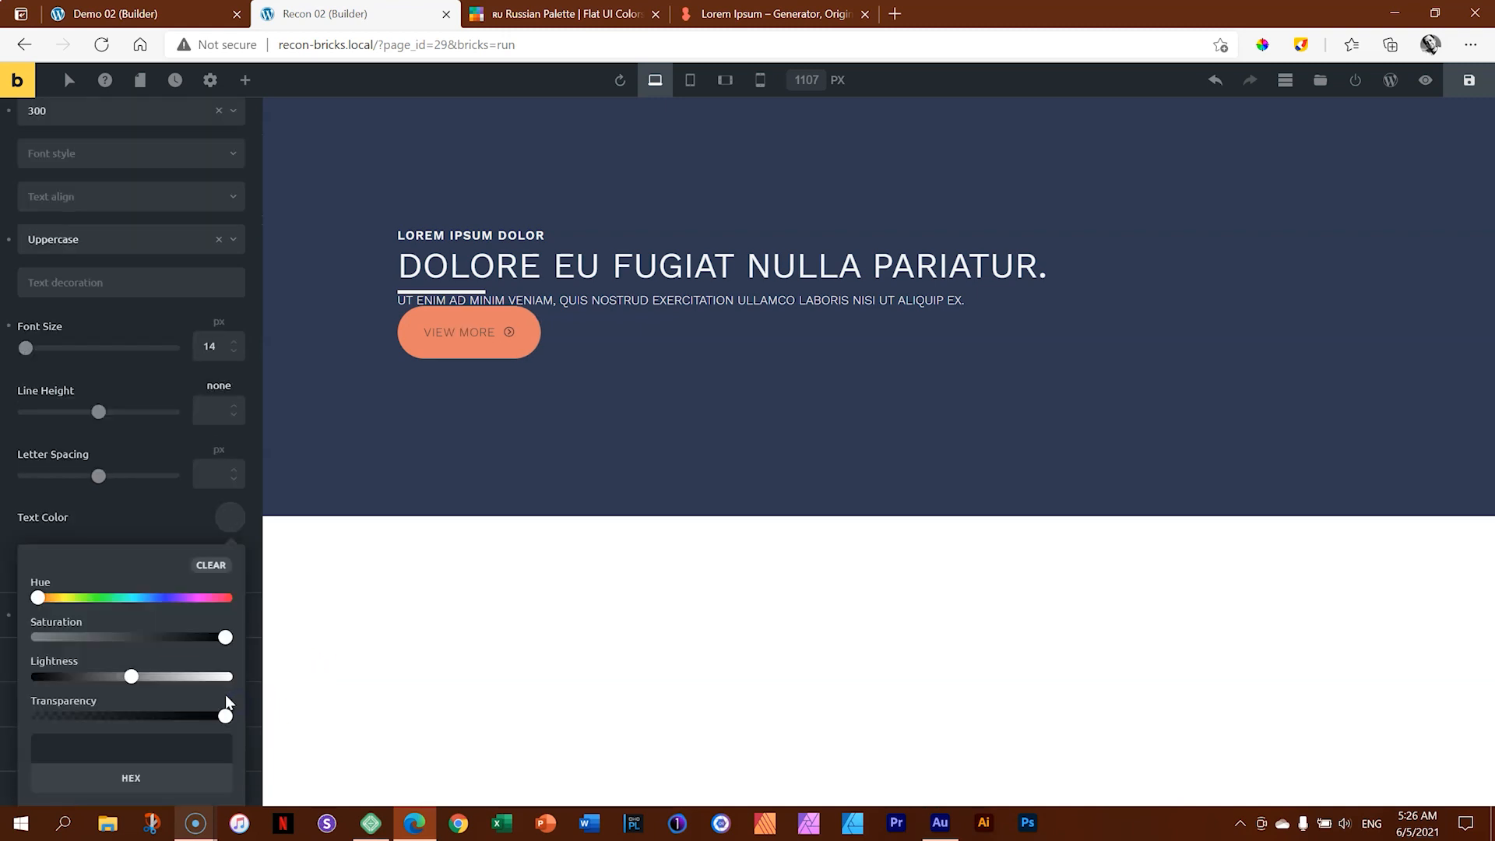
click(41, 720)
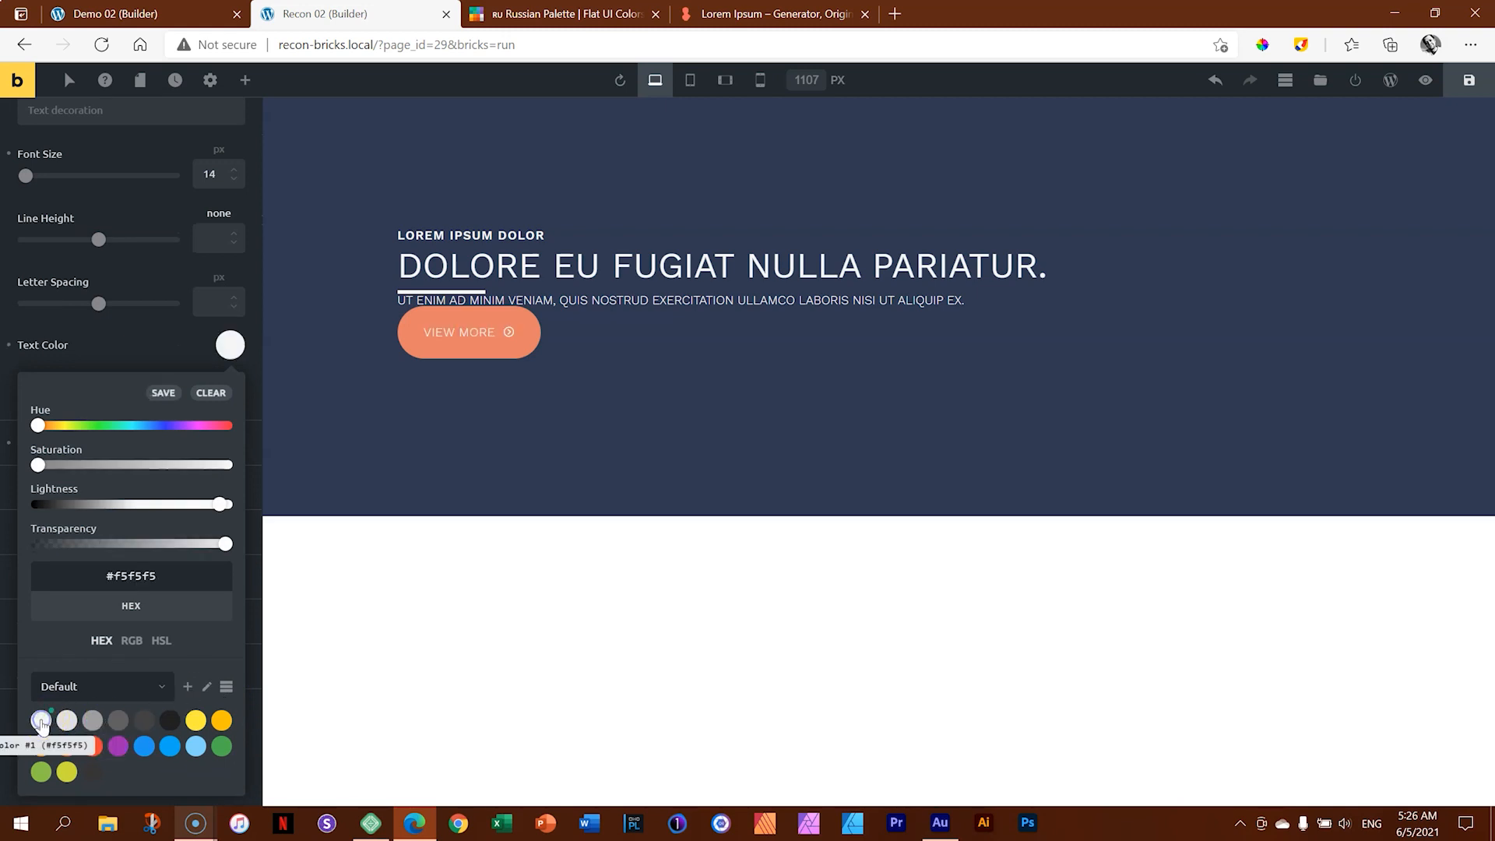
click(228, 347)
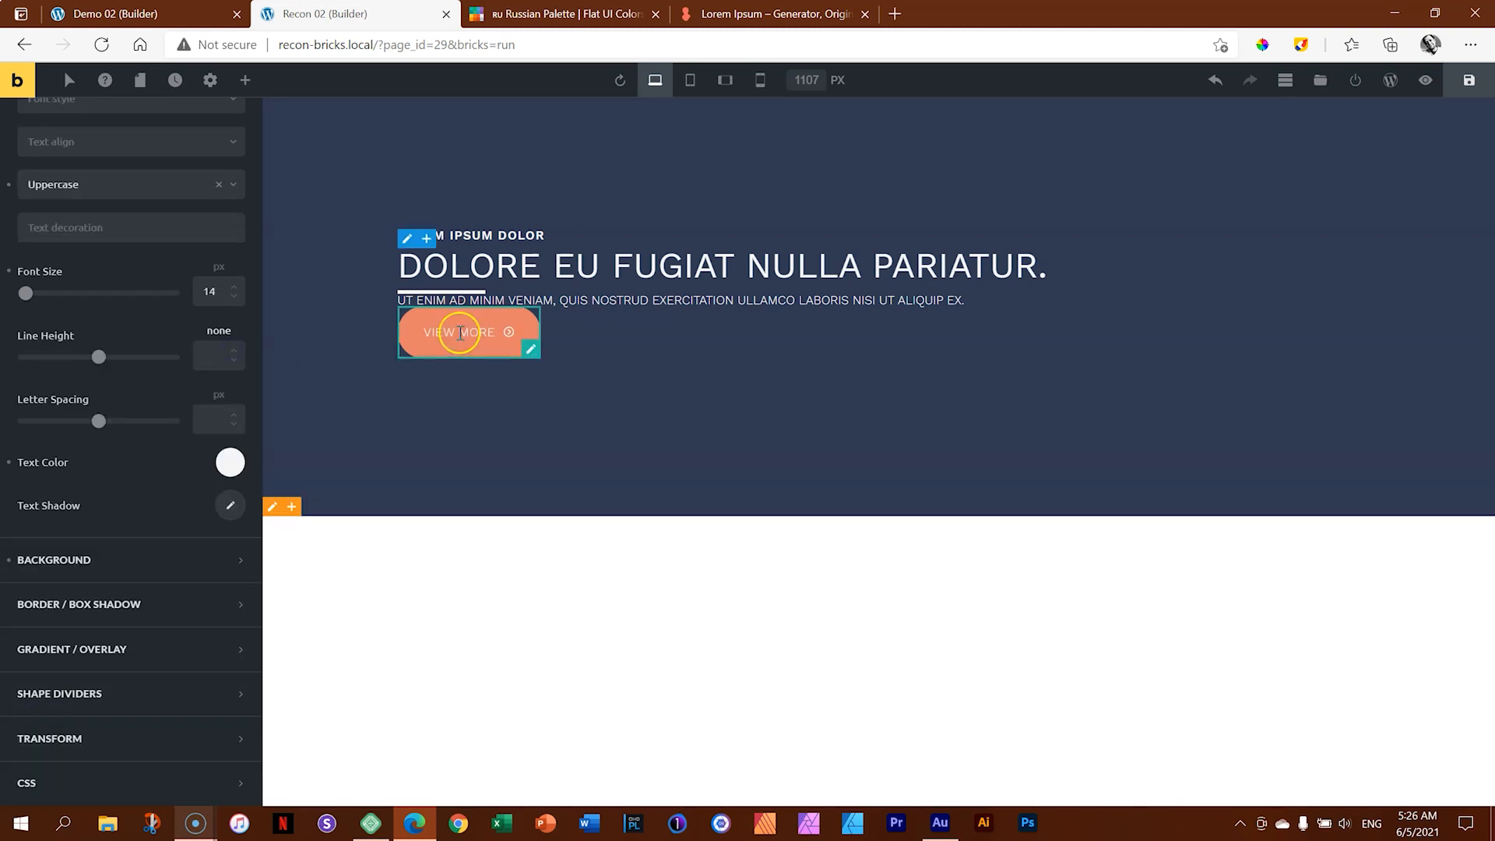
scroll(167, 356, up, 5)
click(60, 433)
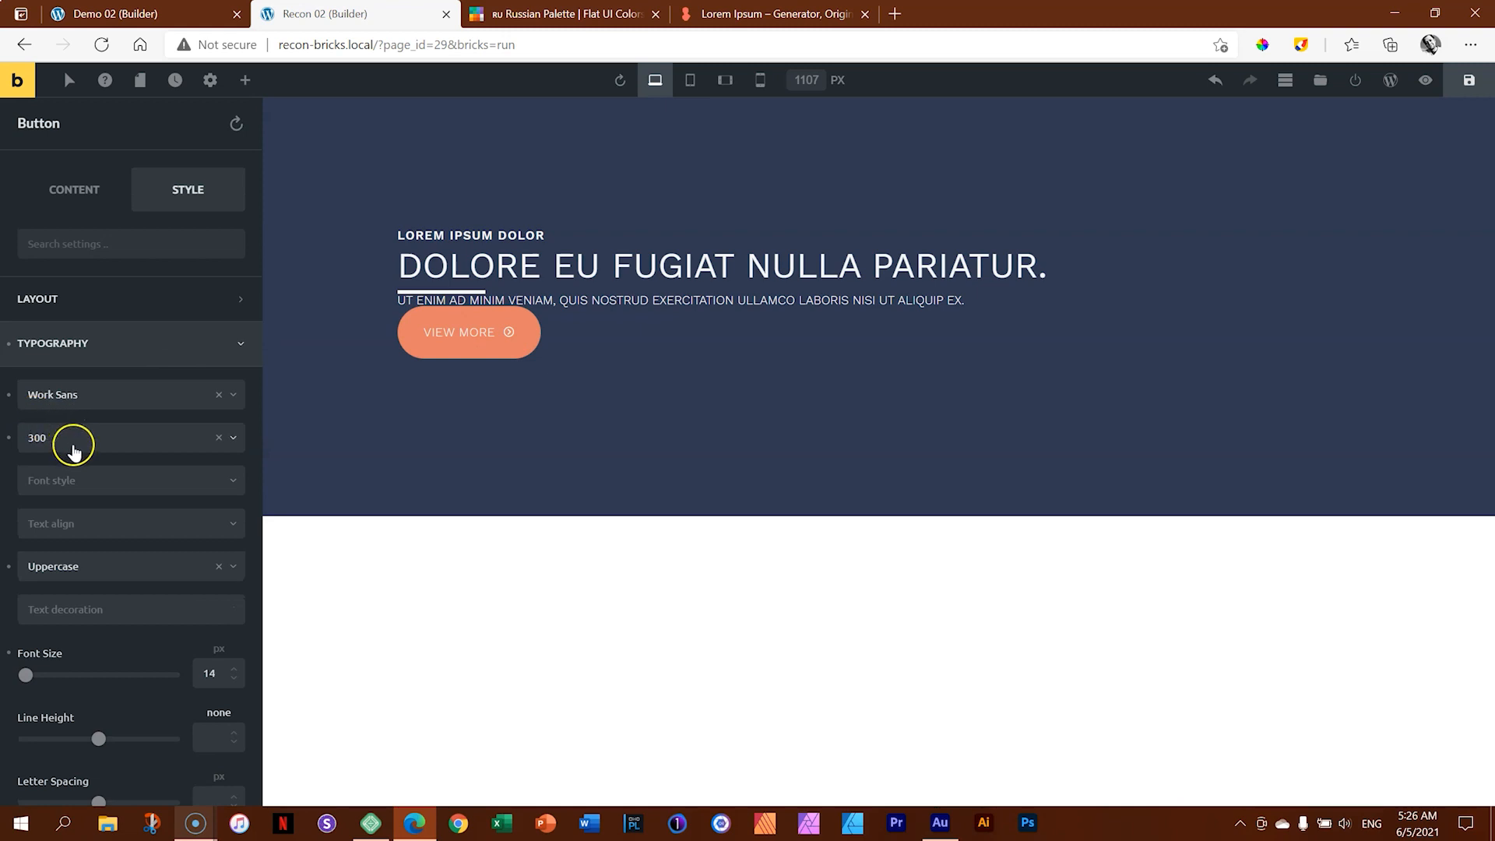
click(39, 534)
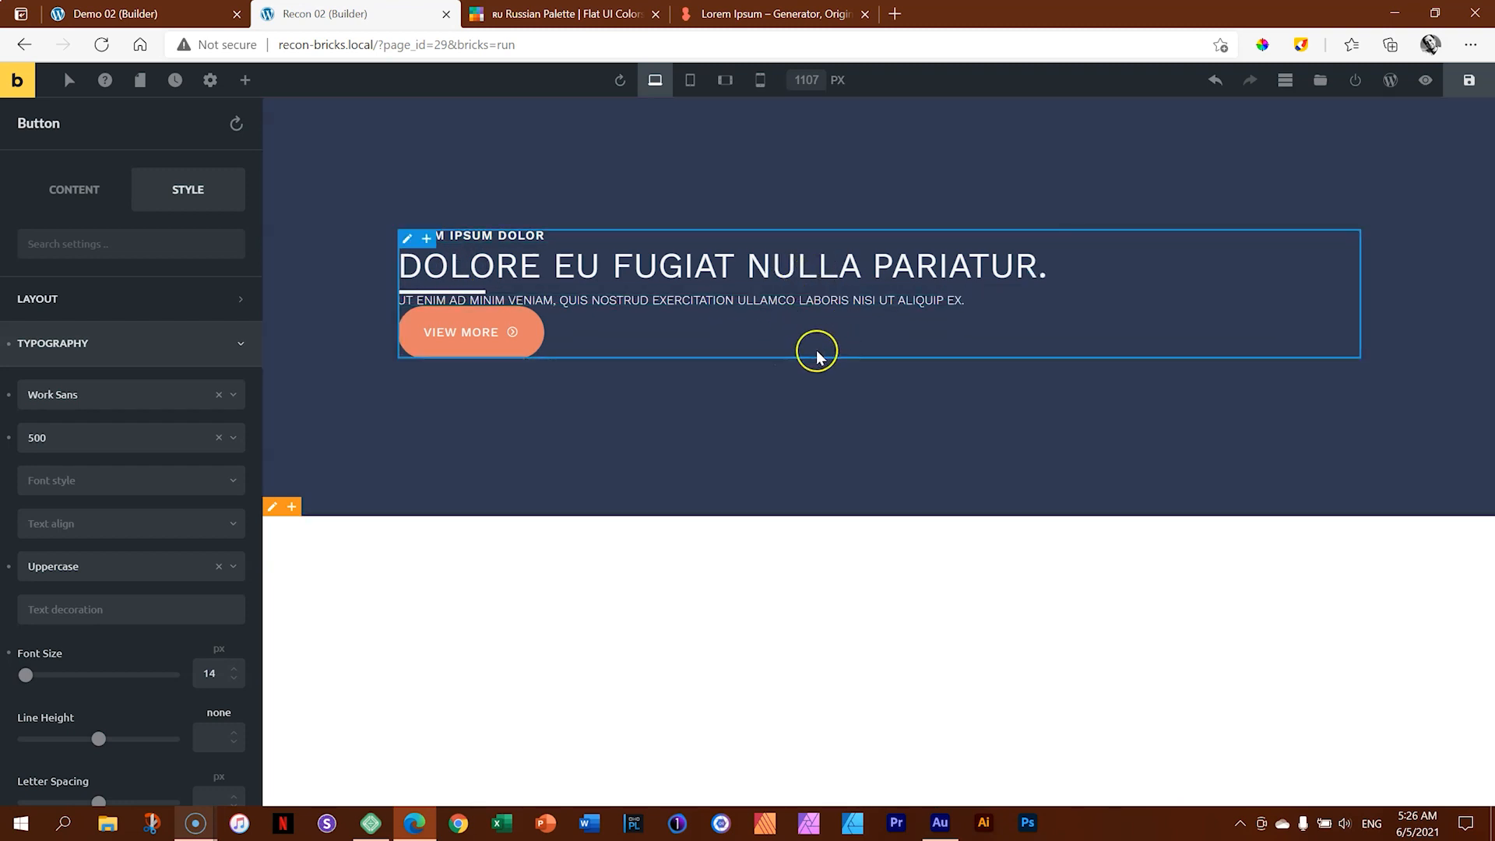
Step: Add wide right padding to the column so the main heading breaks after "Dolore eu fugiat"
click(1285, 79)
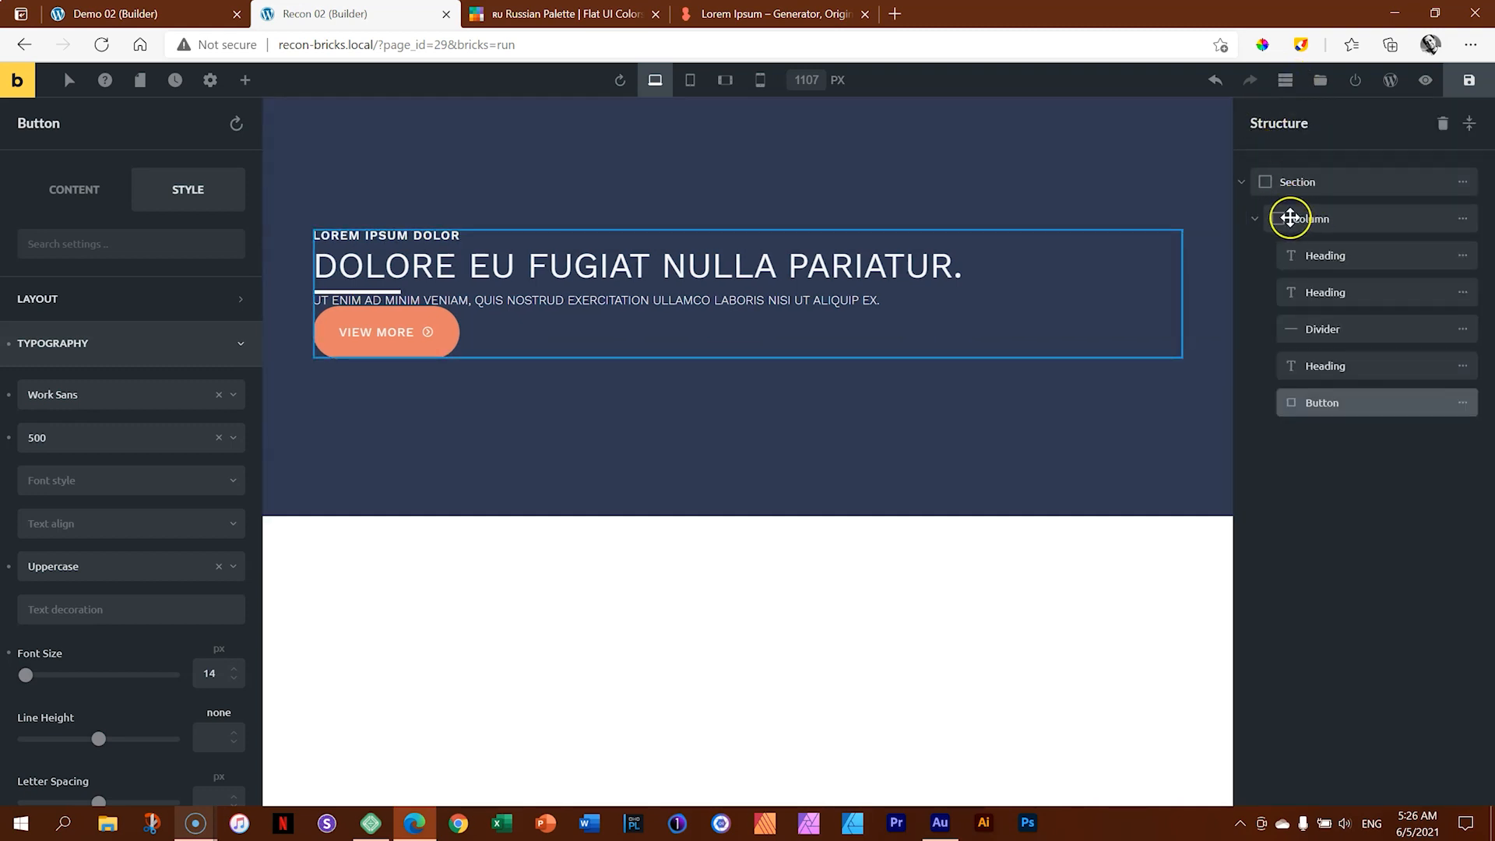
click(1338, 220)
click(1346, 217)
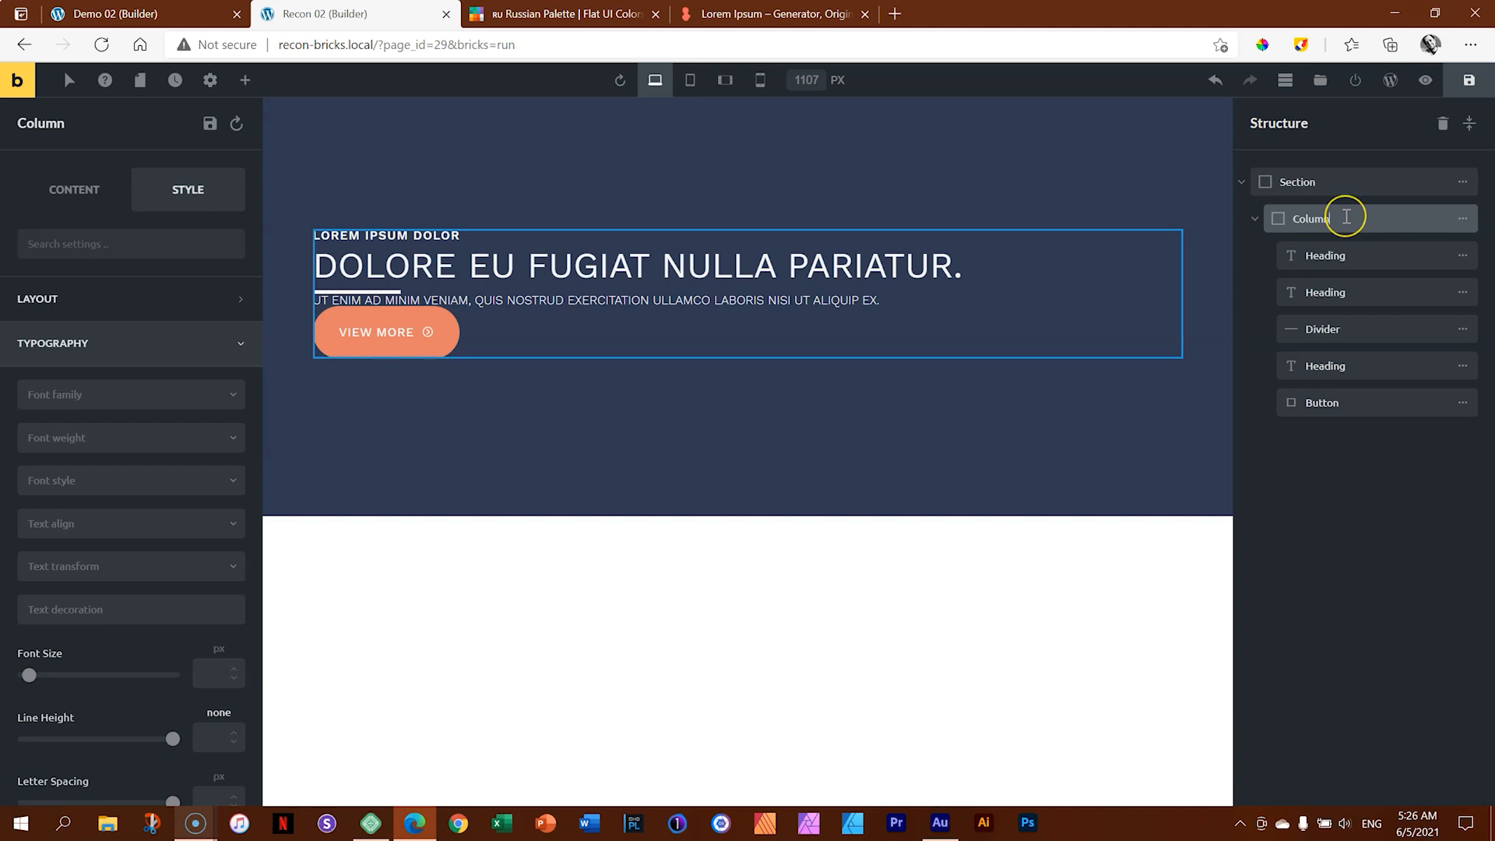
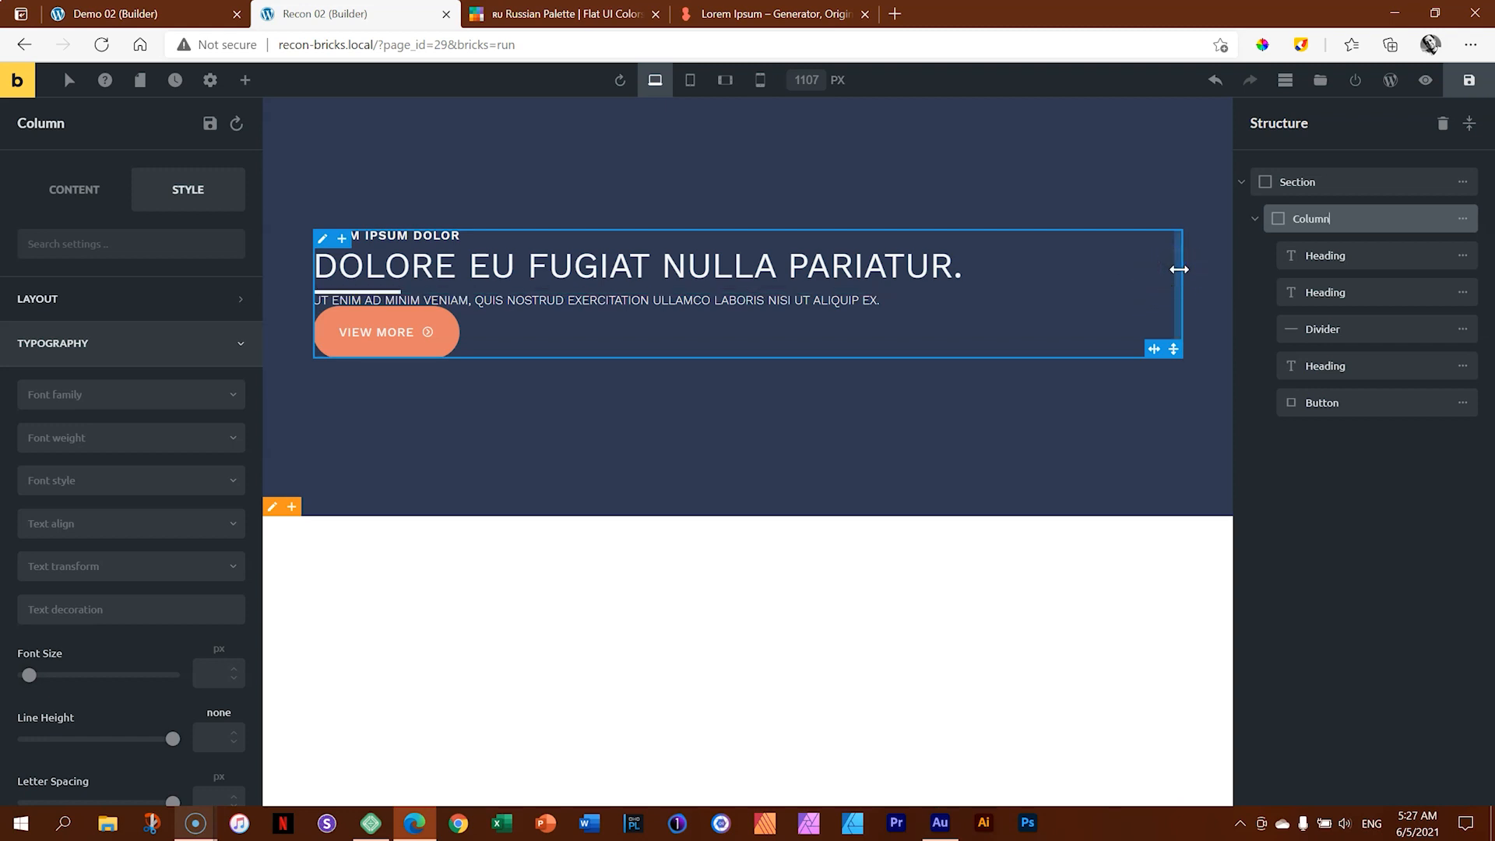
drag(1179, 269, 765, 279)
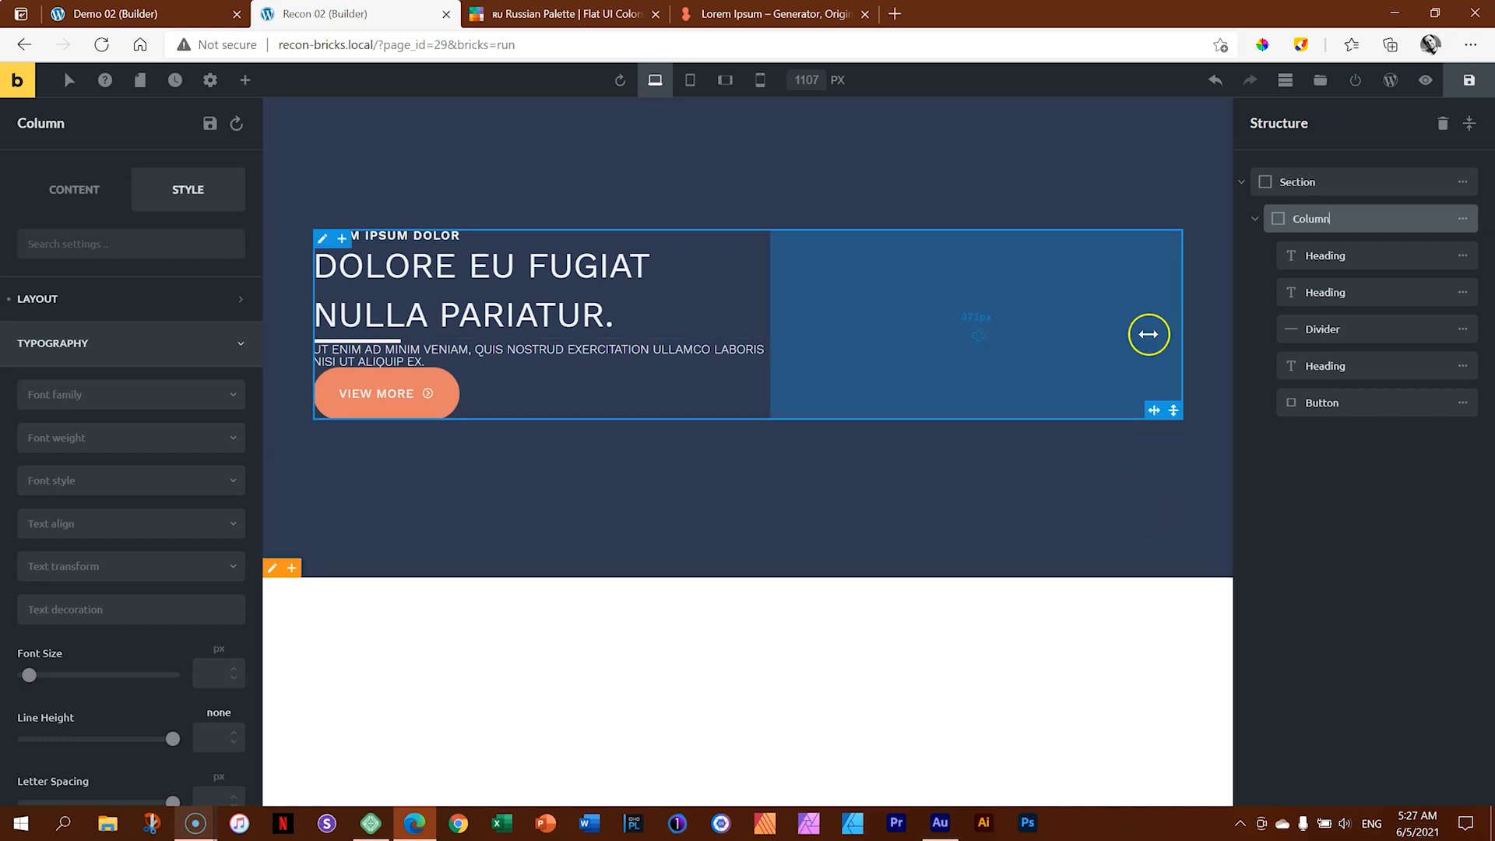
click(1286, 87)
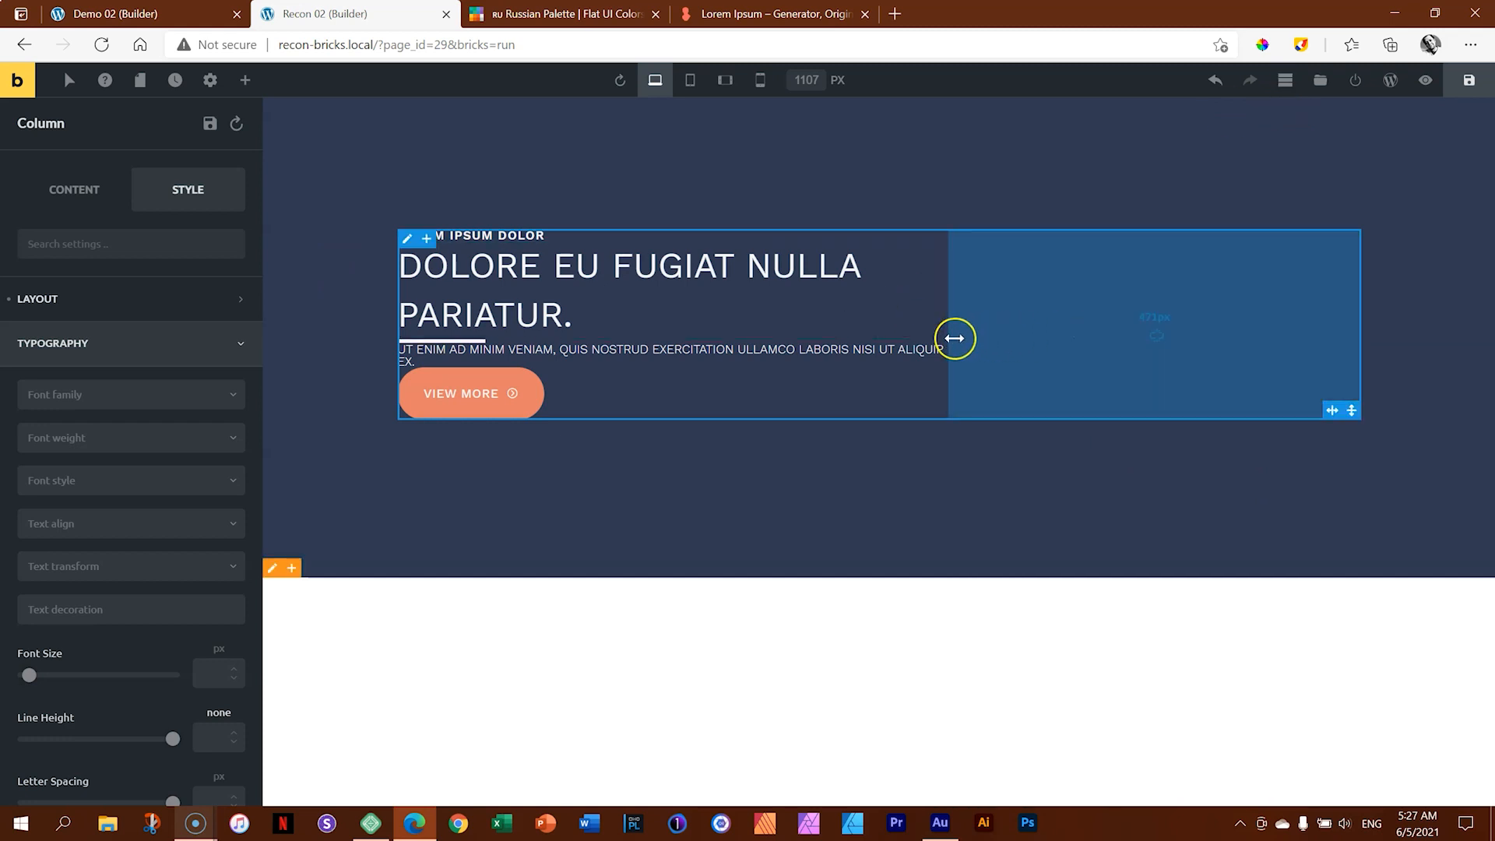
drag(953, 338, 879, 337)
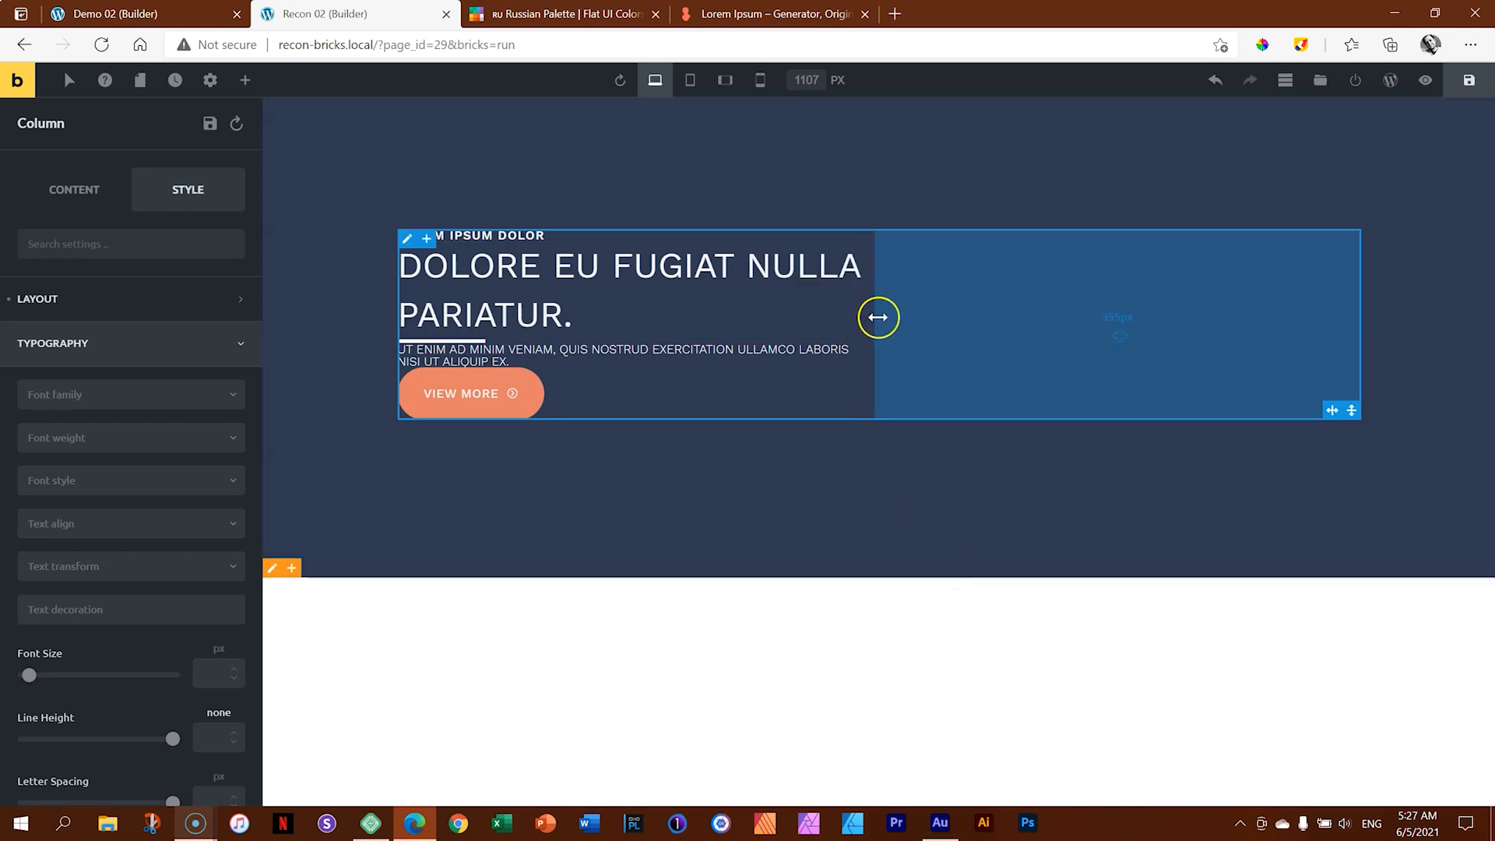
drag(877, 317, 860, 317)
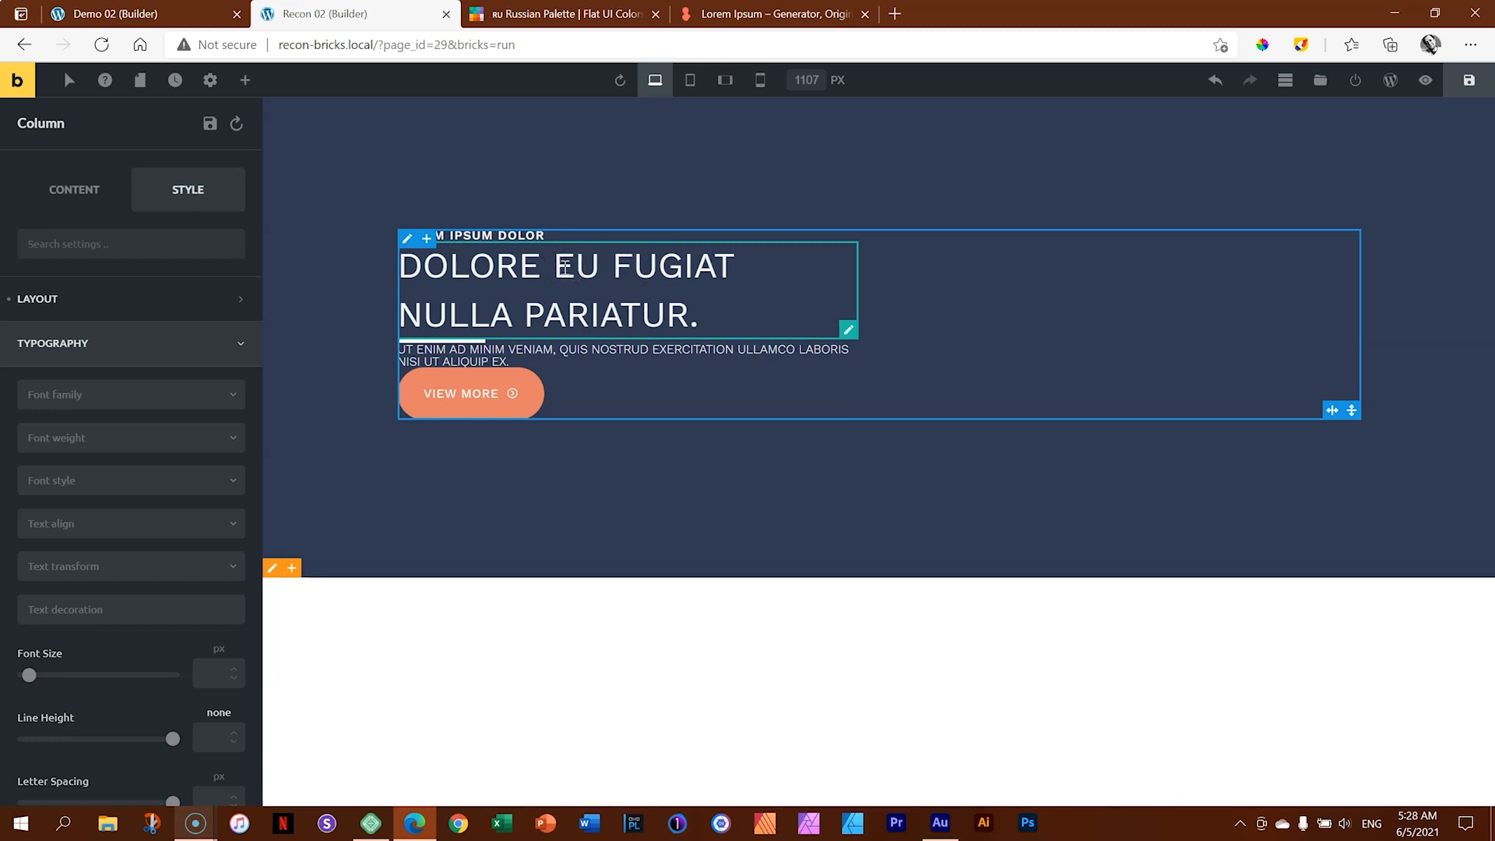
Step: Save the page, preview it on the front end in a new tab, and return to editing
click(1430, 265)
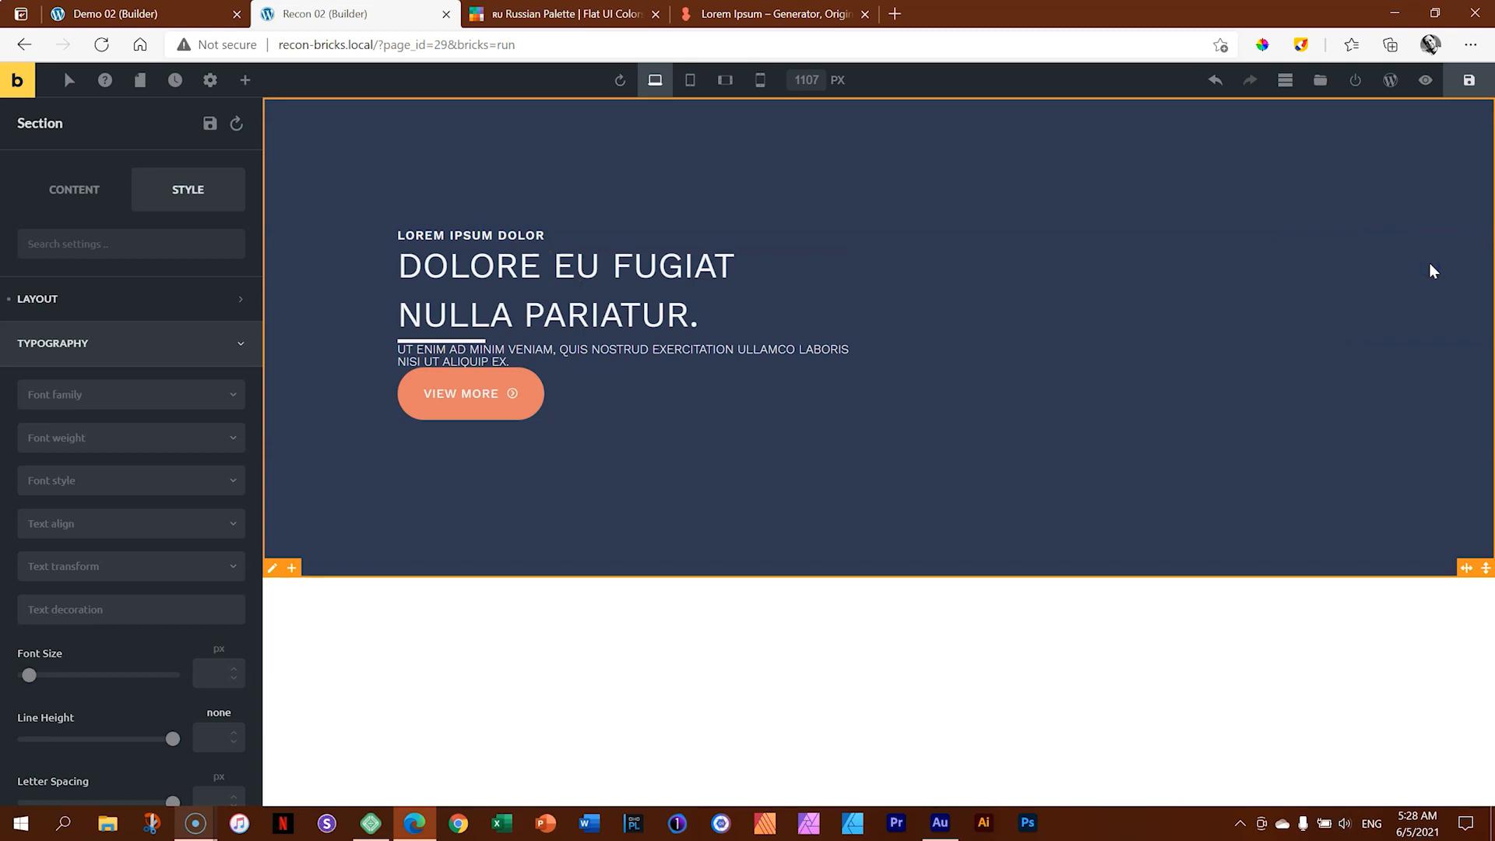
key(ctrl+s)
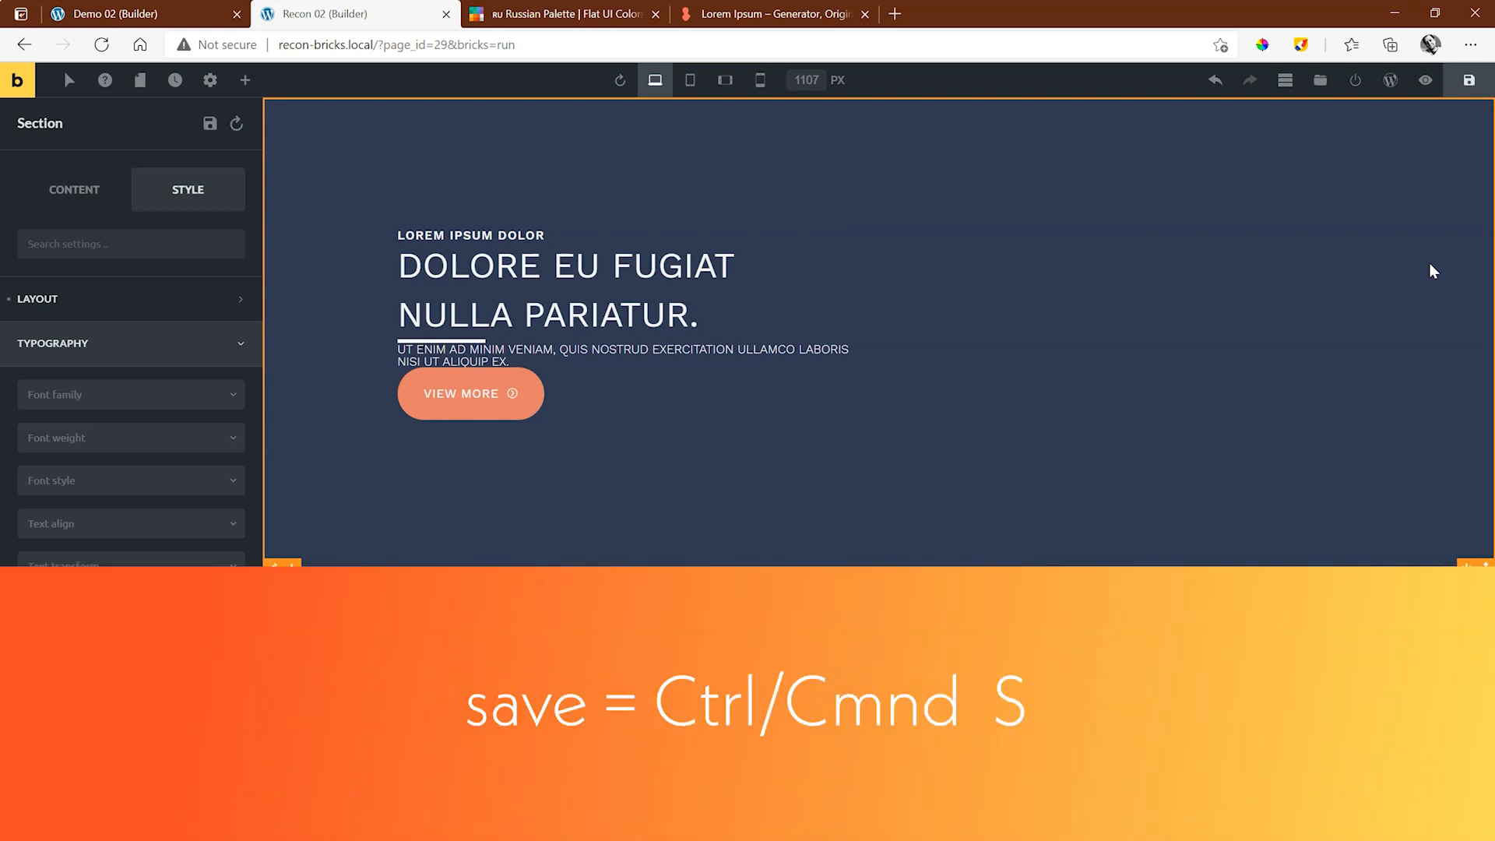
key(ctrl+p)
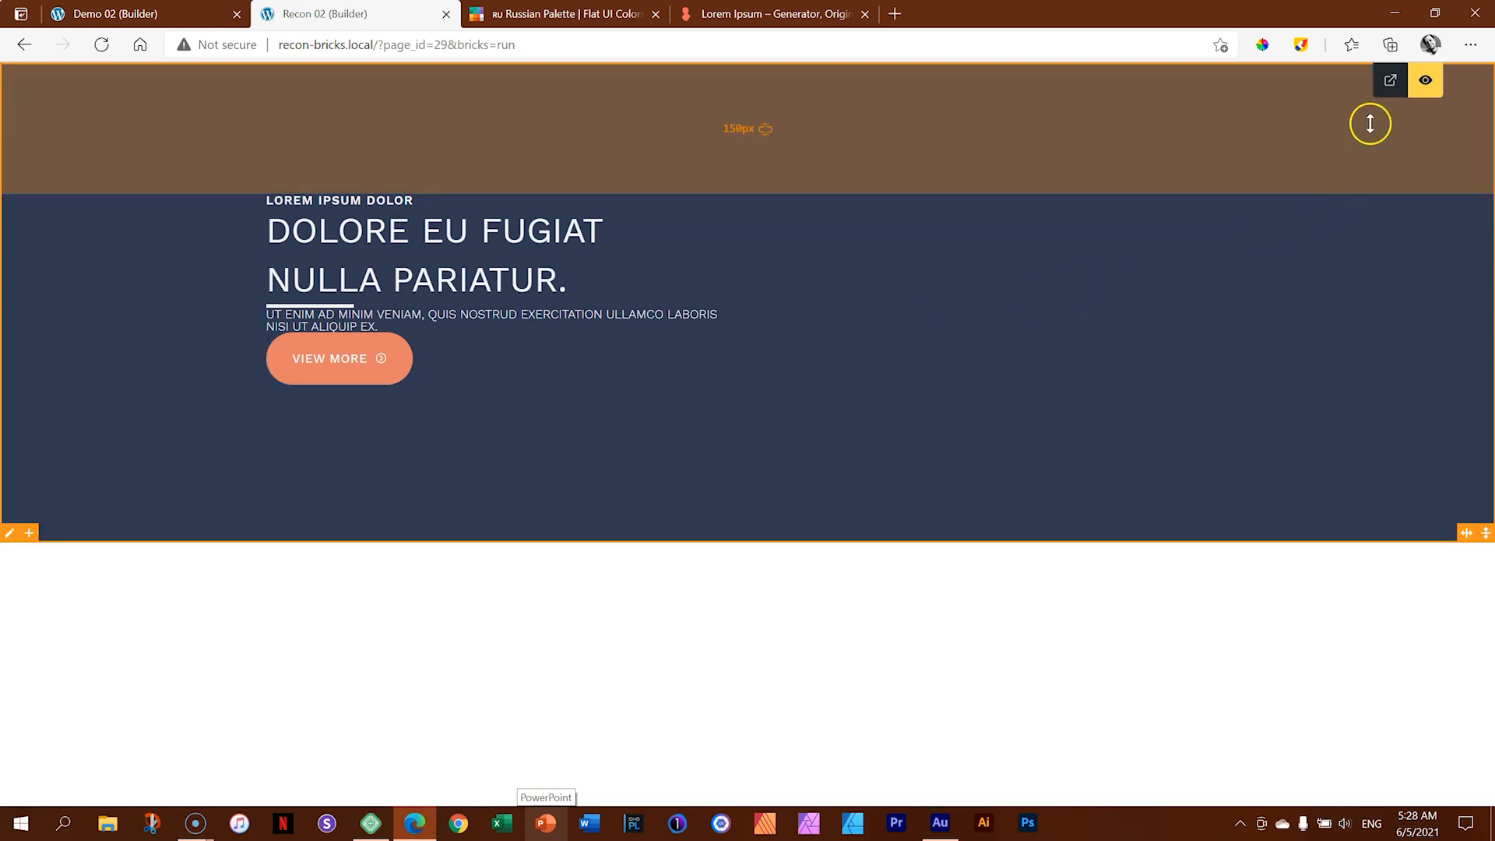
click(1390, 81)
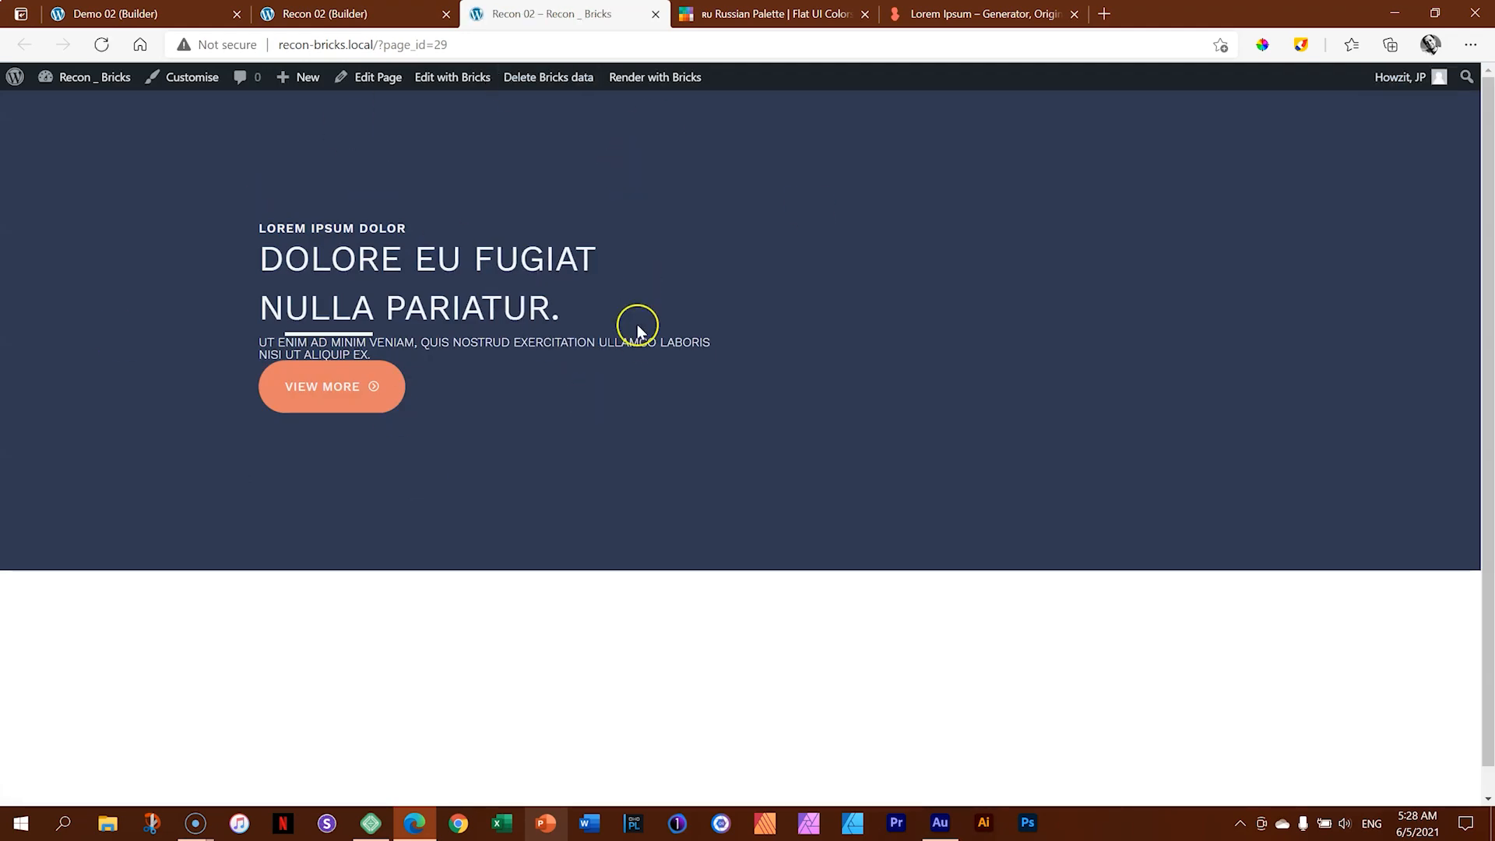
click(656, 14)
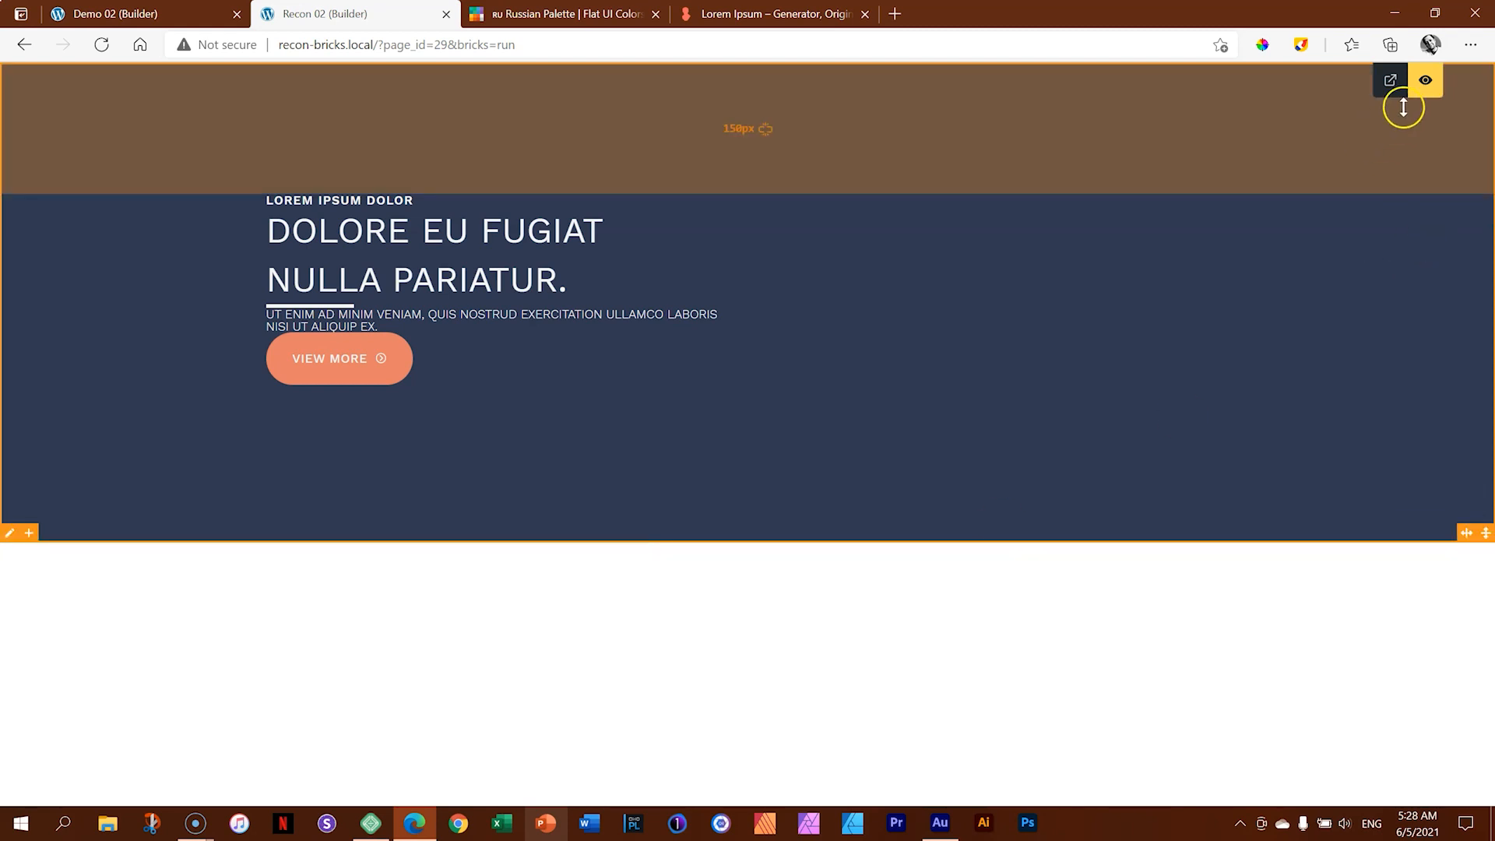
click(1425, 80)
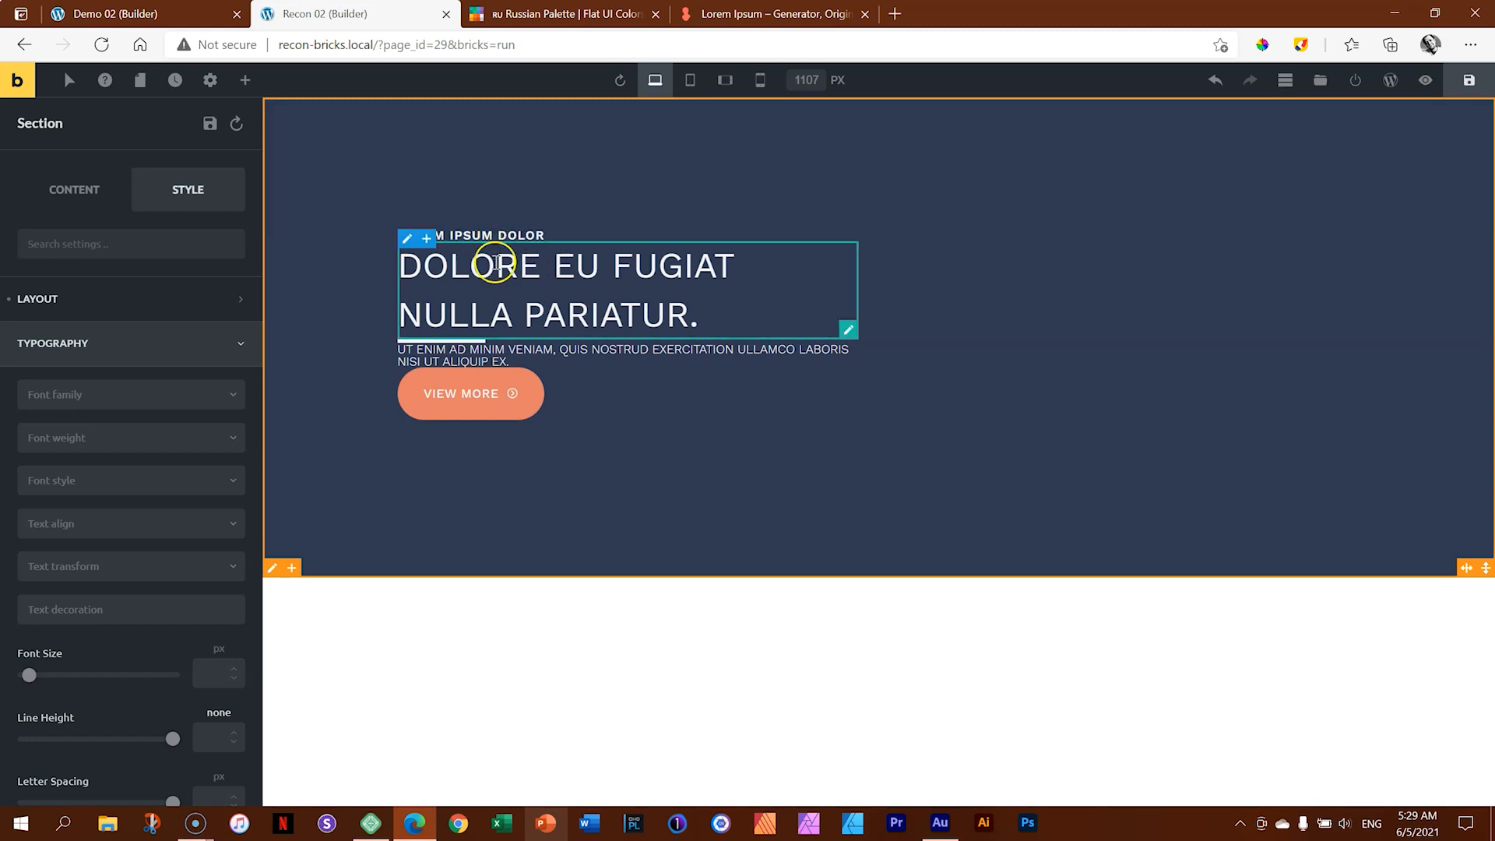
Step: Add small, even gaps above and below the main heading and above the subtext under the divider
click(576, 259)
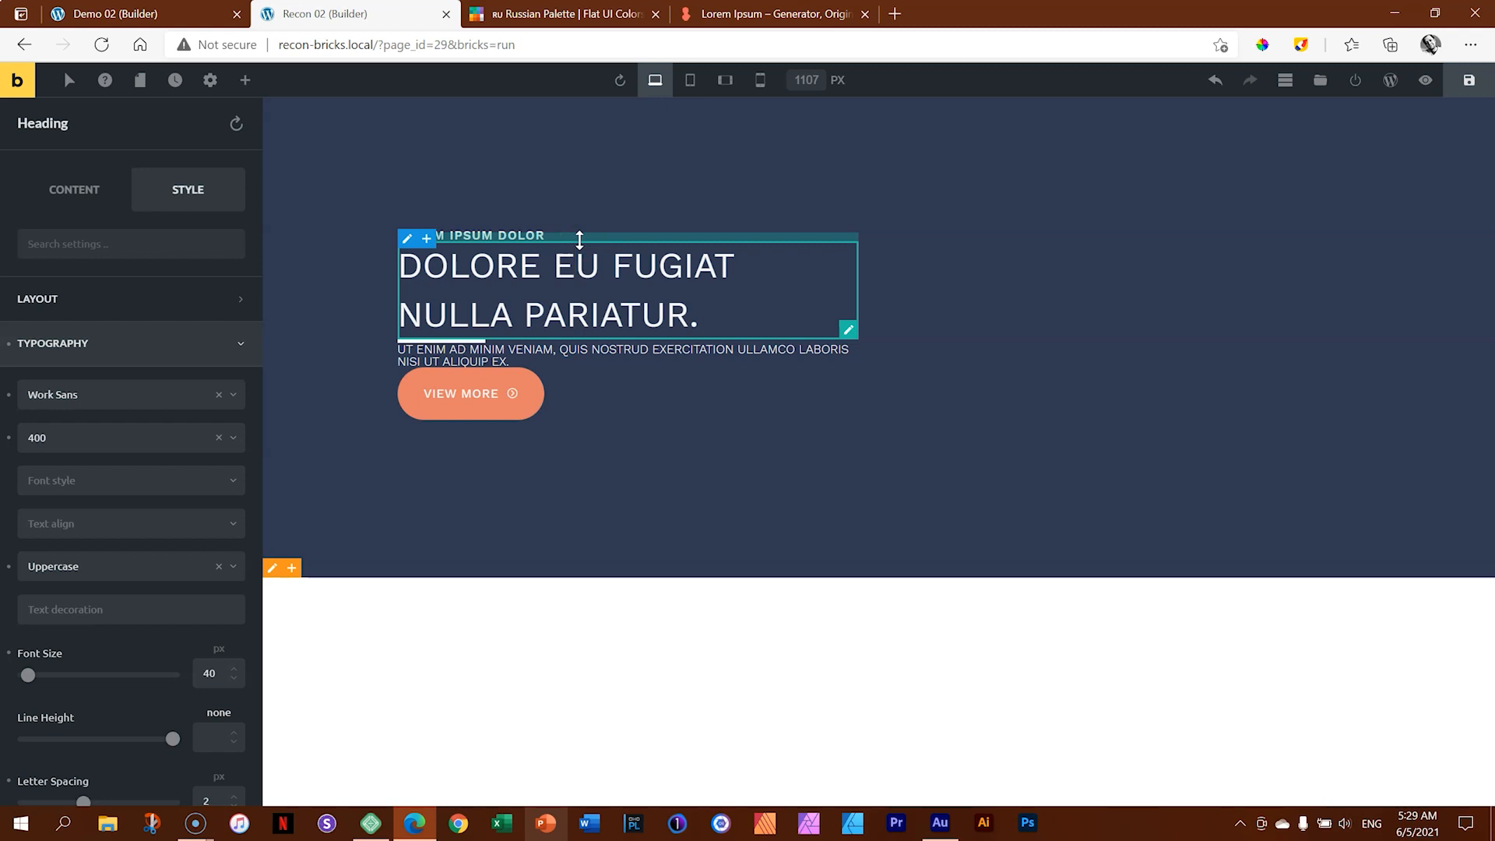
drag(579, 238, 583, 257)
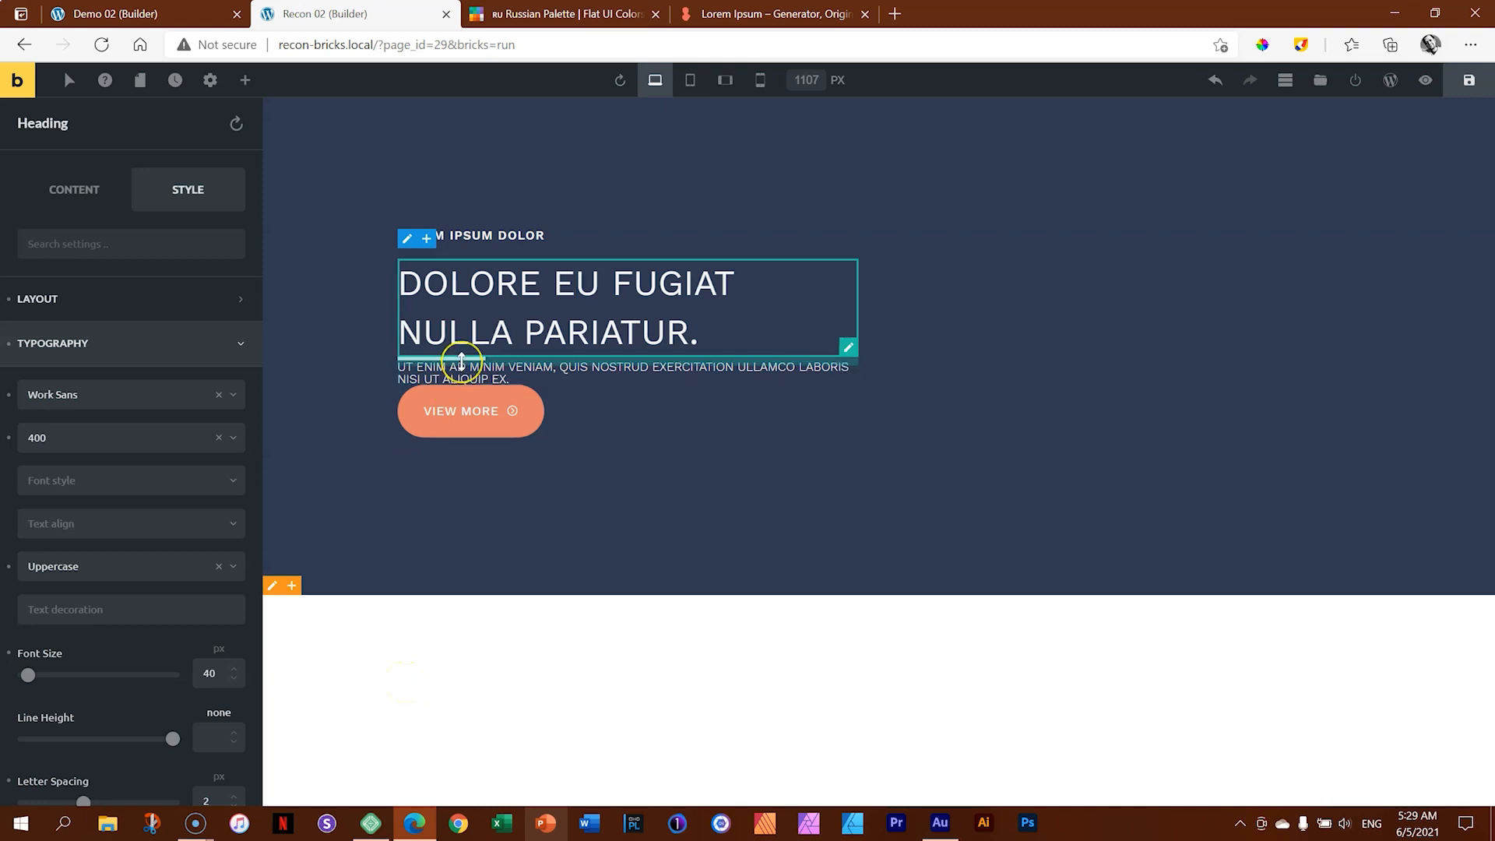
drag(461, 362, 507, 378)
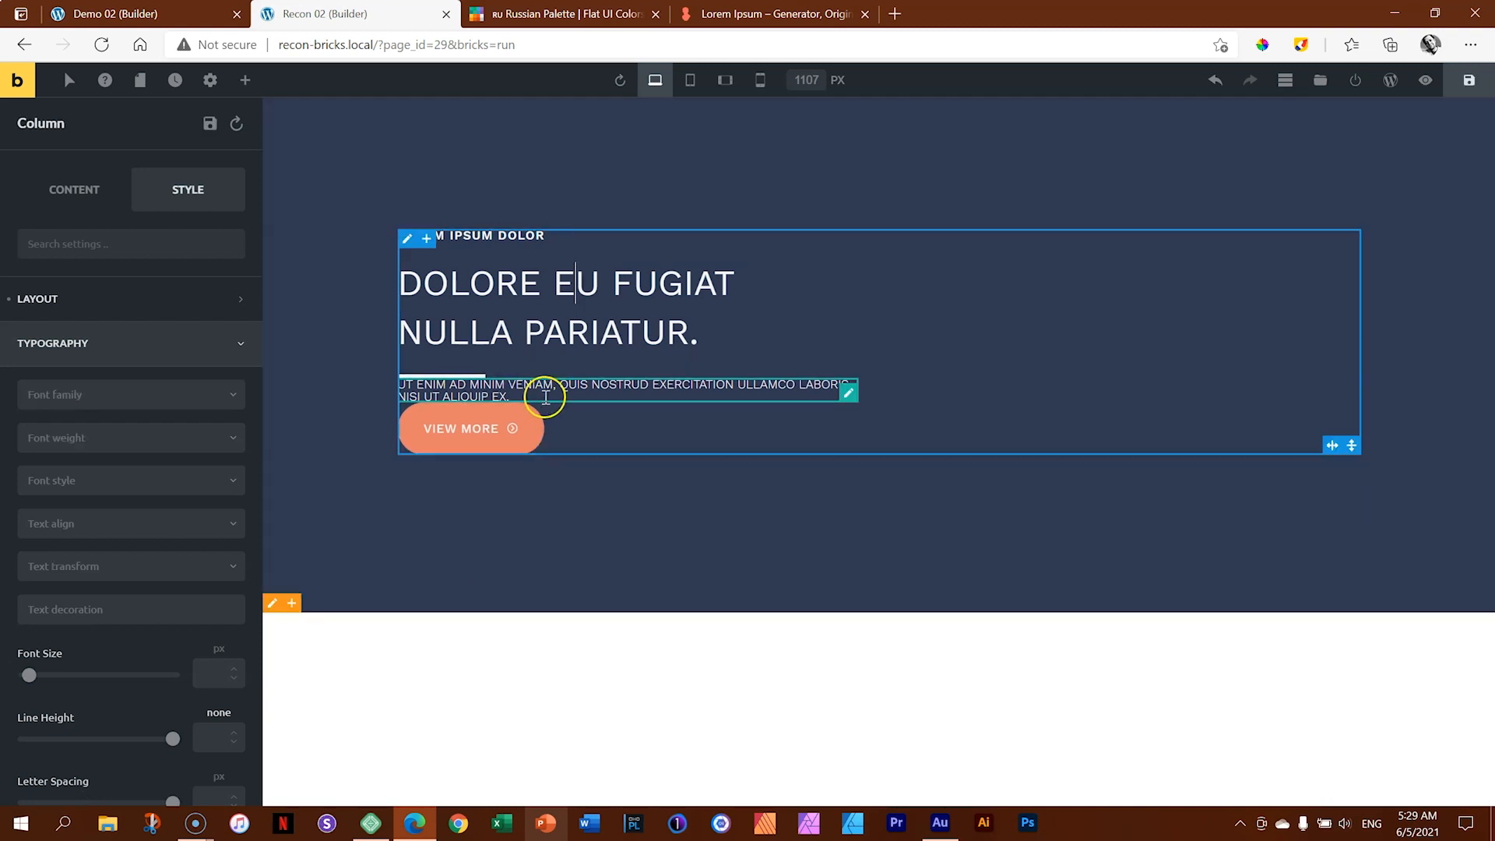
click(544, 381)
drag(546, 377, 547, 394)
Step: Add a larger top margin above the View More button to separate it from the subtext
click(515, 430)
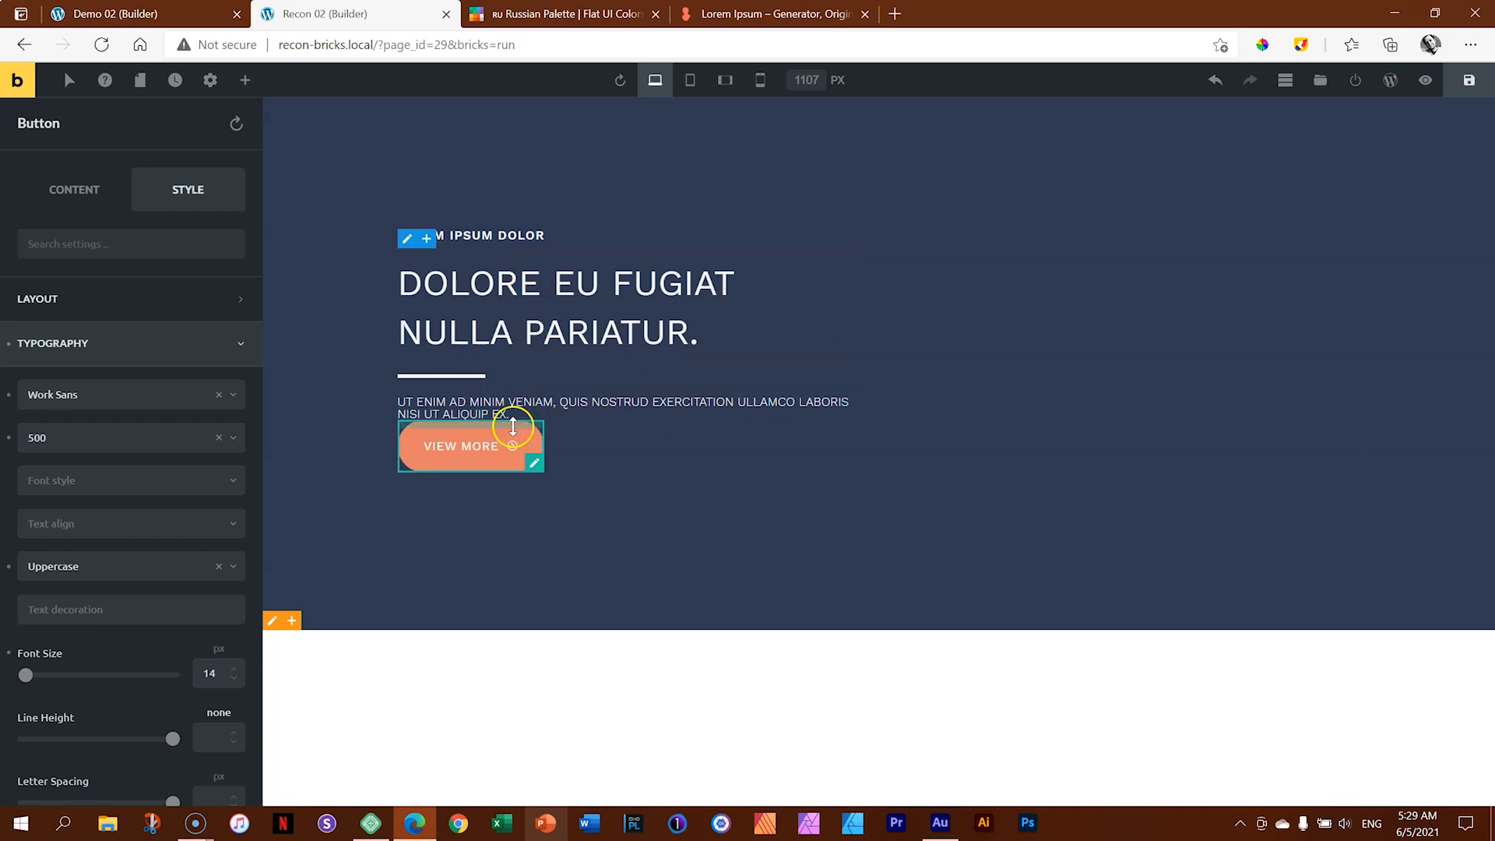
drag(513, 418, 510, 476)
click(875, 467)
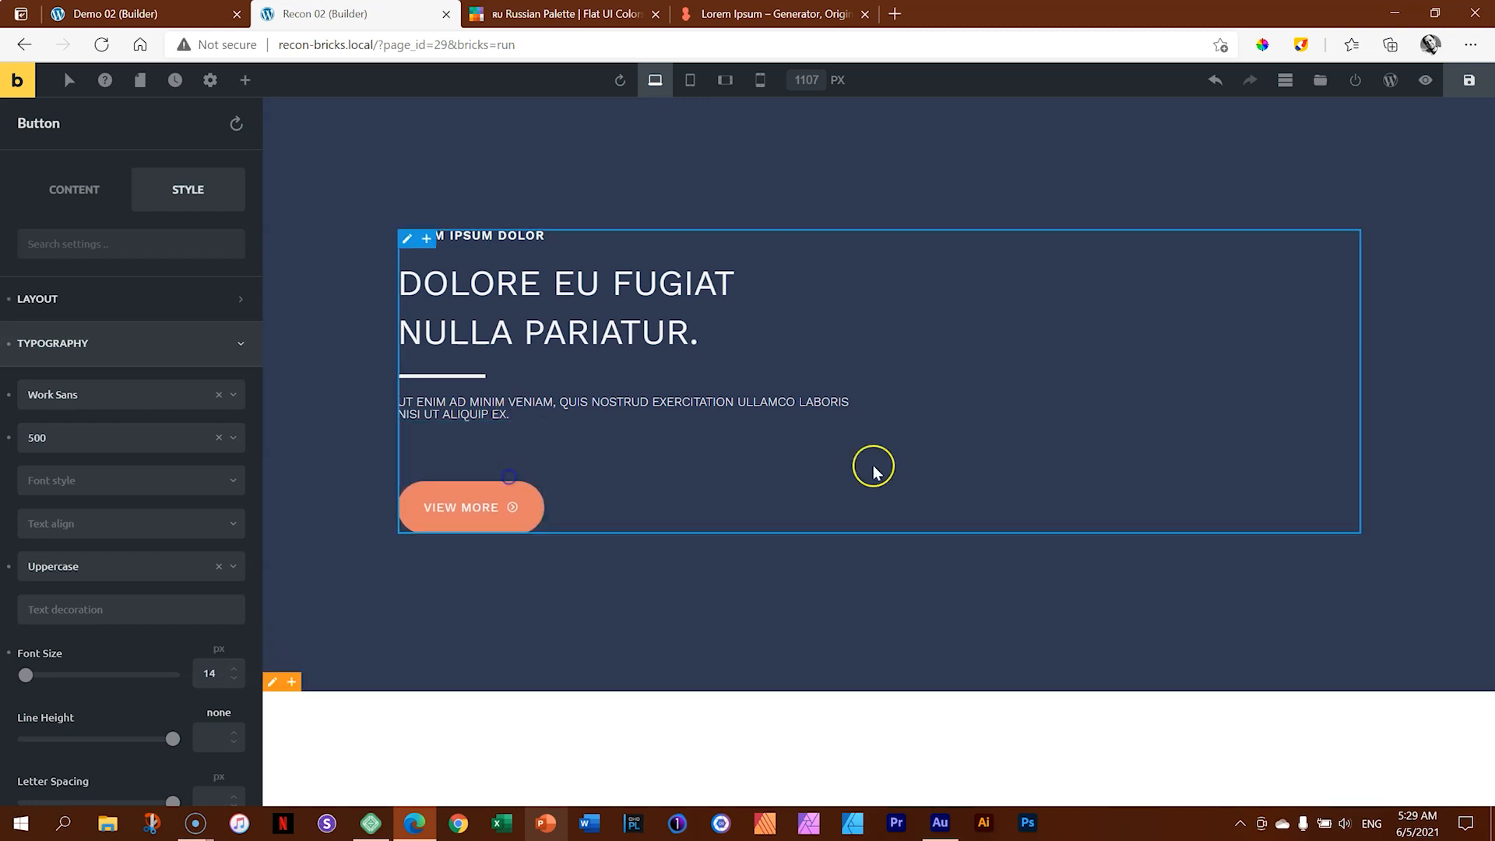
click(752, 684)
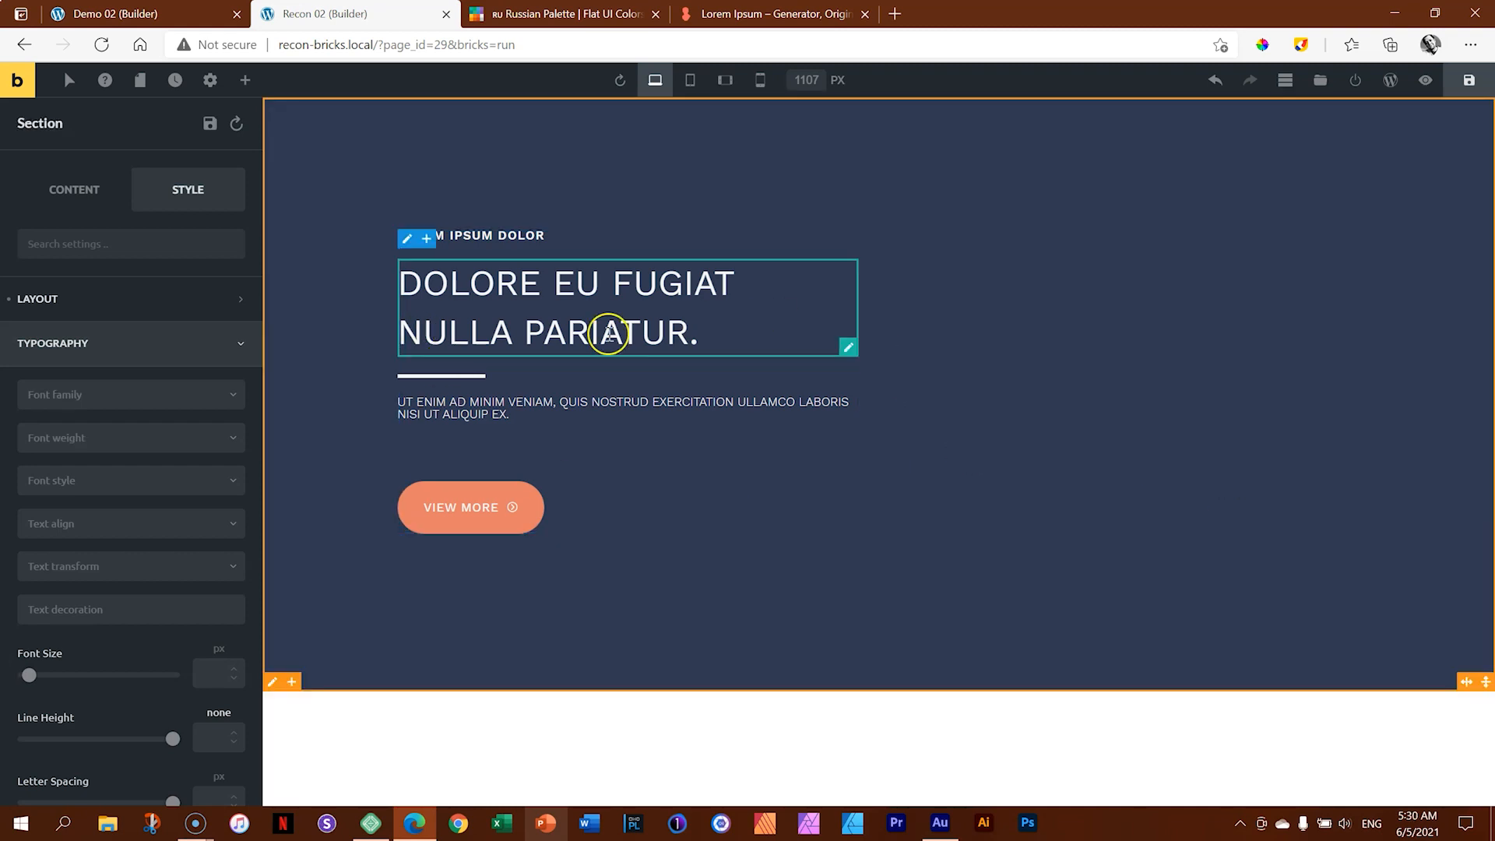
Step: Set the main heading's line height to 1.2 and slightly increase its top and bottom spacing
click(843, 346)
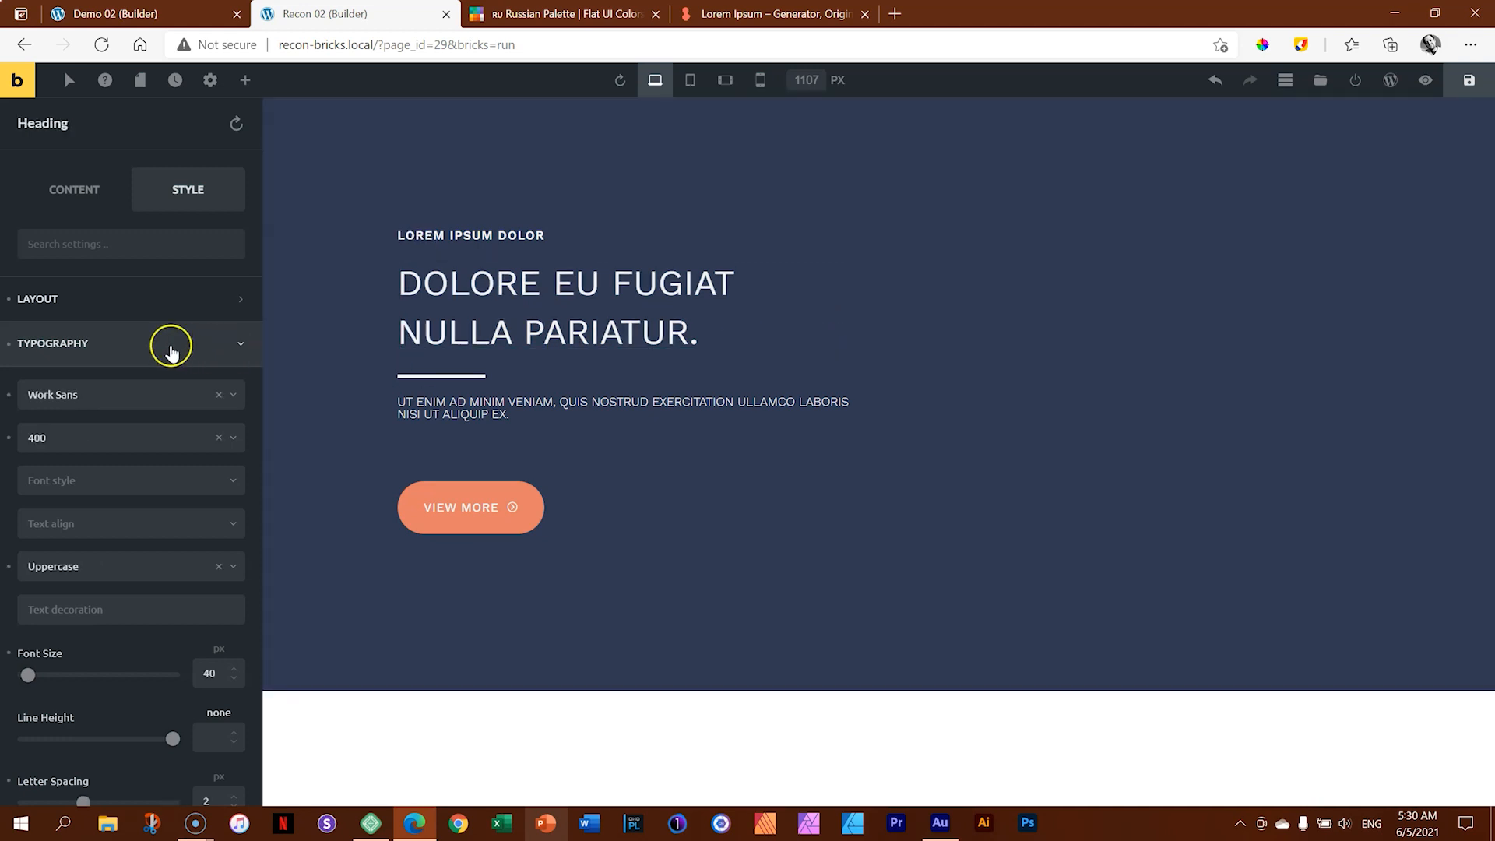
scroll(171, 349, down, 4)
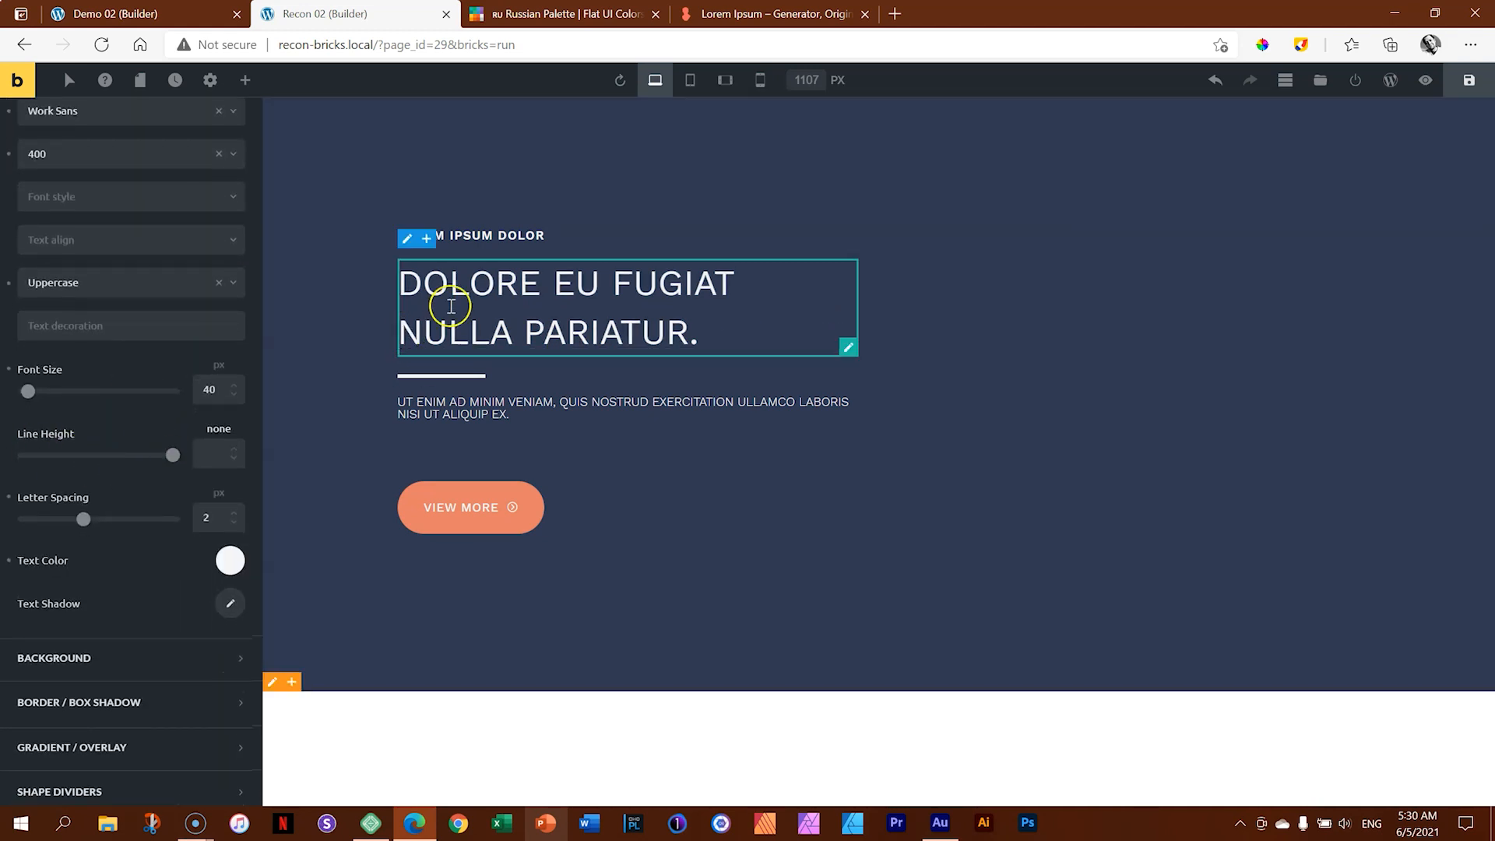
click(223, 446)
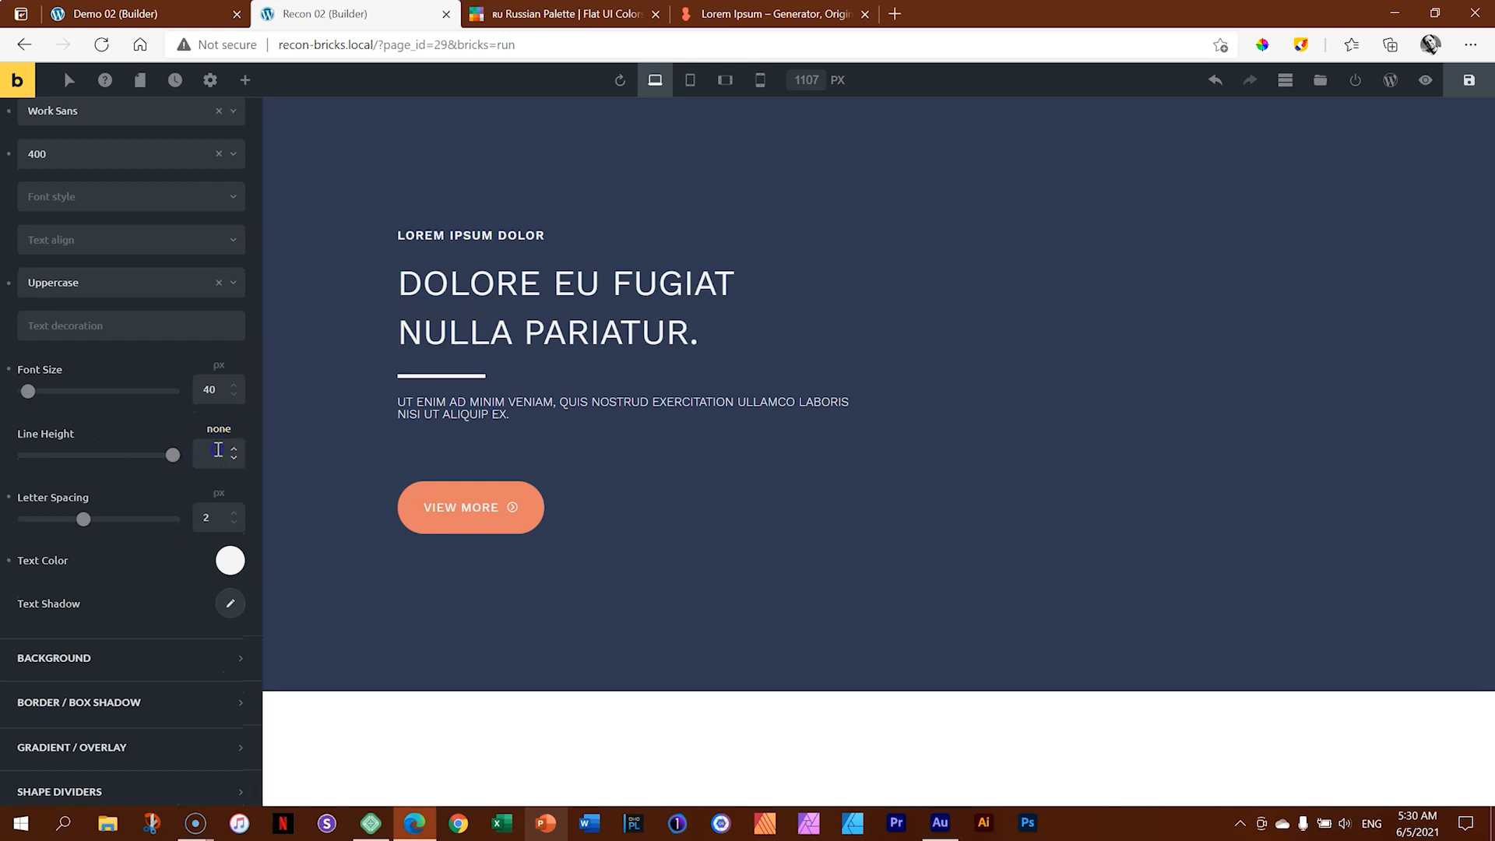
text(1.4)
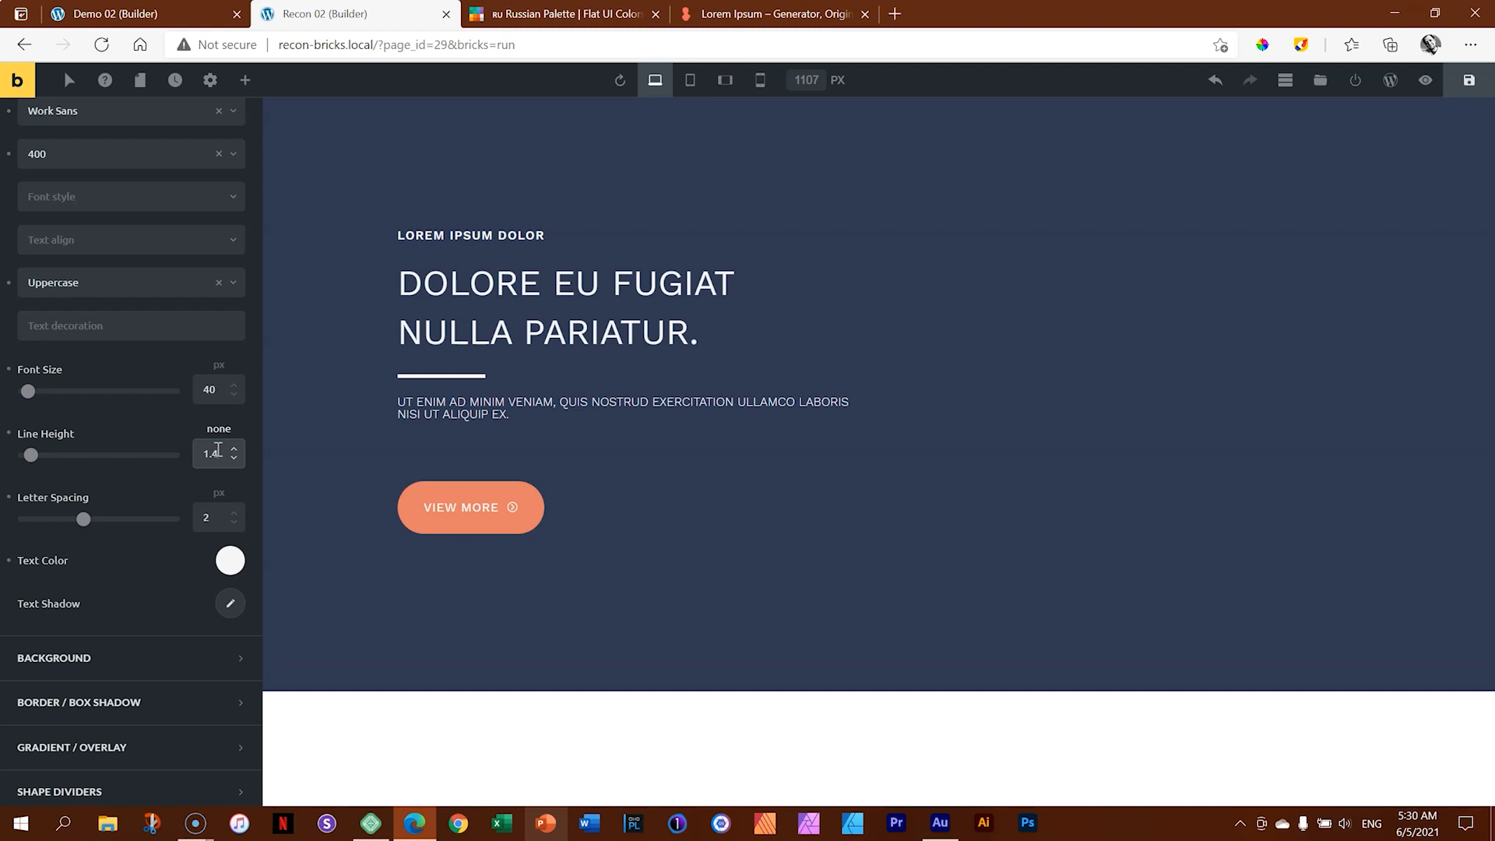
key(BackSpace)
text(2)
drag(214, 453, 180, 451)
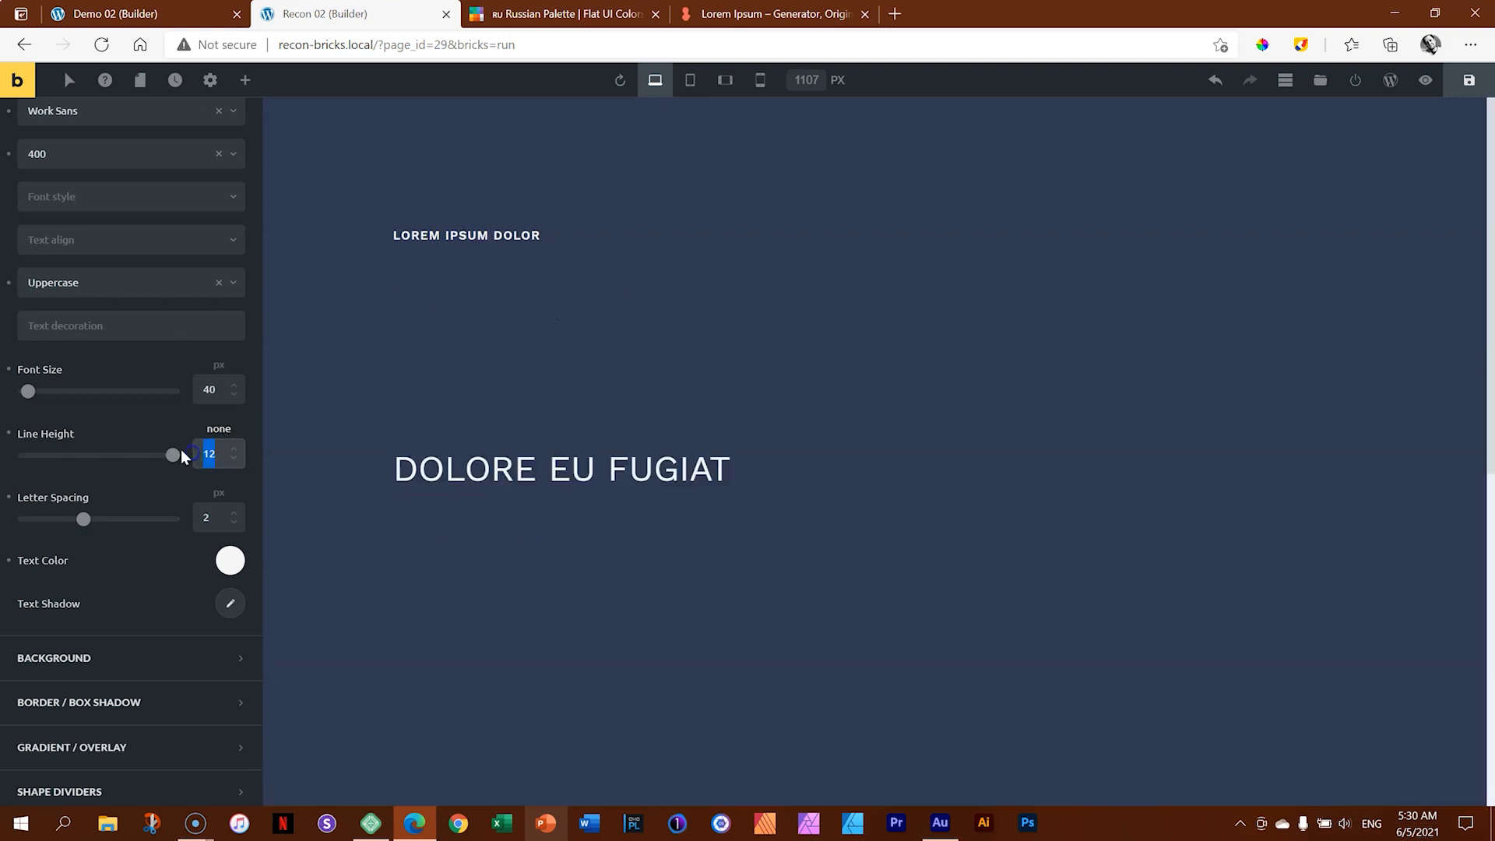
text(1.2)
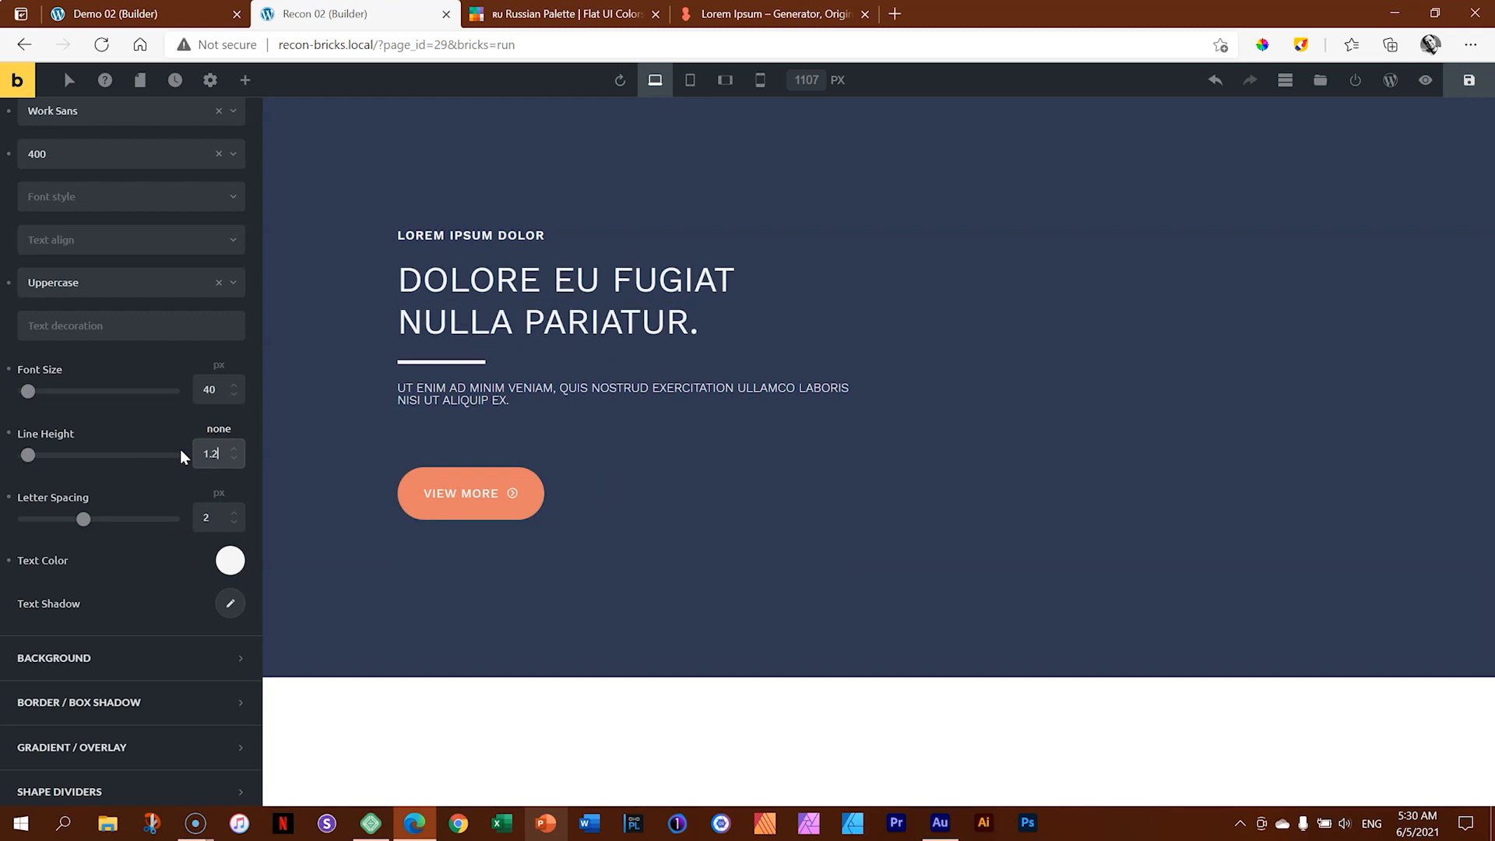
drag(468, 255, 478, 264)
drag(513, 362, 511, 372)
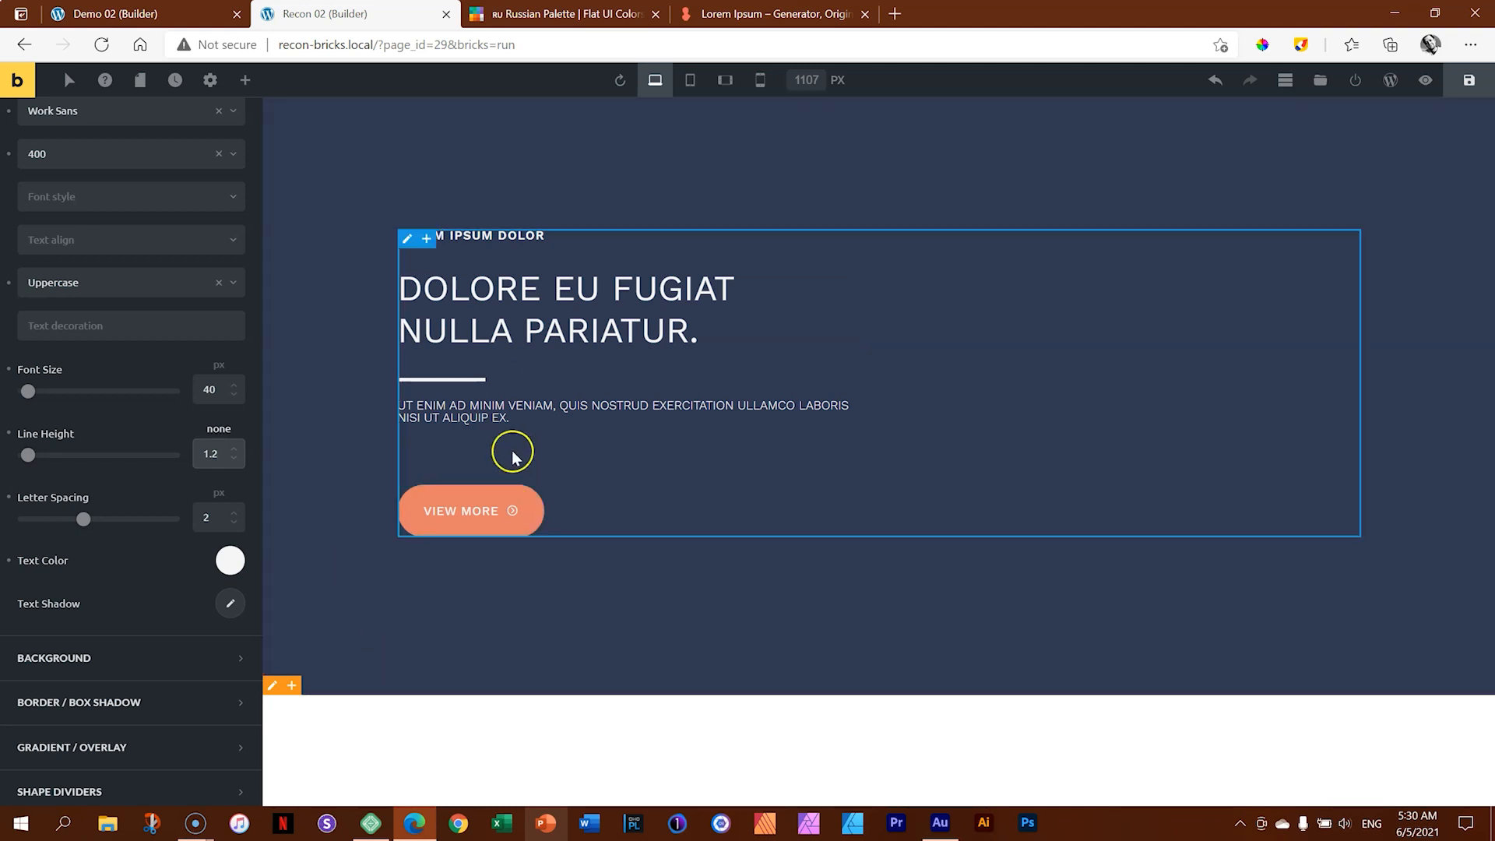
Step: Set the line height of the subtext below the divider to 2
click(846, 412)
click(210, 454)
click(242, 449)
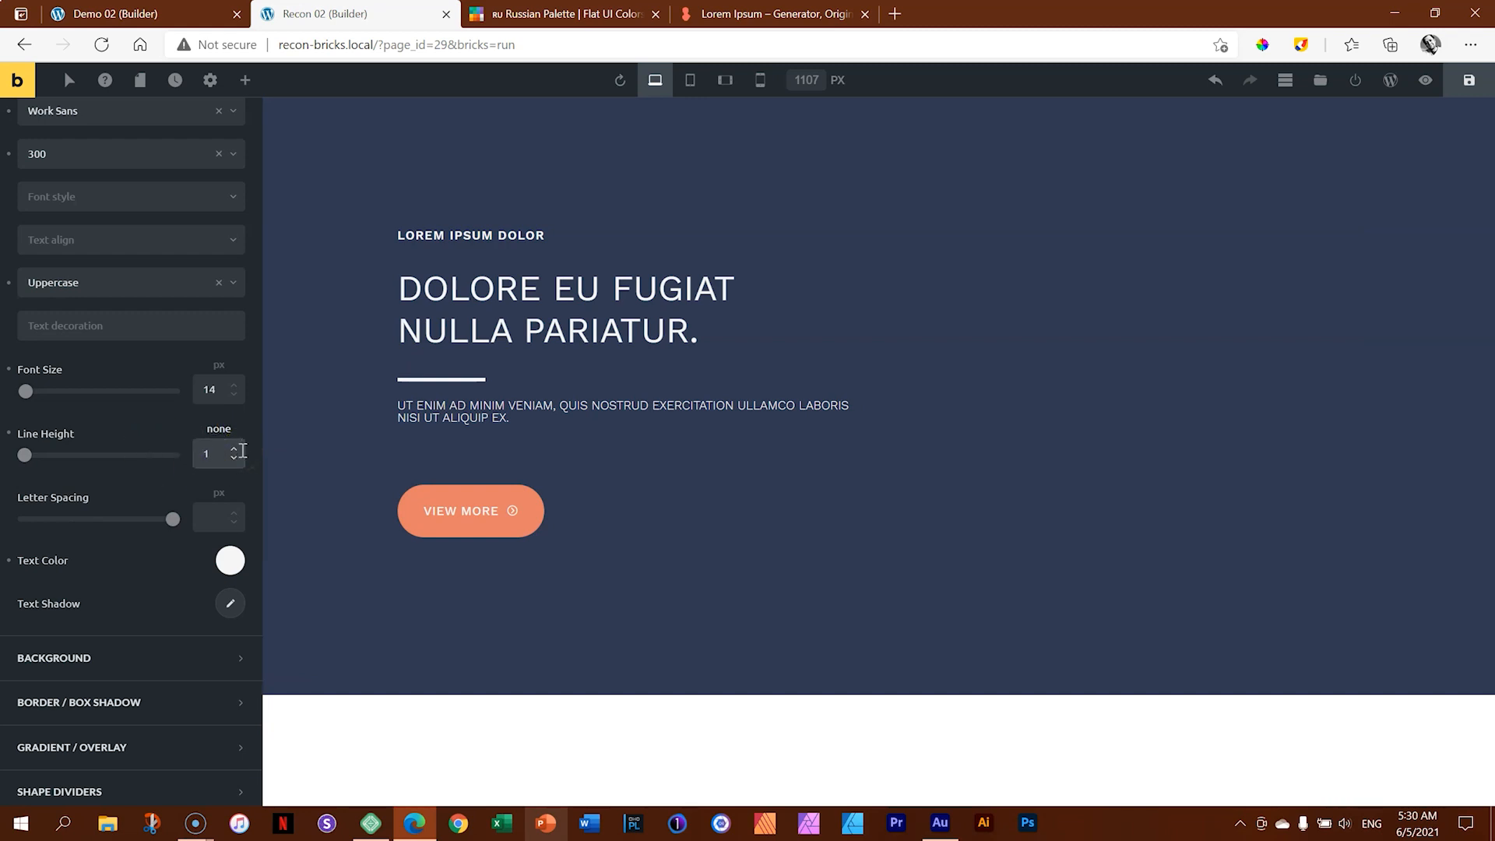
double_click(235, 451)
click(236, 451)
double_click(235, 451)
click(234, 451)
click(234, 451)
click(234, 451)
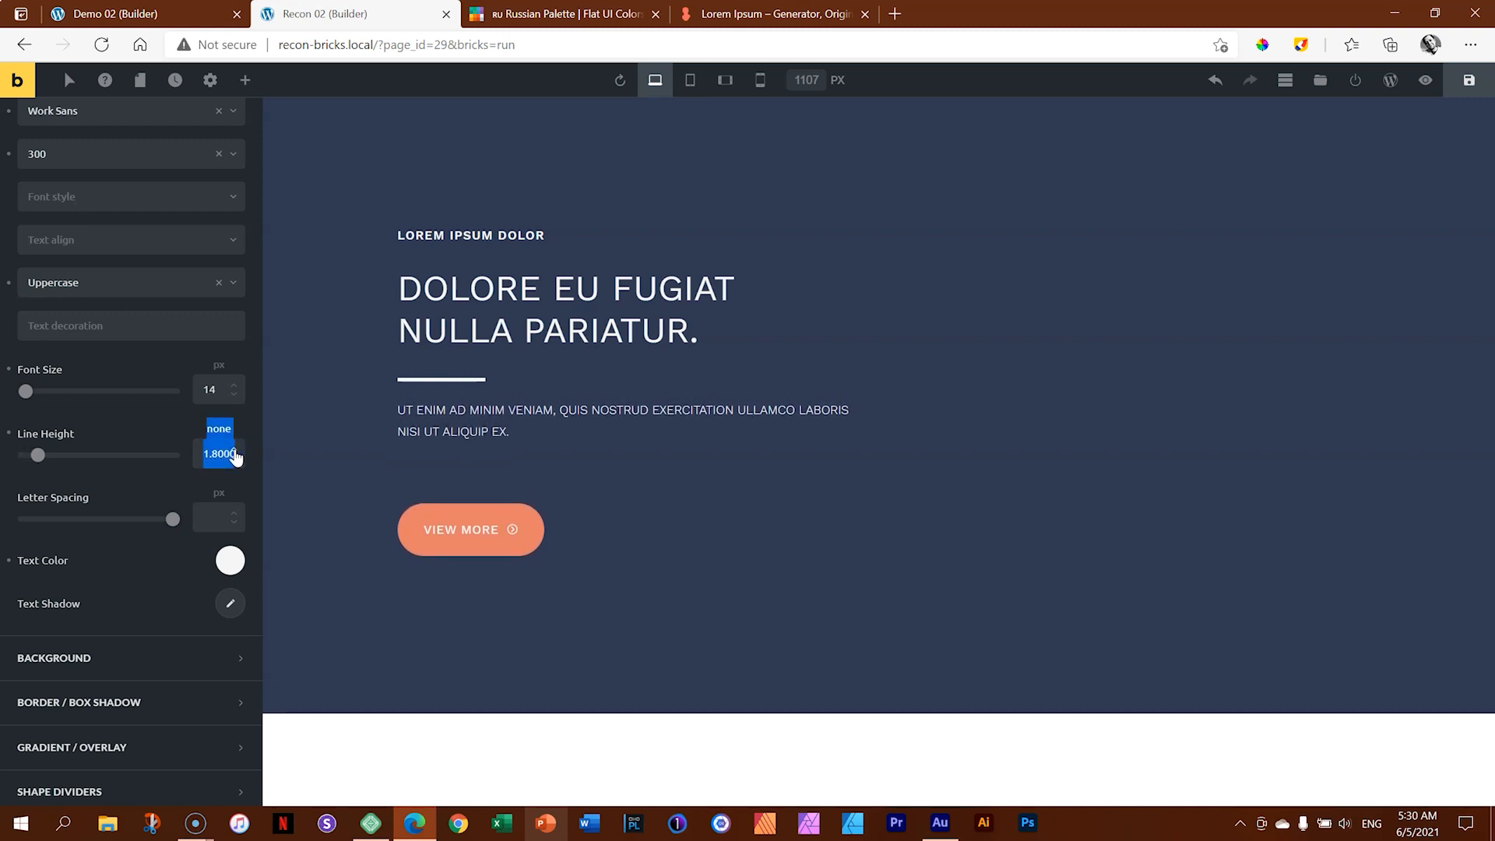
double_click(234, 451)
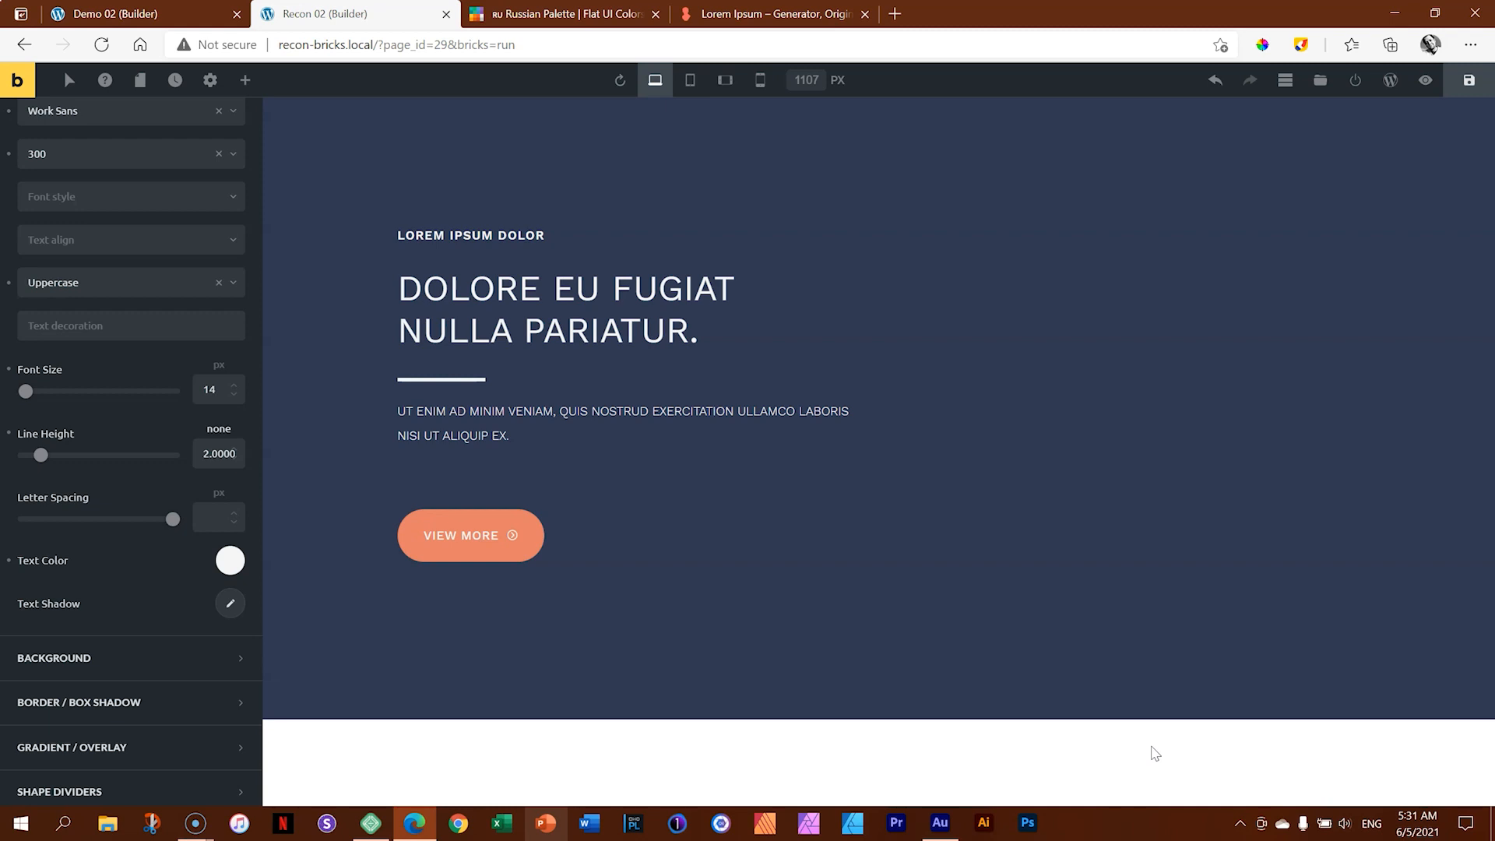
Step: Open the transform settings of the View More button
click(502, 529)
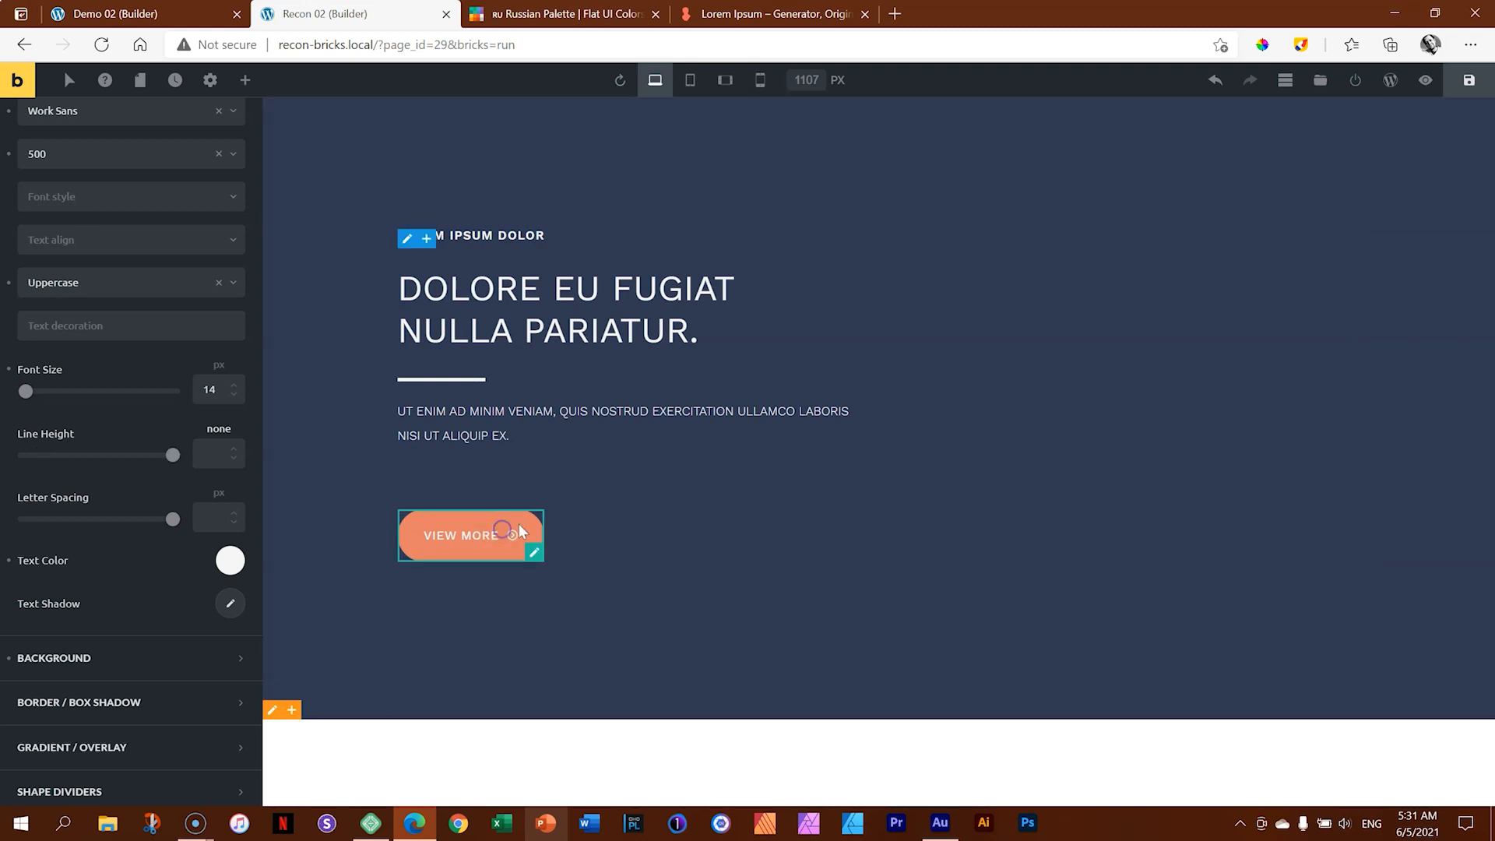
click(495, 547)
scroll(195, 351, up, 4)
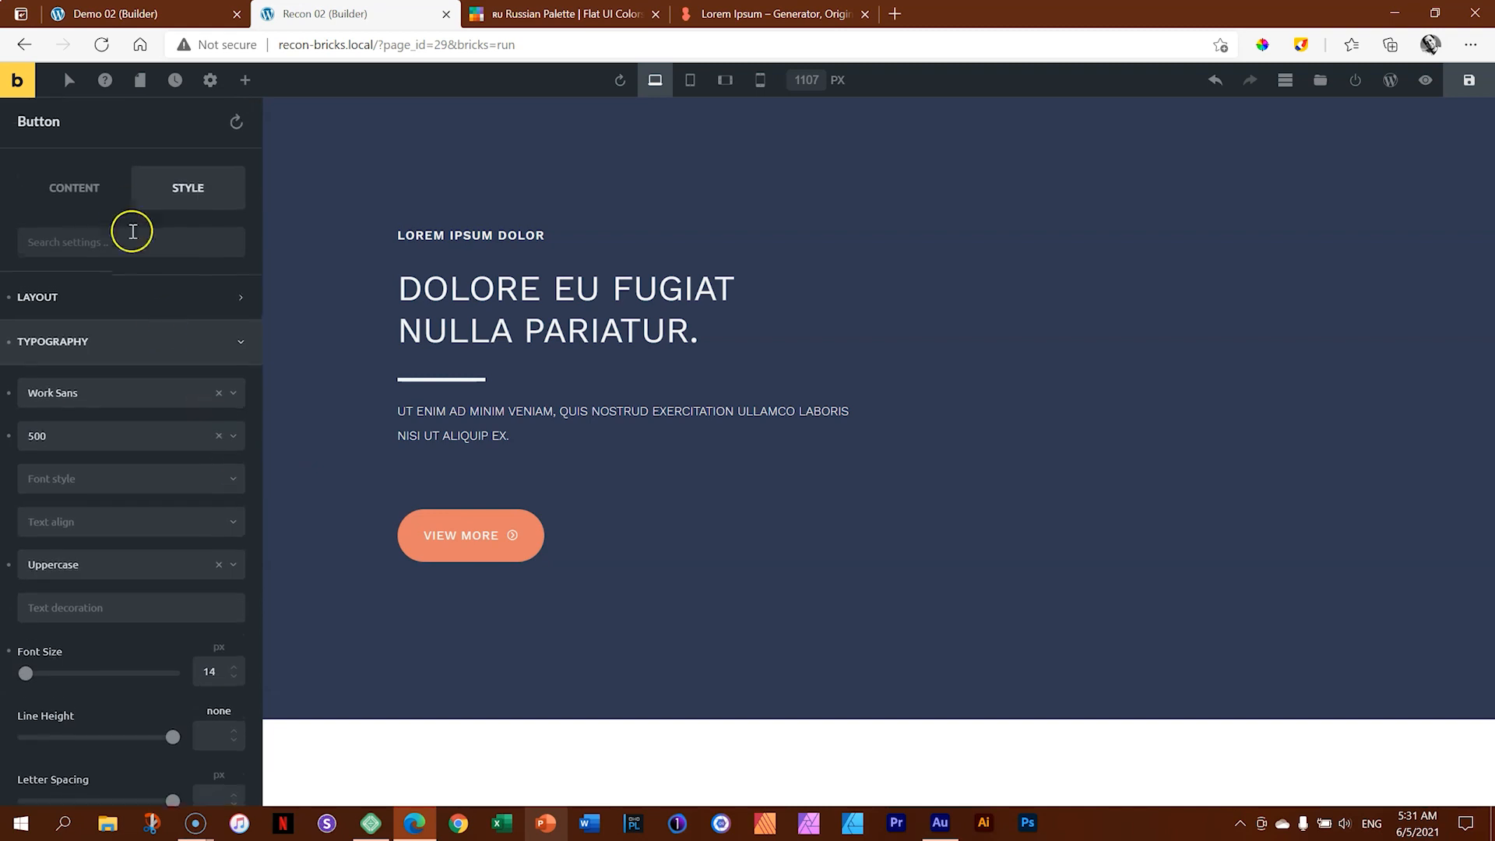
click(69, 340)
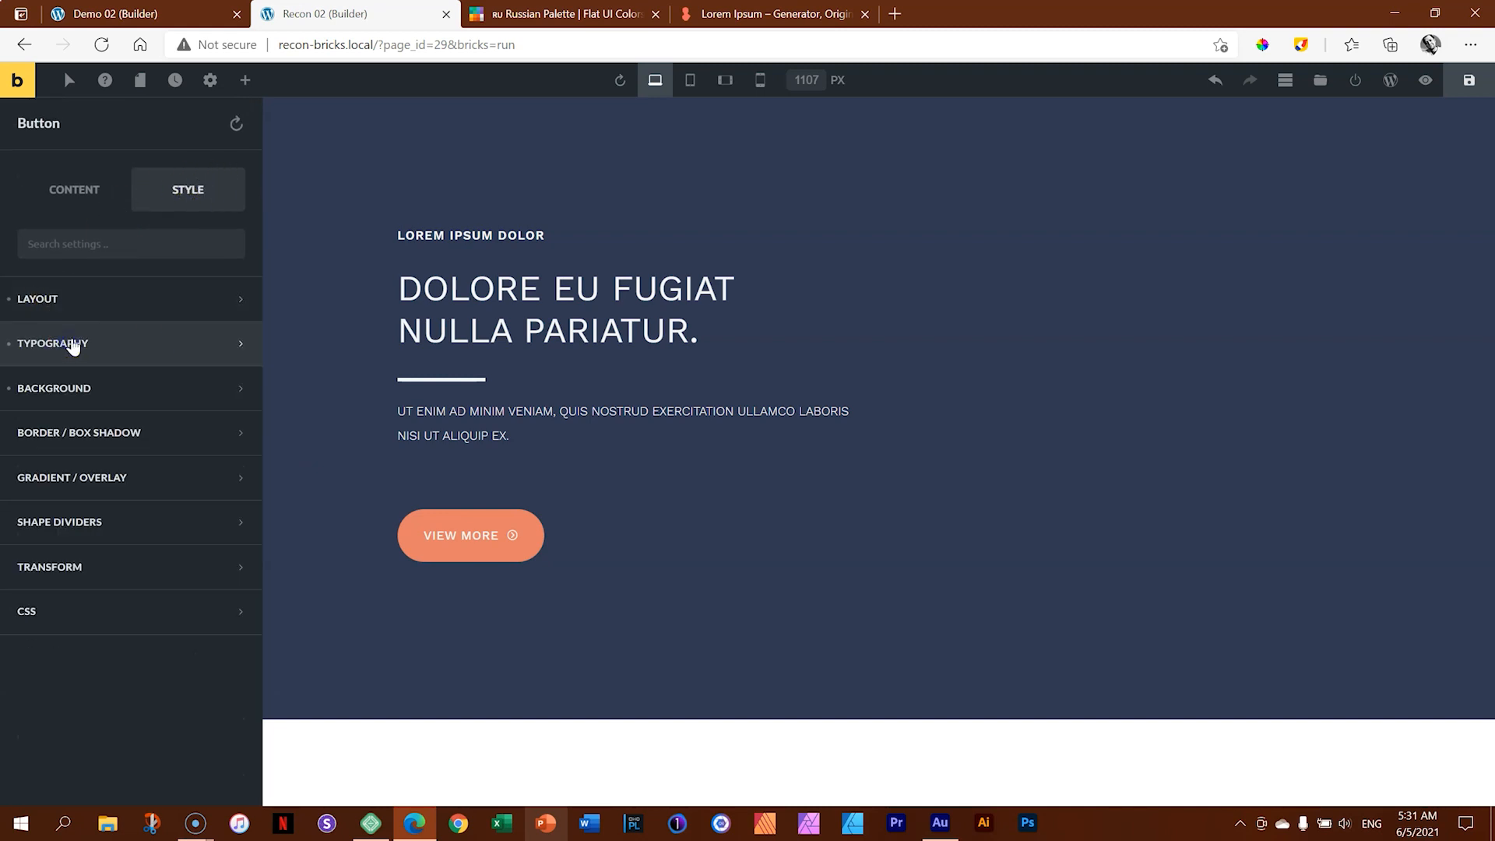
click(54, 566)
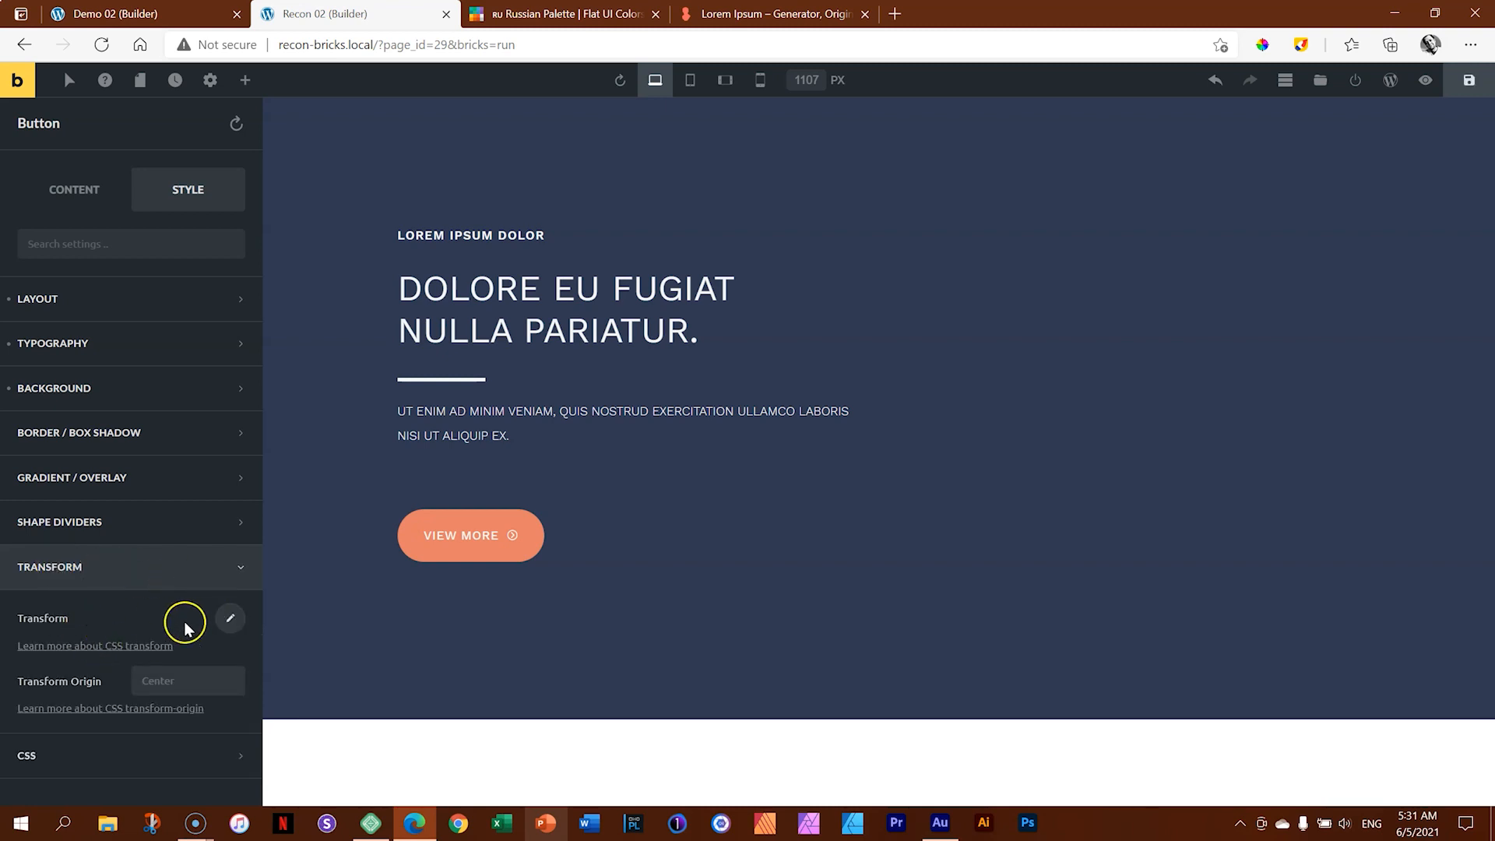
click(230, 622)
scroll(230, 592, down, 5)
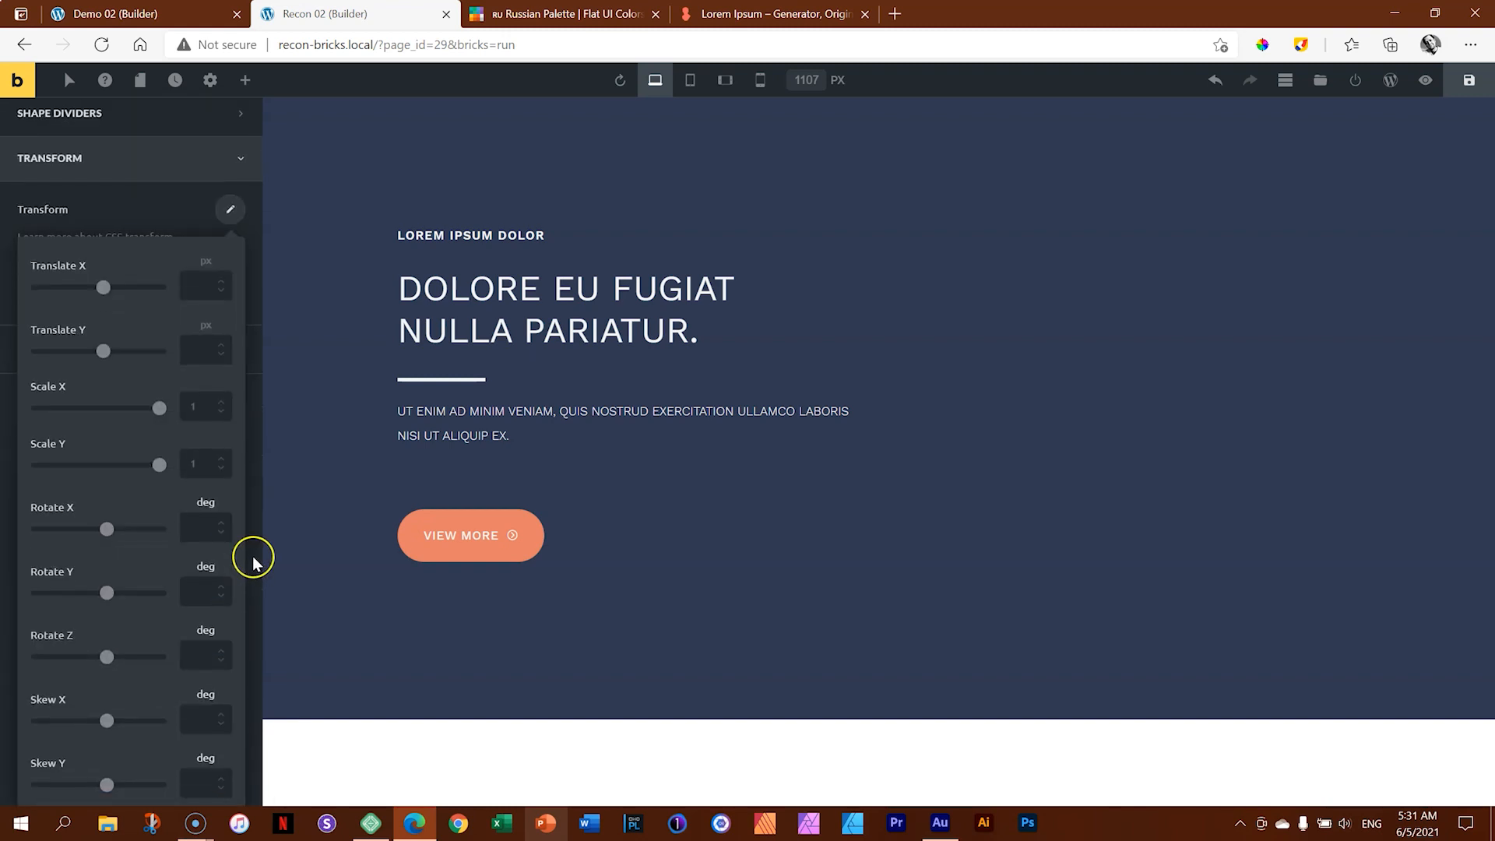
Step: Try a Z rotation of -3 degrees on the View More button's normal style, then clear it
click(76, 281)
click(65, 401)
drag(106, 662, 98, 666)
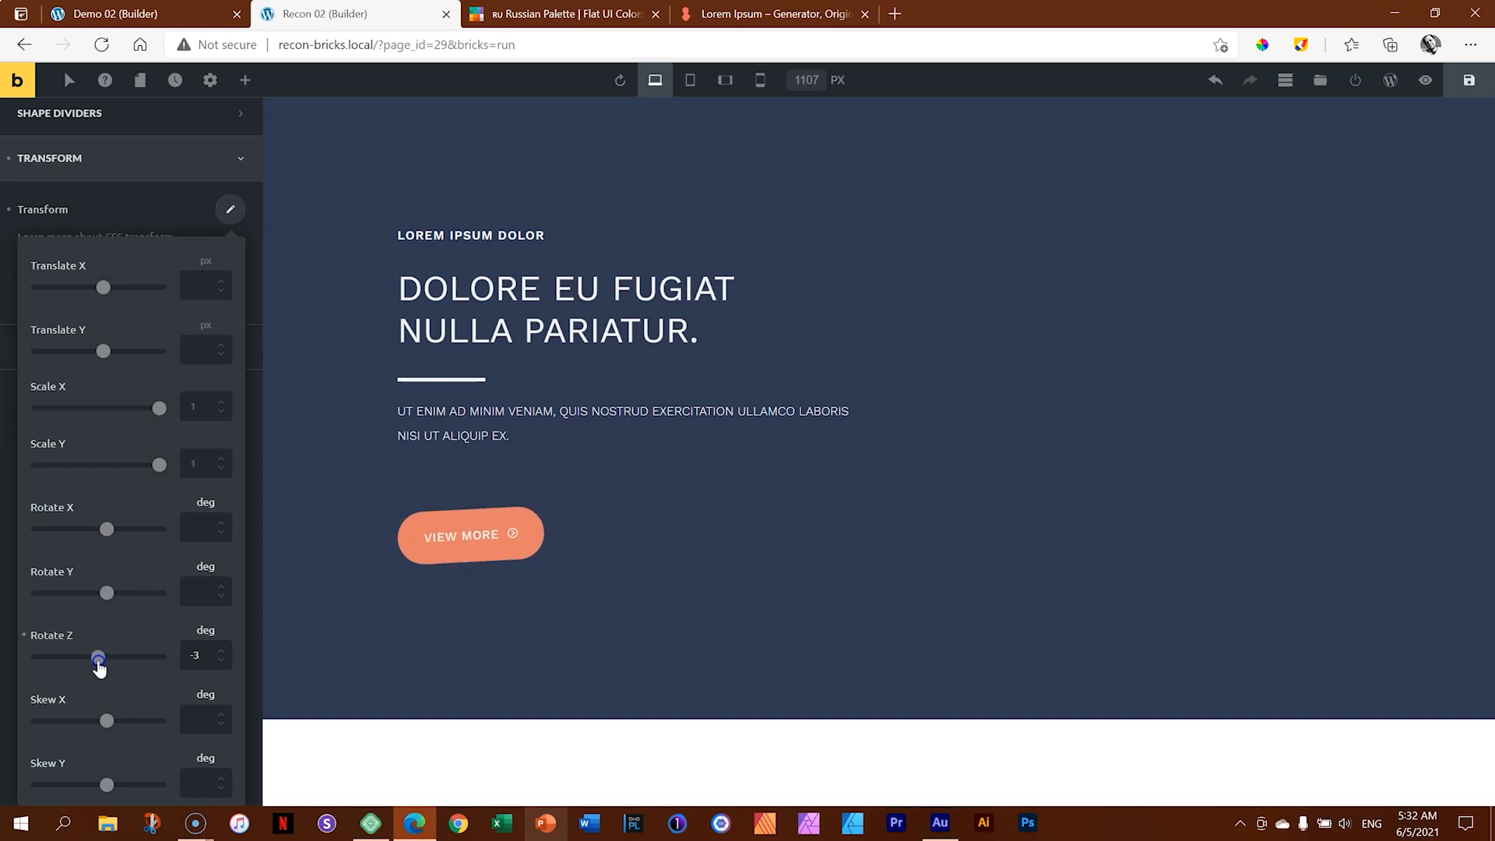
click(25, 636)
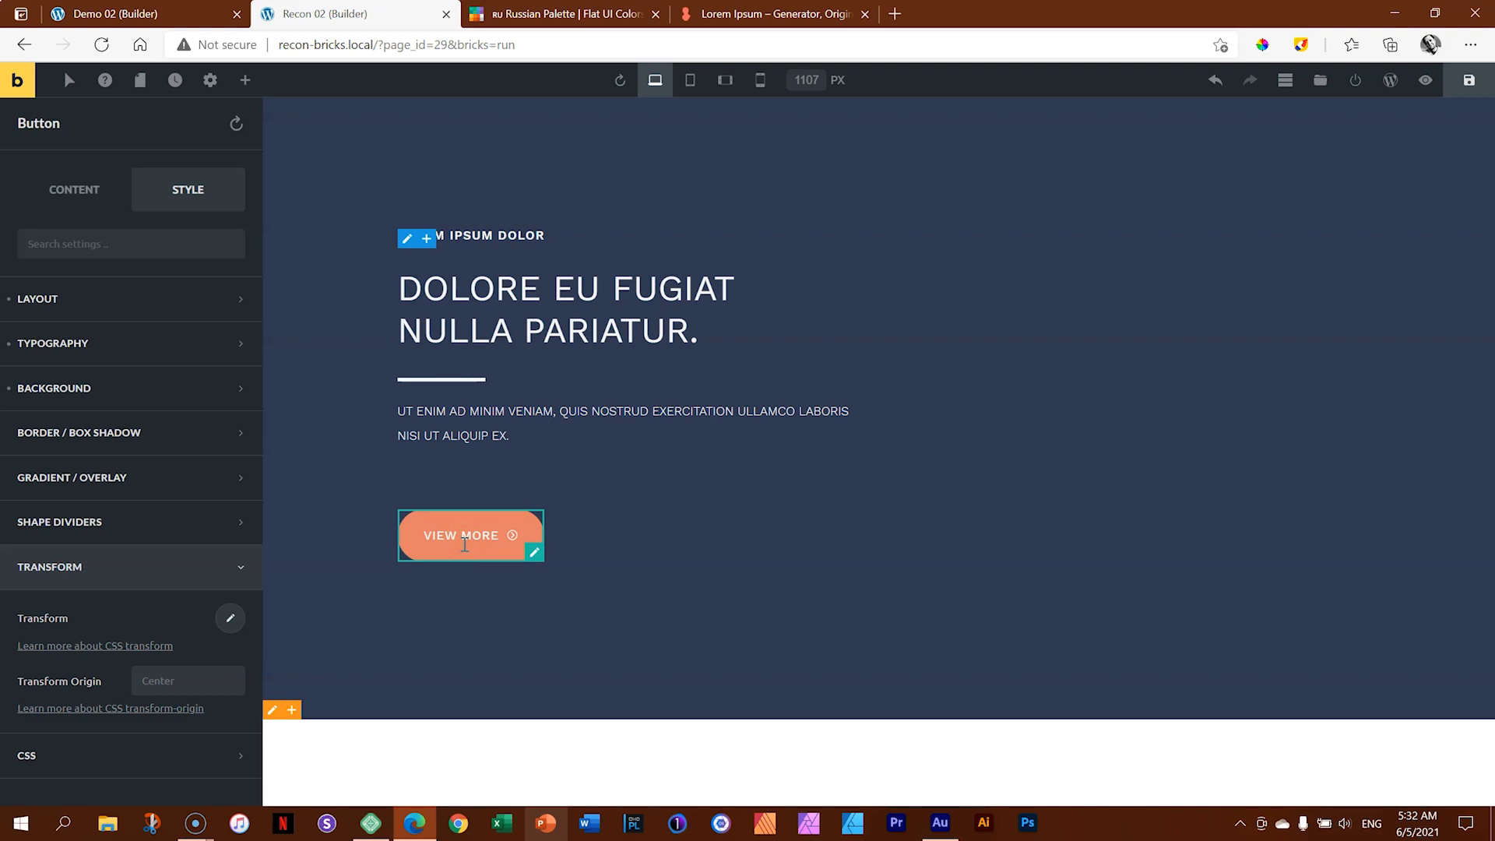
Step: Switch to editing hover styles and set the View More button's Scale X and Scale Y to 1.1
click(71, 84)
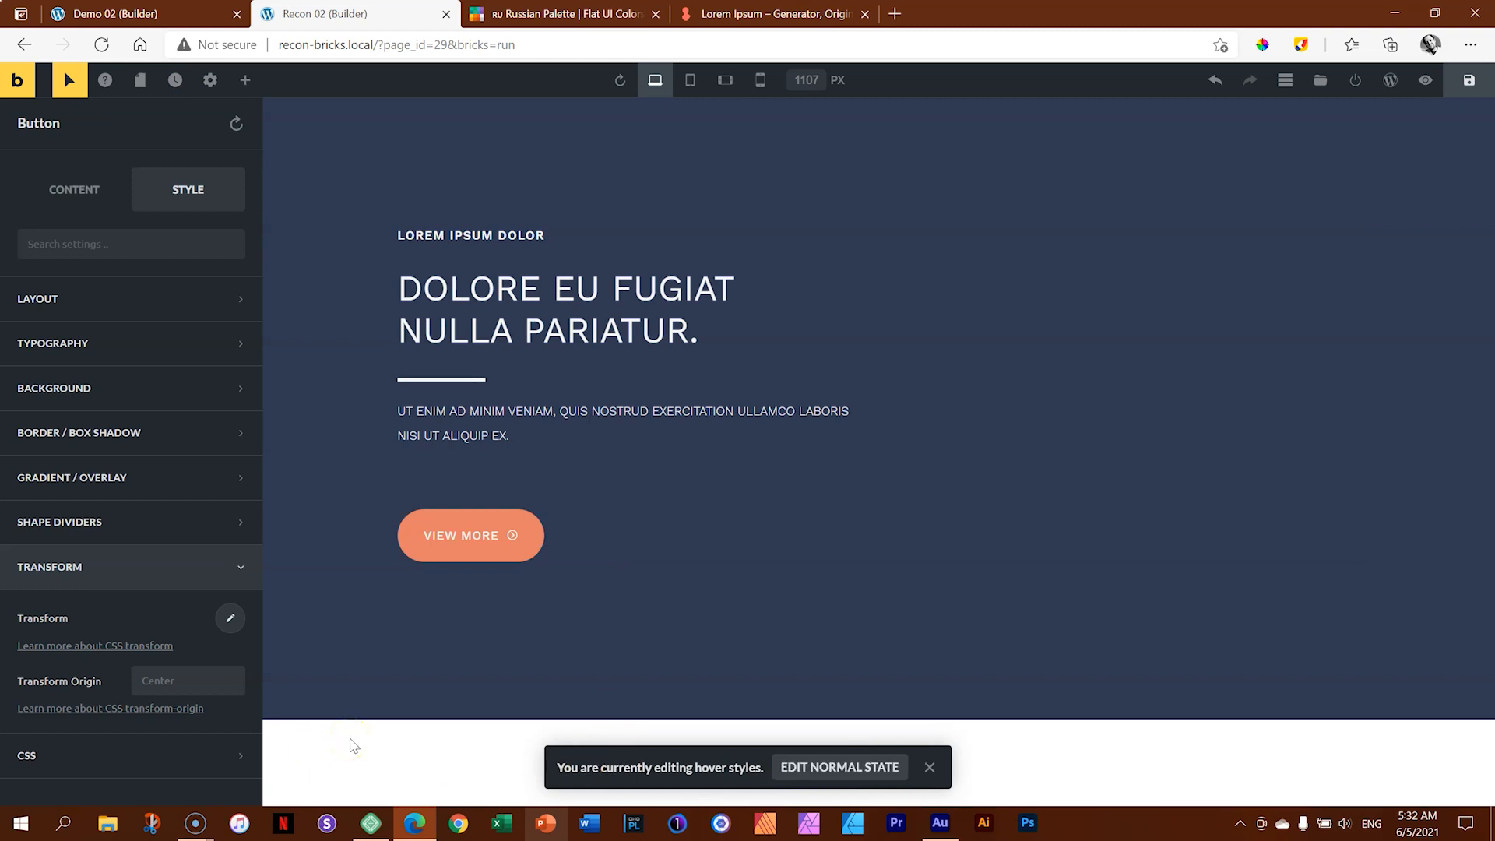
click(229, 617)
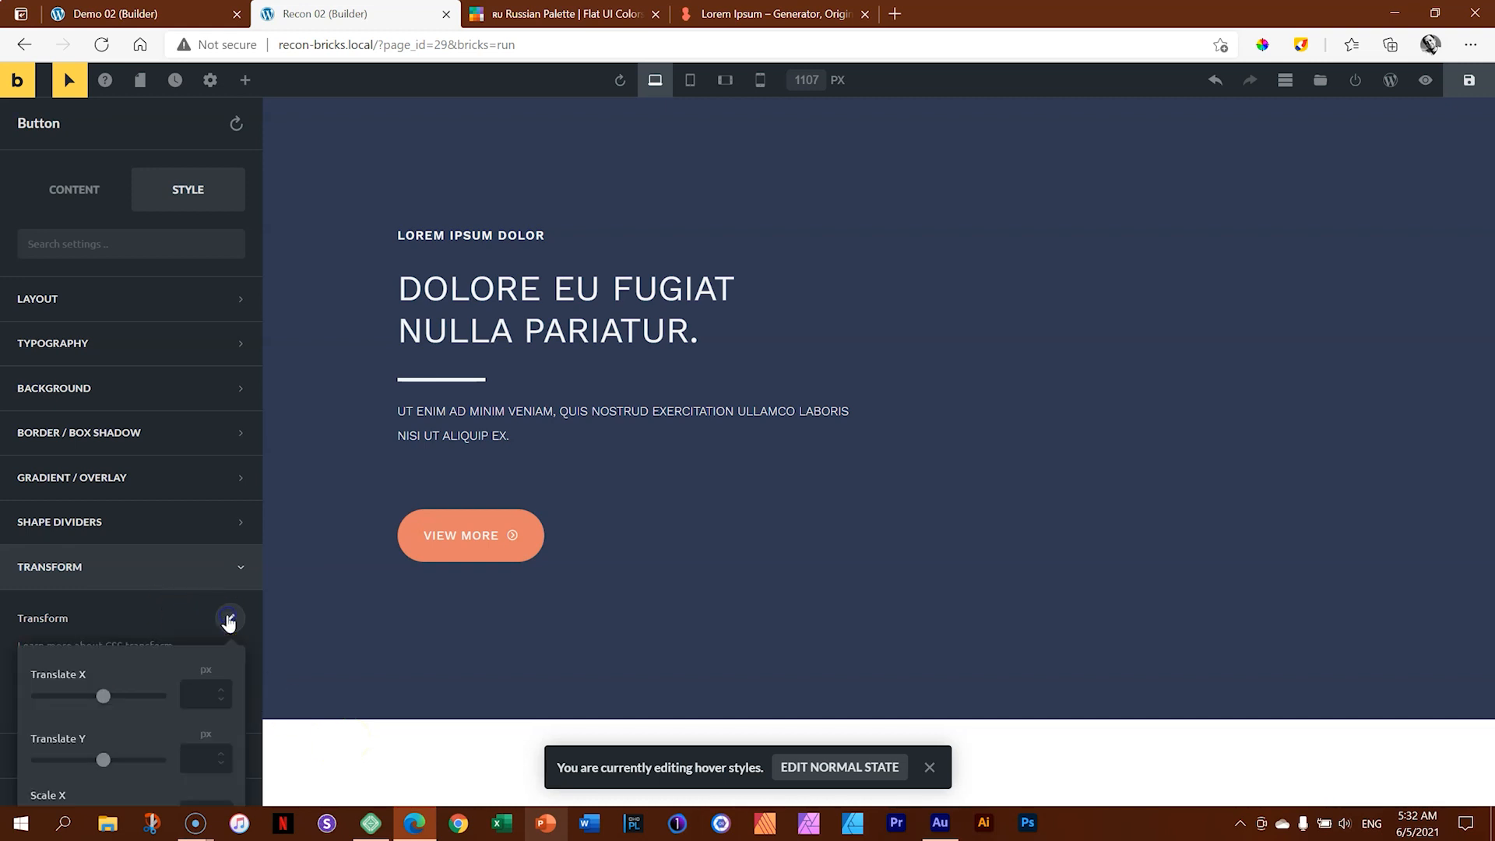
scroll(214, 598, down, 5)
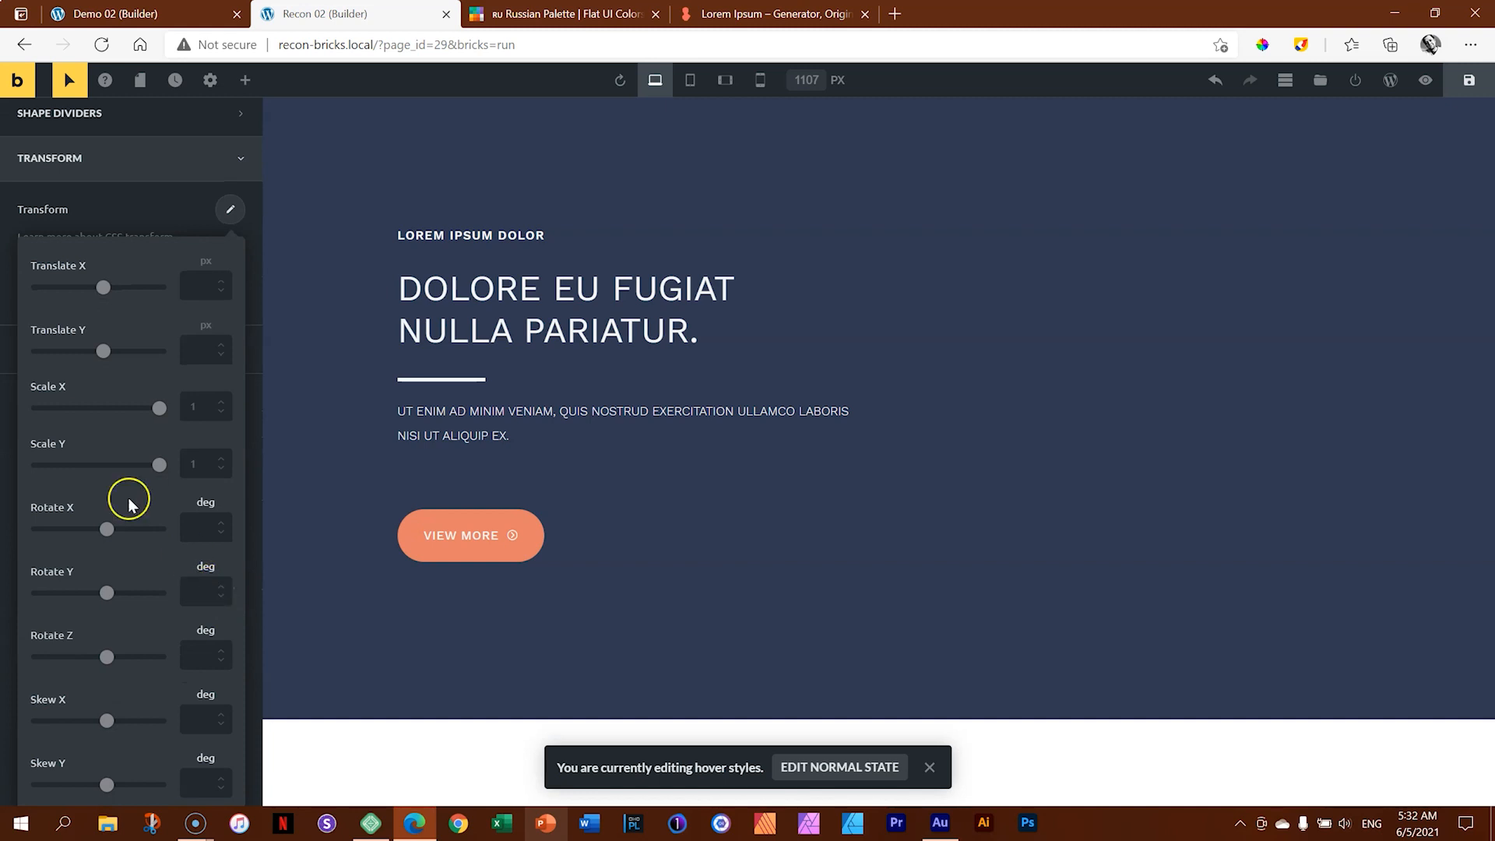
click(221, 409)
double_click(207, 402)
key(BackSpace)
click(207, 415)
drag(207, 415, 202, 412)
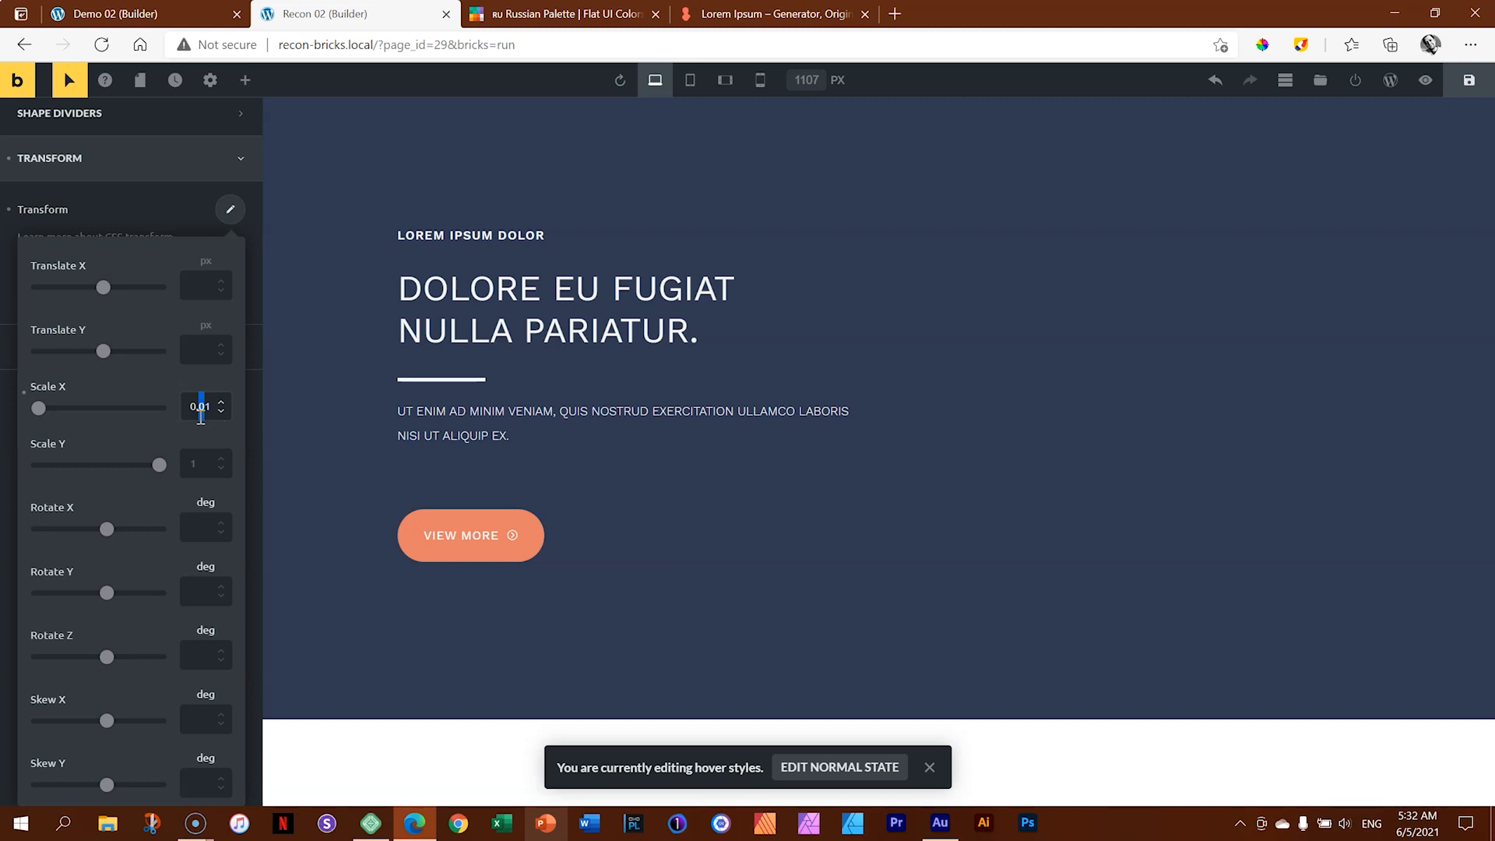
double_click(201, 414)
text(1)
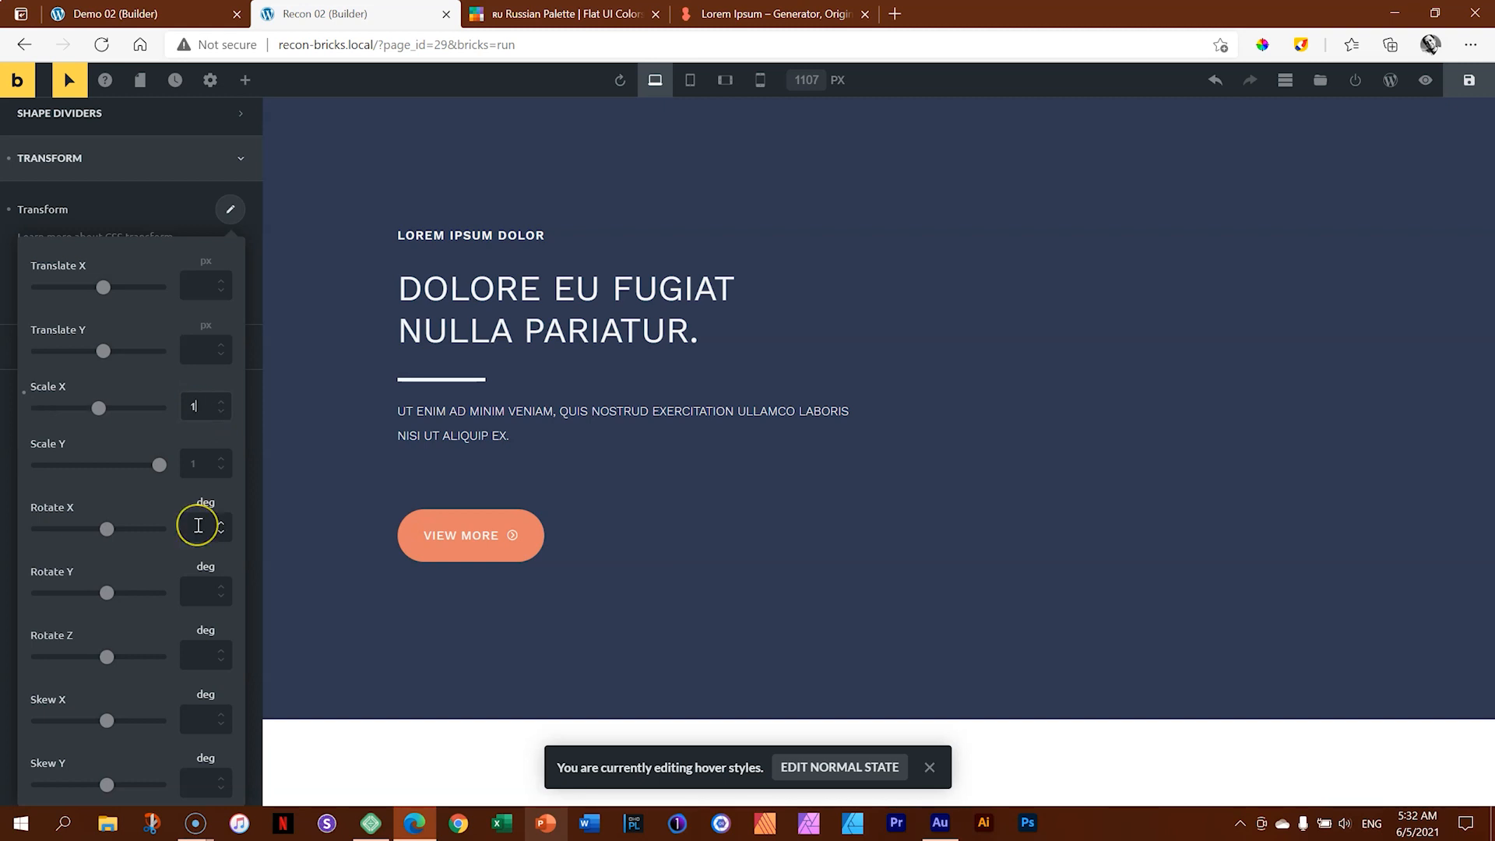
text(.1)
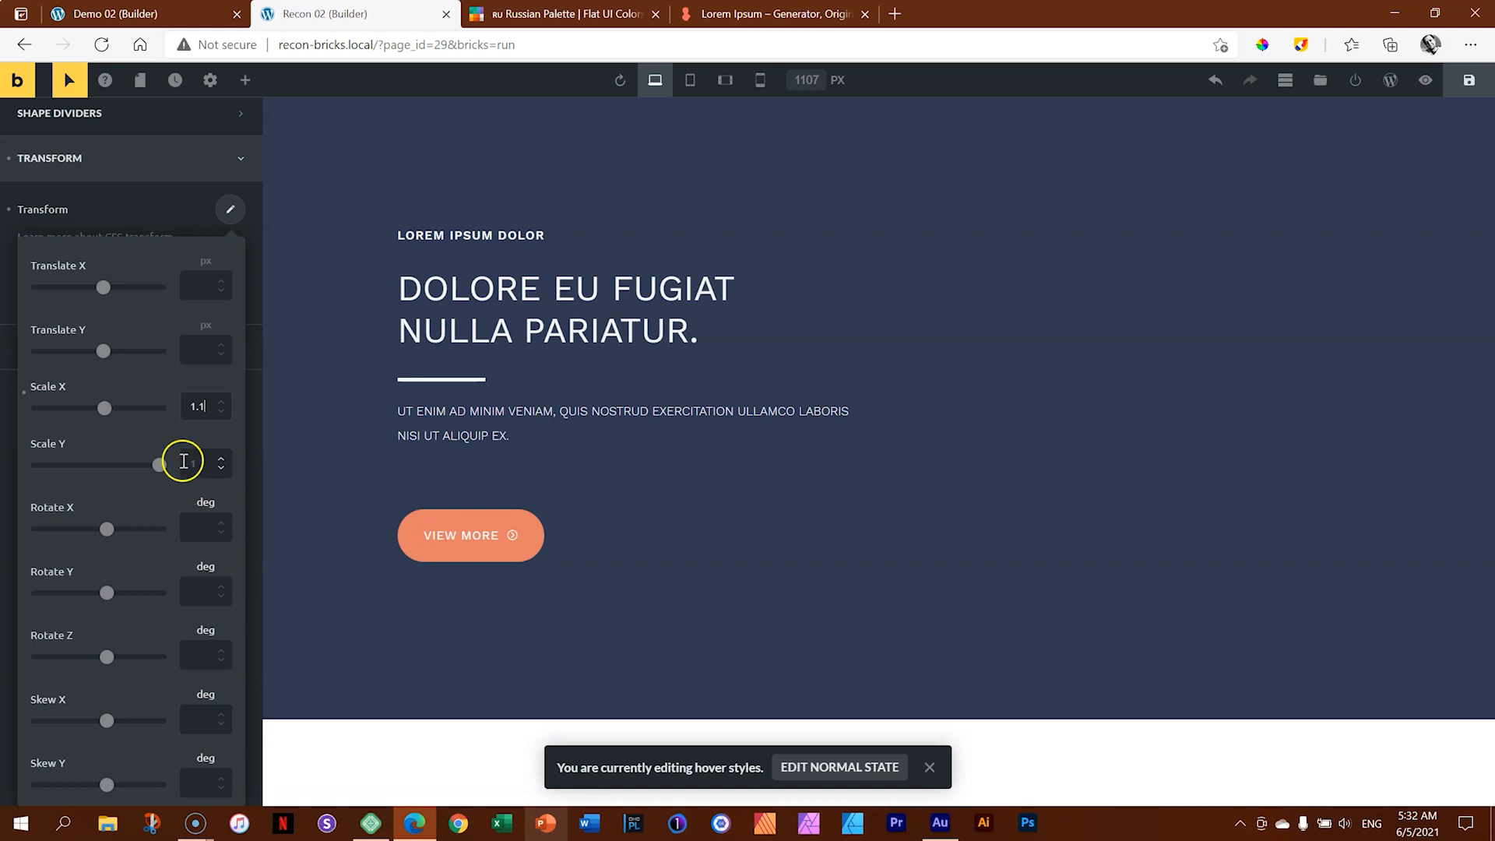
click(199, 465)
text(1.1)
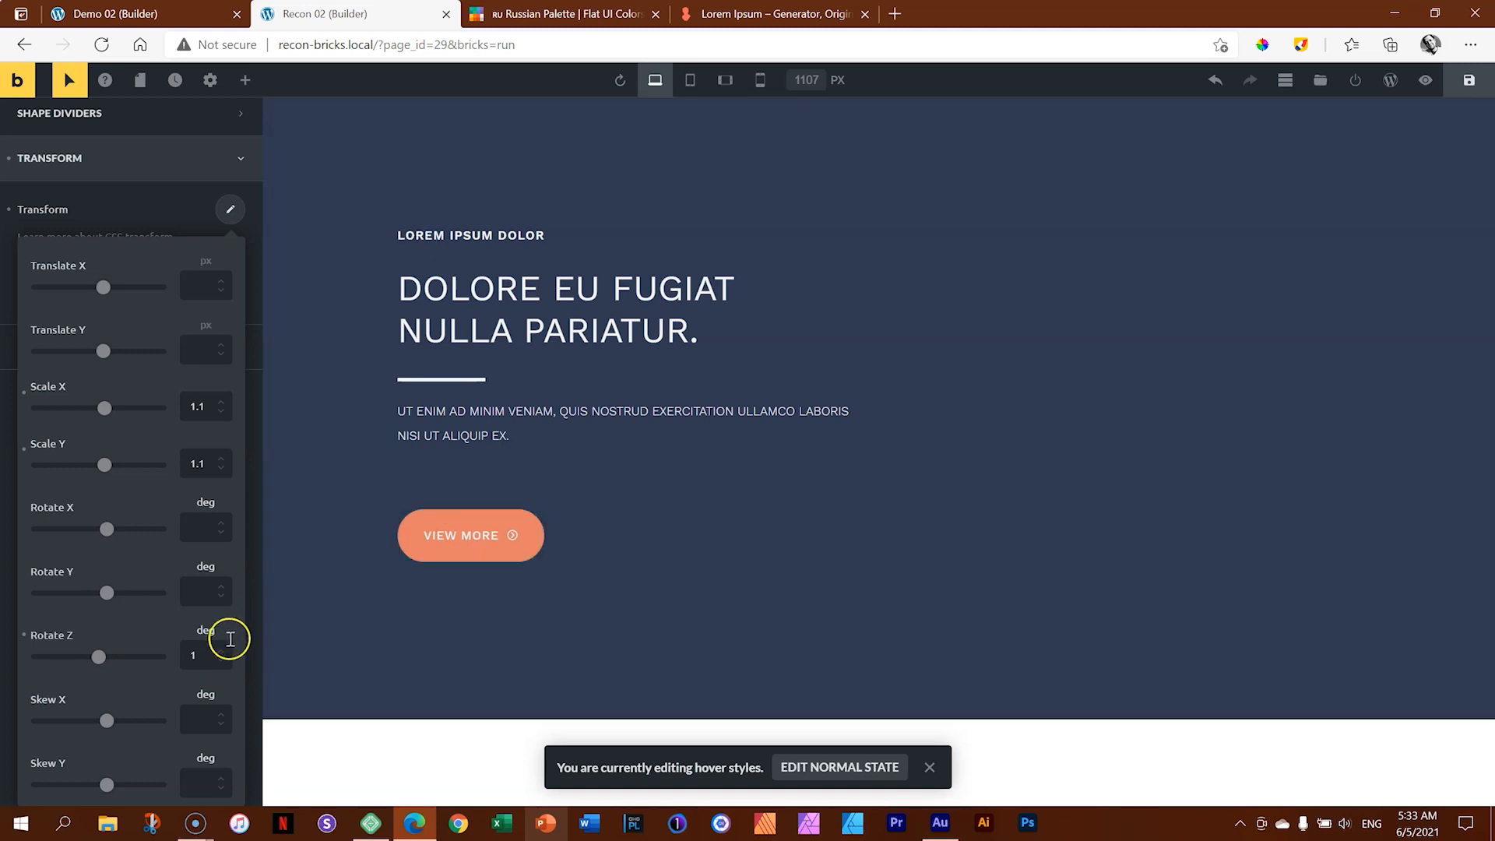
Step: Set the View More button's hover Rotate Z to -3 degrees and return to editing normal styles
double_click(223, 654)
click(223, 655)
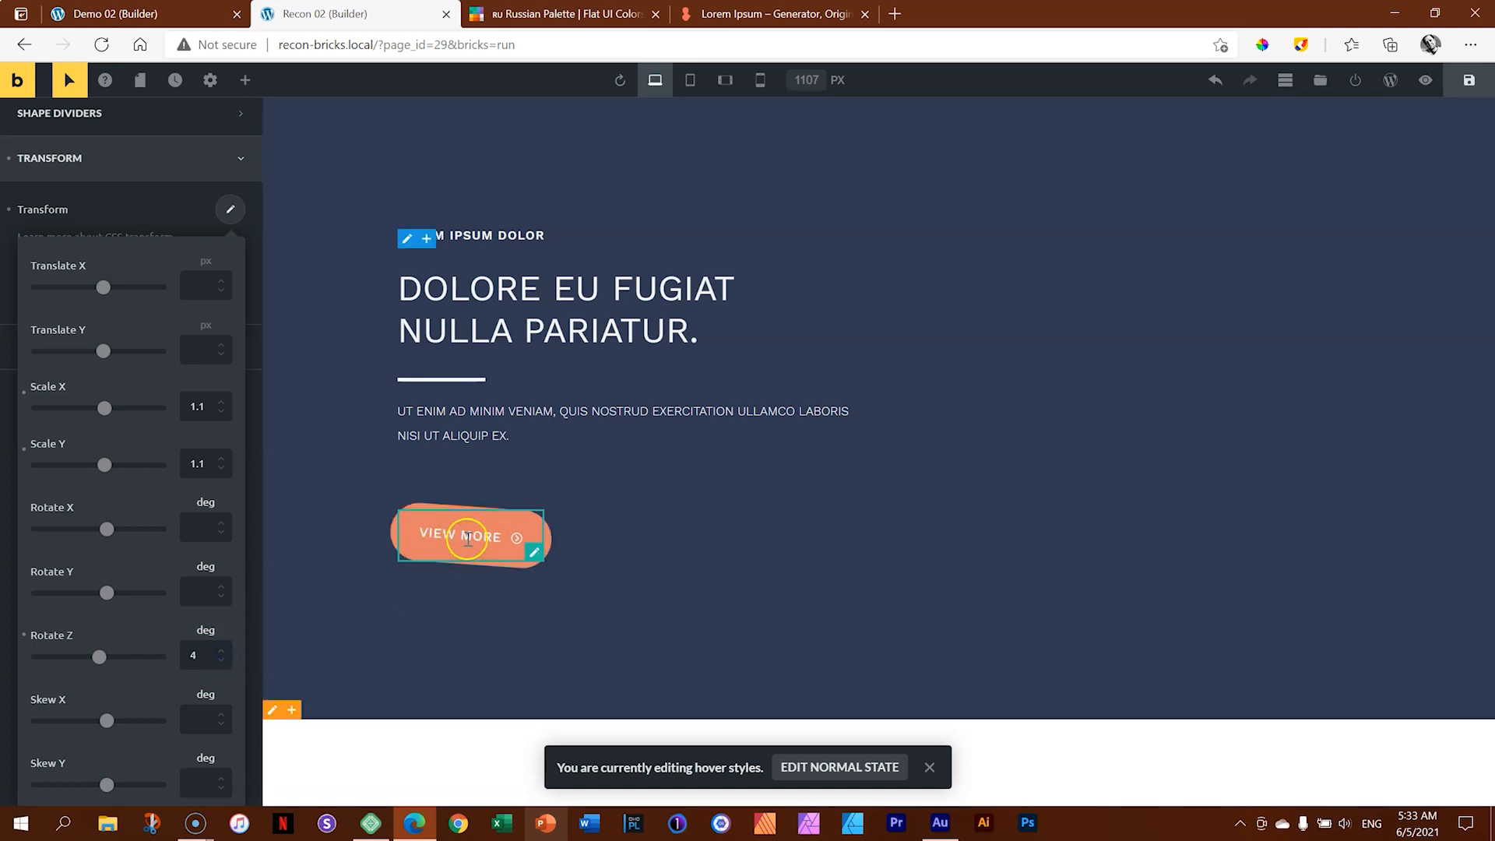
click(222, 660)
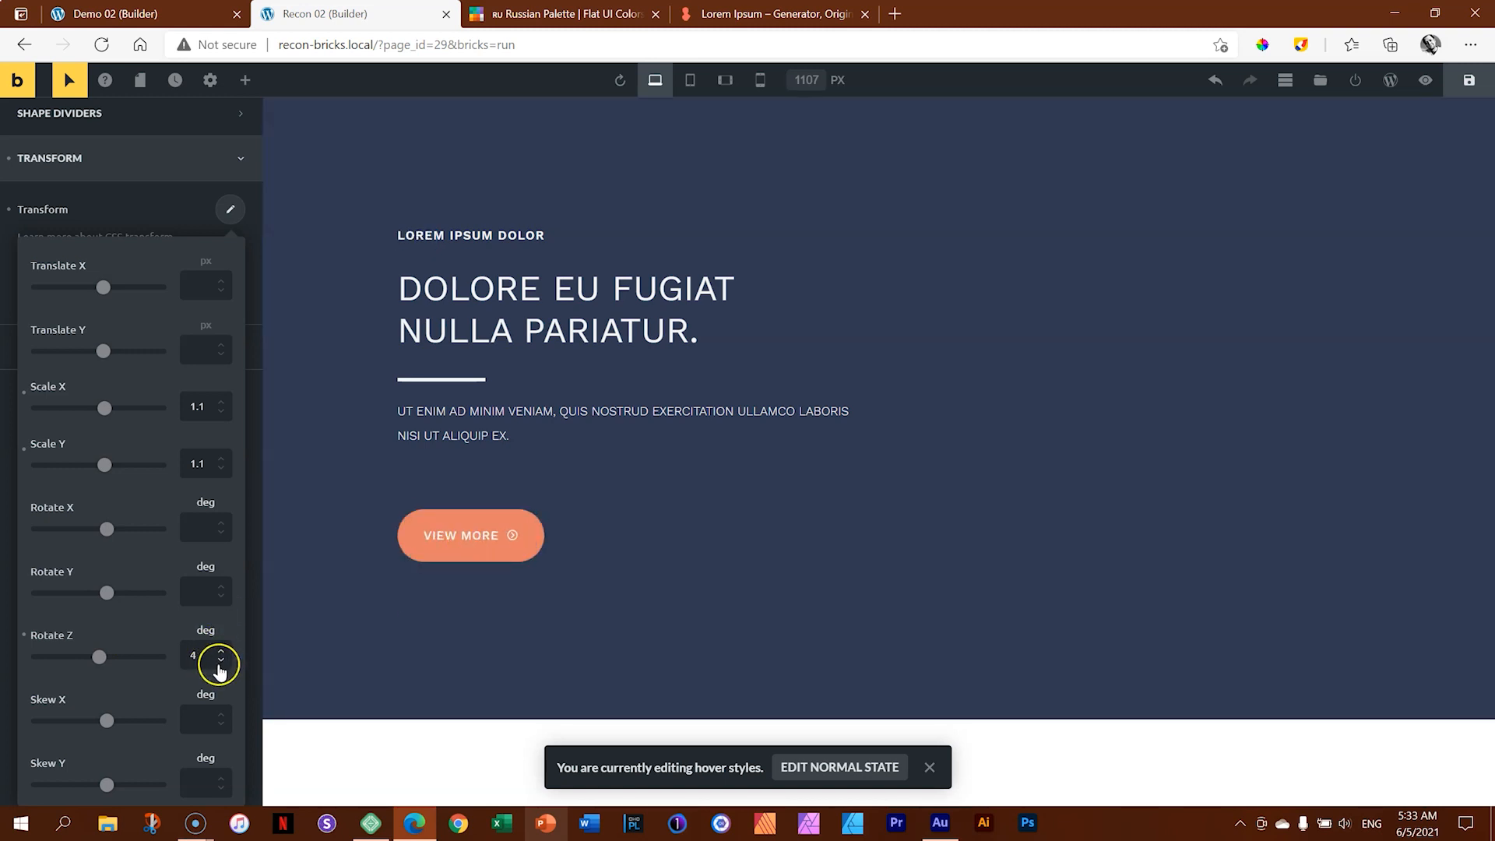
double_click(221, 661)
click(221, 661)
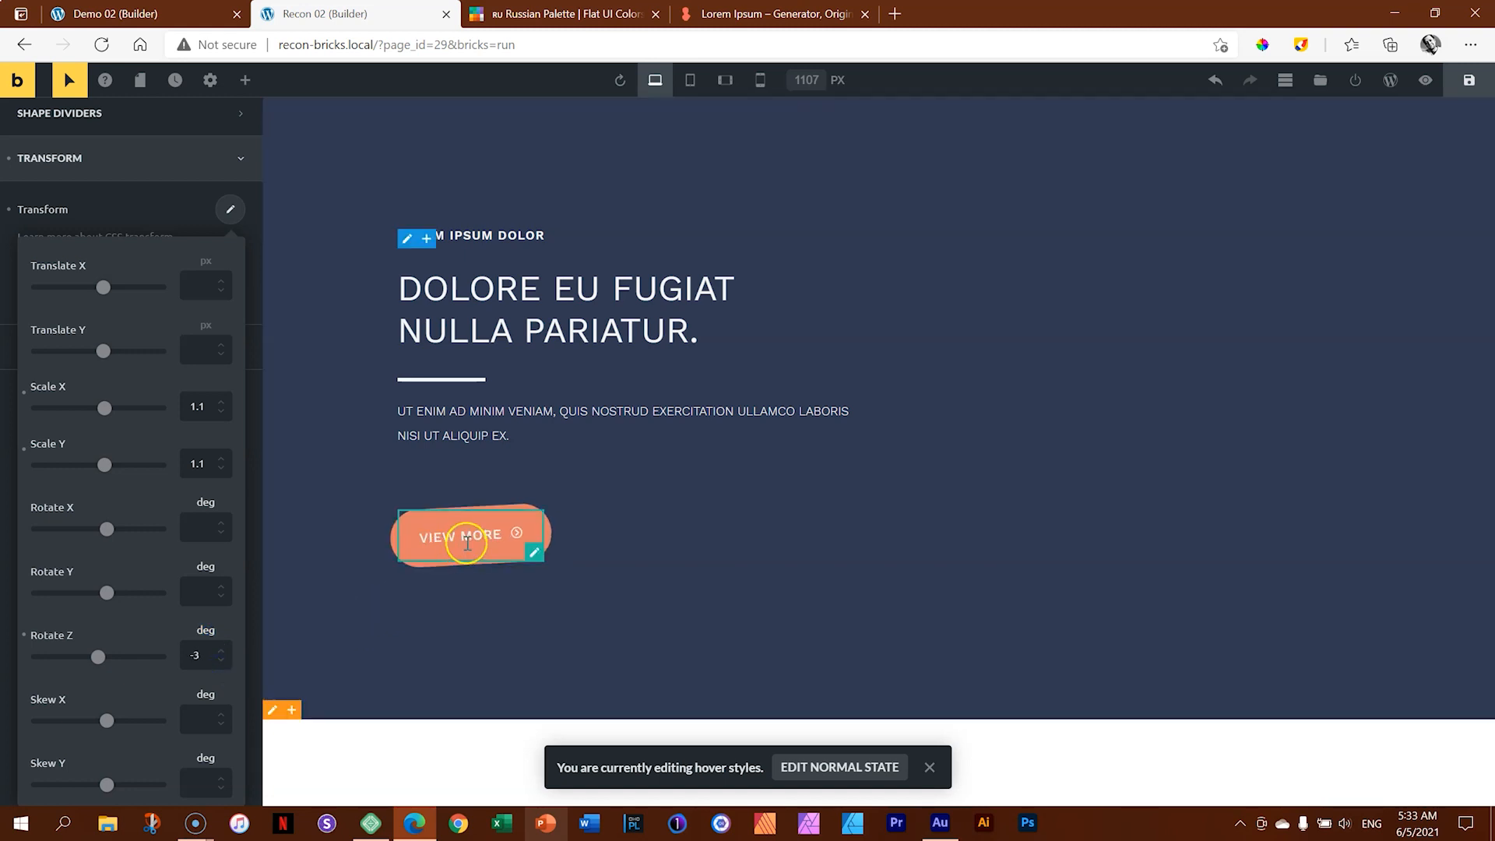
click(195, 212)
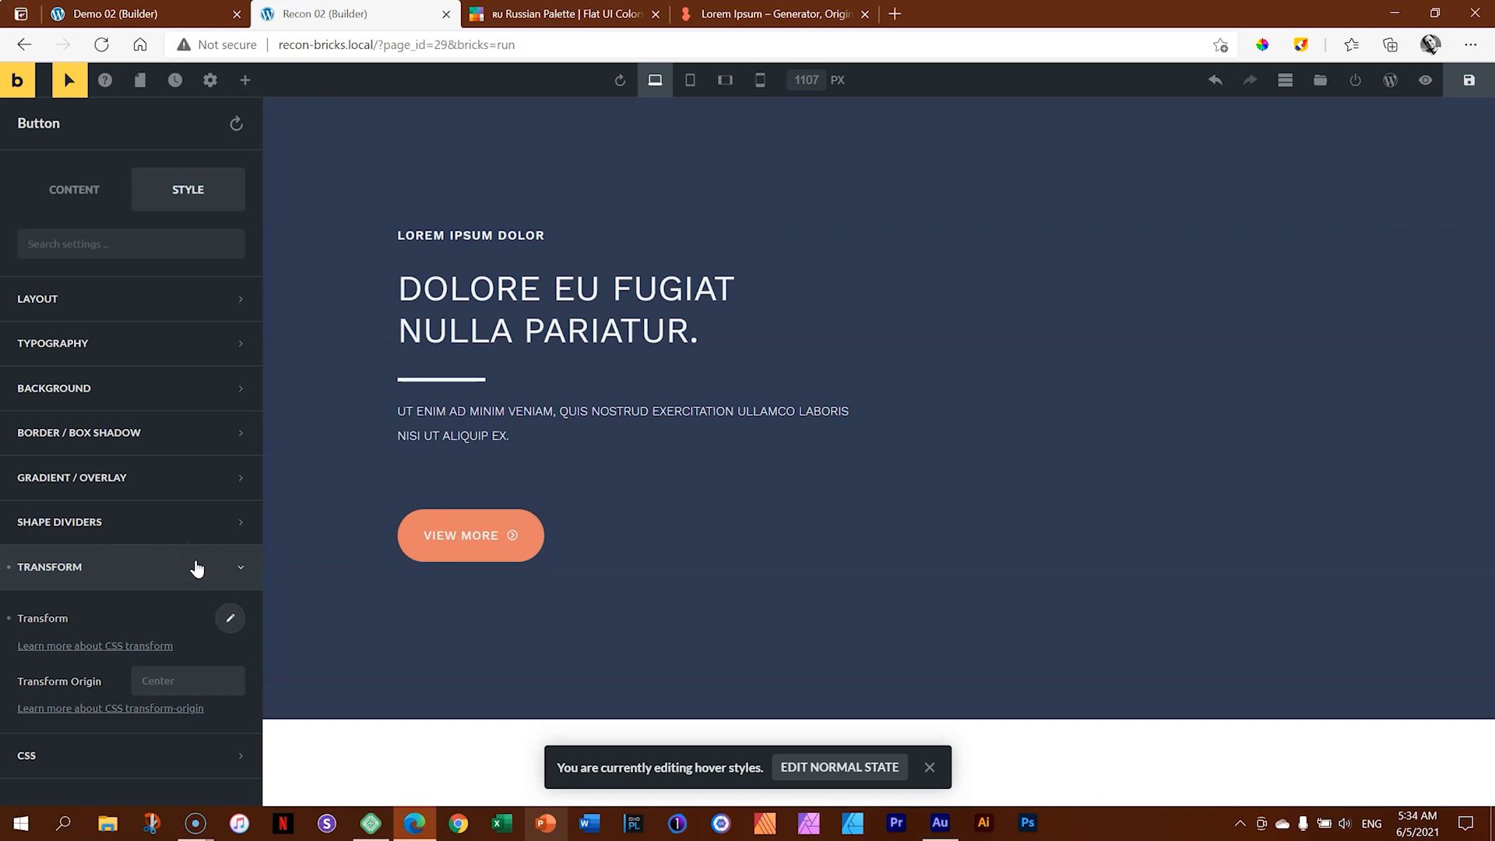
click(241, 567)
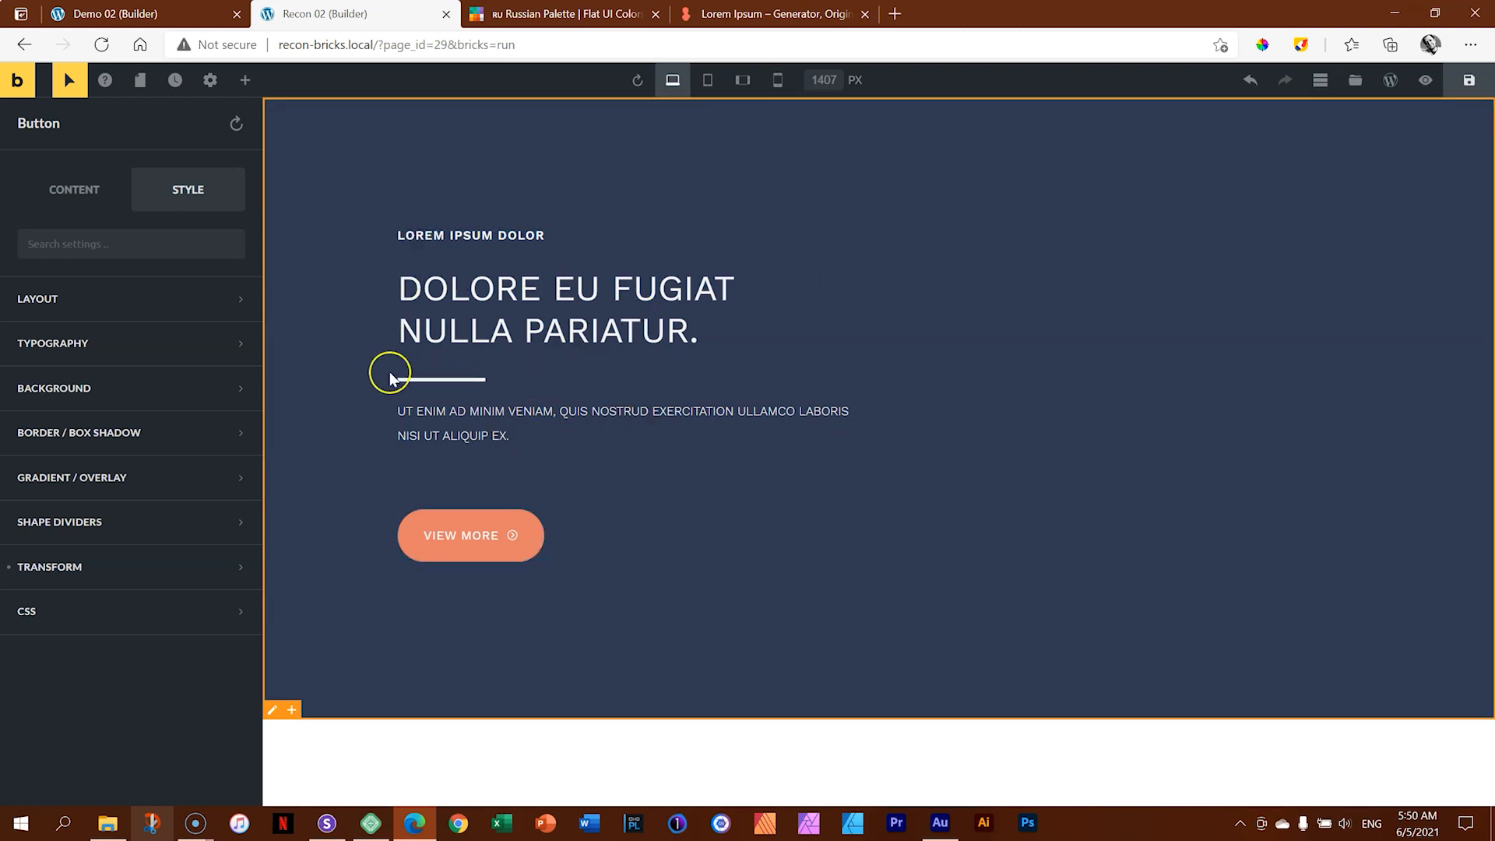
click(71, 85)
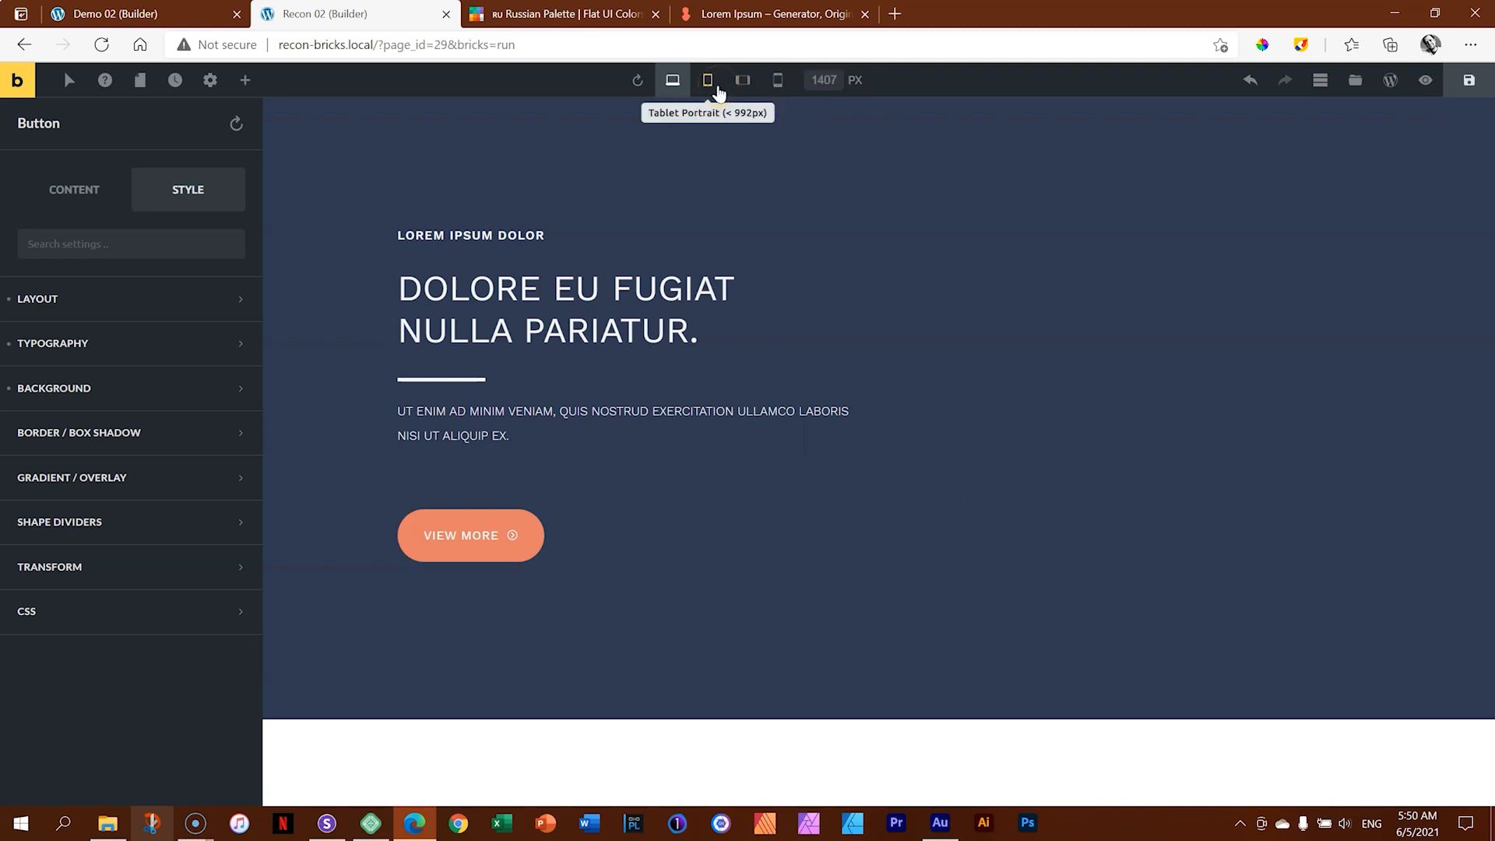
Step: Add a new shape divider to the hero section
right_click(296, 127)
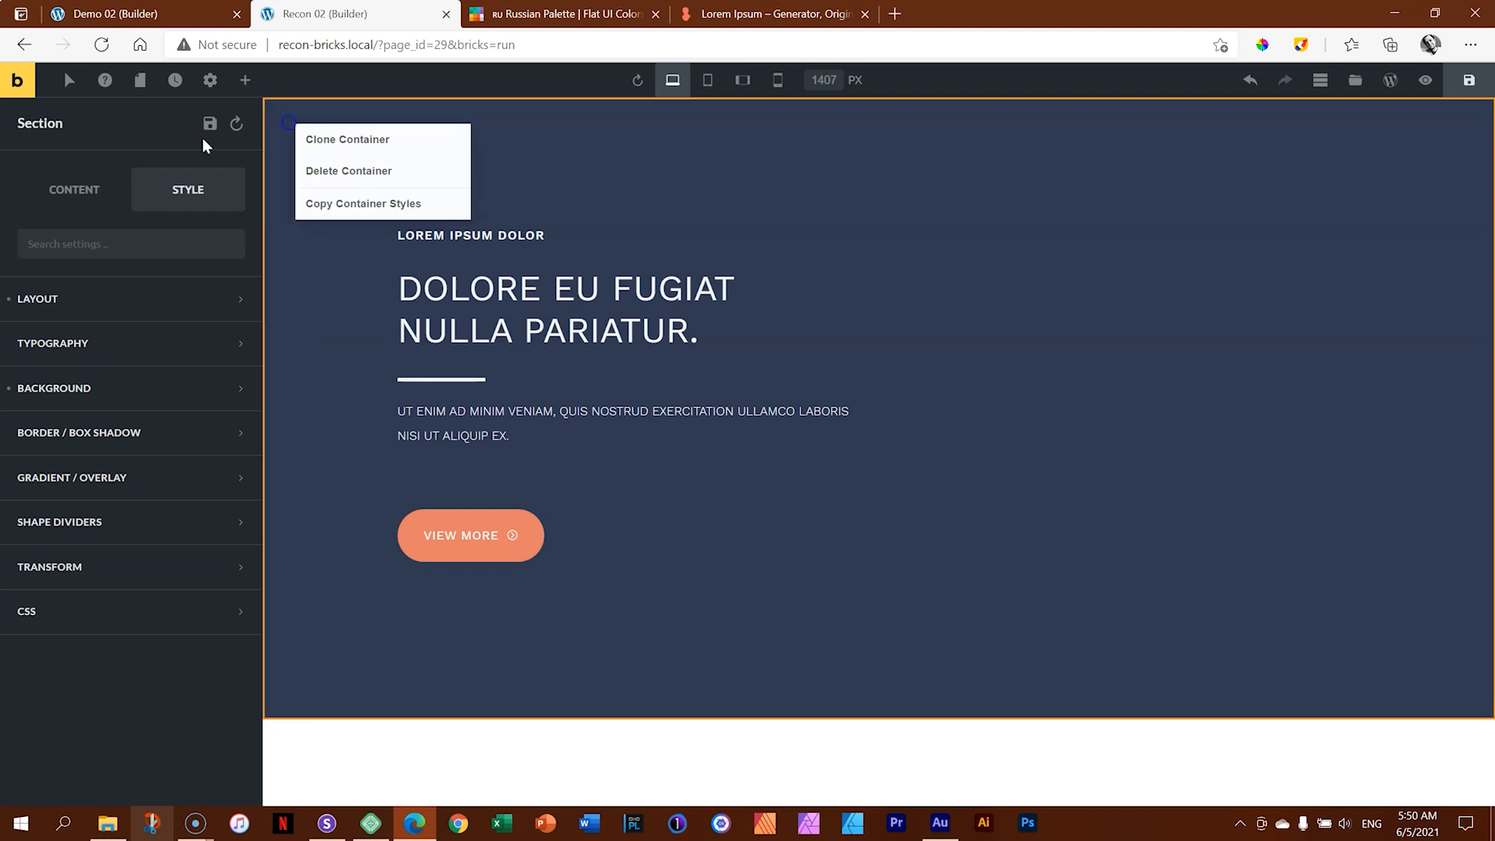
click(105, 135)
click(35, 524)
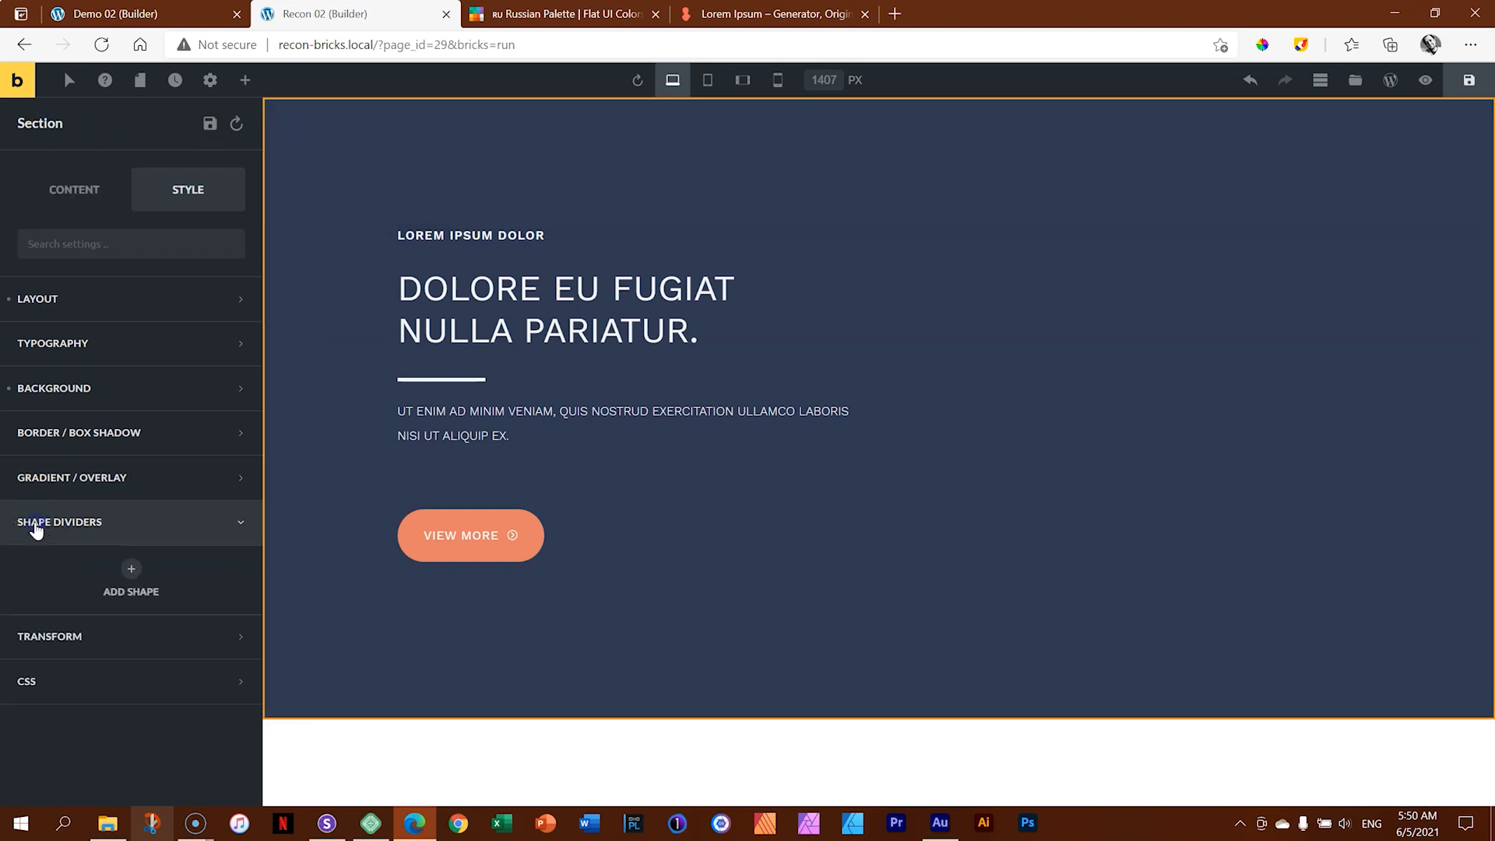
click(132, 583)
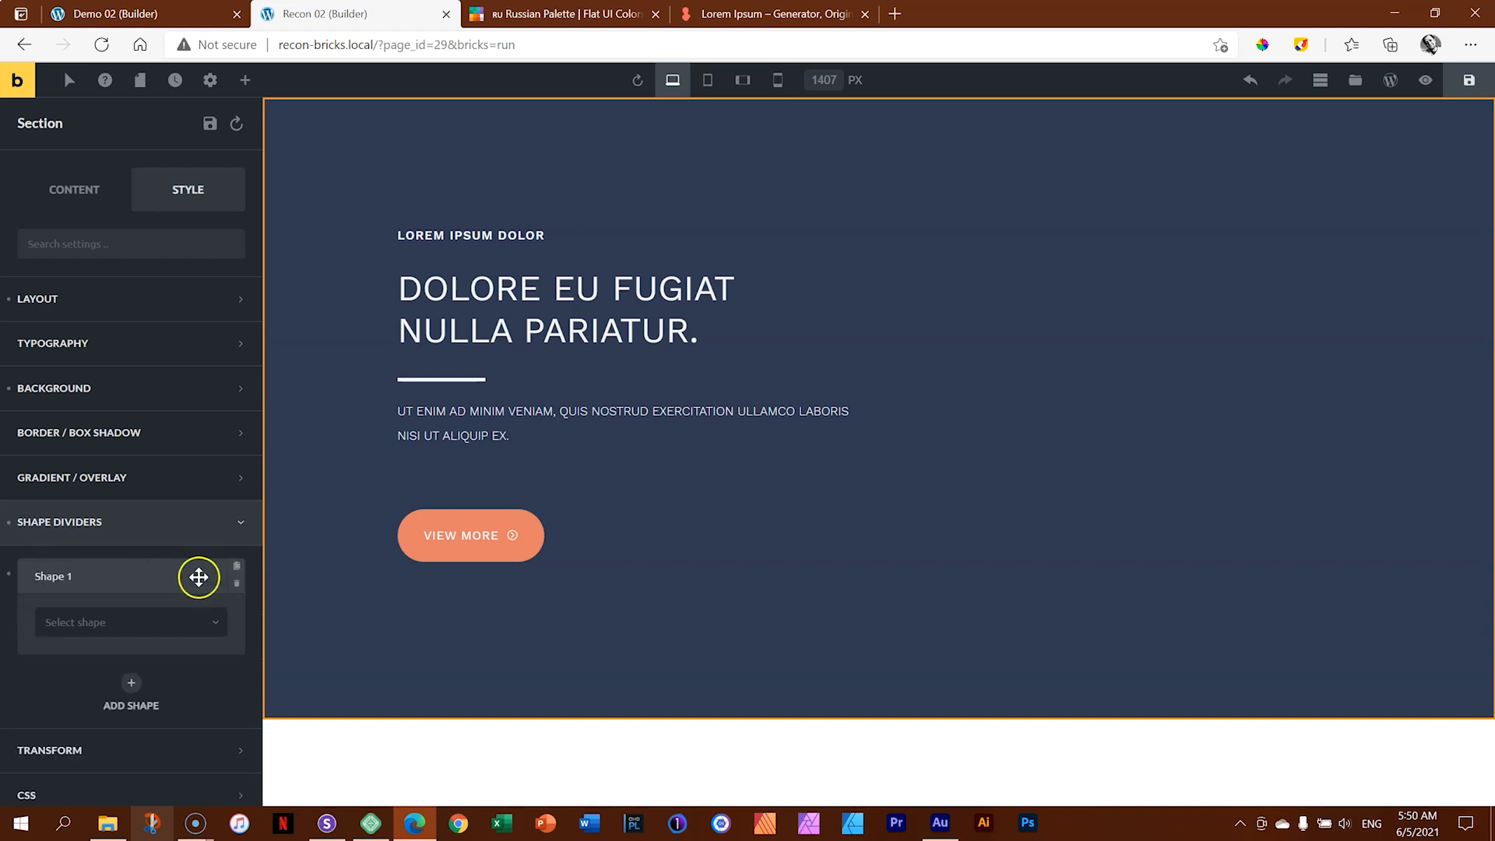
scroll(197, 576, down, 1)
Step: Try the Cloud, Drops and Grid (Square) shapes for the hero section's divider
click(210, 619)
click(211, 619)
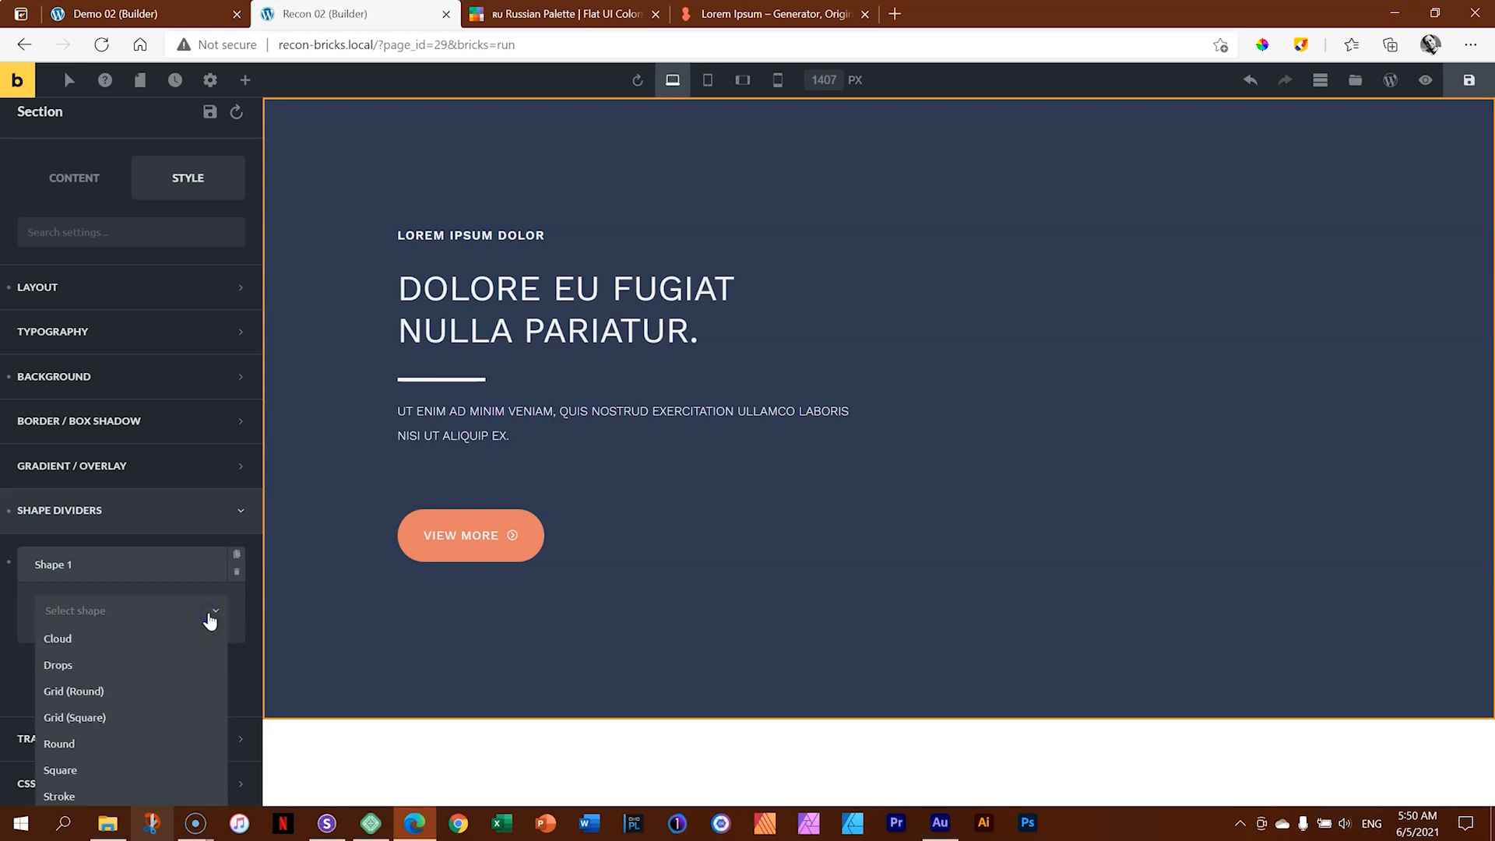
click(181, 633)
click(185, 615)
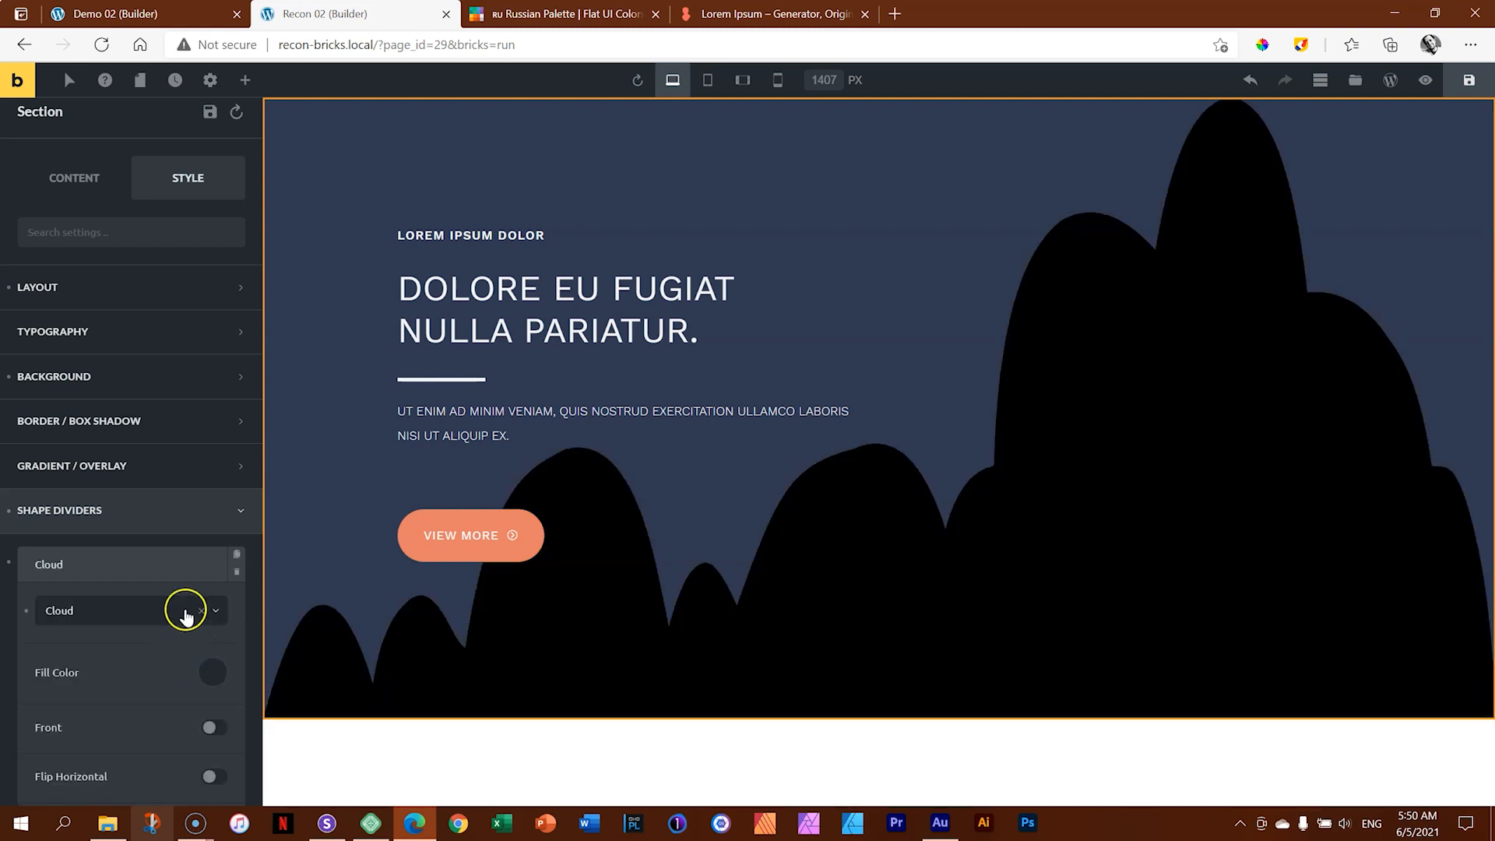
click(129, 619)
click(120, 658)
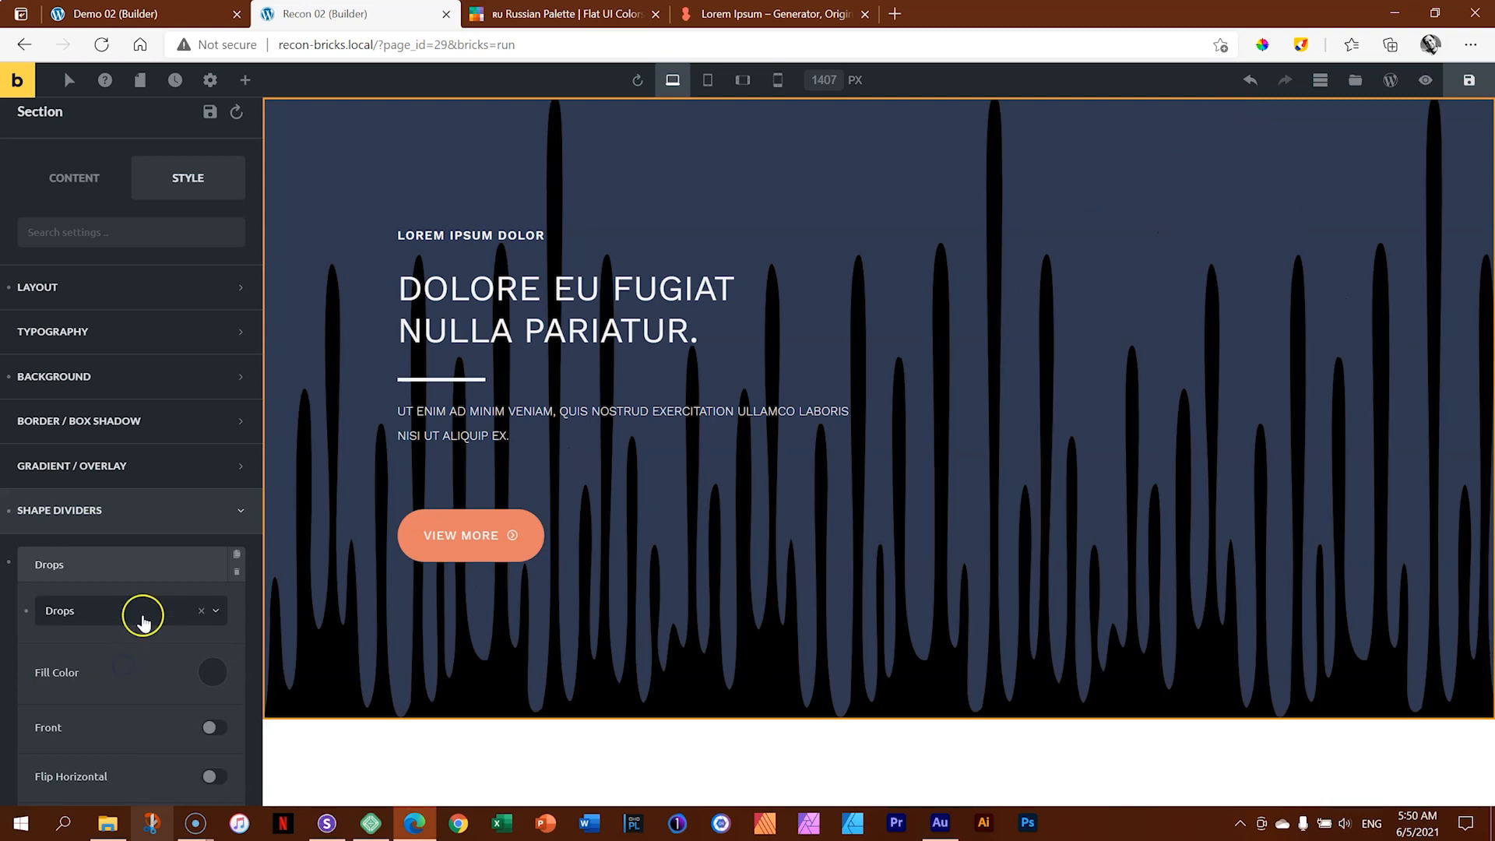
click(142, 619)
click(107, 691)
Step: Try the Stroke, Tilt, Triangle concave and Vertical - Tilt shapes for the hero section's divider
click(123, 621)
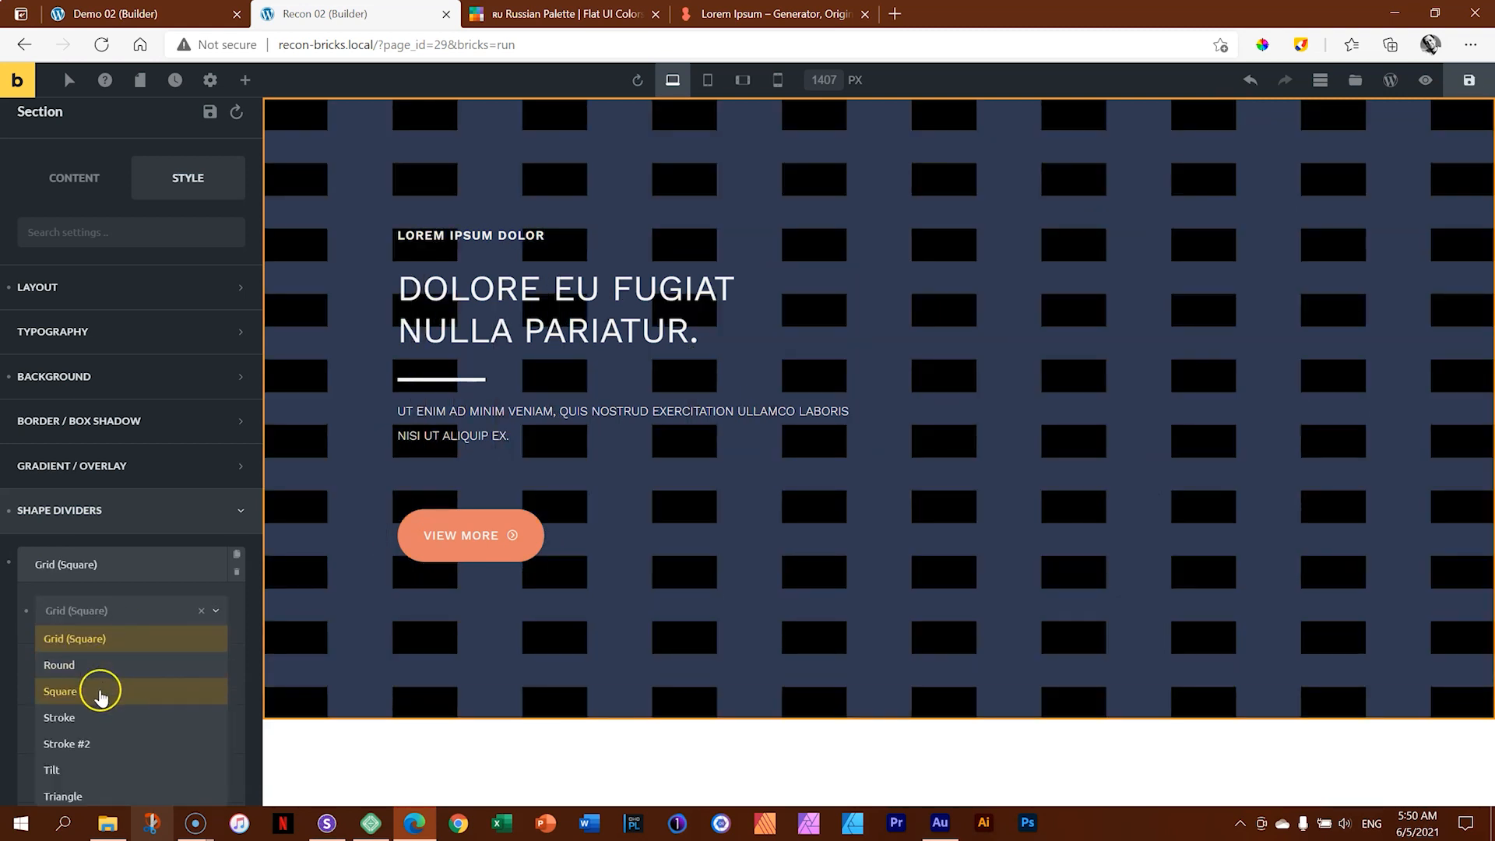
click(93, 716)
click(129, 615)
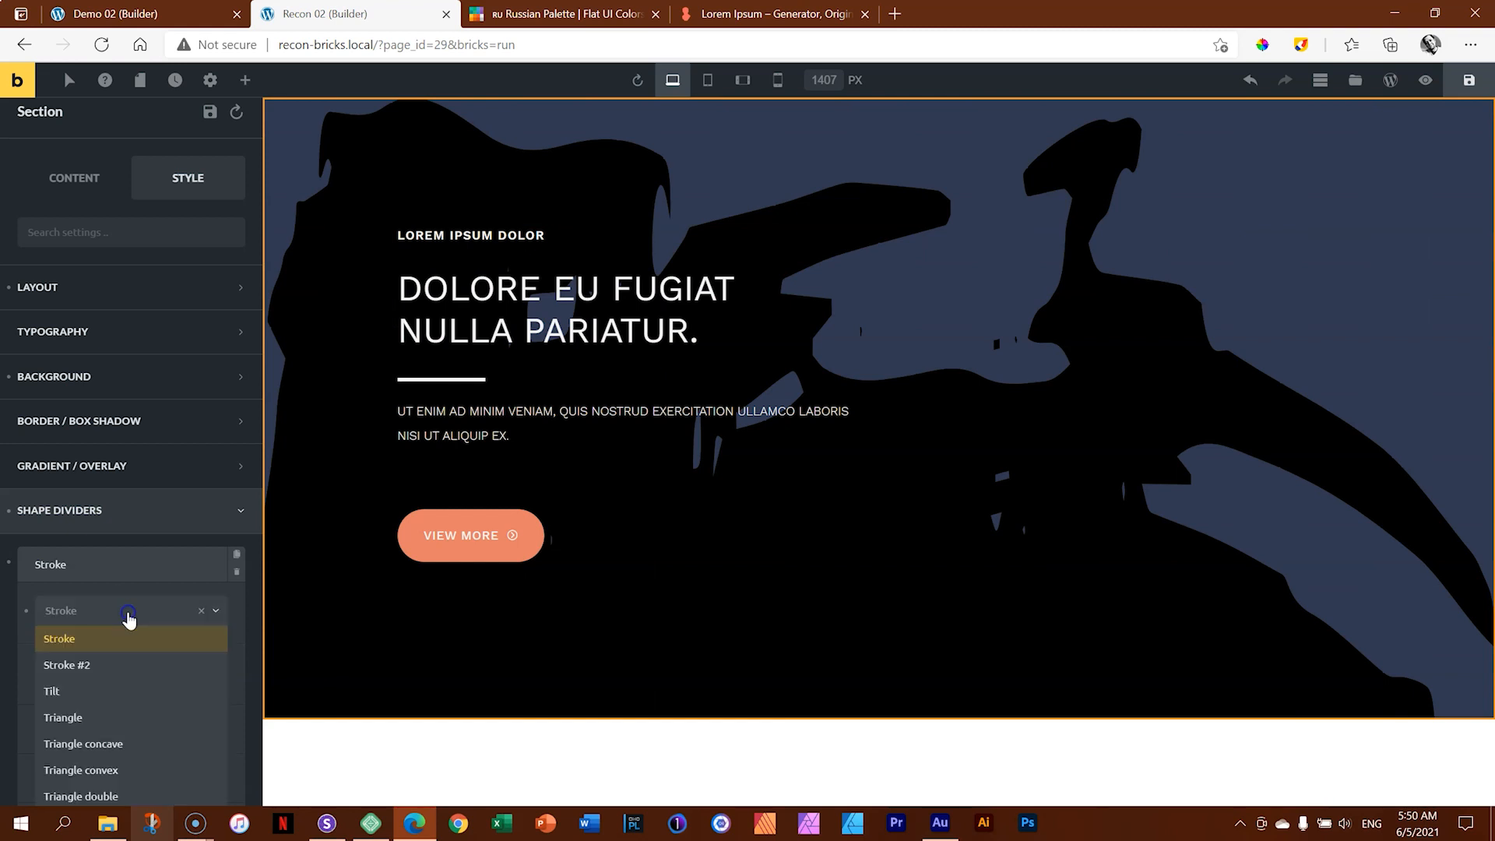
click(101, 693)
click(133, 610)
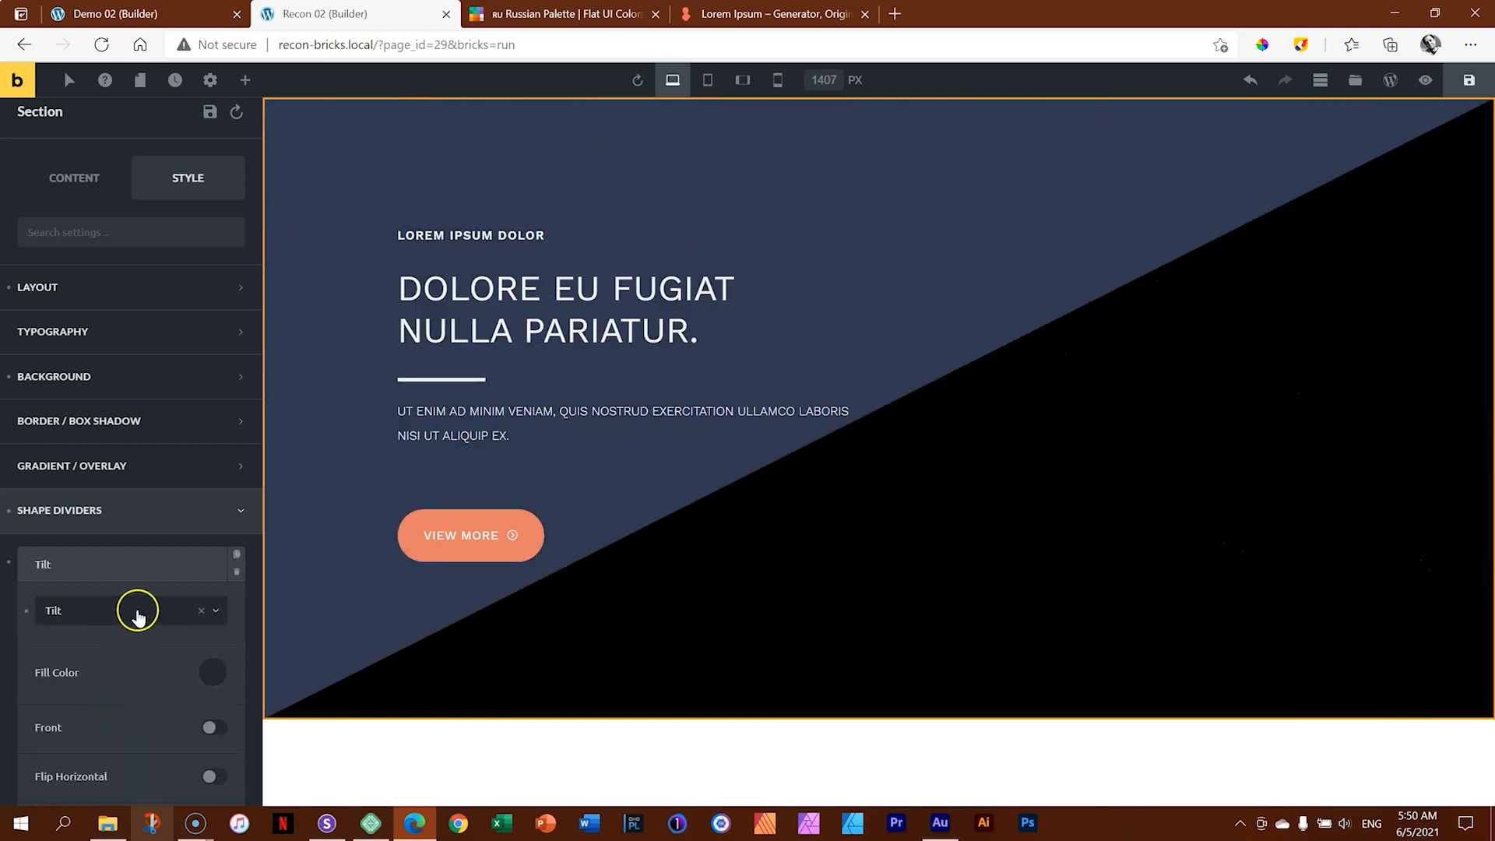
click(110, 687)
click(134, 612)
scroll(125, 678, down, 2)
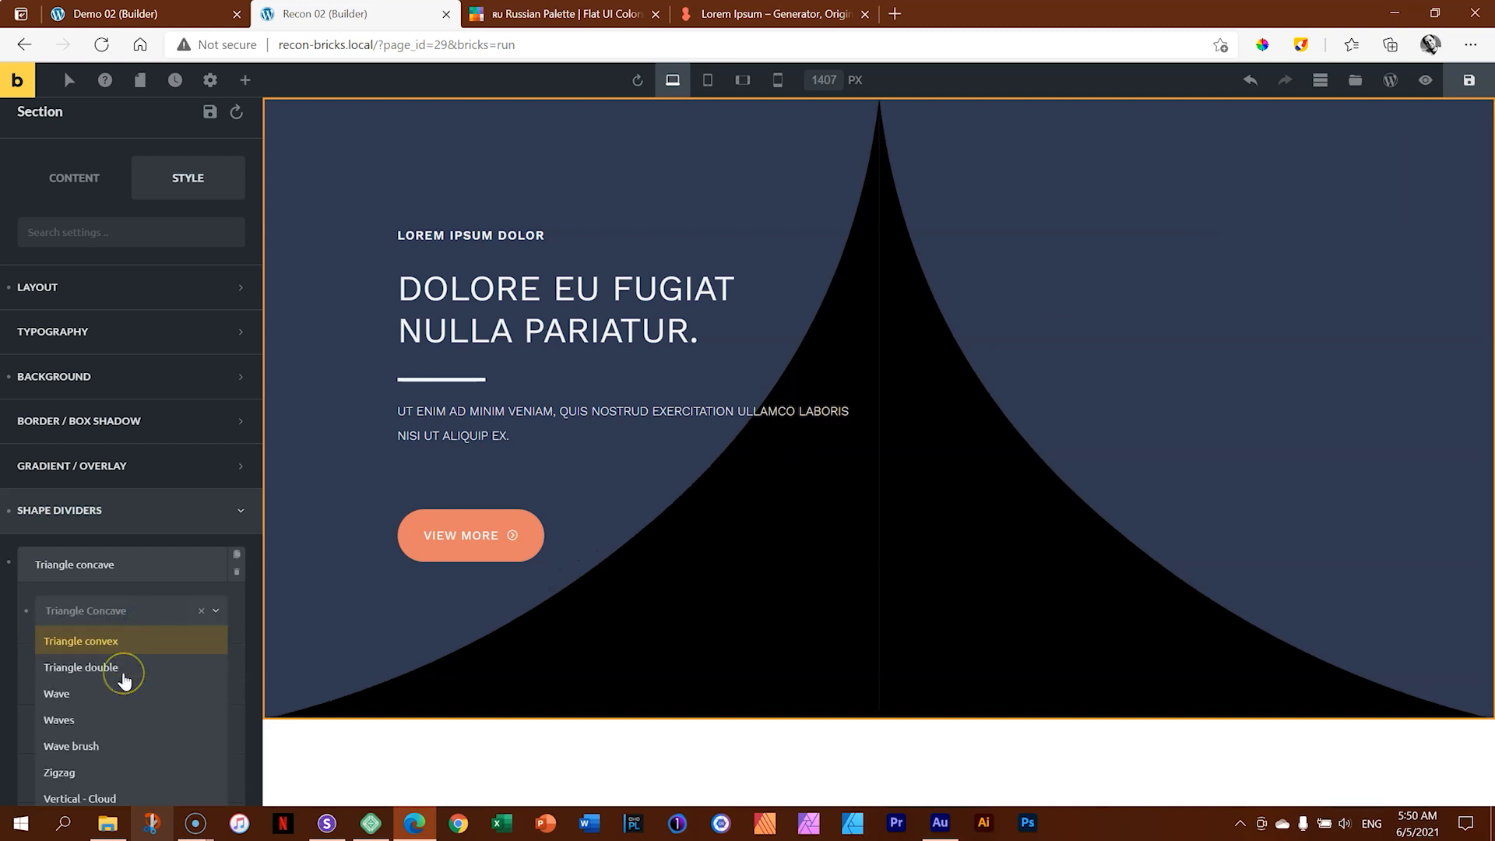
scroll(123, 681, down, 3)
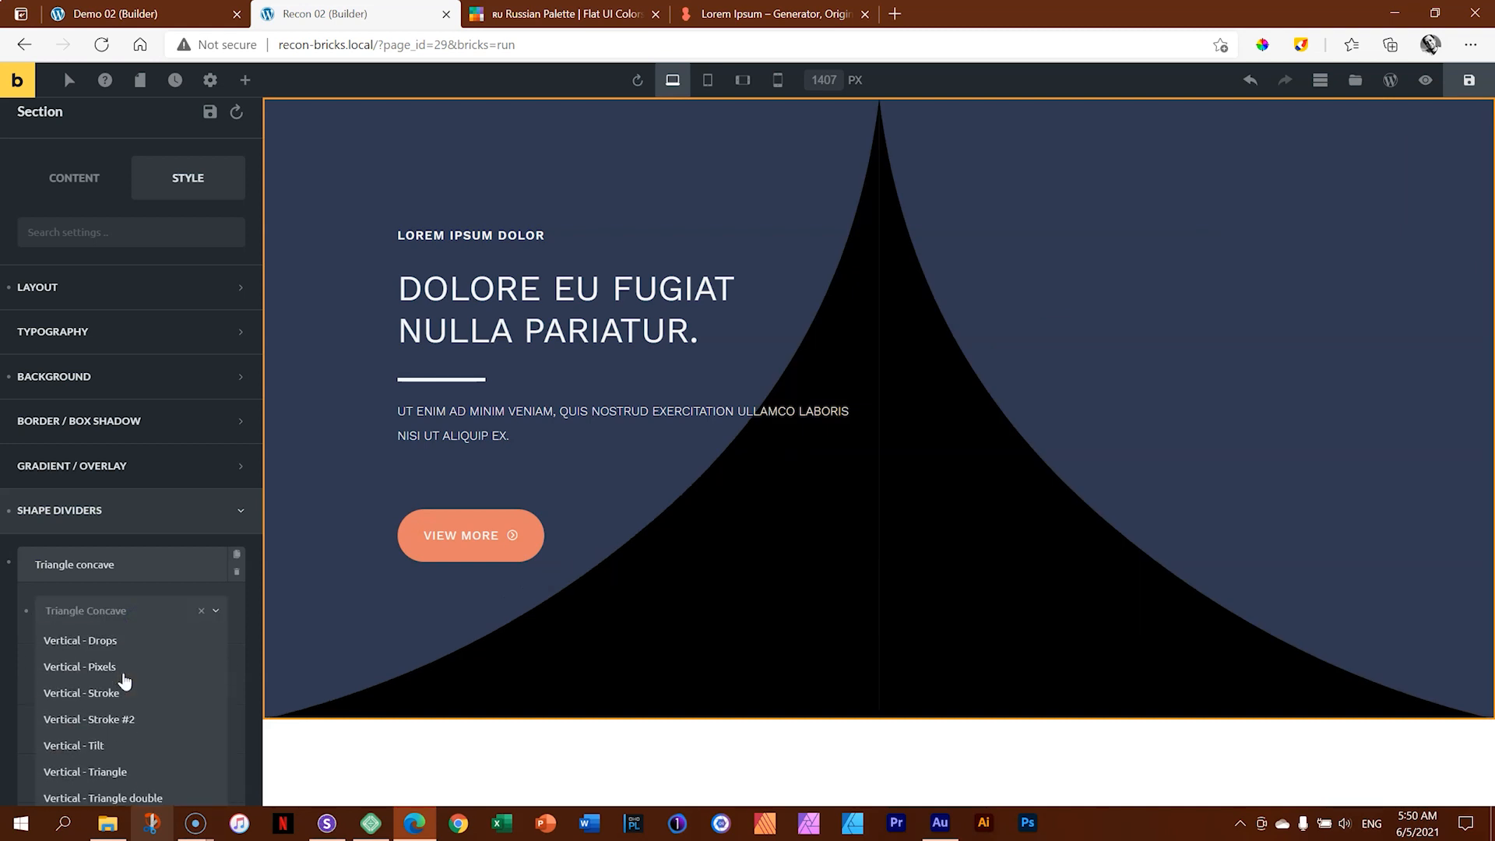
click(105, 743)
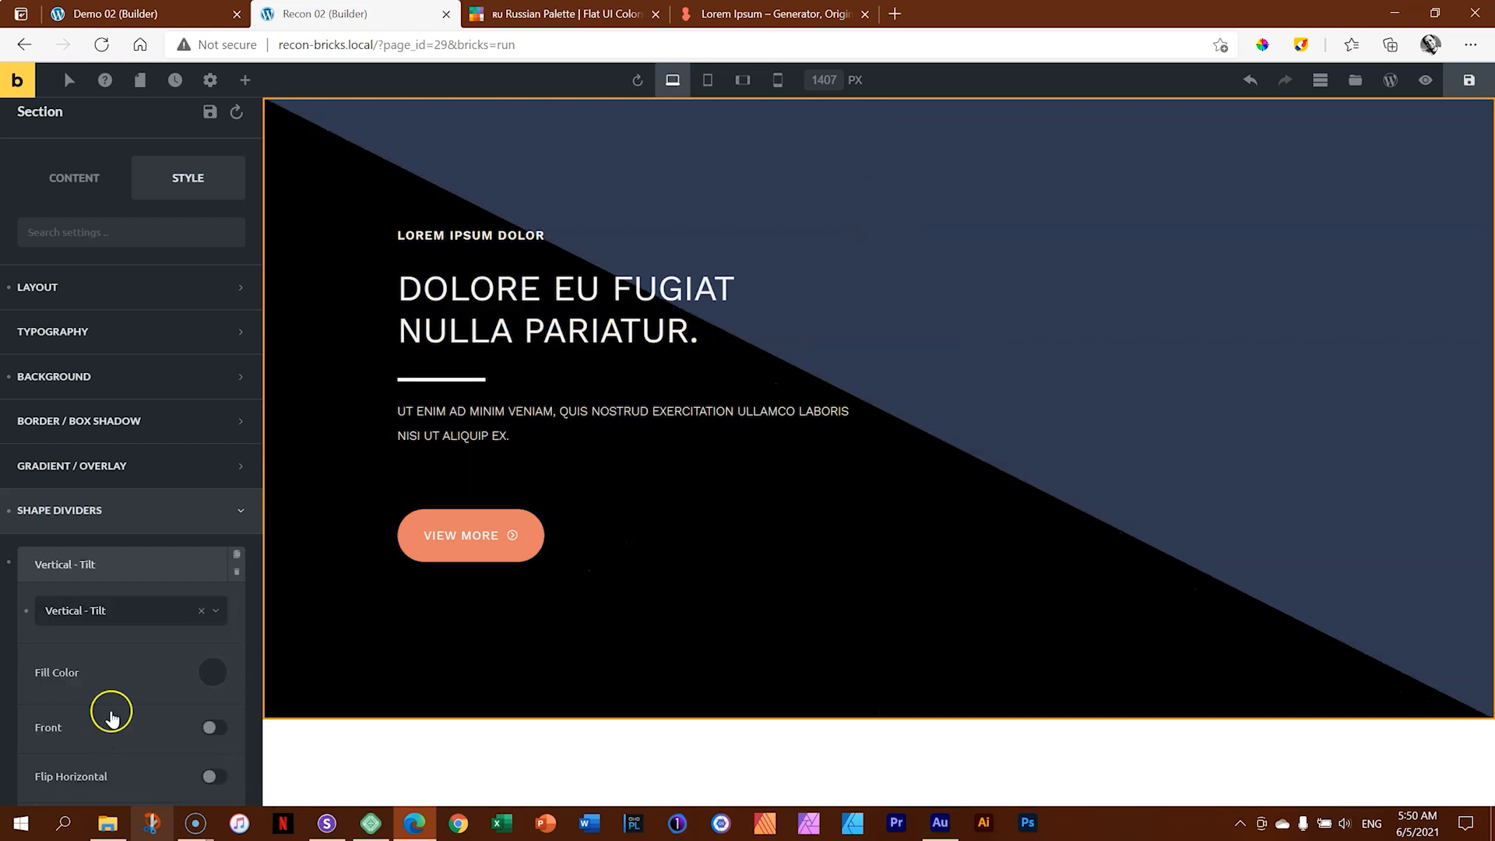
Step: Change the hero section's divider shape to Vertical - Triangle
click(138, 614)
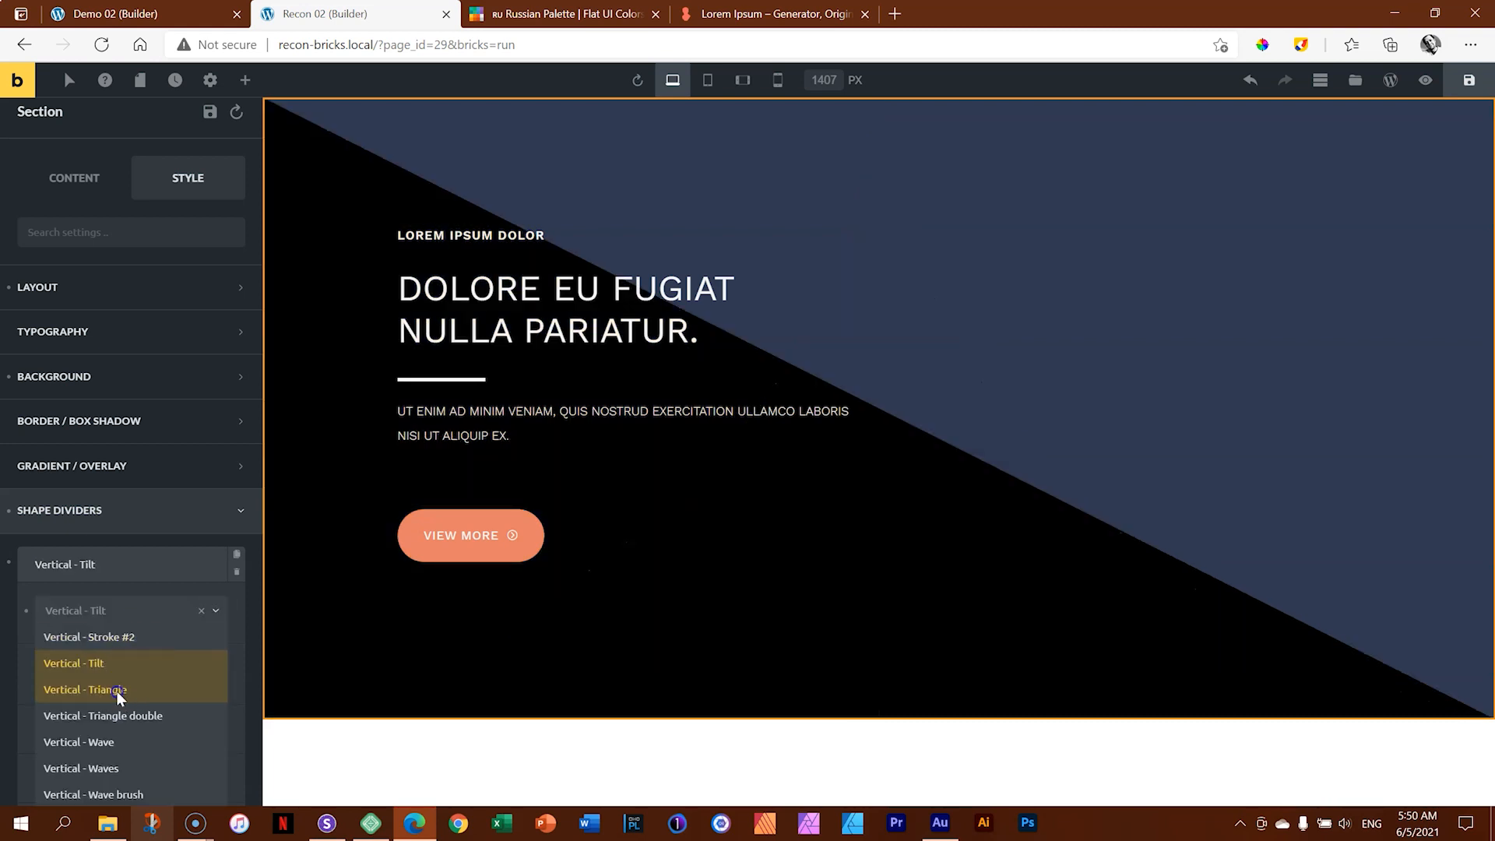
click(115, 689)
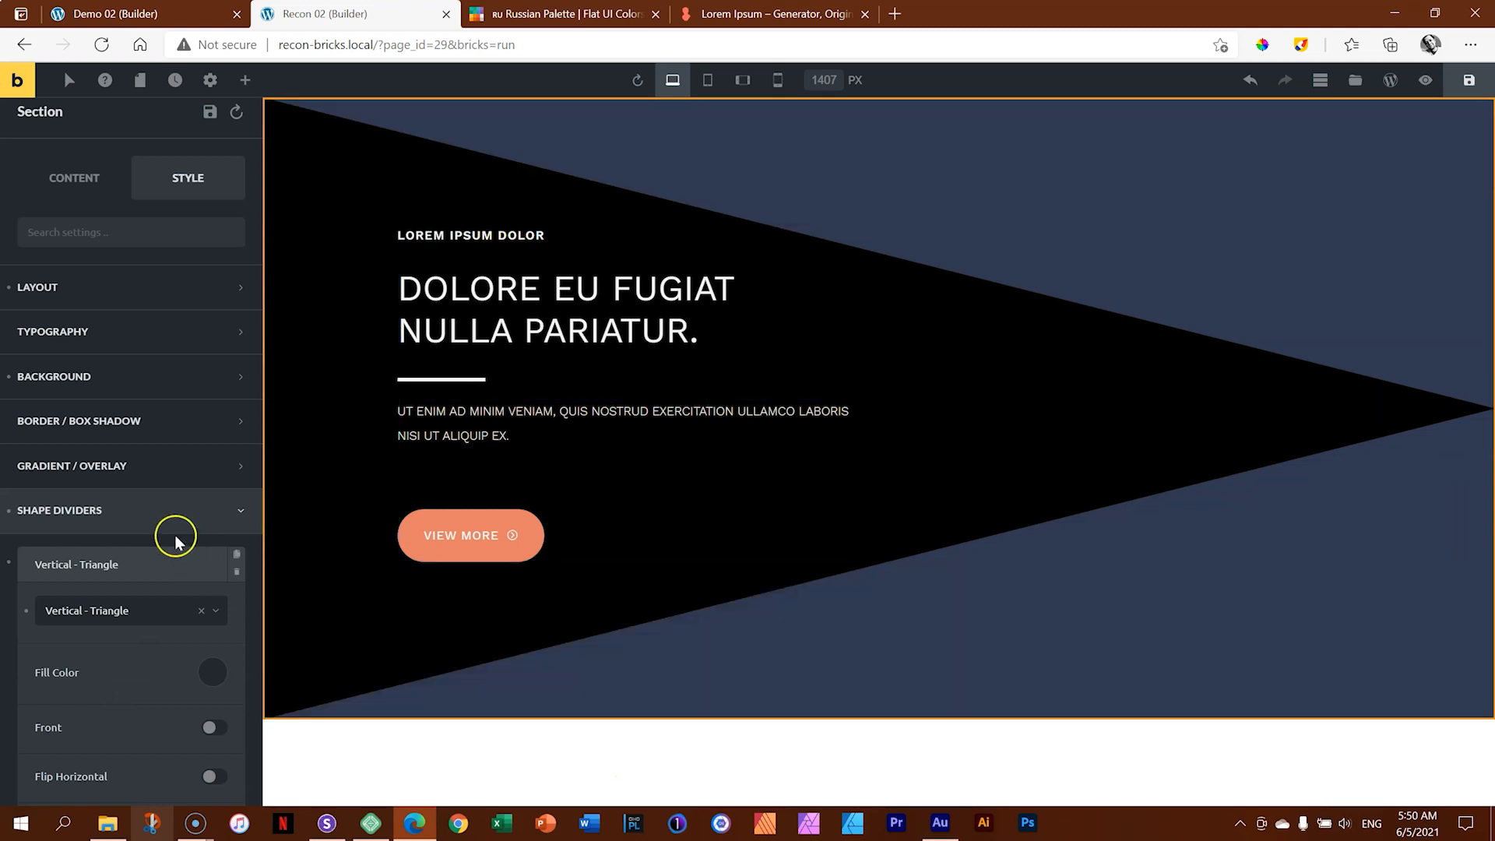
scroll(177, 537, down, 7)
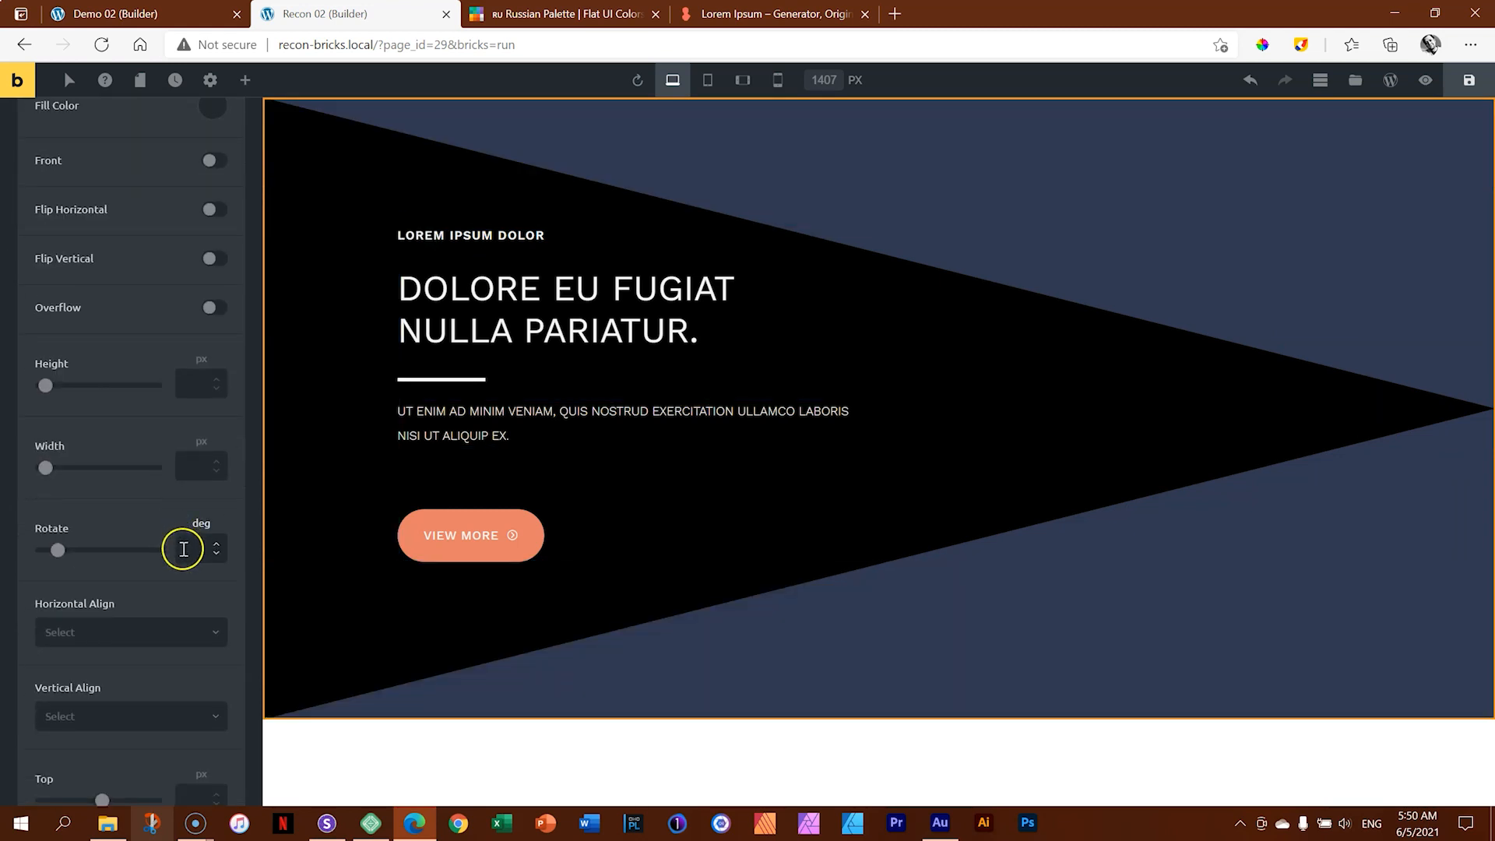
Step: Set the hero section's shape divider fill color to black (0, 0, 0) with an opacity of 0.2
scroll(183, 545, up, 4)
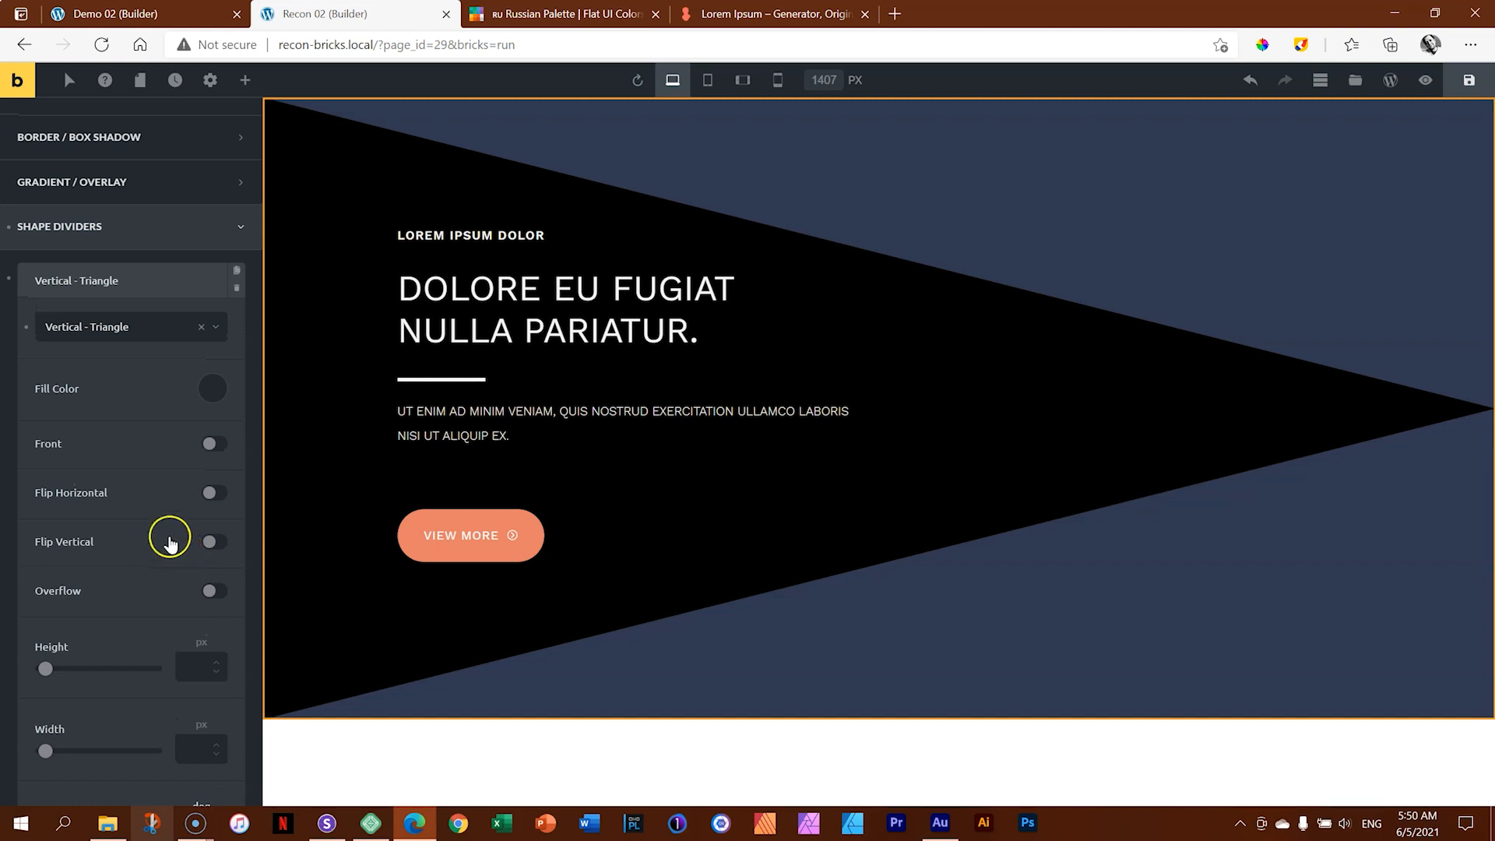
click(216, 390)
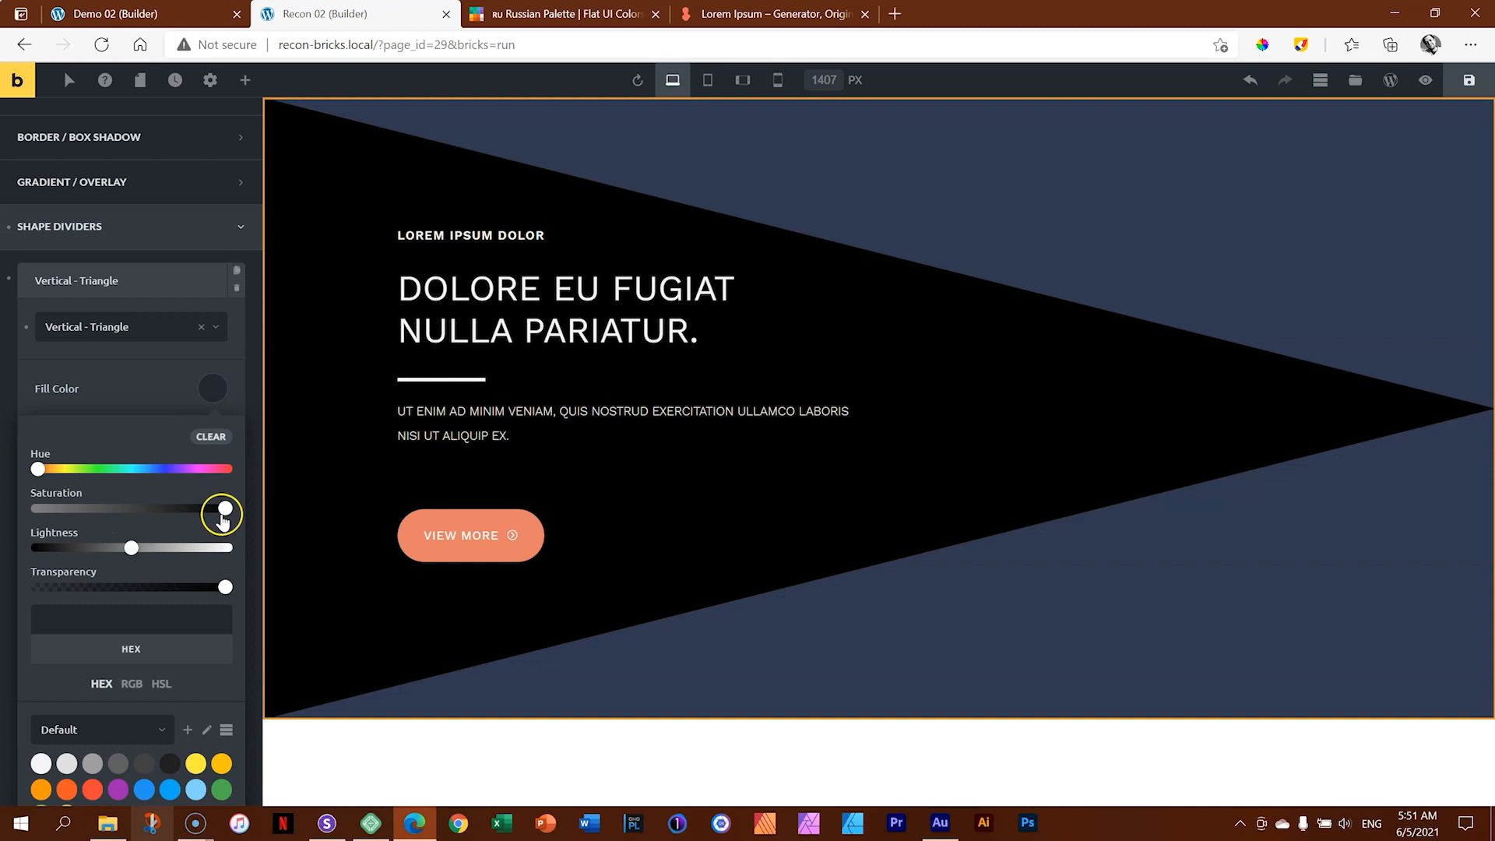
click(225, 508)
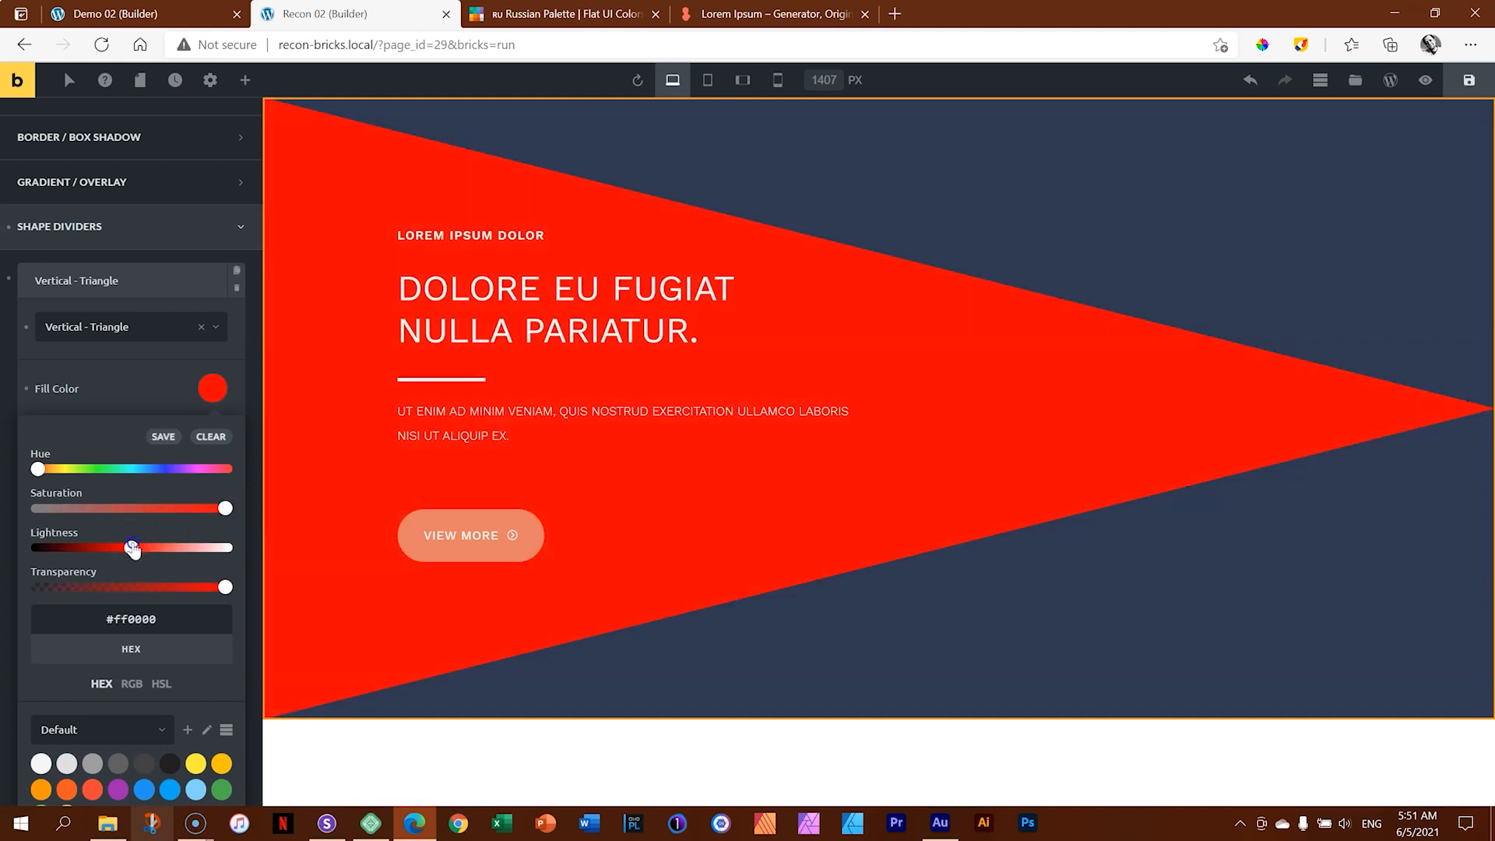
drag(132, 547, 7, 552)
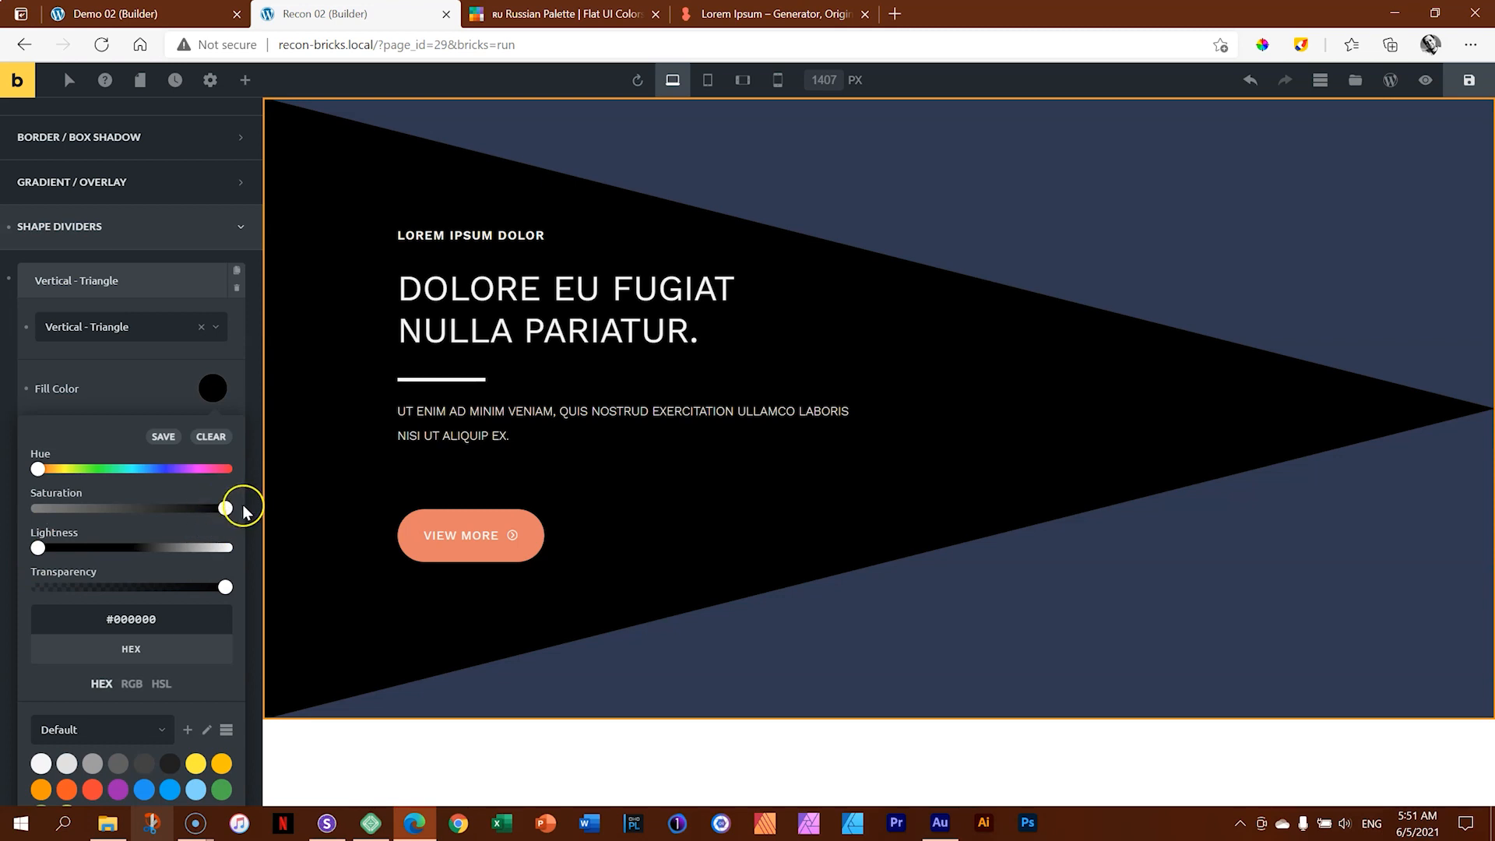
scroll(238, 515, down, 4)
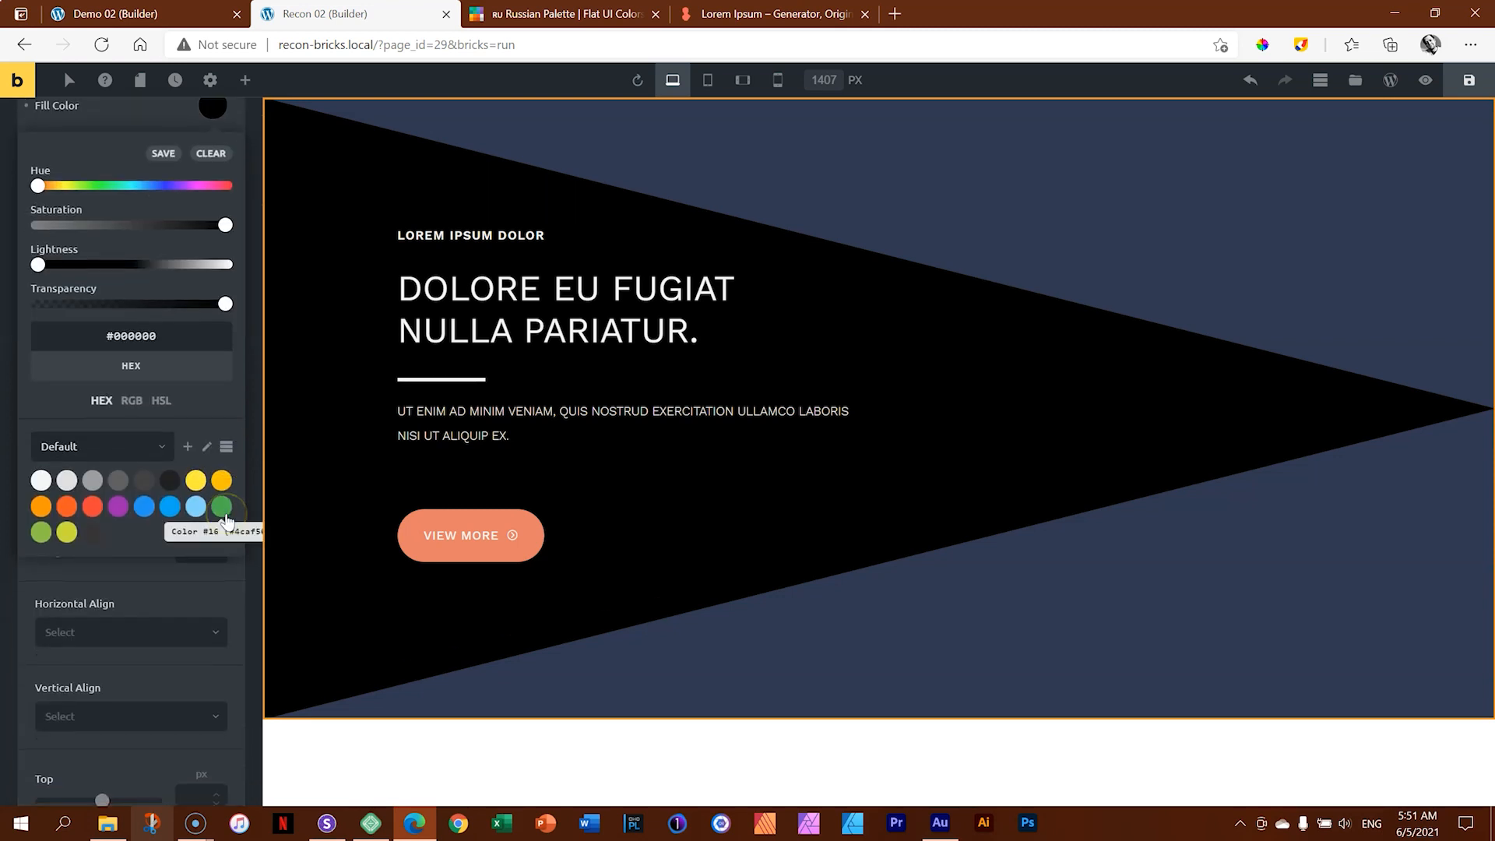
scroll(225, 520, up, 4)
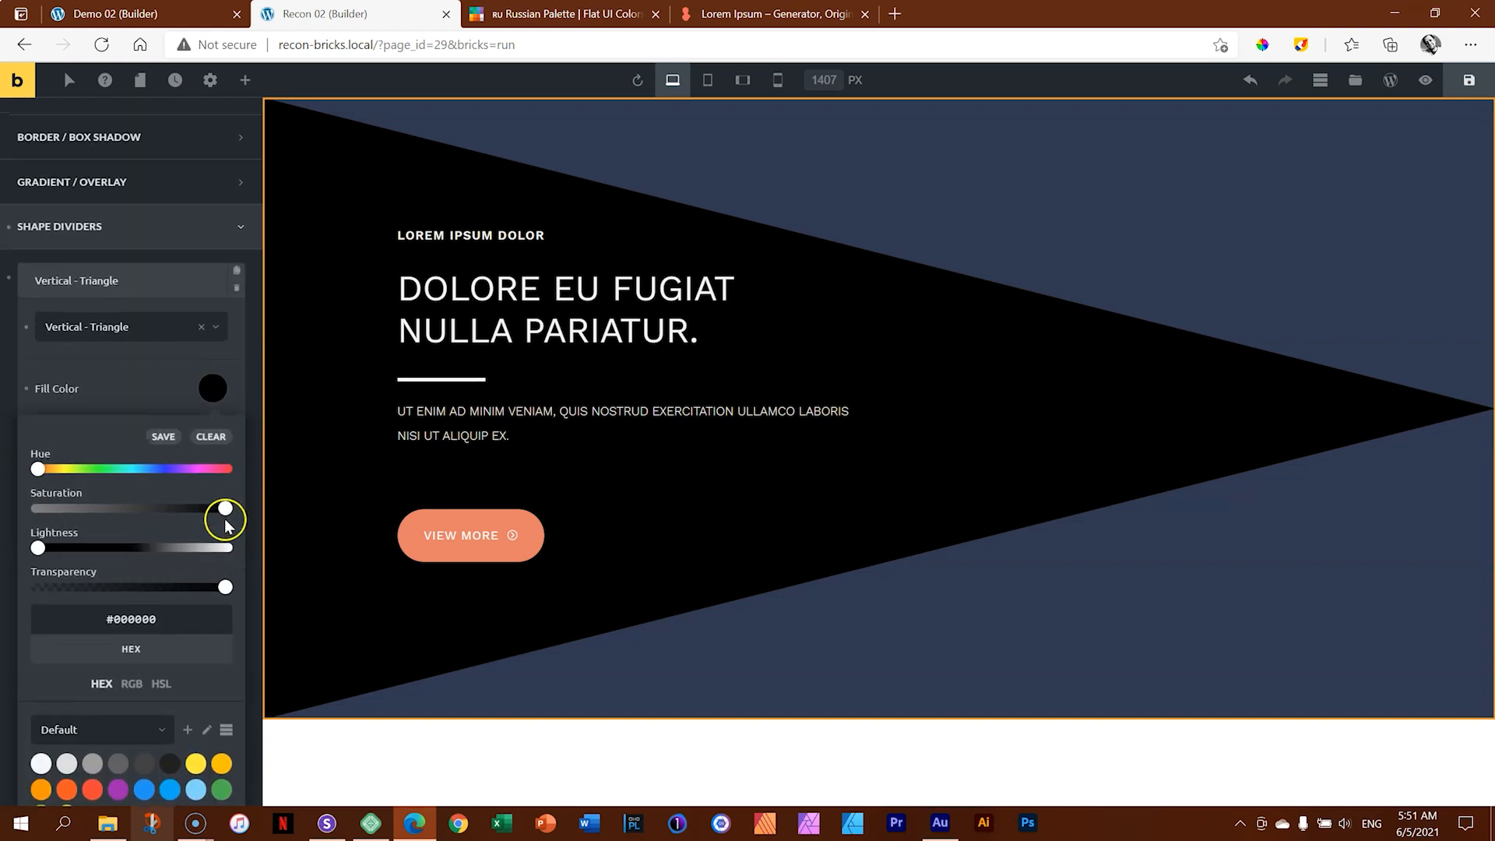
drag(226, 589, 76, 592)
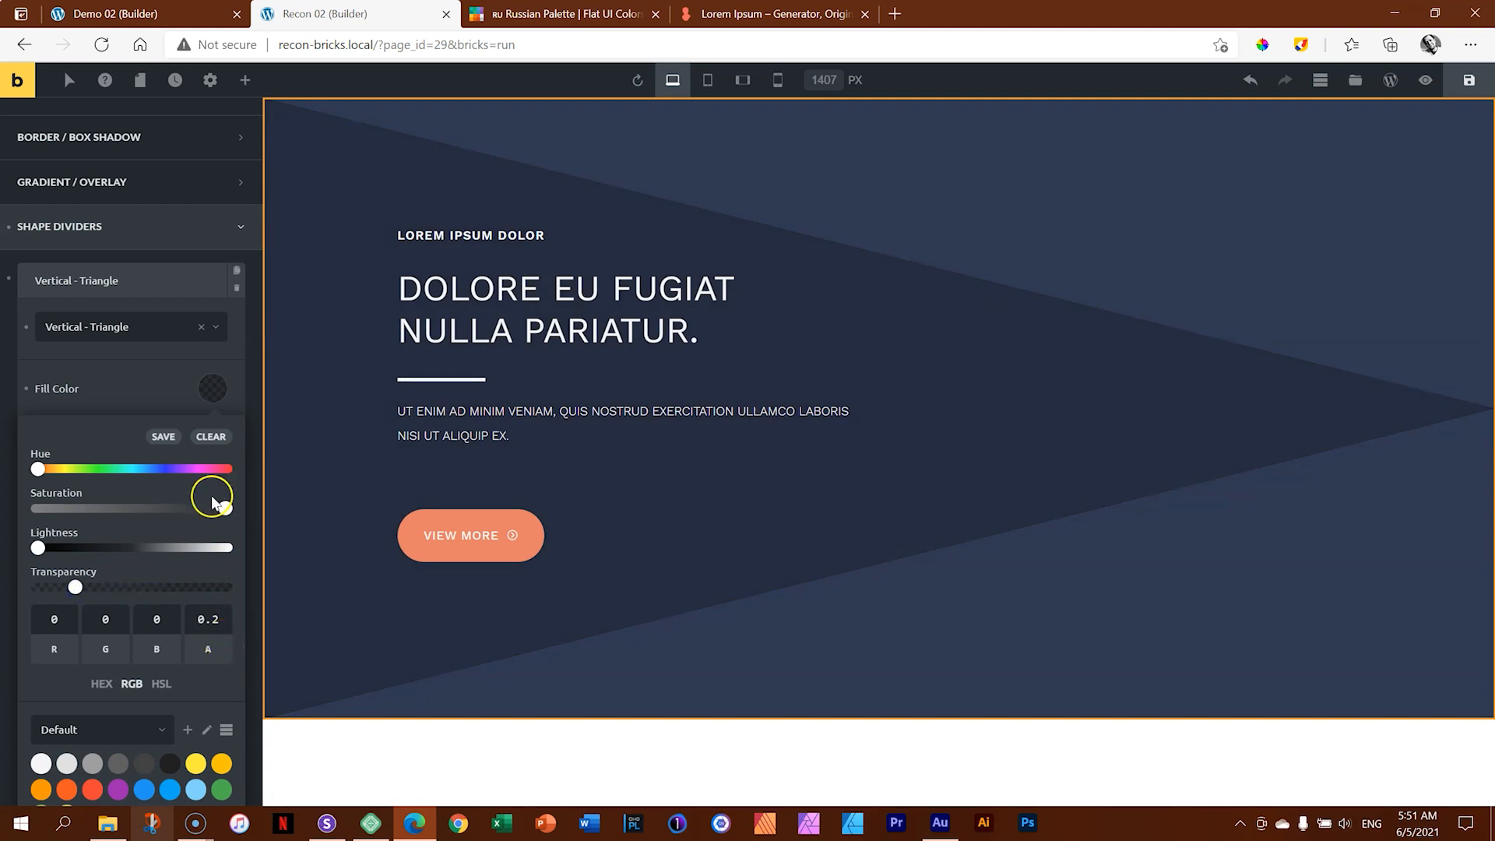
click(213, 389)
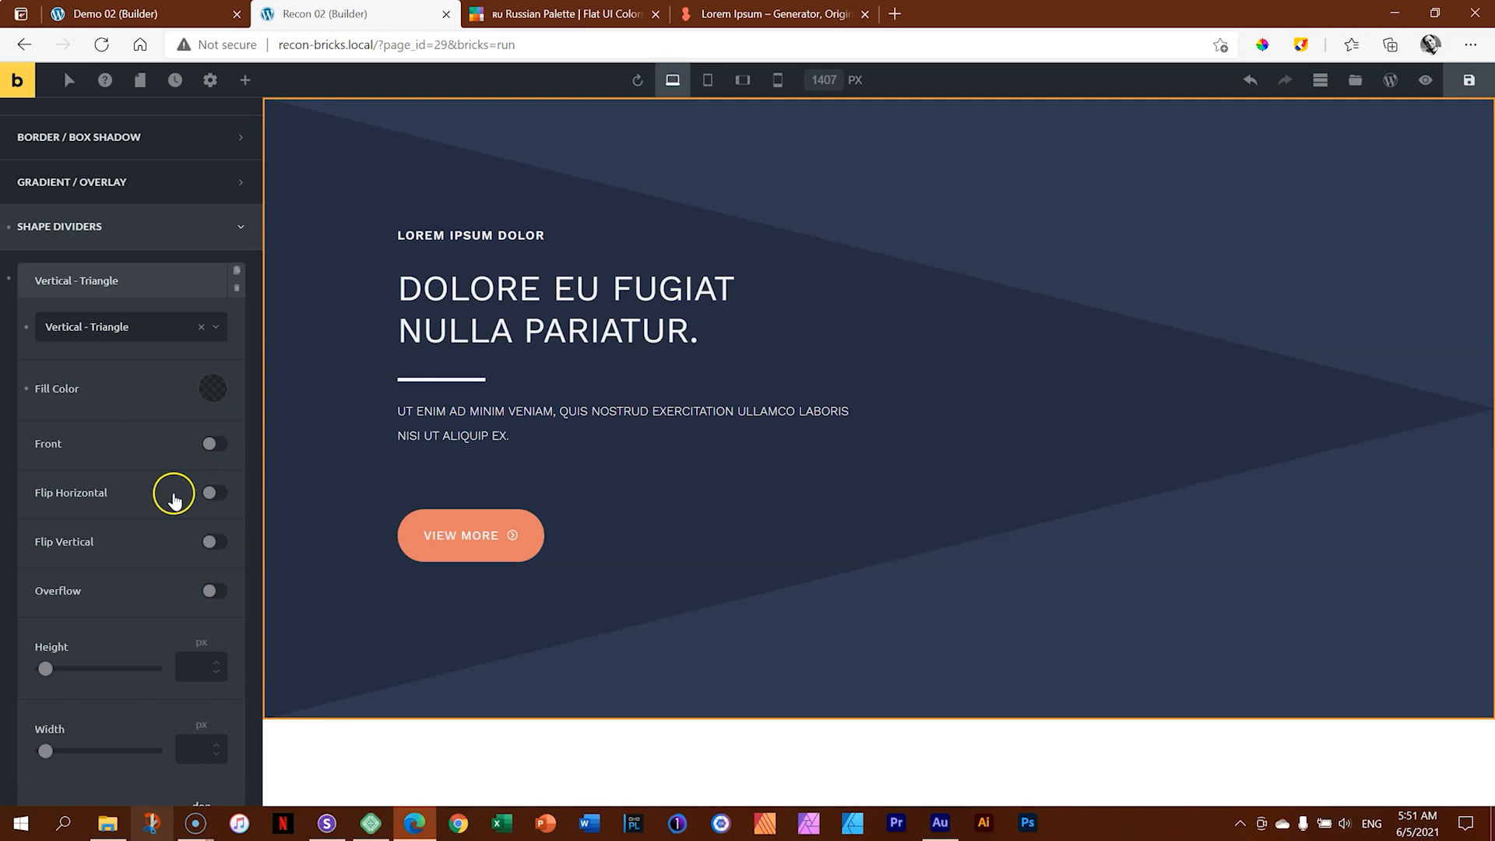
Step: Set the hero section's shape divider width to 300 px
scroll(168, 502, down, 5)
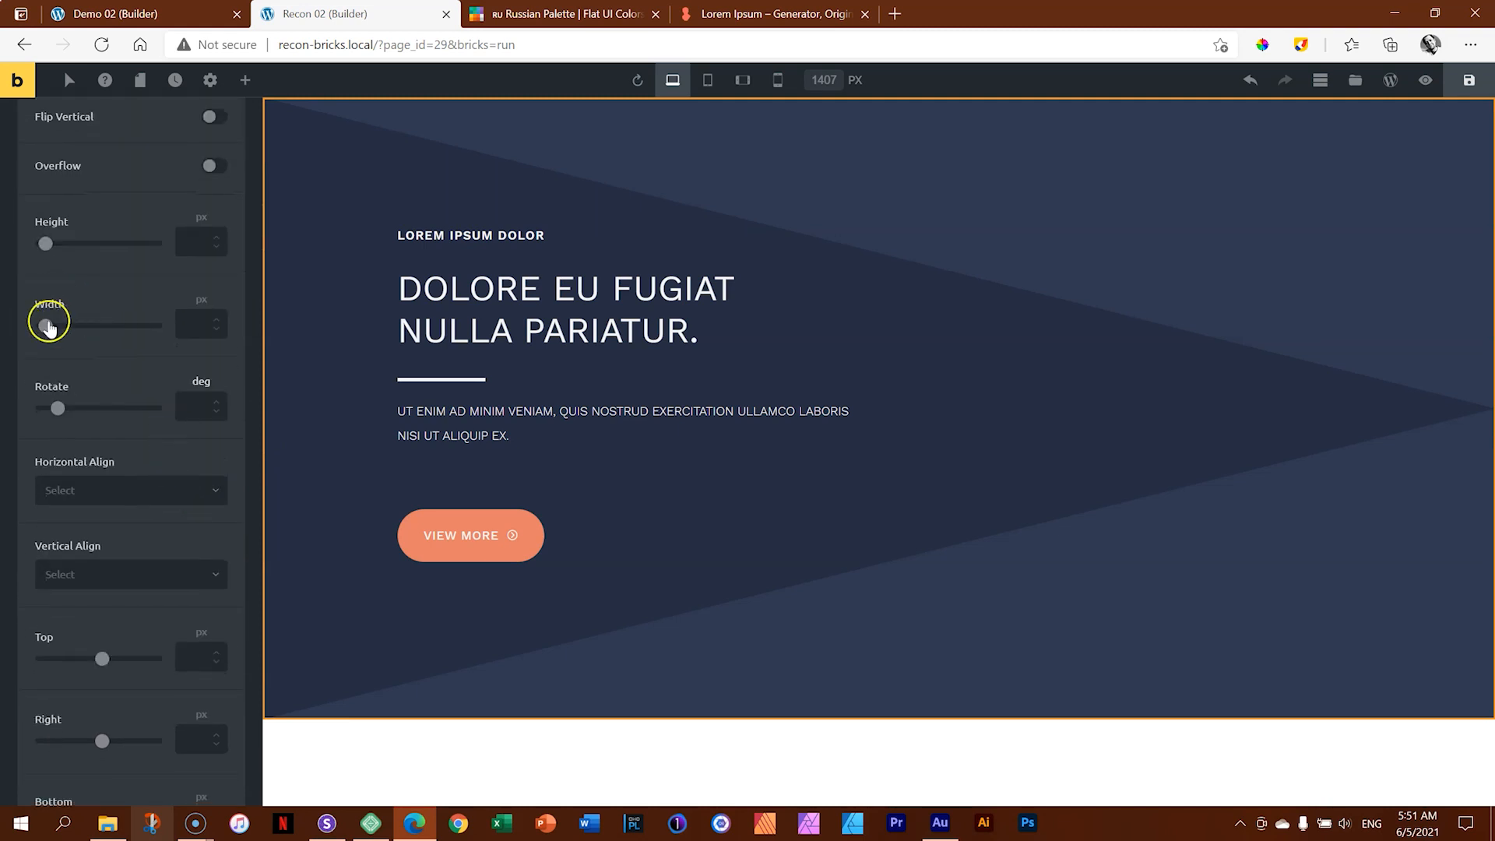
drag(48, 326, 64, 329)
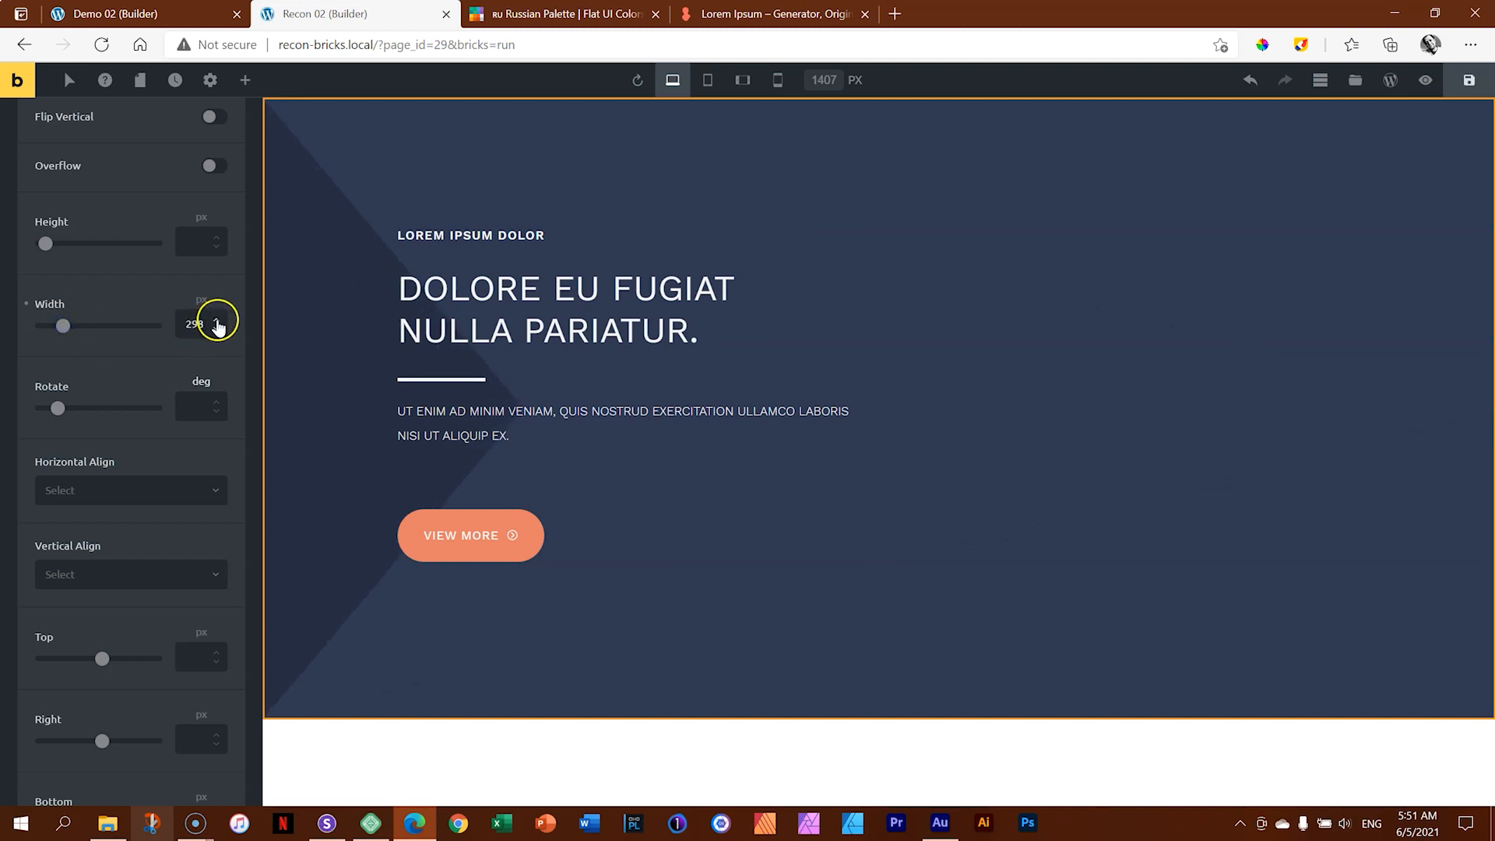
click(185, 365)
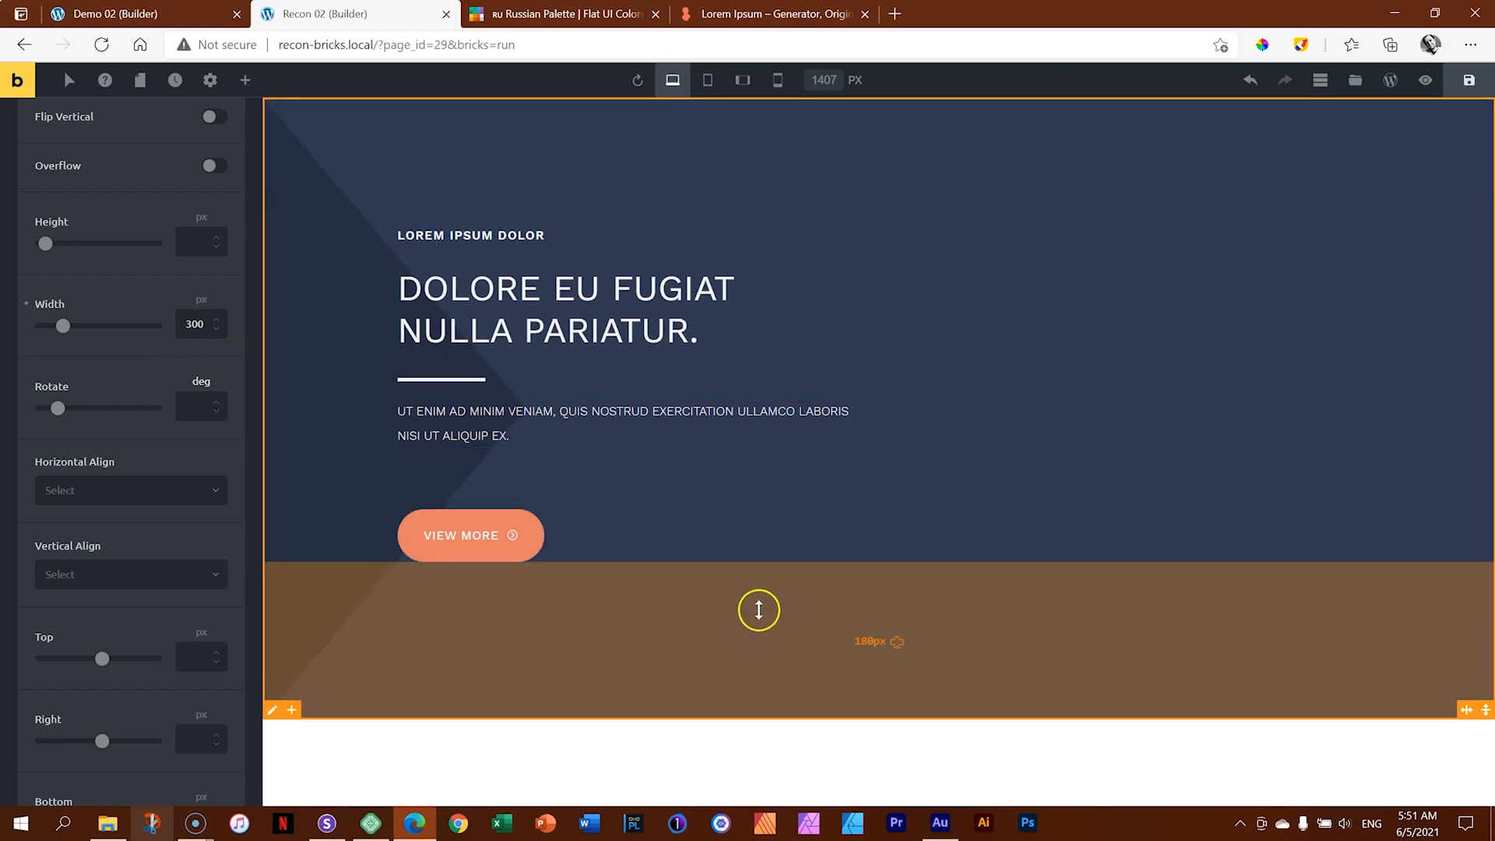
Step: Save the page and check the hero section on the live front end, then return to the builder
key(ctrl+s)
key(ctrl+shift+p)
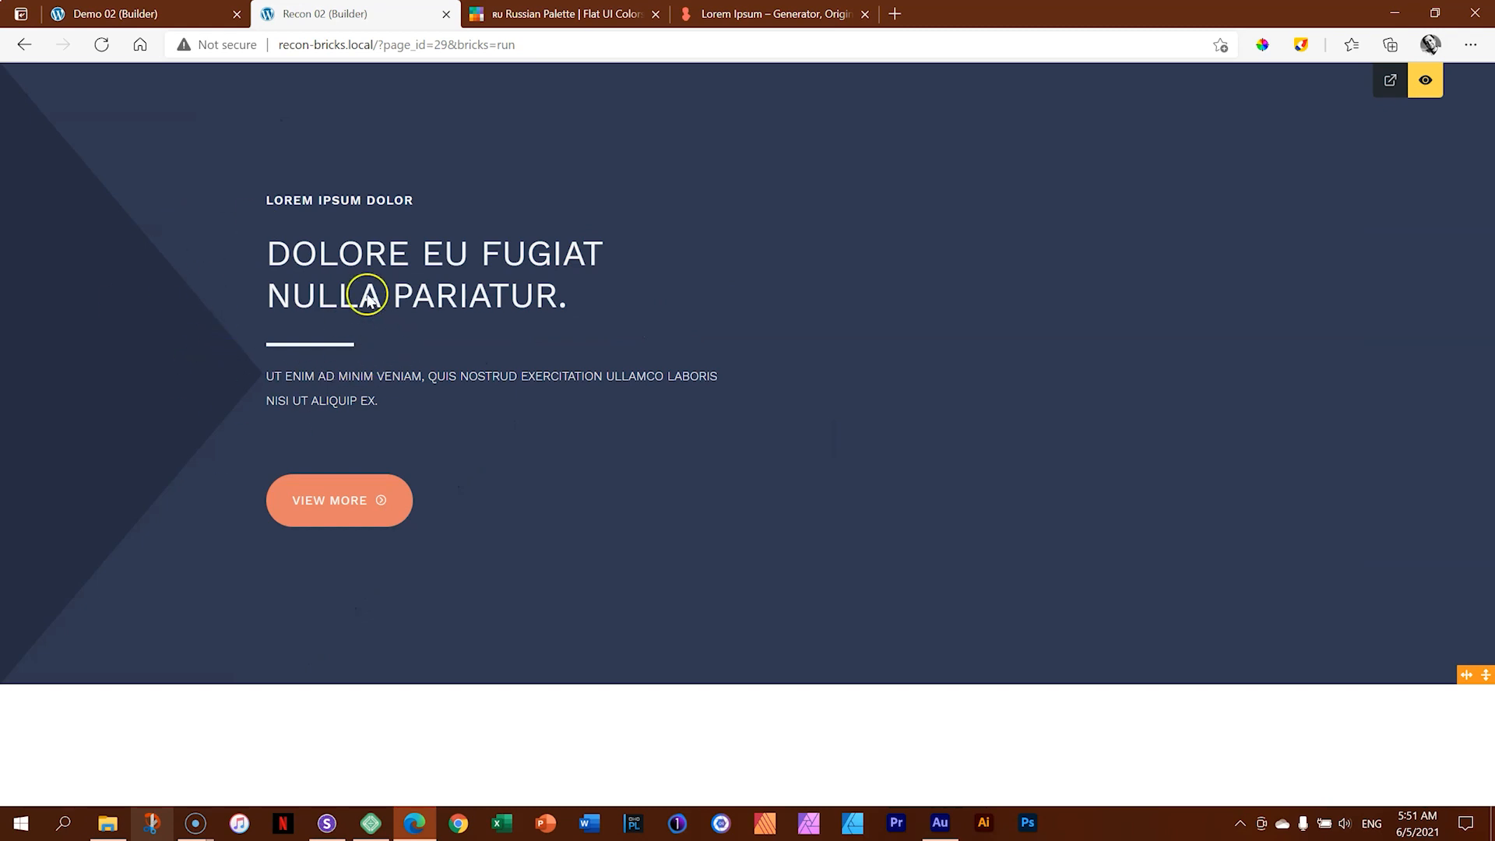
click(1380, 80)
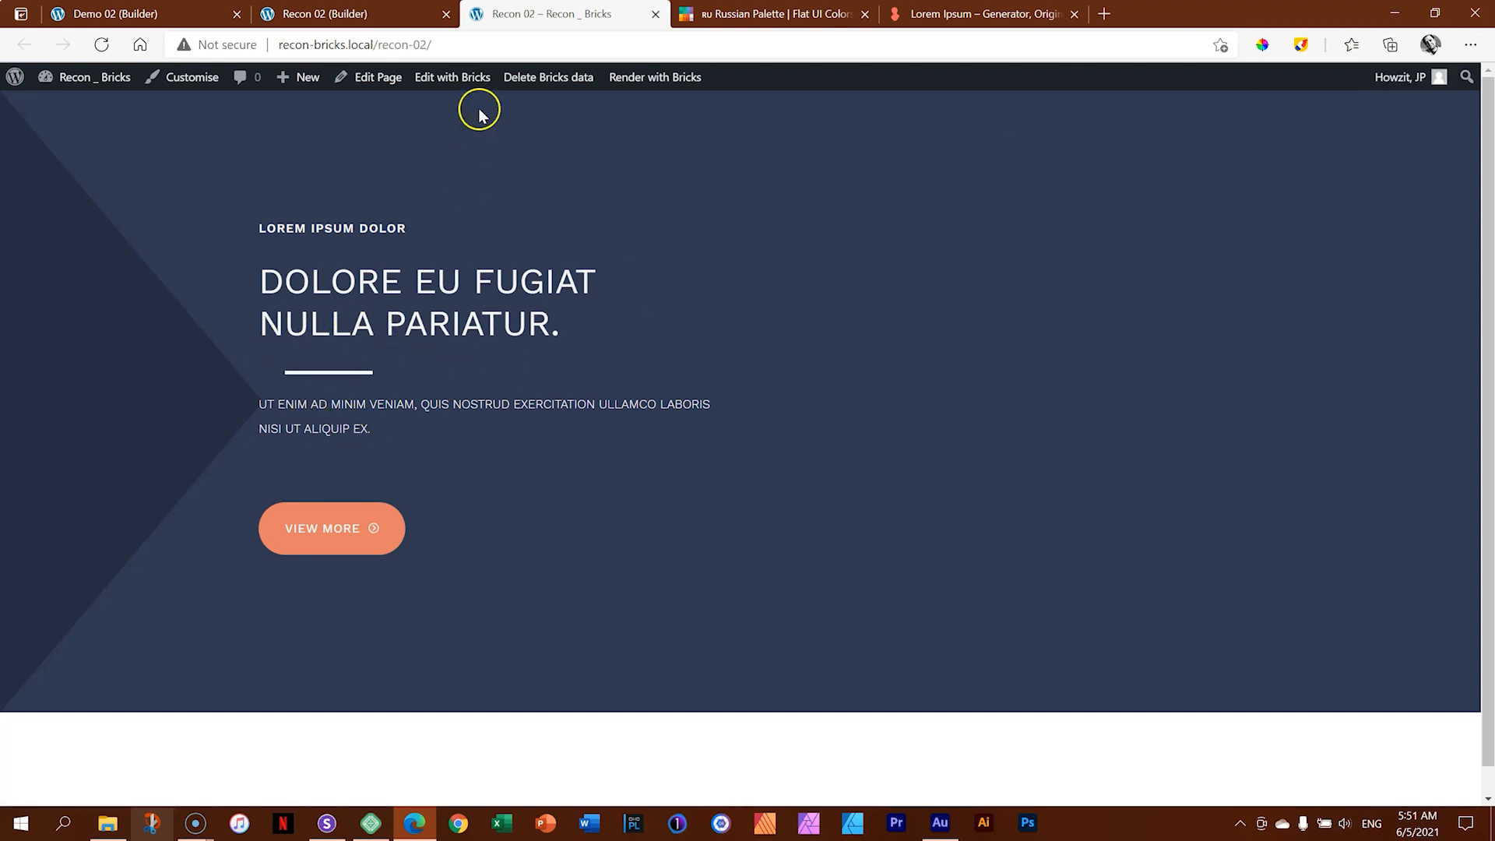
click(656, 14)
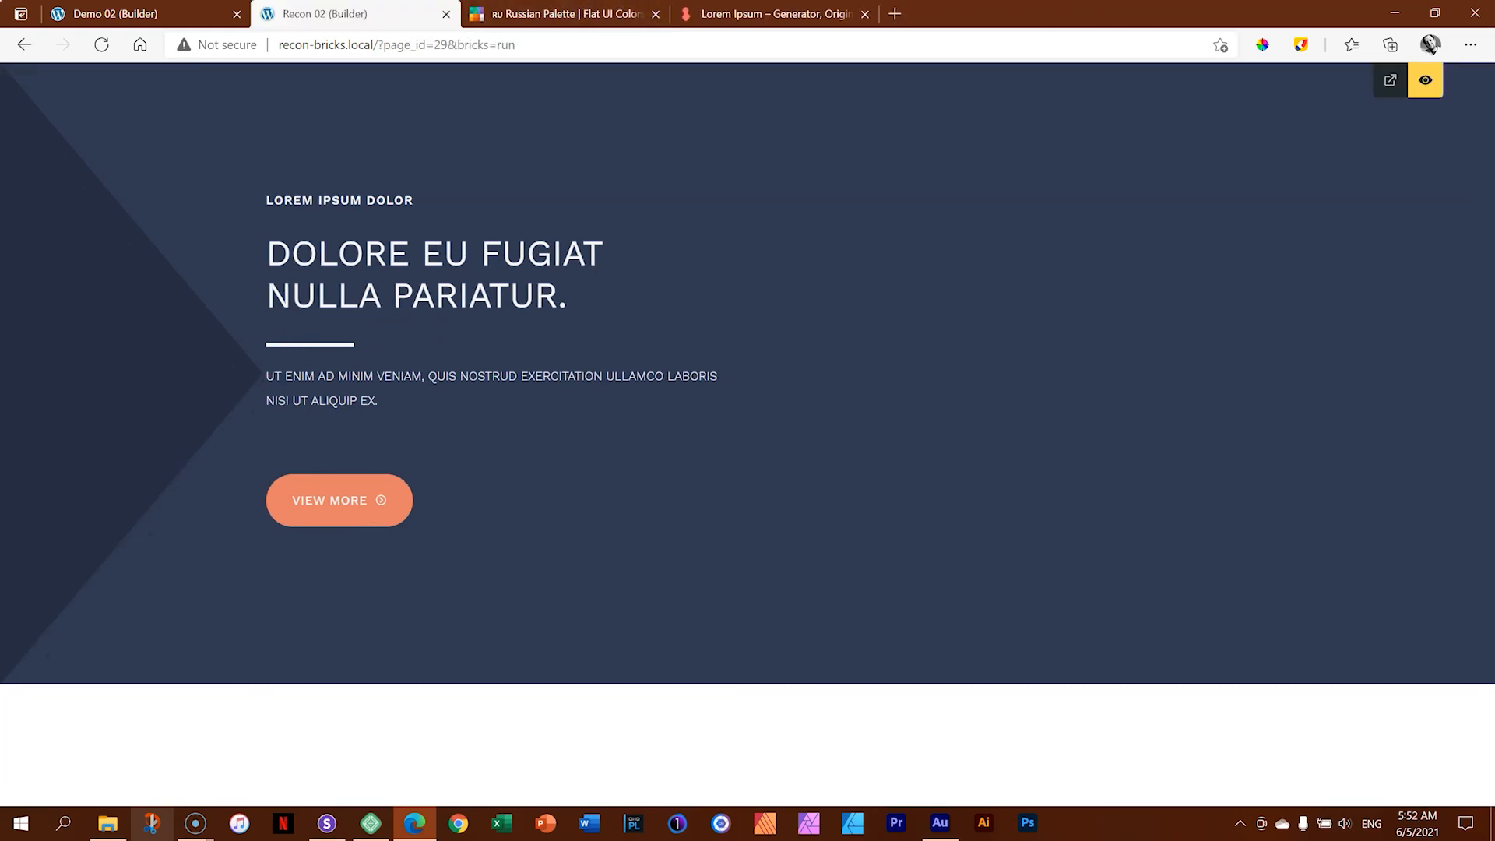
click(1420, 81)
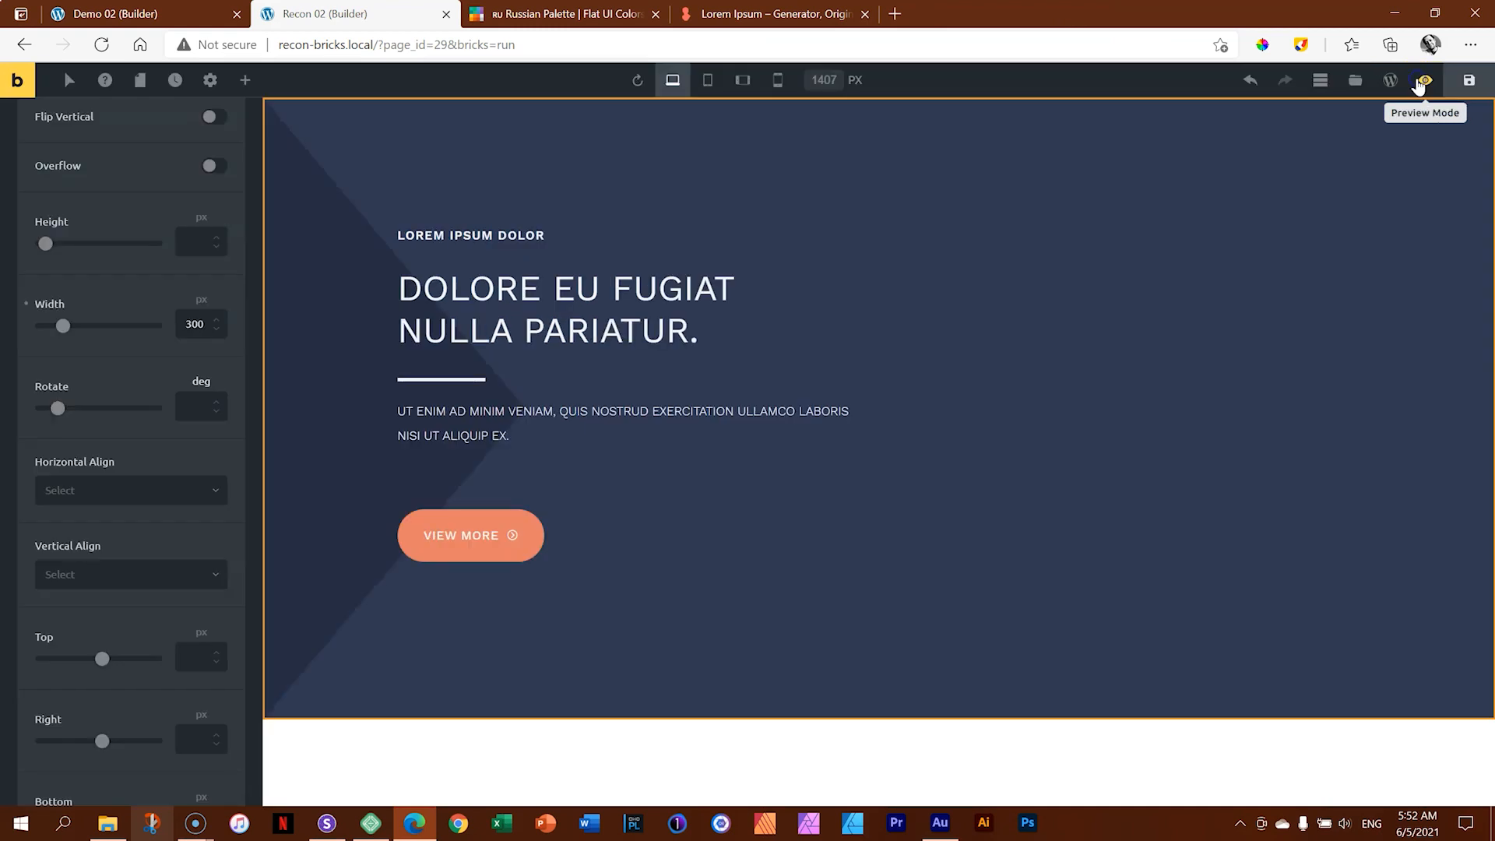
Step: Reload the canvas and add a new Divider element between the paragraph text and the View More button
click(466, 381)
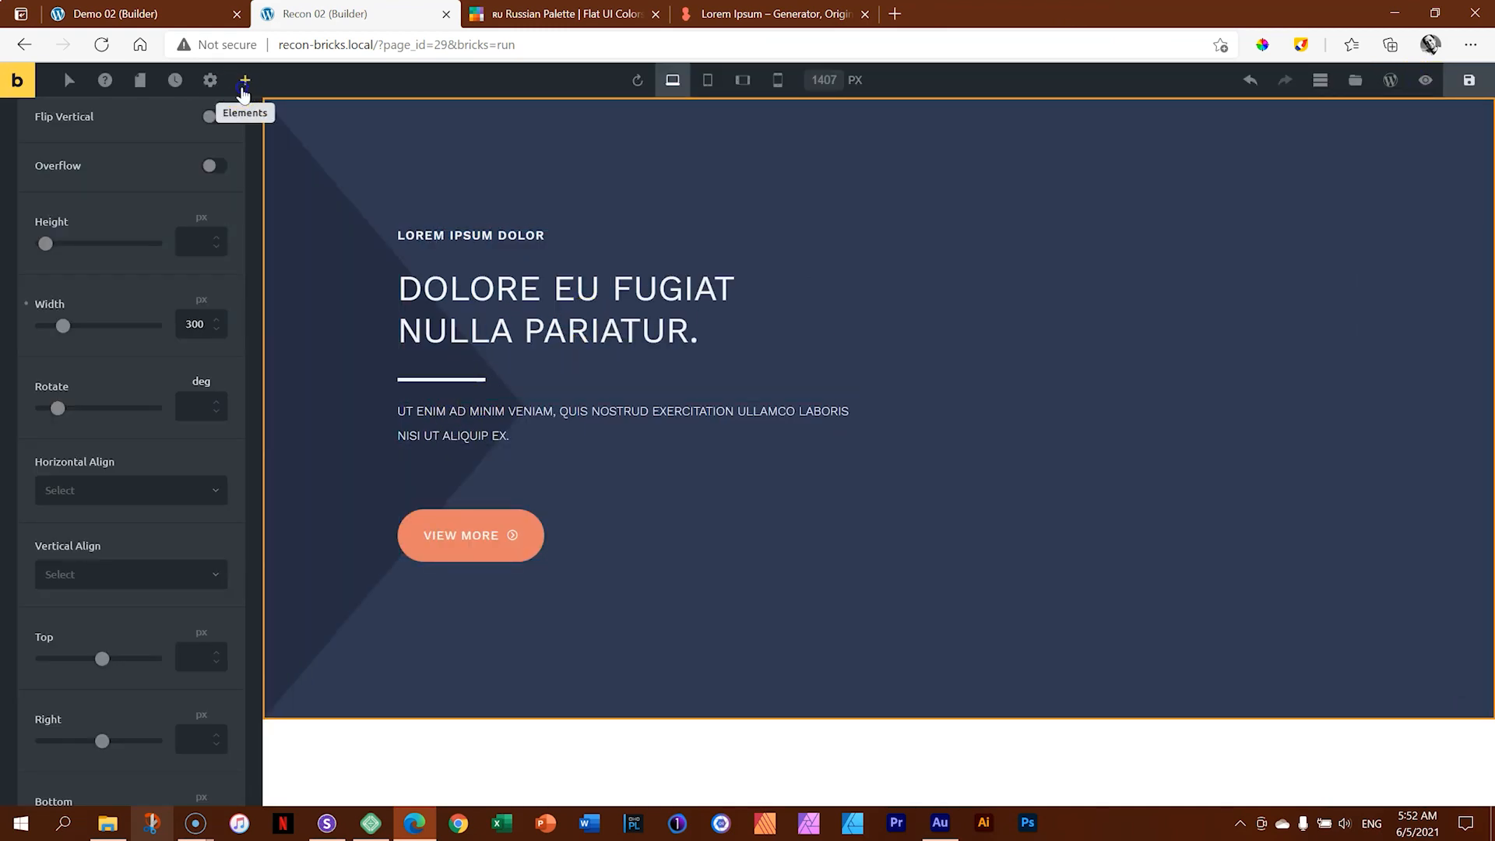
click(244, 79)
drag(97, 615, 627, 91)
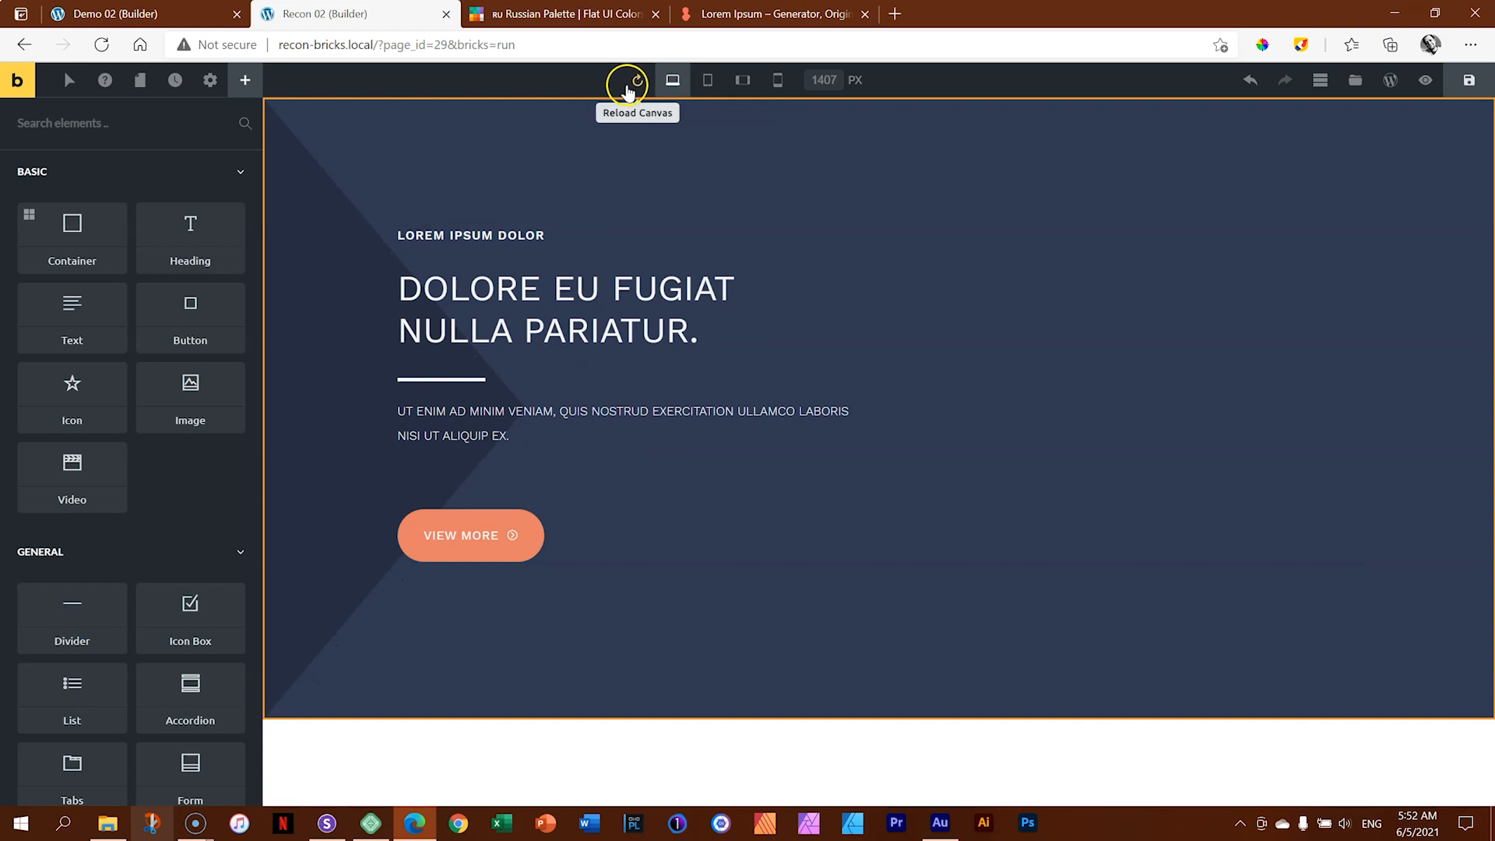
click(639, 85)
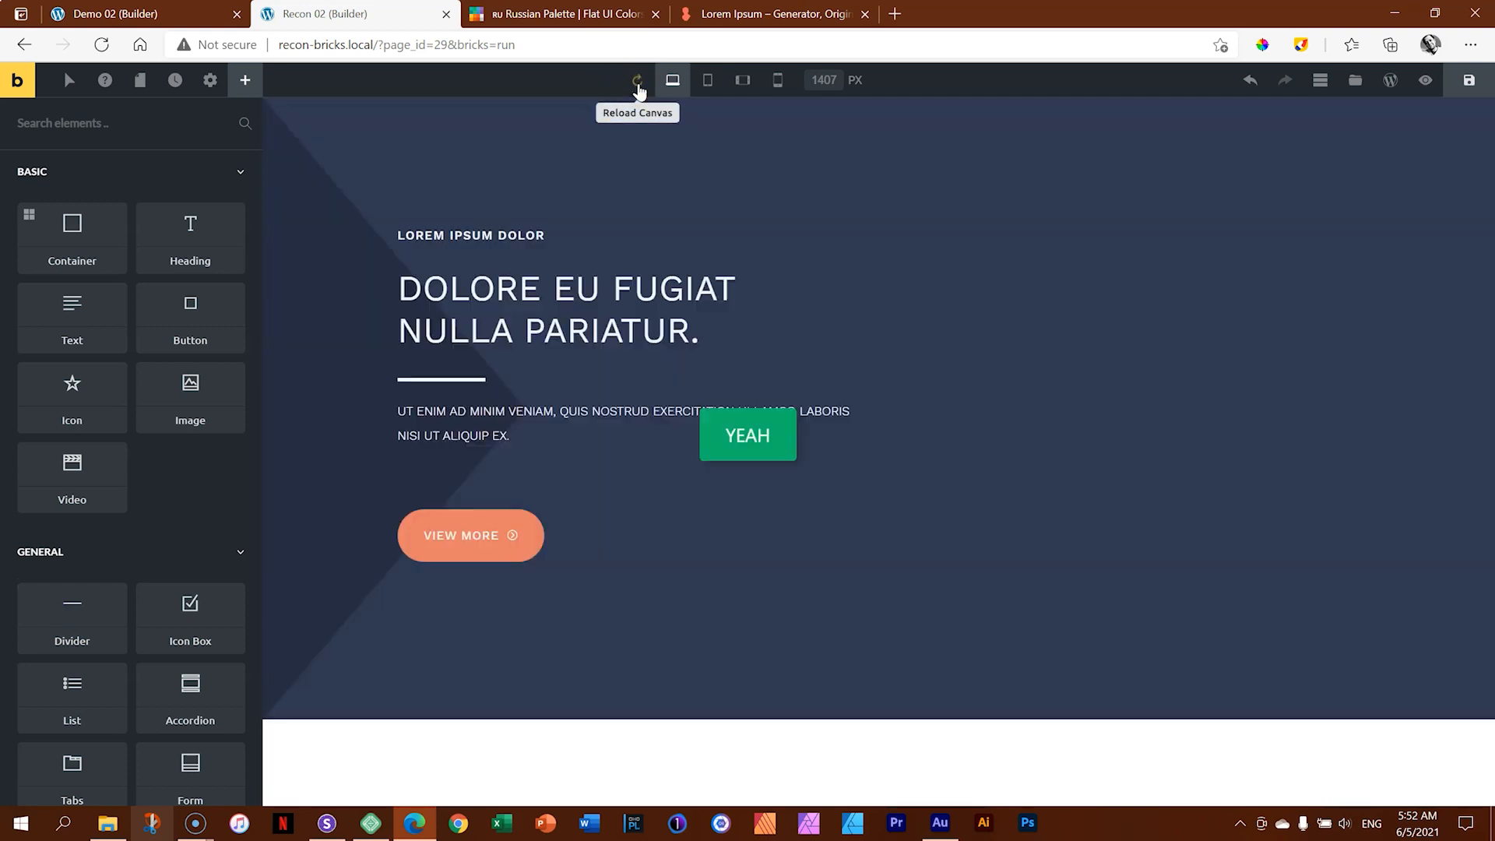
drag(118, 606, 489, 459)
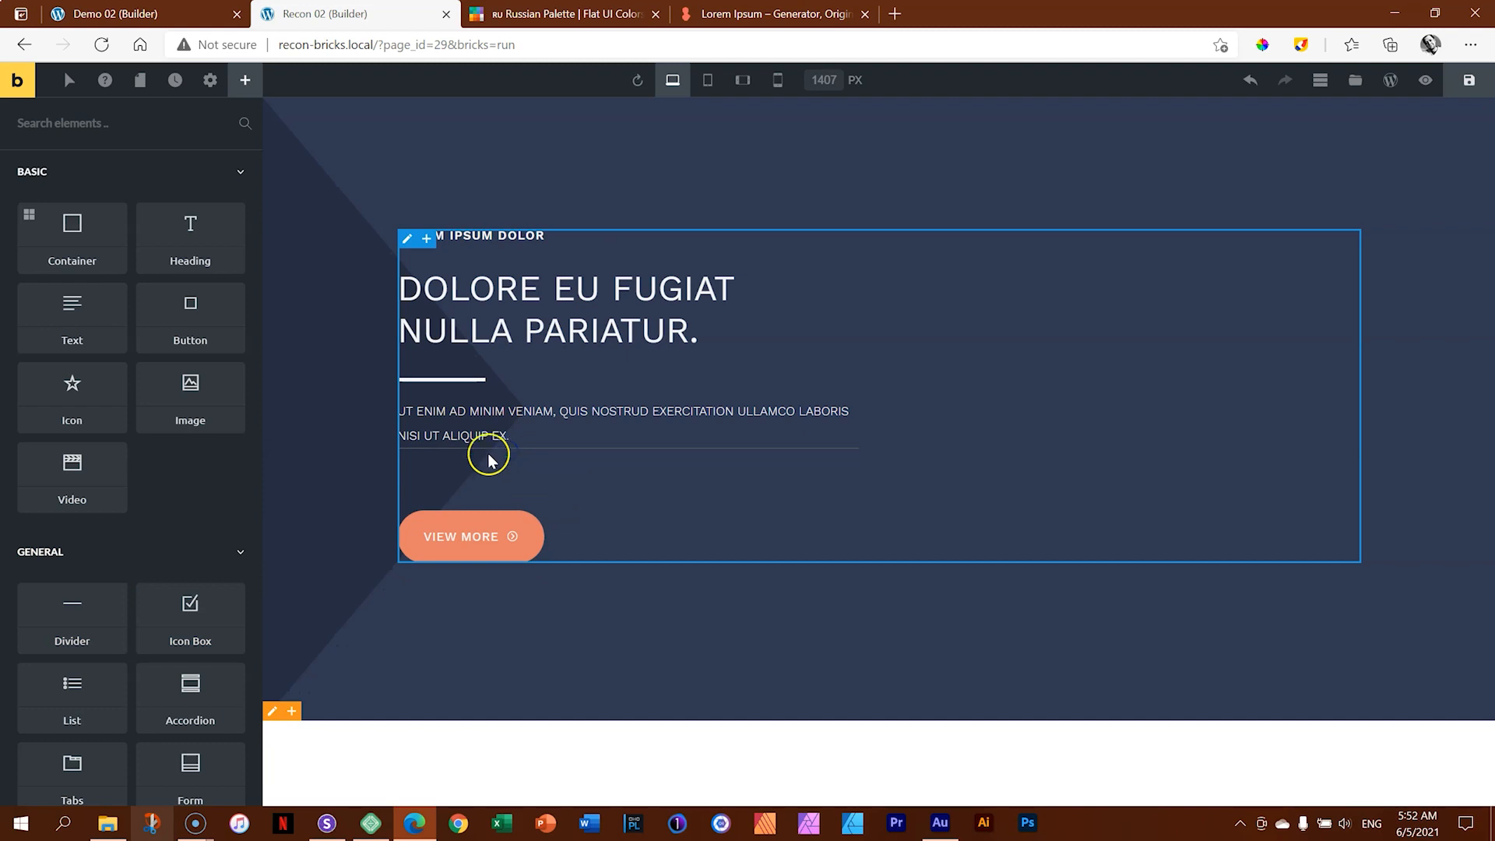
Step: Select the new divider below the paragraph text and set its height to 4 px and width to 100 px
click(849, 443)
click(74, 188)
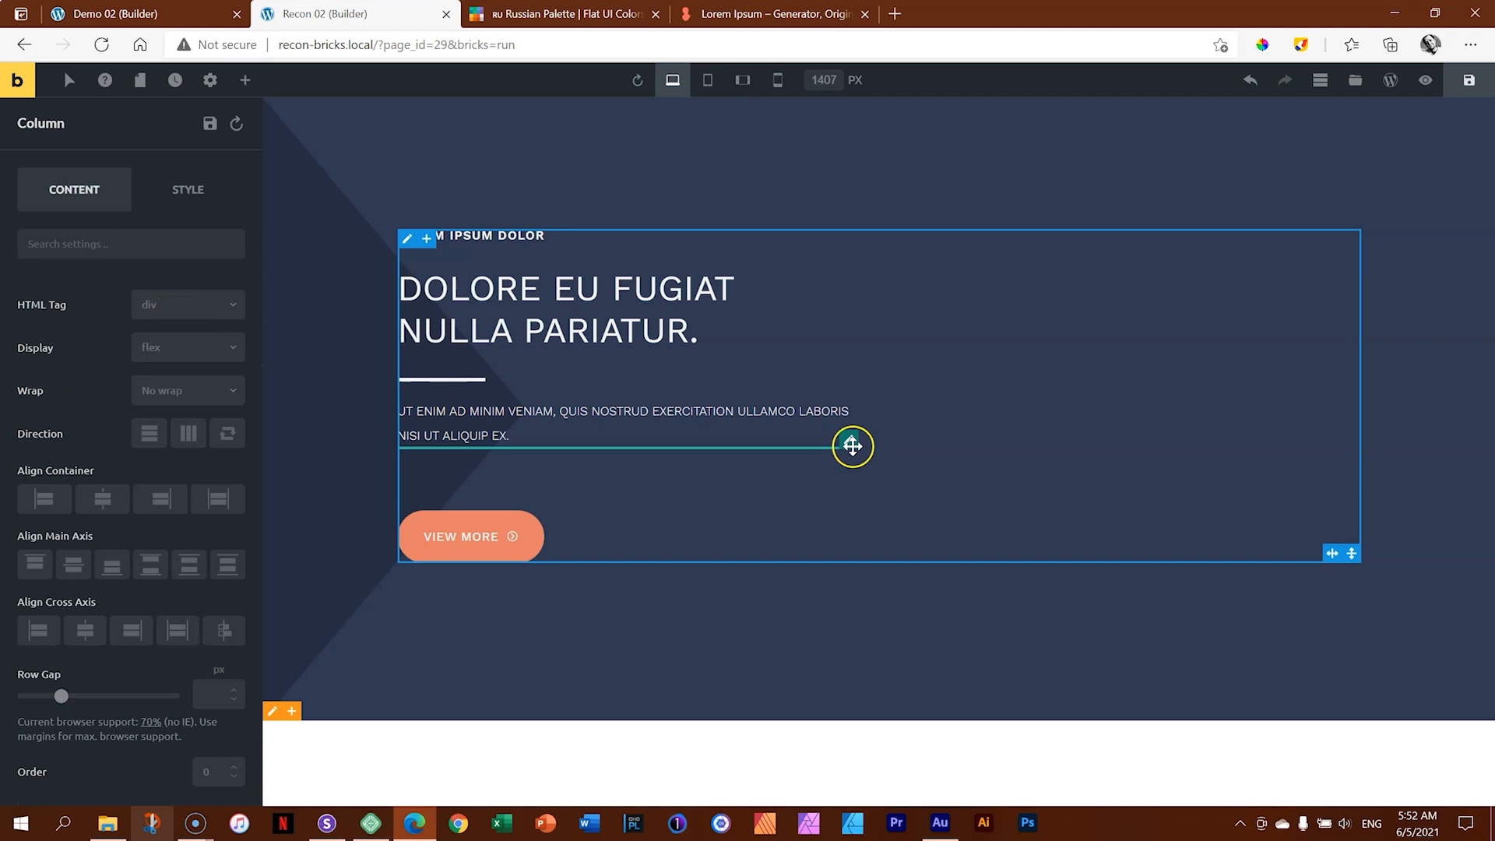
click(1320, 79)
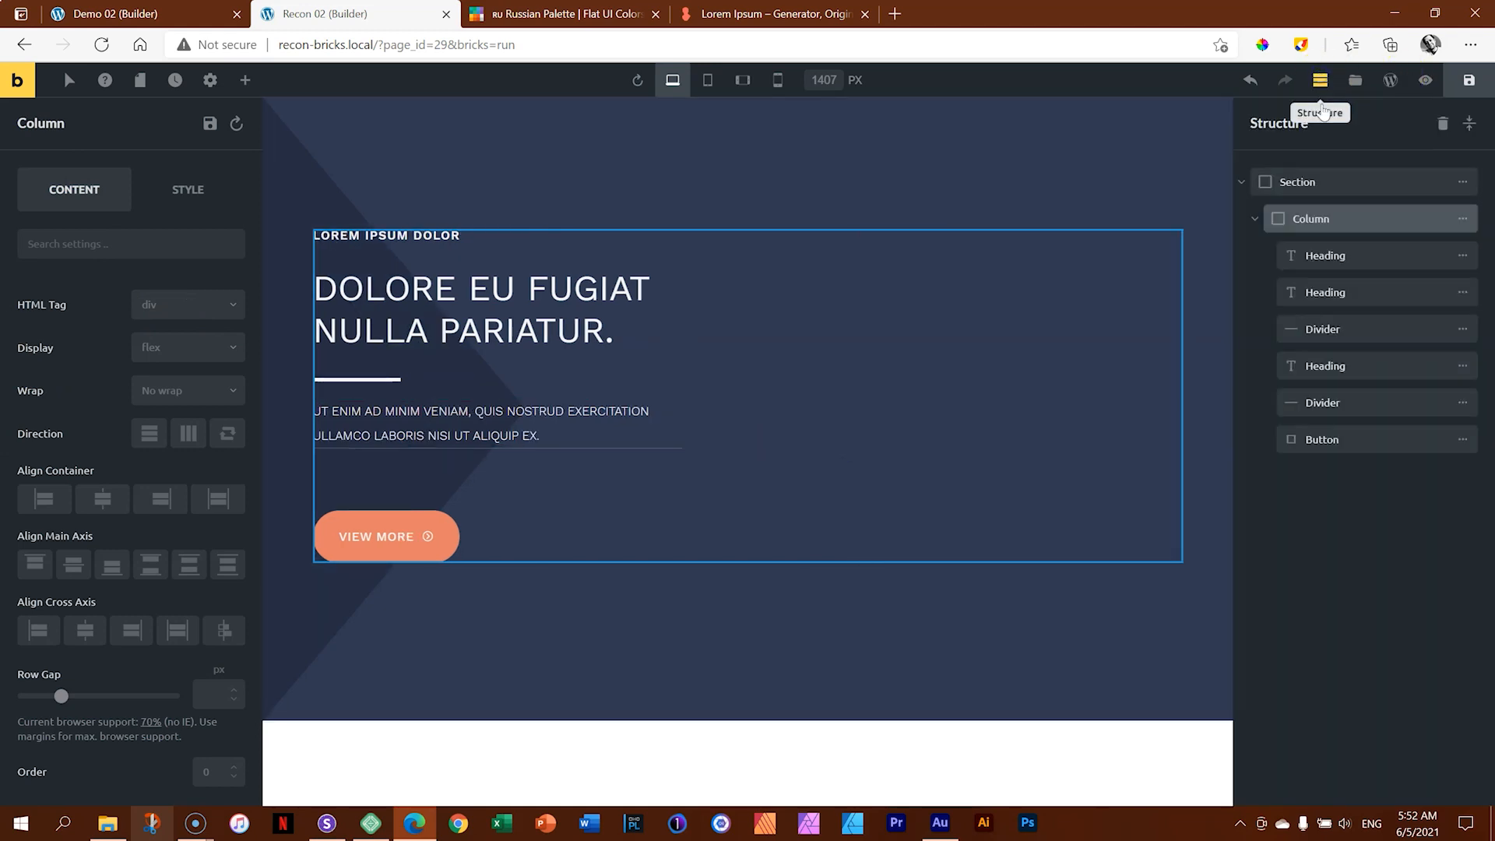
click(1289, 404)
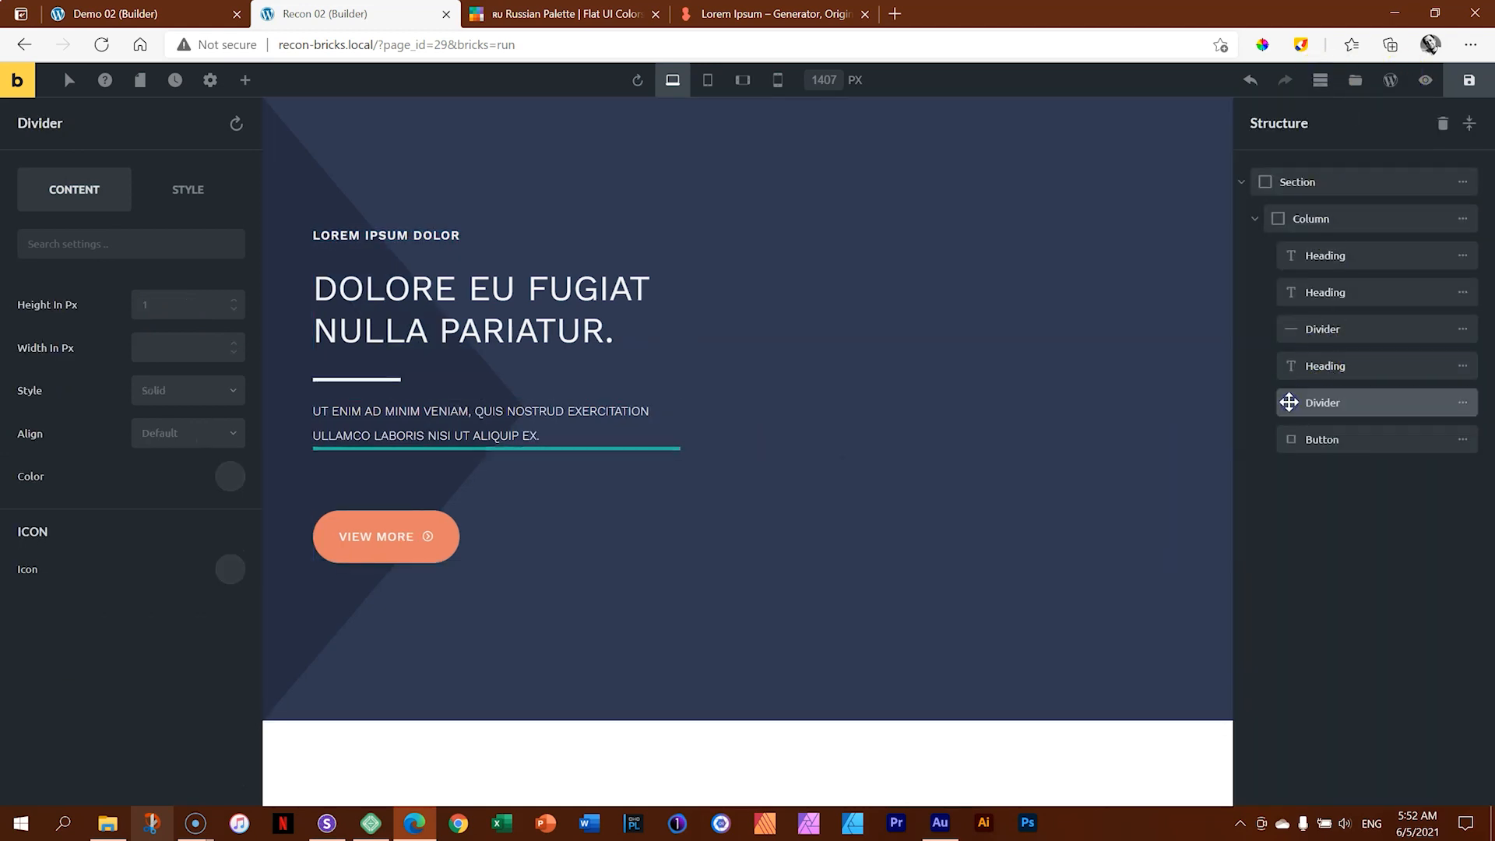
click(234, 300)
click(234, 301)
click(235, 300)
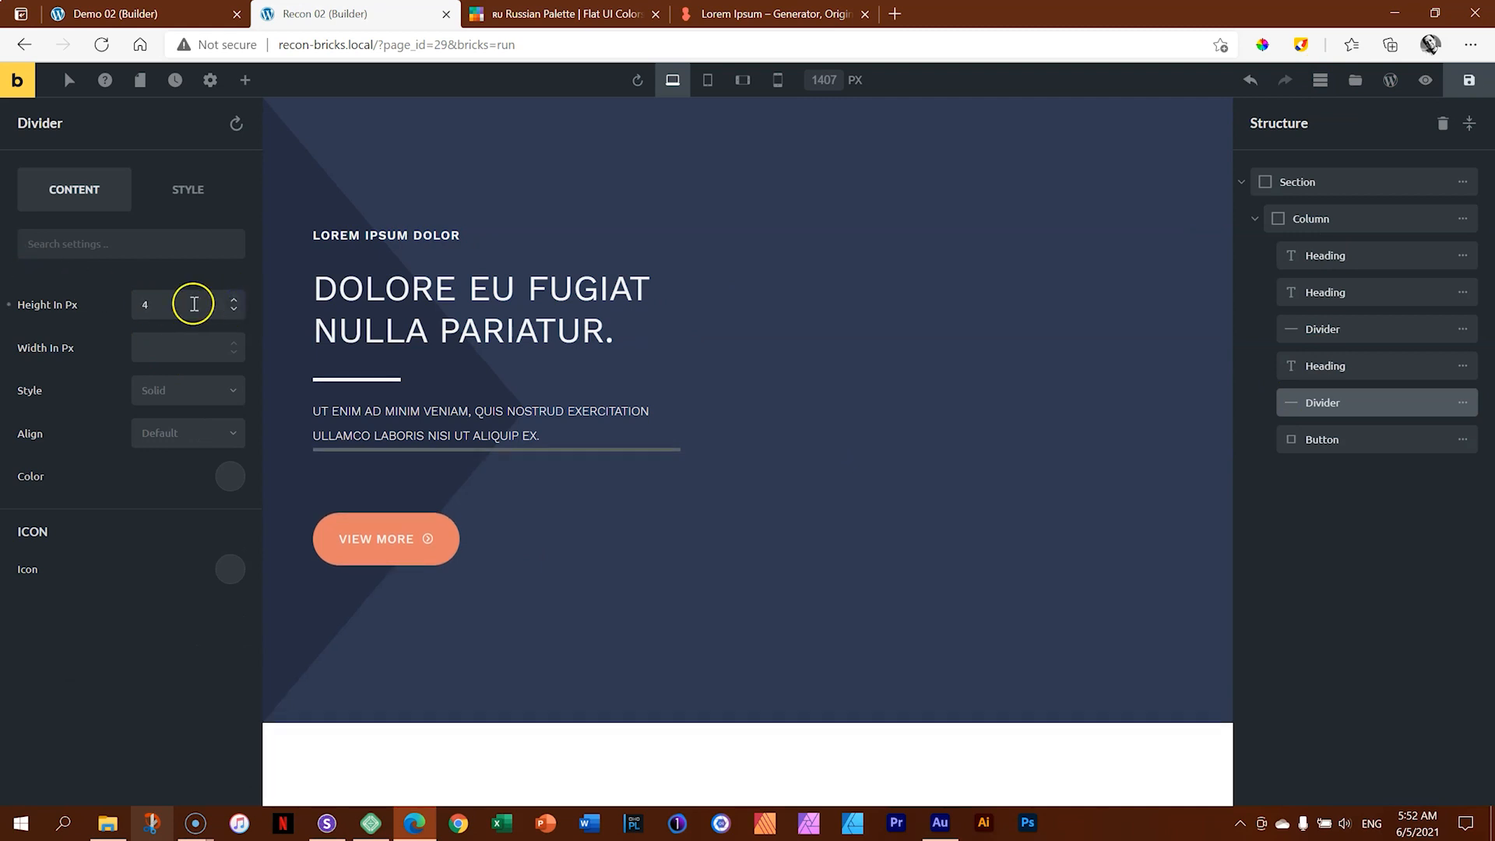
click(167, 343)
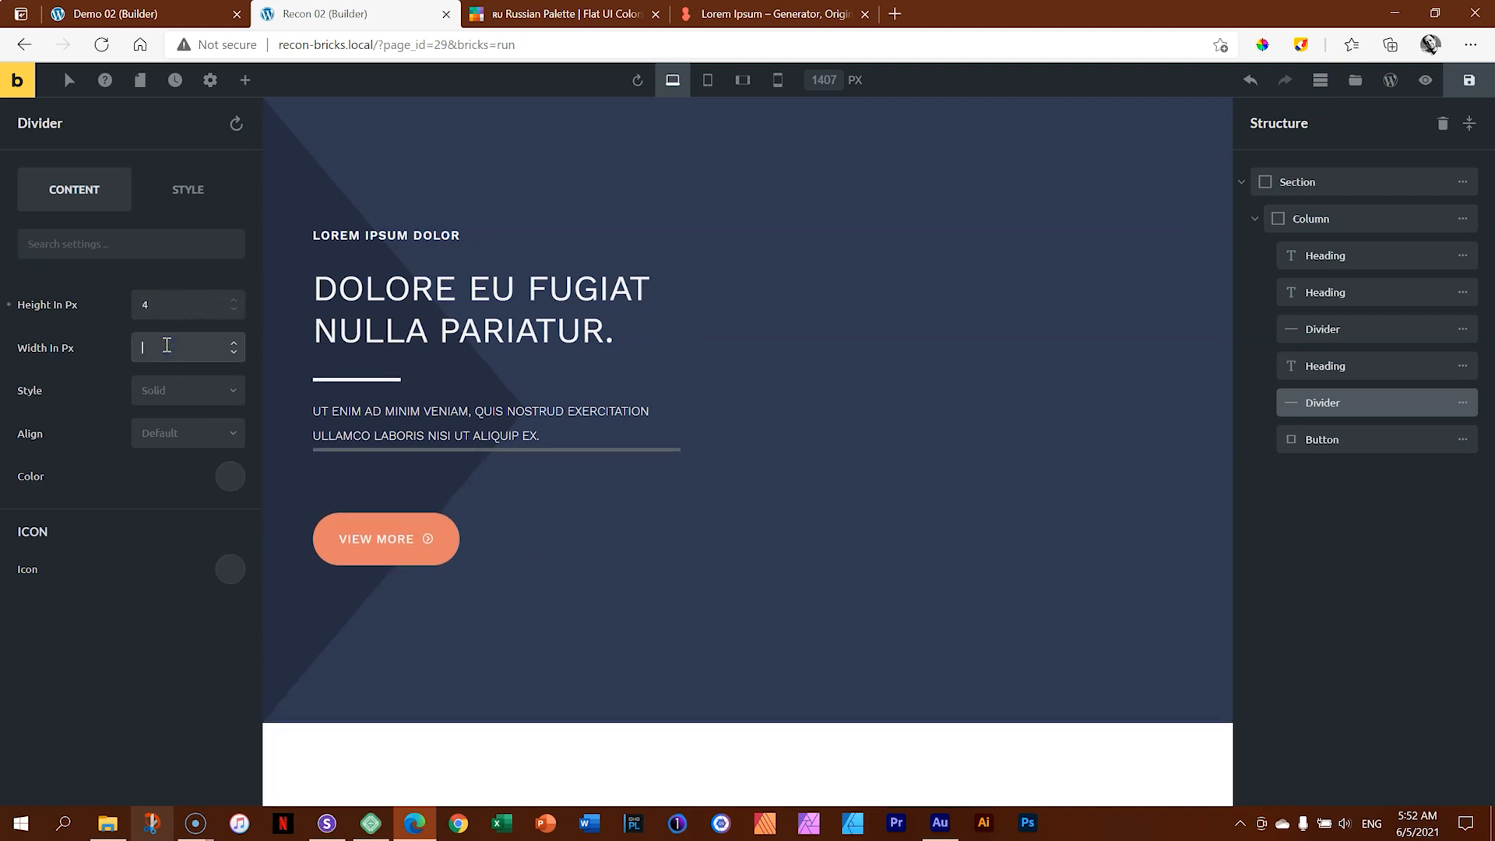
text(100)
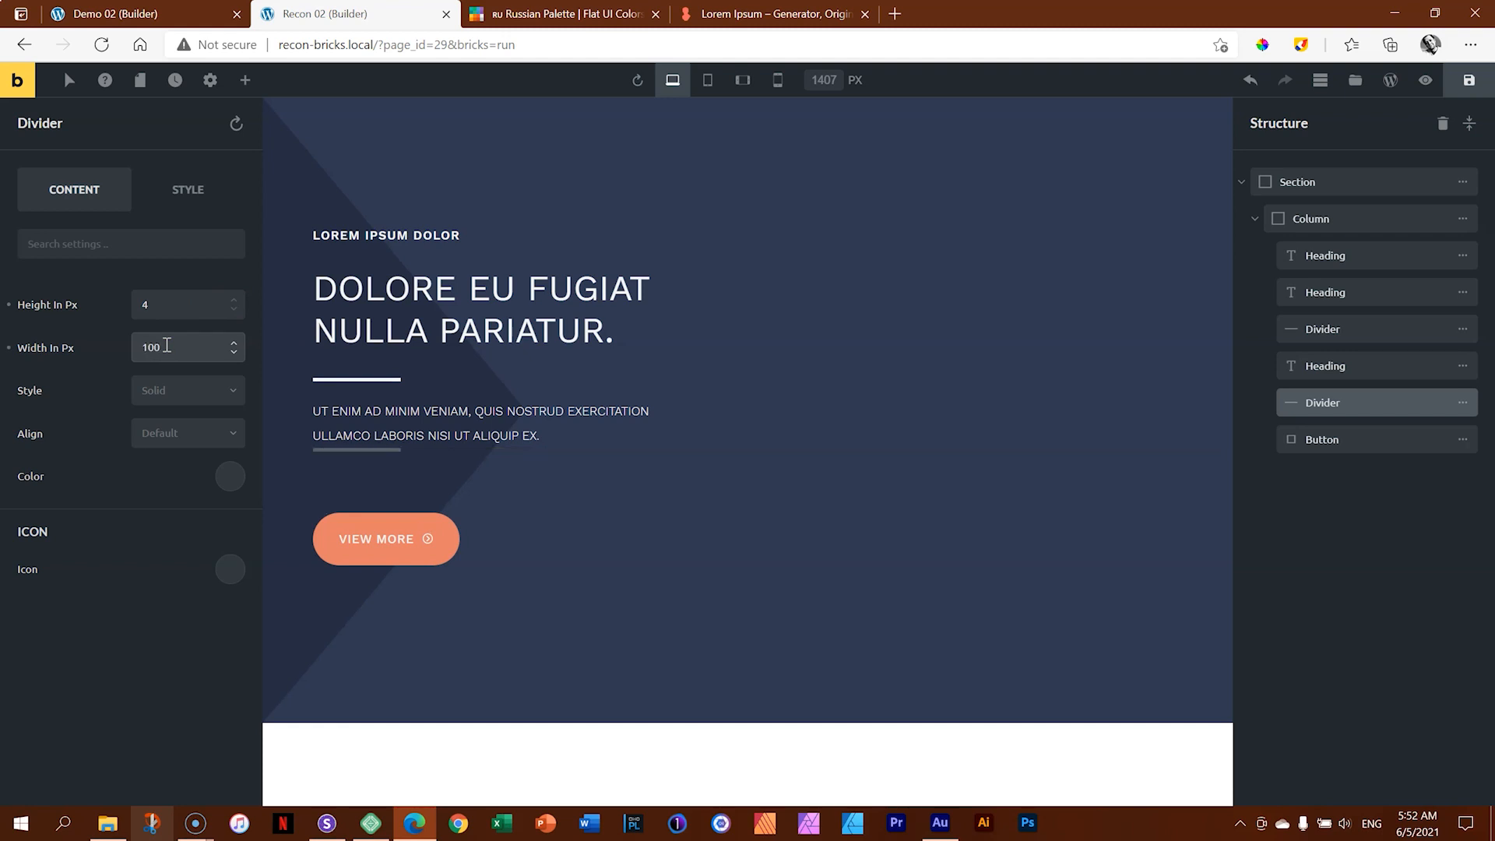
Step: Set the color of the divider below the paragraph text to #f5f5f5
click(227, 480)
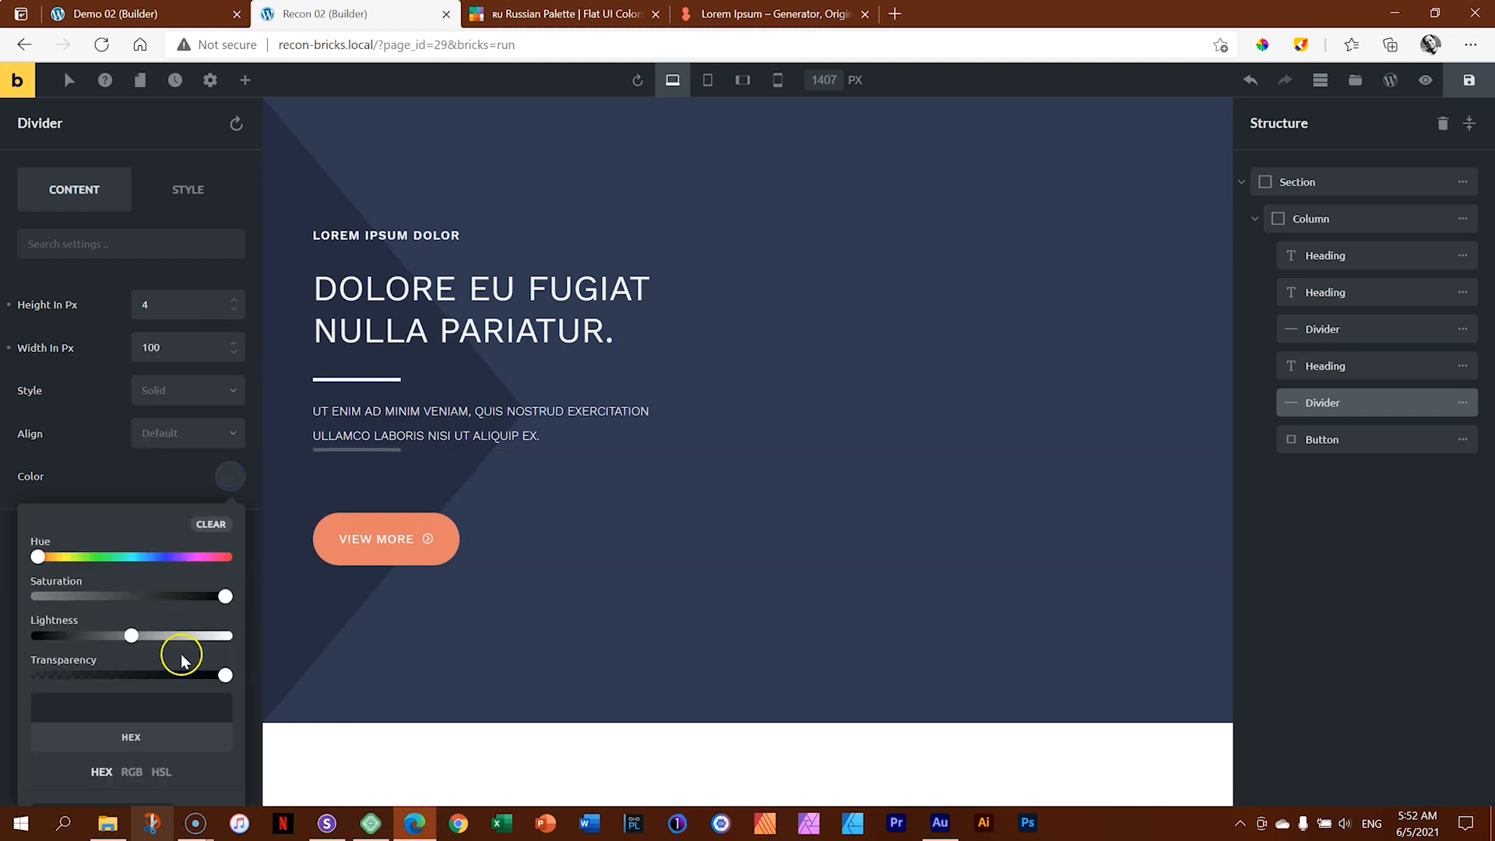
scroll(21, 728, down, 2)
click(32, 725)
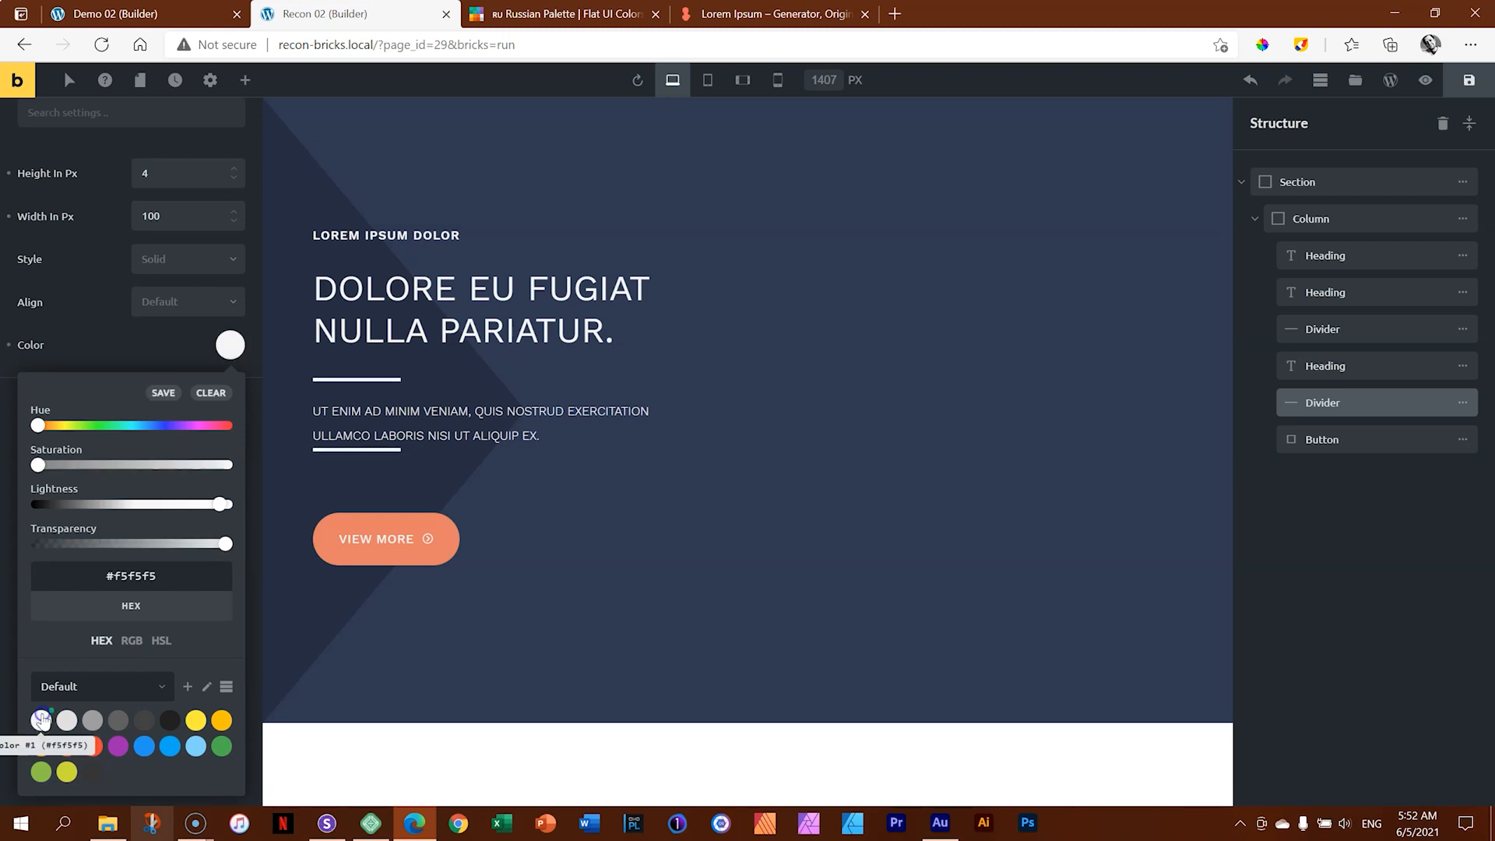
click(229, 344)
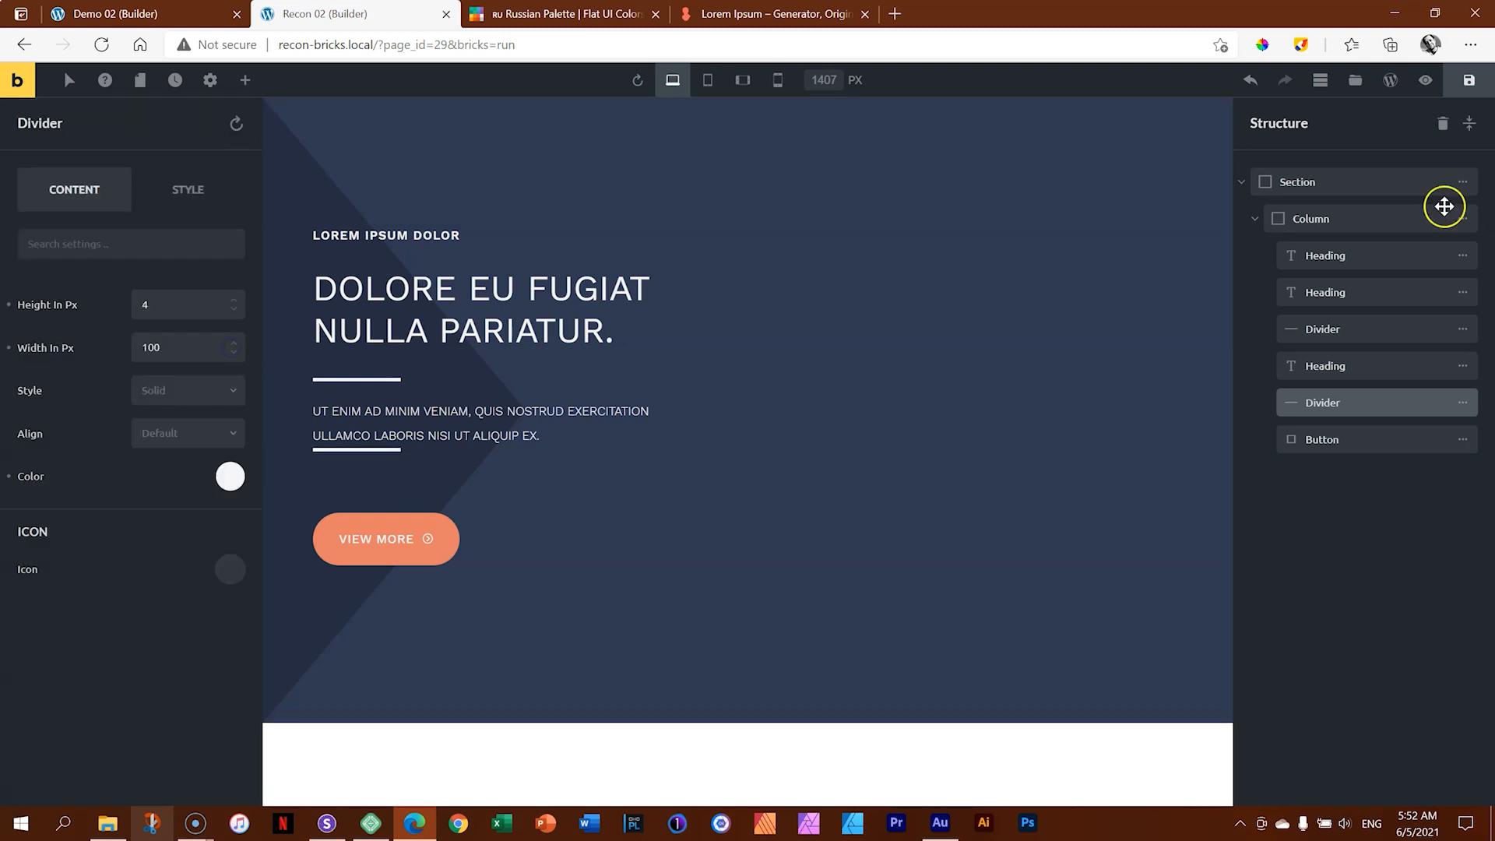
Step: Save the page and compare both dividers' alignment on the live front end
click(1467, 85)
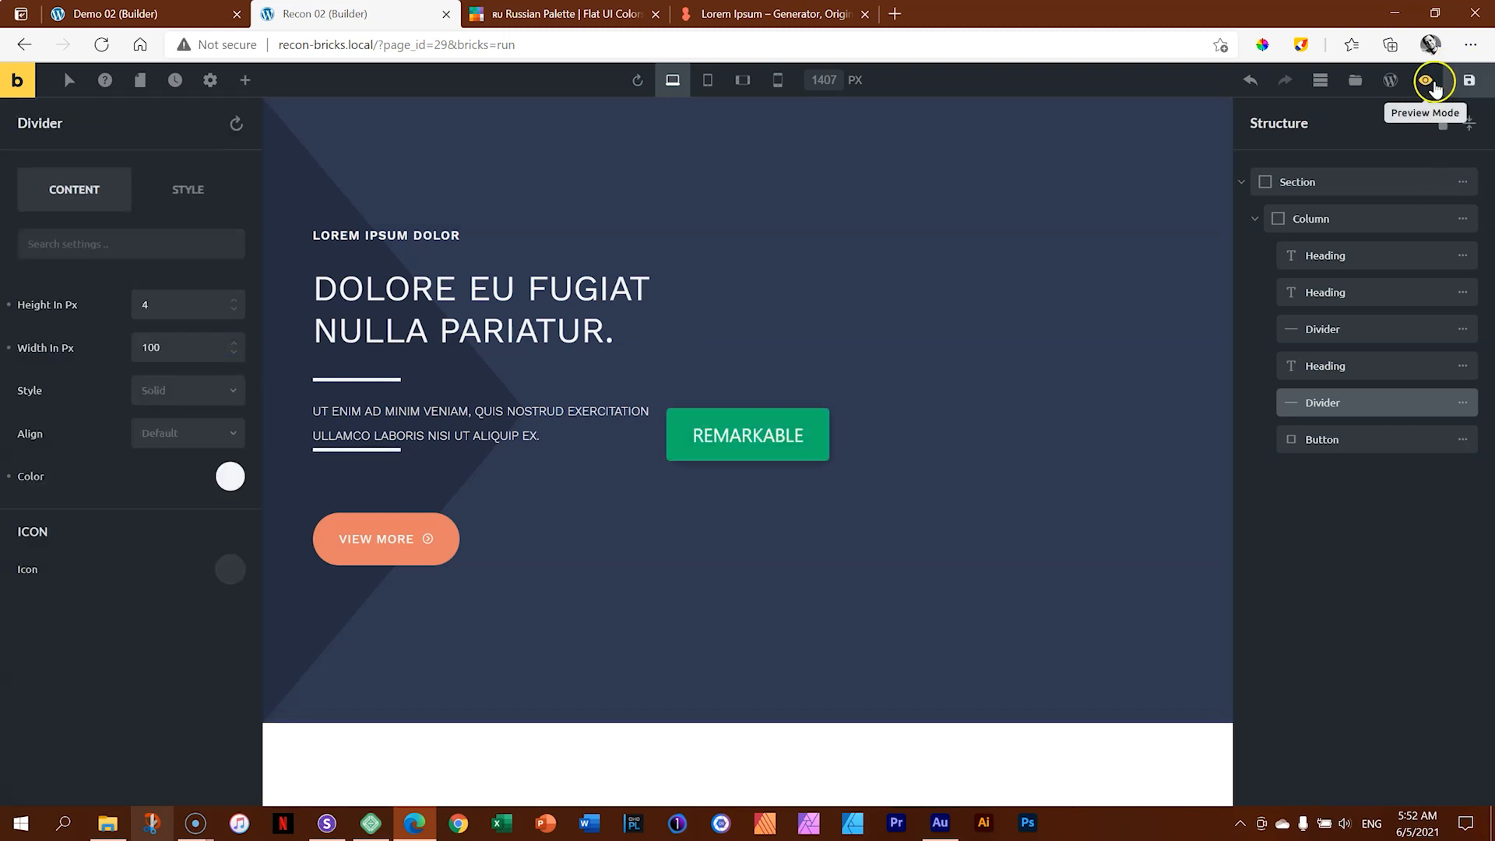
click(1424, 80)
click(1391, 83)
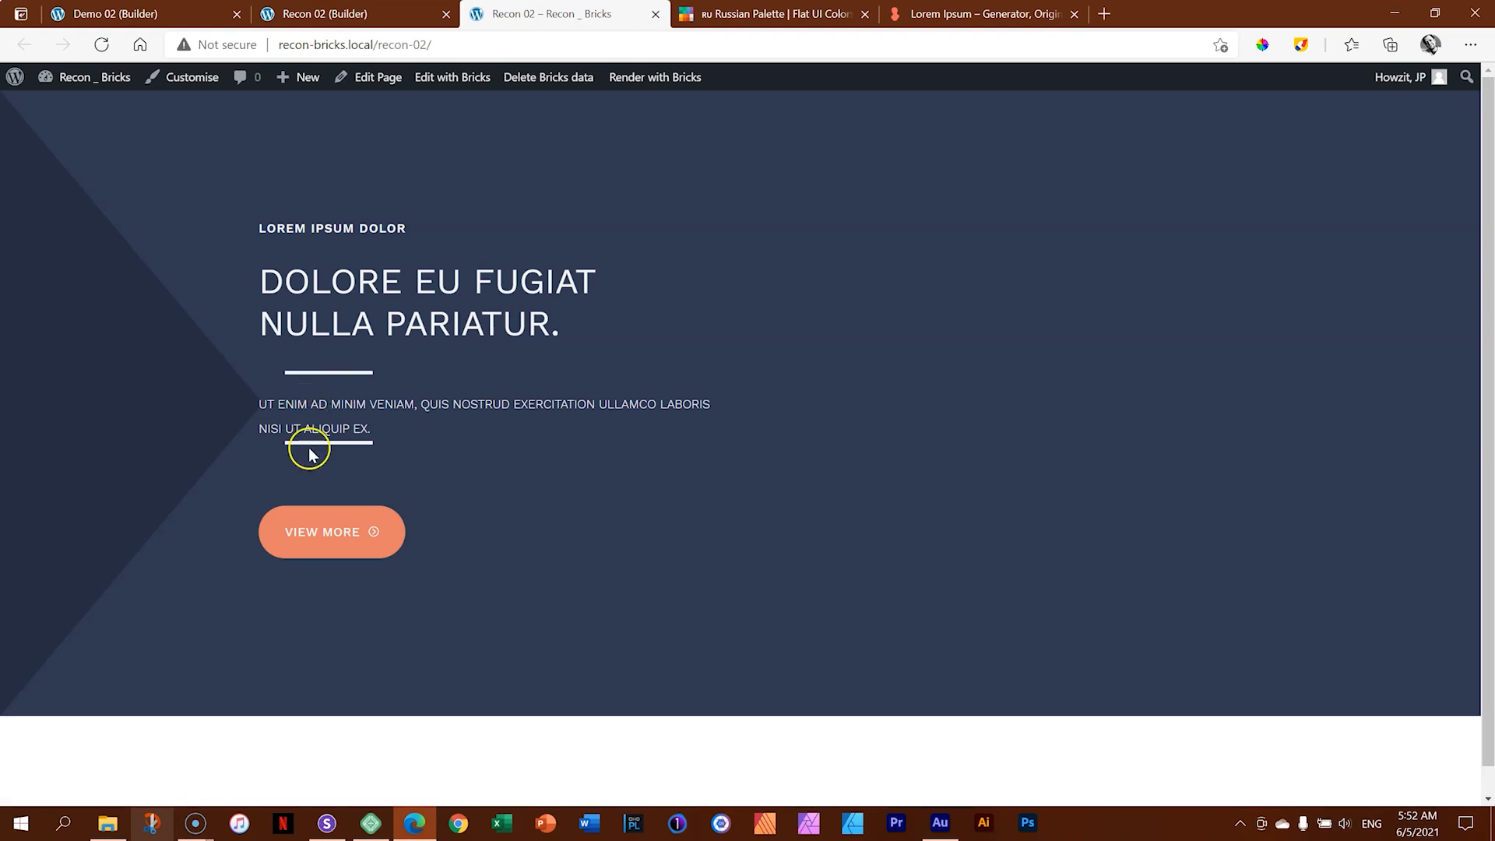
key(ctrl+w)
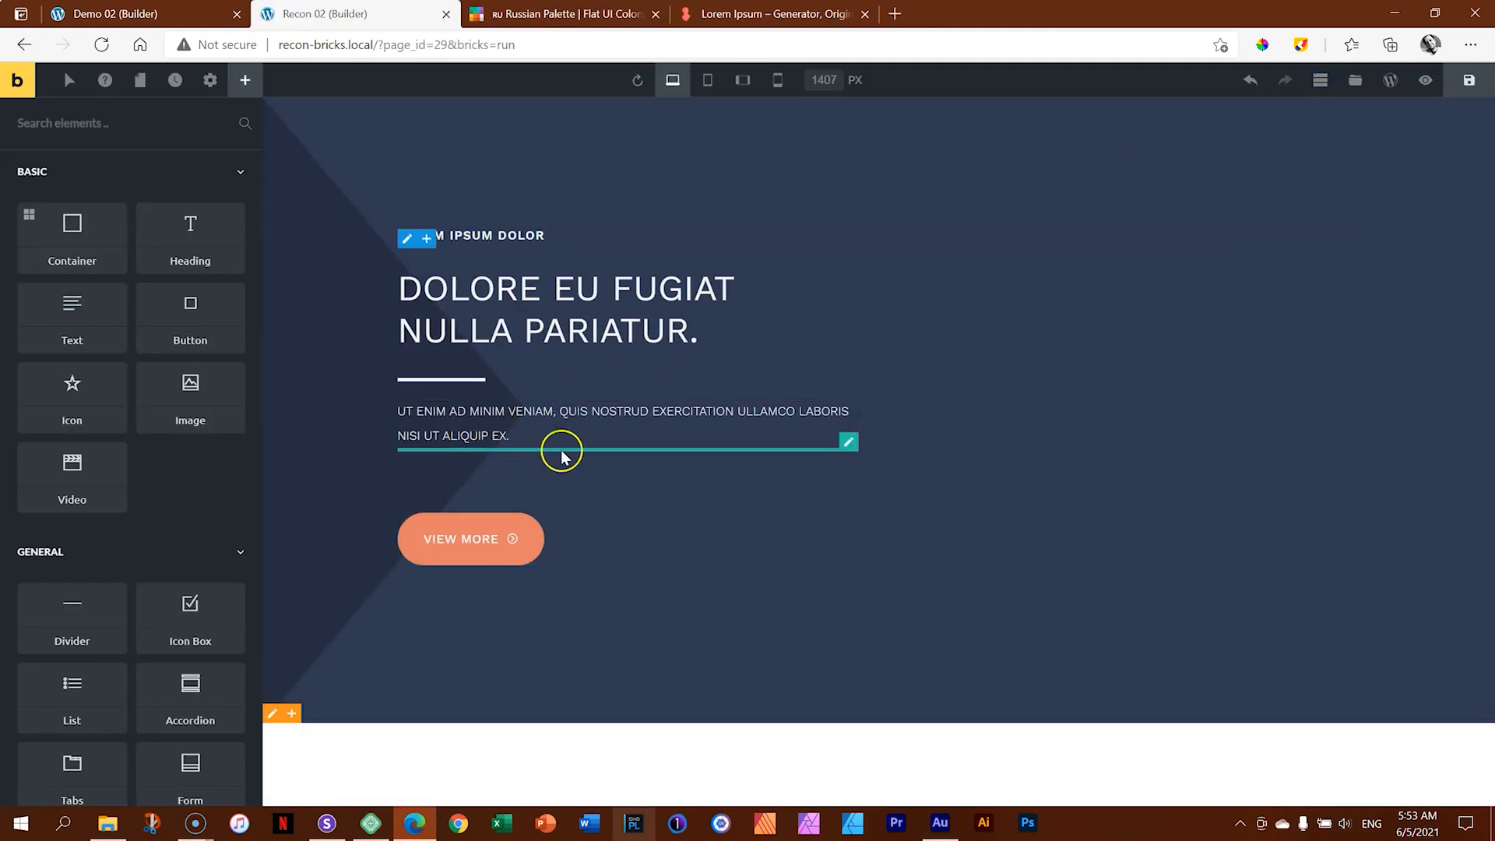
Step: Delete the divider below the paragraph text
right_click(584, 454)
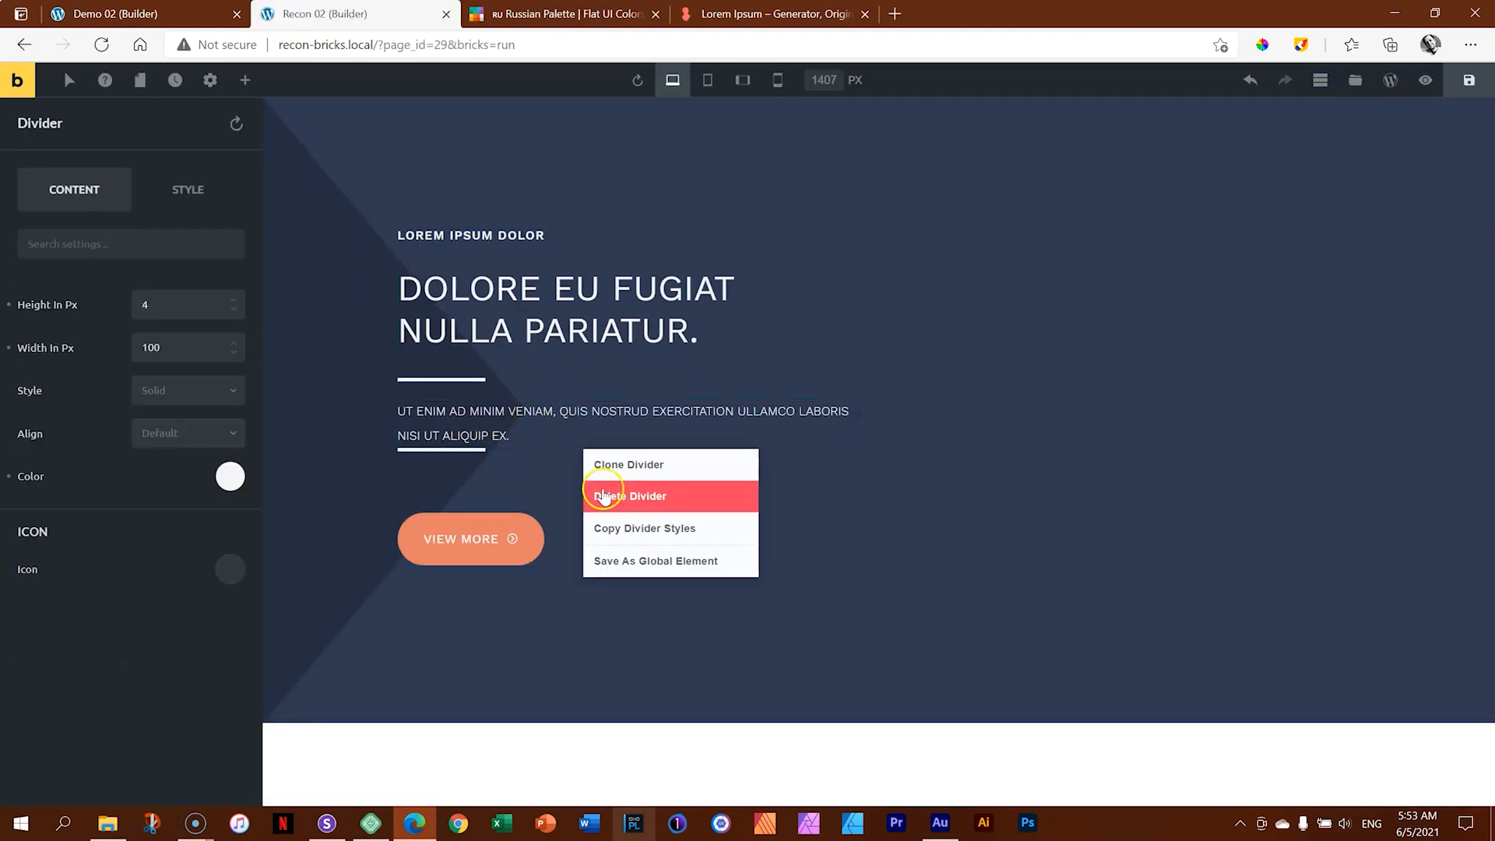
click(605, 495)
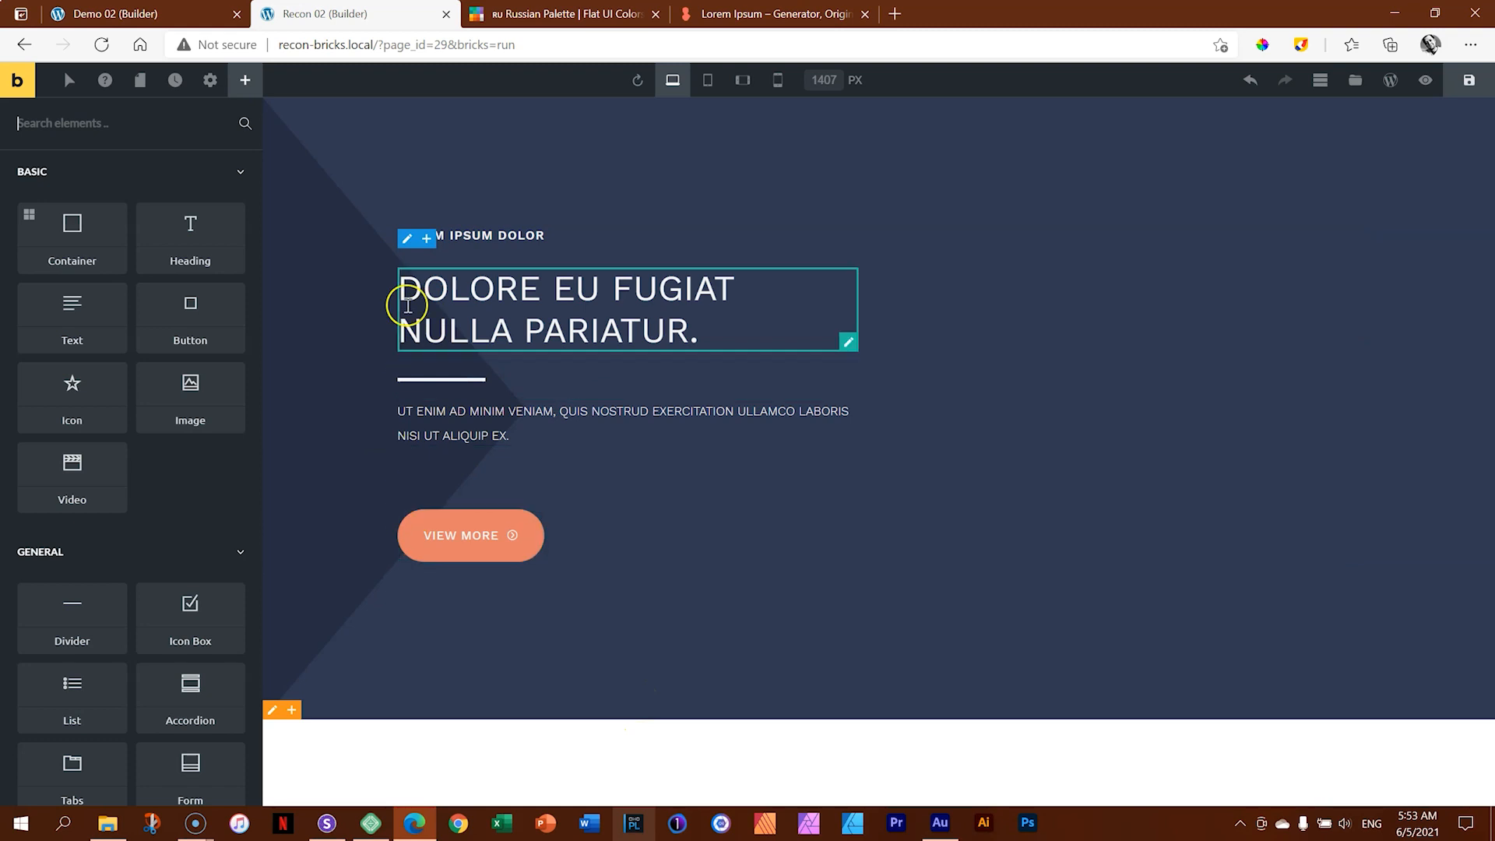
Step: Select the hero section and switch the canvas to the Tablet Portrait breakpoint
click(580, 642)
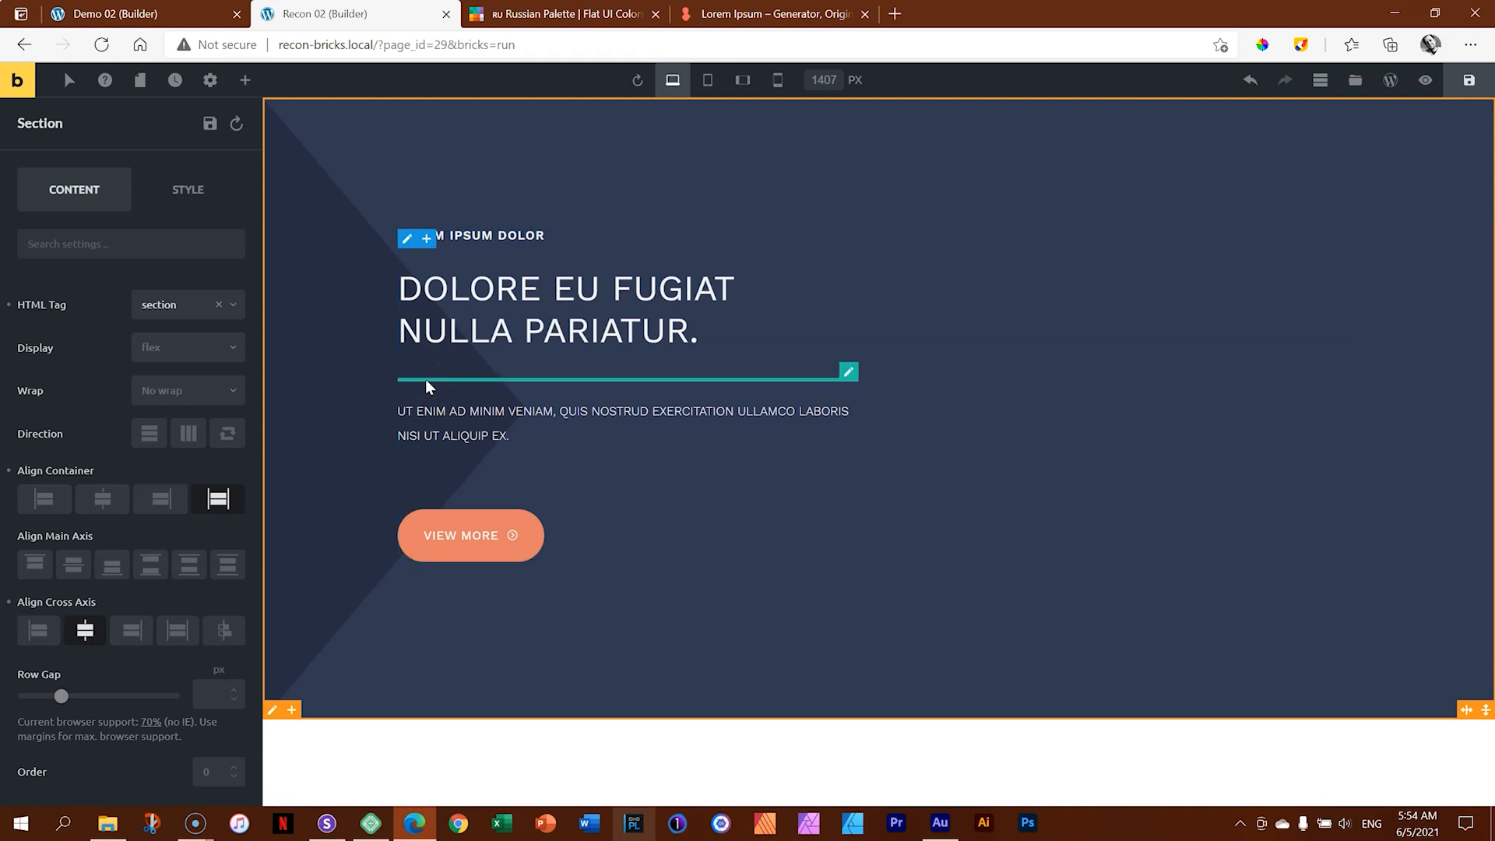
click(708, 81)
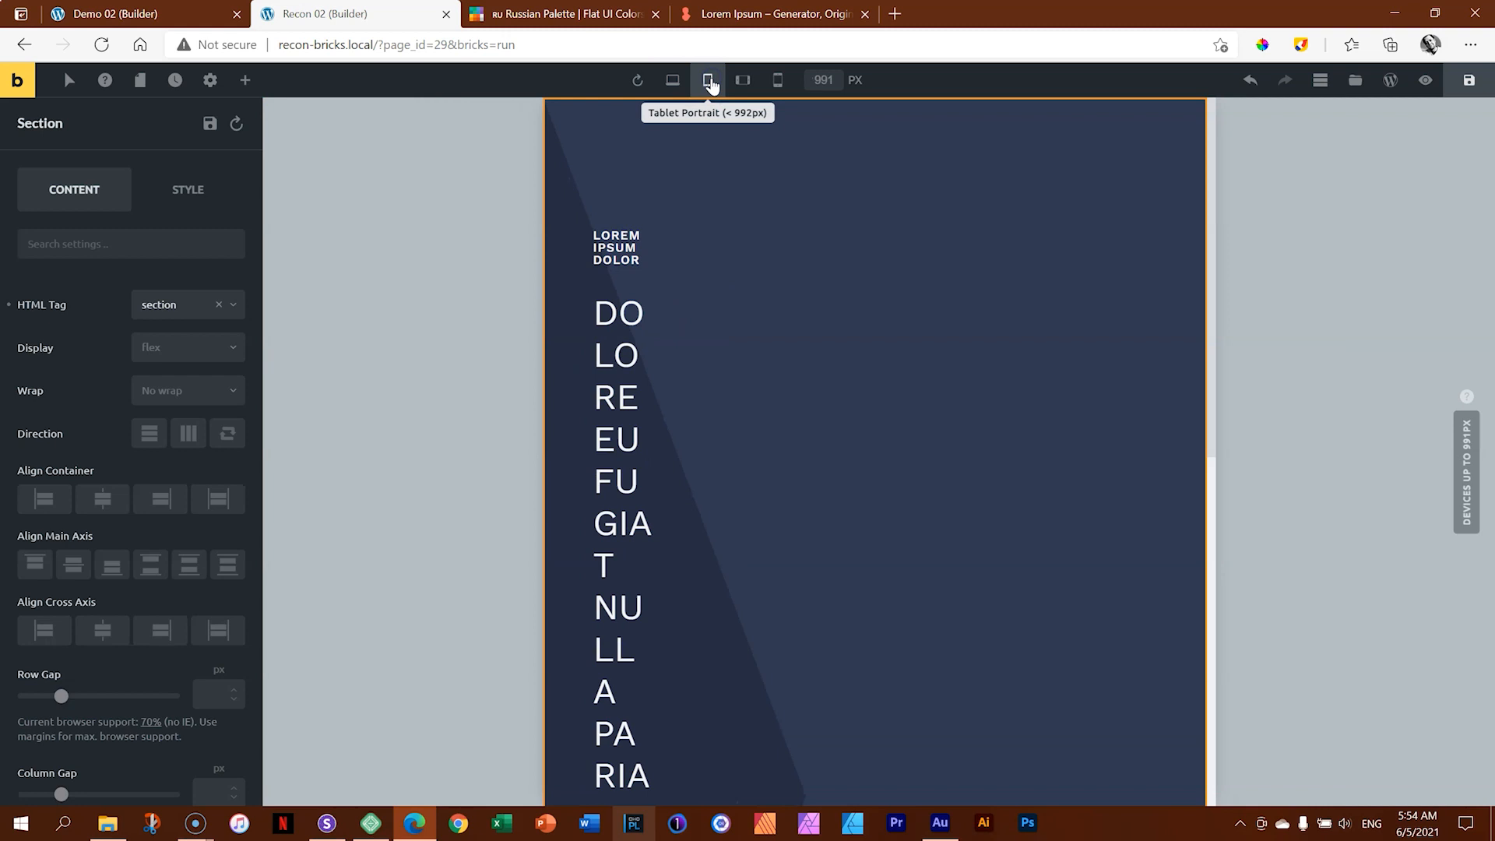
Step: Reduce the hero column's right padding on Tablet Portrait so the heading fits on two lines
scroll(1045, 394, down, 5)
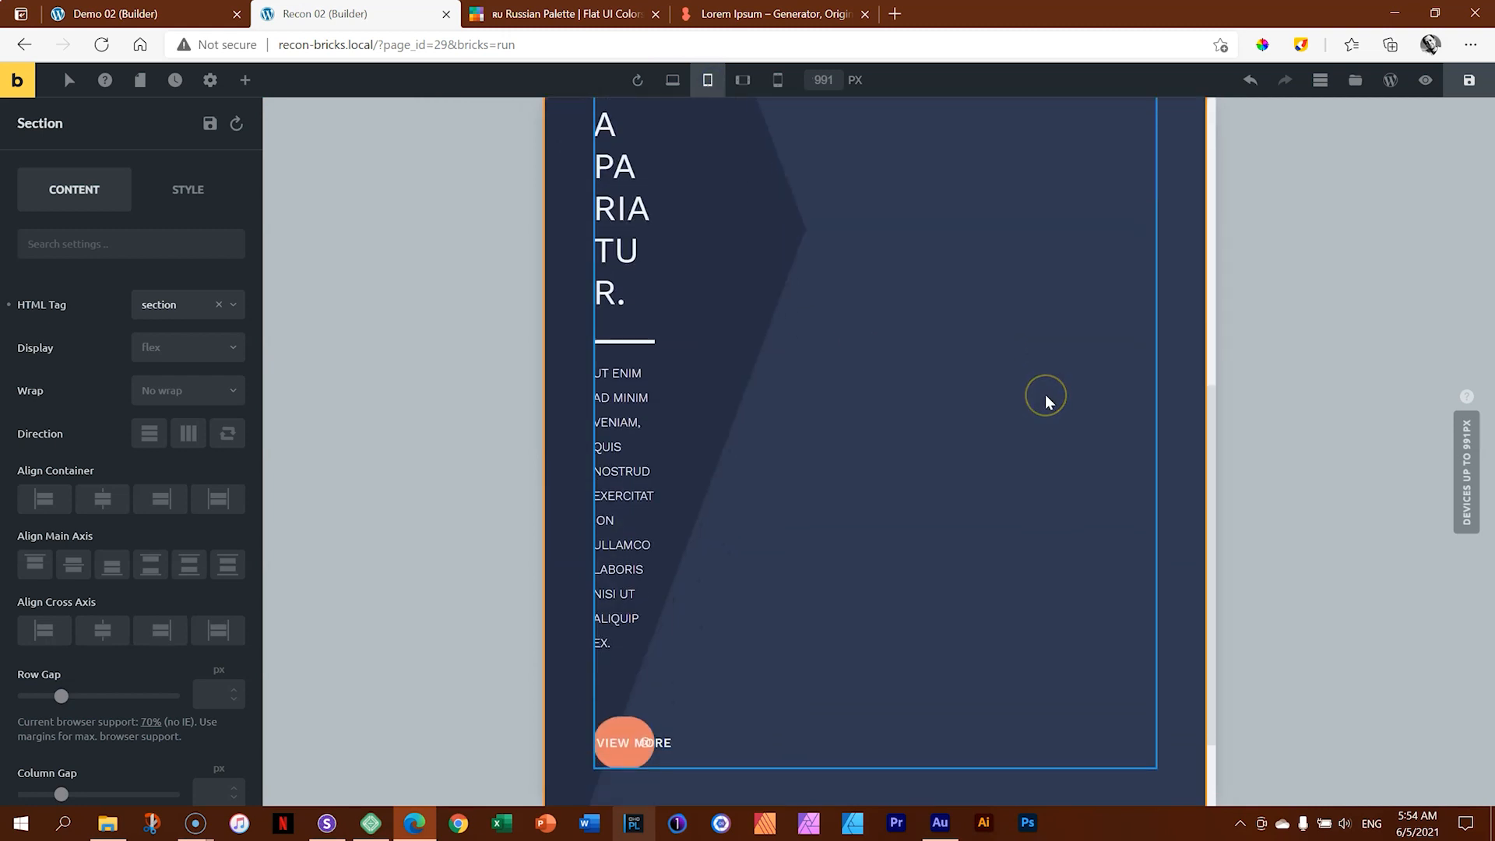
scroll(1045, 394, up, 5)
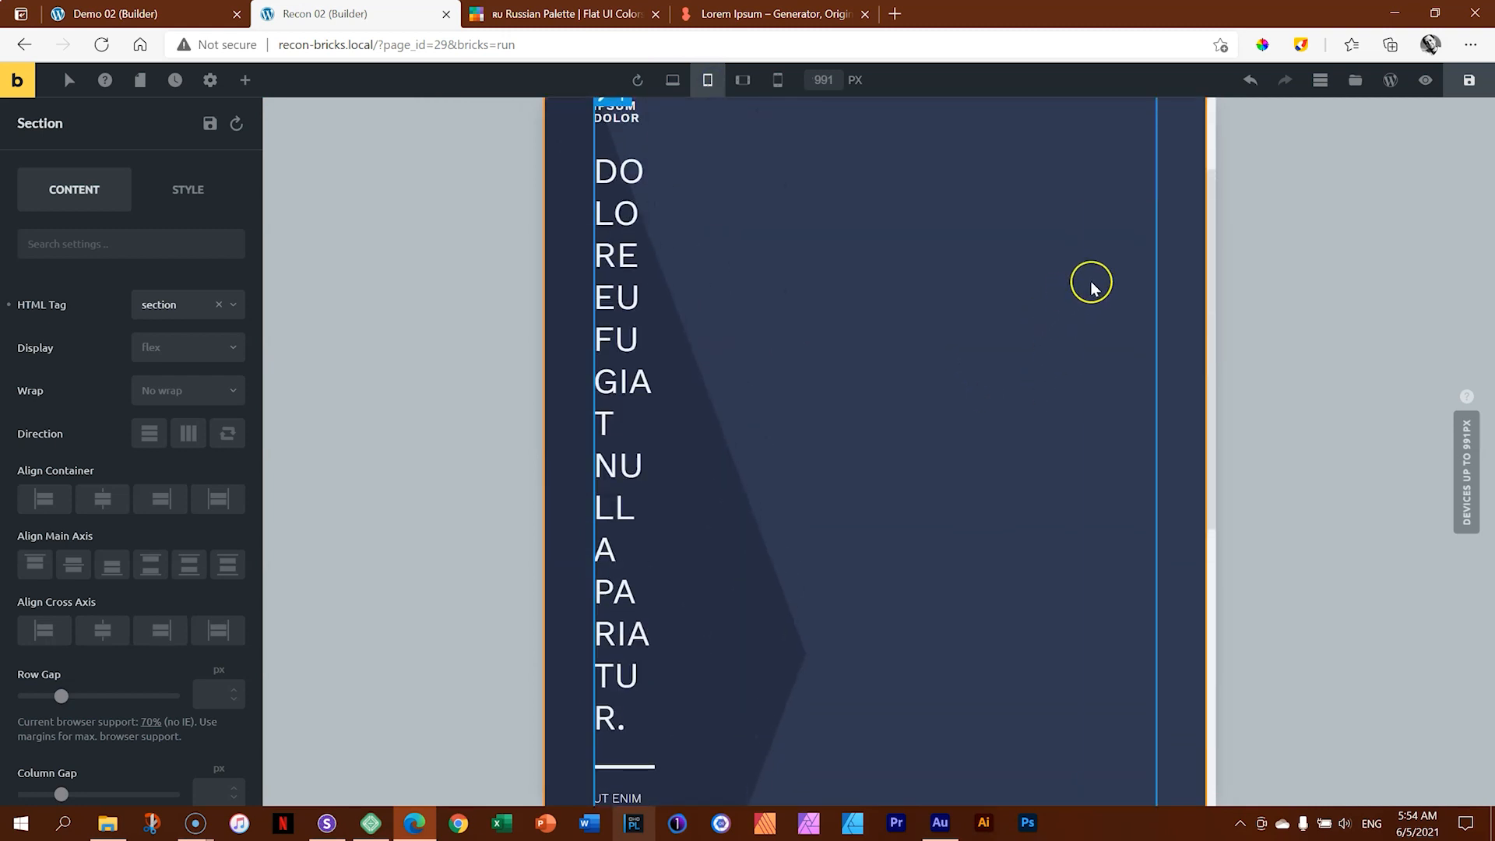
scroll(1098, 285, up, 2)
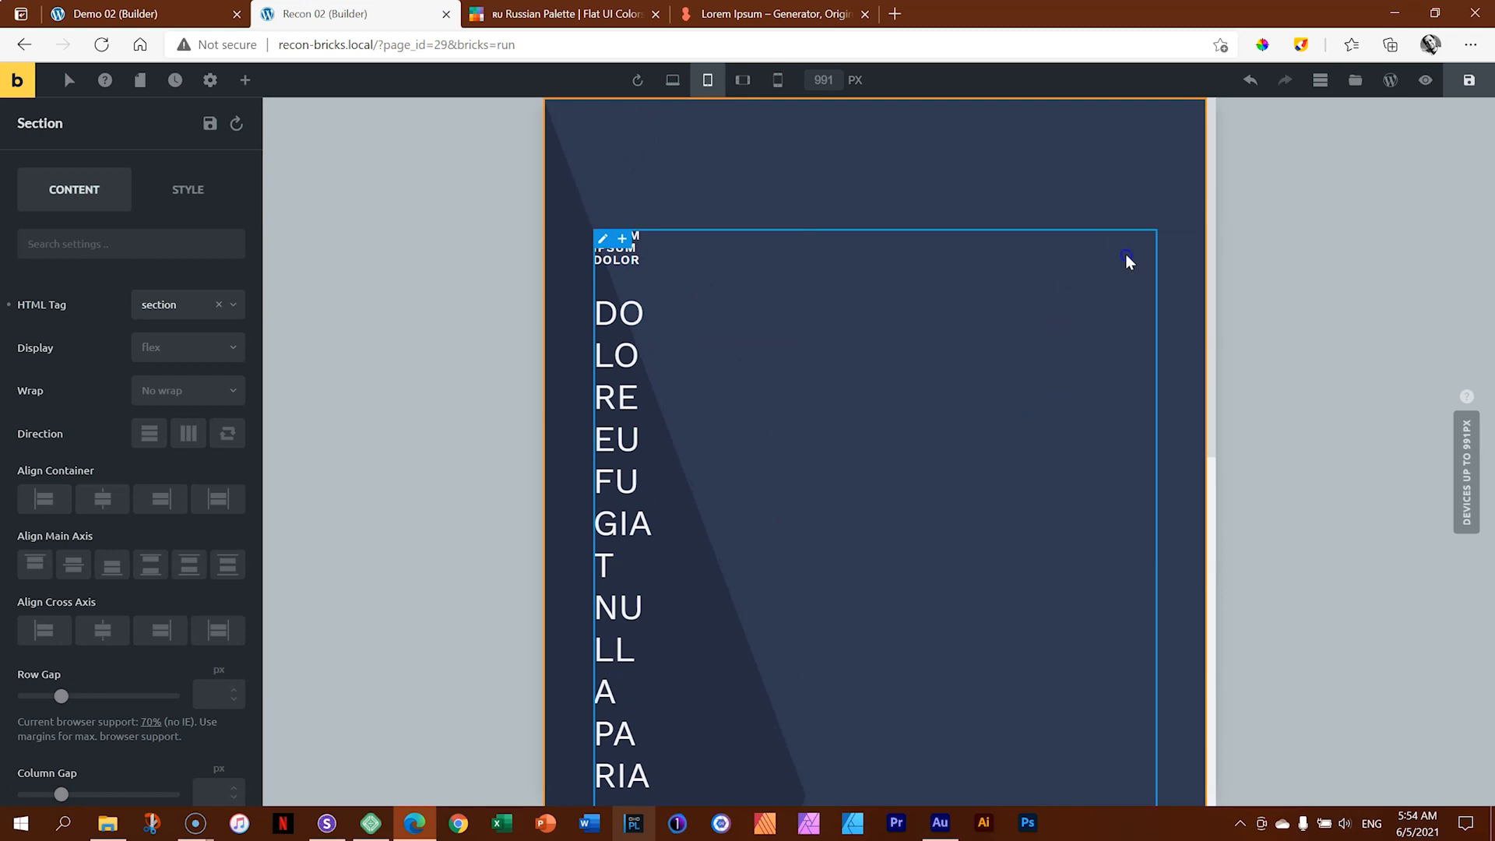
click(1126, 255)
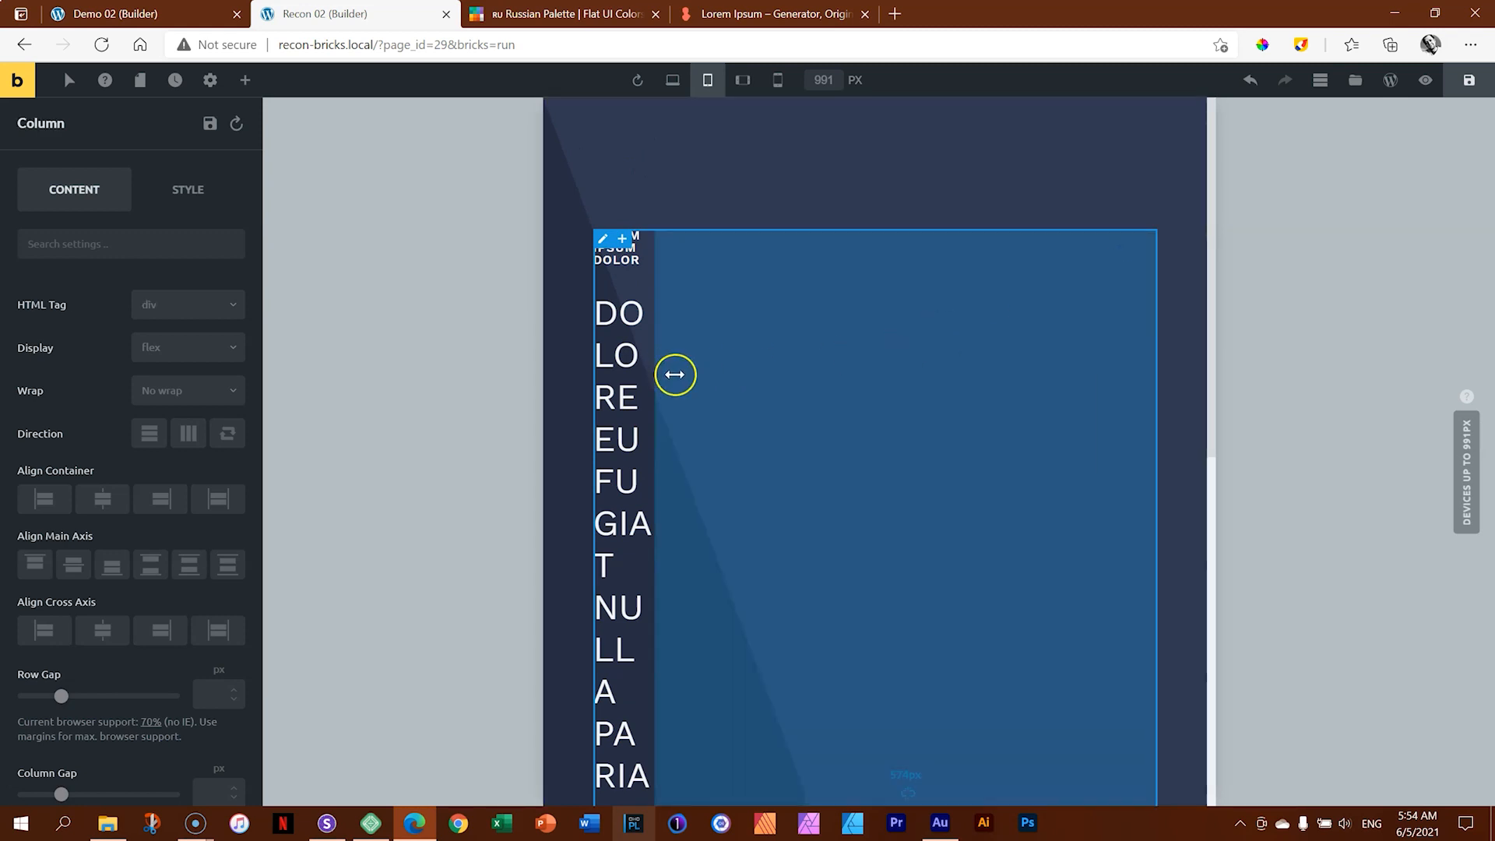
drag(661, 371, 947, 372)
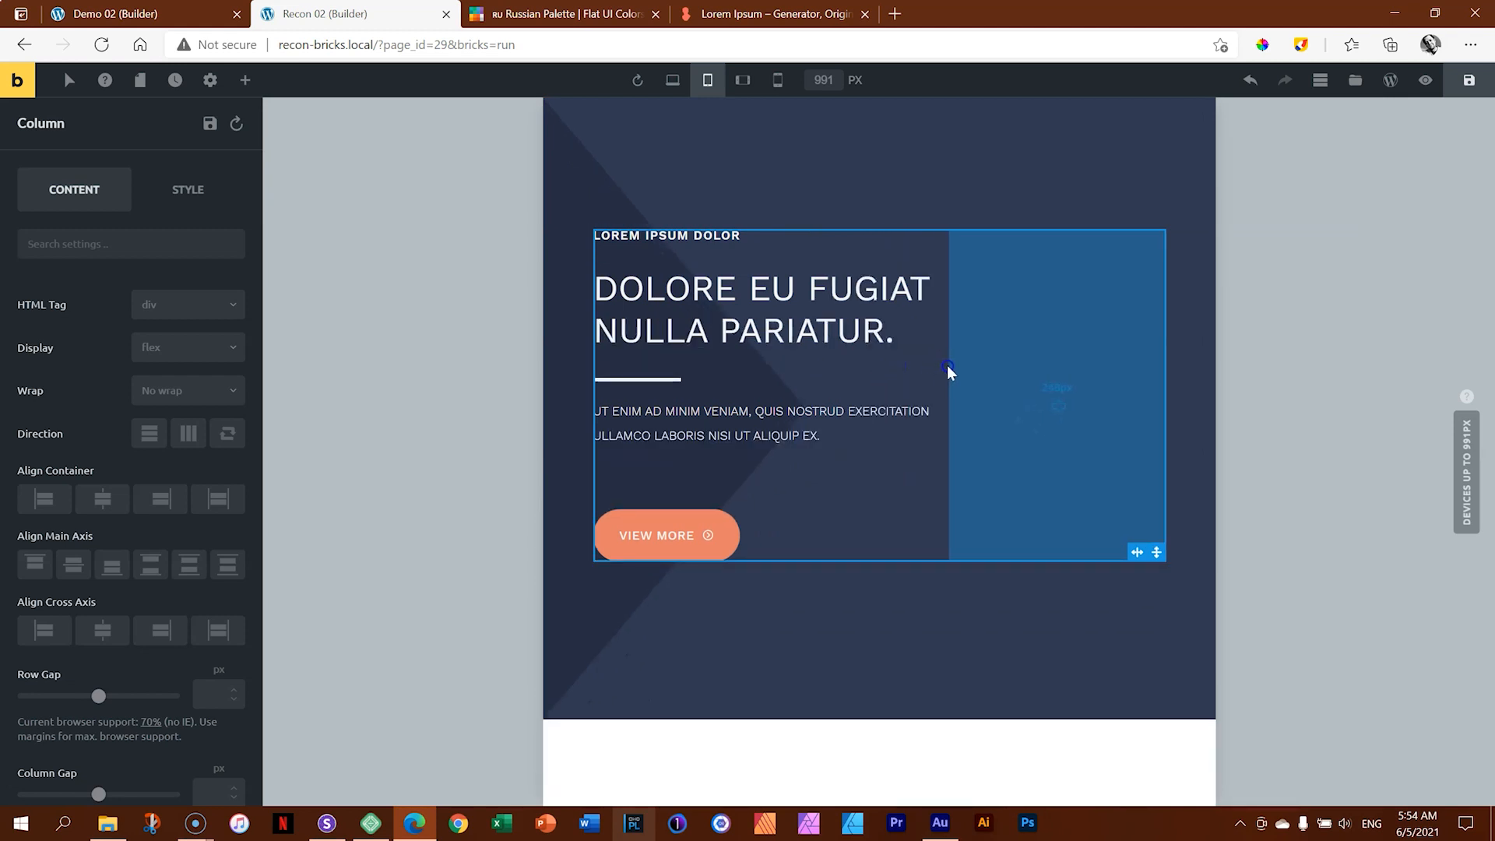
click(873, 671)
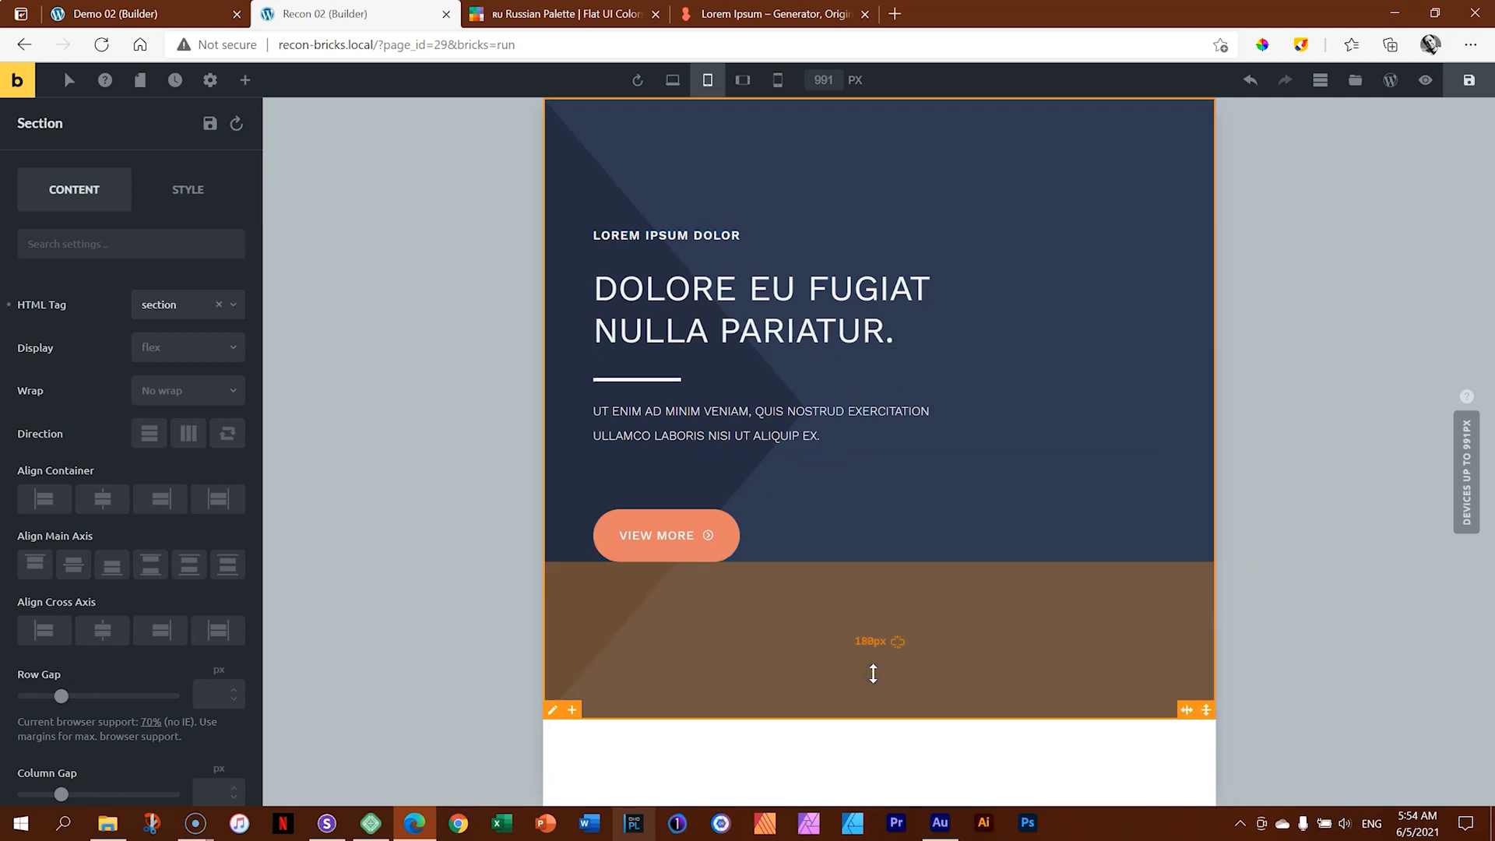
Step: Switch to the Mobile Landscape breakpoint and set the hero section's linked top and bottom padding to 15 px
click(743, 81)
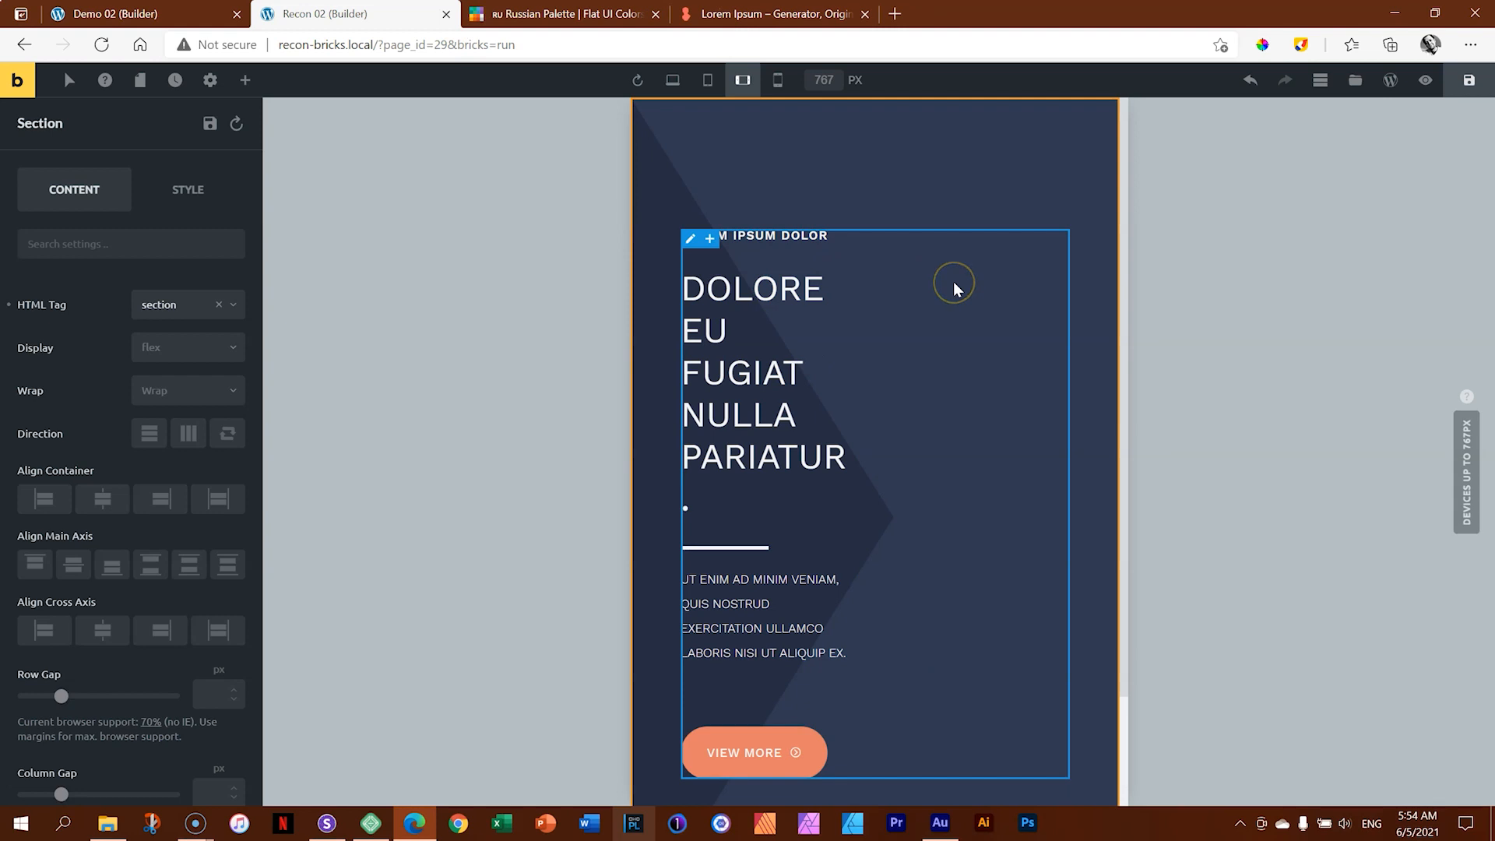
mouse_move(921, 212)
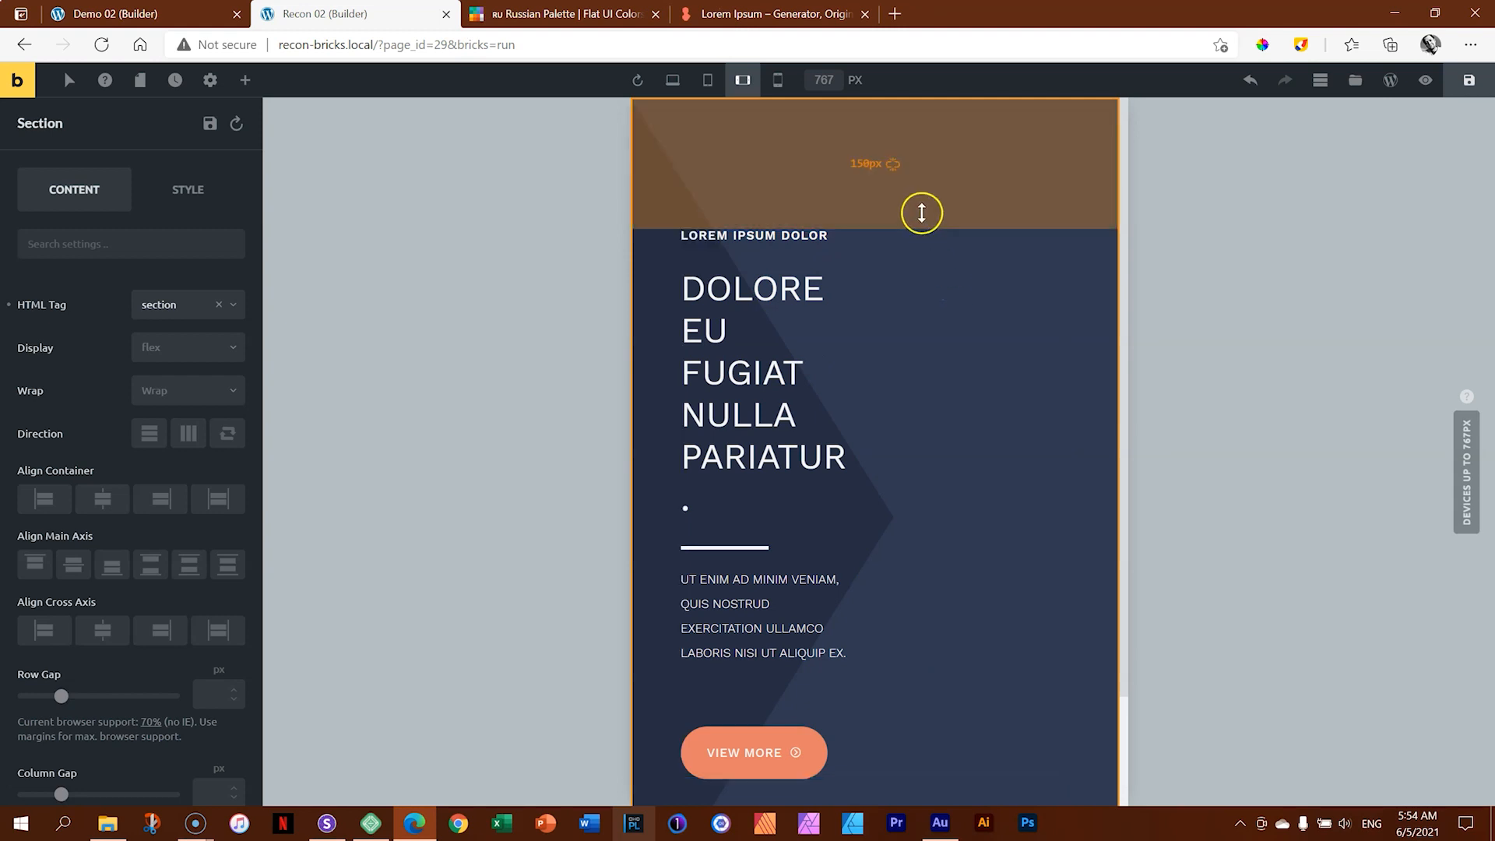
click(892, 167)
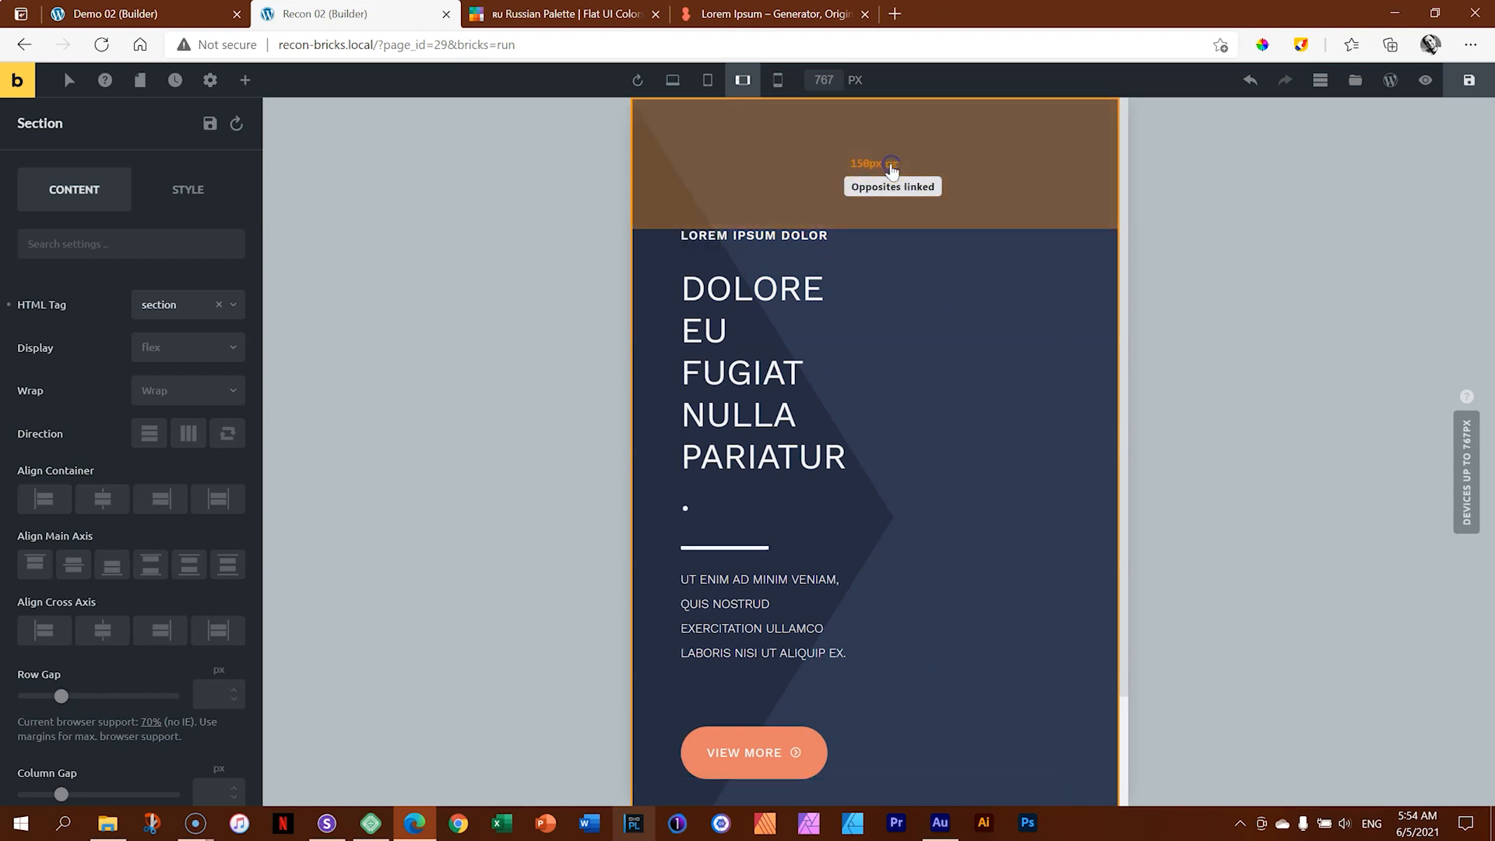
drag(971, 200, 968, 101)
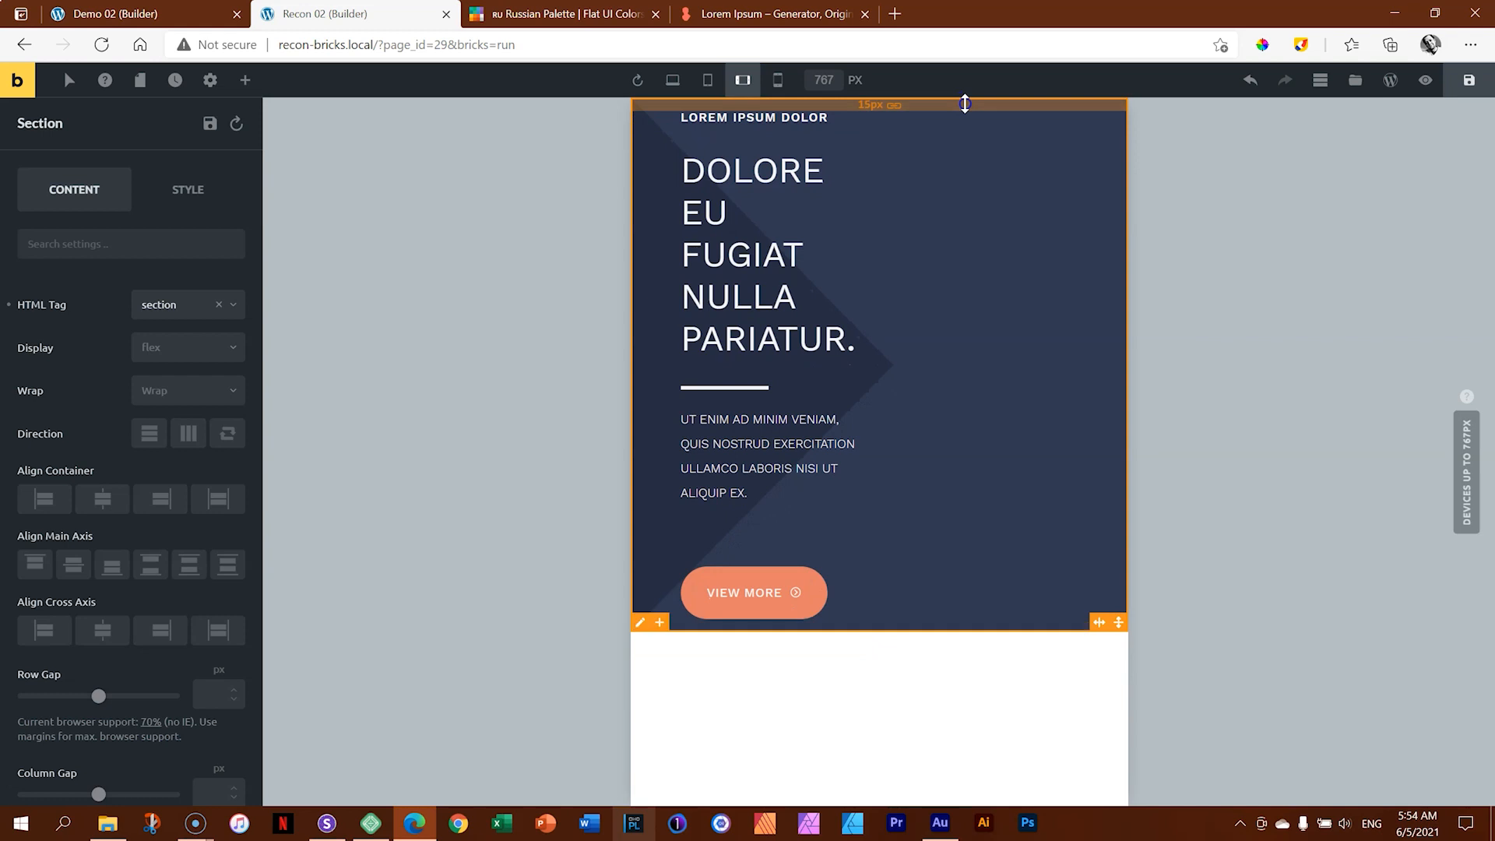
Step: Reduce the column's right padding and the section's left, top and bottom padding on Mobile Landscape
click(948, 285)
drag(872, 304, 1082, 296)
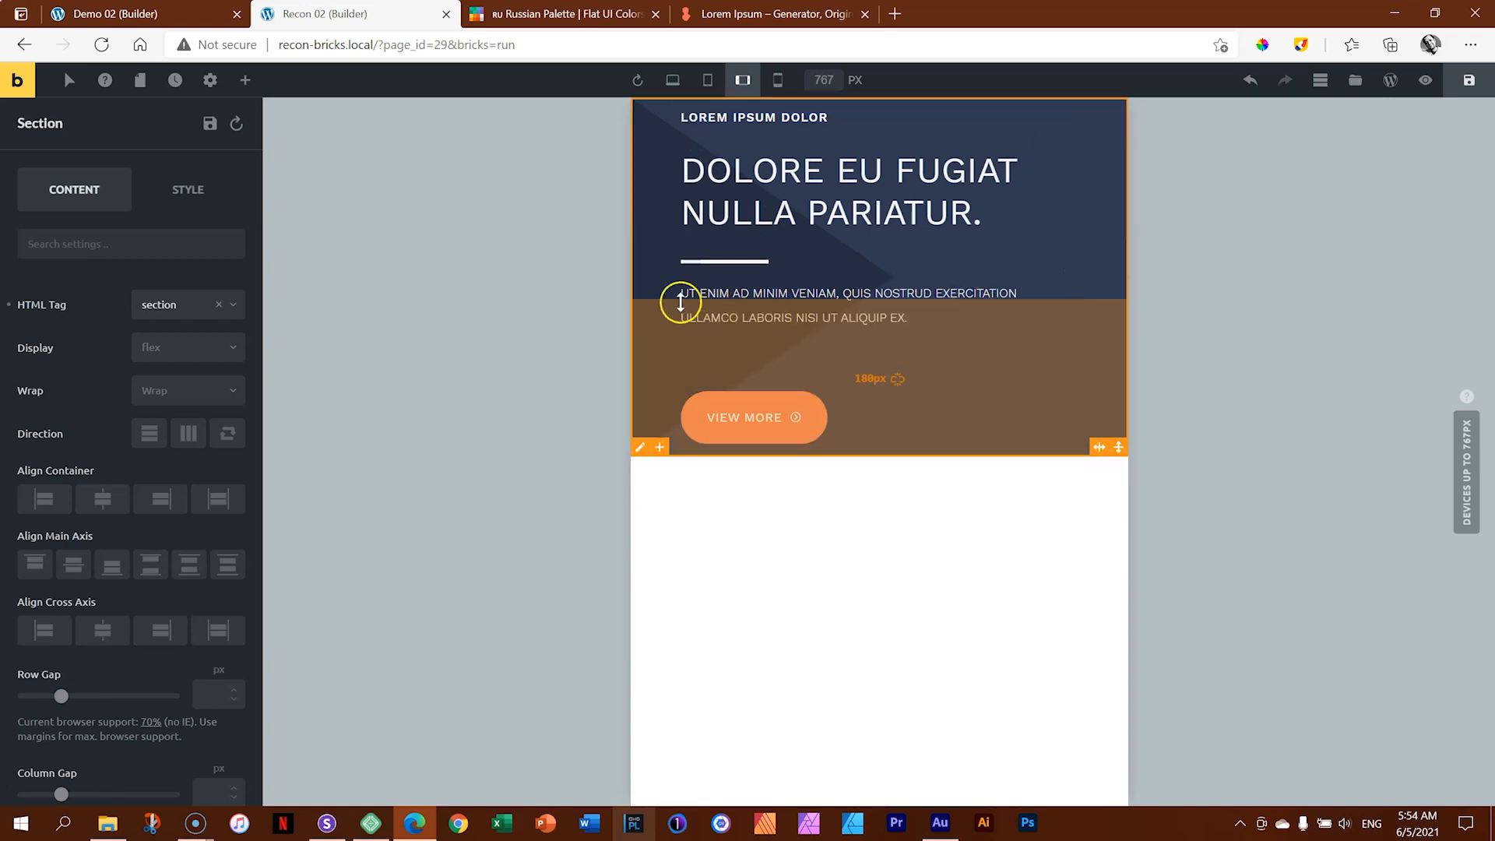
drag(669, 239, 640, 238)
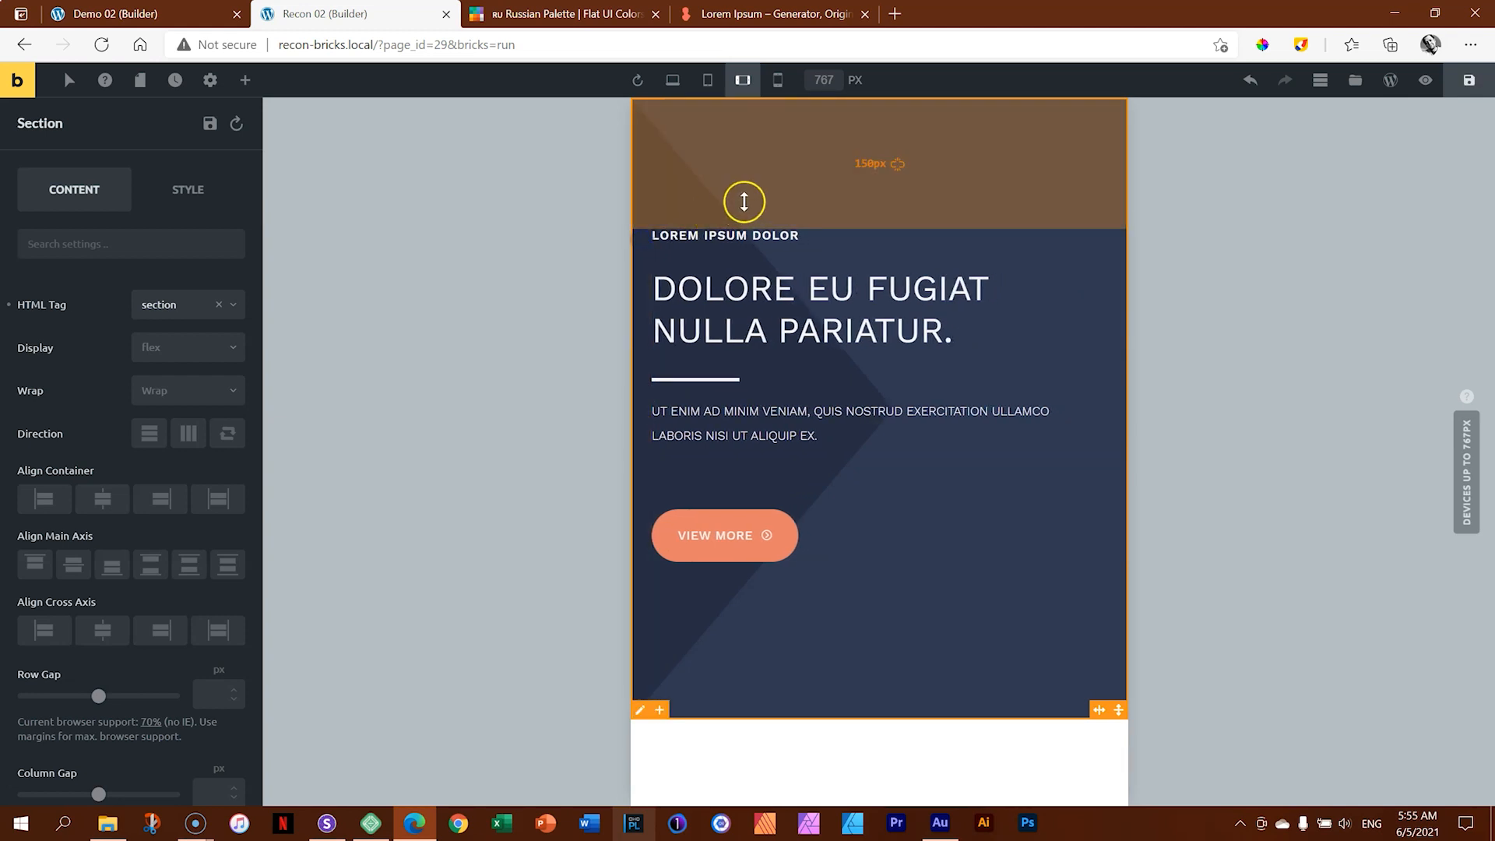
drag(897, 200, 952, 118)
click(894, 124)
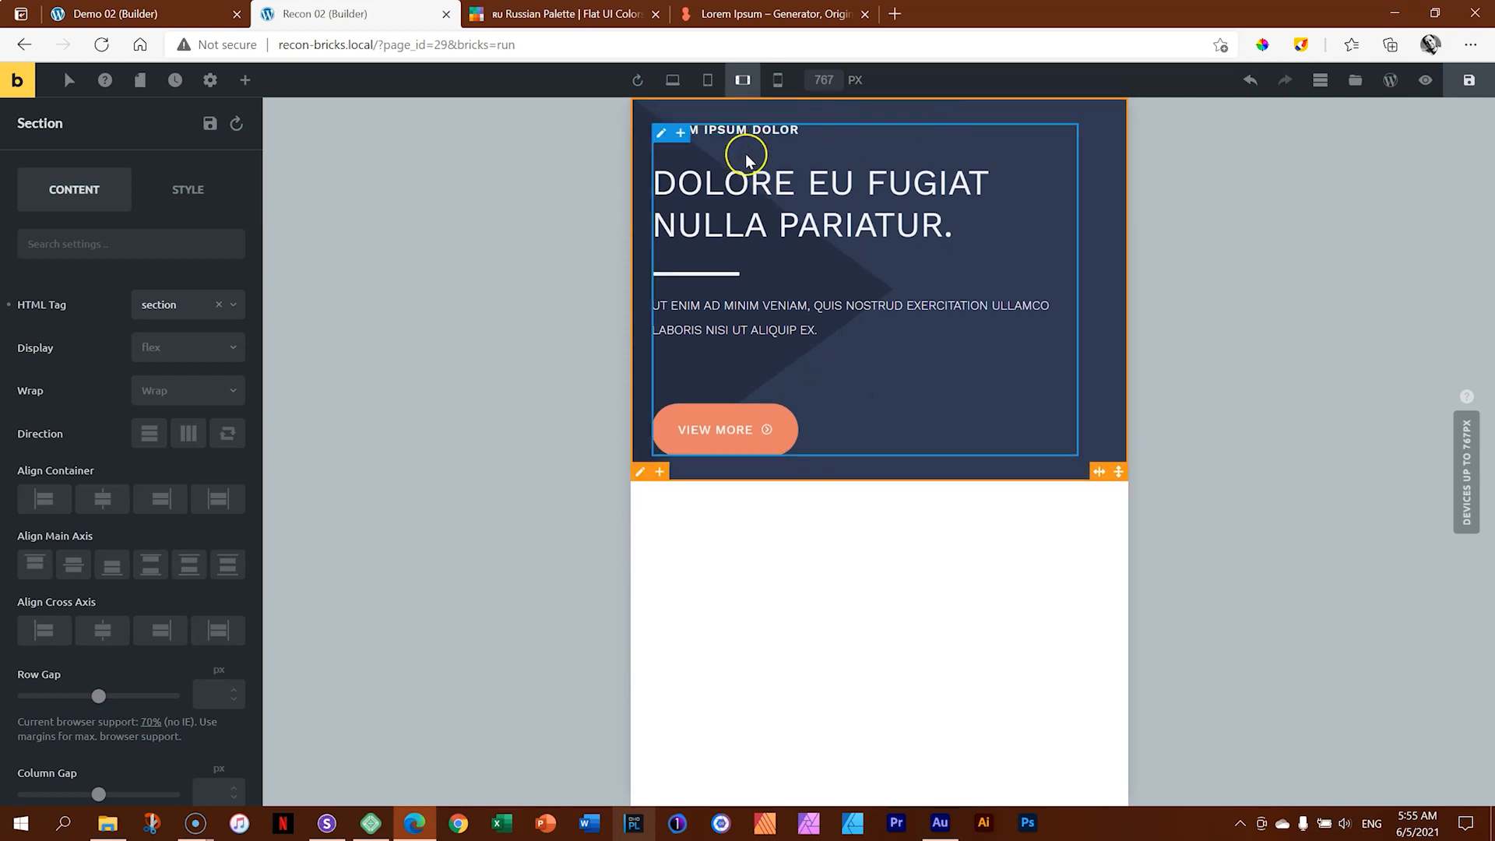
Step: Tighten the spacing above the H2 heading and above the paragraph text on Mobile Landscape
click(774, 165)
drag(775, 161, 778, 146)
click(786, 293)
drag(796, 274, 795, 270)
Step: Set the H2 heading's font size to 20 px on Mobile Landscape
click(770, 171)
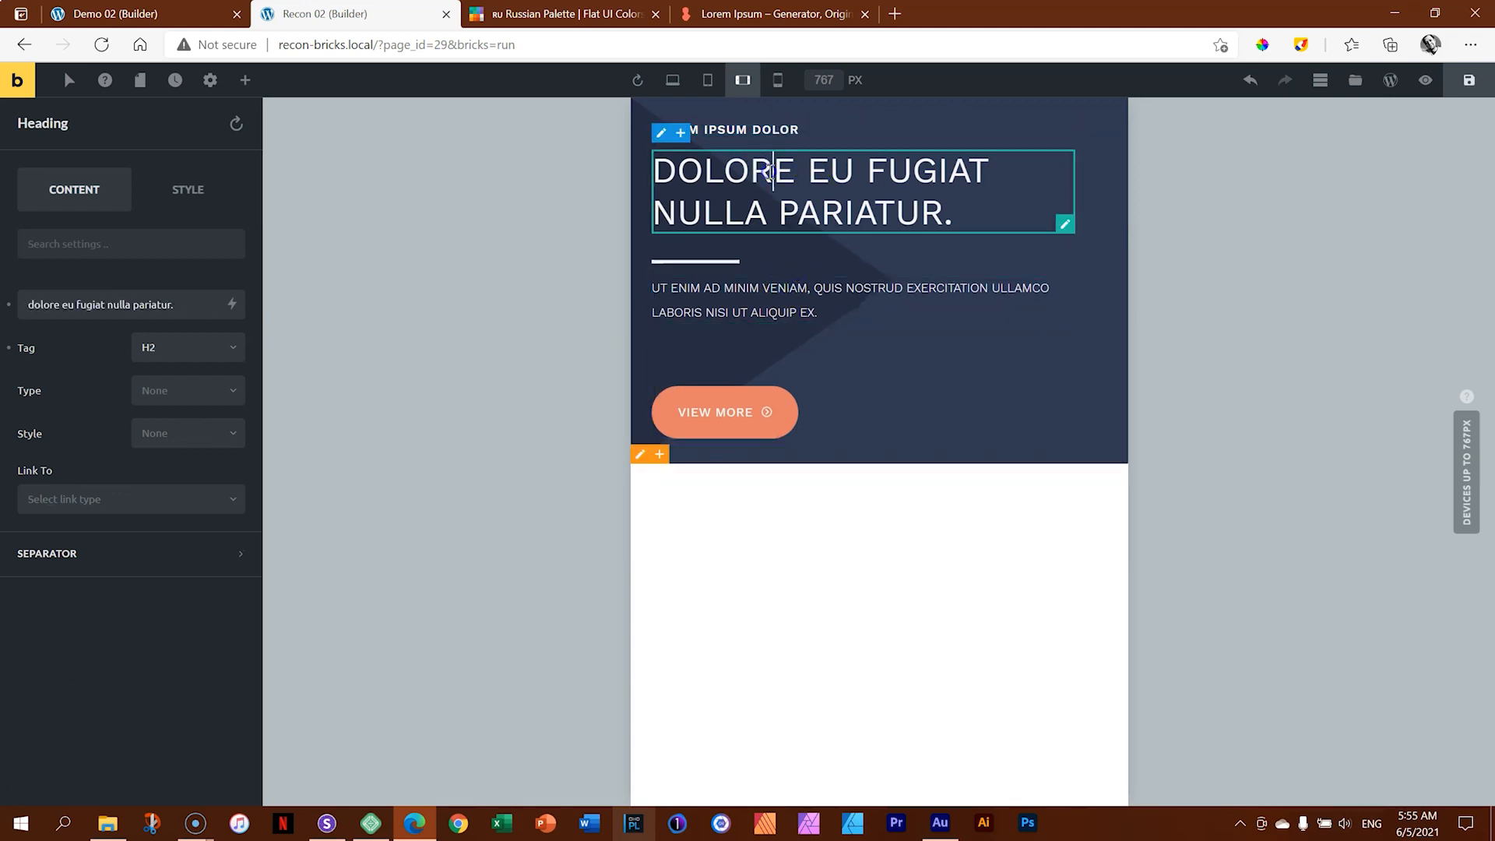
click(191, 191)
click(59, 342)
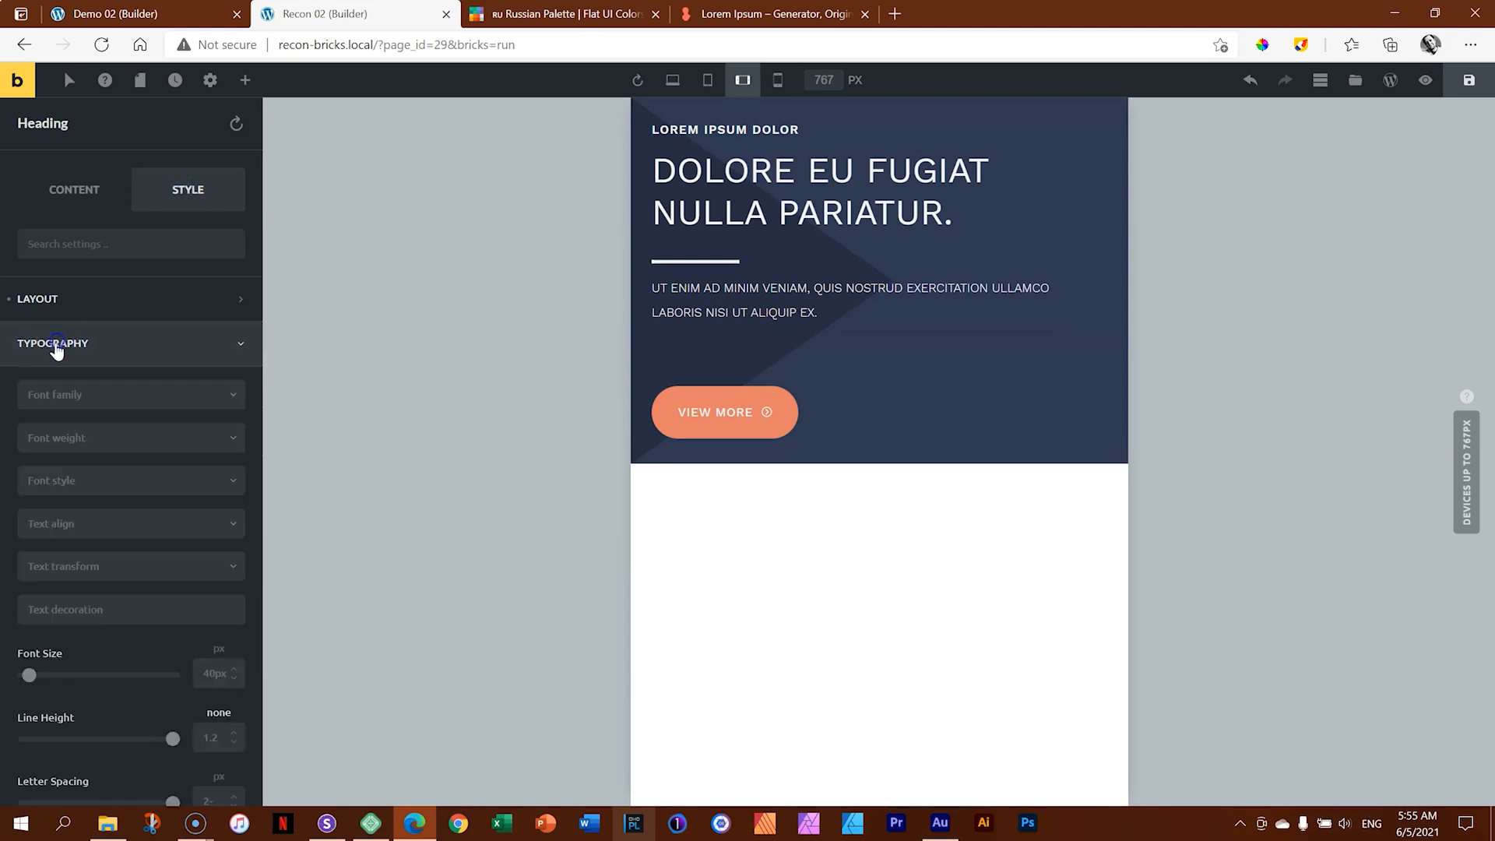
click(215, 670)
text(20)
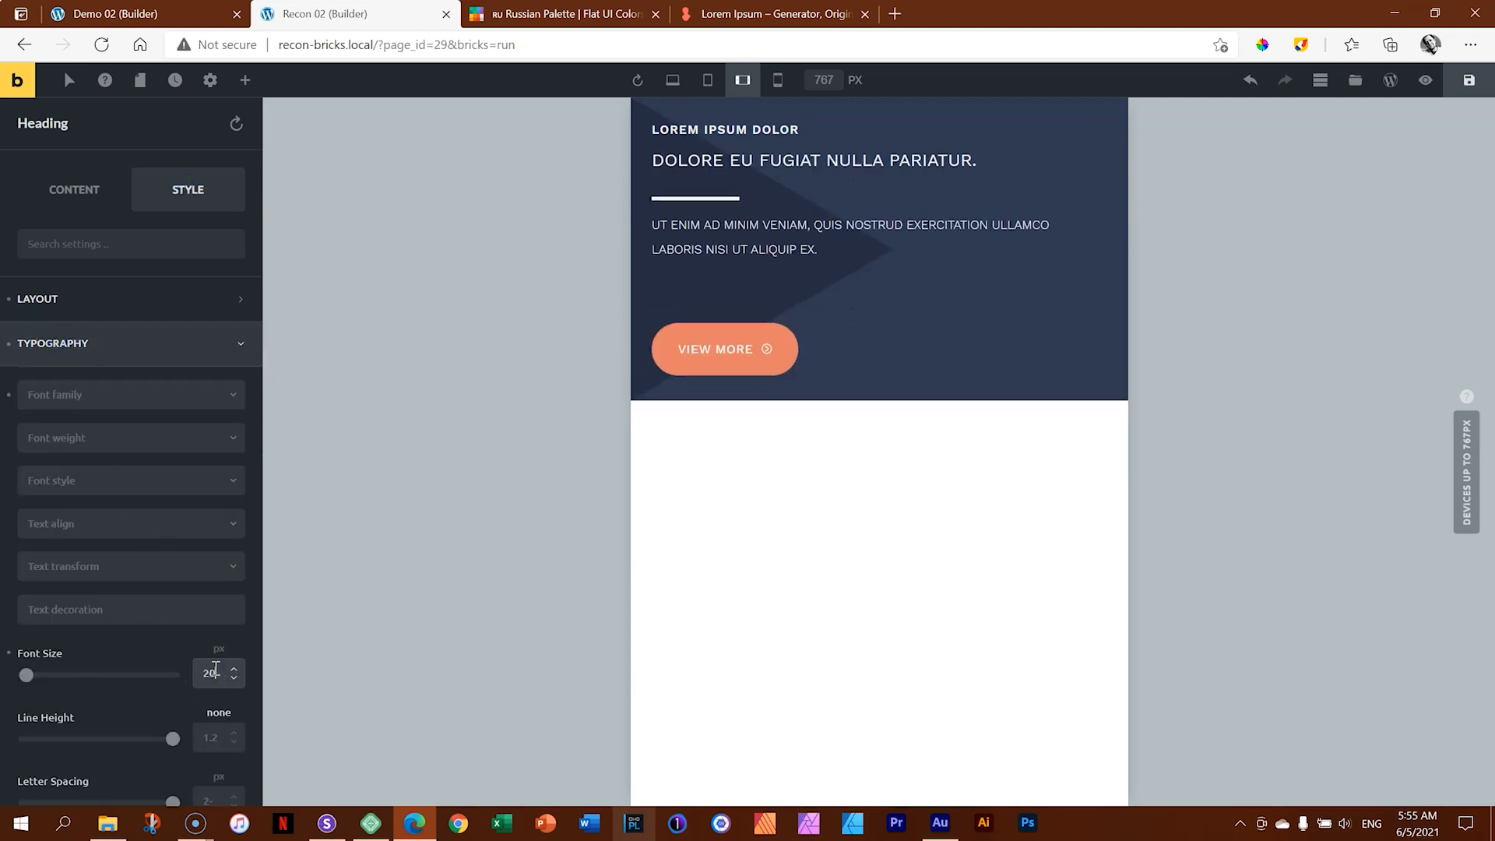
Step: Set the paragraph text's font size to 12 px and reduce the View More button's top margin on Mobile Landscape
click(774, 234)
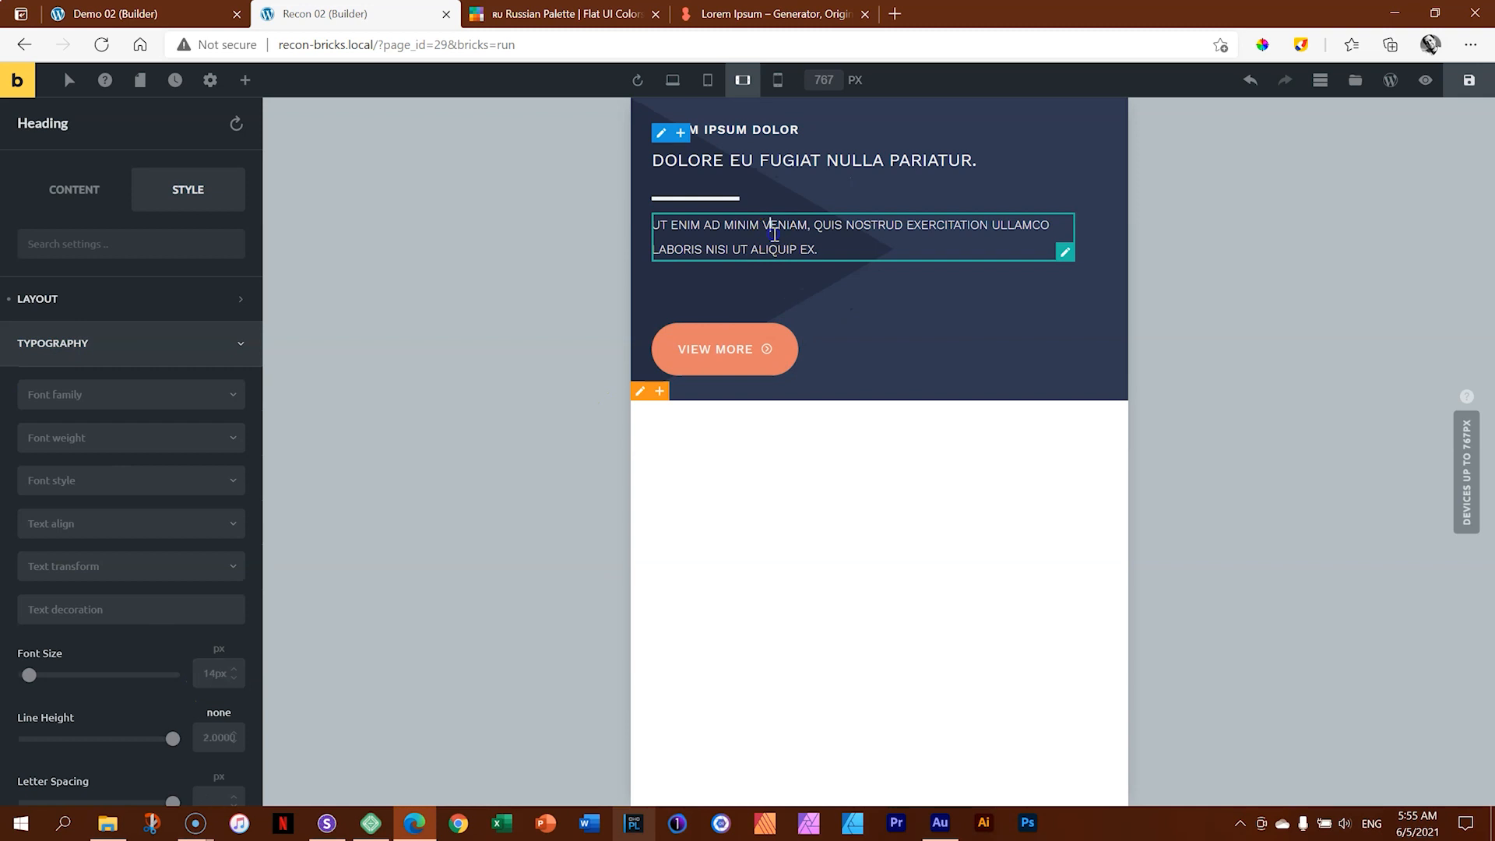
click(212, 668)
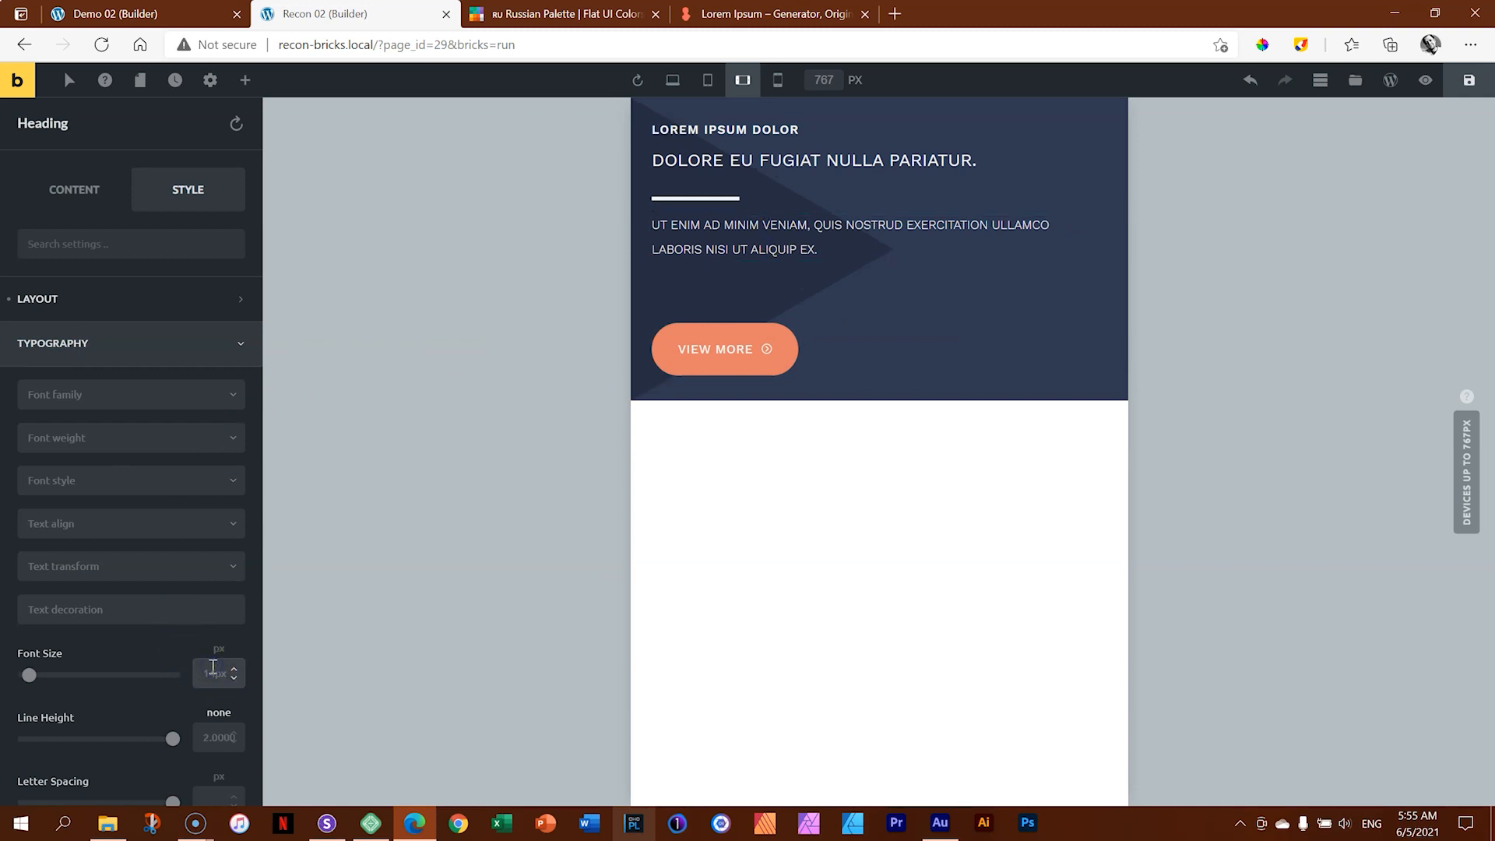
text(12)
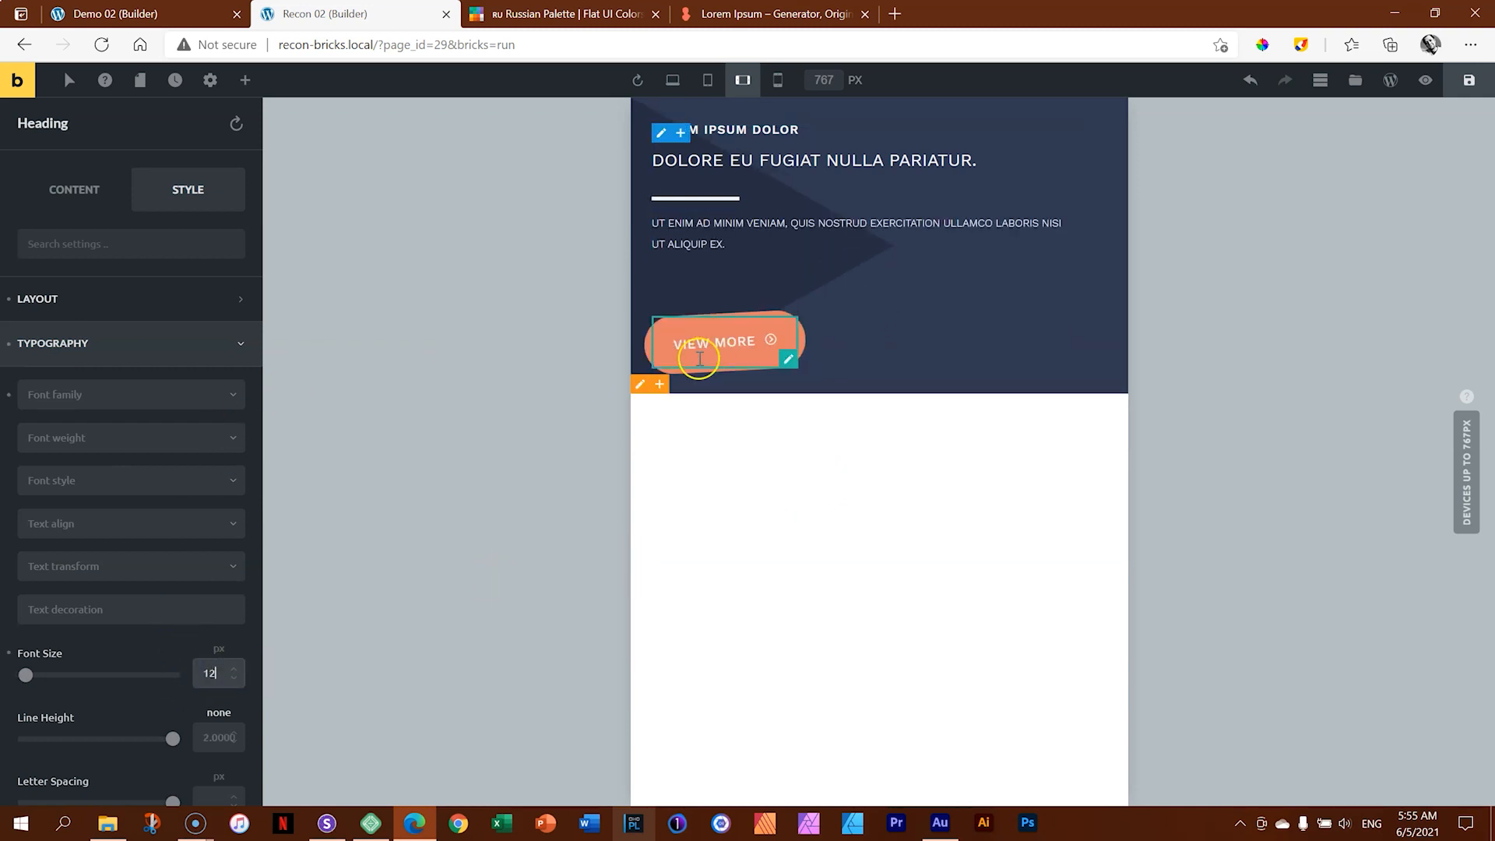
click(754, 335)
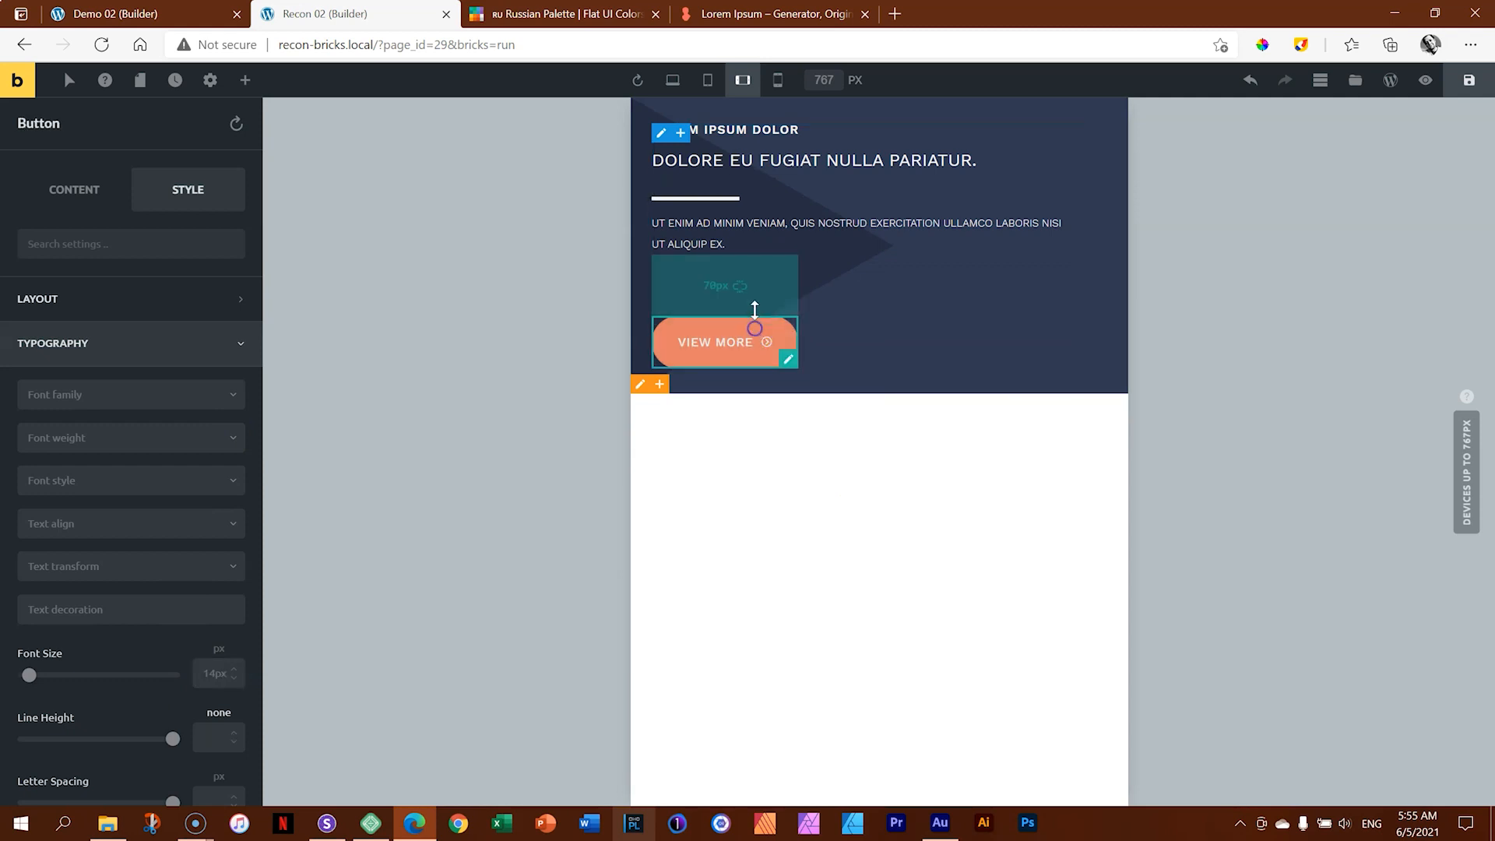
drag(756, 317, 761, 253)
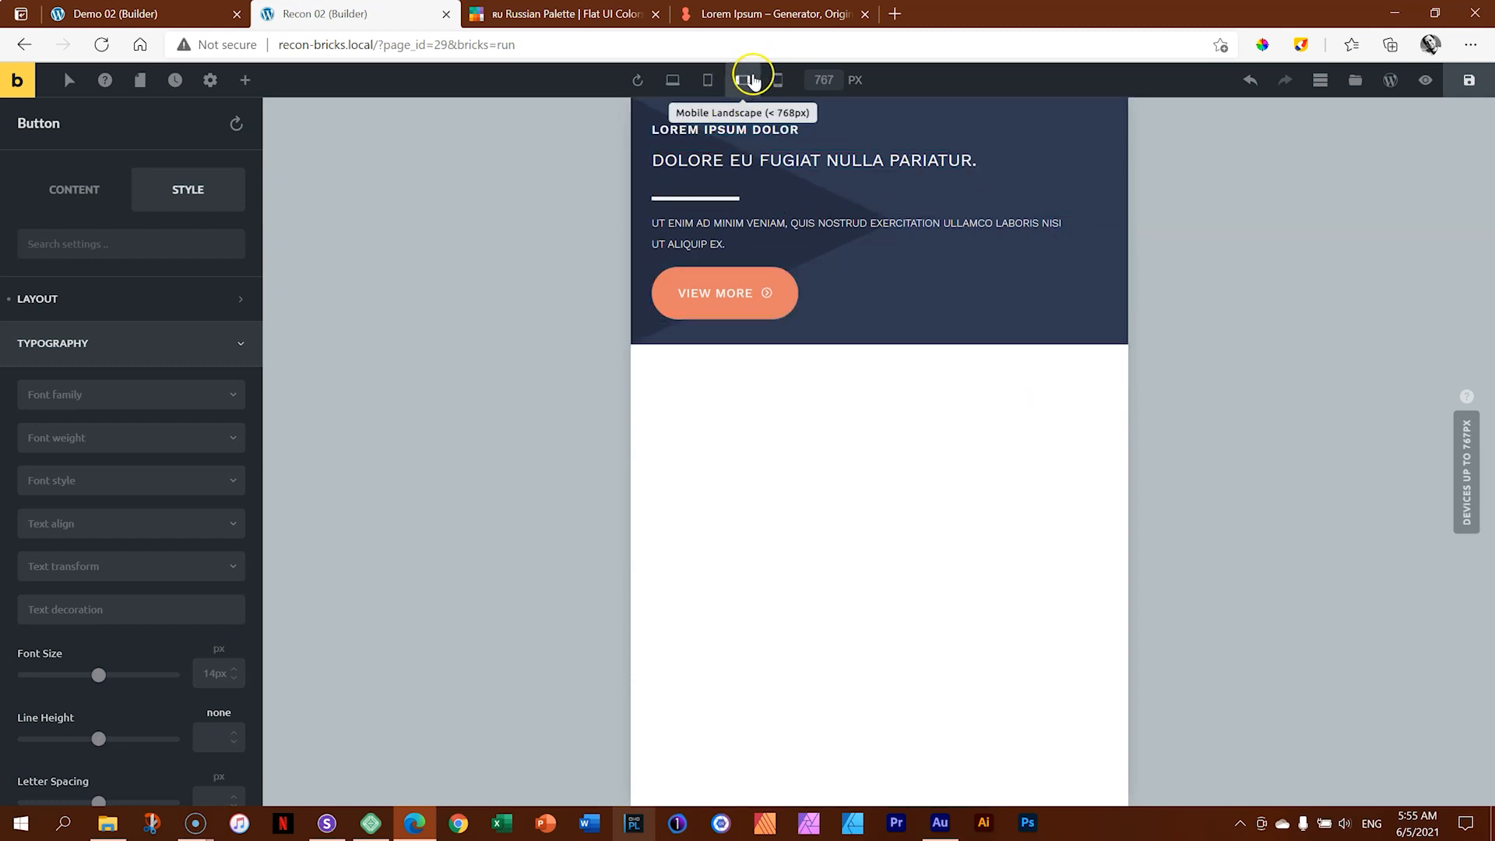
Step: Switch to the Mobile Portrait breakpoint and set the hero section's padding to about 81 px at the top and 150 px at the bottom
click(779, 80)
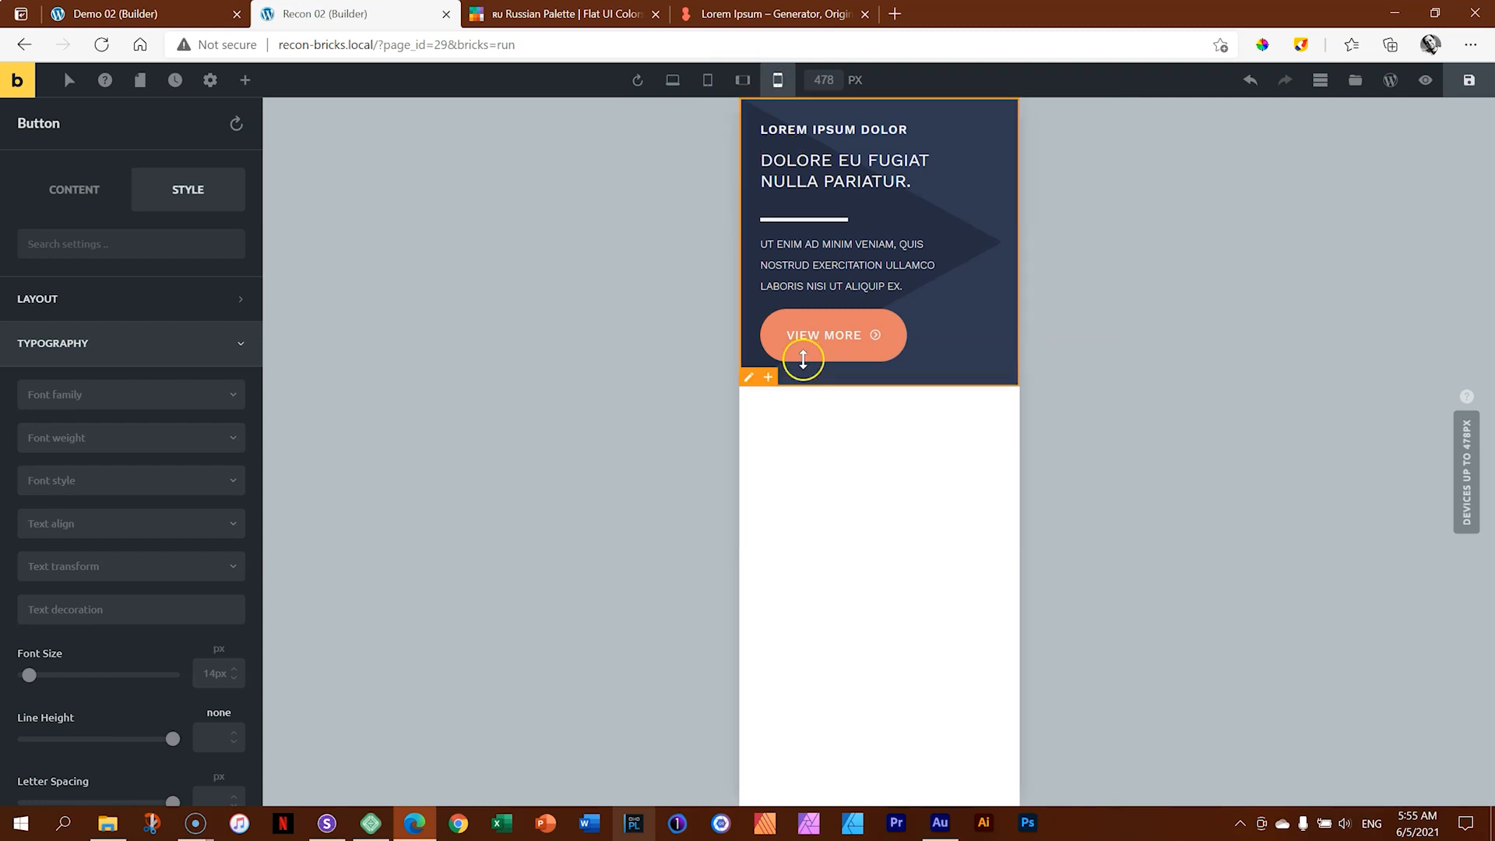
click(873, 109)
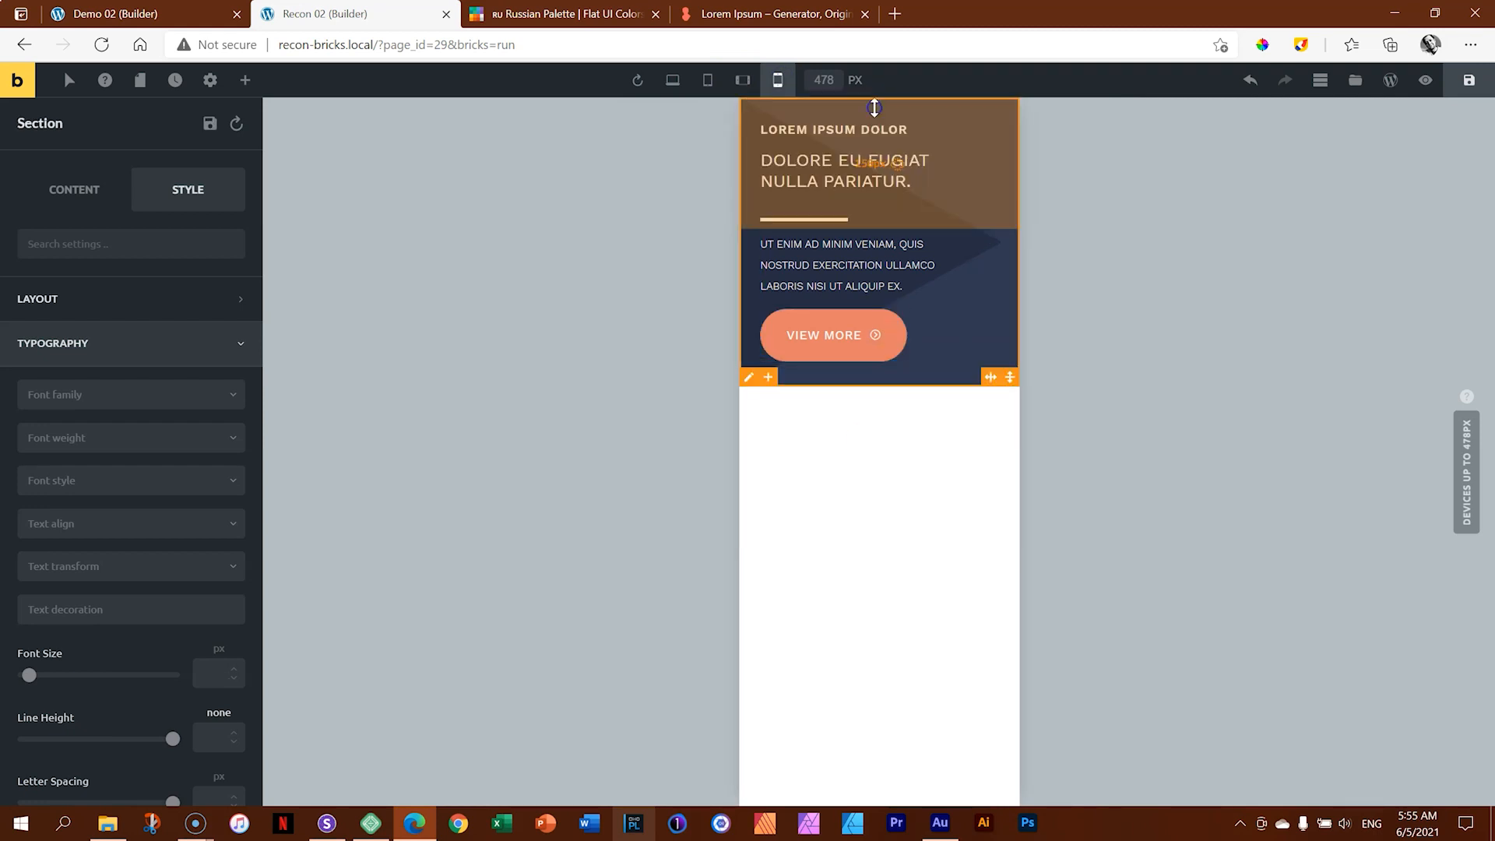
drag(874, 108, 875, 147)
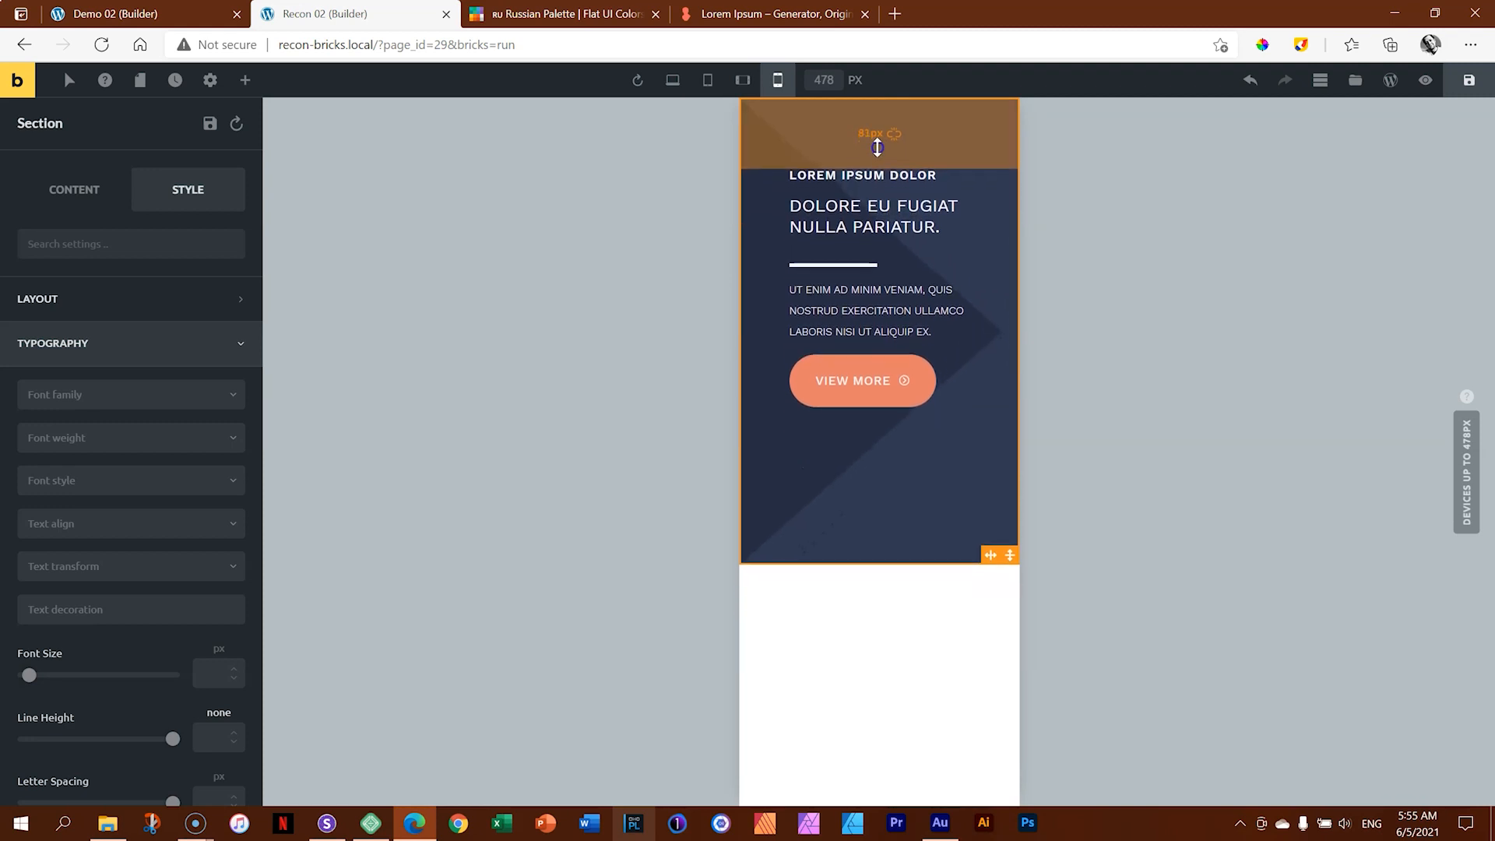
drag(888, 534, 895, 507)
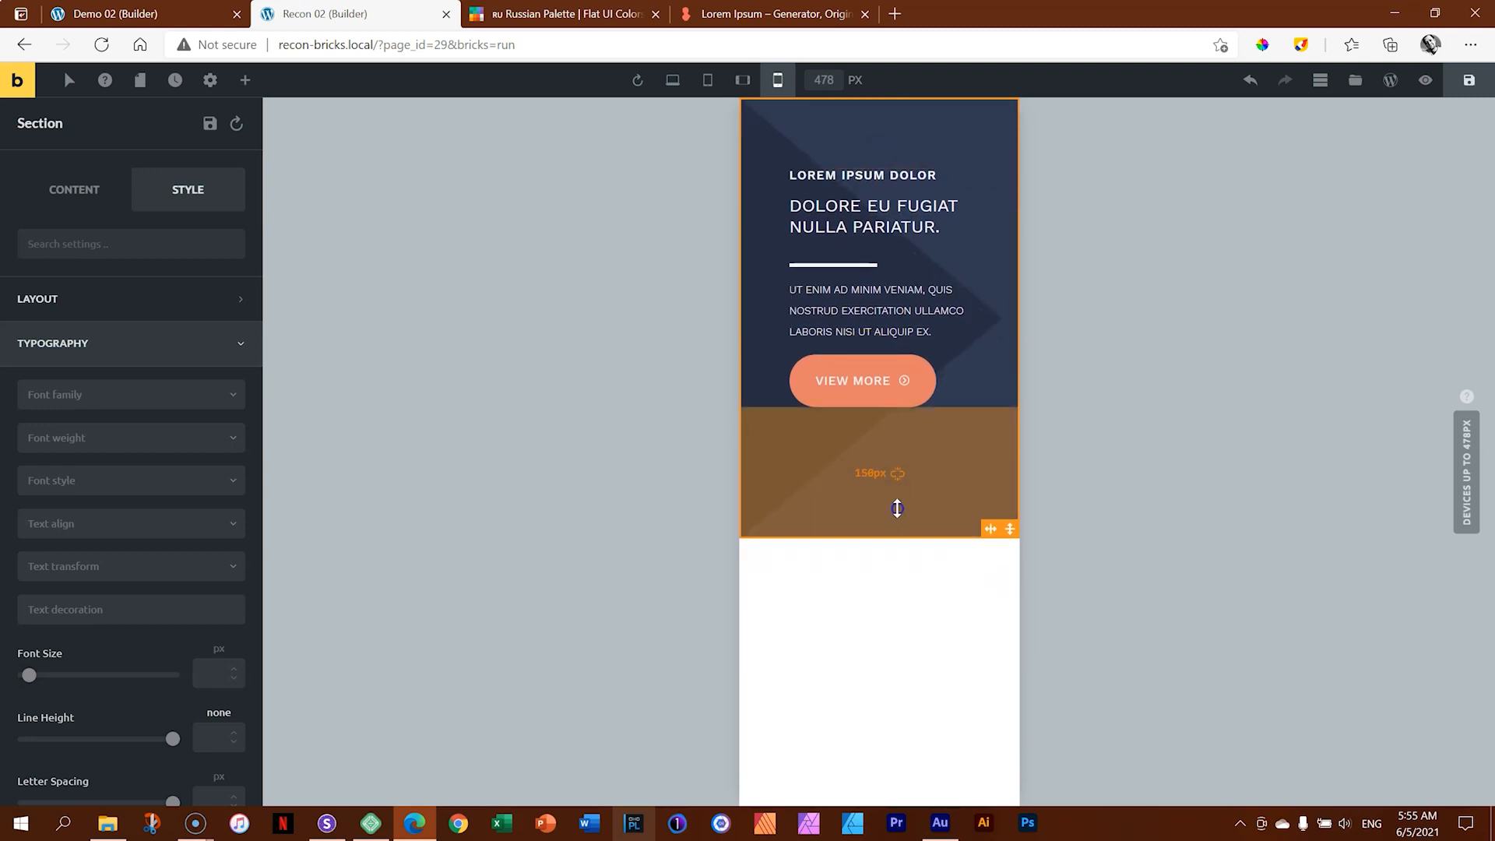
Step: Adjust the View More button's top spacing and reduce the hero section's bottom and top padding on Mobile Portrait
click(880, 366)
mouse_move(879, 347)
mouse_down()
mouse_move(879, 360)
mouse_move(881, 340)
mouse_up()
click(888, 505)
drag(884, 531, 885, 481)
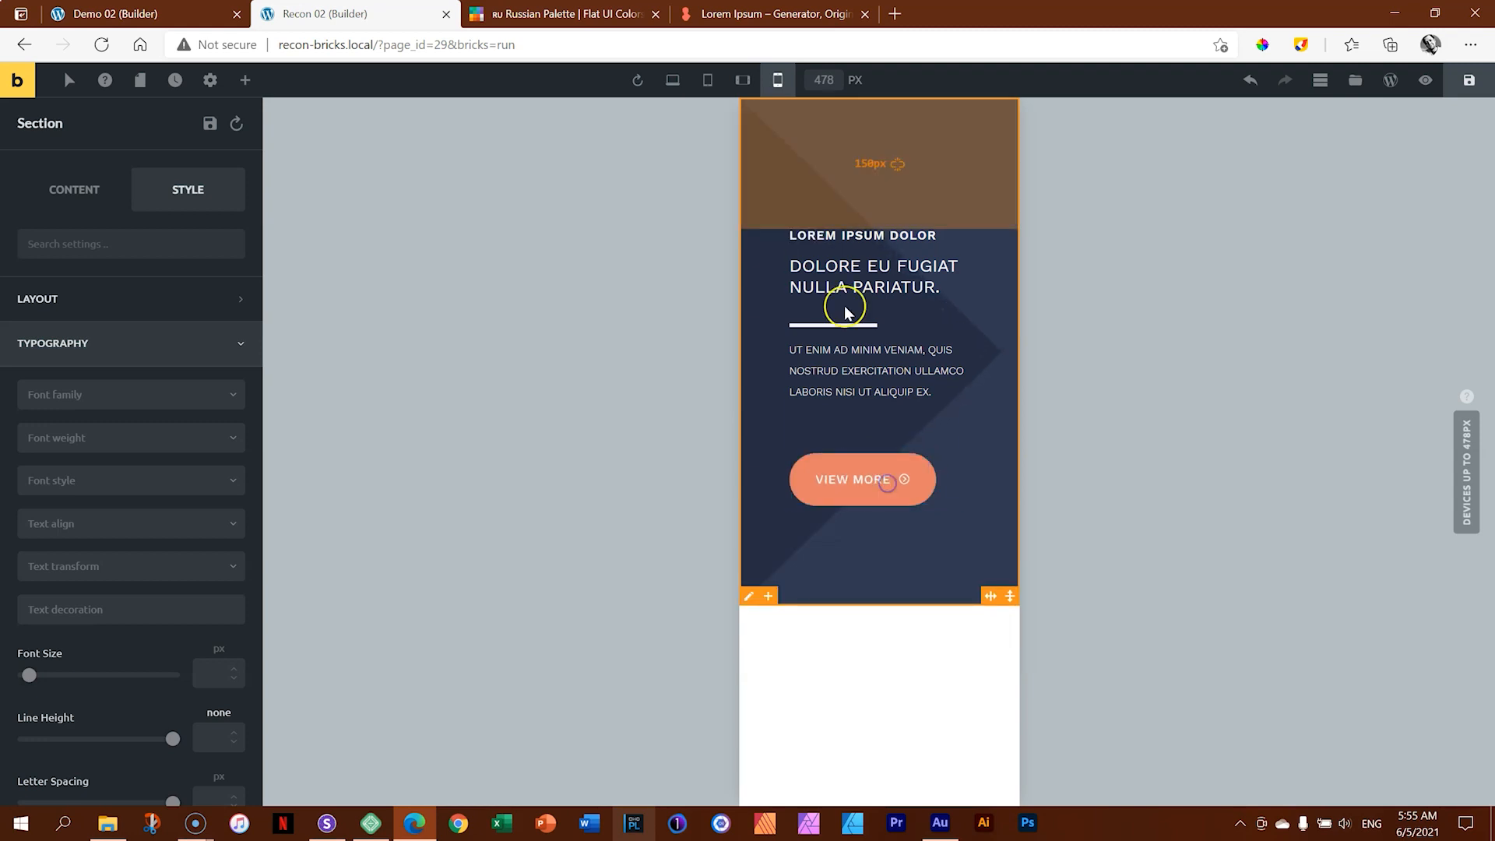
drag(840, 200, 840, 165)
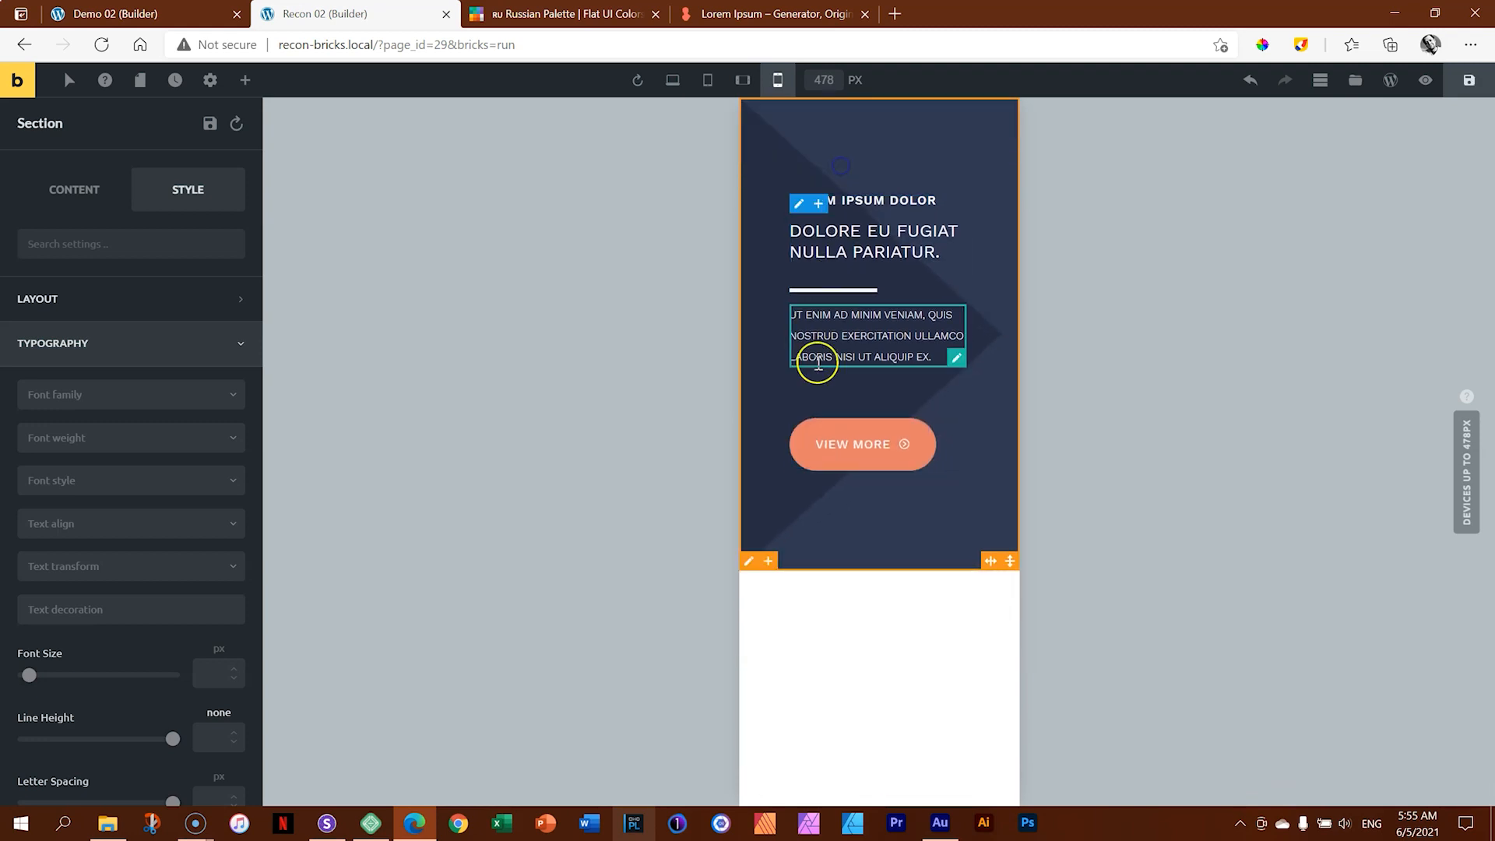
Step: Try heavier font weights on the H2 heading for Mobile Portrait and set it to 900
click(864, 250)
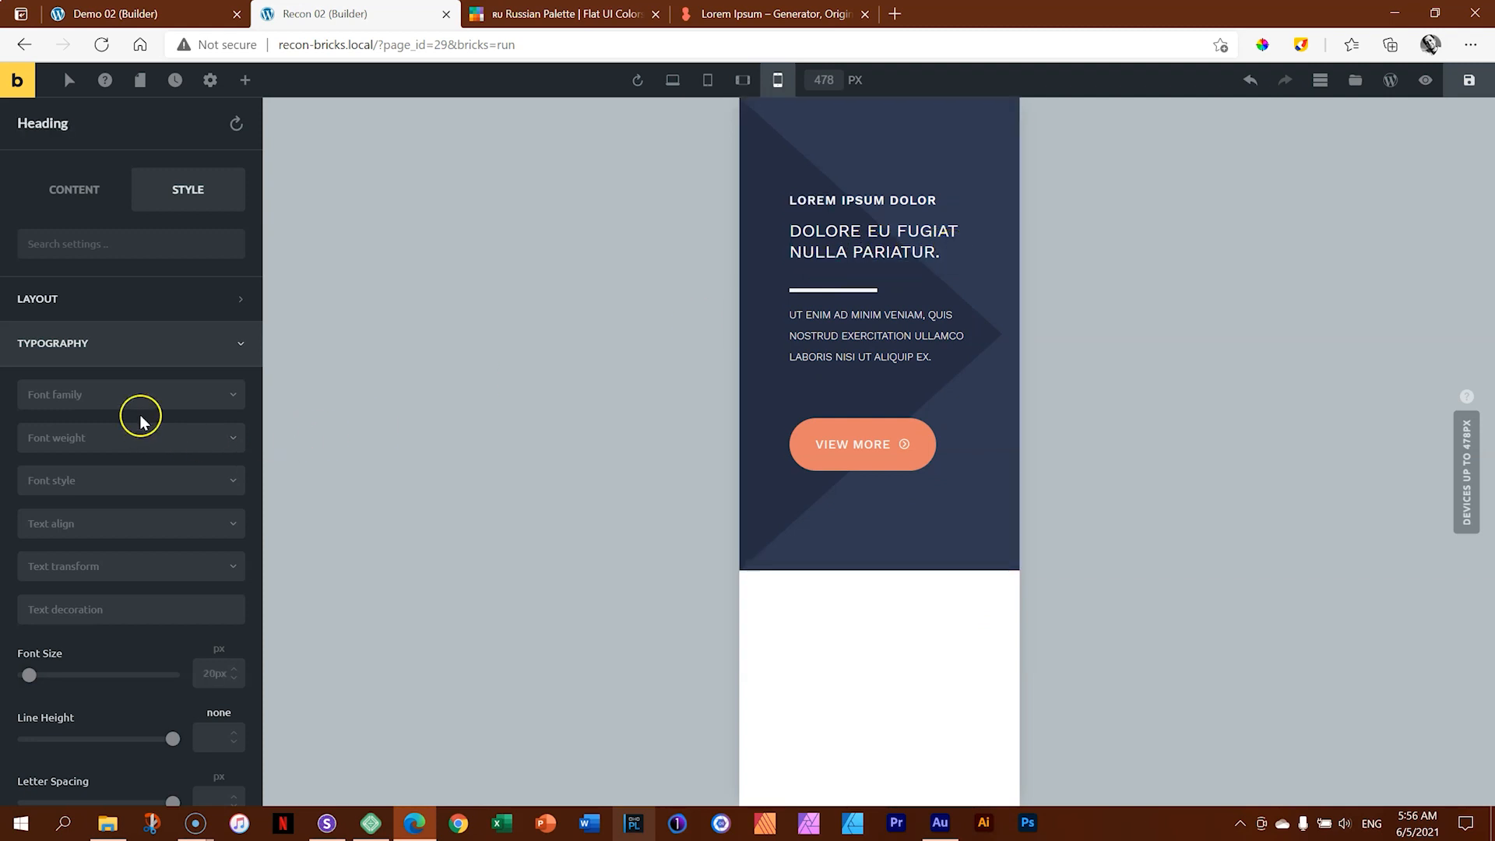
click(125, 436)
click(36, 597)
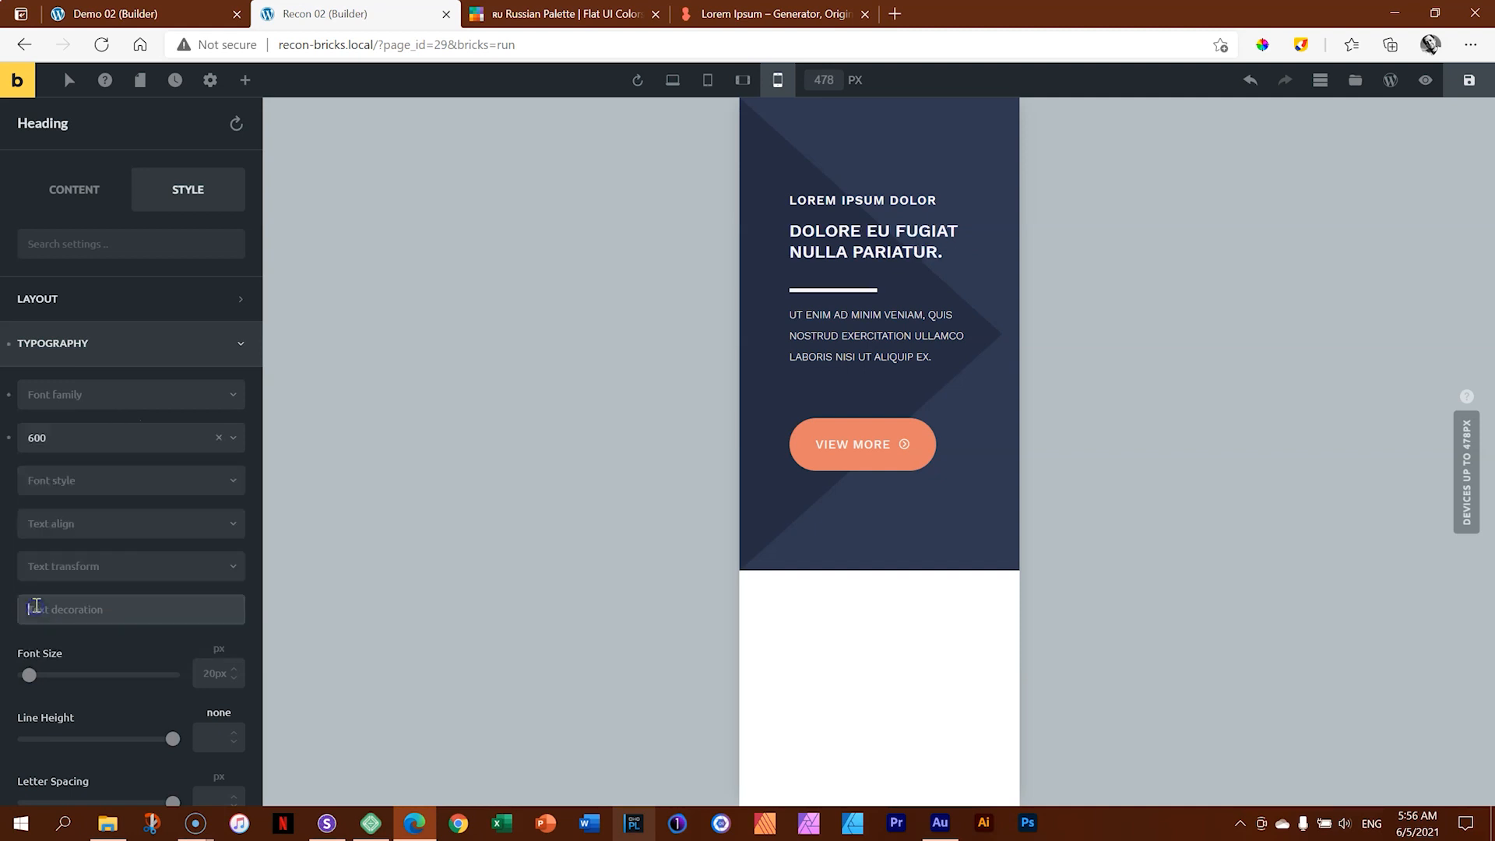
click(125, 439)
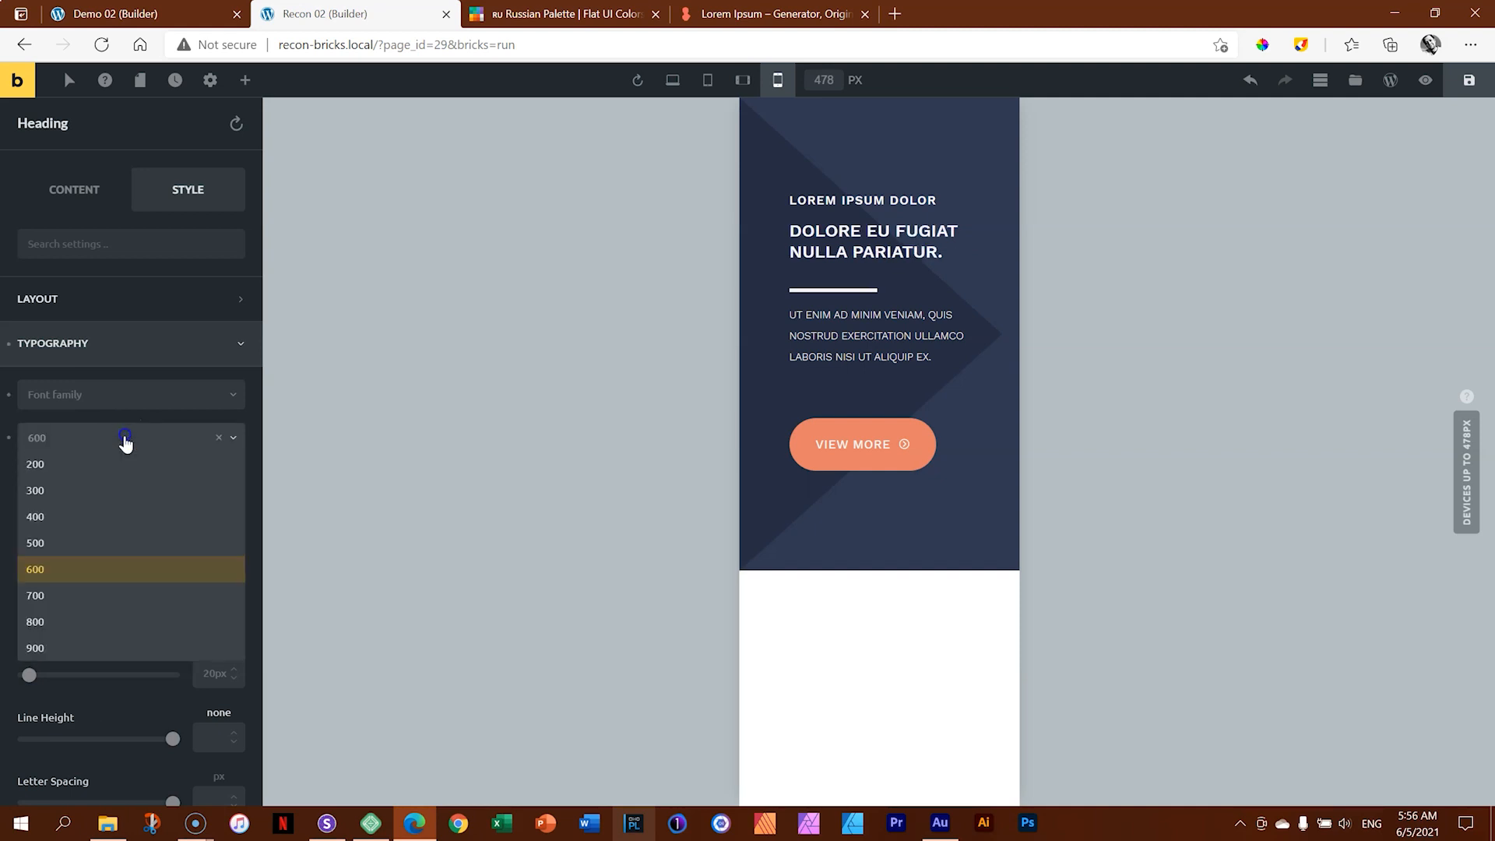
click(76, 609)
click(101, 441)
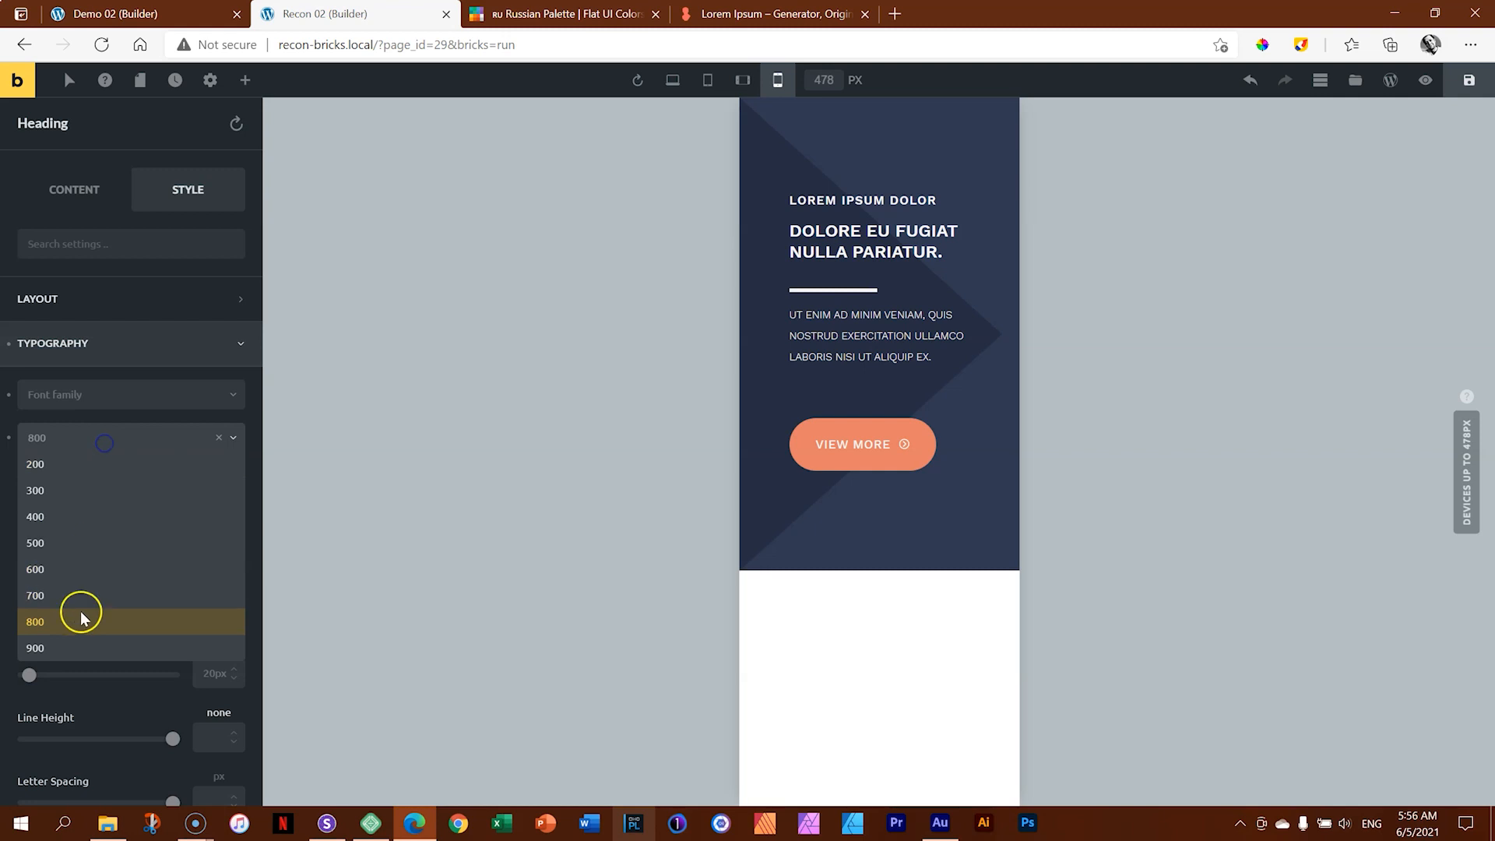
click(75, 644)
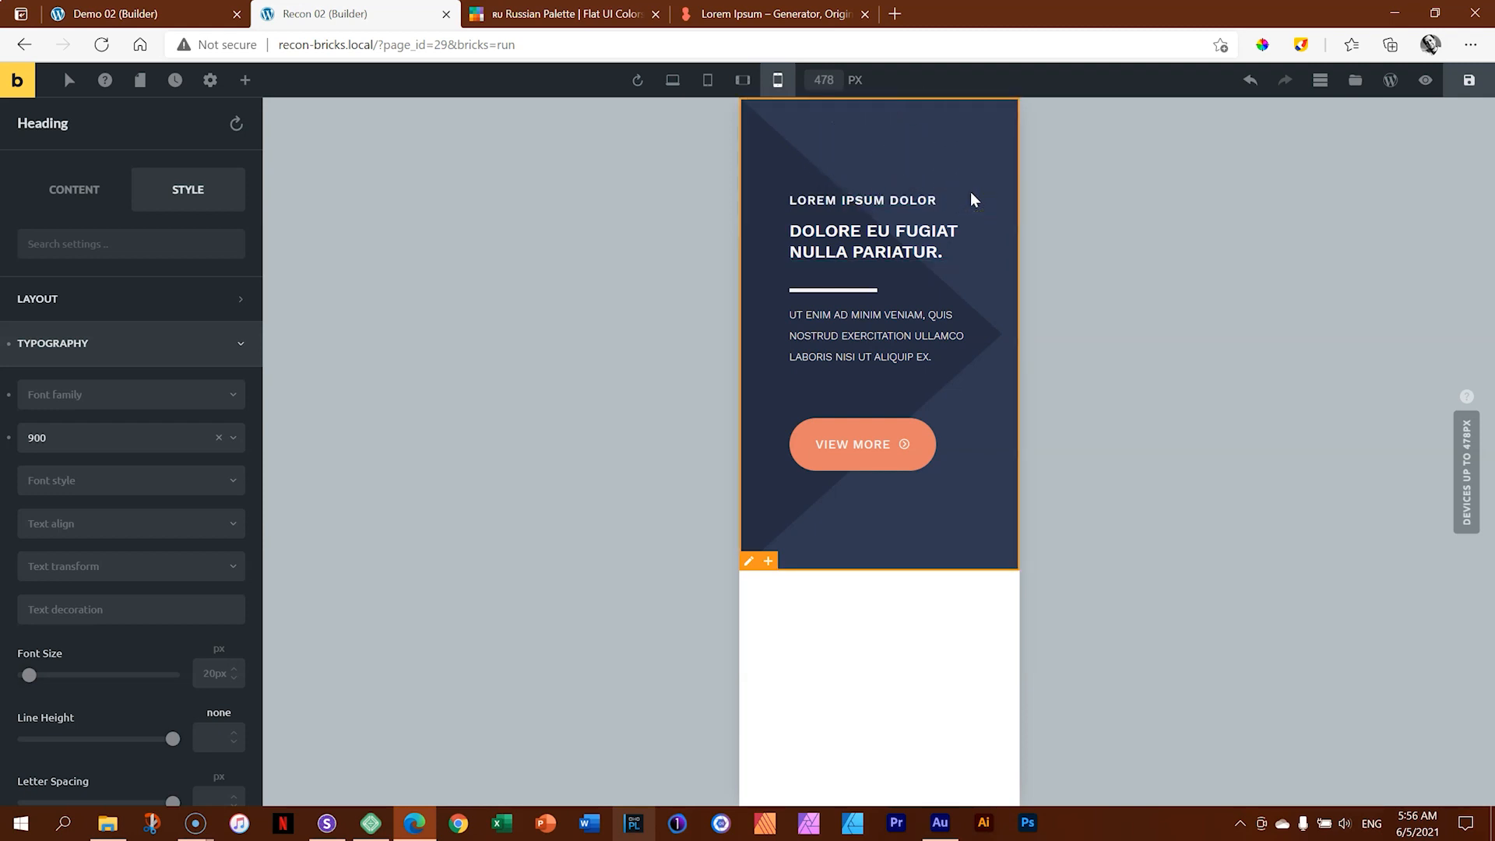
Step: Link the hero section's opposite paddings and set the top and bottom padding to about 94 px
drag(927, 166, 926, 150)
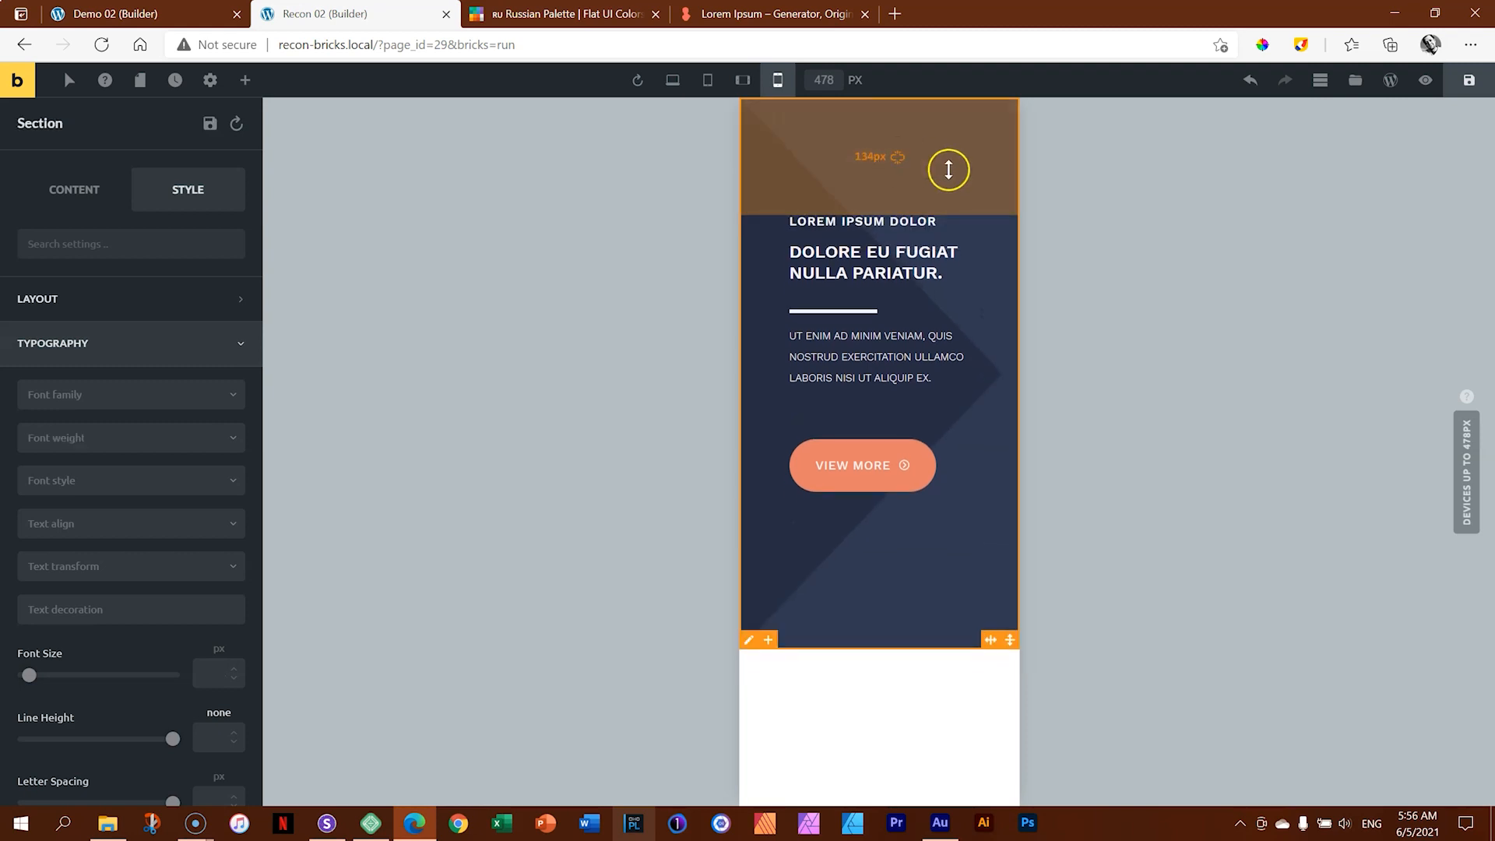
click(897, 161)
drag(941, 176, 968, 149)
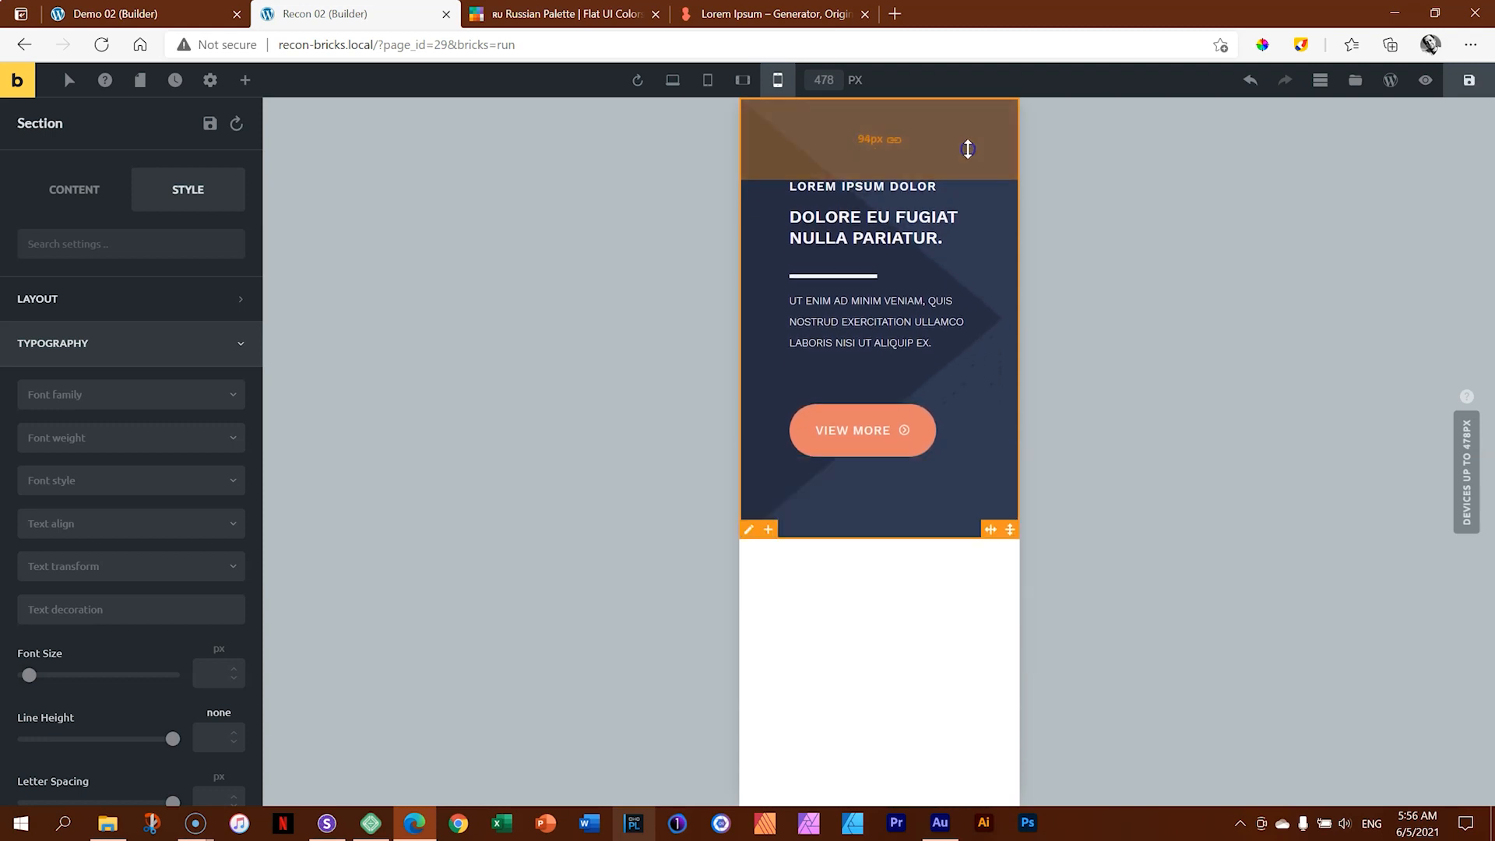
Step: Unlink the hero section's opposite paddings, readjust the bottom padding, and set the top padding to about 119 px on Mobile Portrait
click(897, 501)
click(898, 503)
drag(942, 497, 943, 518)
drag(927, 126, 926, 158)
click(957, 364)
drag(923, 152, 924, 140)
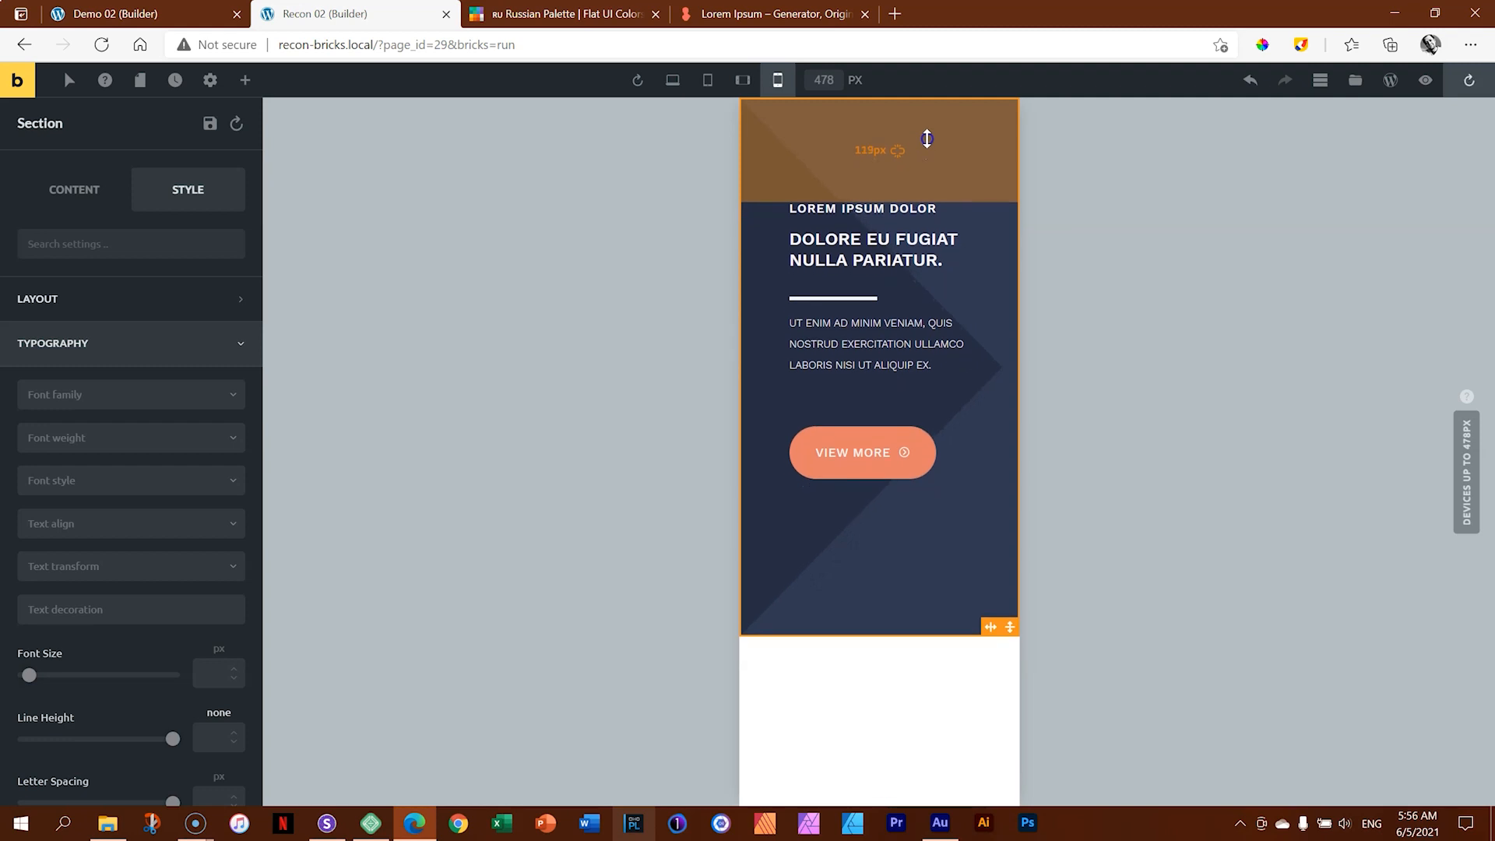
Step: Reduce the hero section's bottom padding and set its top padding to about 140 px on Mobile Portrait
click(903, 569)
drag(903, 569, 907, 537)
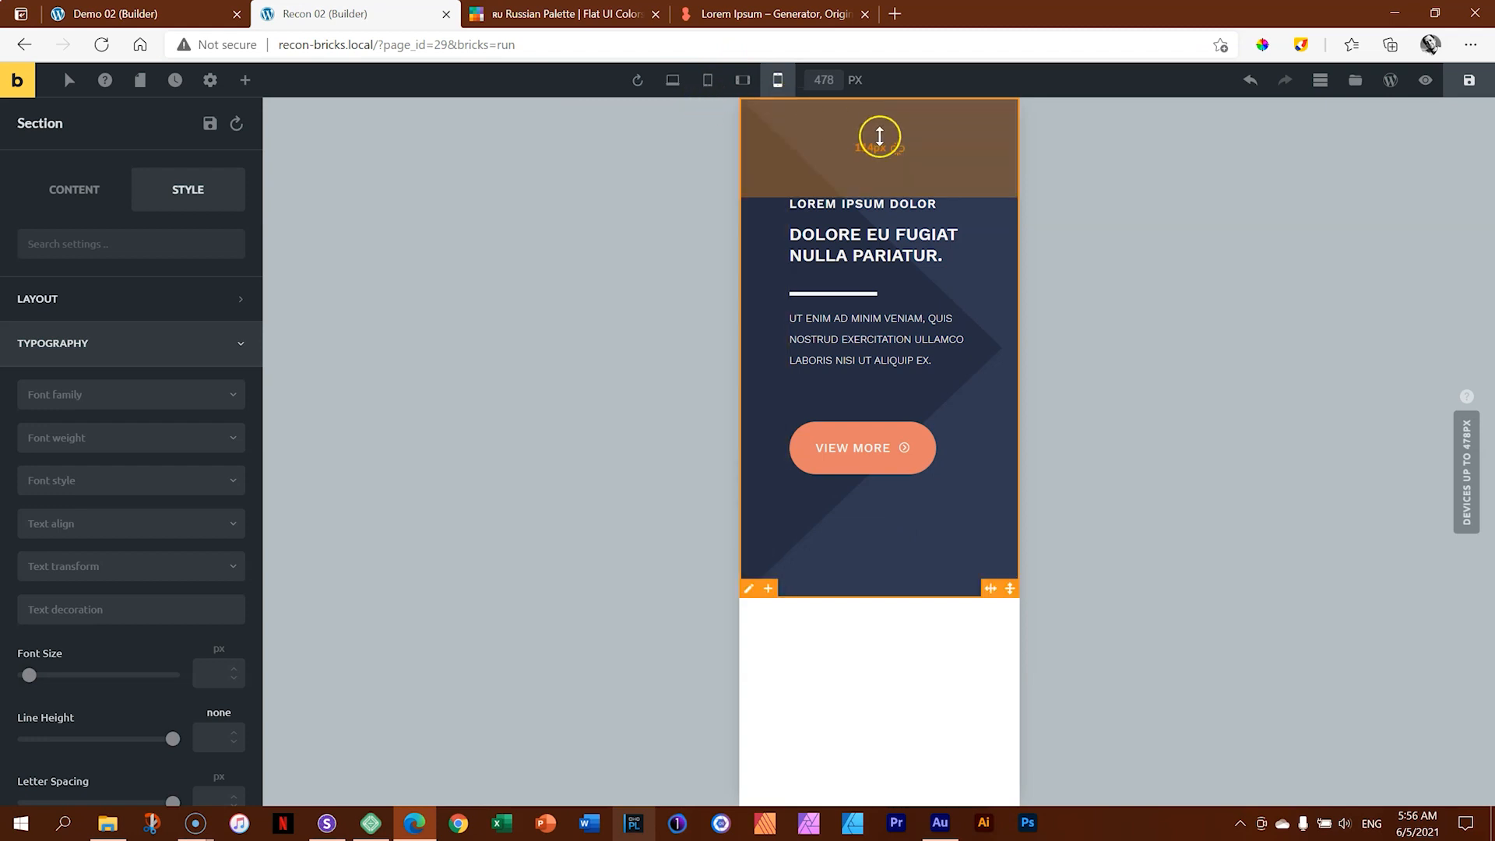
drag(934, 146, 934, 157)
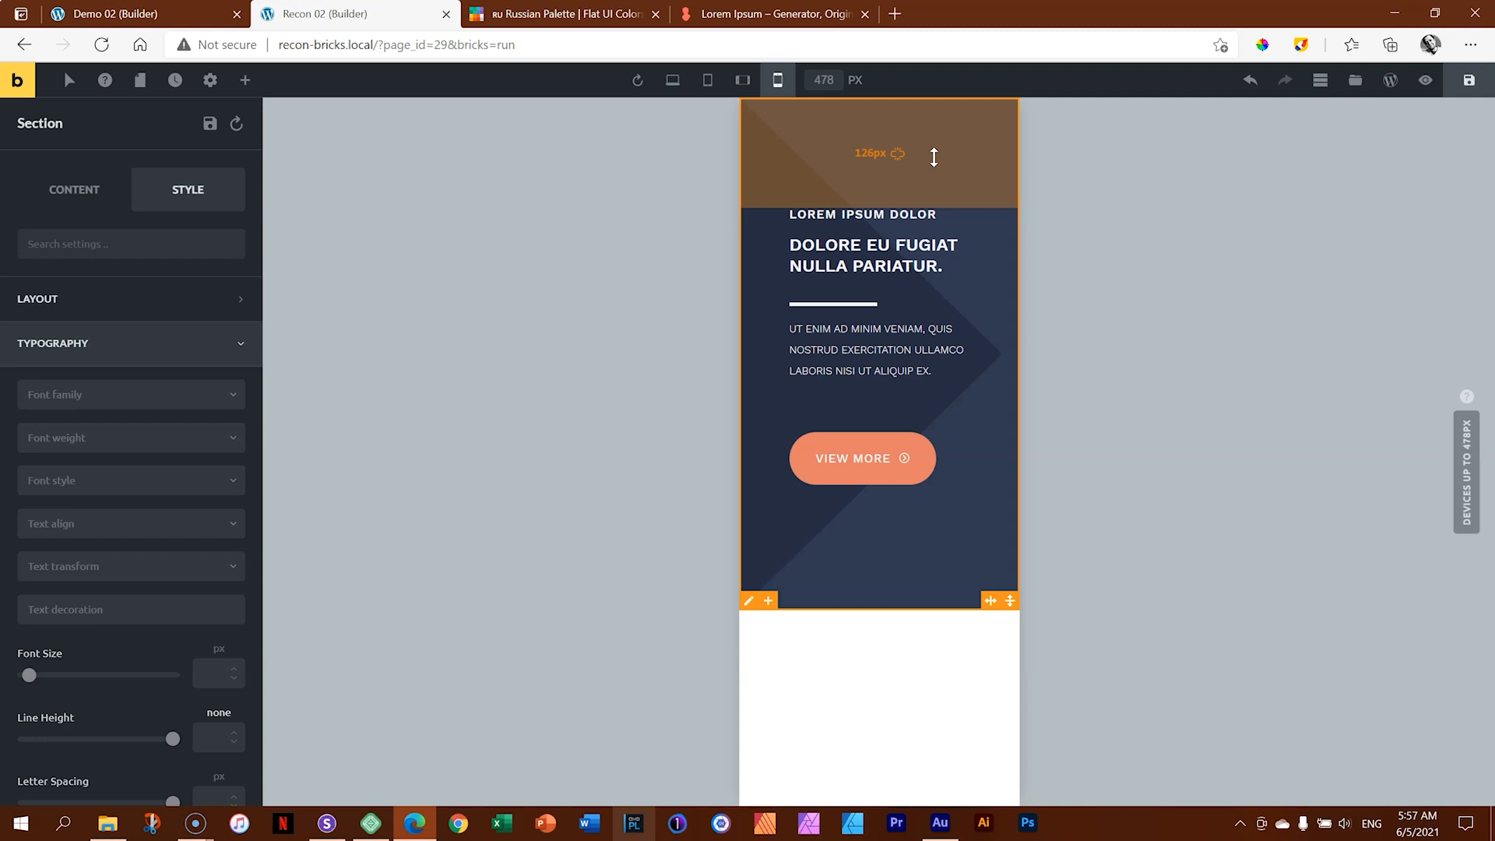
drag(934, 156, 933, 169)
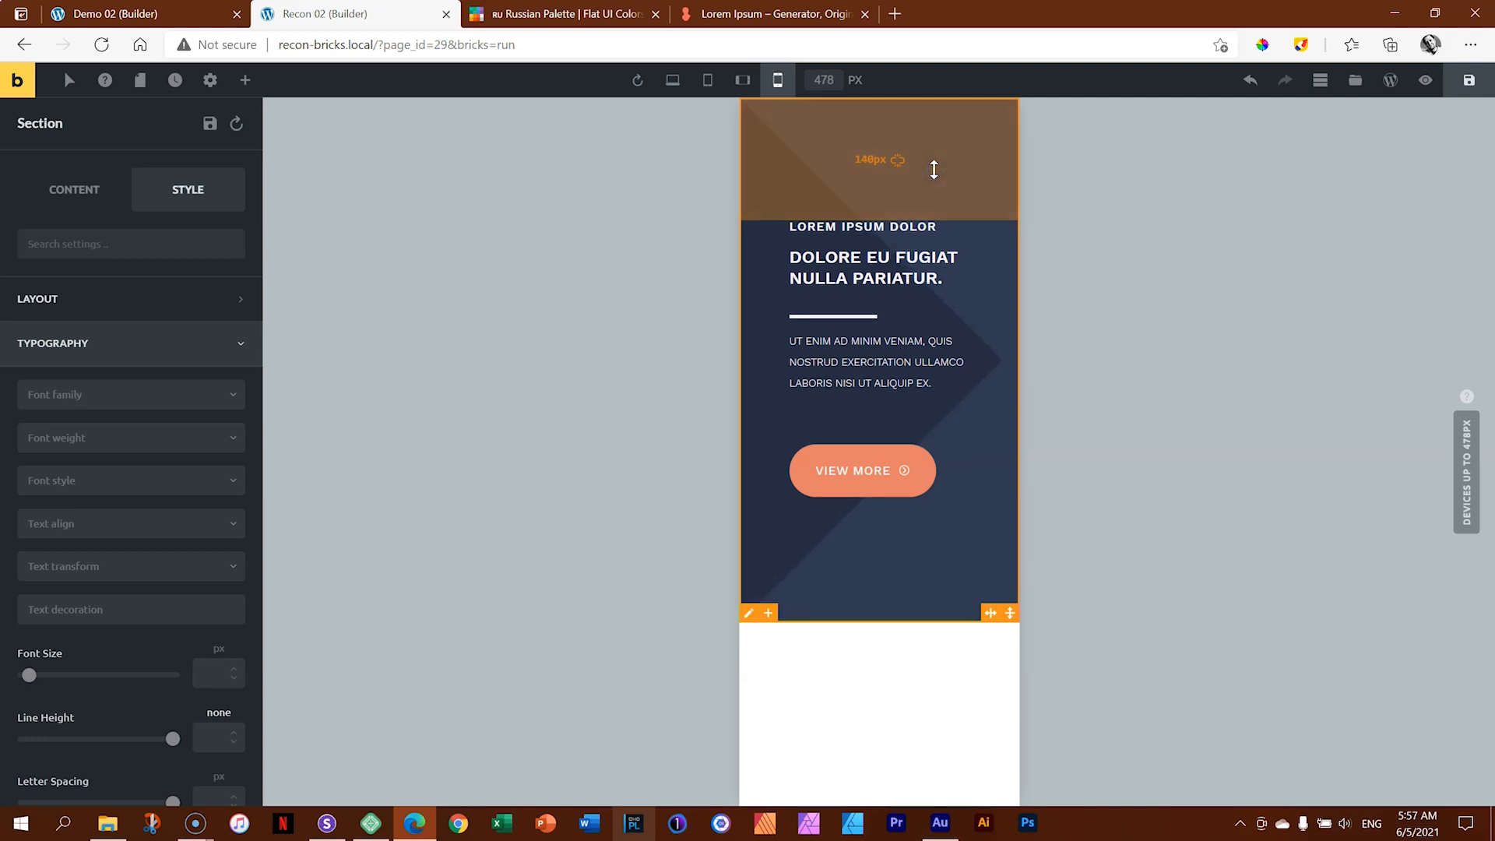
Step: Save the page draft and open the live Recon 02 page from the builder preview
click(1465, 100)
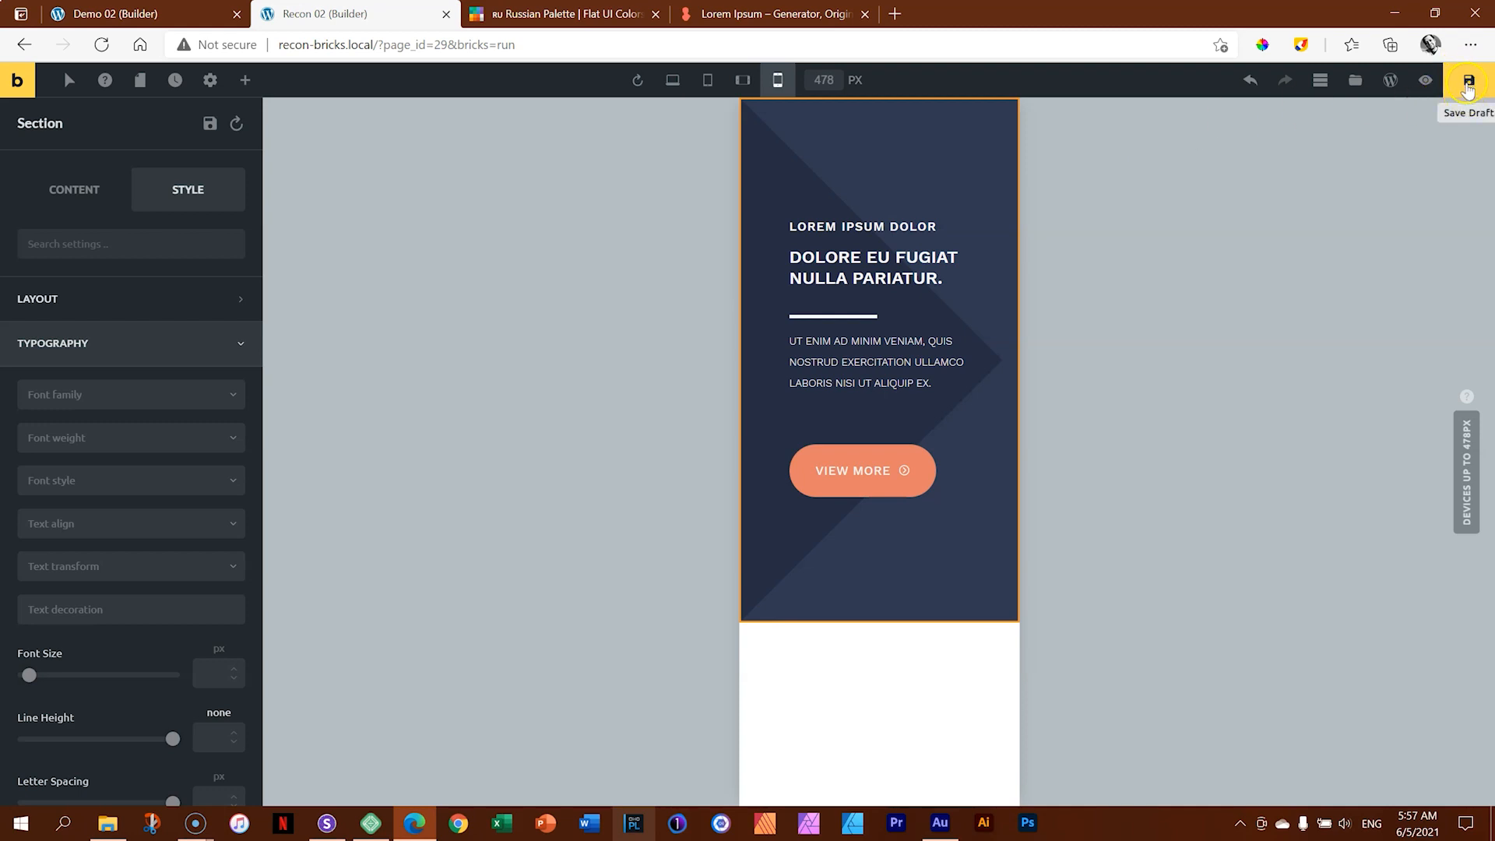
click(1425, 81)
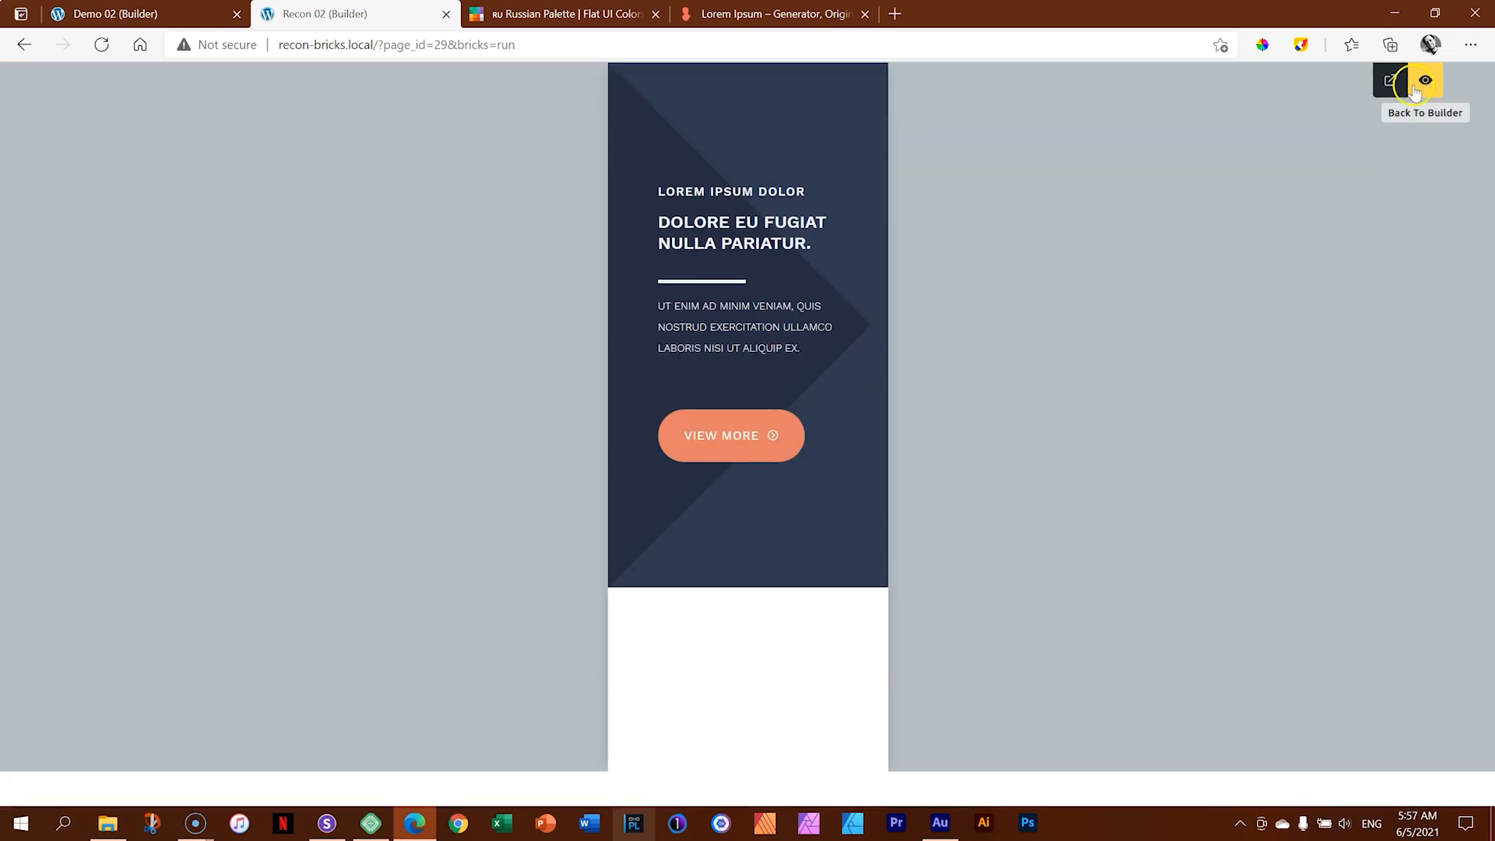
click(1399, 90)
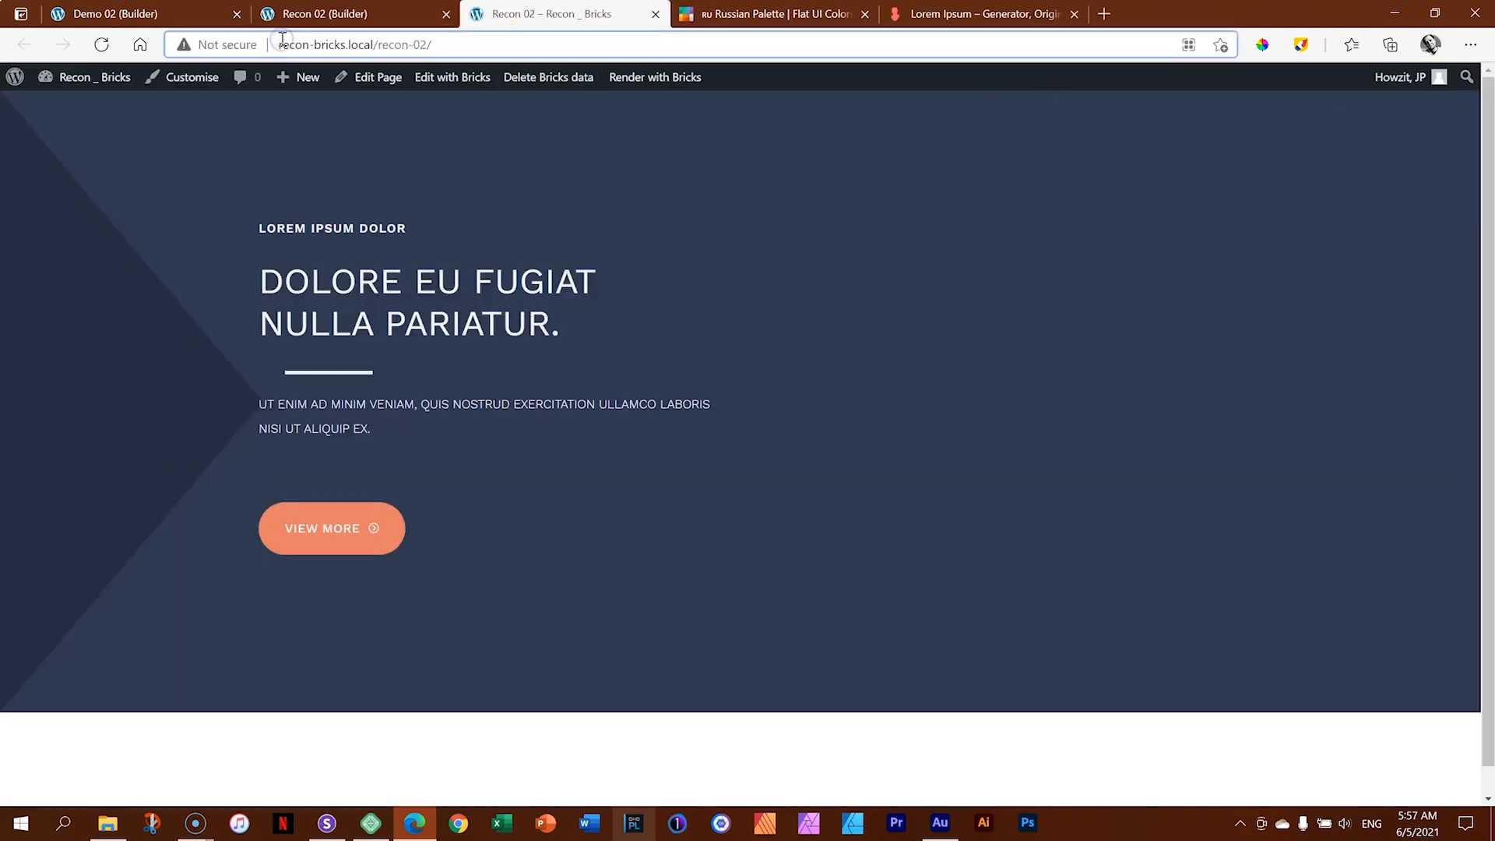
Step: Switch to the multi-device preview app, reload recon-bricks.local/recon-02/, and examine the hero on the desktop, laptop, phone and tablet previews
click(327, 822)
click(864, 14)
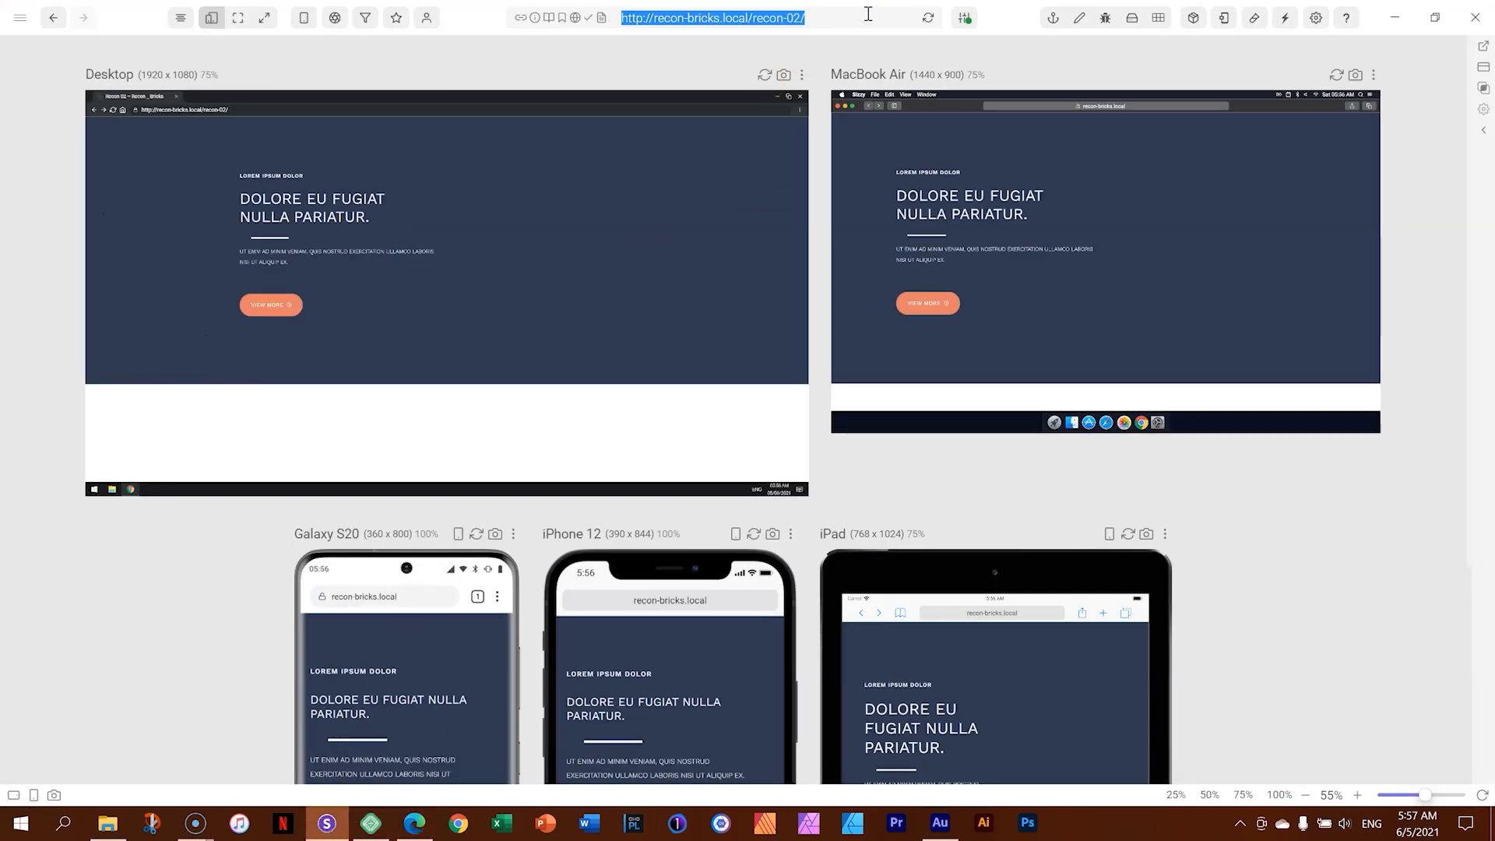
key(Return)
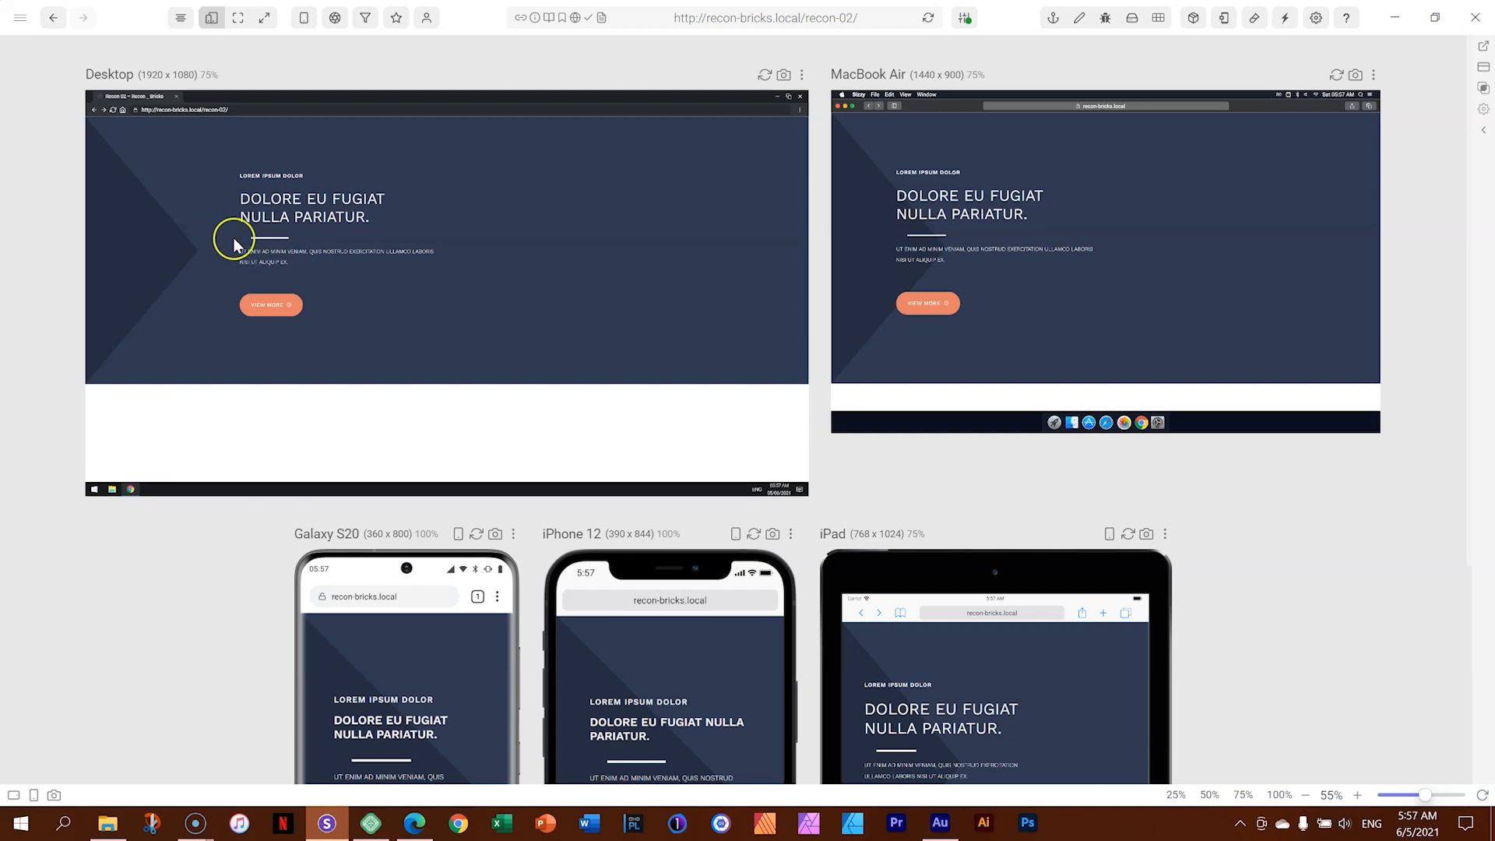
scroll(527, 271, down, 4)
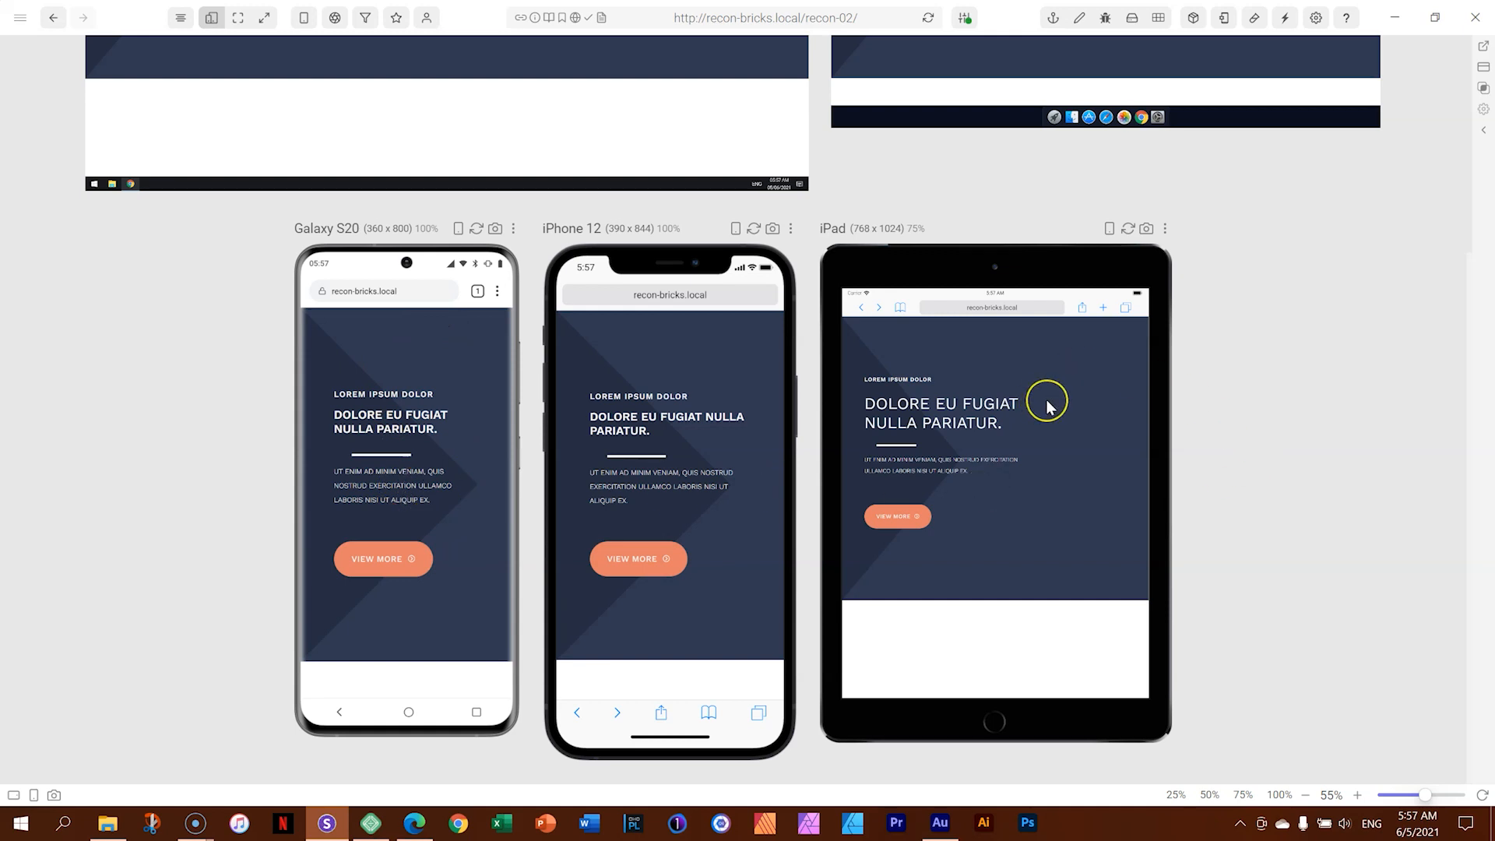
scroll(1044, 399, up, 4)
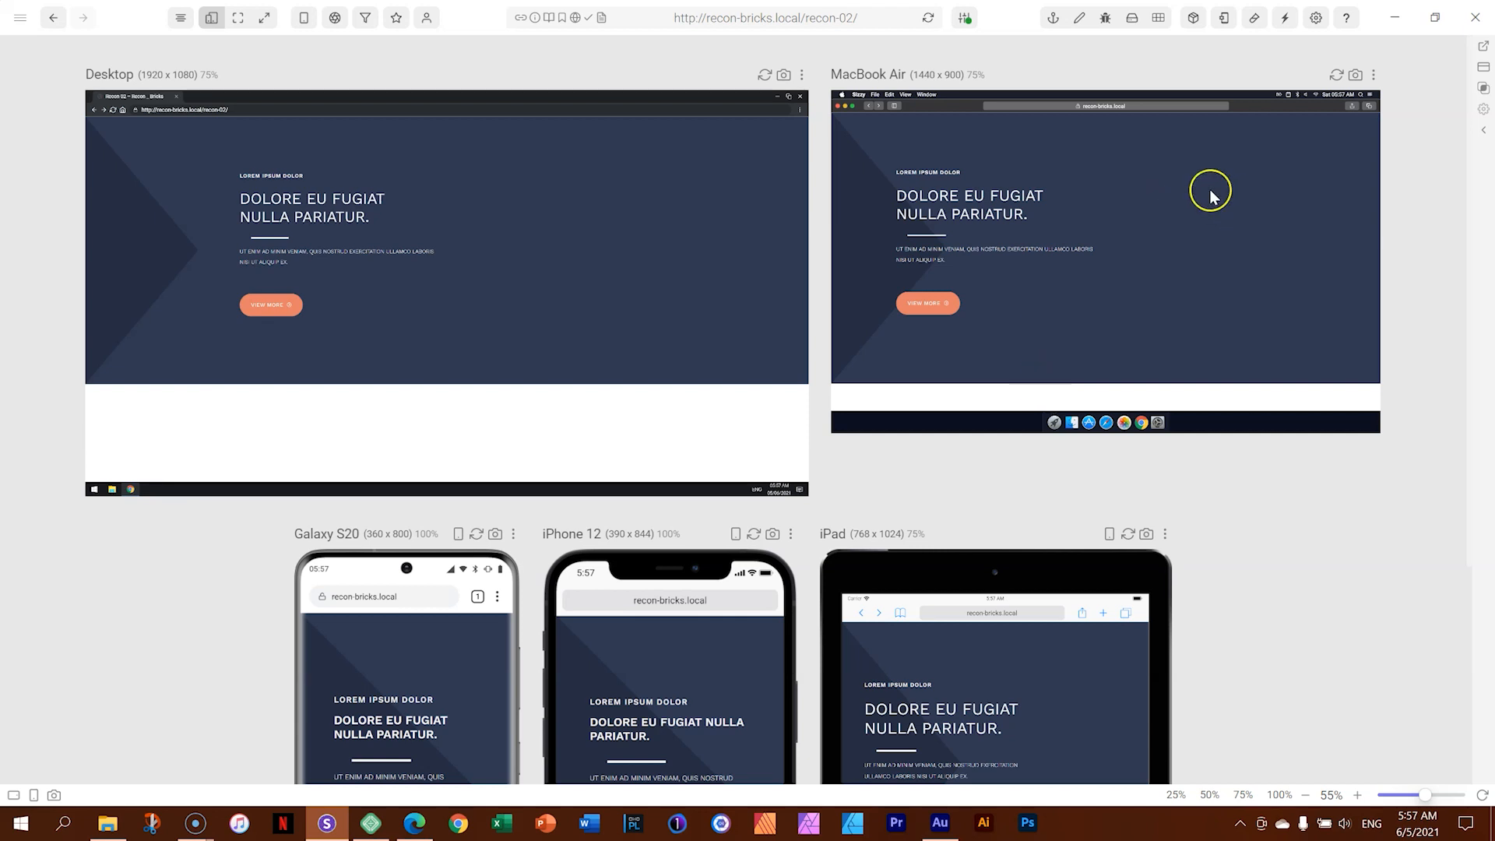
Step: Return to the browser, close the live page, and bring the Recon 02 builder back to editing at the Desktop base breakpoint
click(416, 823)
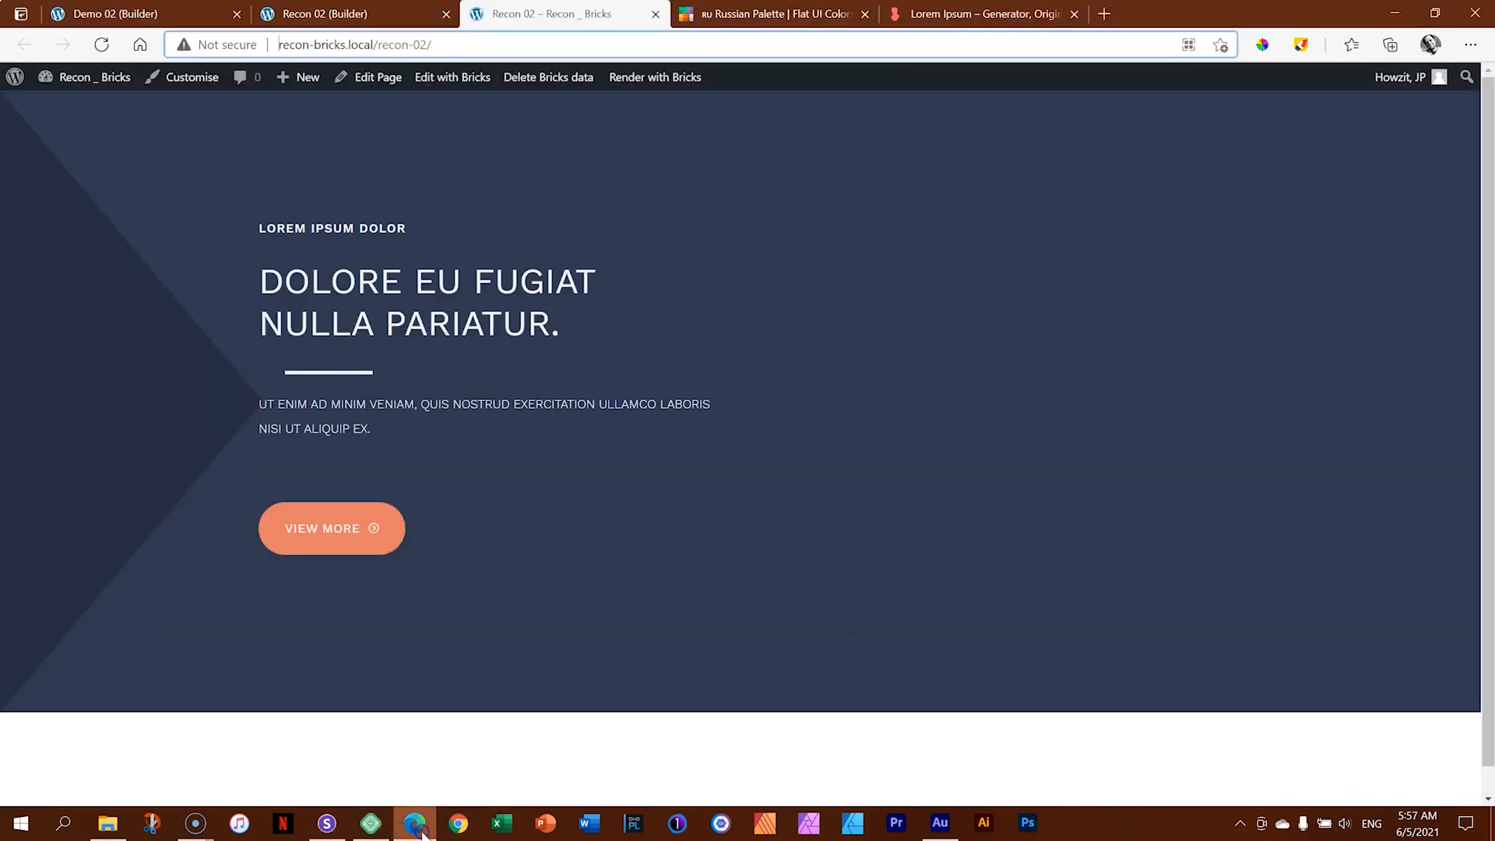
click(657, 15)
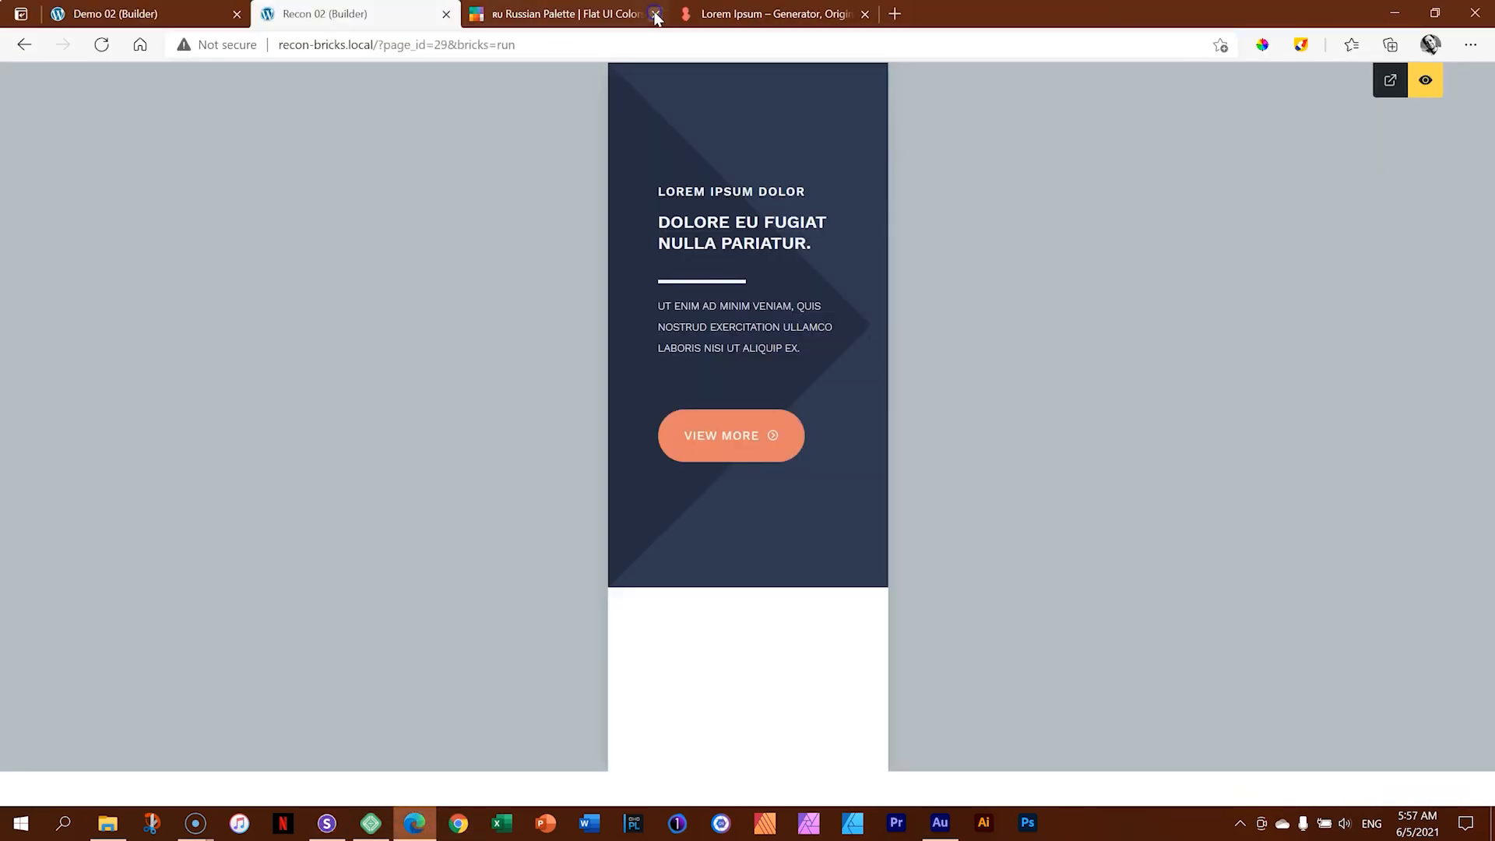
click(1423, 82)
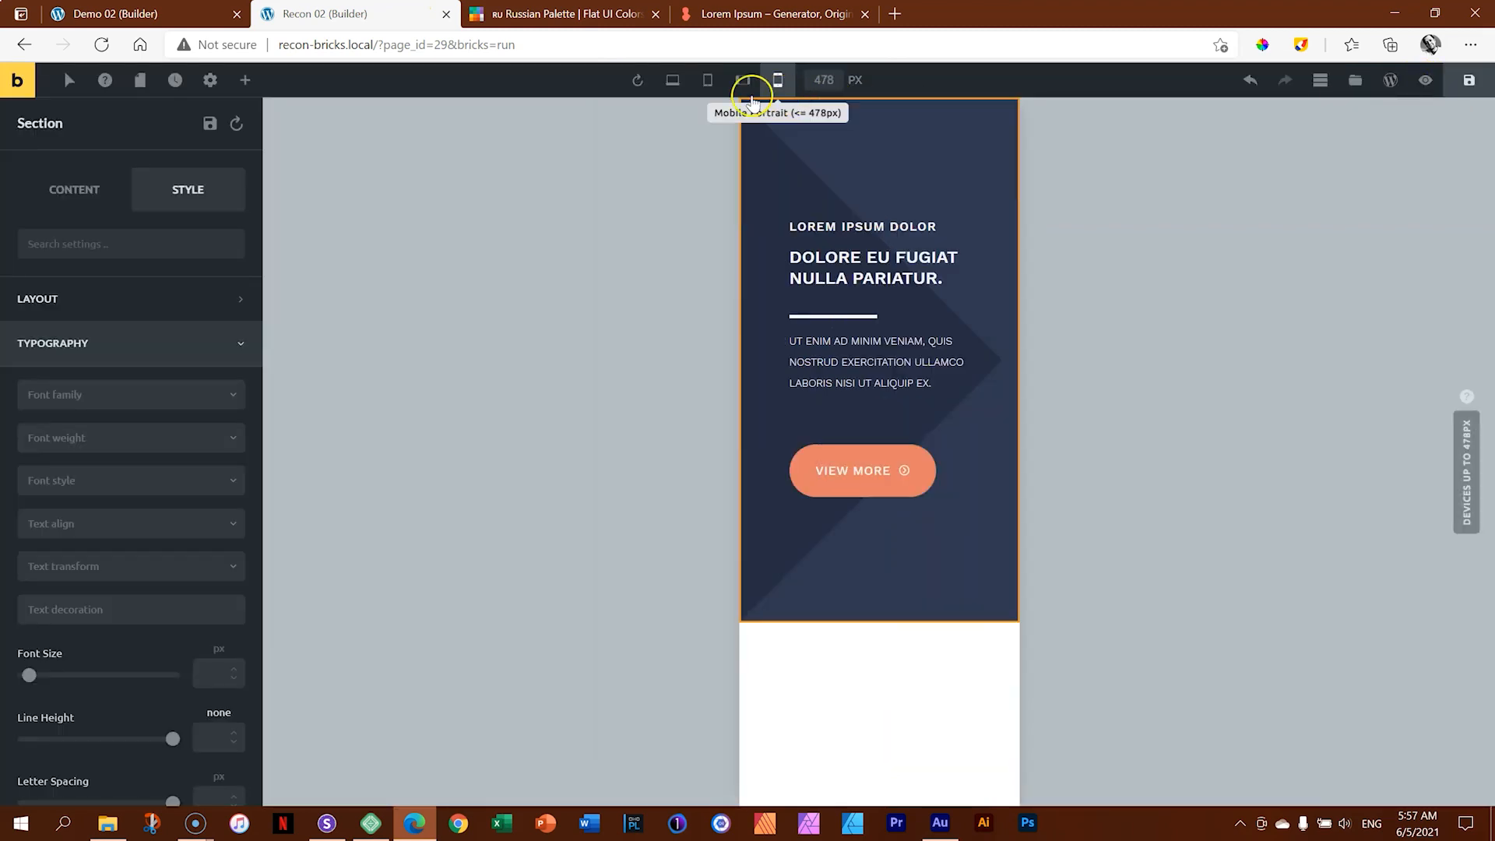
click(674, 83)
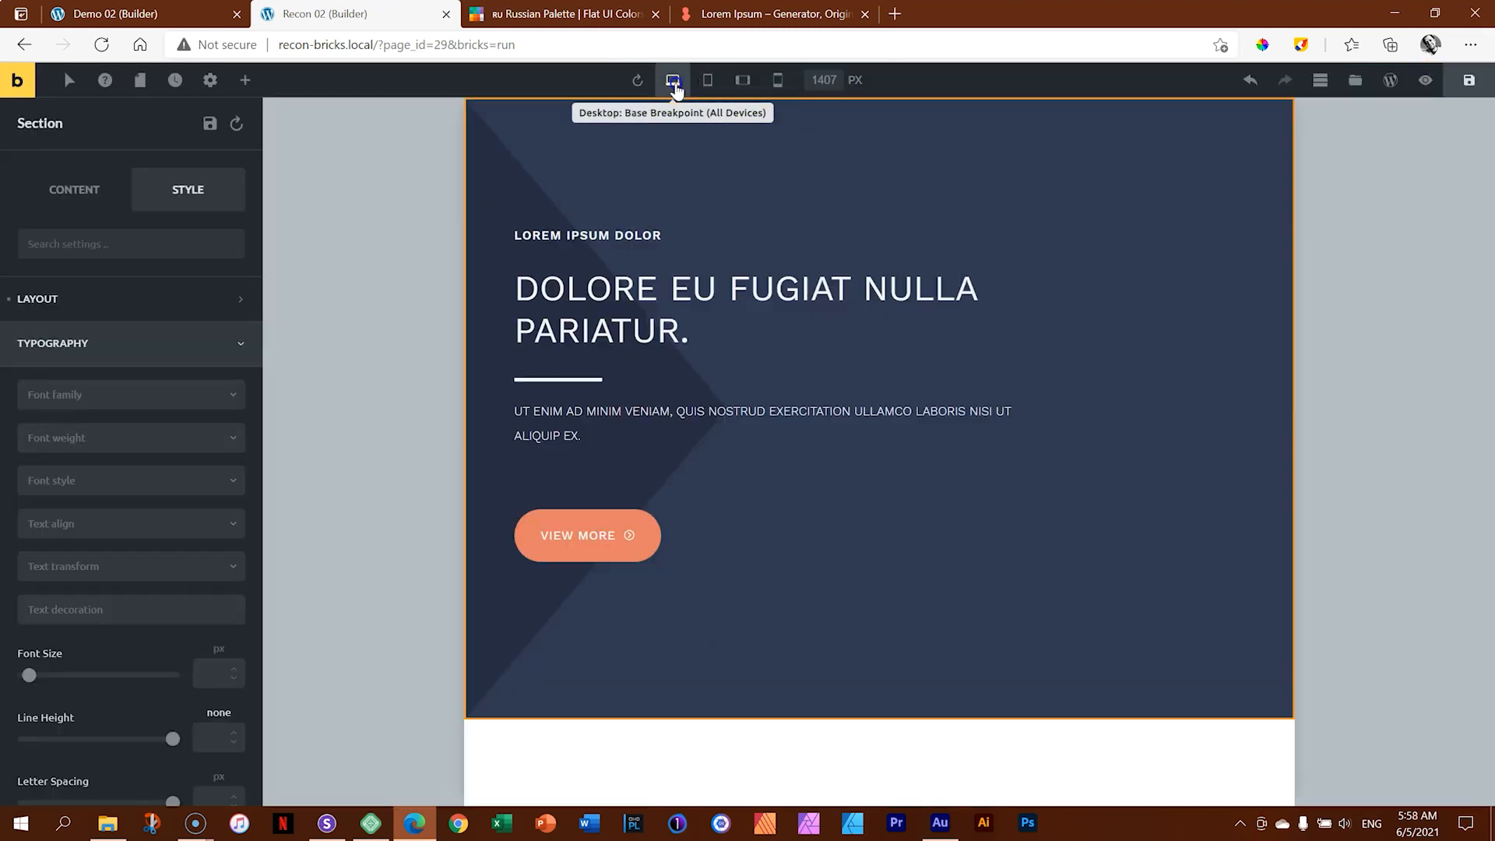
Step: Clone the hero section's container and add a top margin to separate the copy from the original
click(761, 715)
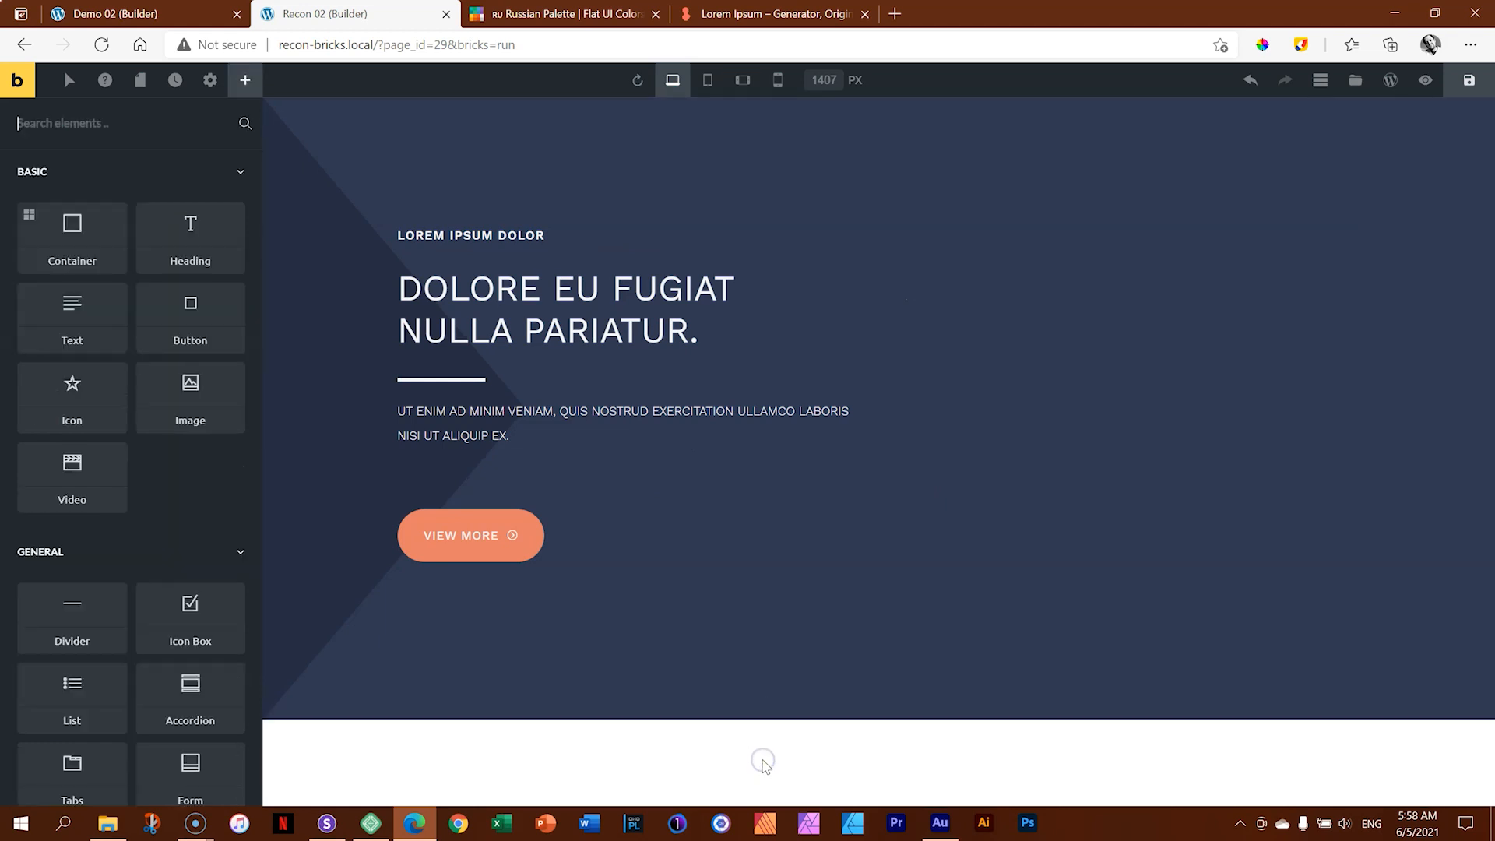
right_click(292, 138)
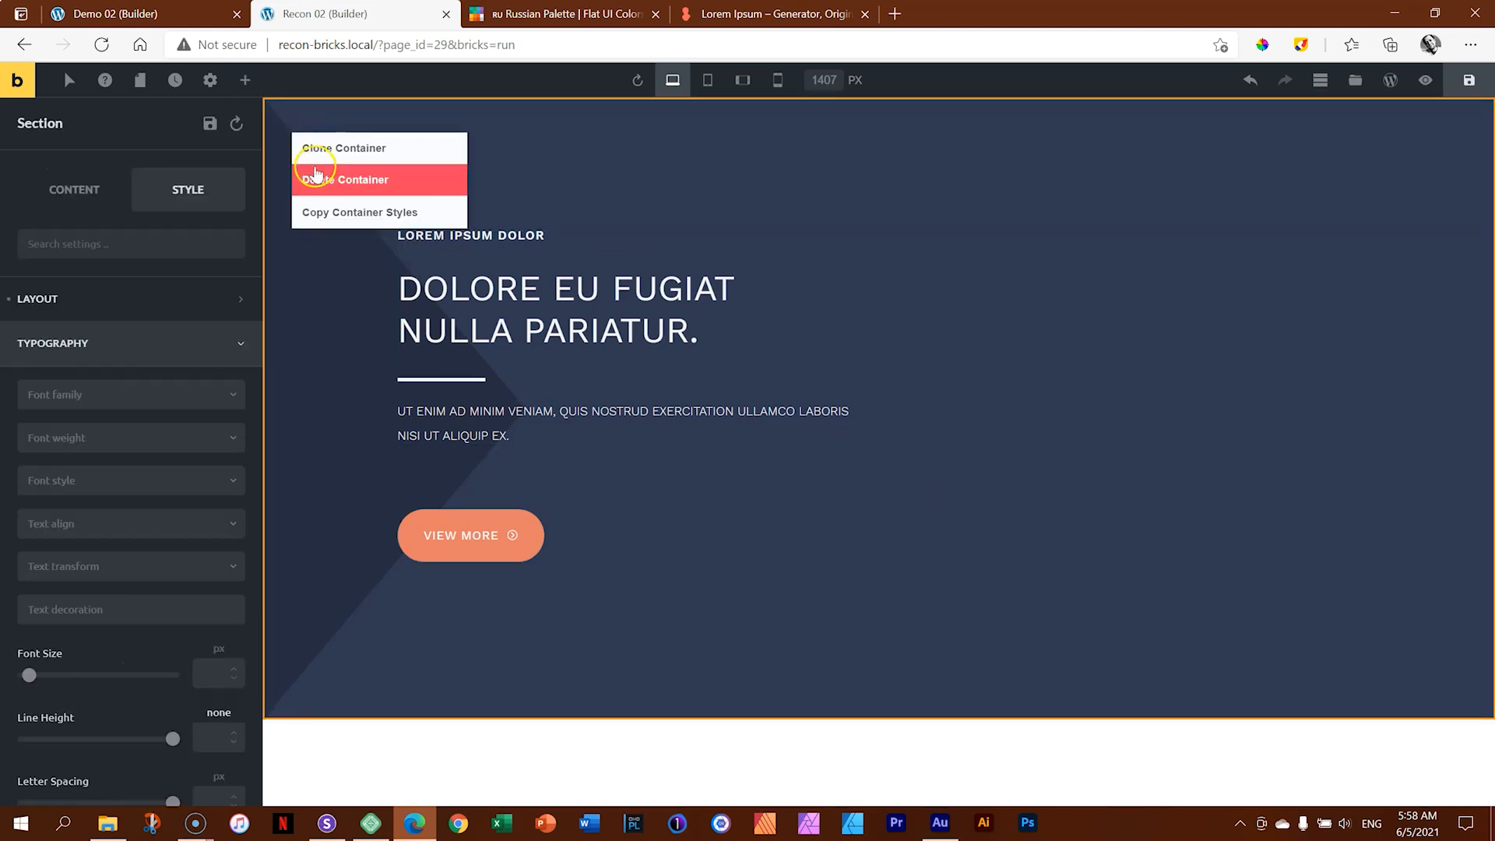
click(316, 150)
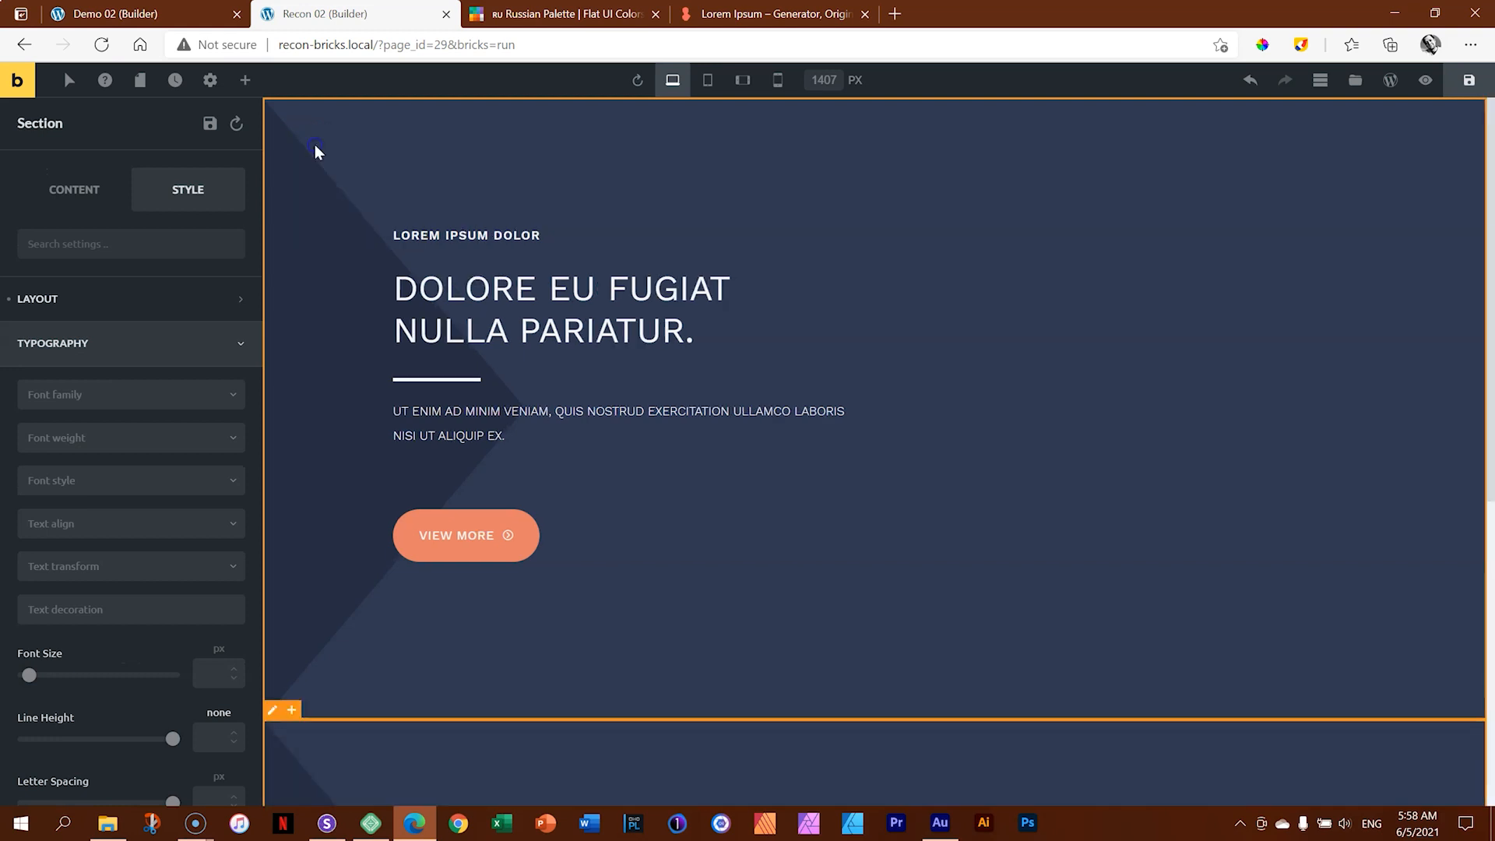
scroll(545, 280, down, 5)
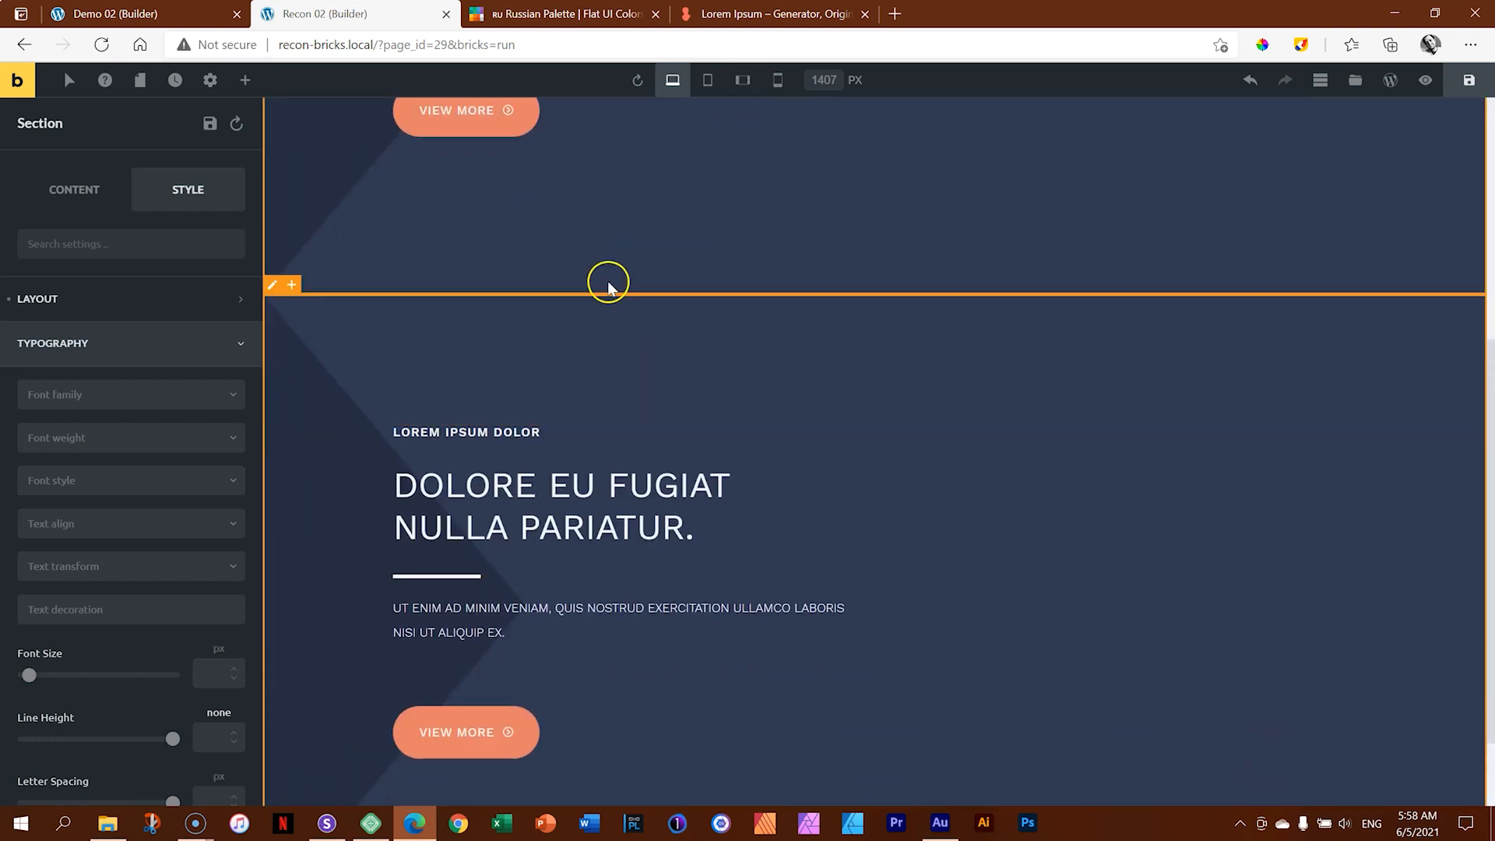
click(611, 266)
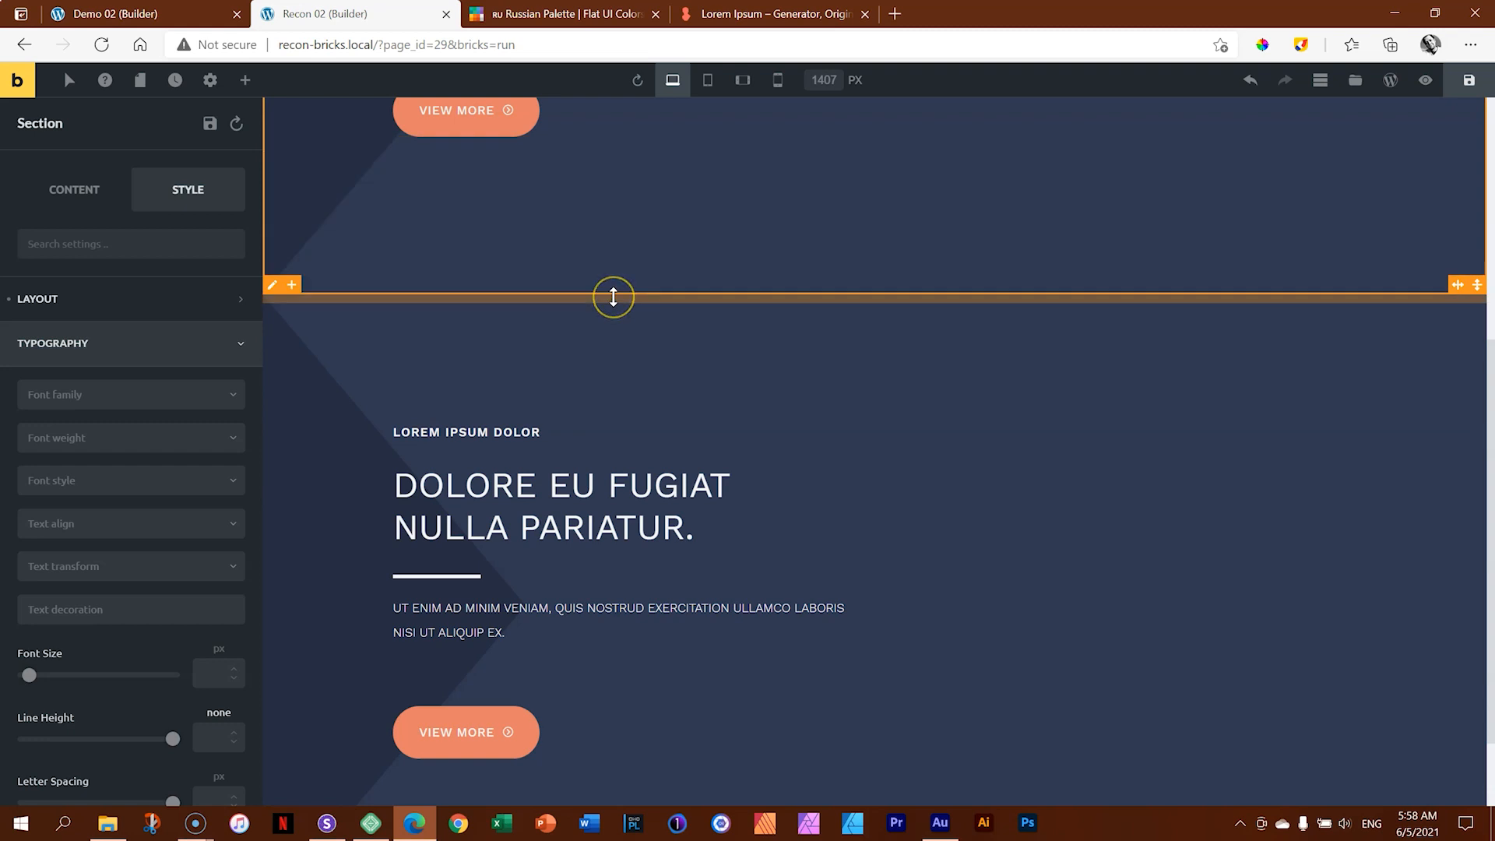
drag(614, 297, 606, 422)
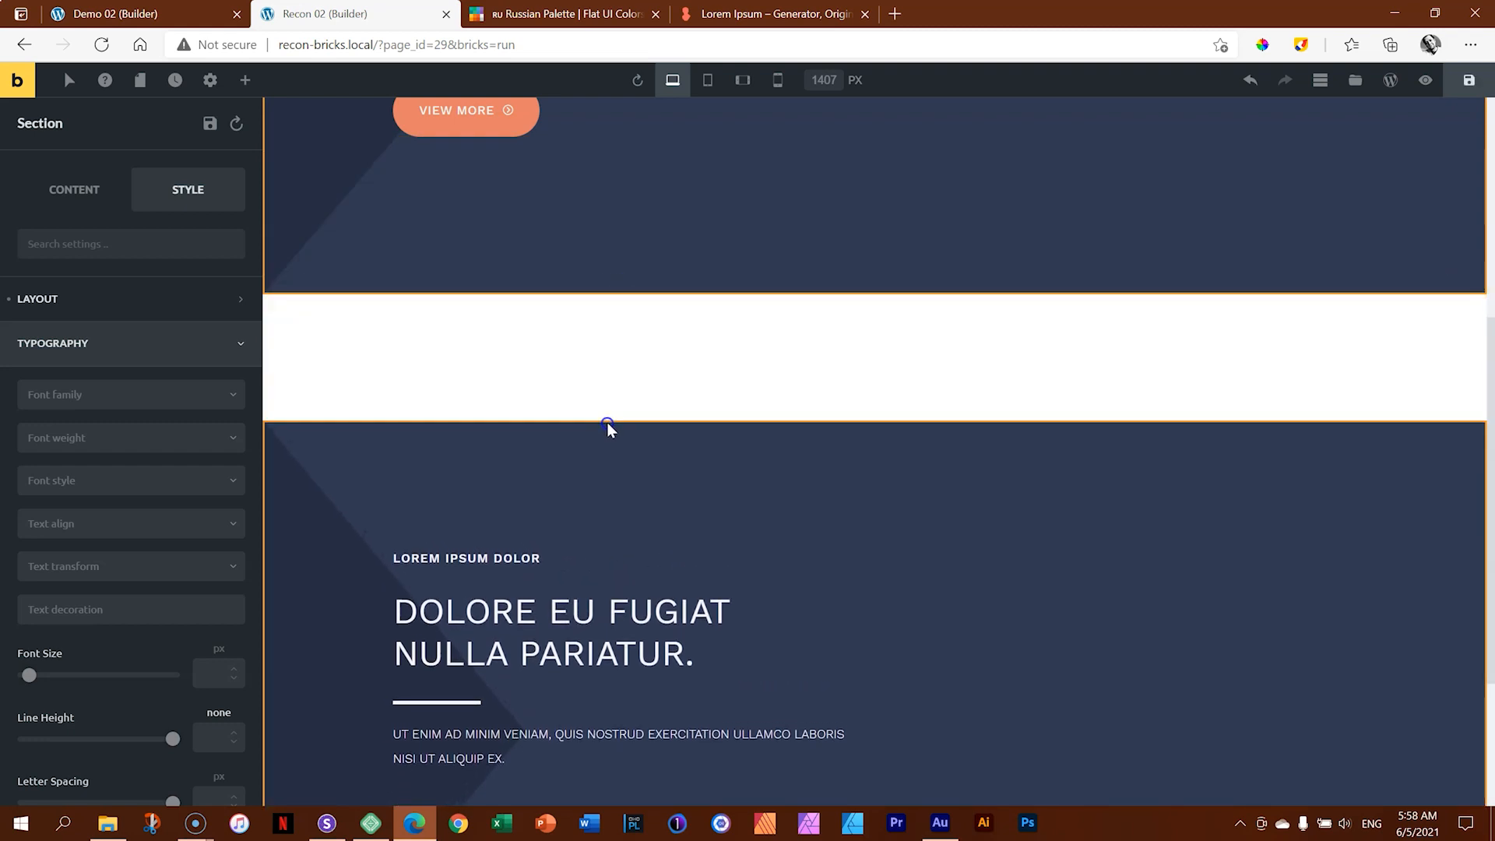
Step: Clear the background colour of the cloned hero section
click(894, 496)
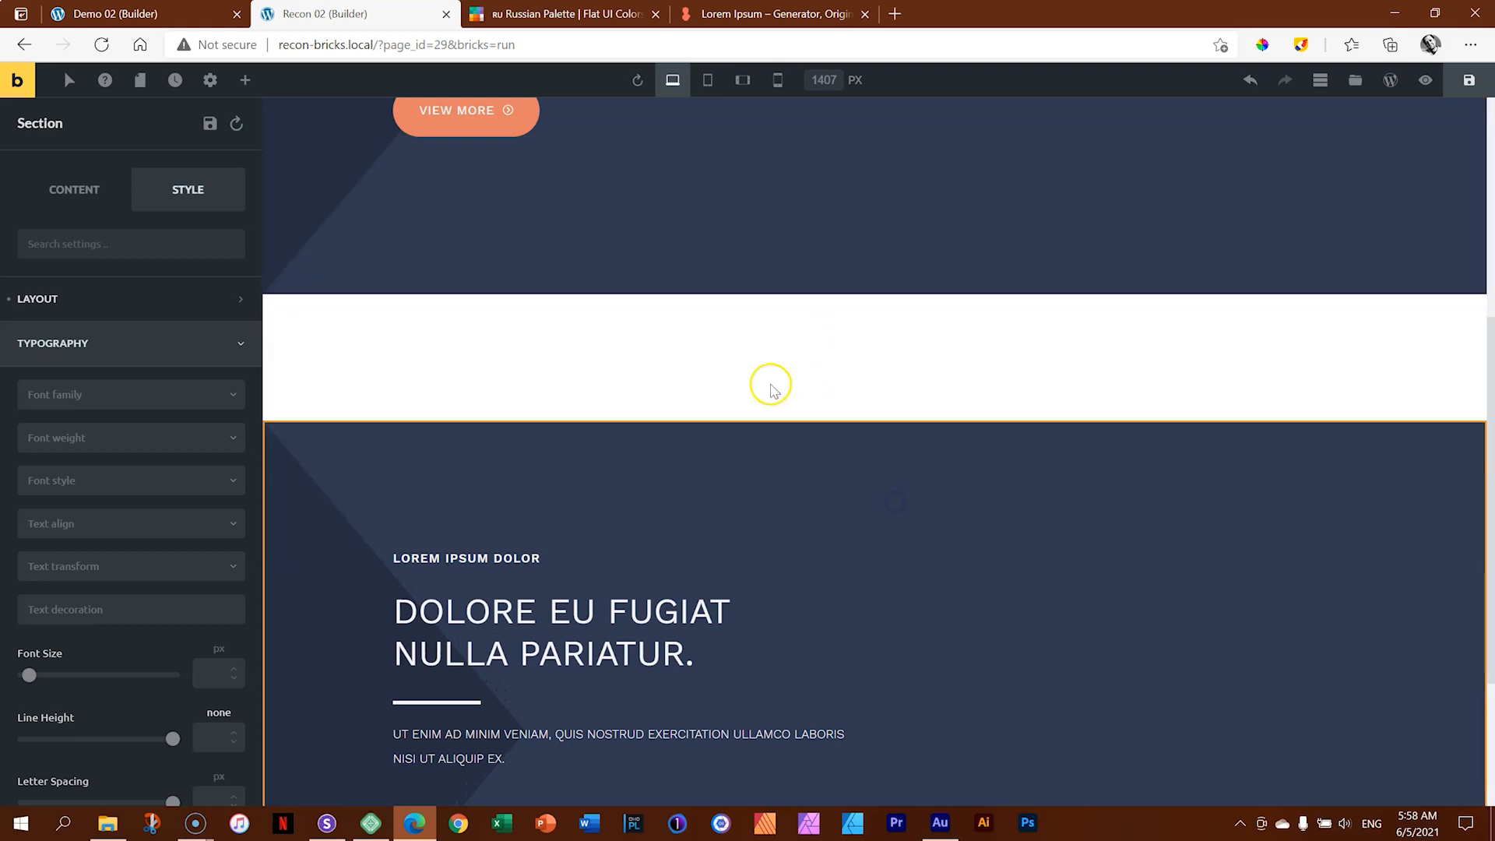
scroll(888, 354, down, 2)
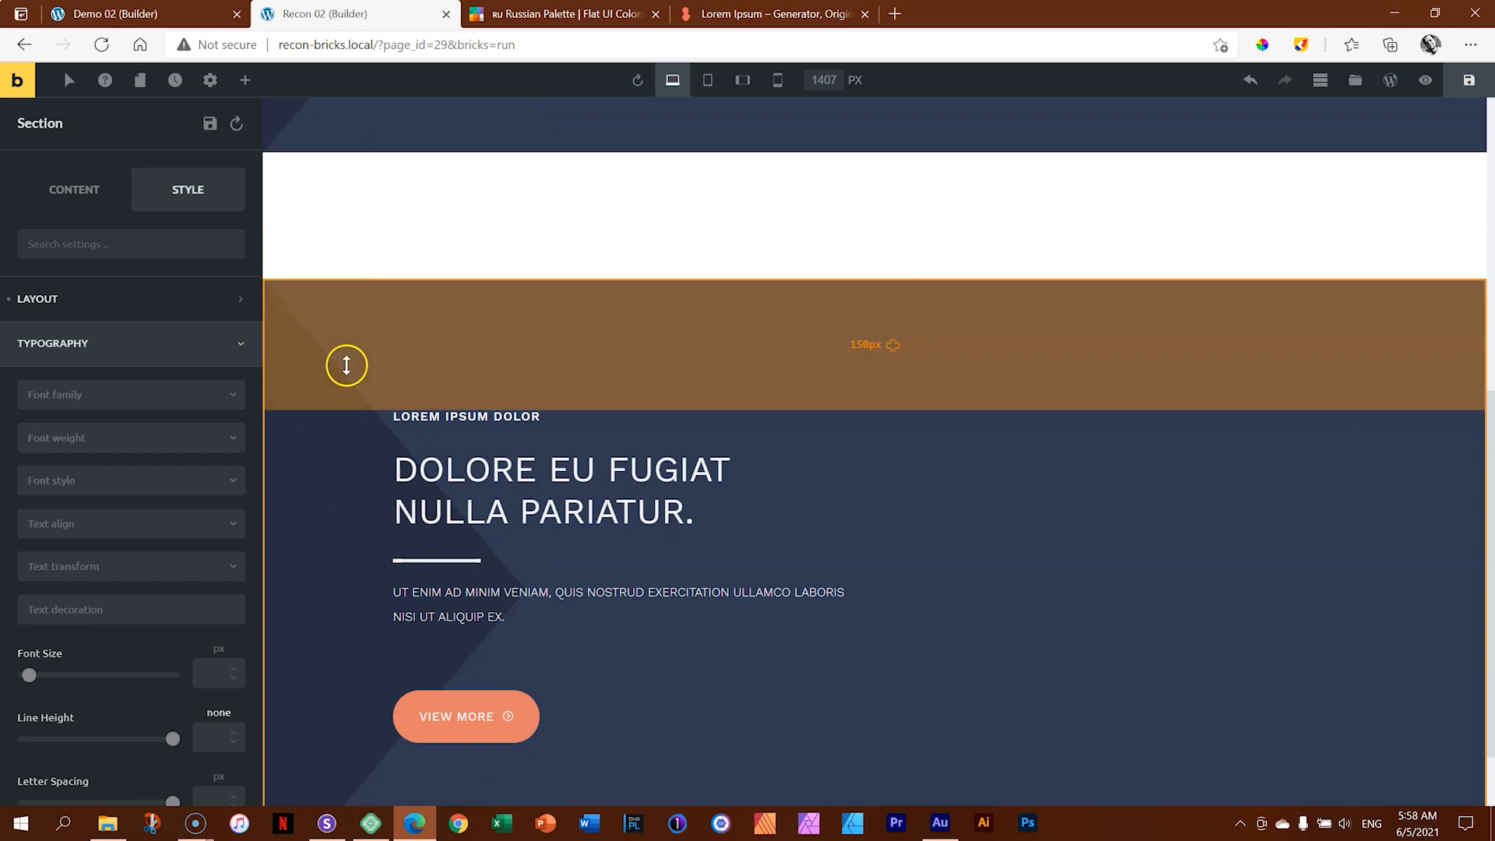
scroll(347, 371, down, 1)
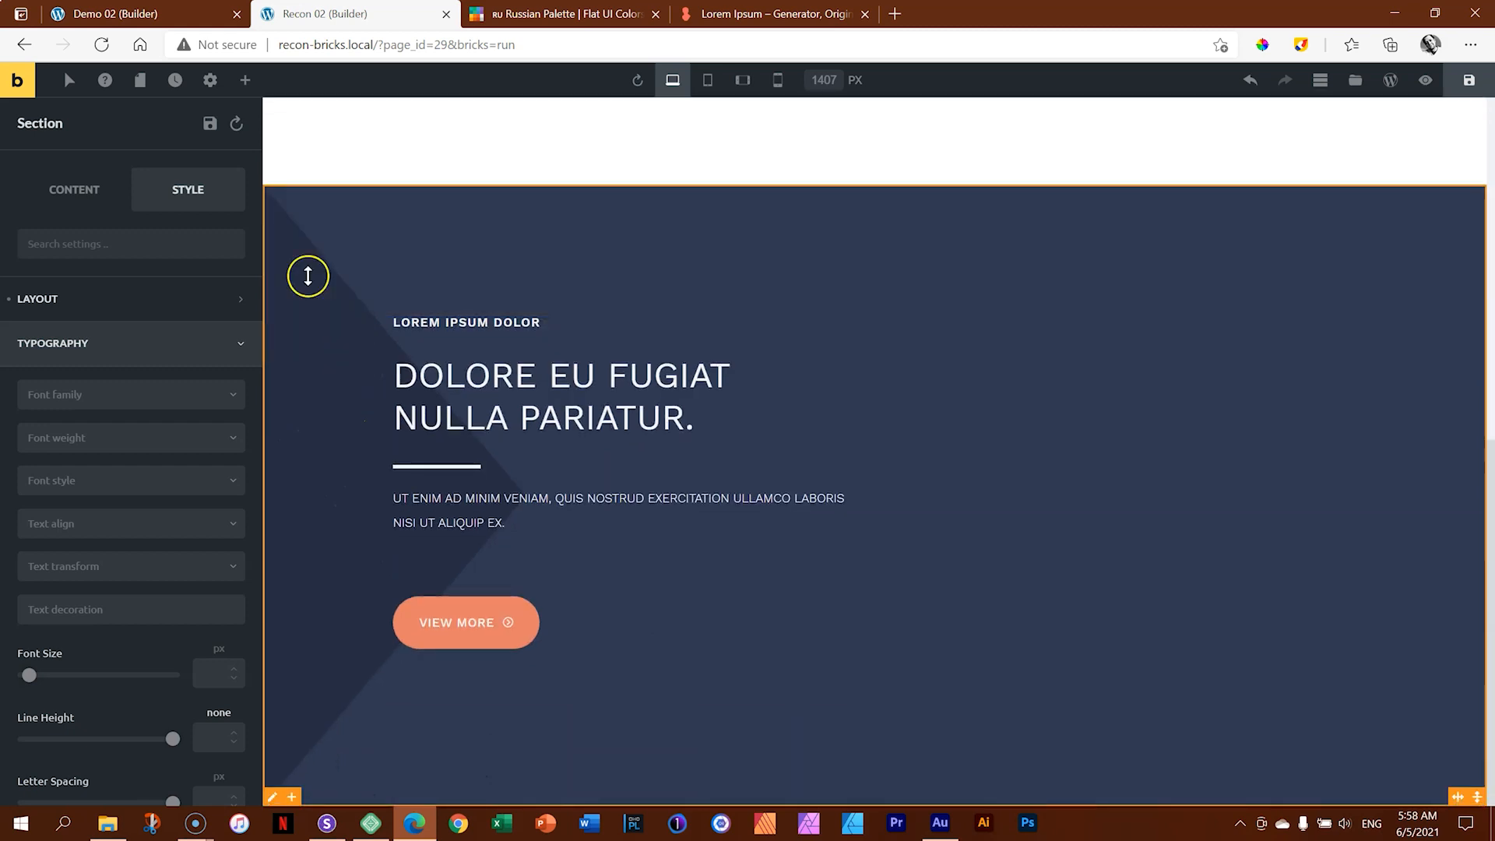
click(244, 346)
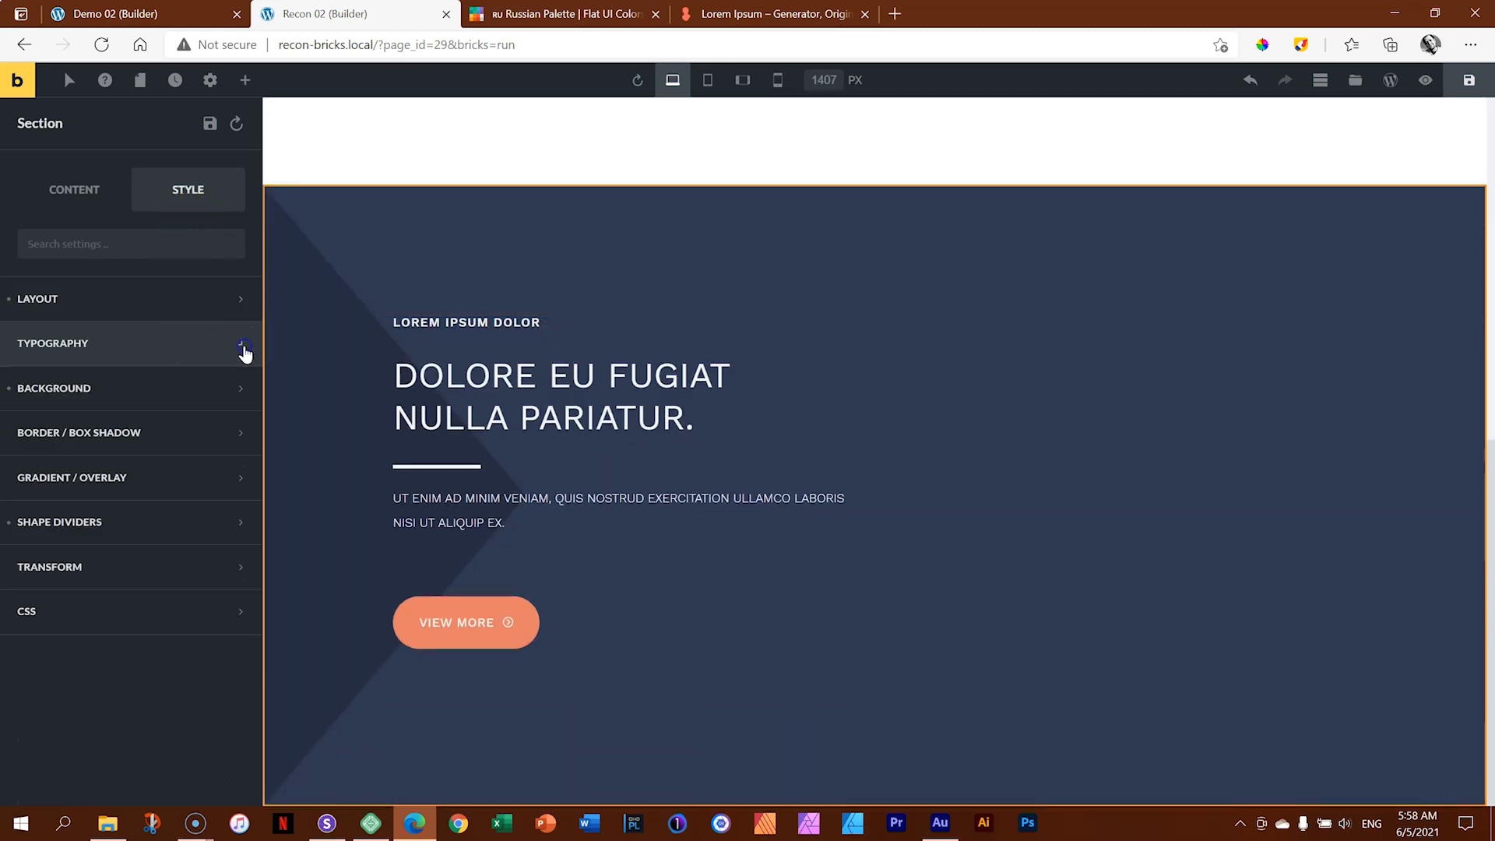
click(117, 387)
click(226, 444)
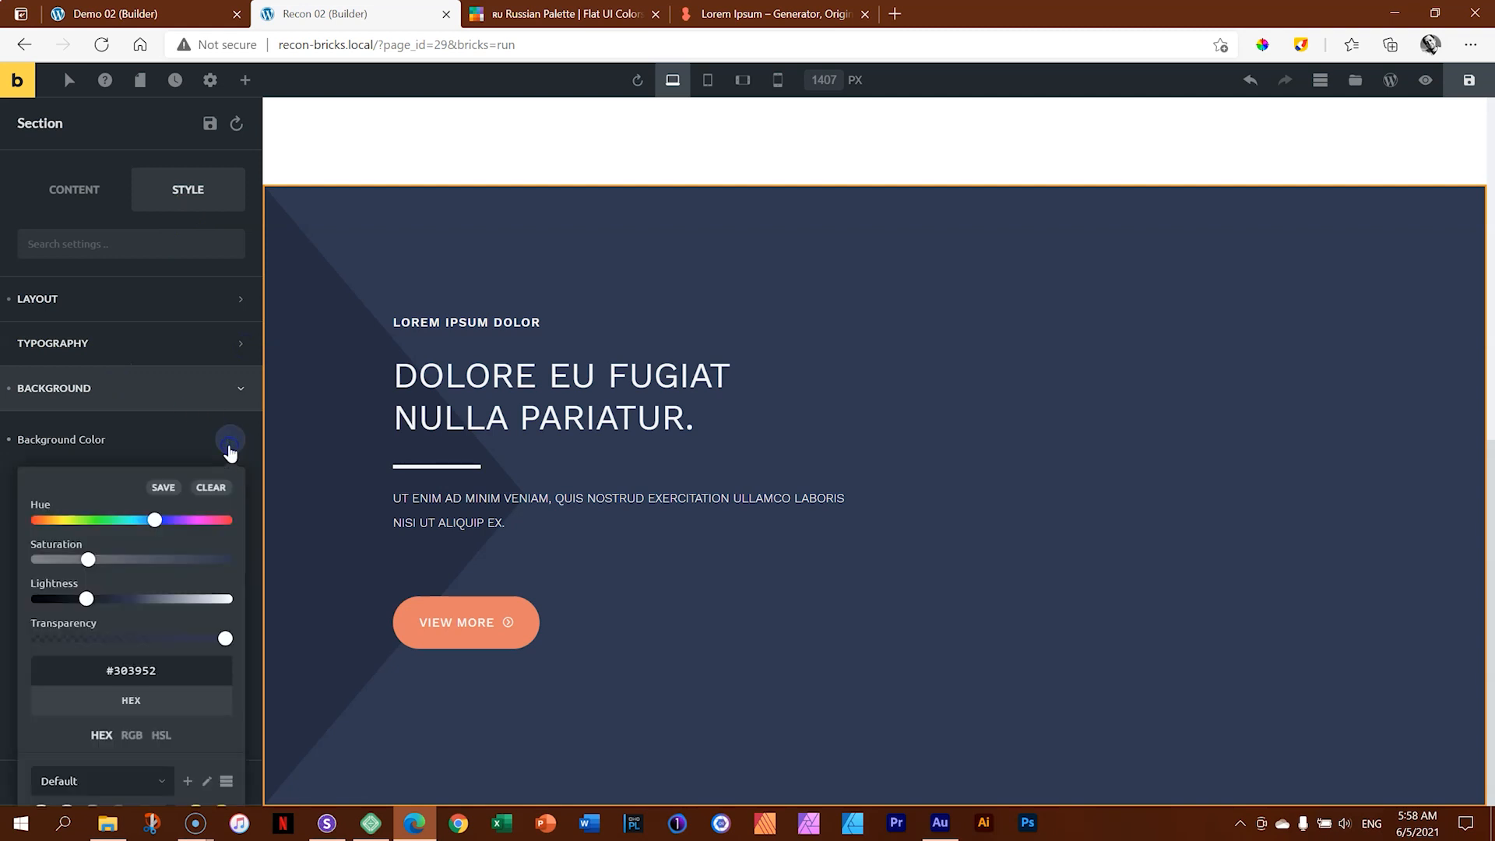
click(221, 488)
click(230, 449)
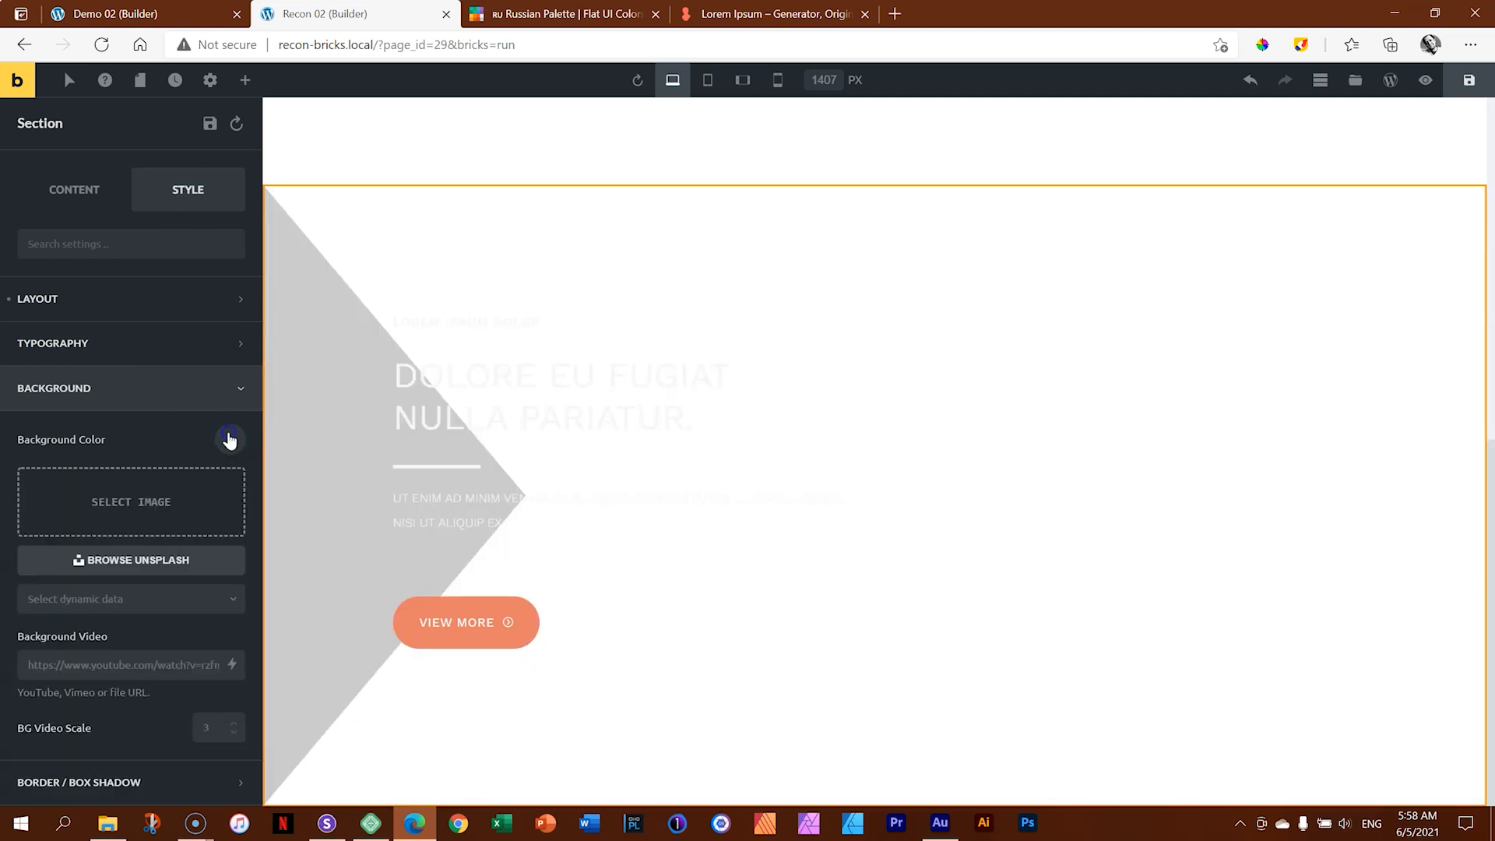
Step: Insert Recon_02-_-Gradient-Fade-In.jpg from the media library as the cloned section's background image
click(133, 506)
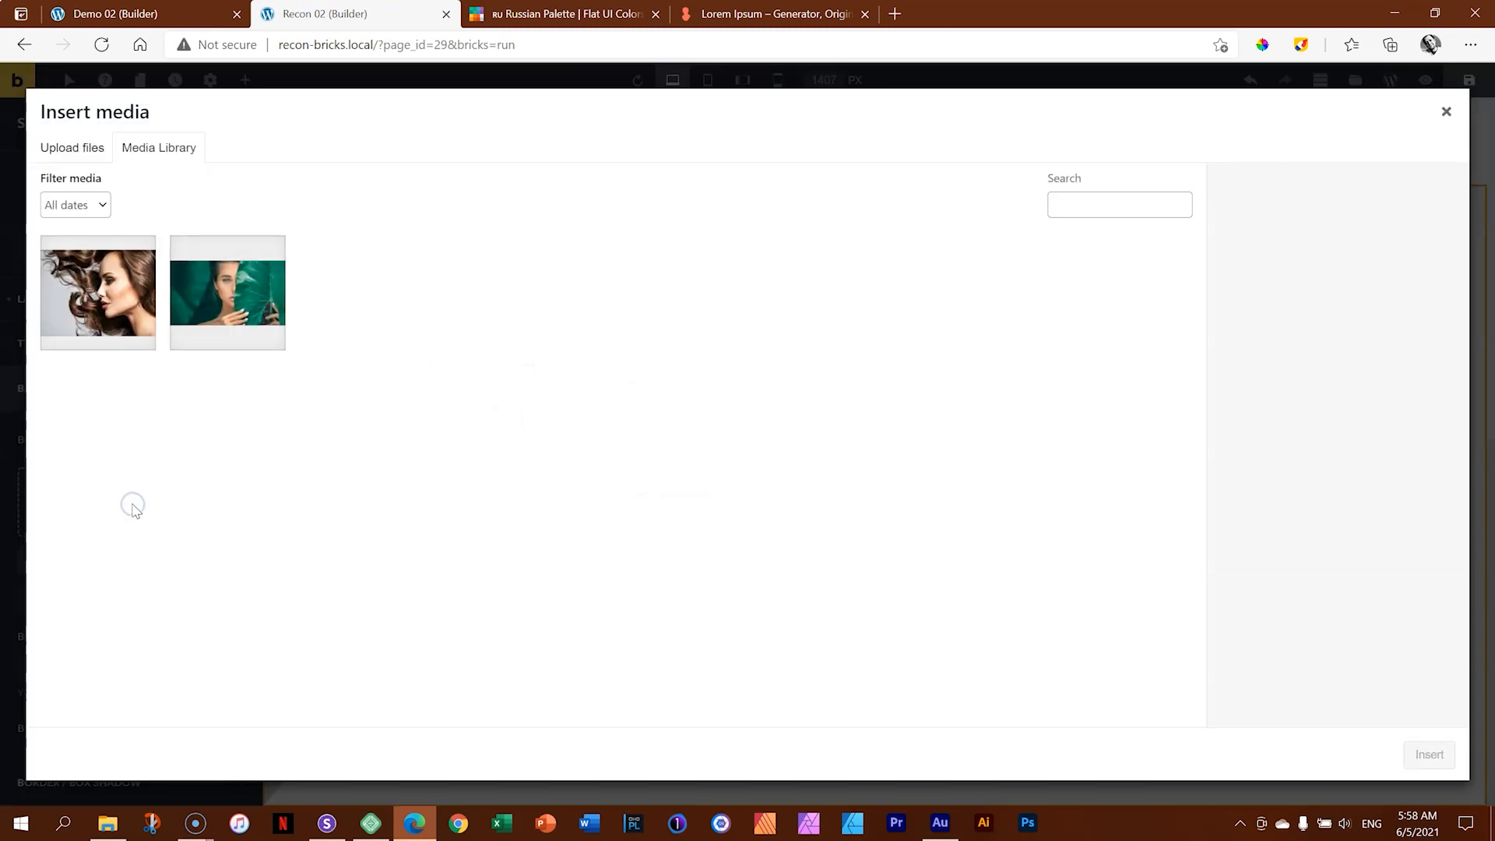
click(129, 277)
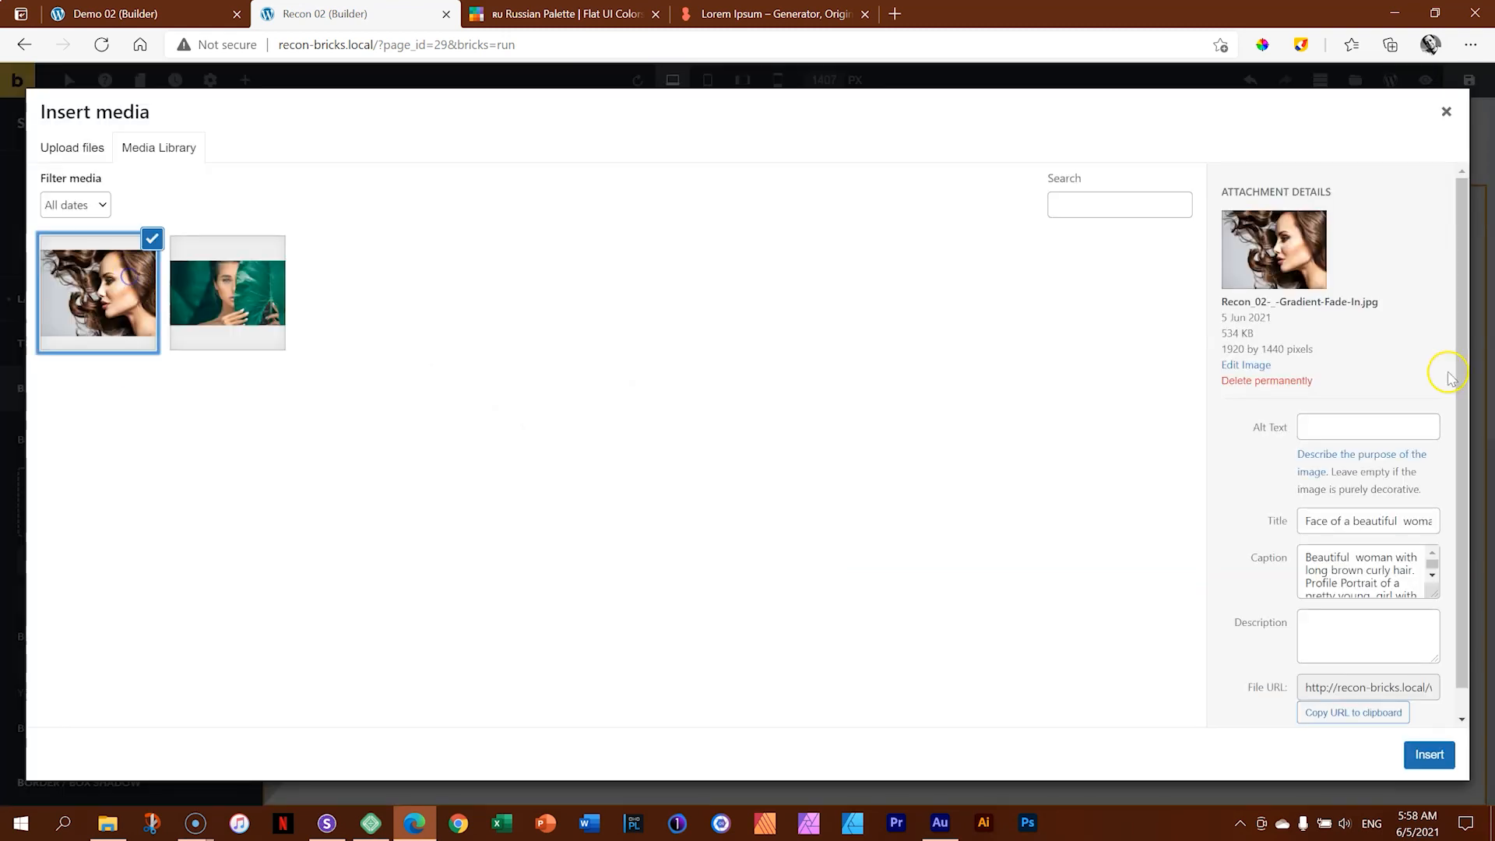
click(1429, 754)
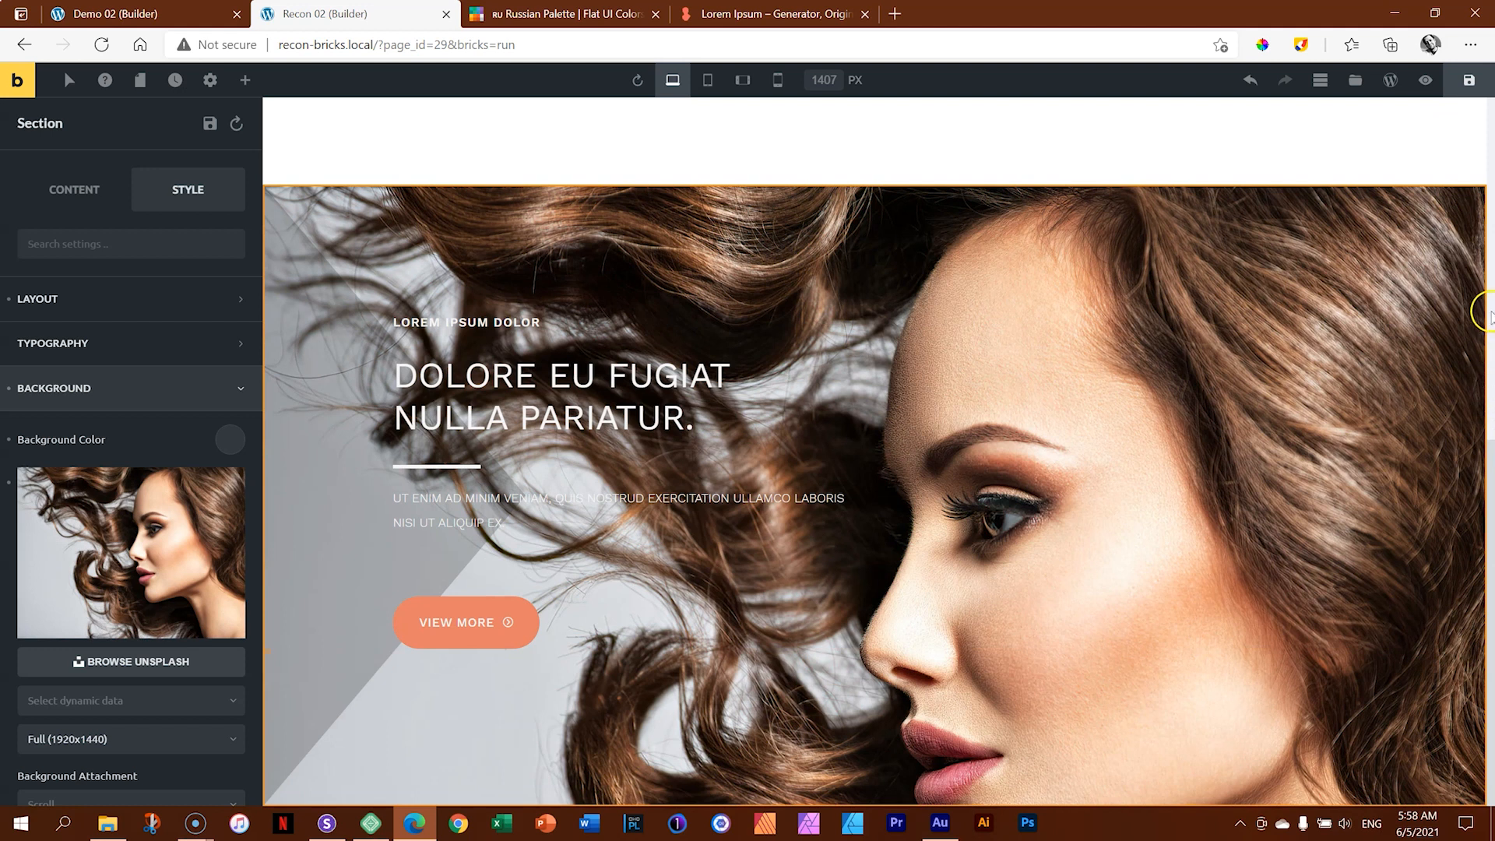
scroll(1483, 311, up, 7)
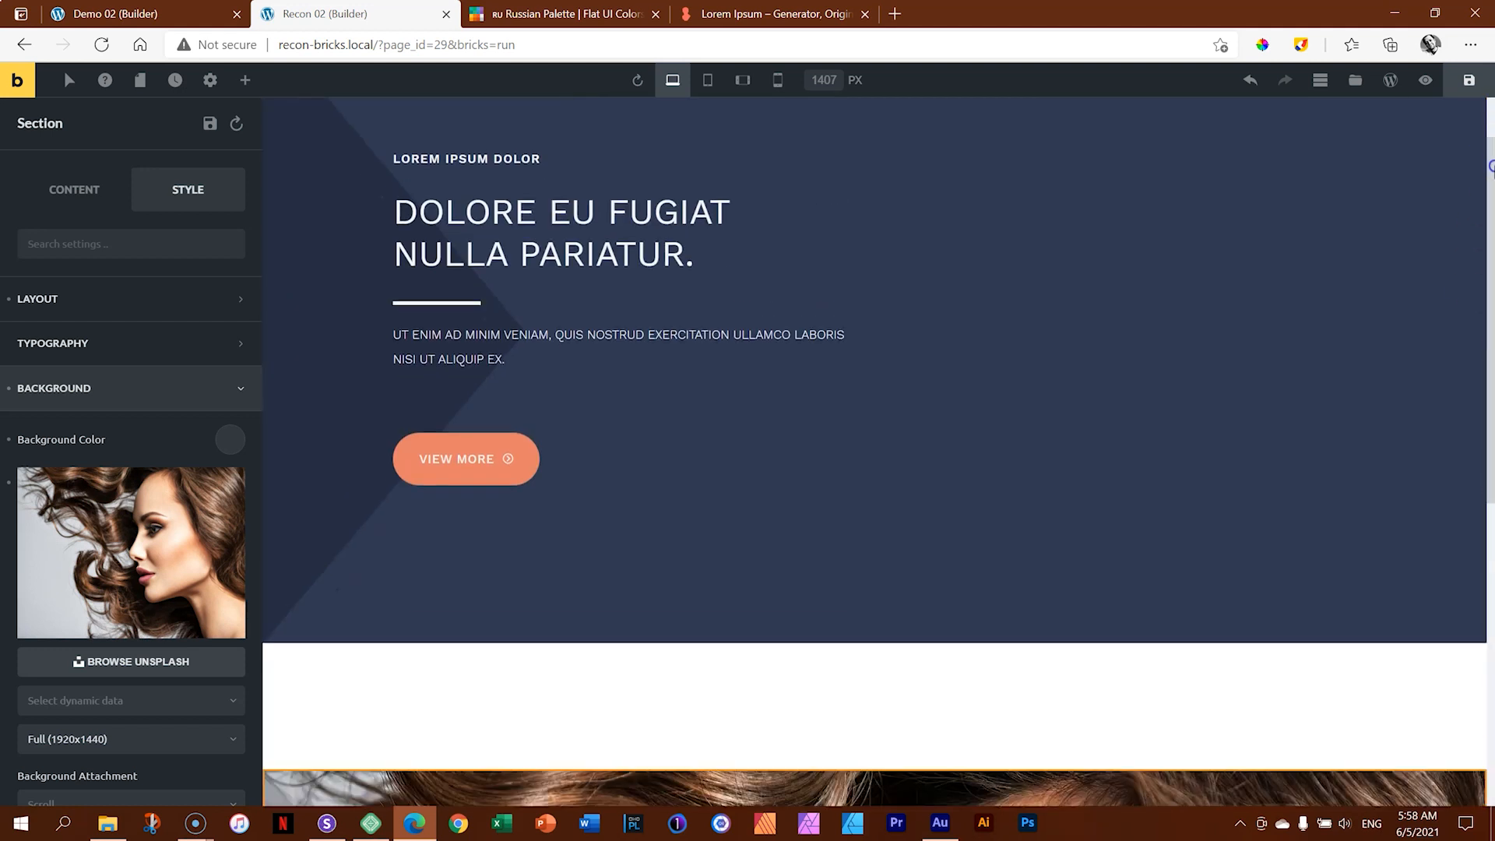
scroll(1490, 165, down, 7)
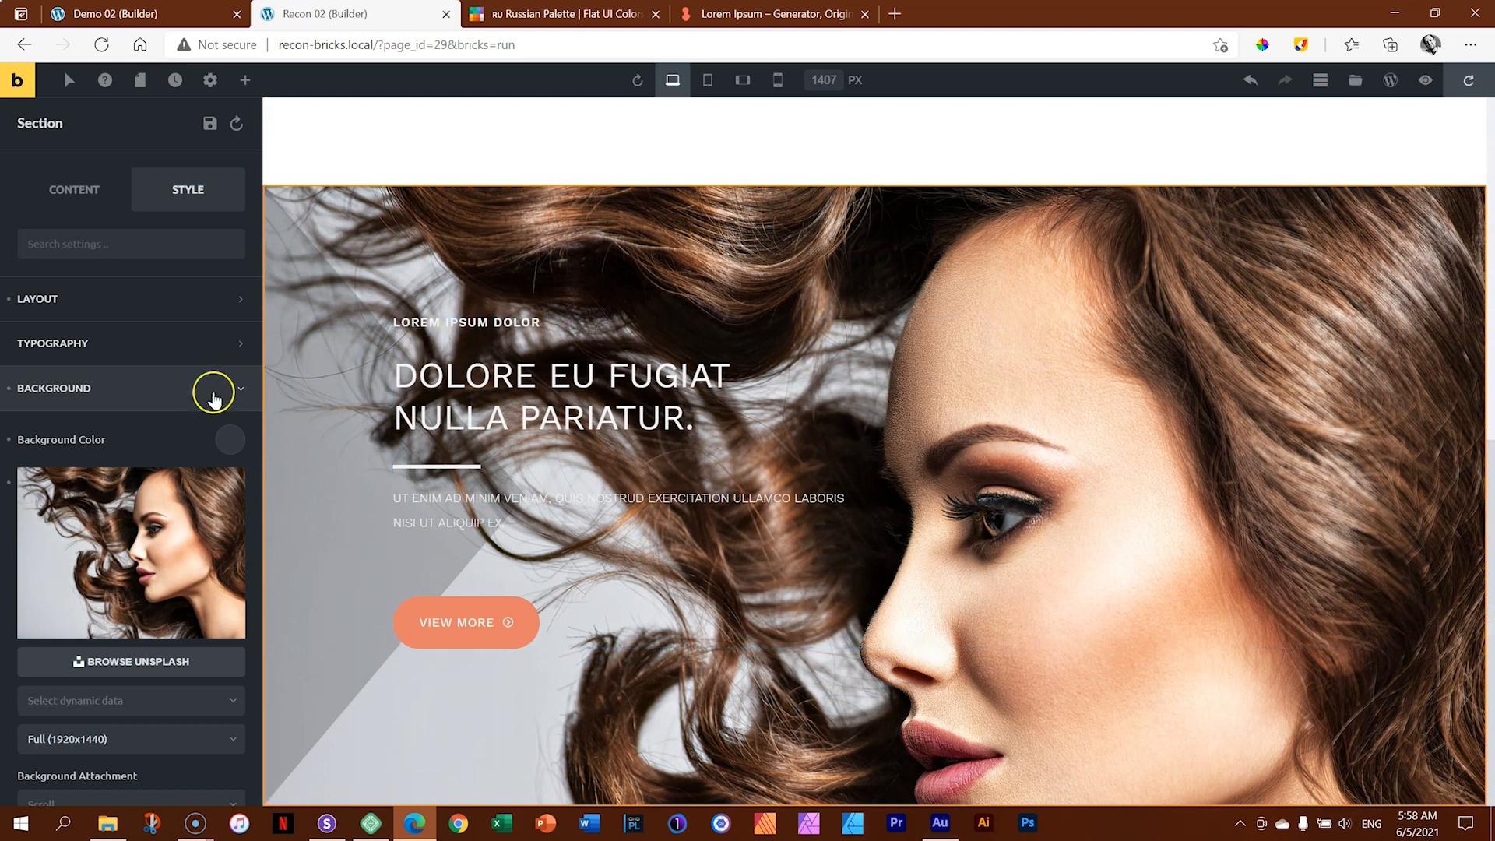
Step: Delete the Vertical - Triangle shape divider from the cloned section
click(241, 393)
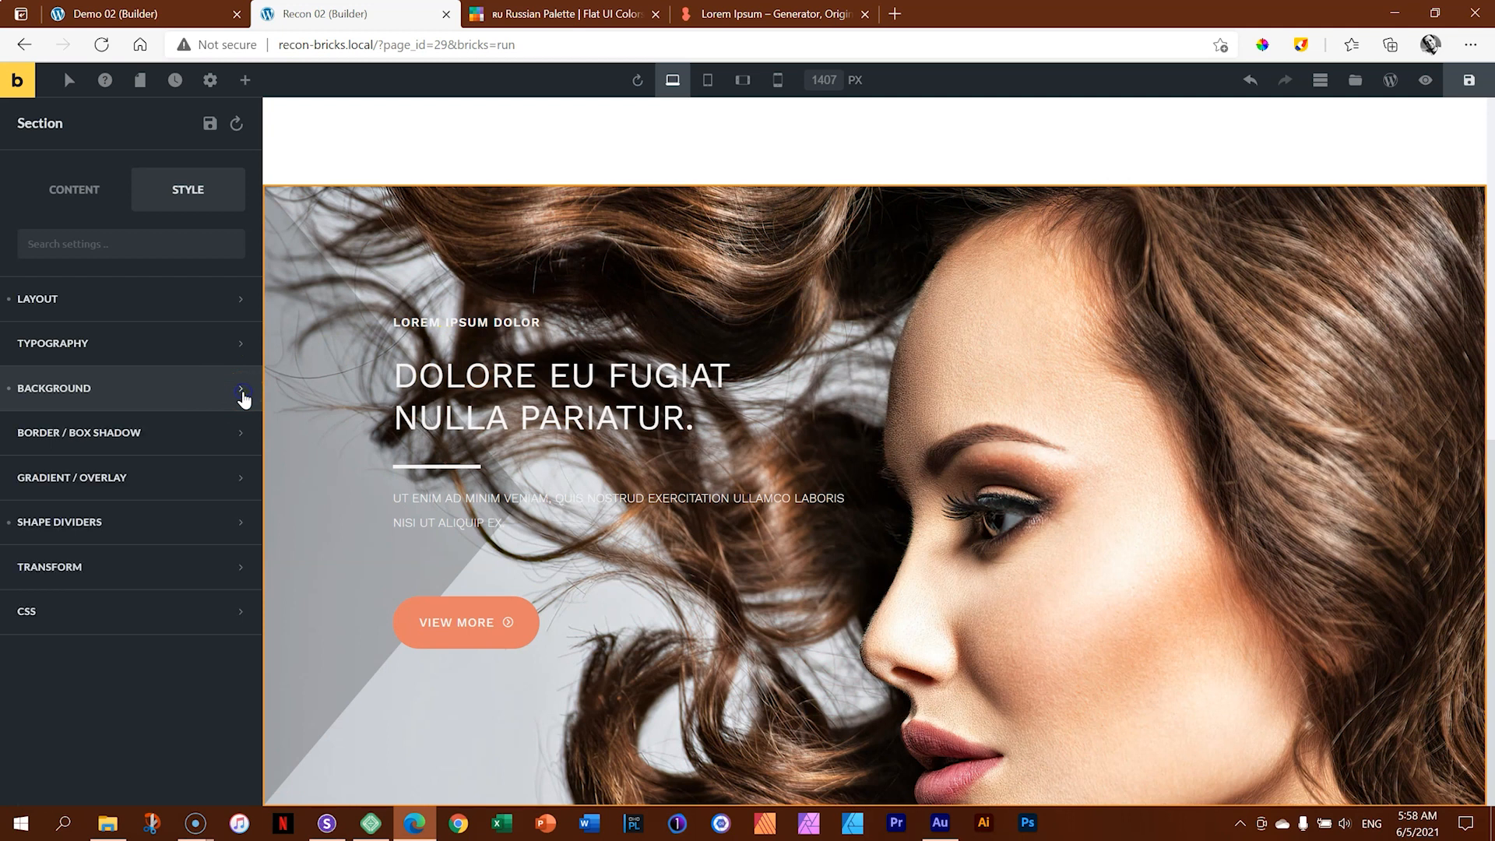
click(73, 539)
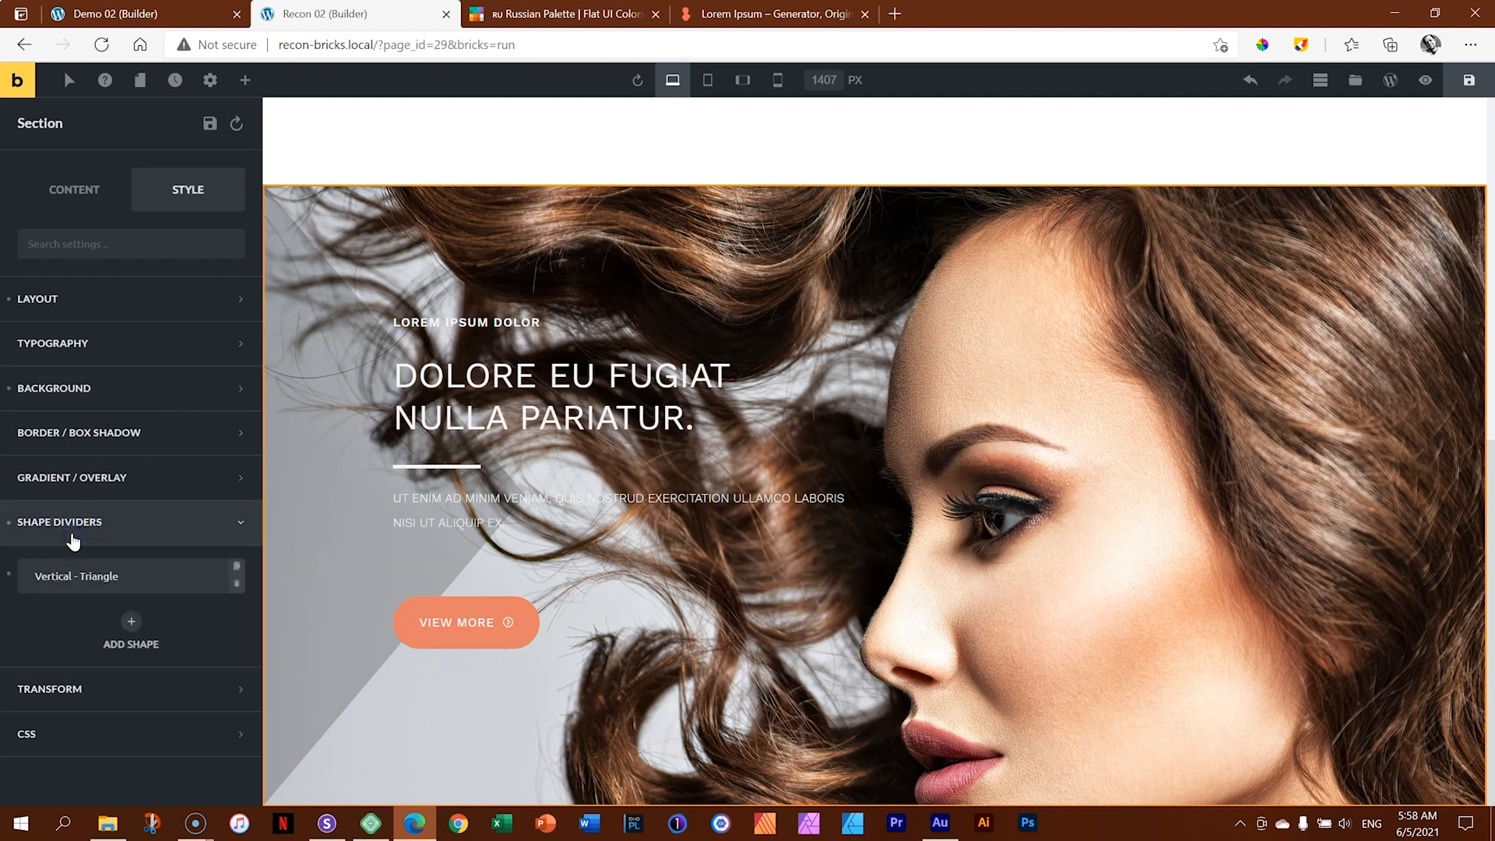
click(8, 522)
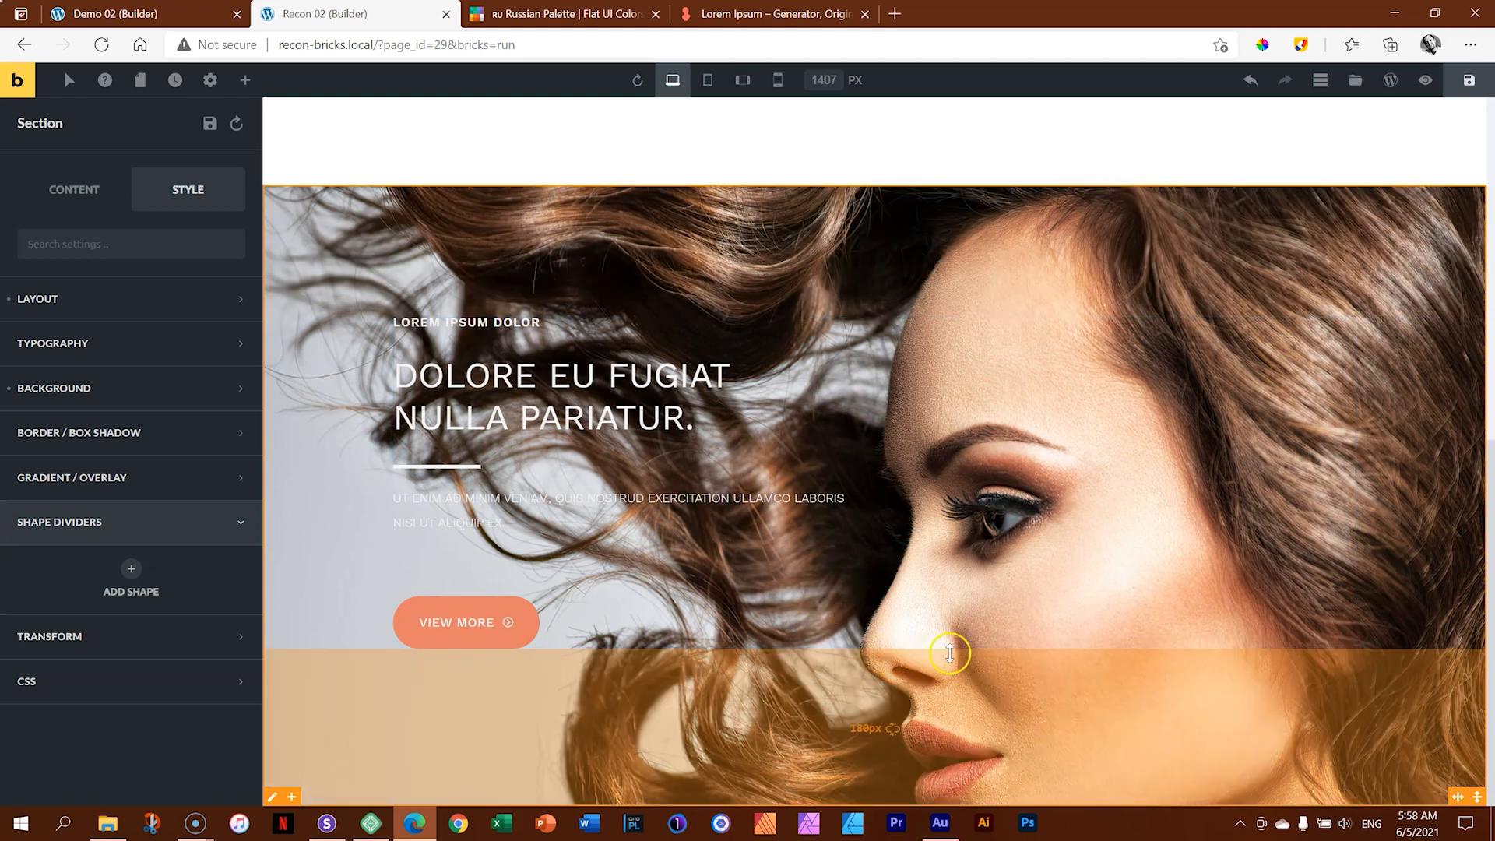
Step: Set the cloned section's background image position to Center center
click(67, 389)
scroll(137, 436, down, 5)
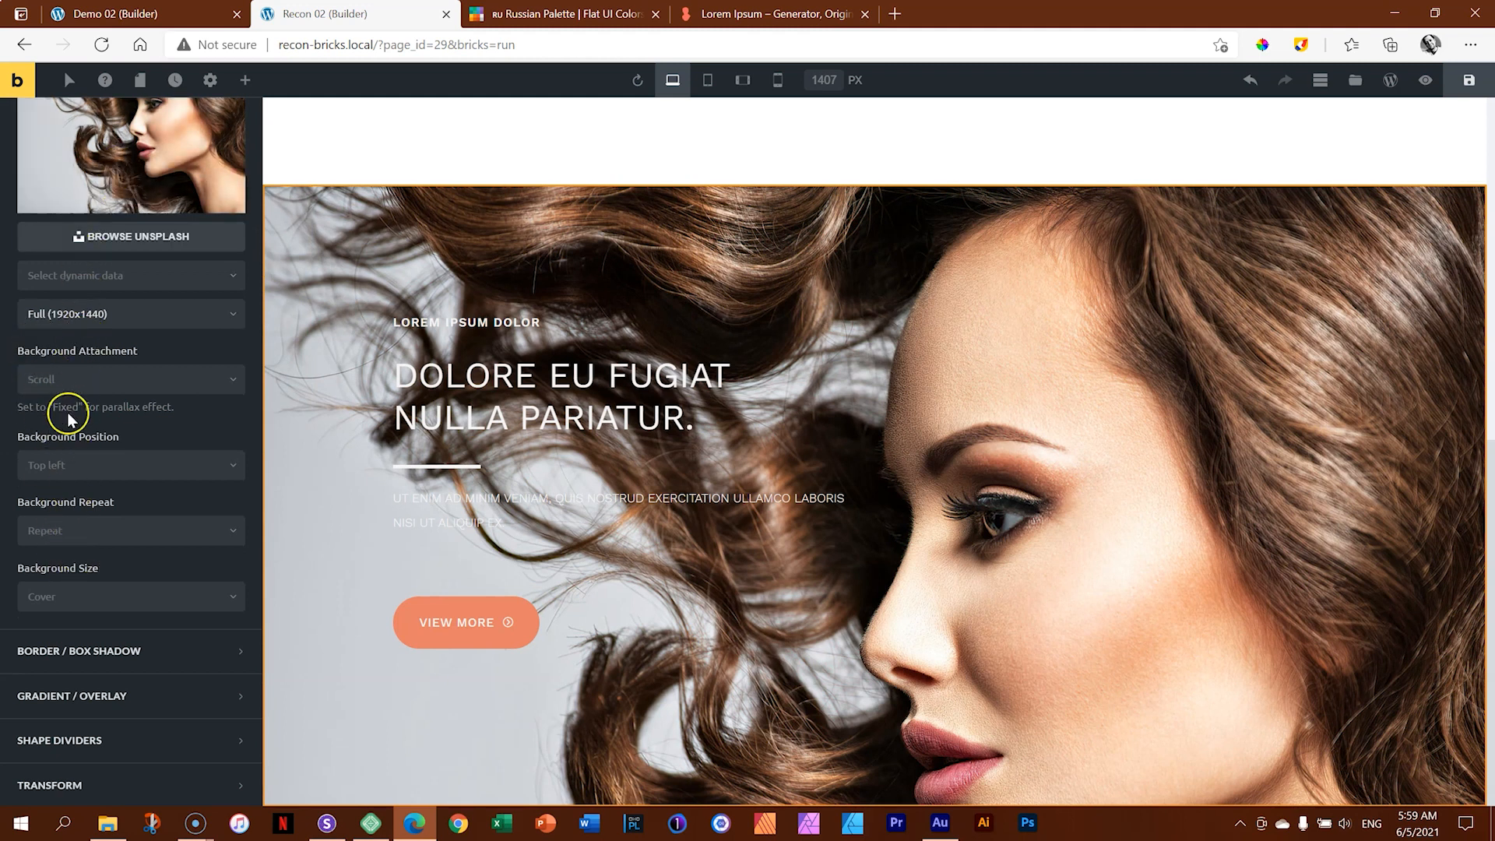
click(73, 467)
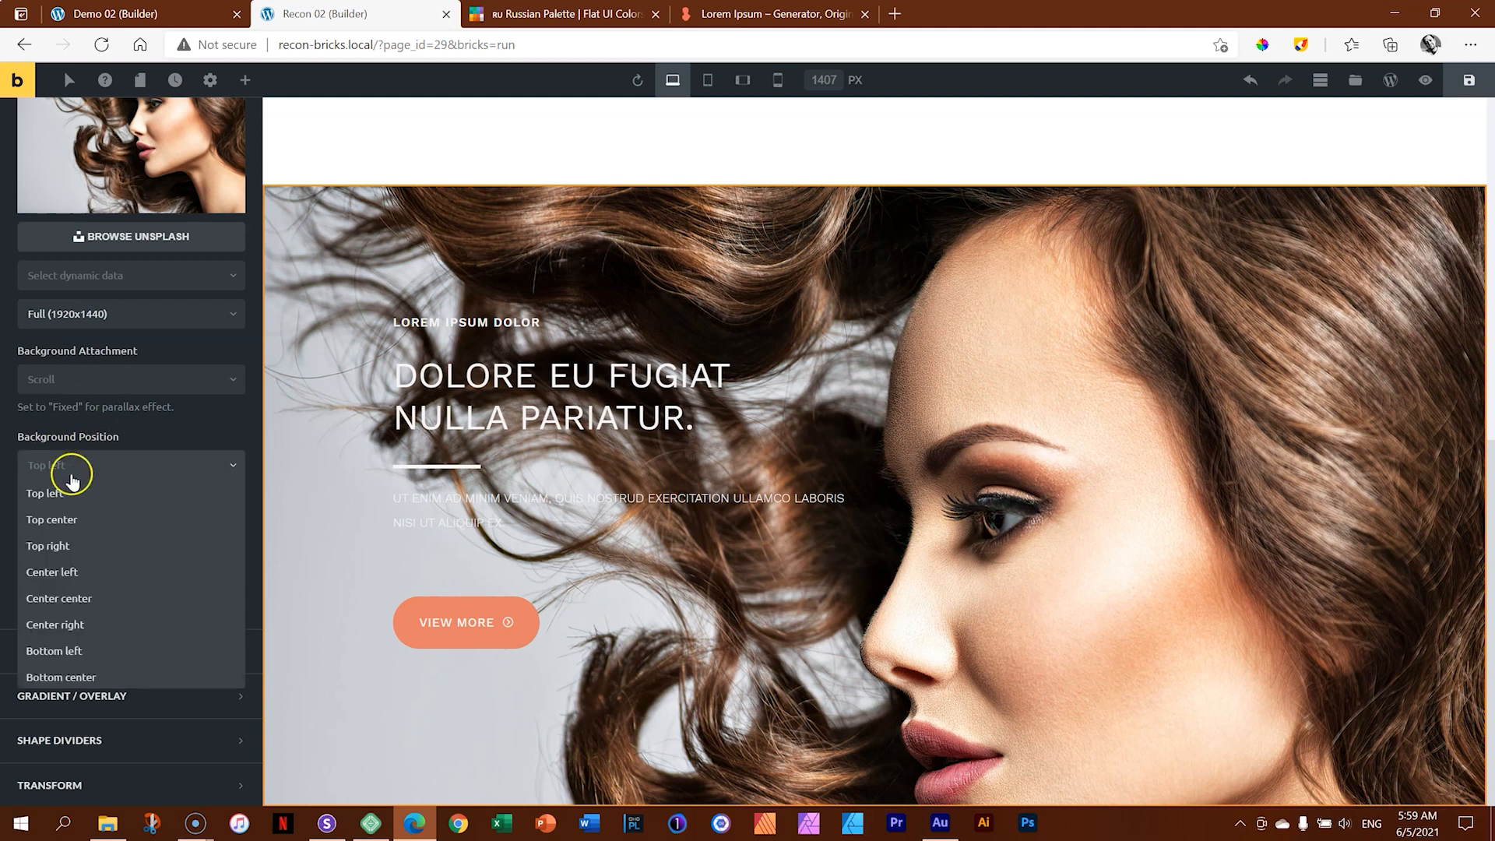
click(76, 598)
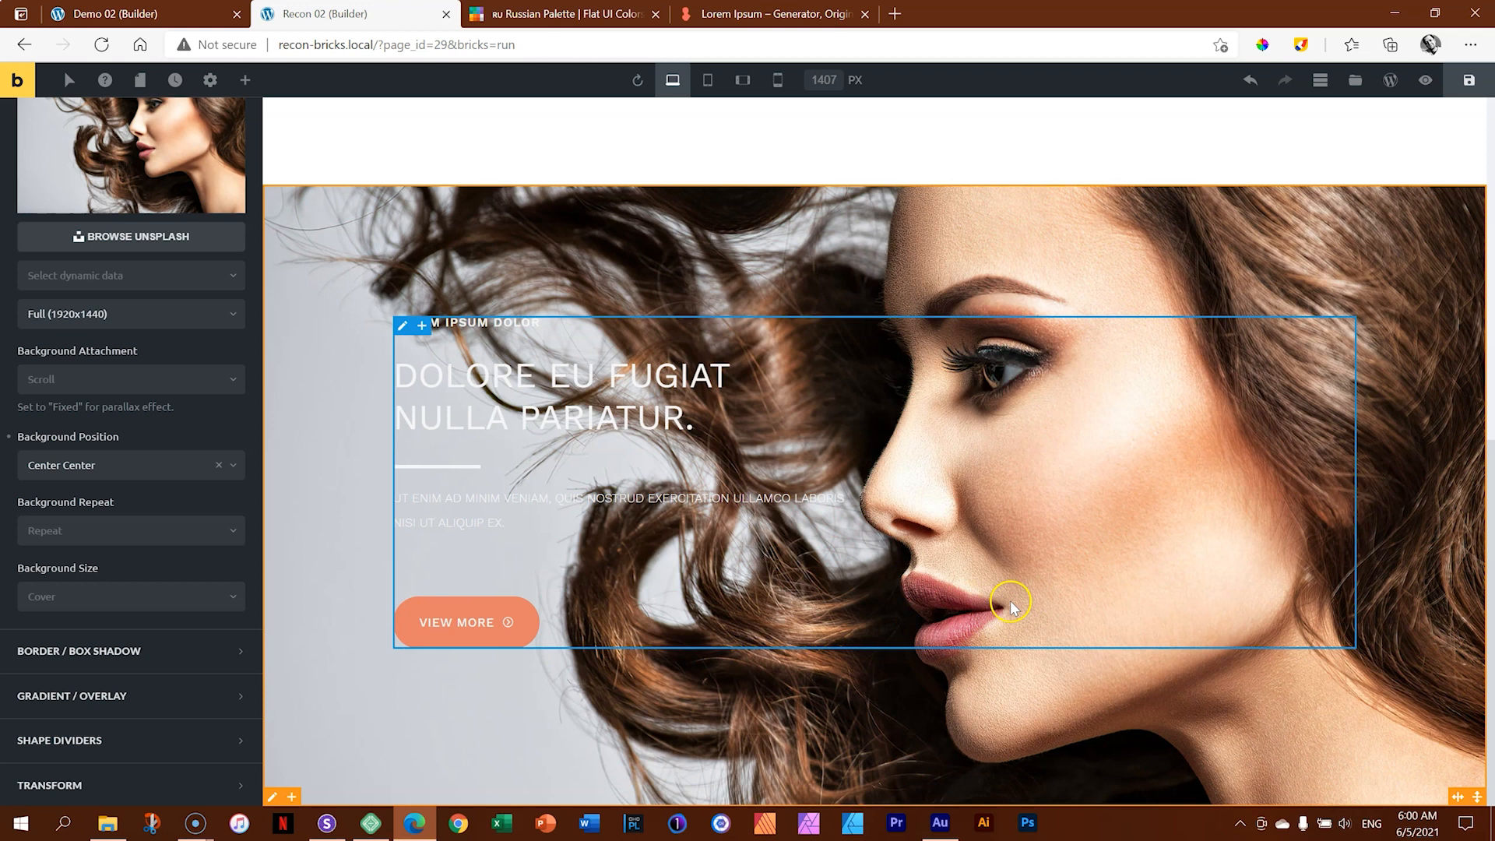
Step: Sample the lip colour from the background image with the ColorPick Eyedropper and copy its hex code, C96980
click(1264, 46)
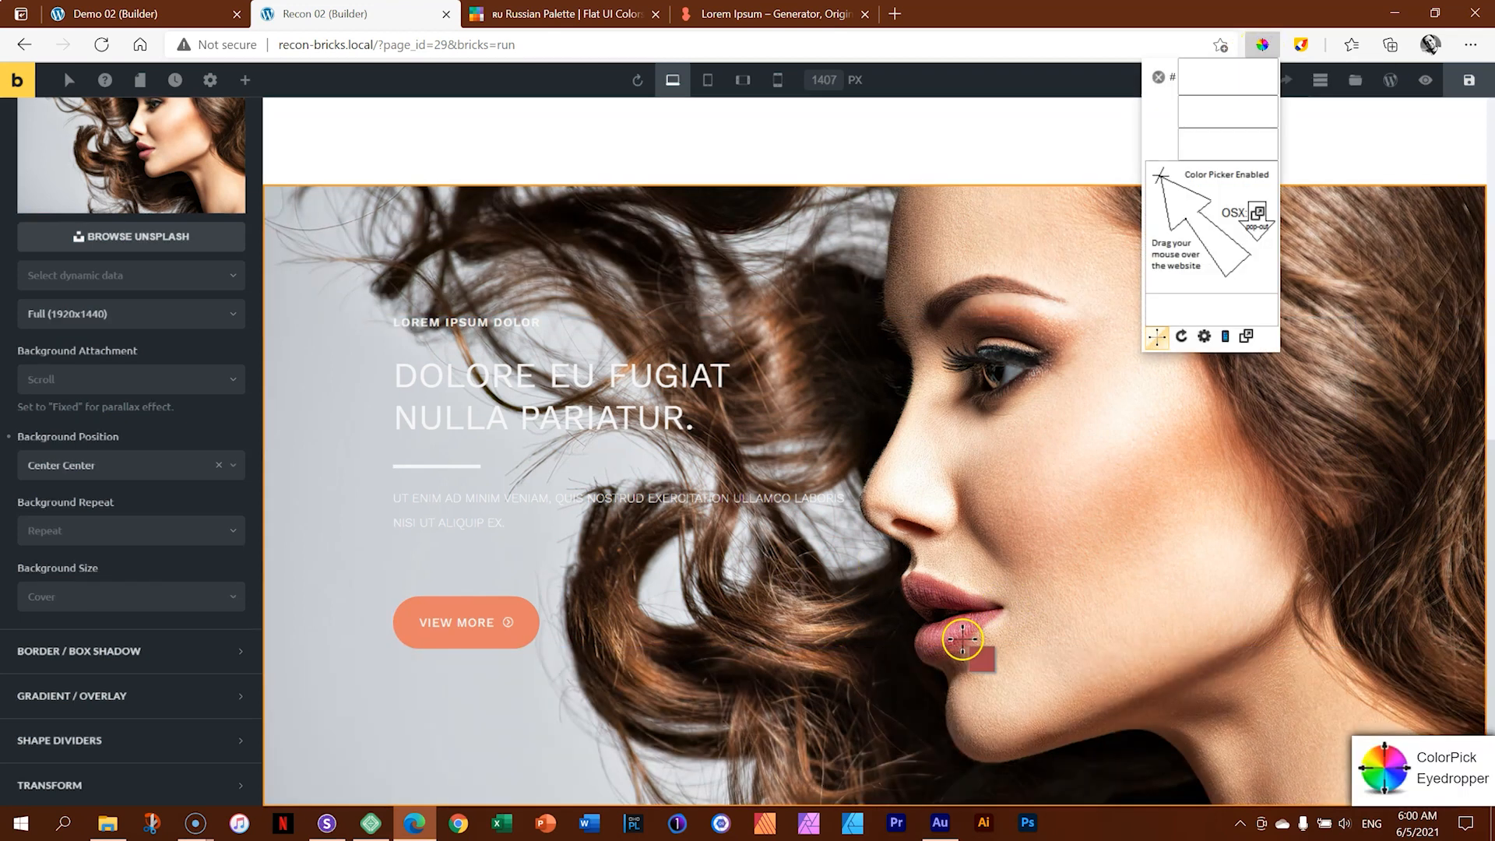
click(949, 632)
key(ctrl+c)
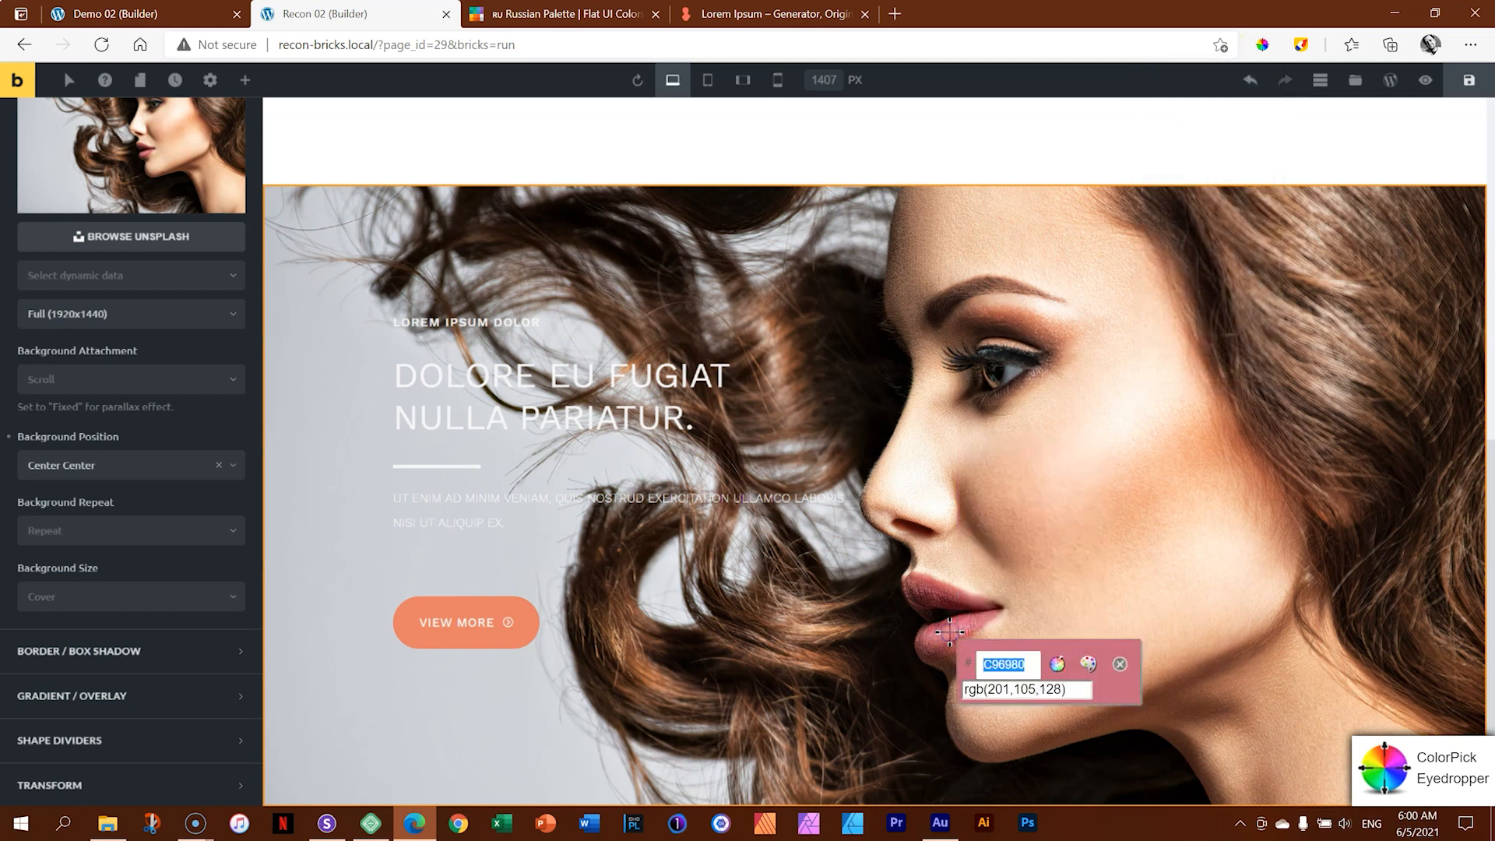
click(1120, 664)
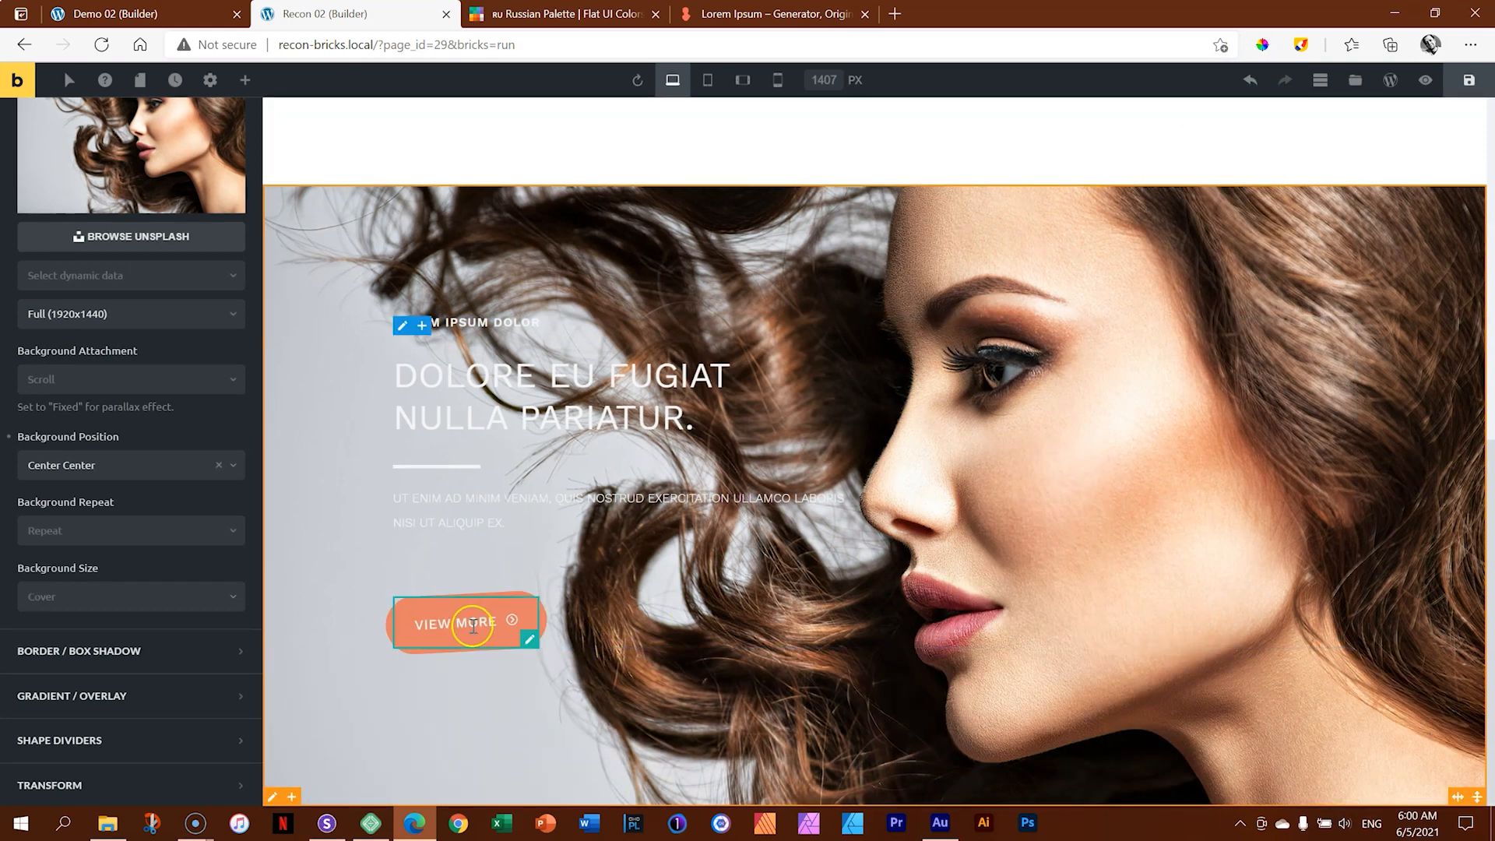
Step: Set the background colour of the cloned hero's View More button to the copied hex code C96980
click(472, 625)
click(230, 305)
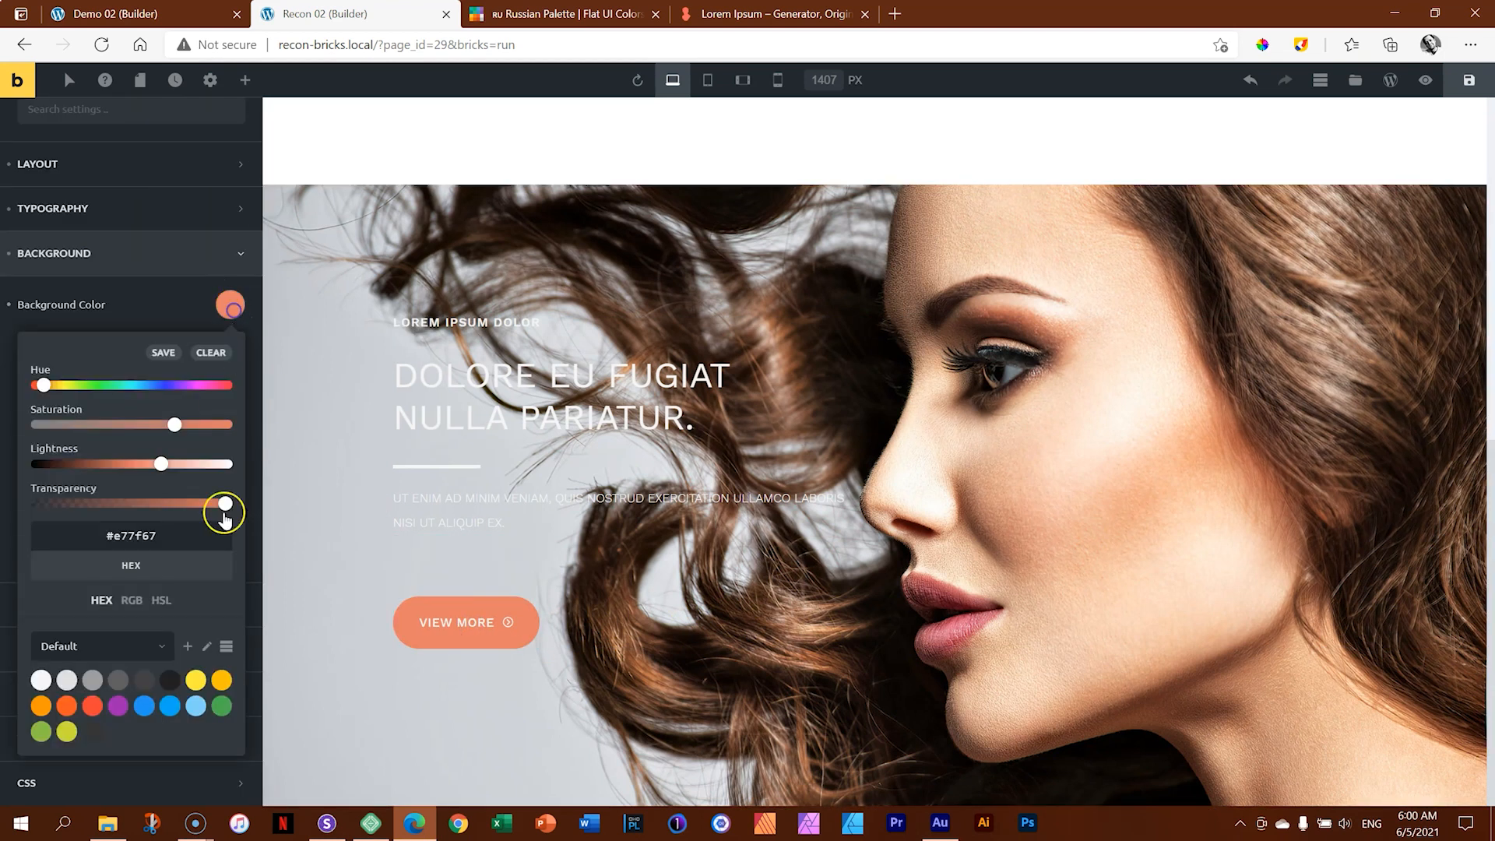
drag(160, 536, 95, 535)
key(ctrl+v)
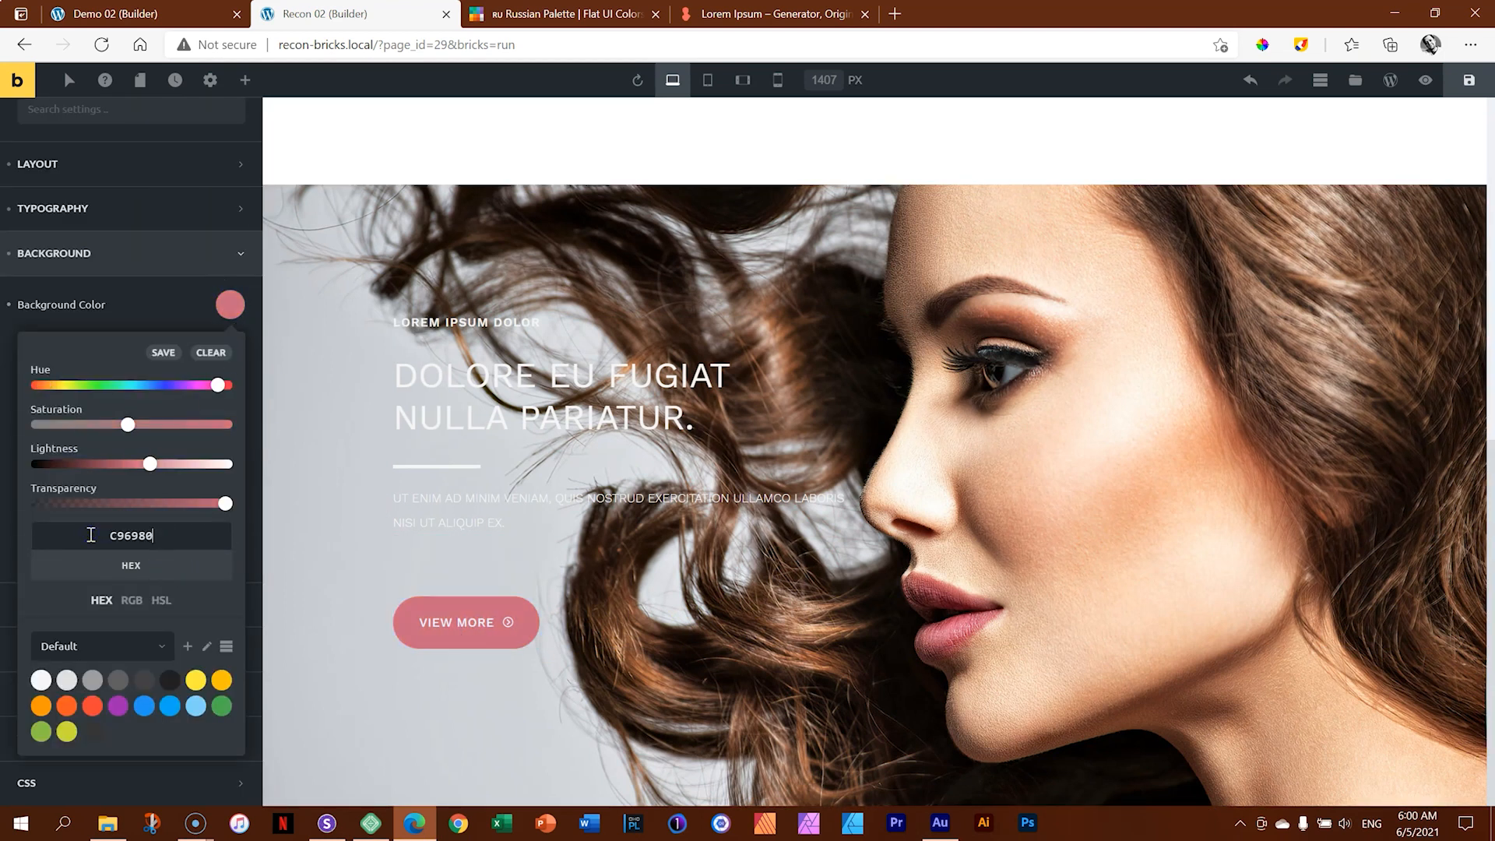
click(223, 308)
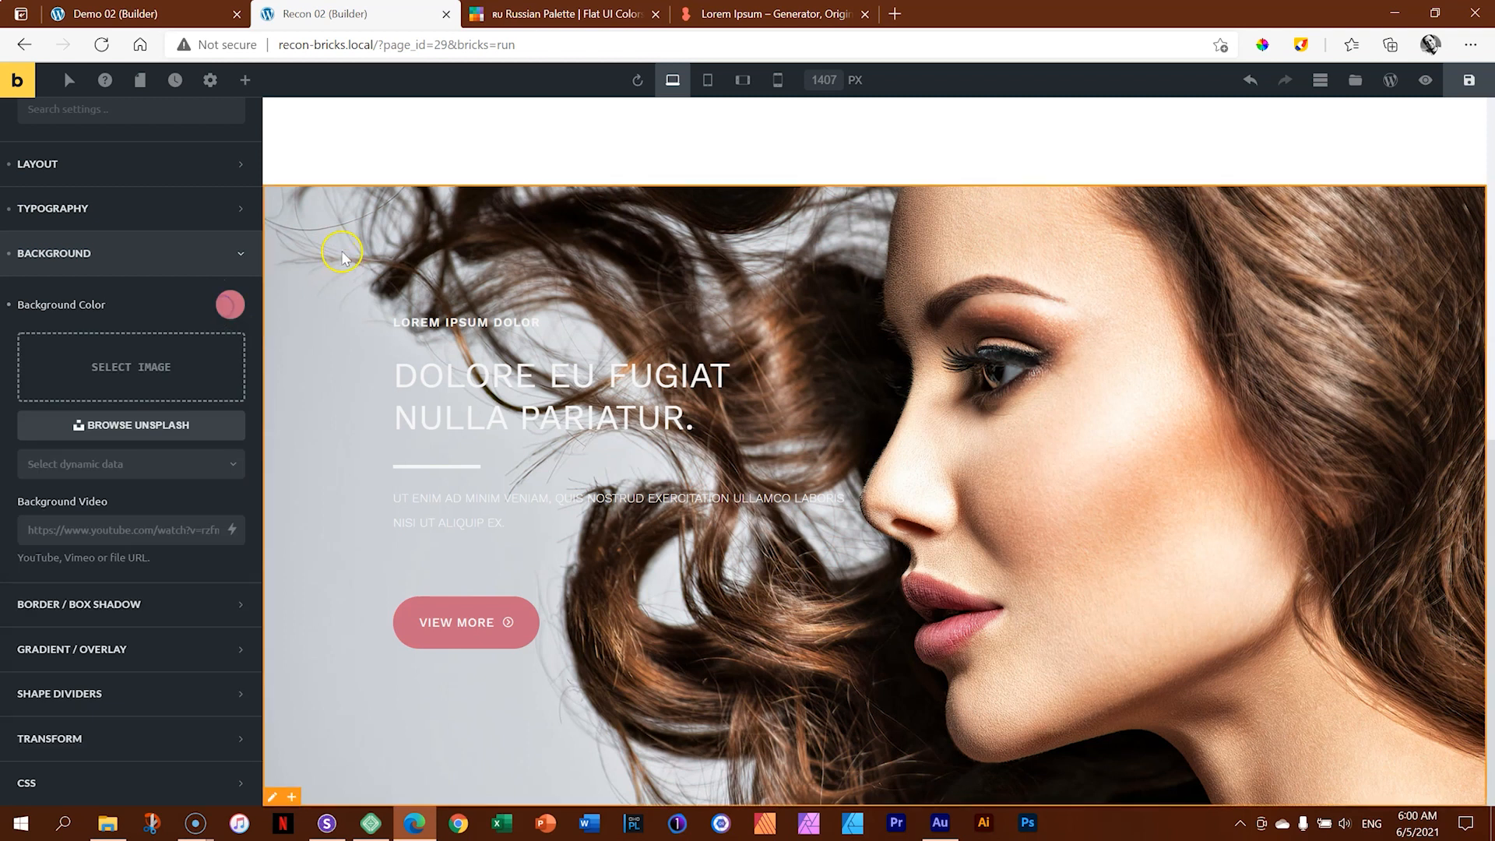
Step: Set the cloned section's gradient to apply as an Overlay
click(320, 228)
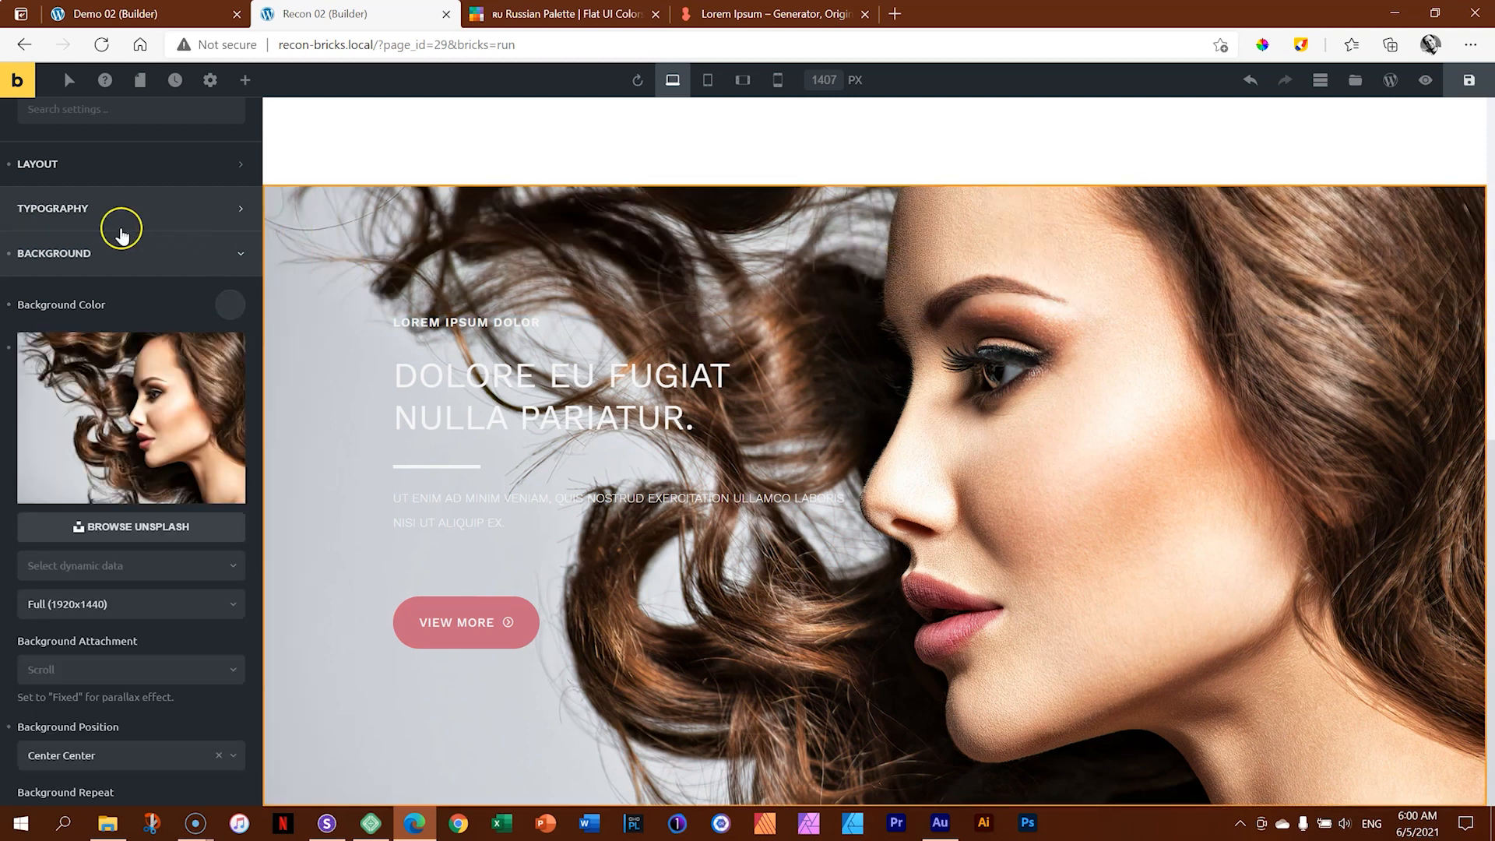
click(83, 256)
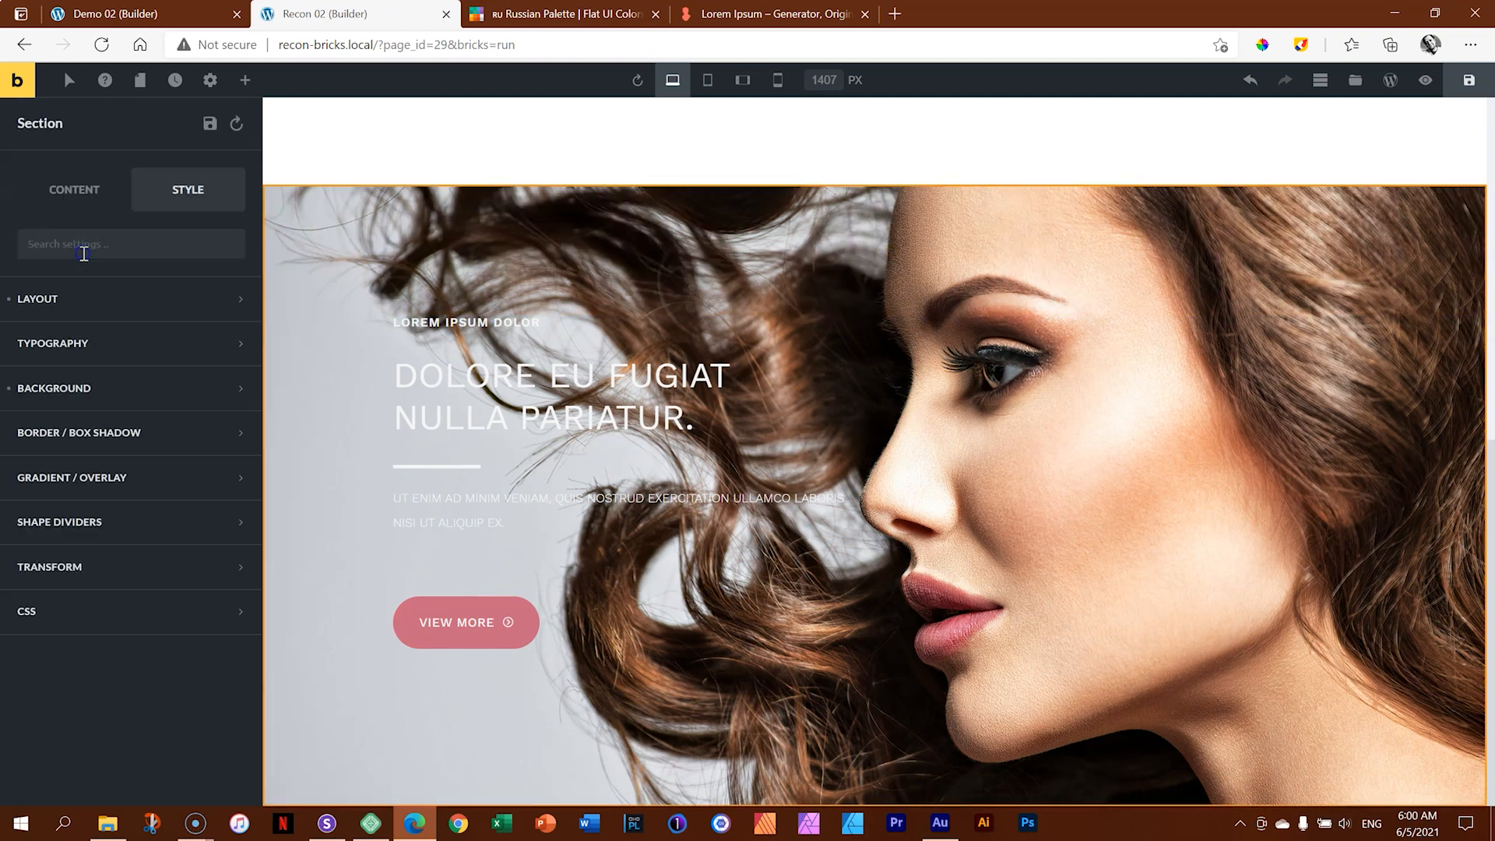
click(94, 481)
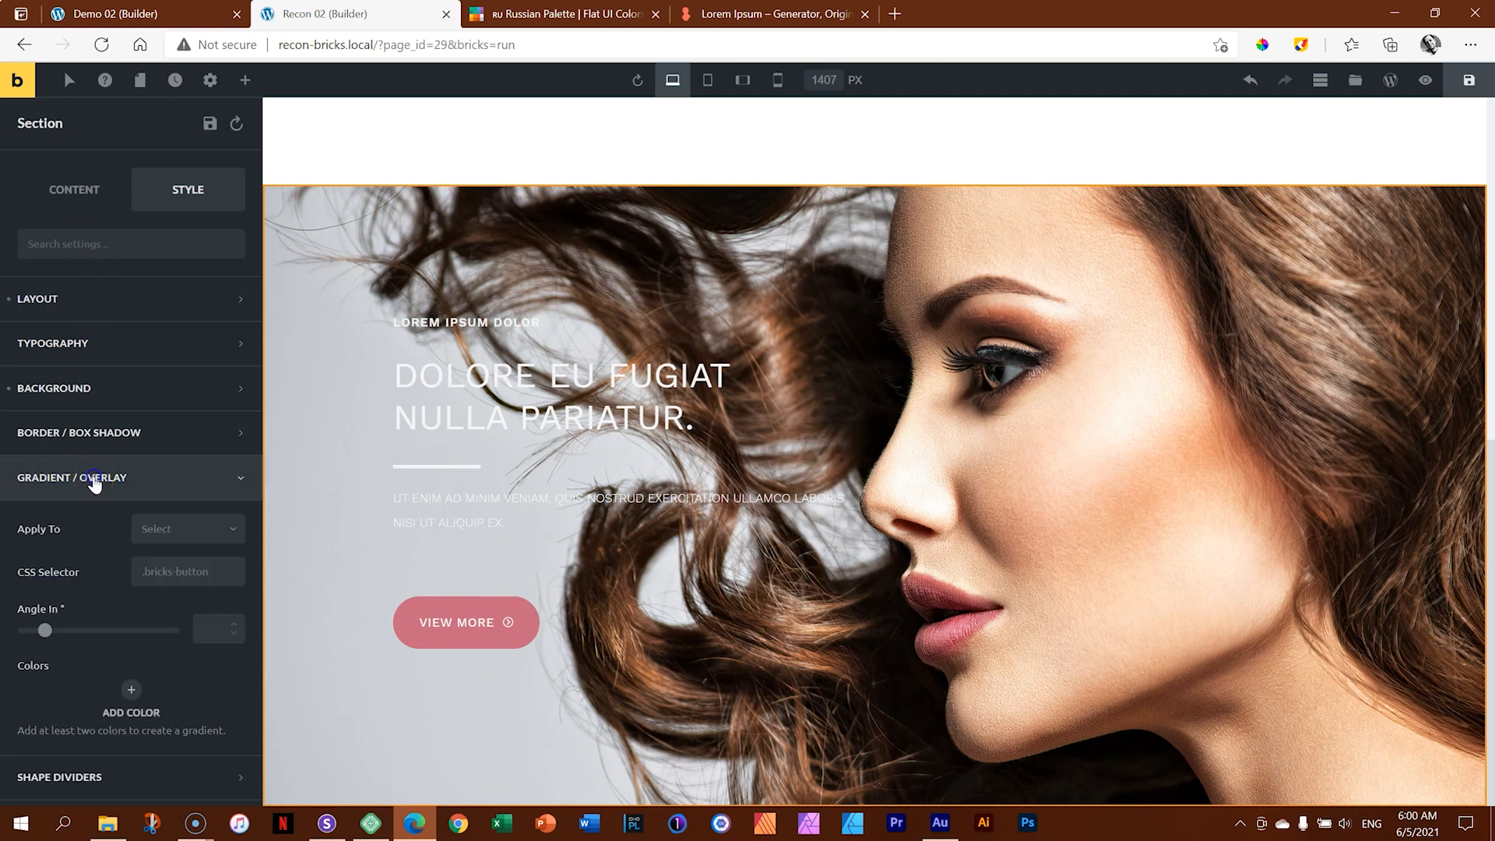
click(156, 530)
click(160, 588)
click(215, 704)
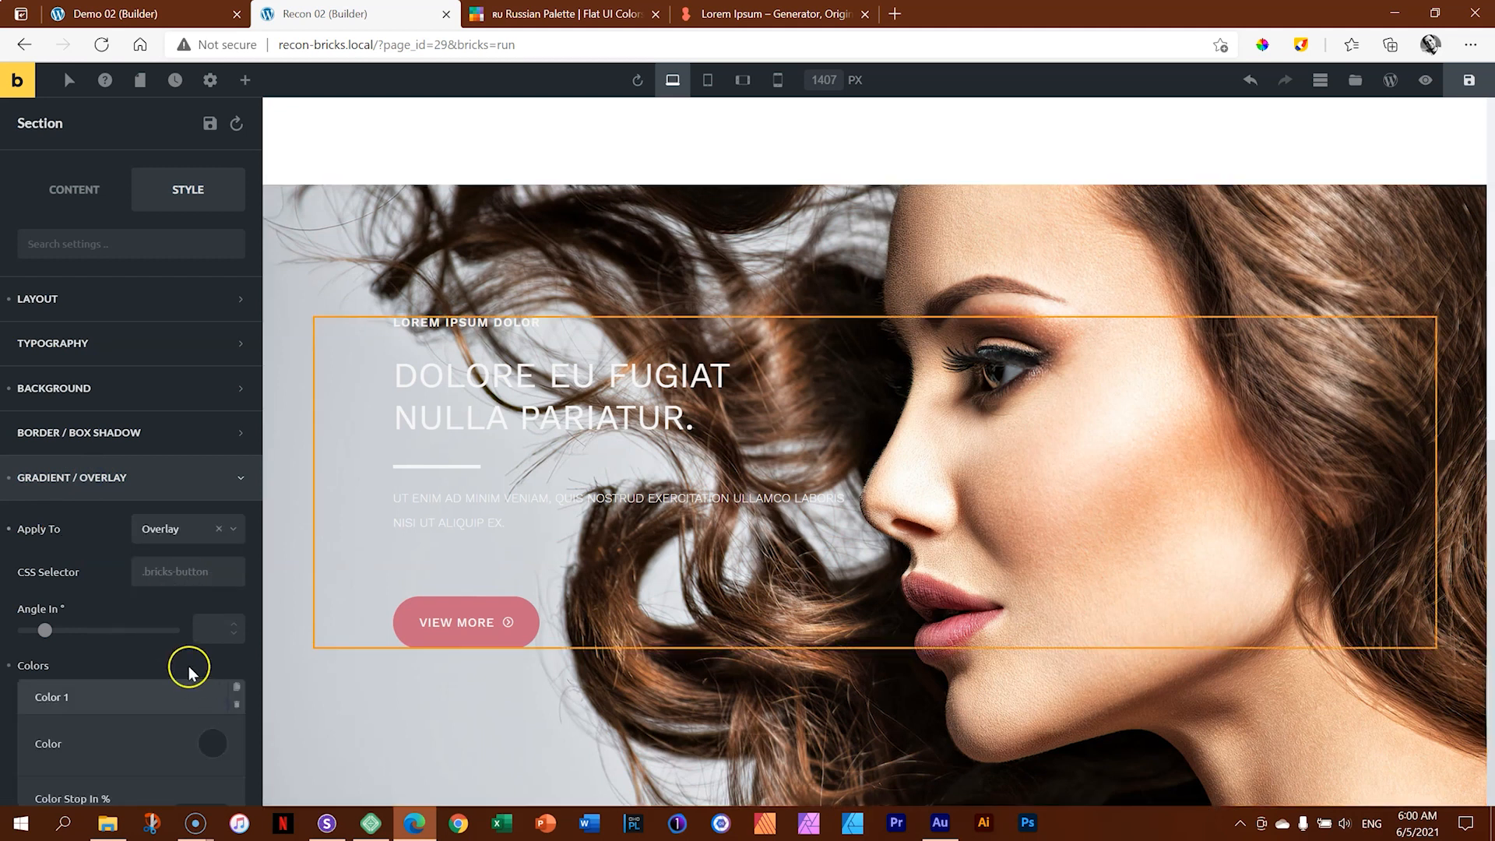
scroll(176, 658, down, 3)
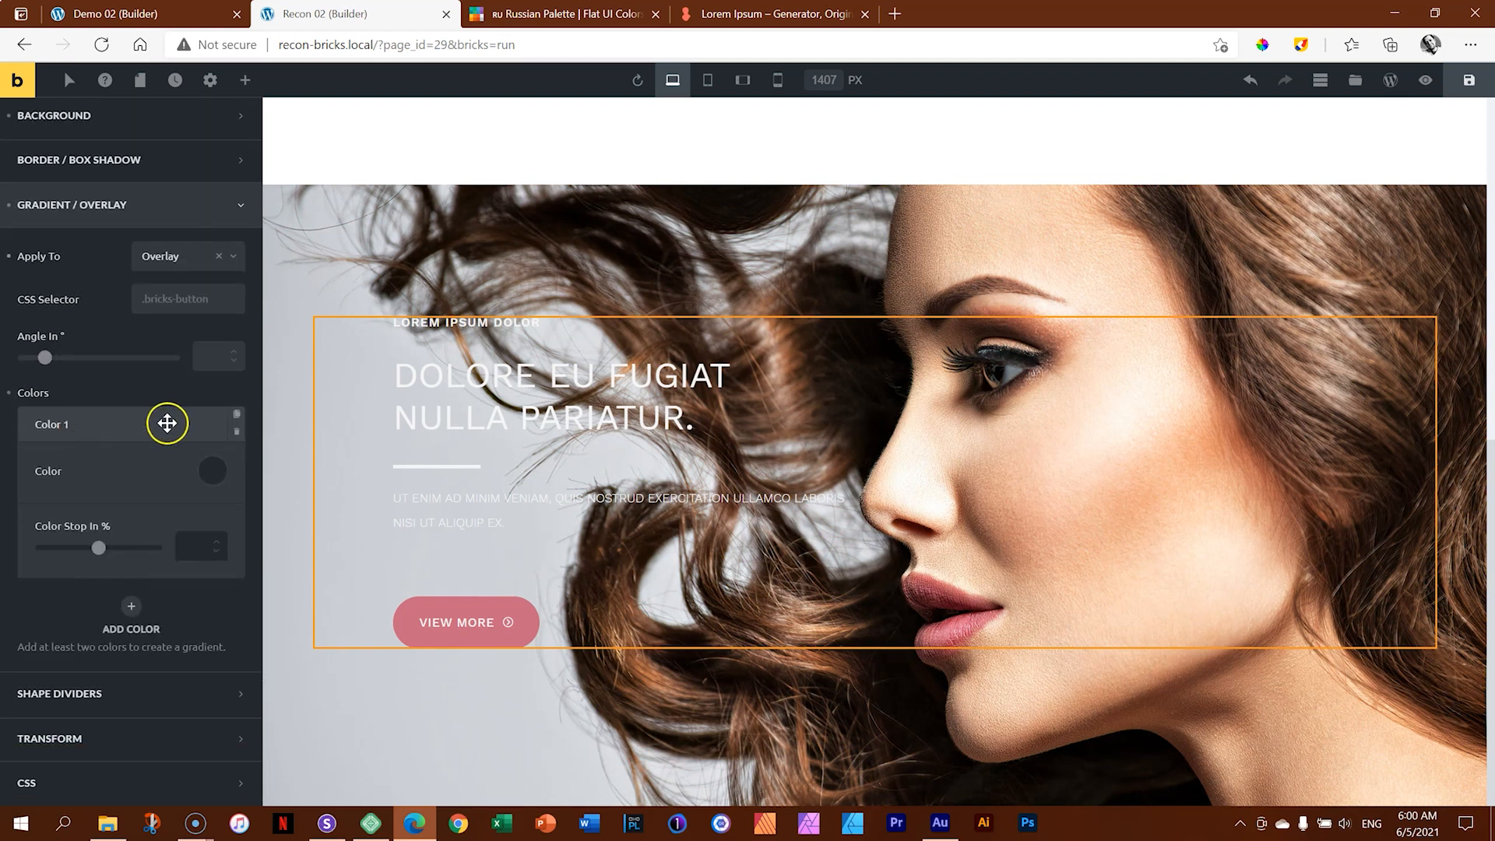
click(239, 433)
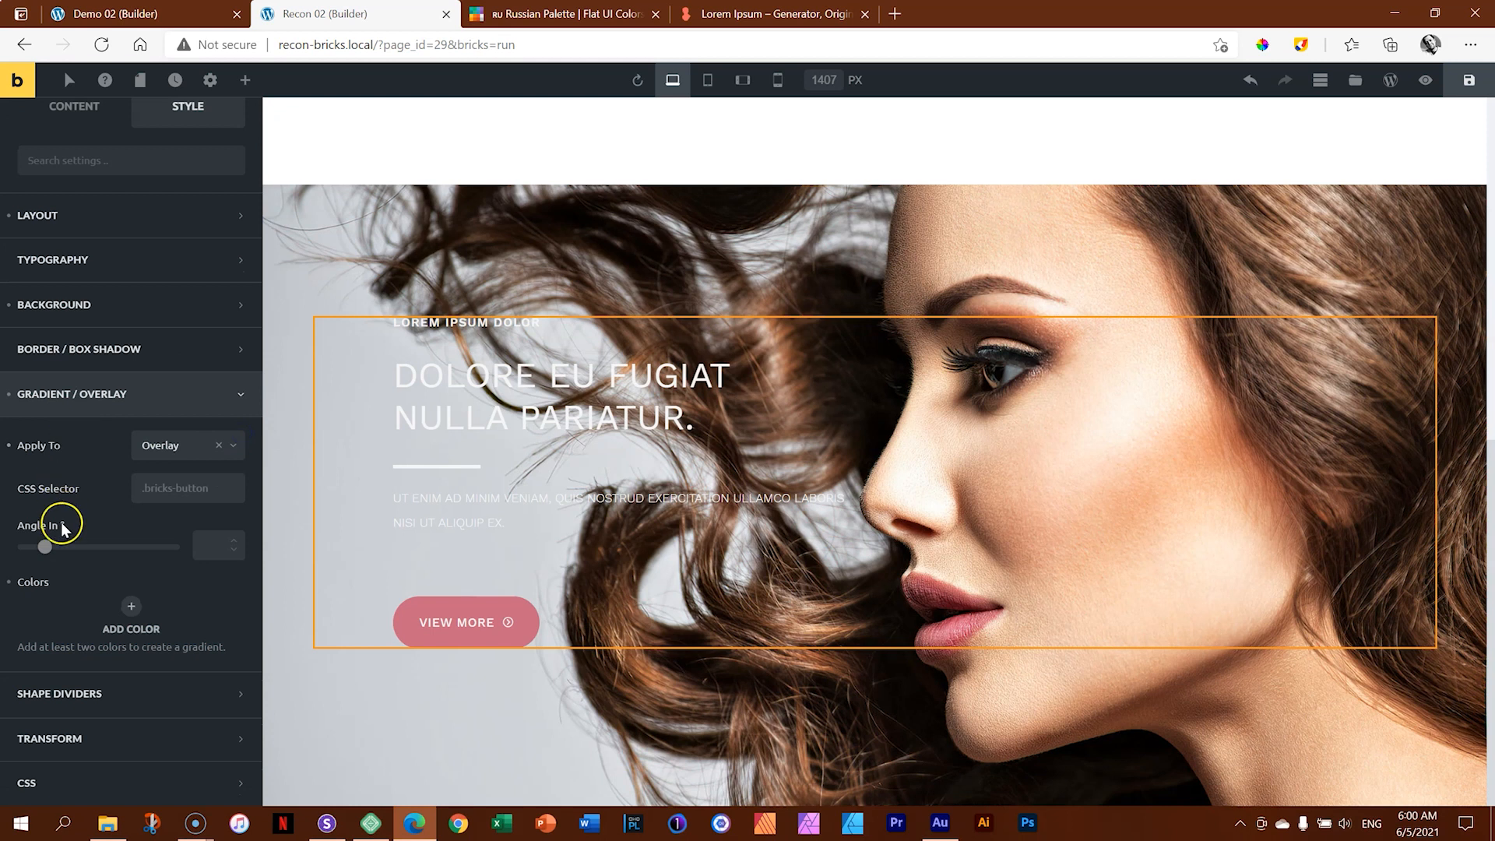
Step: Add a first colour to the cloned section's overlay gradient and make it black (#000000)
click(142, 616)
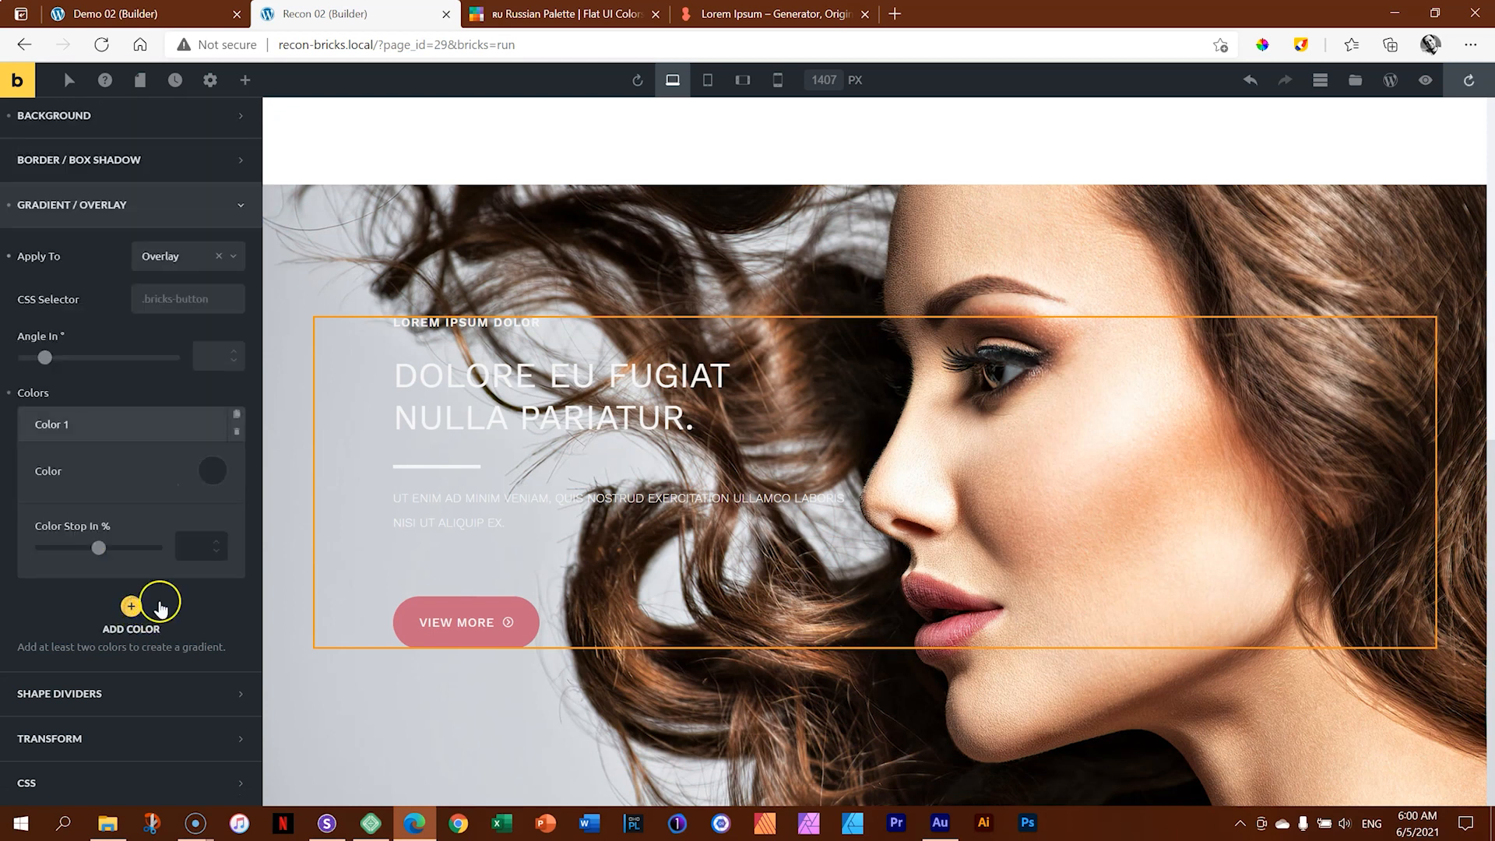
click(215, 472)
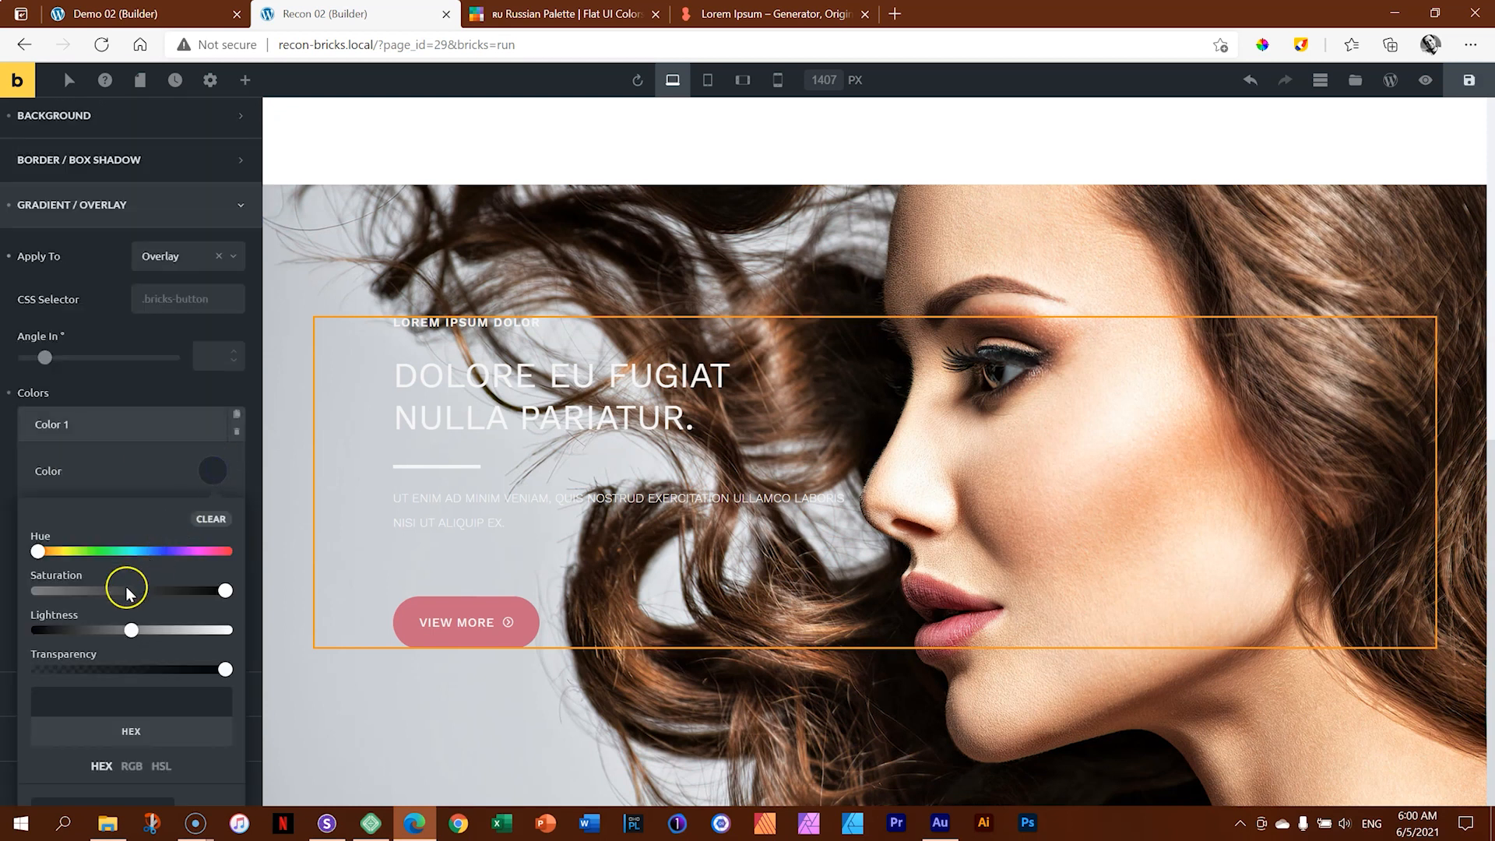
click(121, 629)
drag(121, 631, 11, 632)
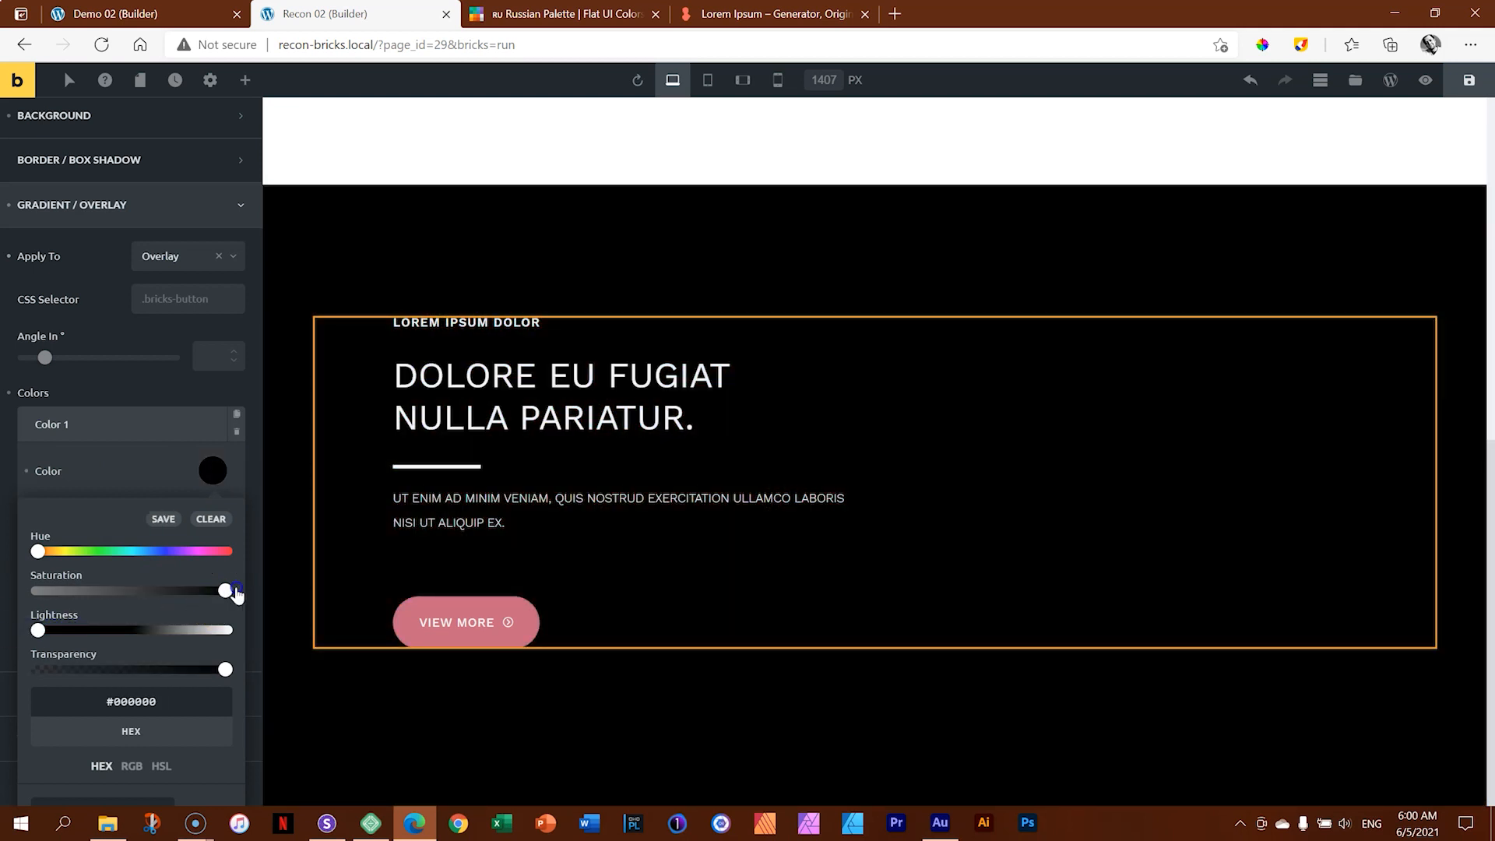
click(220, 486)
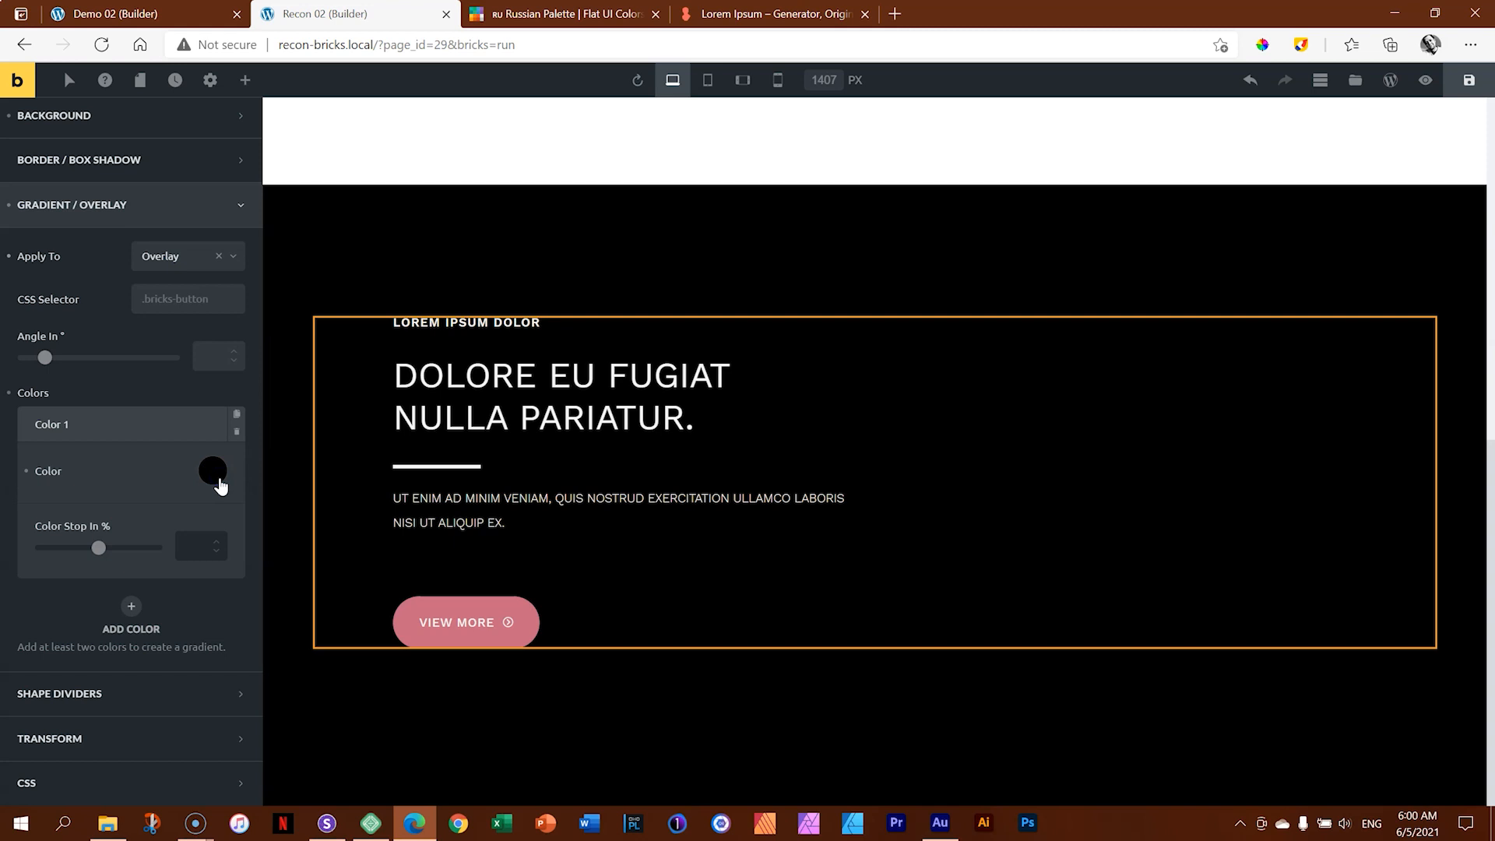
Step: Duplicate the black gradient colour and make the second one fully transparent, with an alpha of 0
click(227, 561)
click(238, 553)
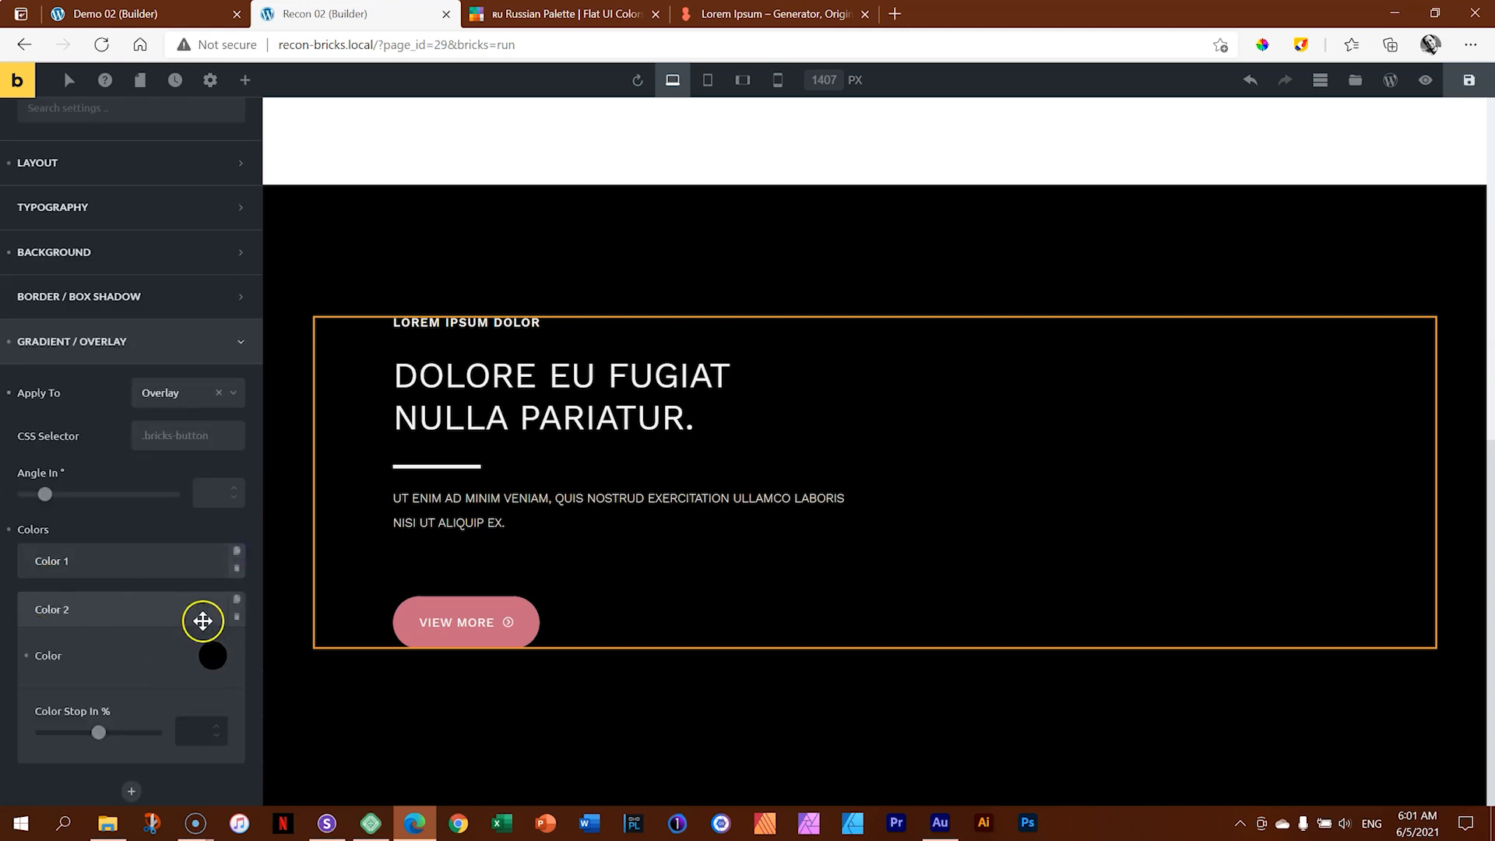
click(214, 661)
scroll(155, 650, down, 4)
drag(221, 571, 9, 574)
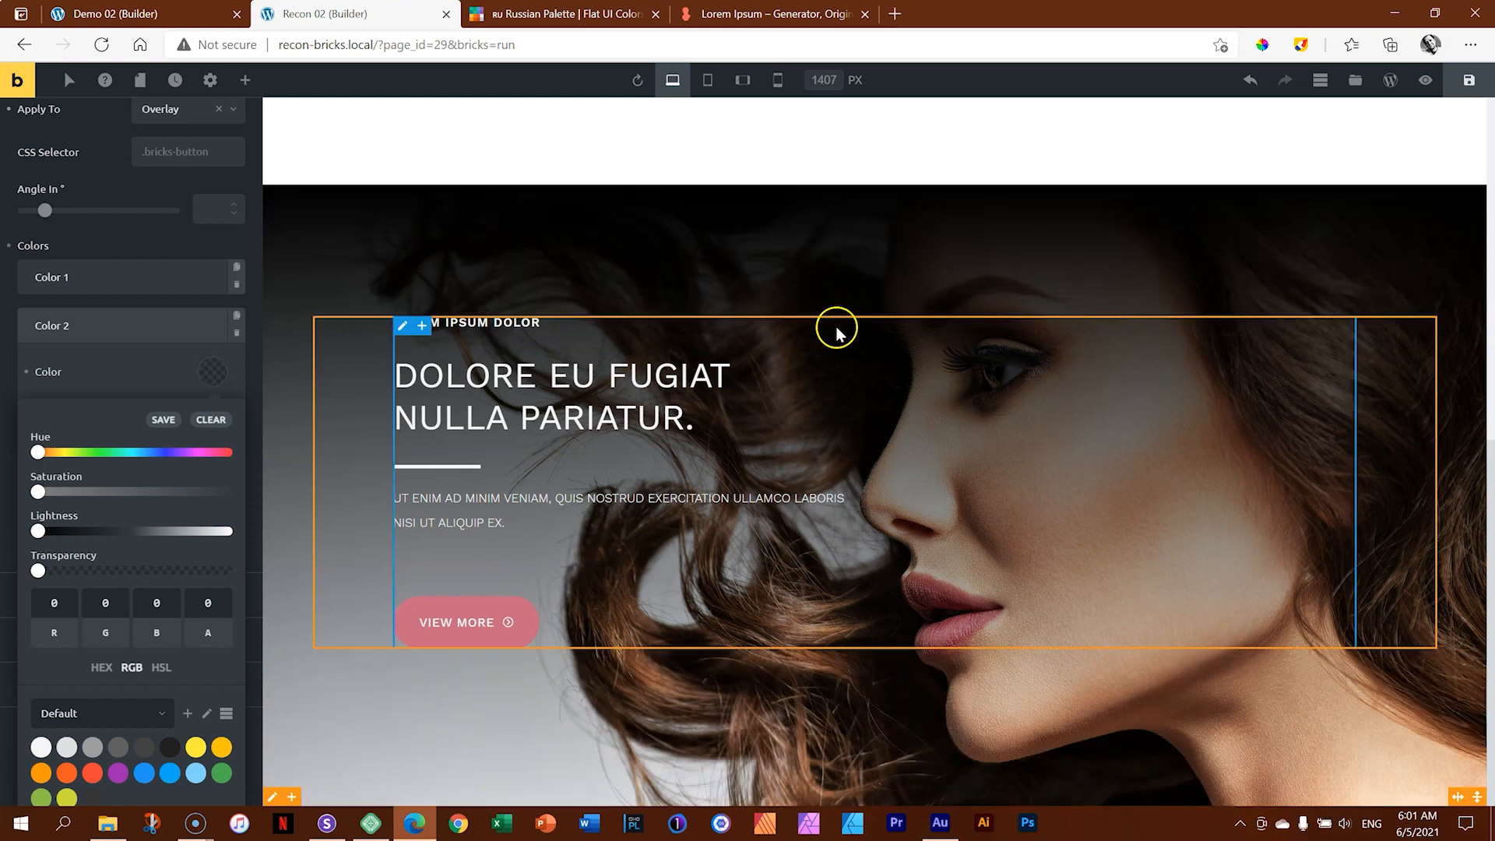
click(213, 372)
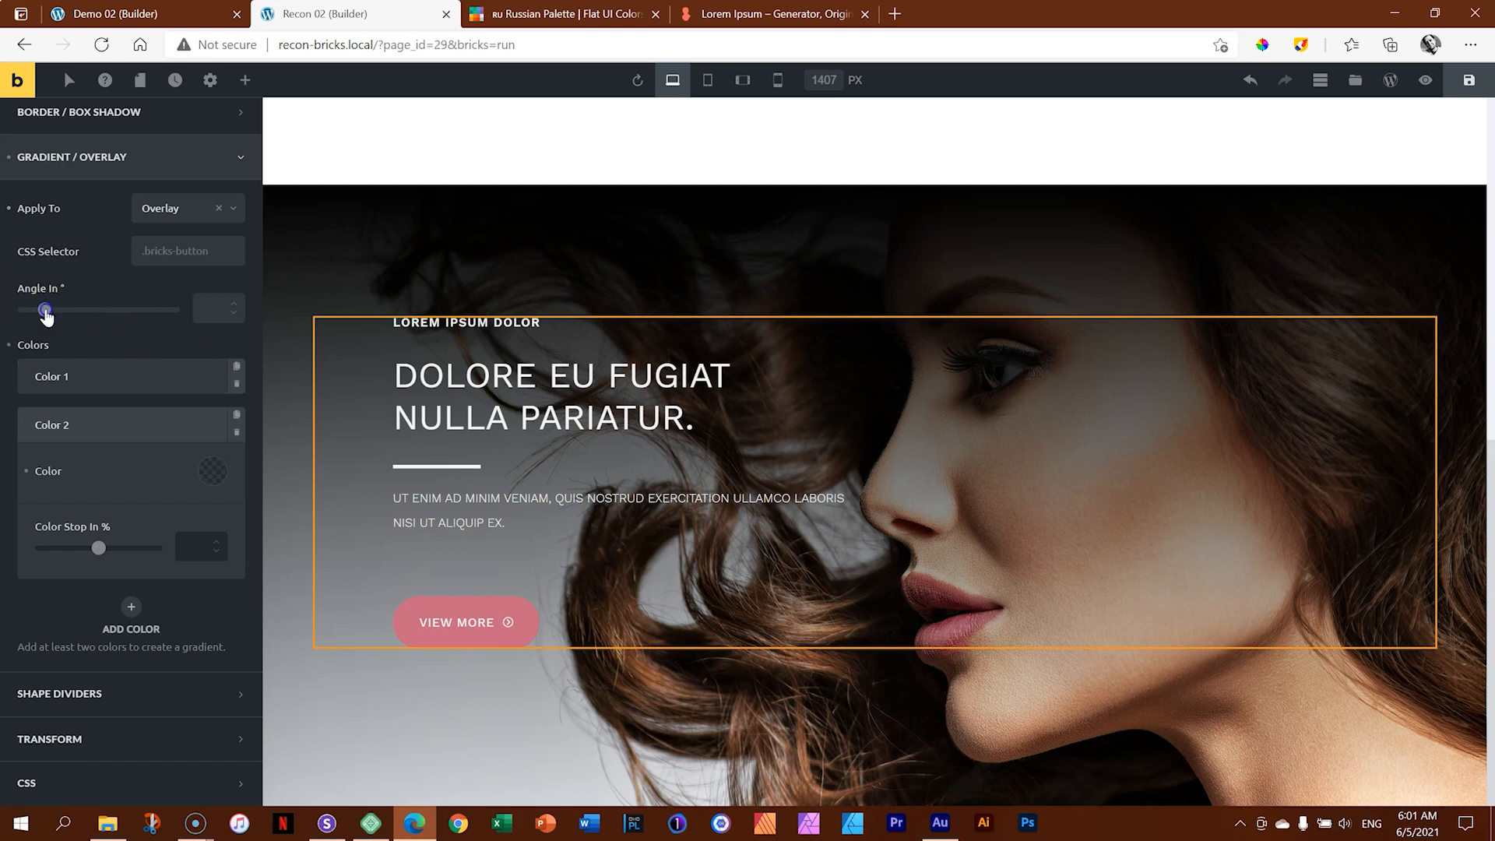
Step: Set the overlay gradient's angle to 90 degrees and save the page
drag(45, 311, 66, 314)
double_click(211, 309)
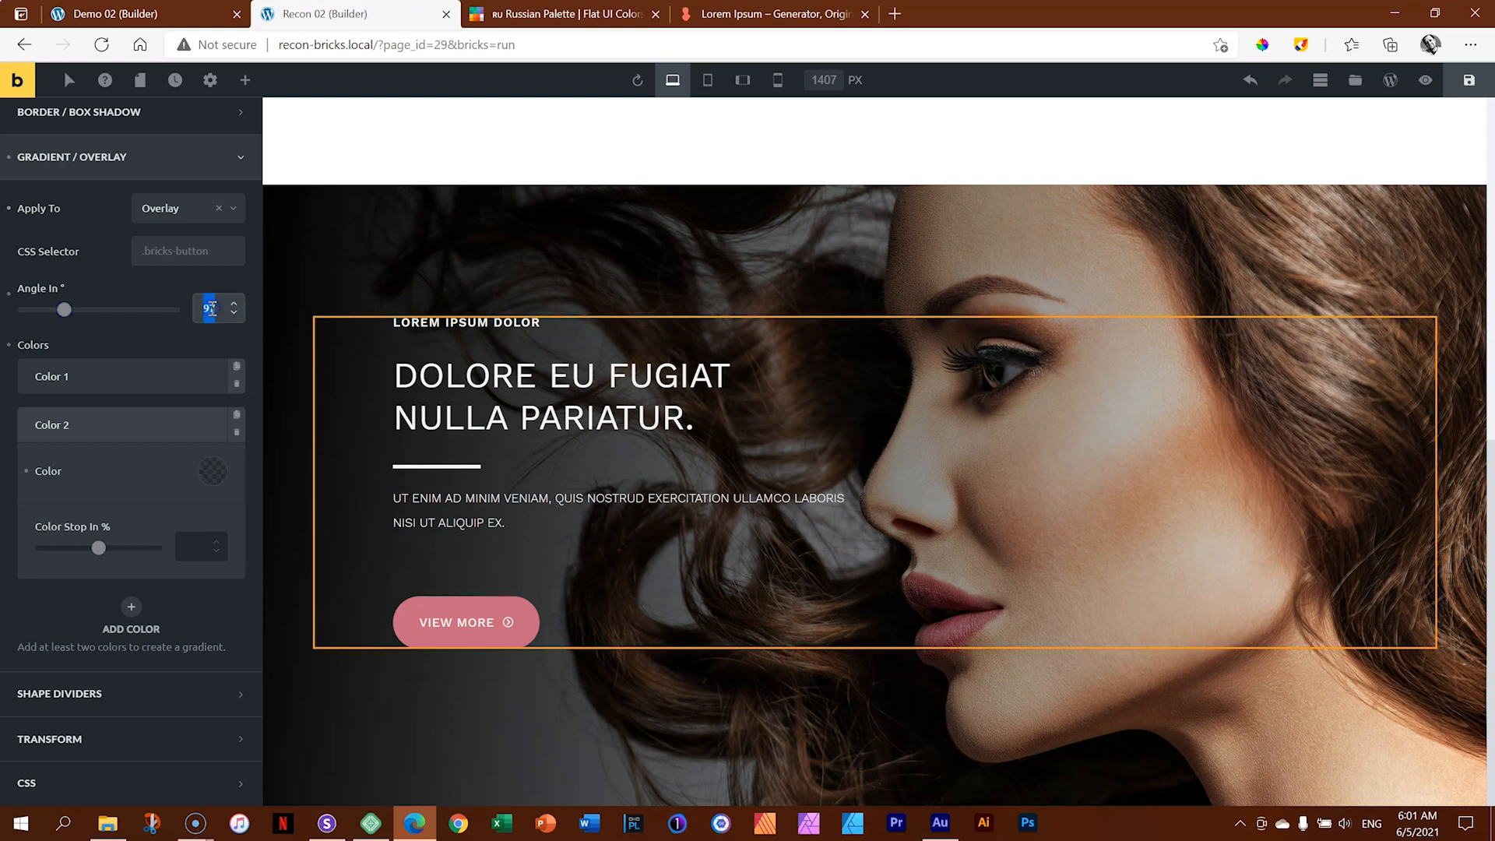
text(90)
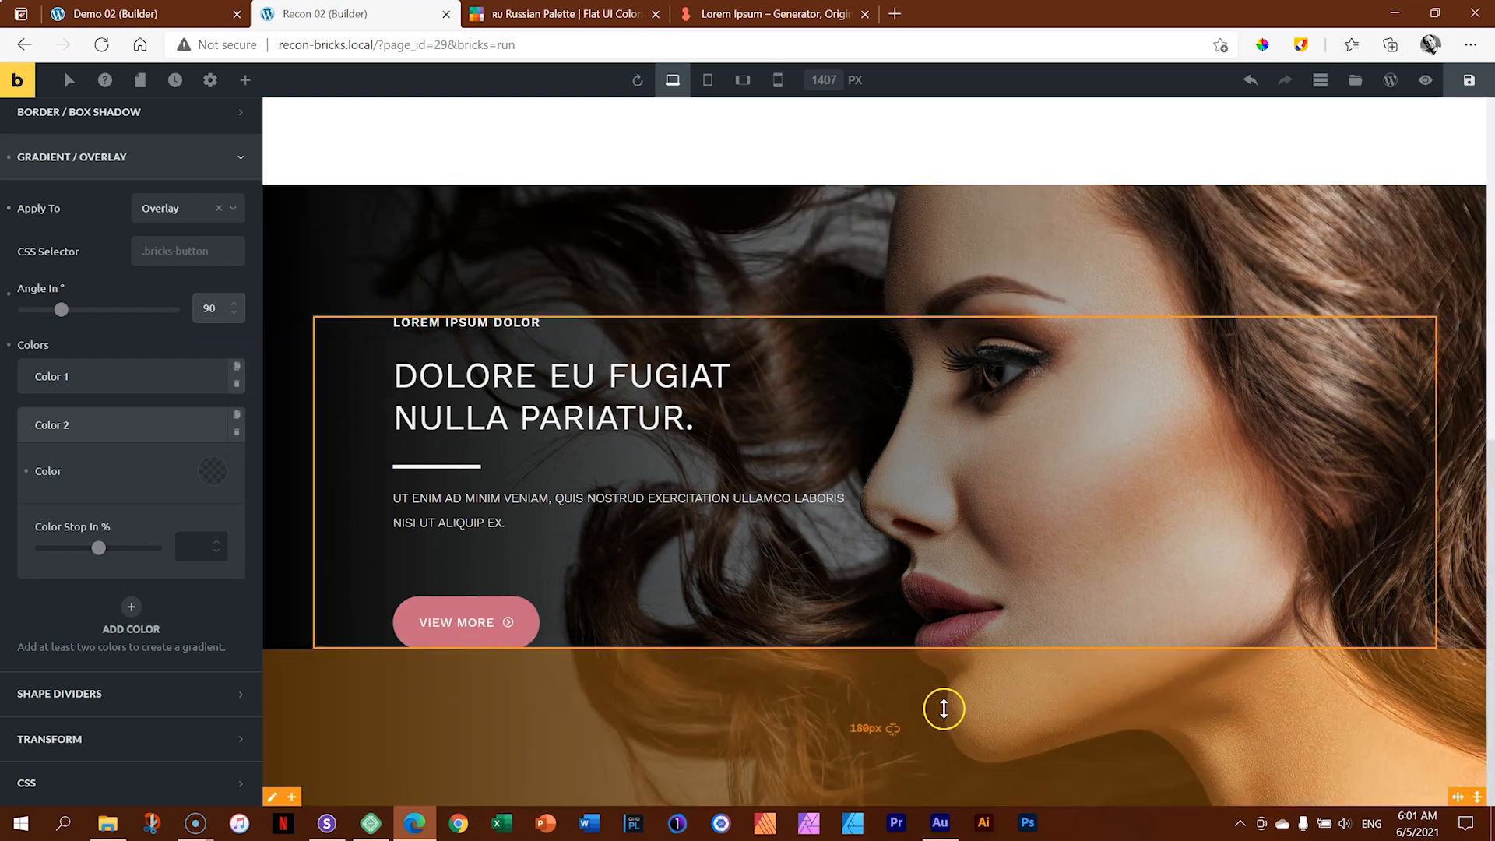
key(ctrl+s)
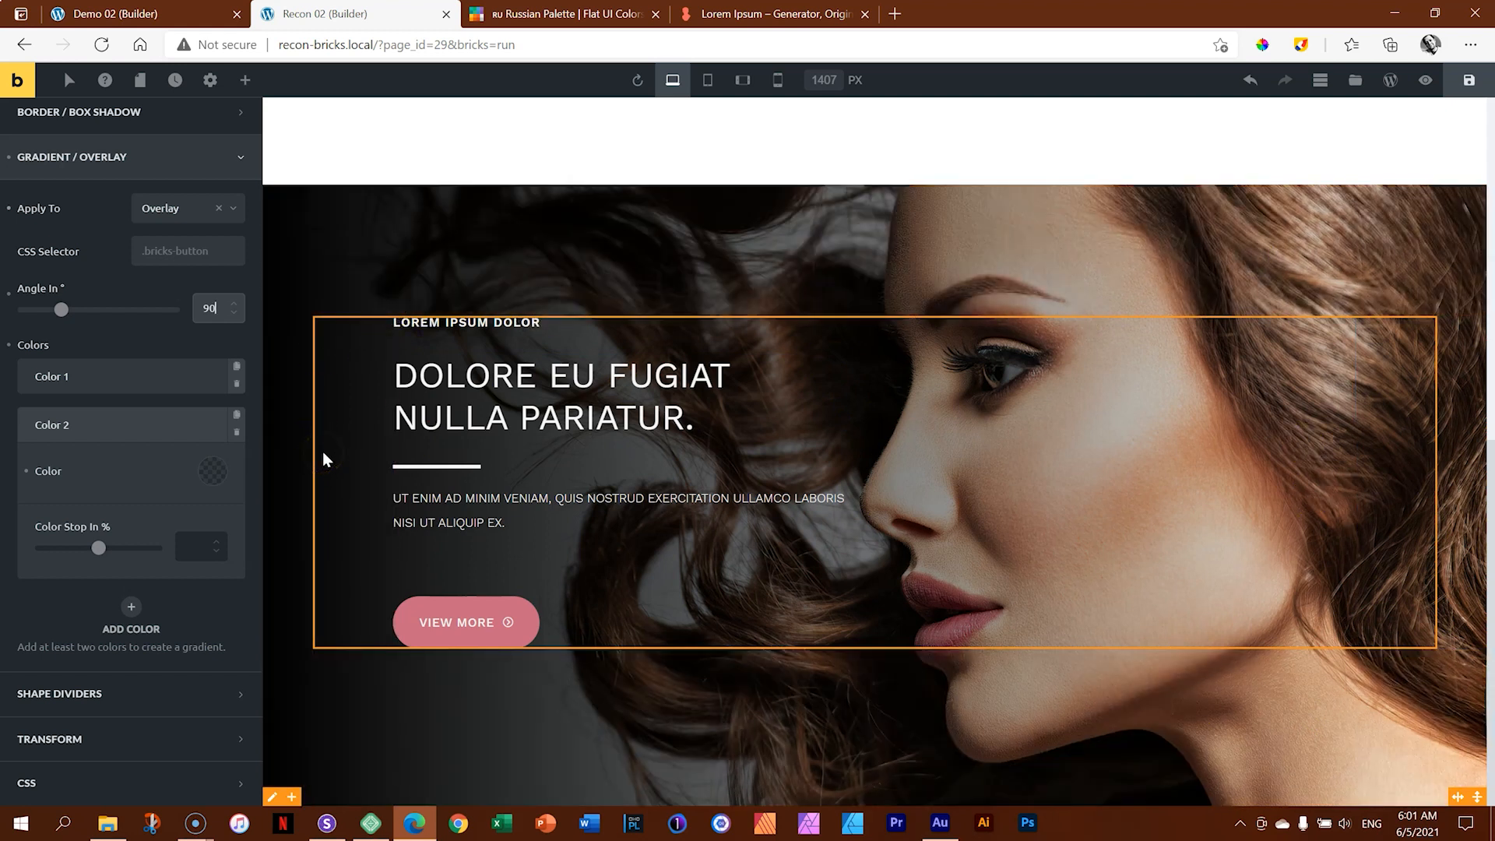
Step: Lower the alpha of the gradient's first black colour to 0.8 and save the page
click(147, 380)
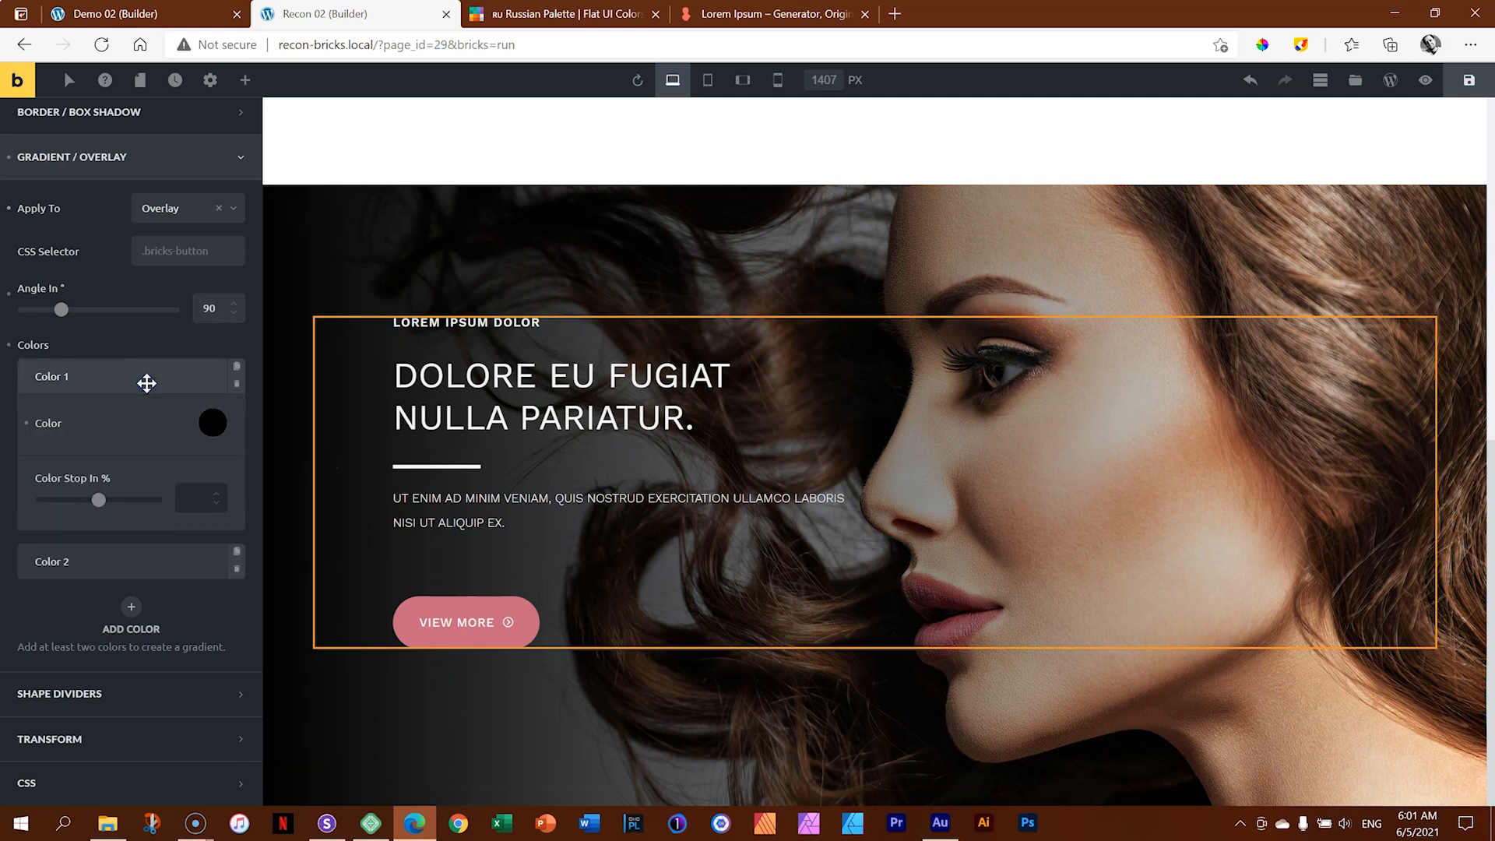
click(210, 424)
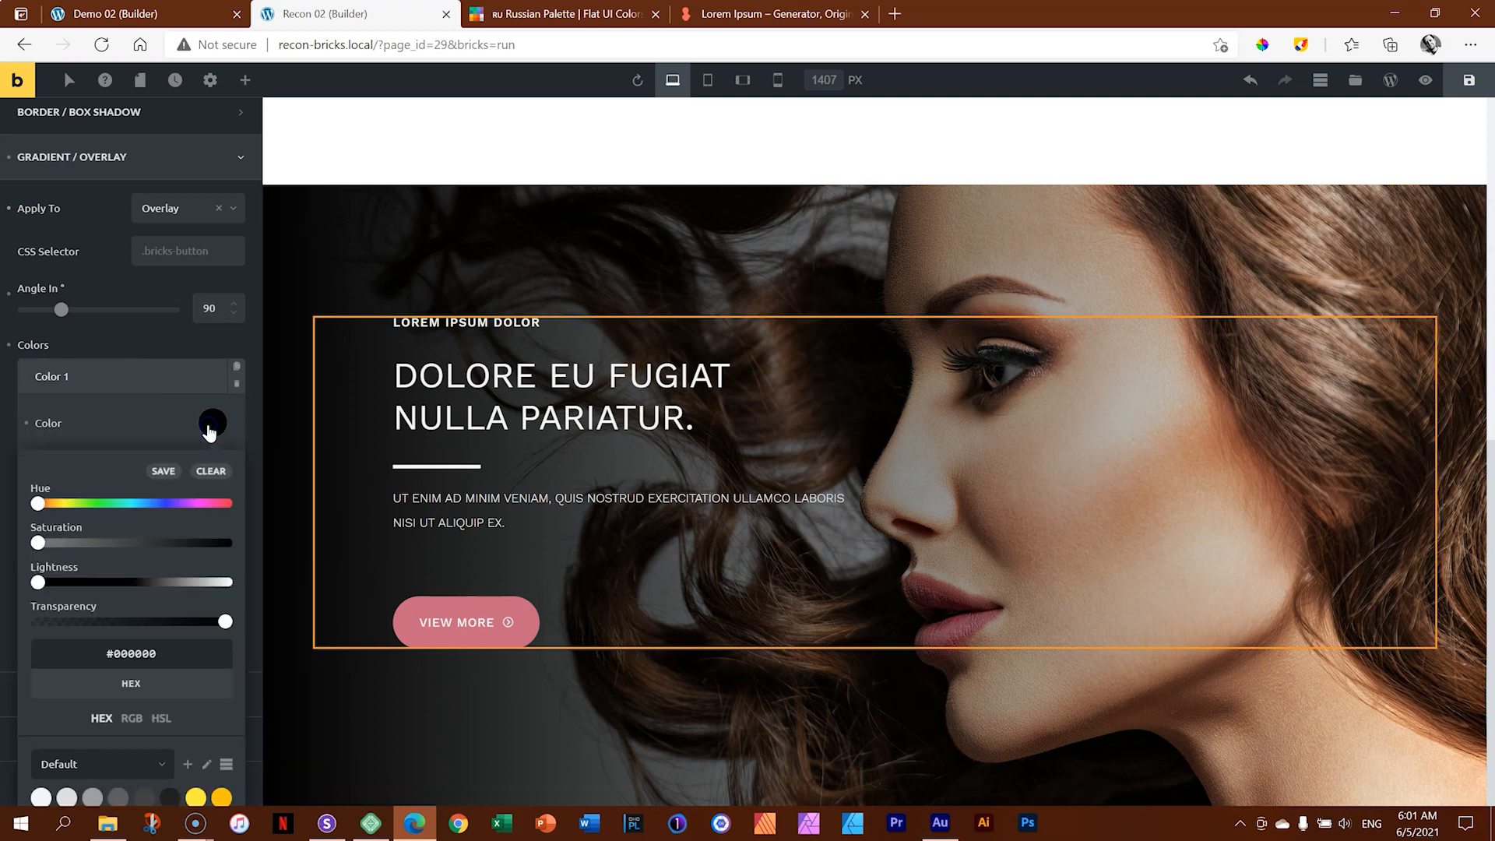
drag(226, 621, 195, 629)
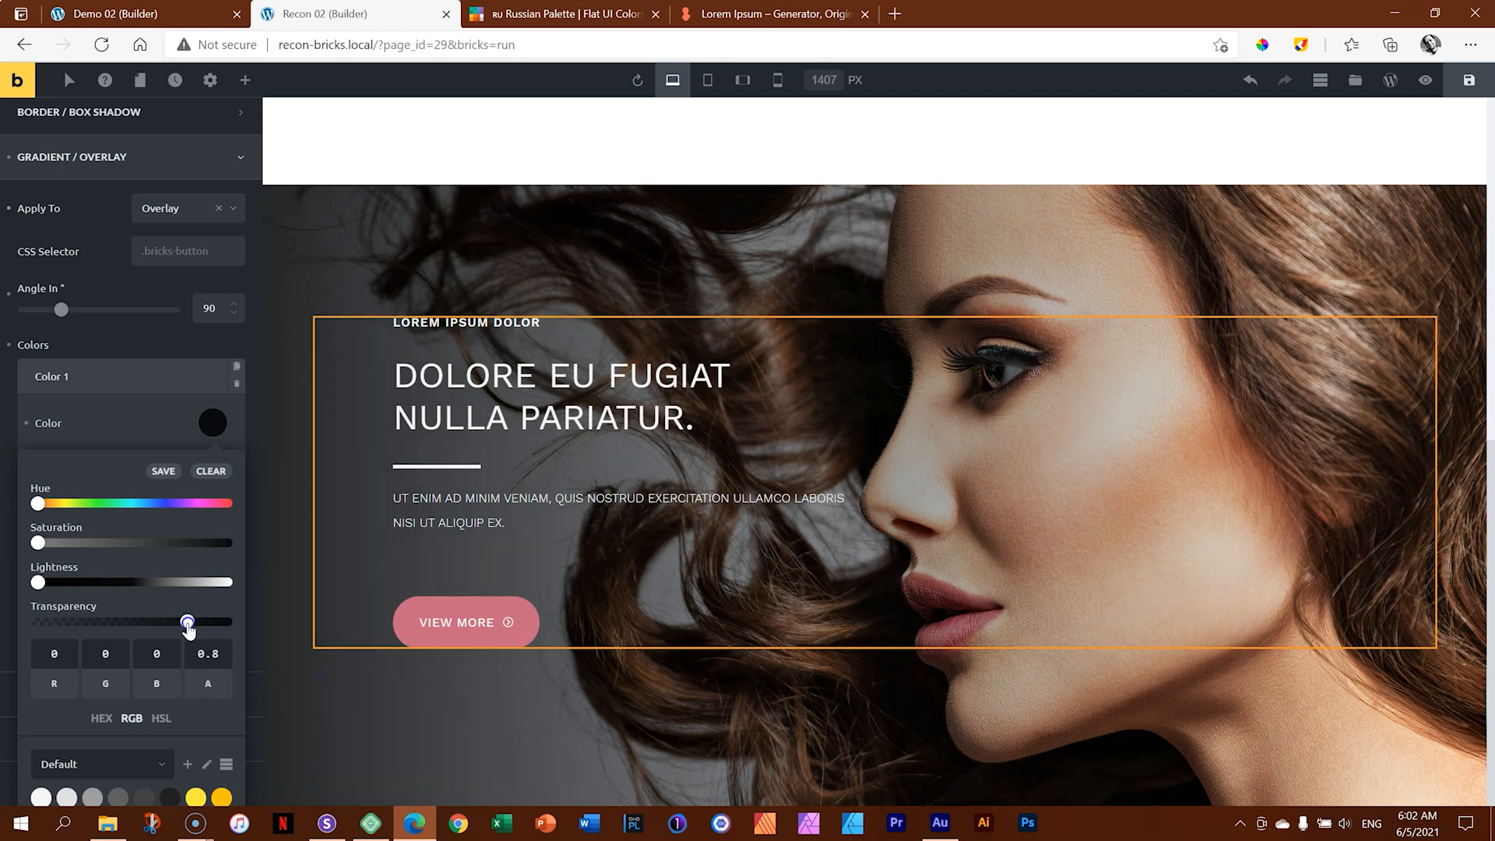
click(184, 355)
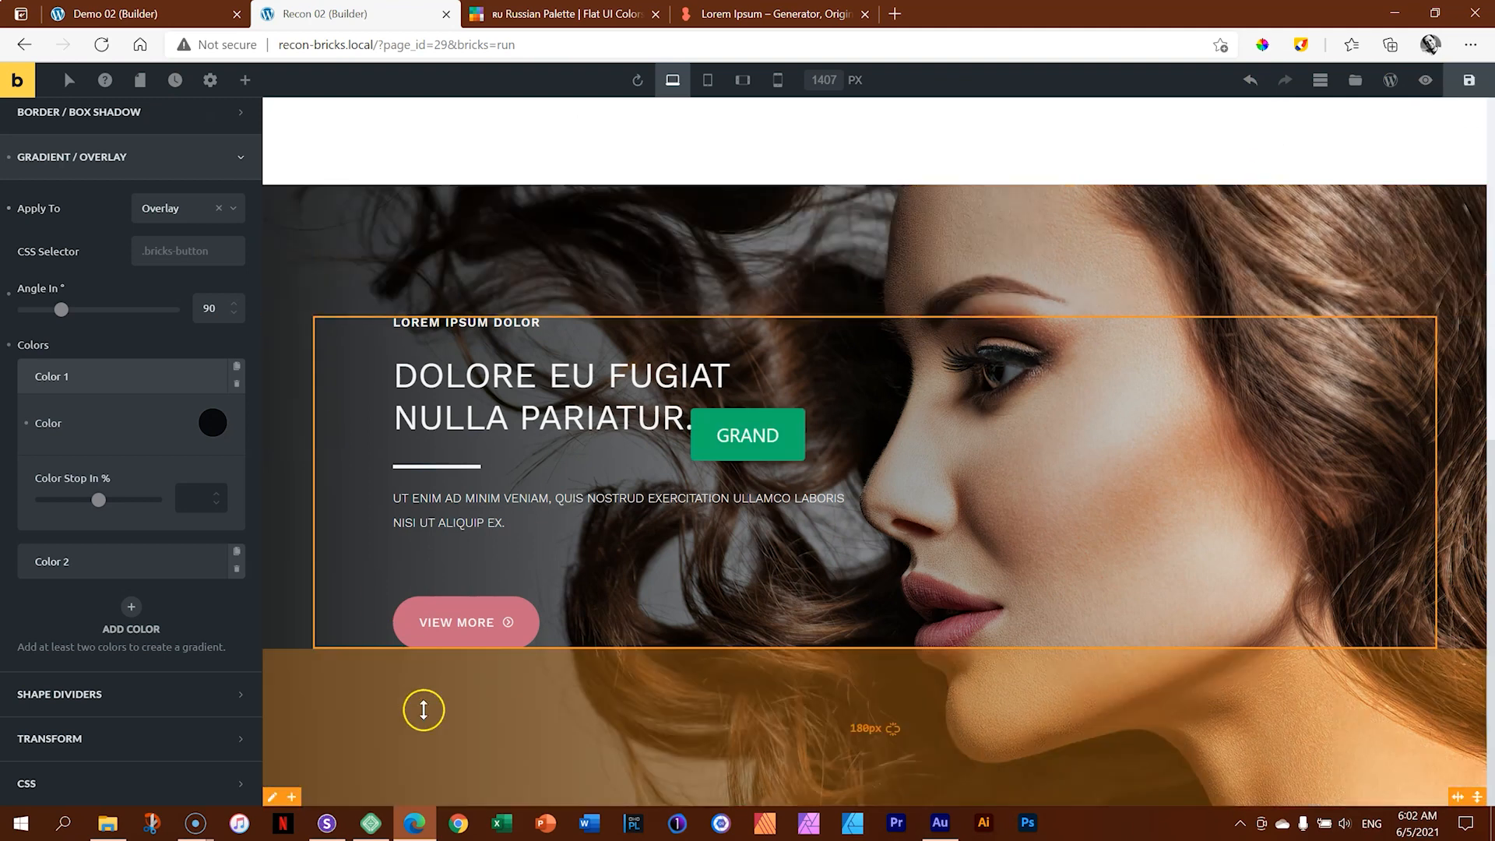
Step: Switch to the multi-device preview app, reload the recon-02 page and examine the cloned hero in the focused Desktop view before returning to all devices
click(341, 830)
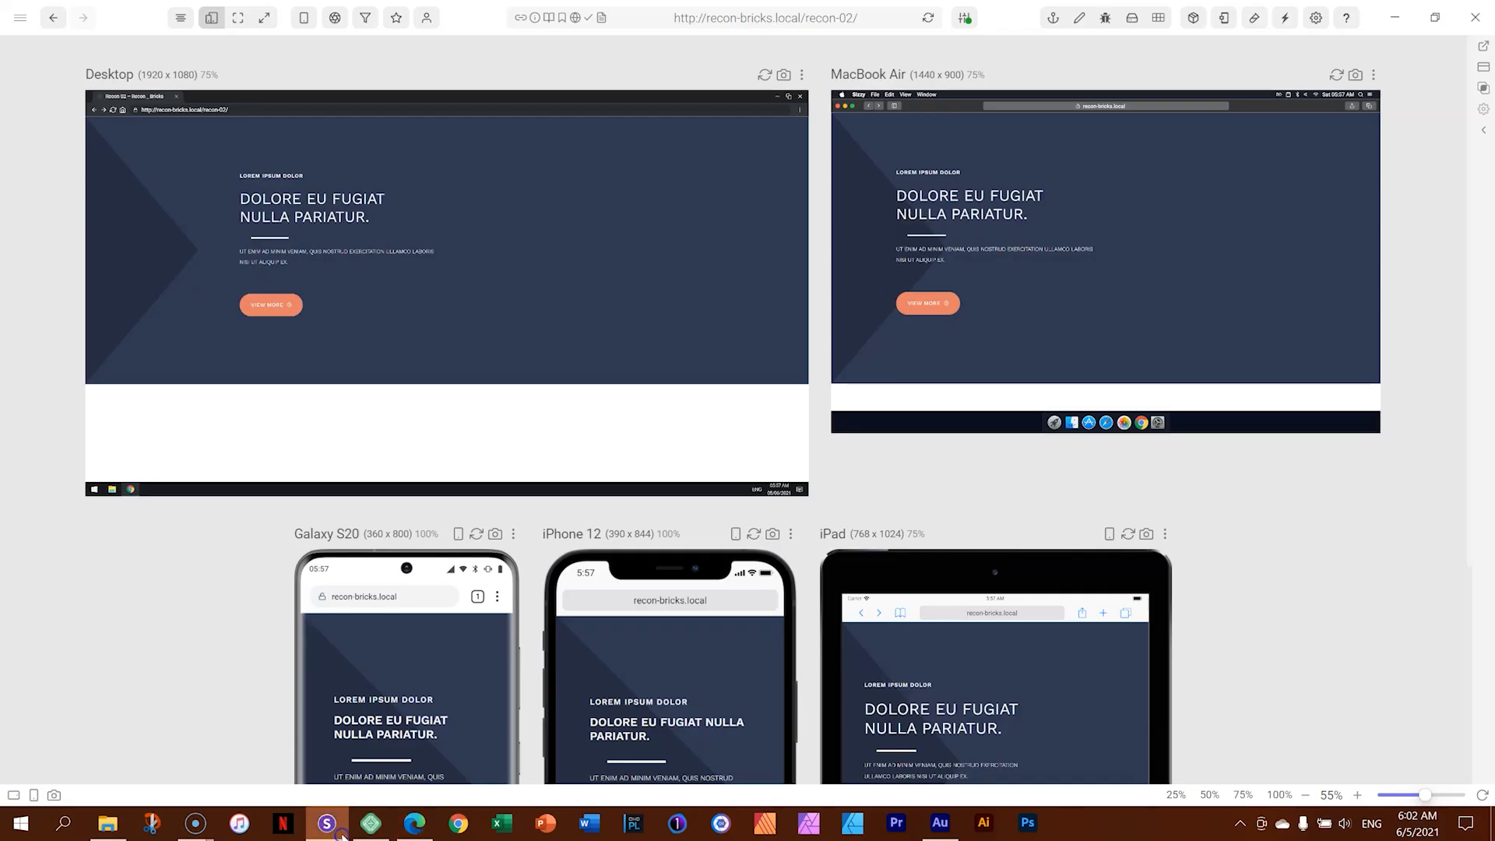
click(931, 20)
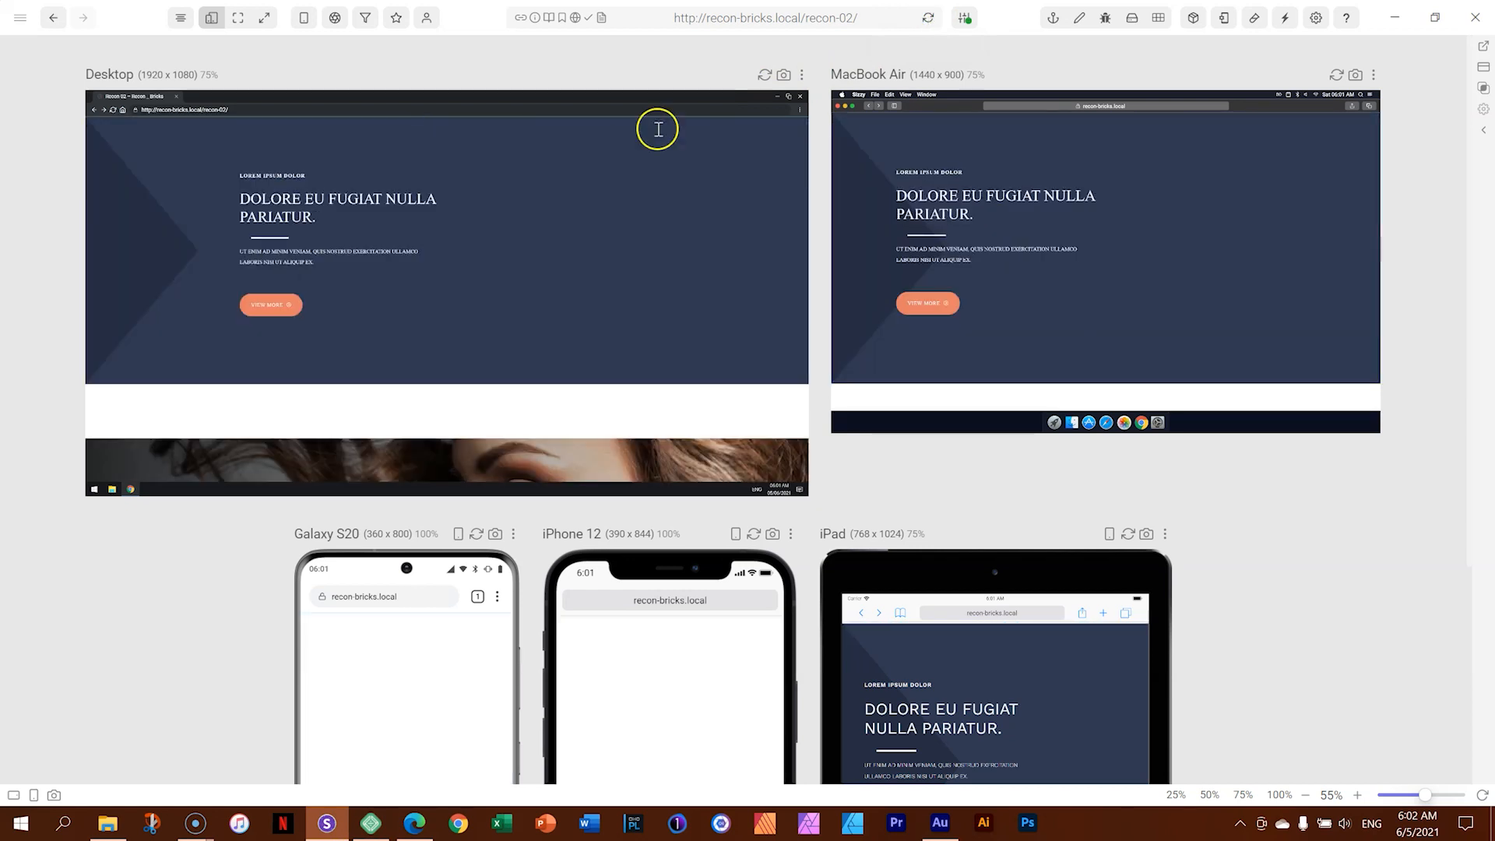
click(801, 74)
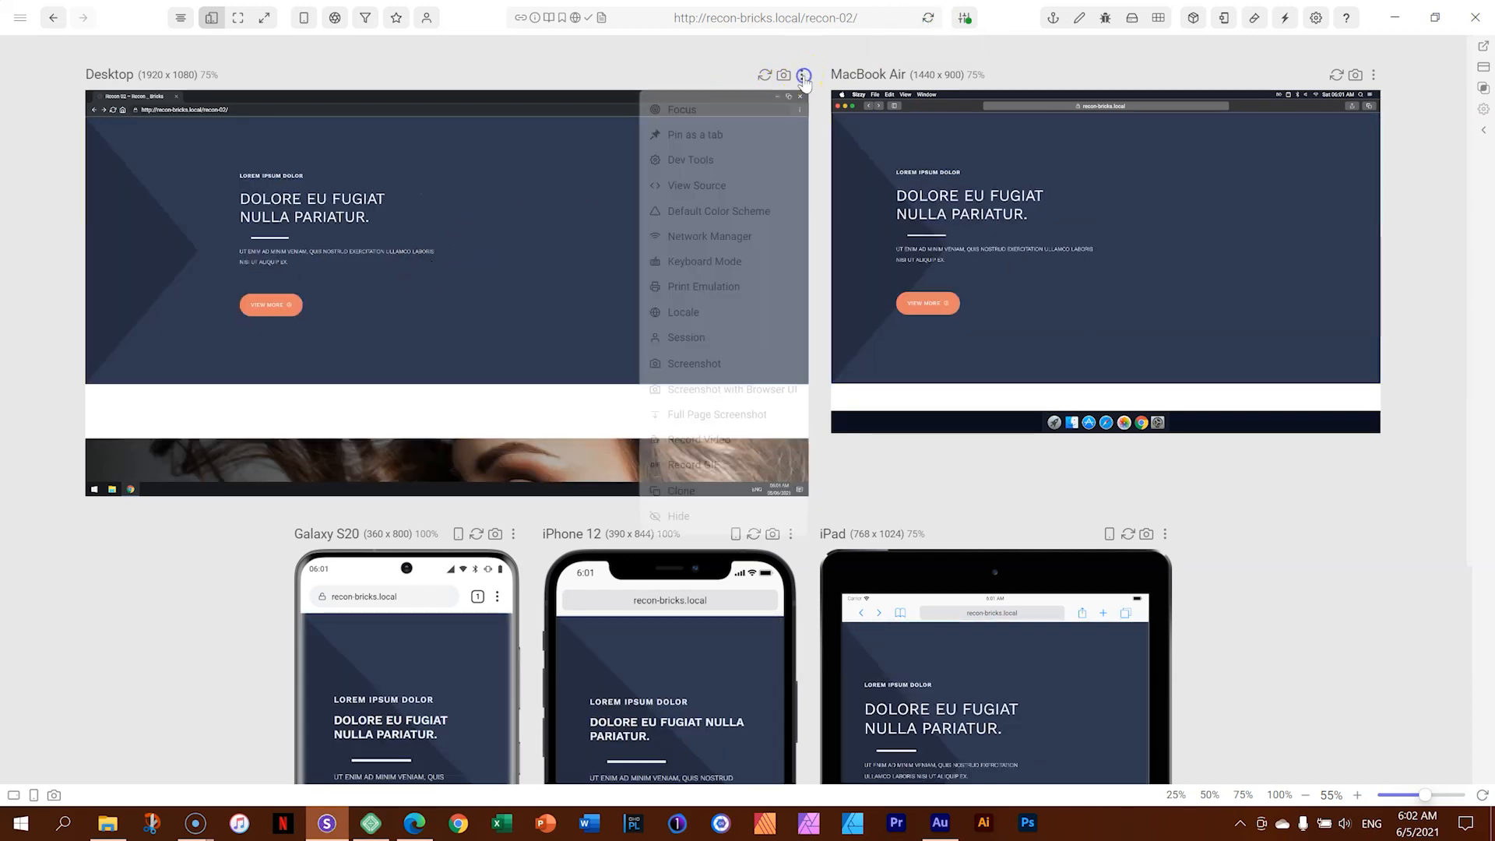
click(724, 112)
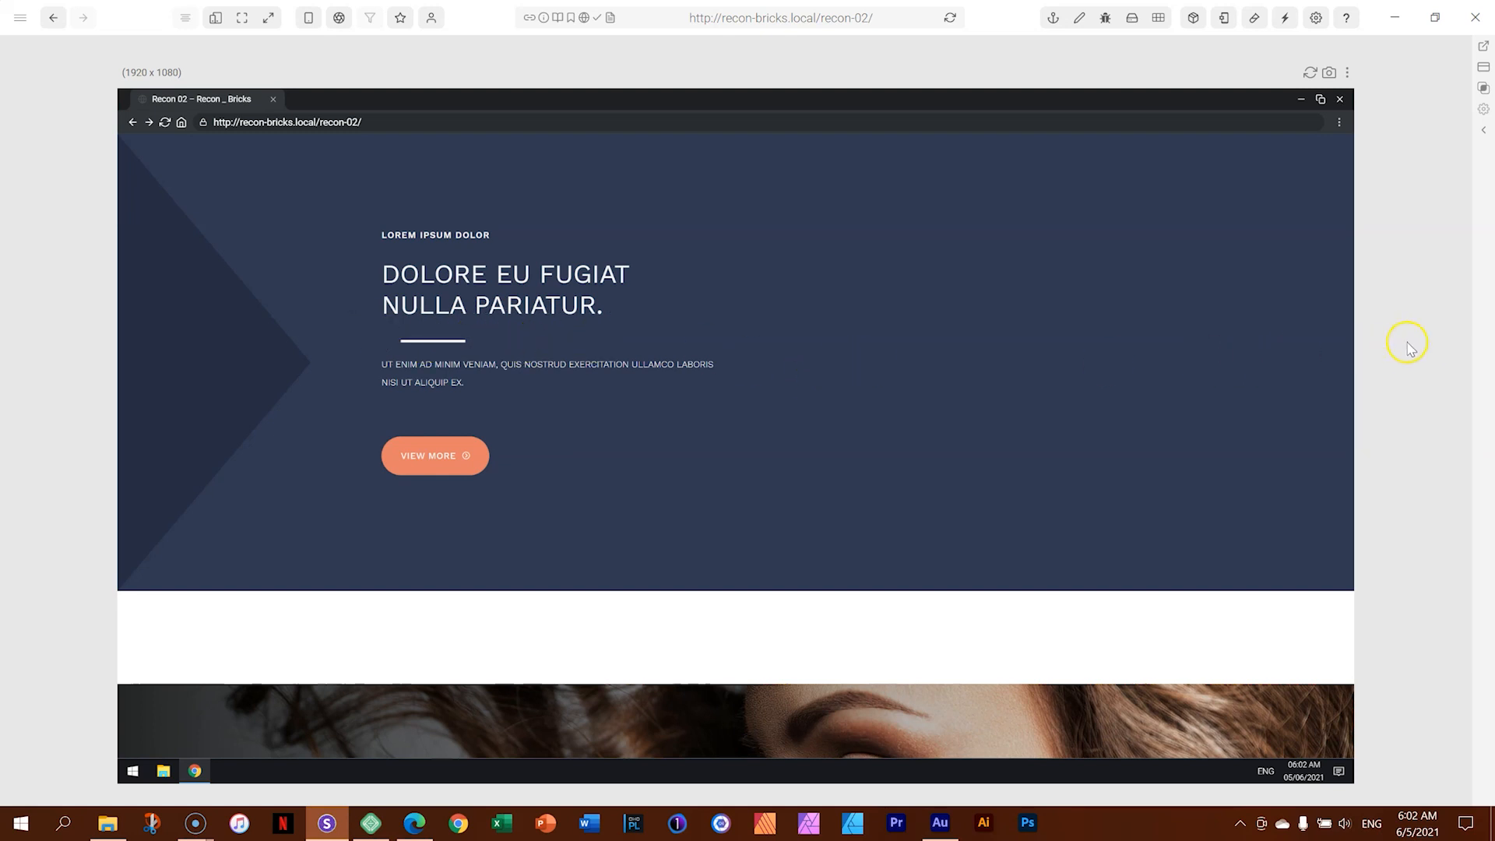
scroll(1221, 342, down, 5)
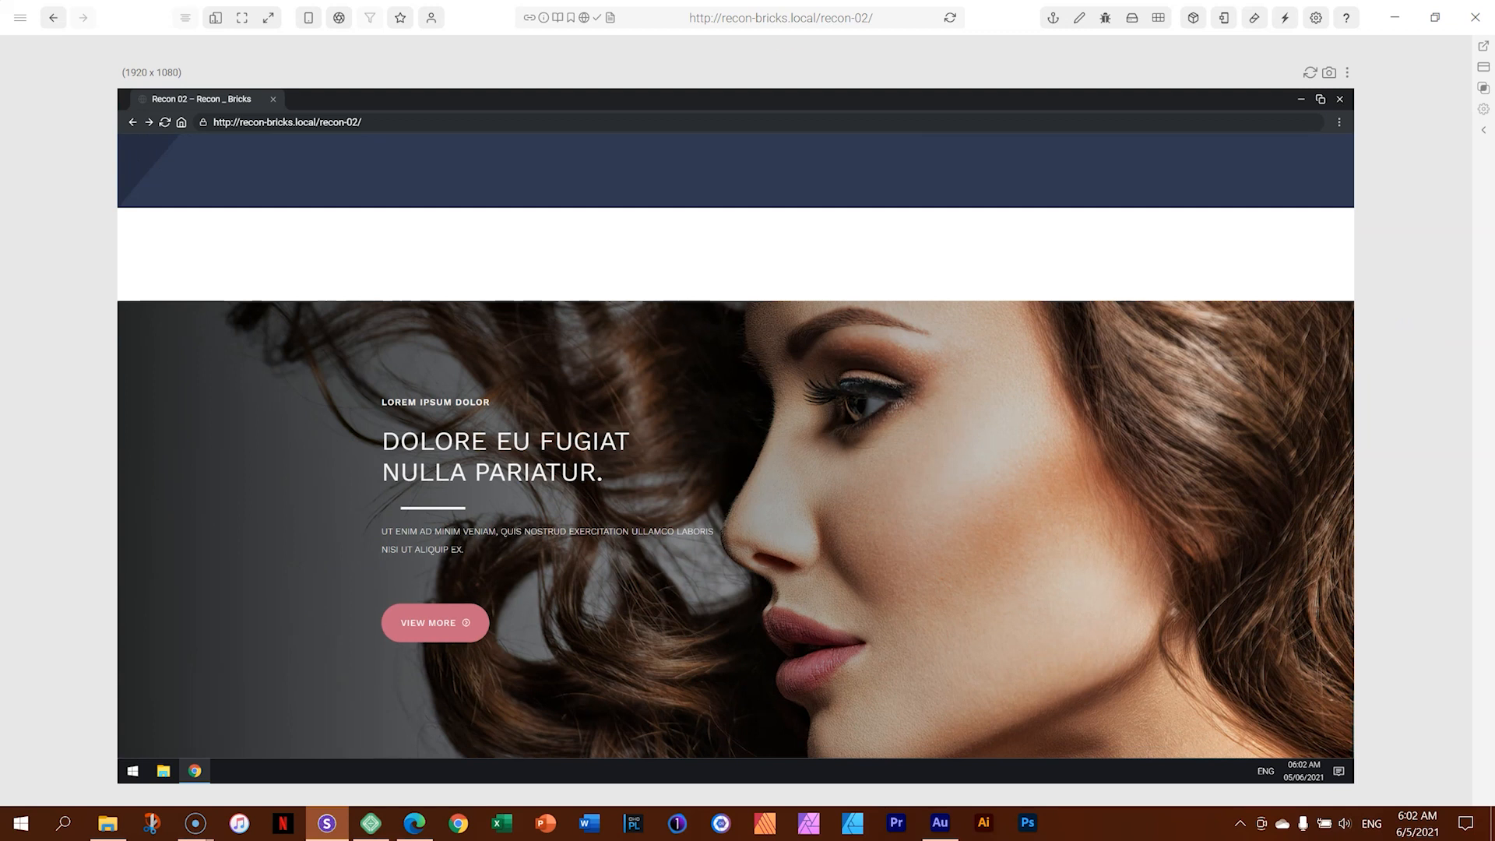
click(214, 19)
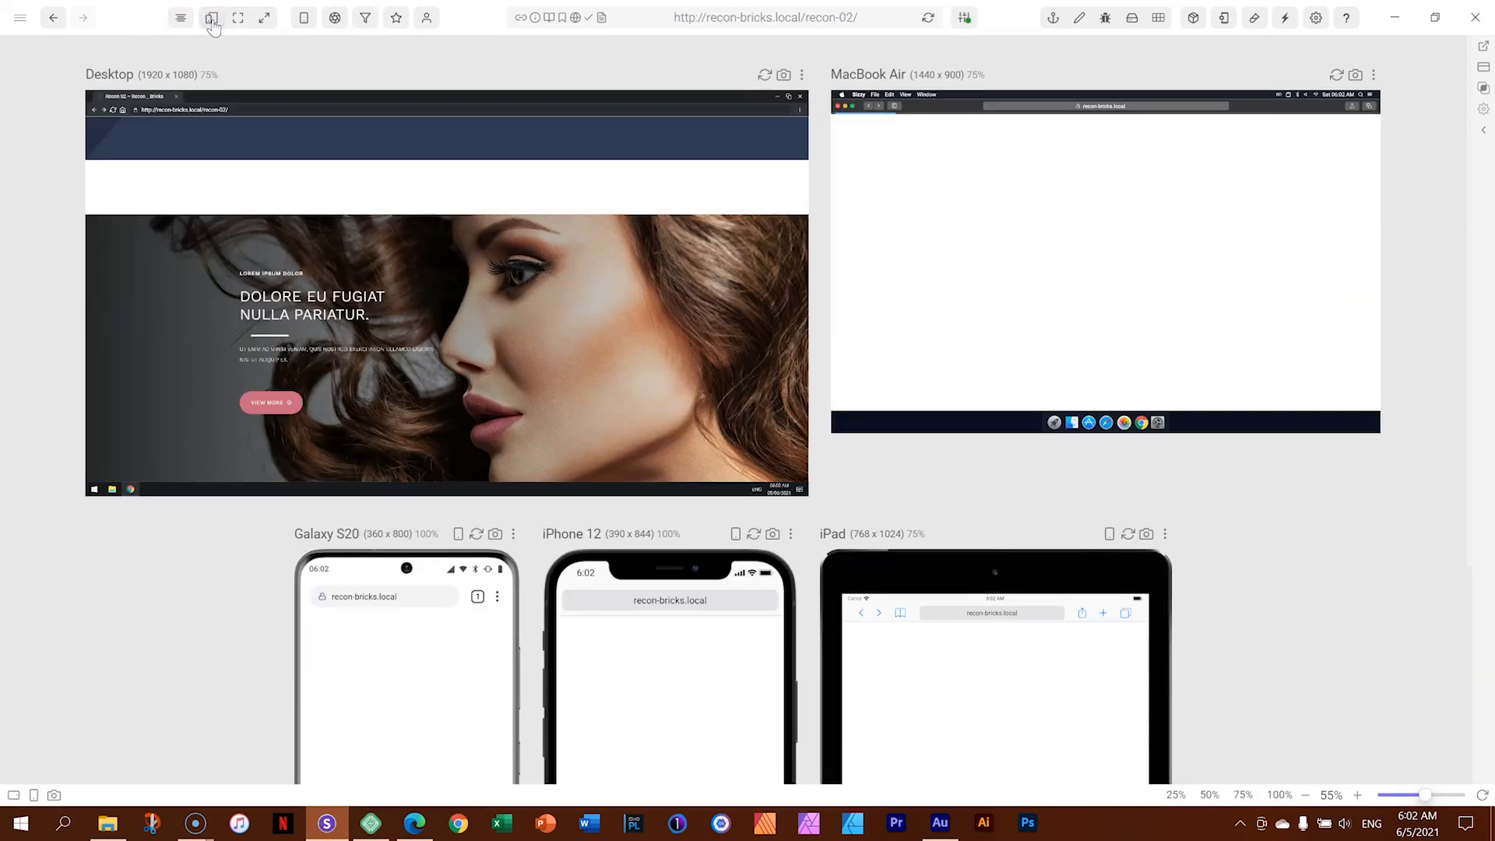
Step: Examine both hero sections of the recon-02 page in the focused iPhone 12 preview
scroll(1427, 464, down, 2)
scroll(1427, 464, down, 3)
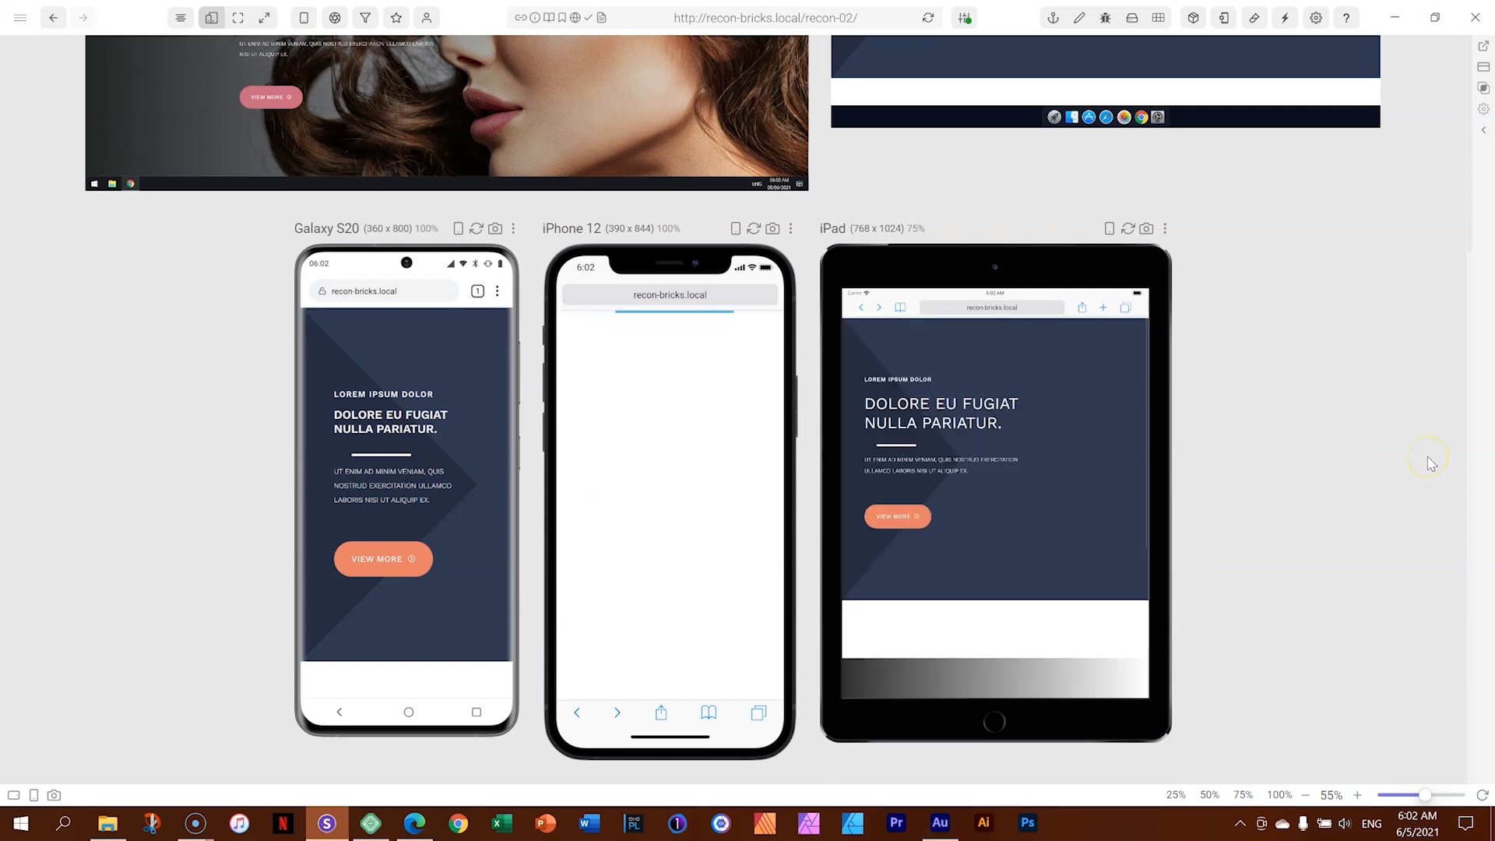
click(795, 228)
click(705, 261)
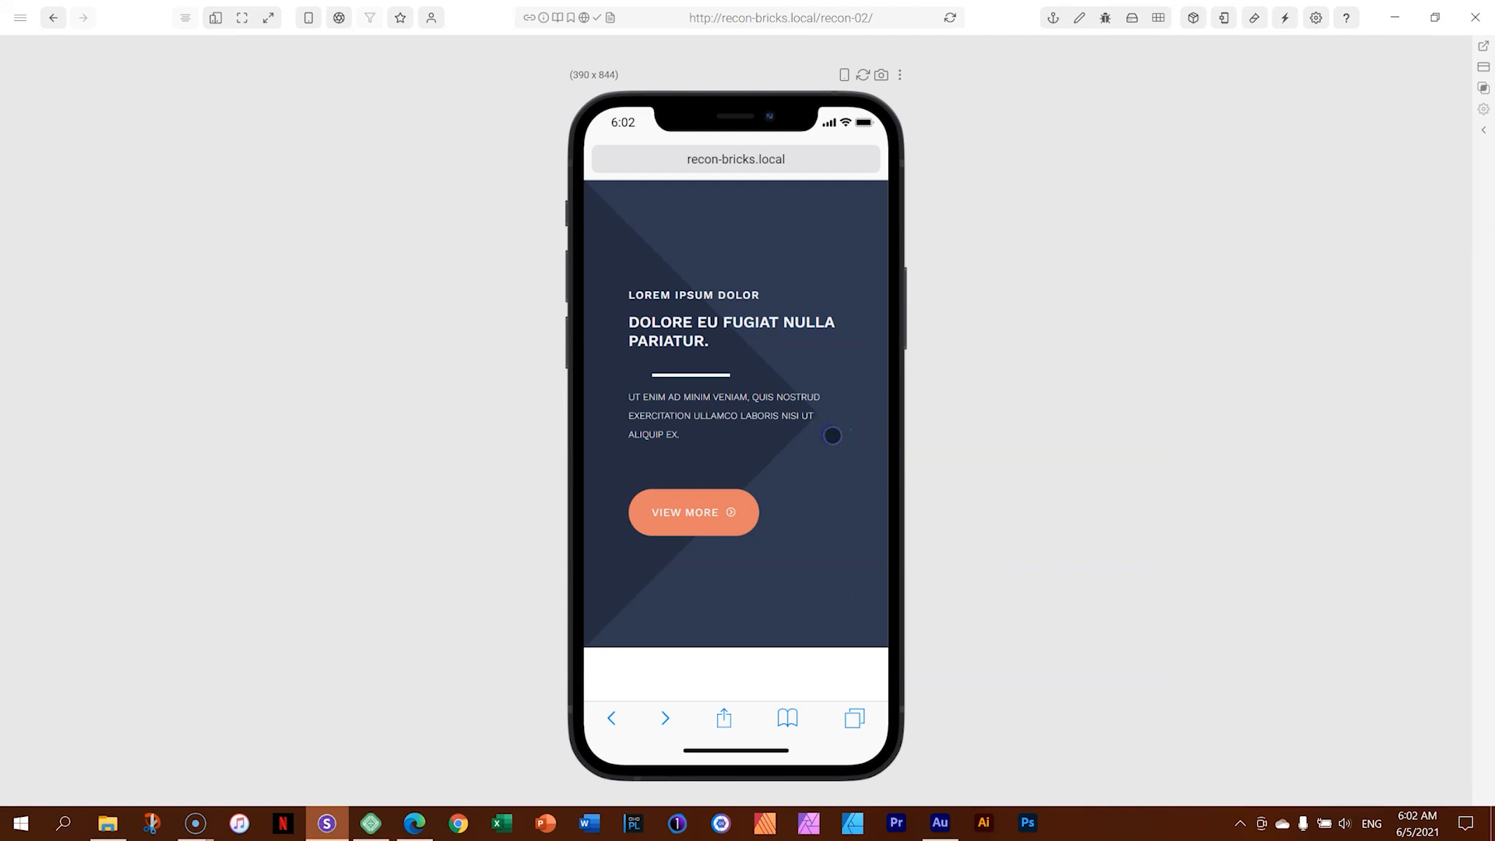
scroll(828, 433, down, 3)
scroll(815, 422, down, 4)
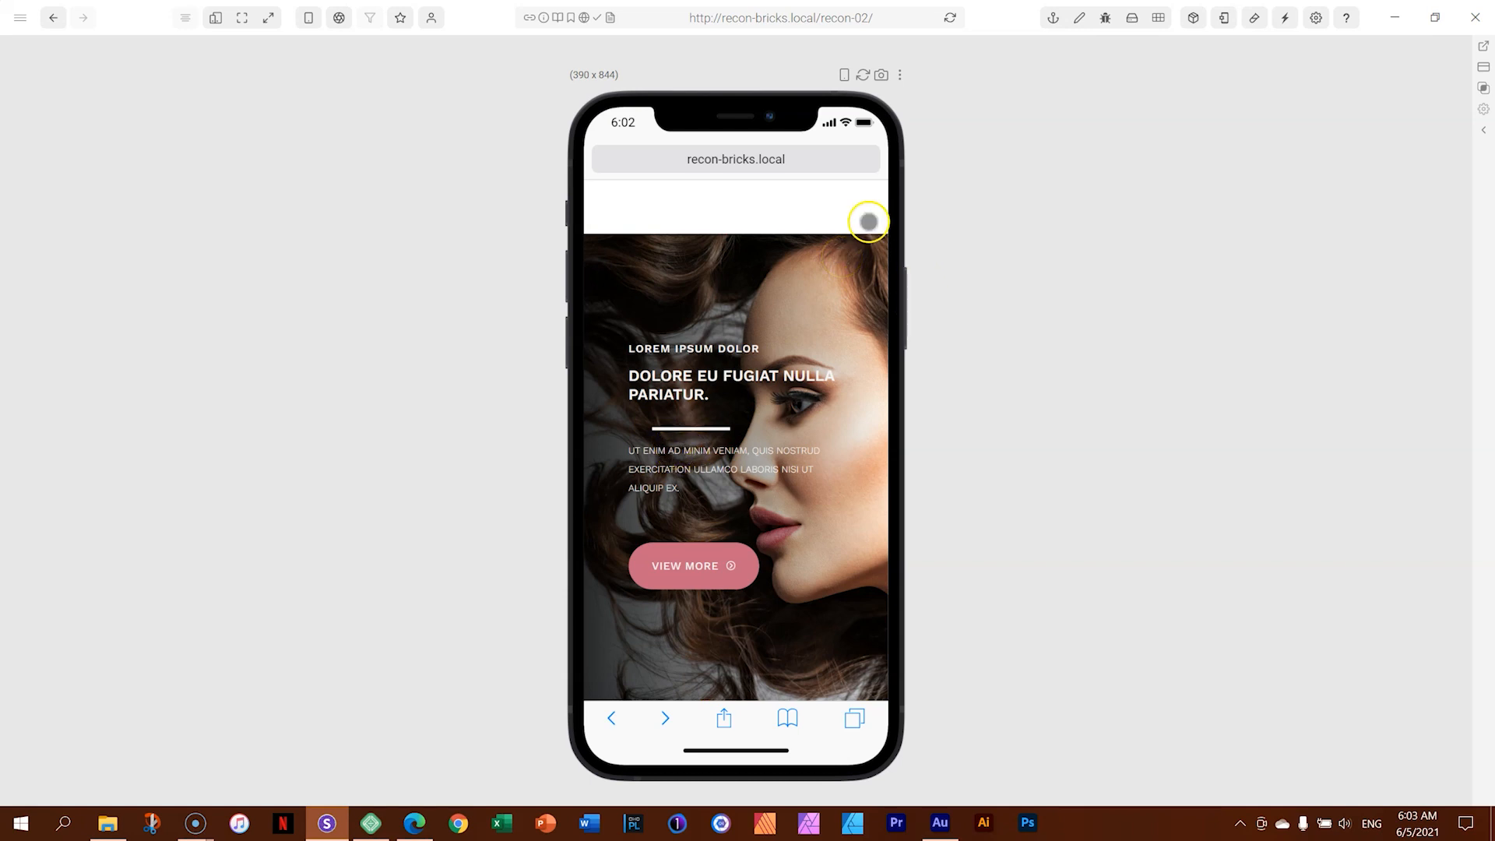
scroll(811, 494, up, 4)
scroll(812, 629, up, 2)
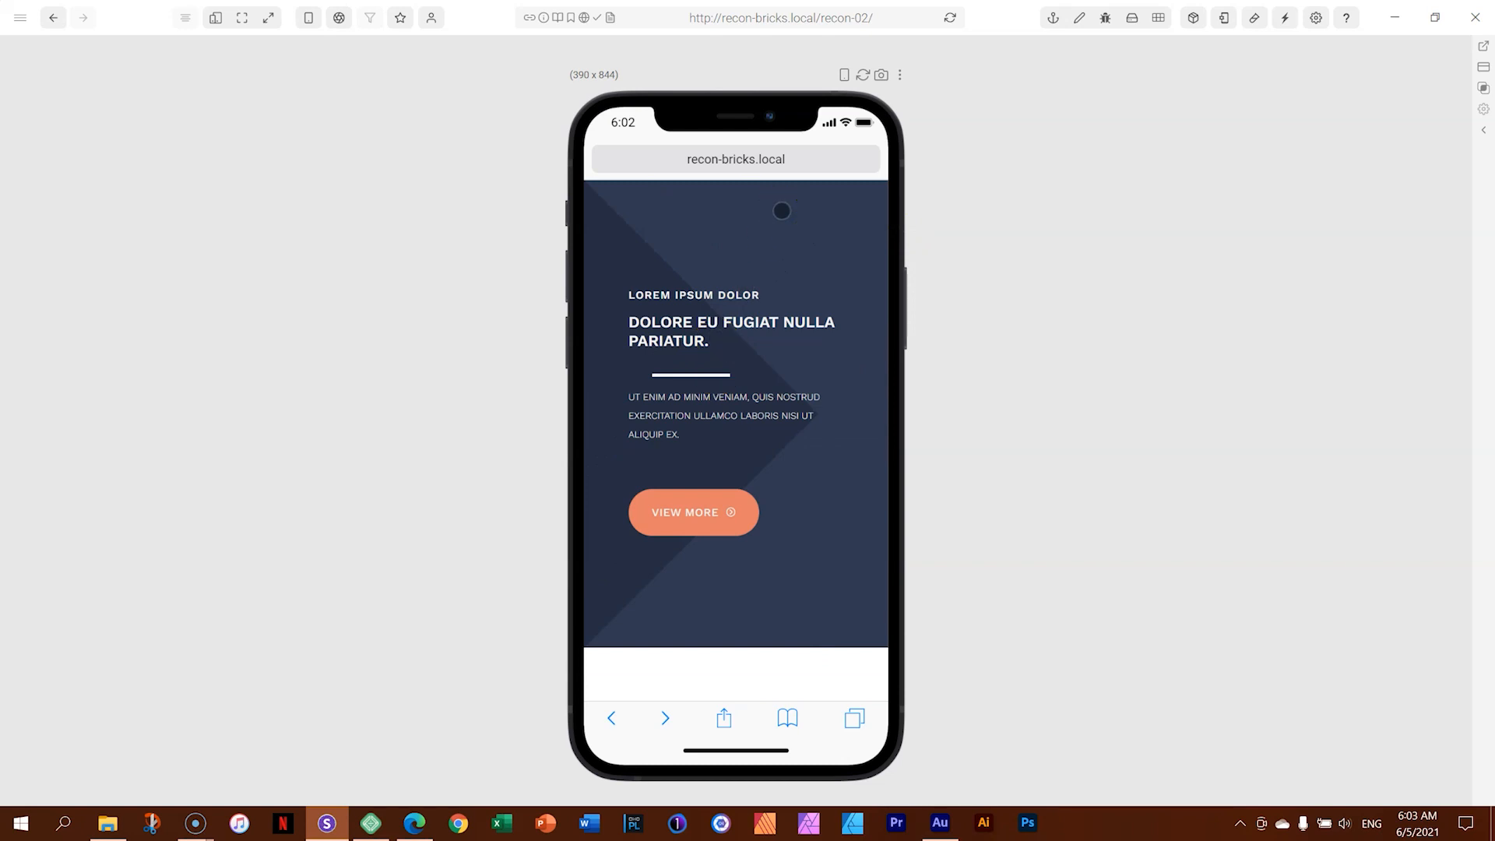
Step: Switch back to the browser, save the Recon 02 page and create a new page titled "Divider Troubleshooting"
click(413, 826)
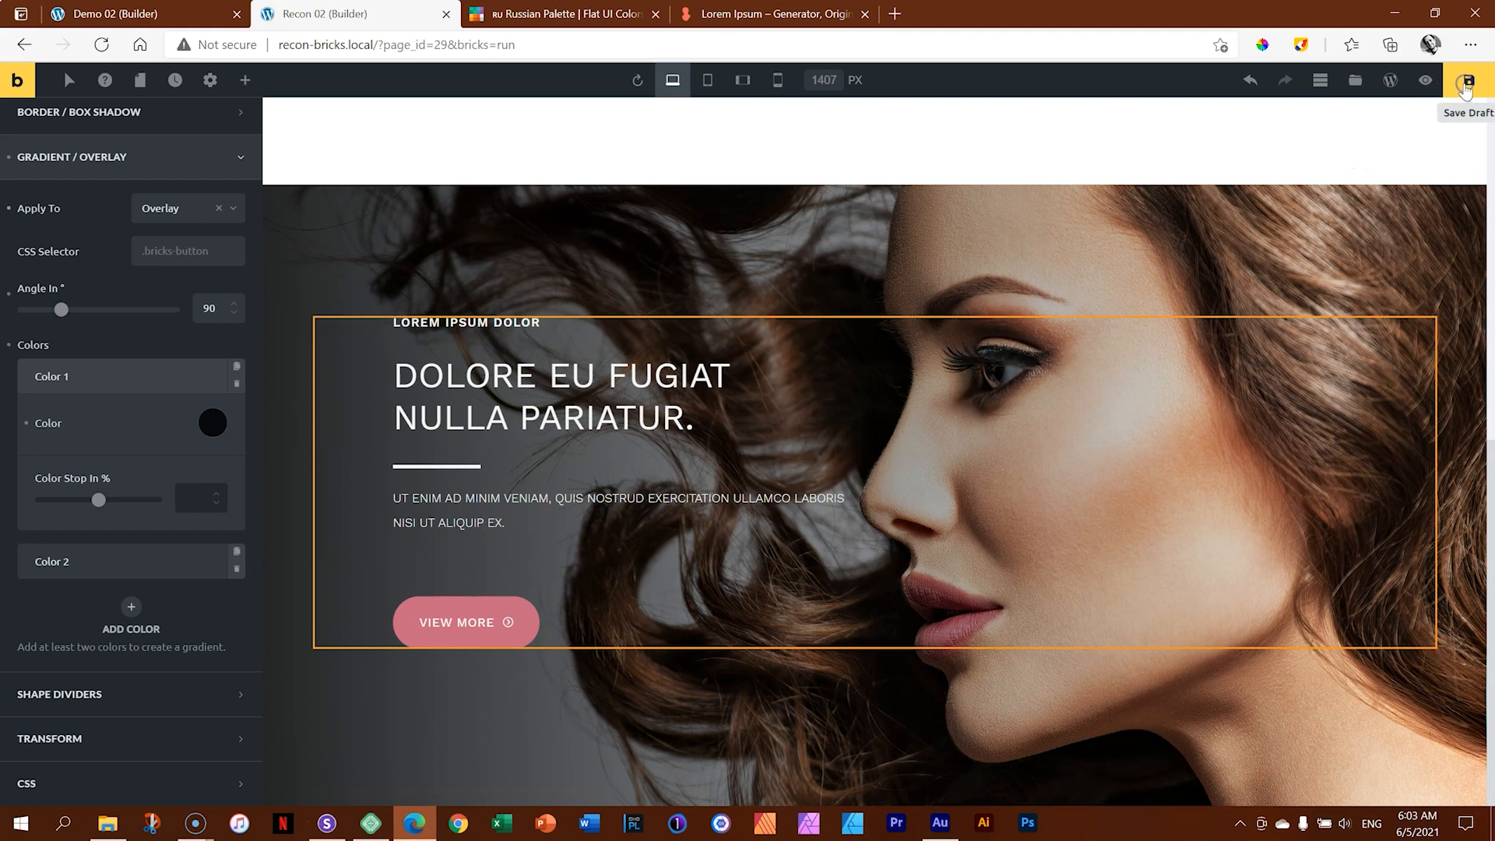
click(1464, 88)
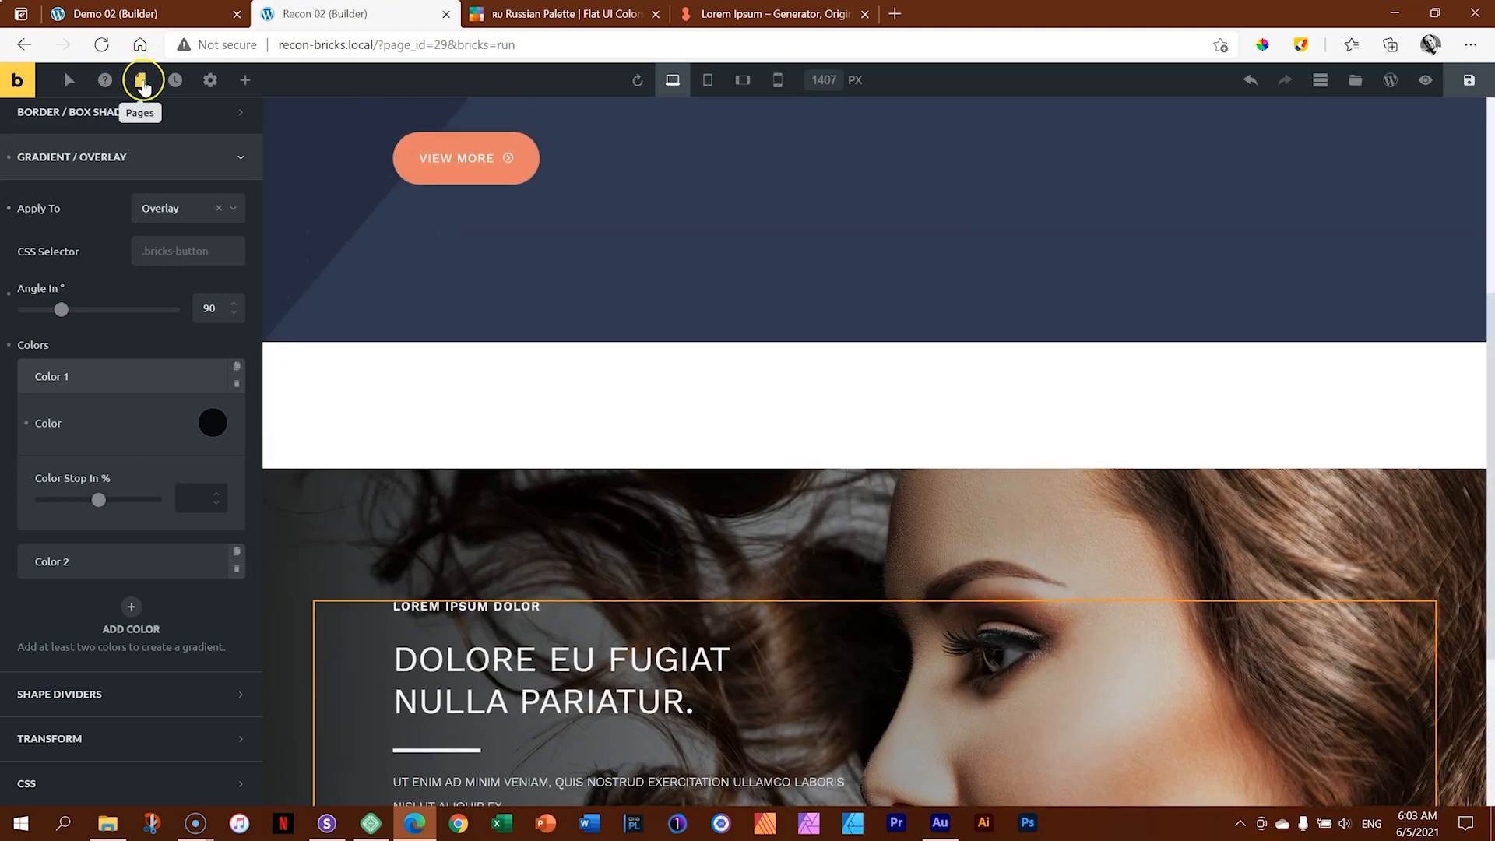
click(143, 86)
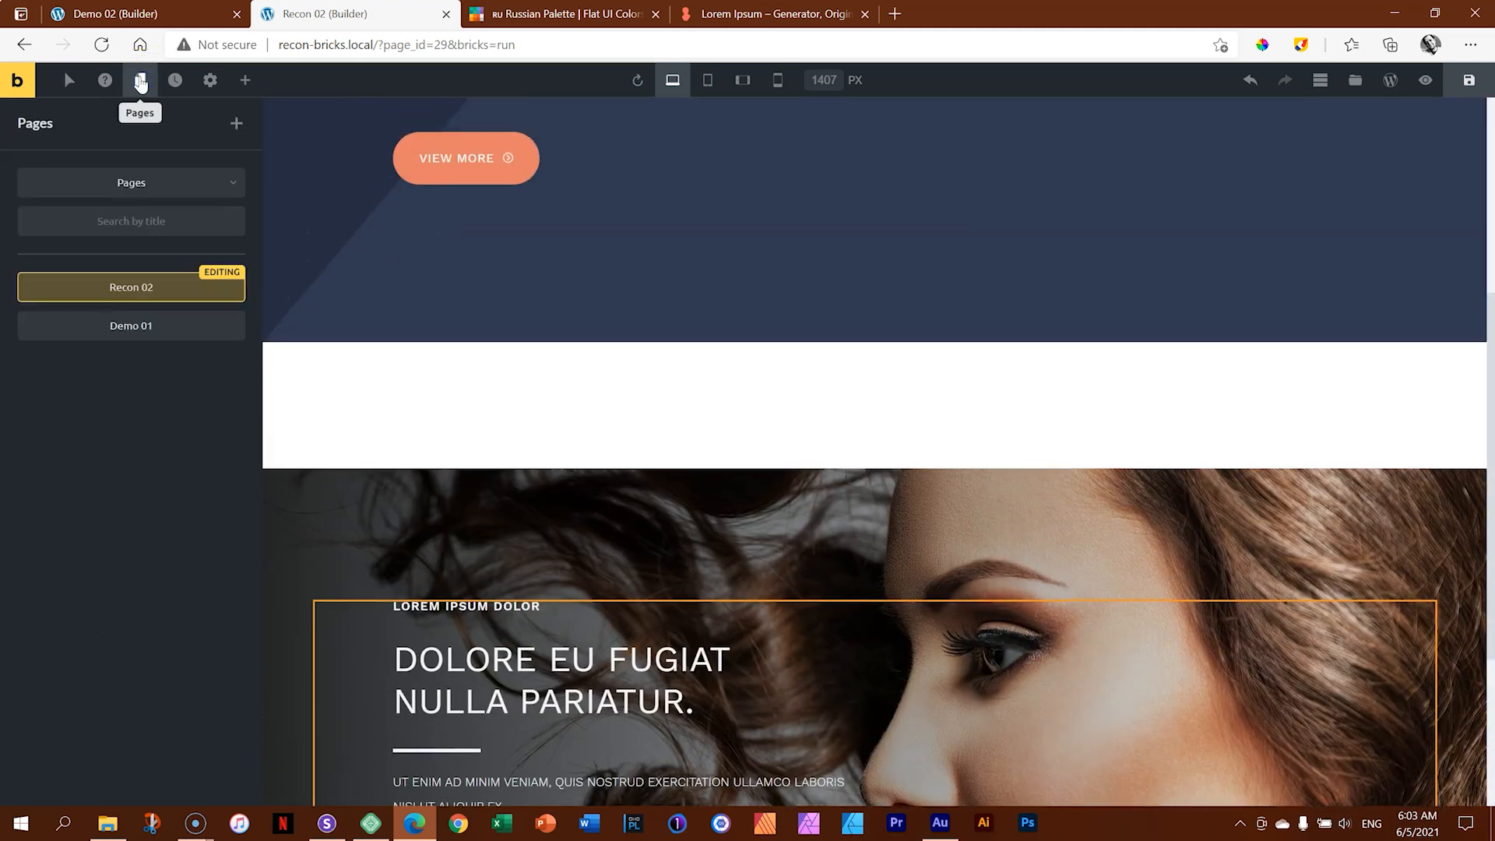
click(236, 124)
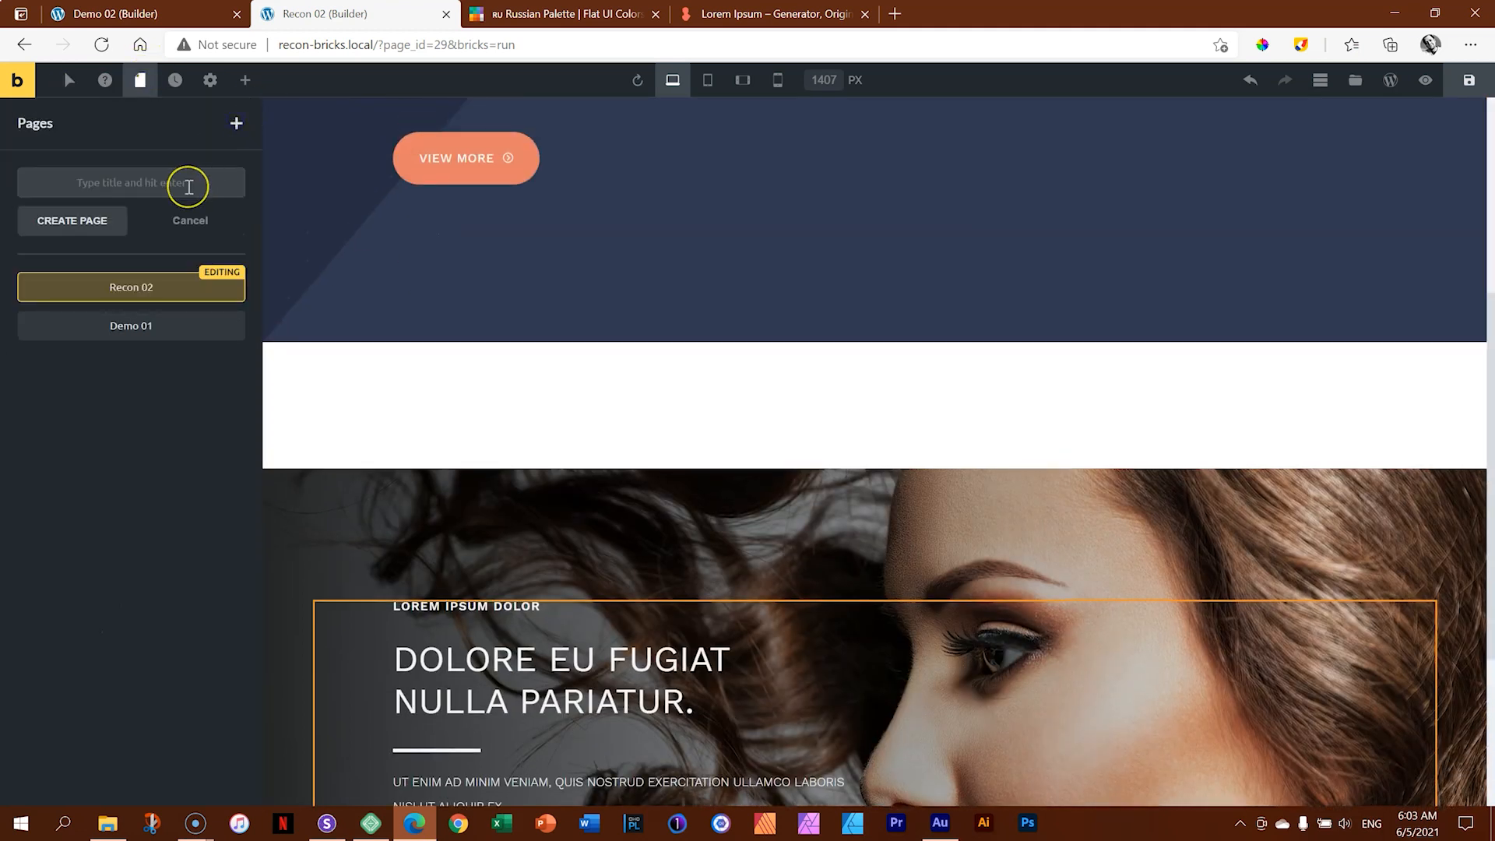
text(Divide)
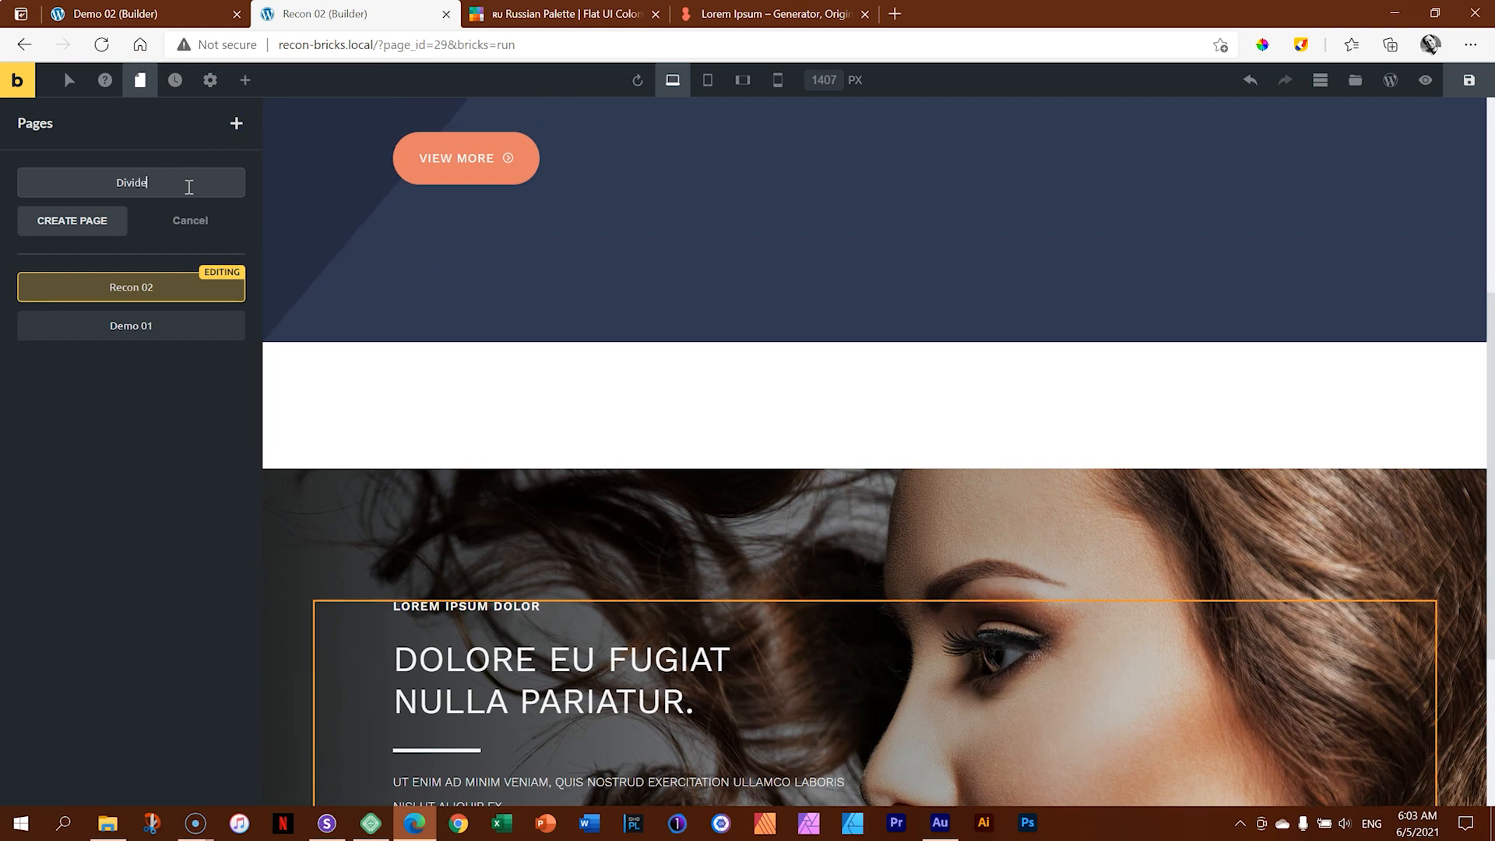
text(r Troubleshooting)
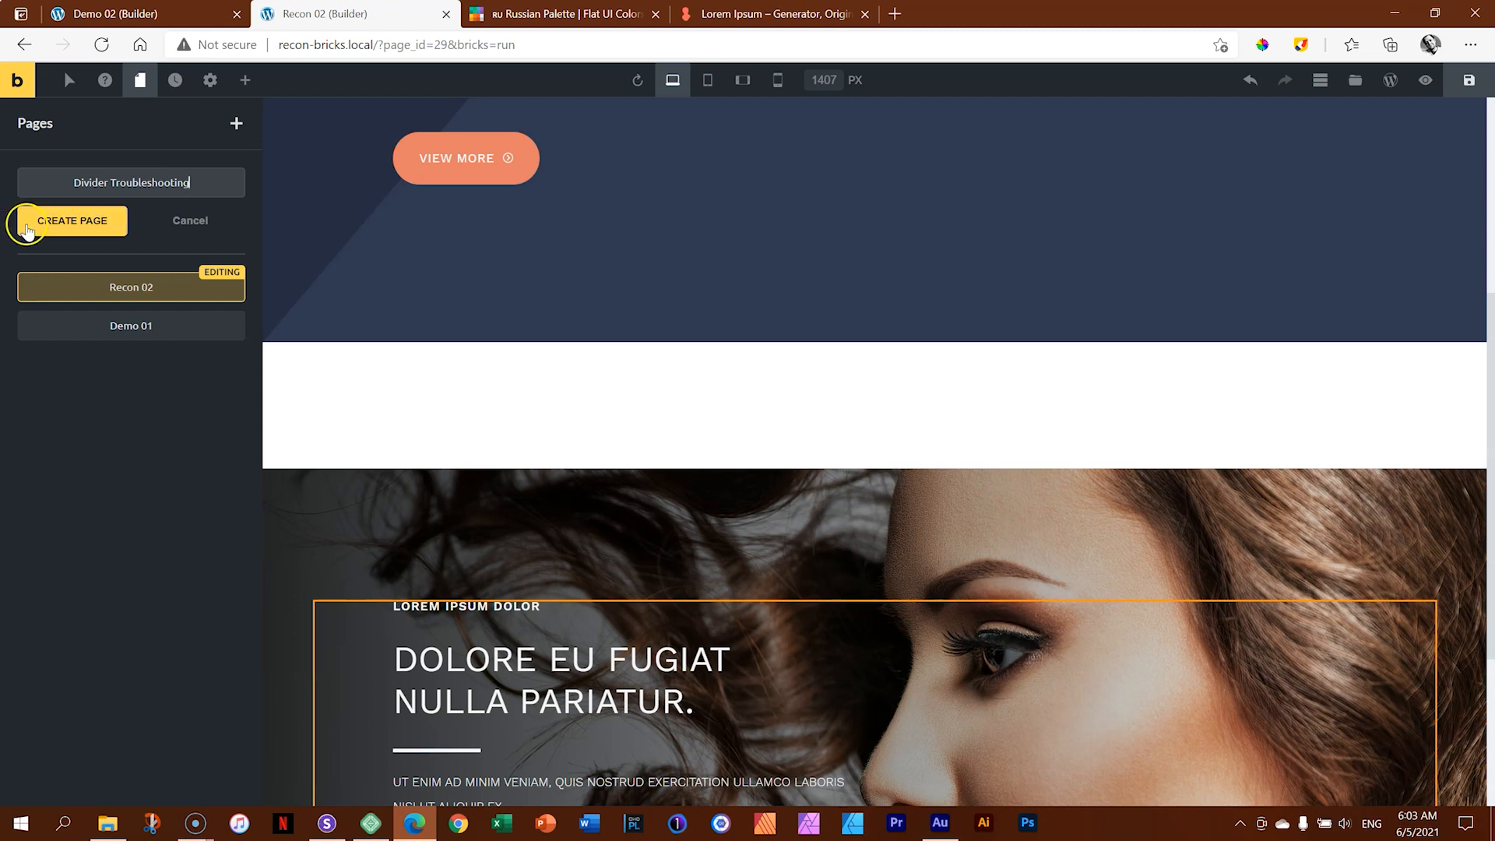
click(54, 226)
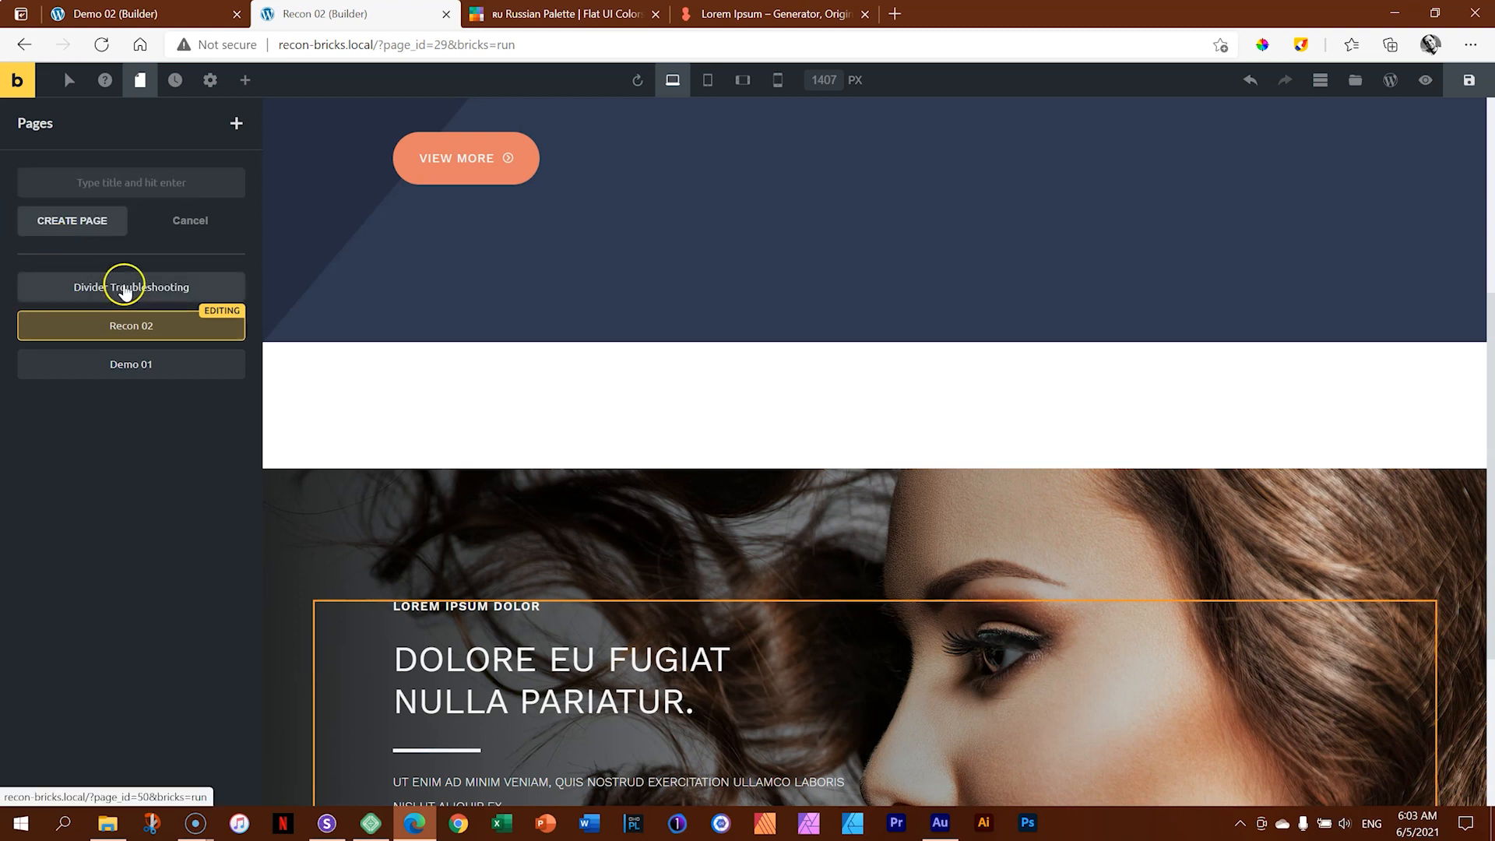
Step: In the Divider Troubleshooting page, insert a container holding a nested container and stretch the outer one to full width
click(123, 285)
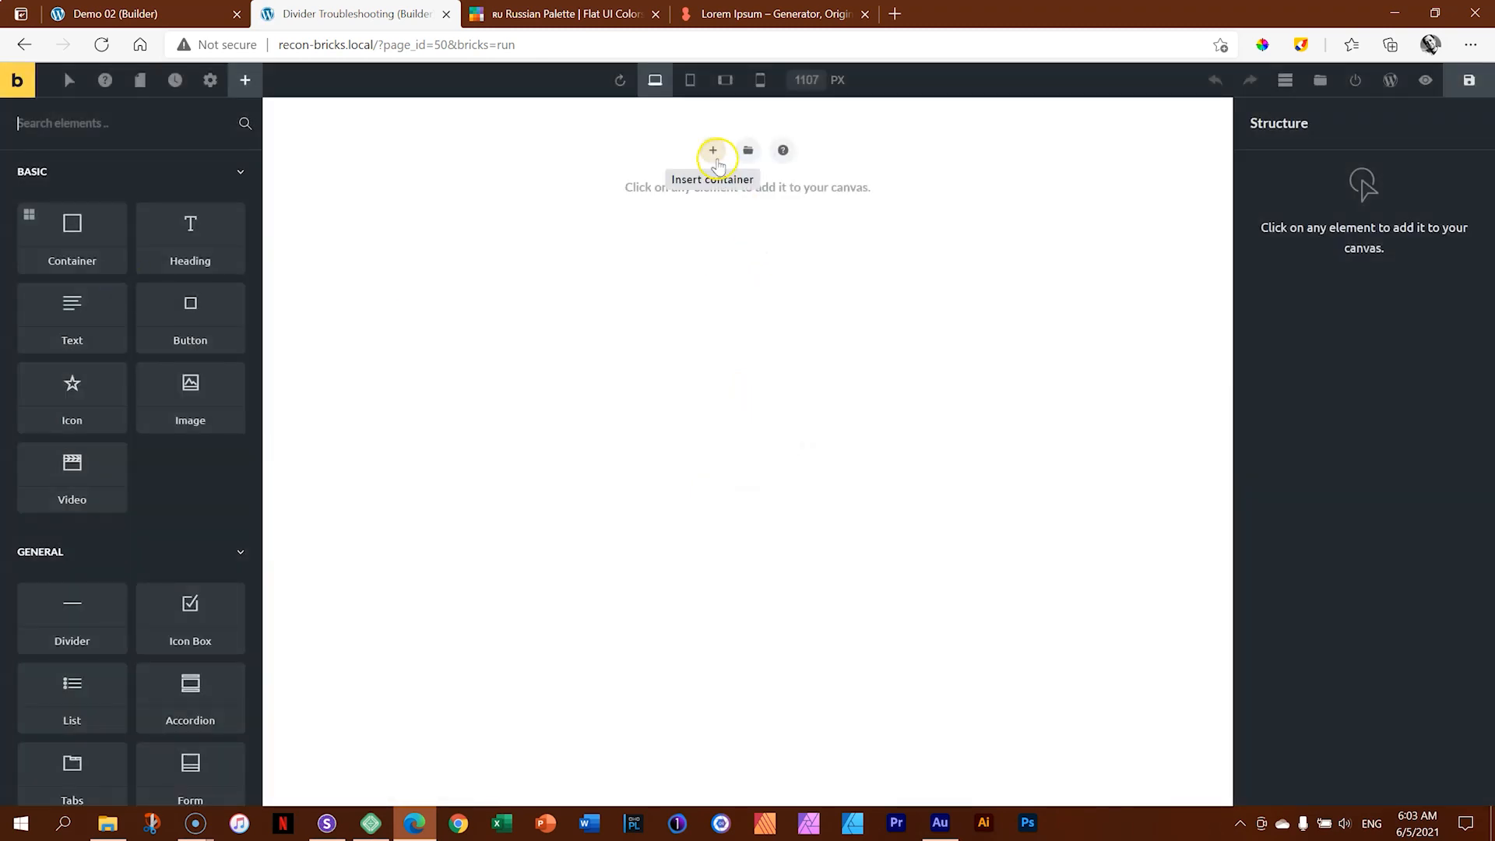
click(713, 152)
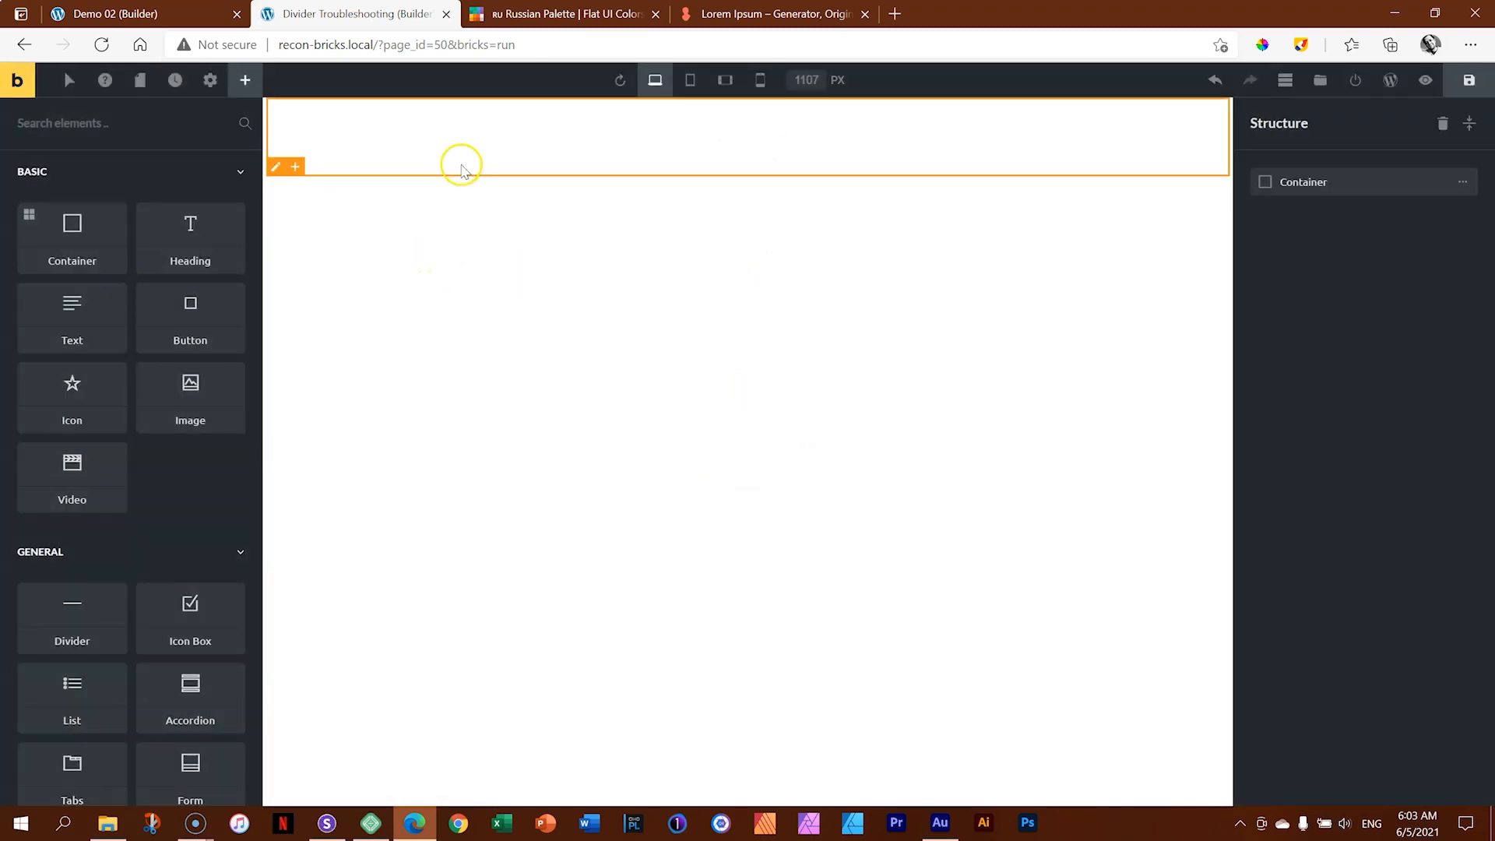
drag(119, 261, 695, 164)
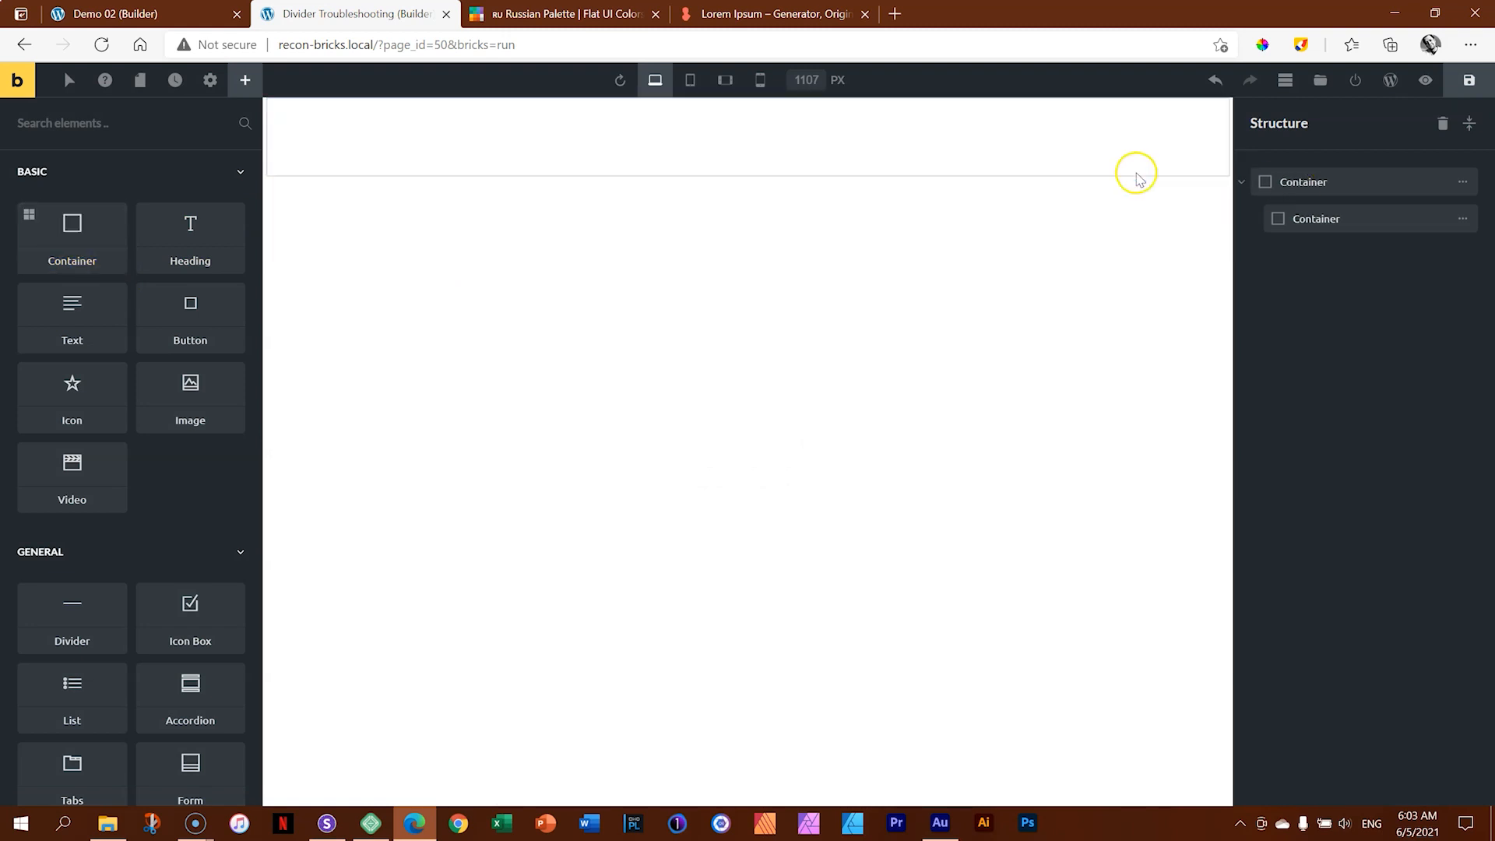
click(1299, 186)
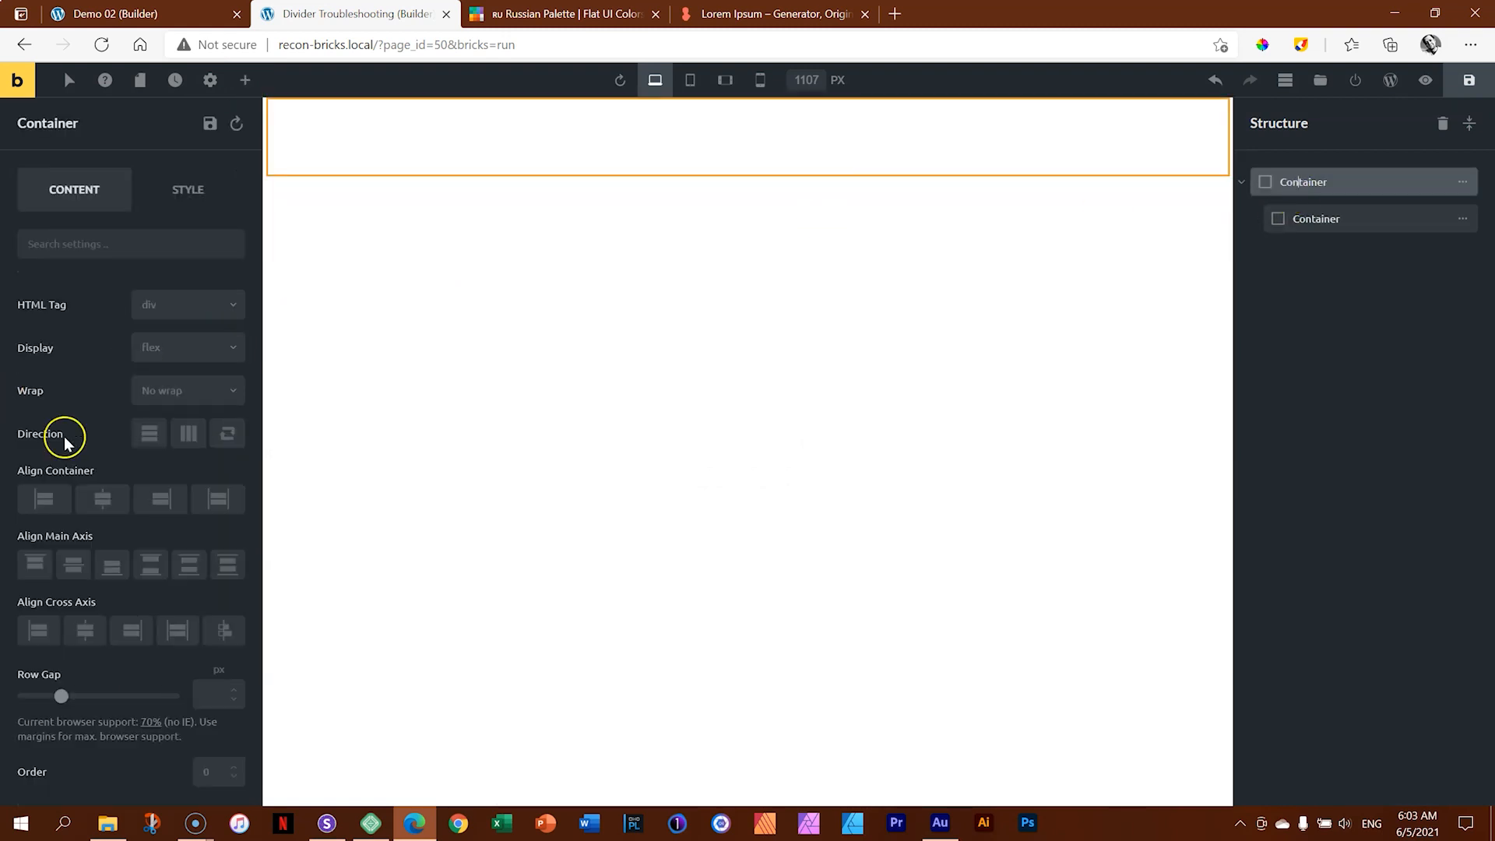
click(220, 504)
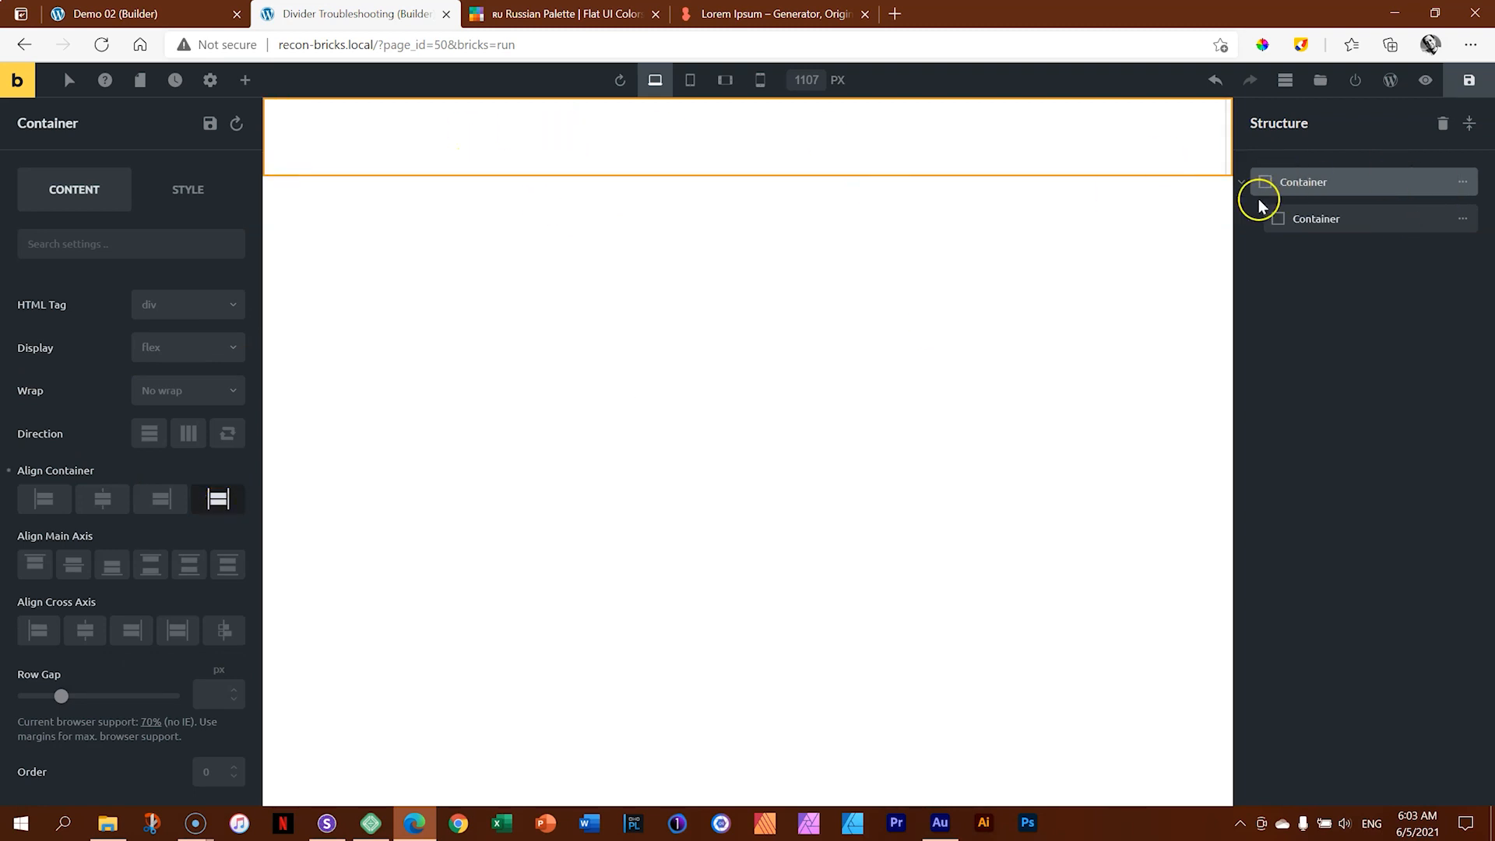
Step: Add a divider to the inner container with a height of 10 px and a width of 100 px
click(245, 79)
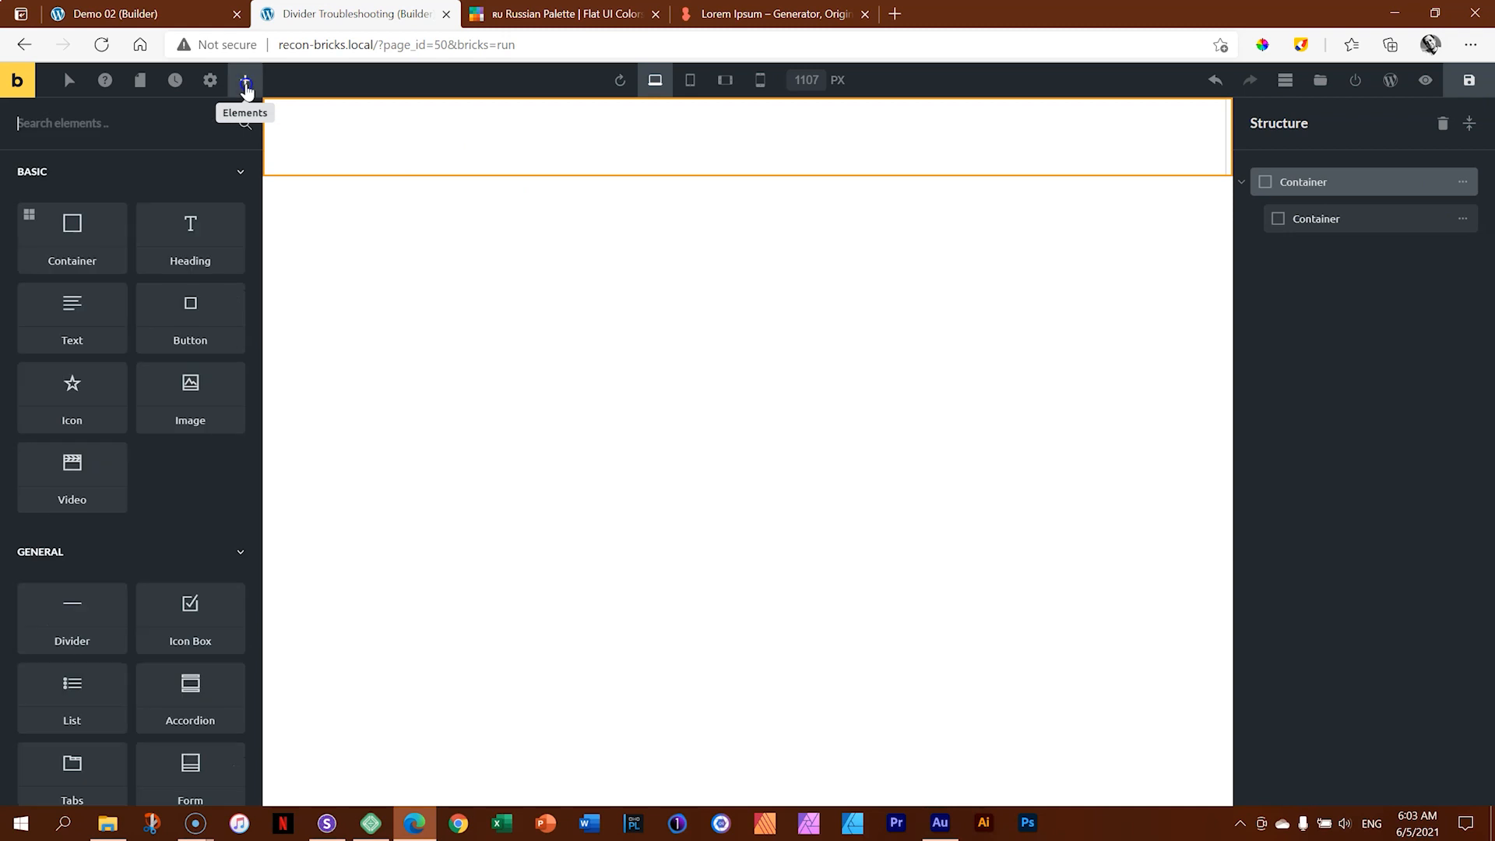
drag(75, 616, 712, 173)
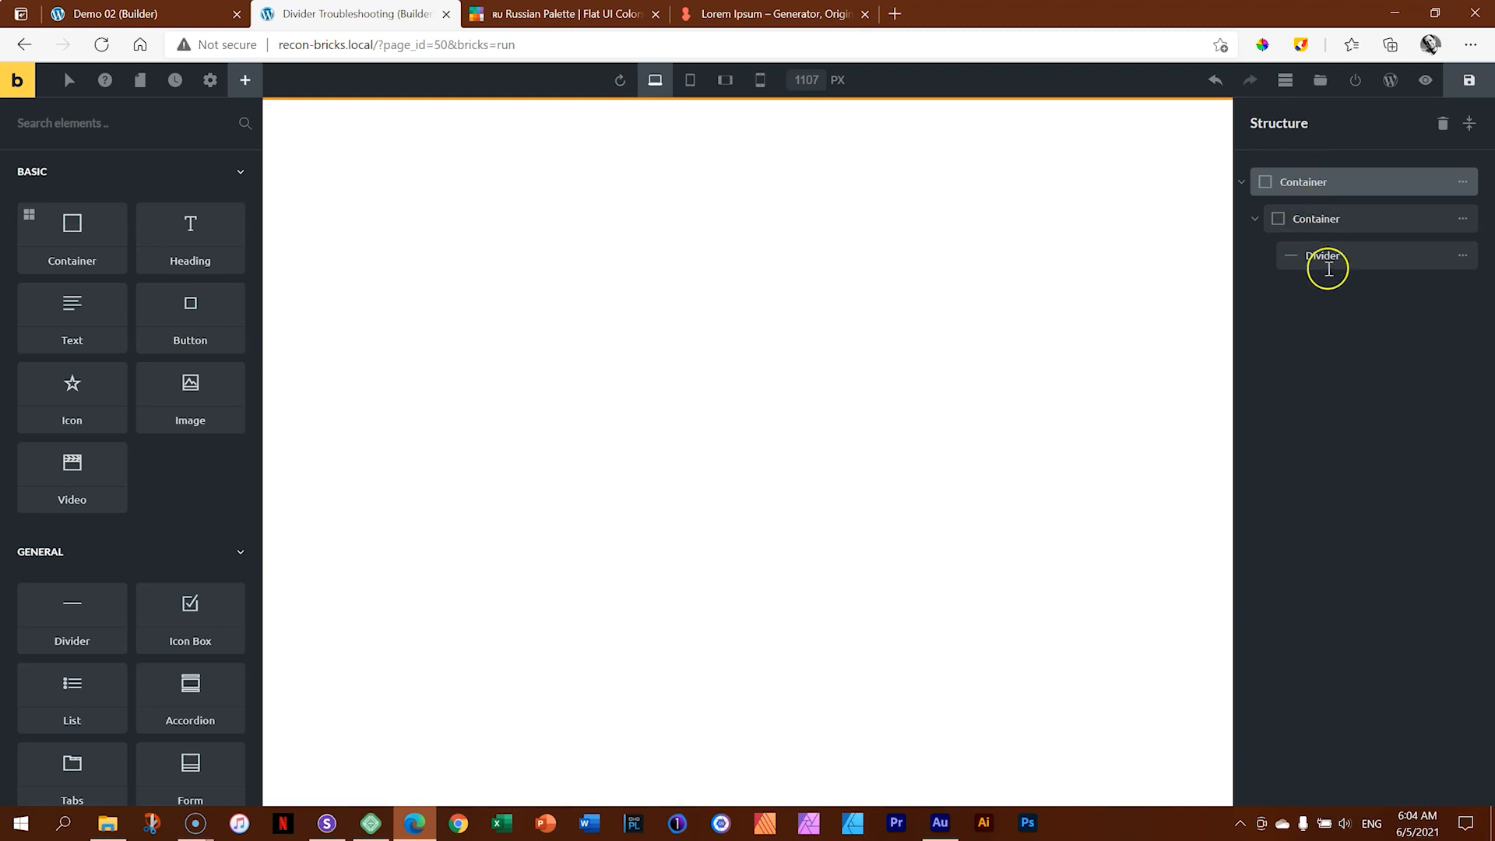
click(1316, 256)
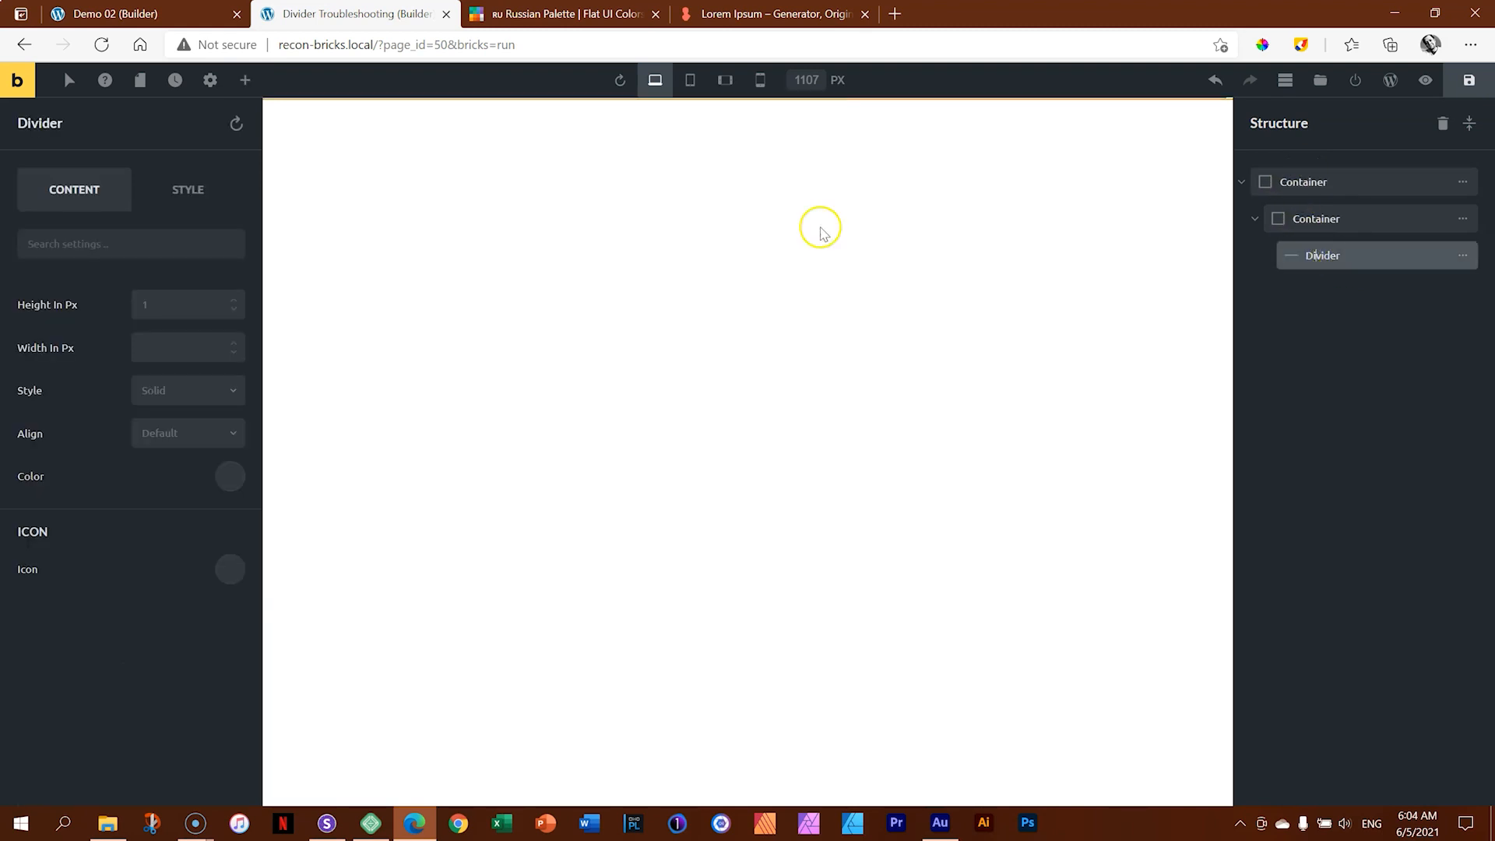
click(112, 306)
text(10)
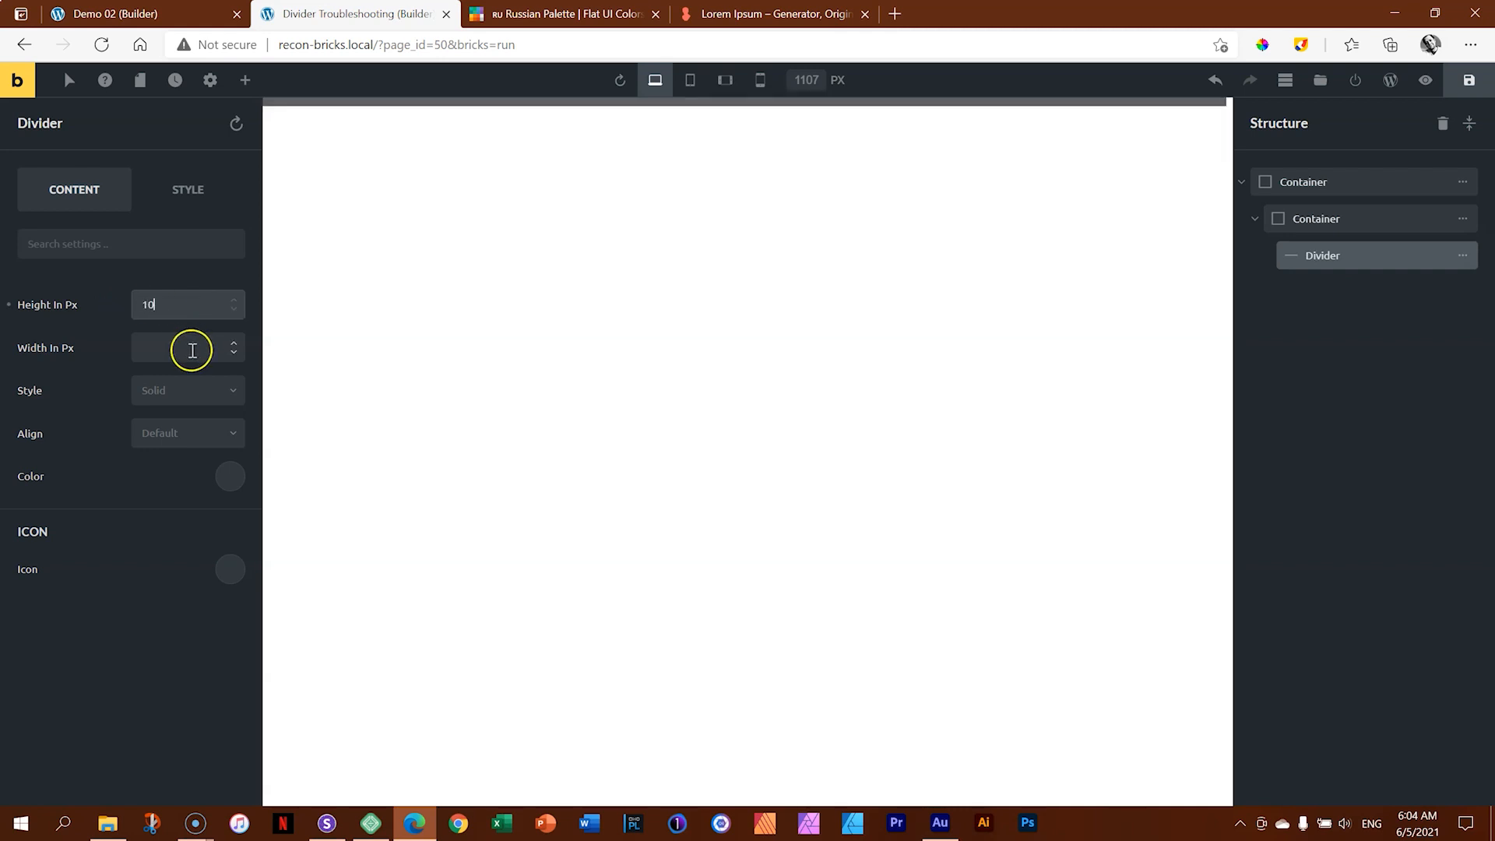
click(193, 350)
text(100)
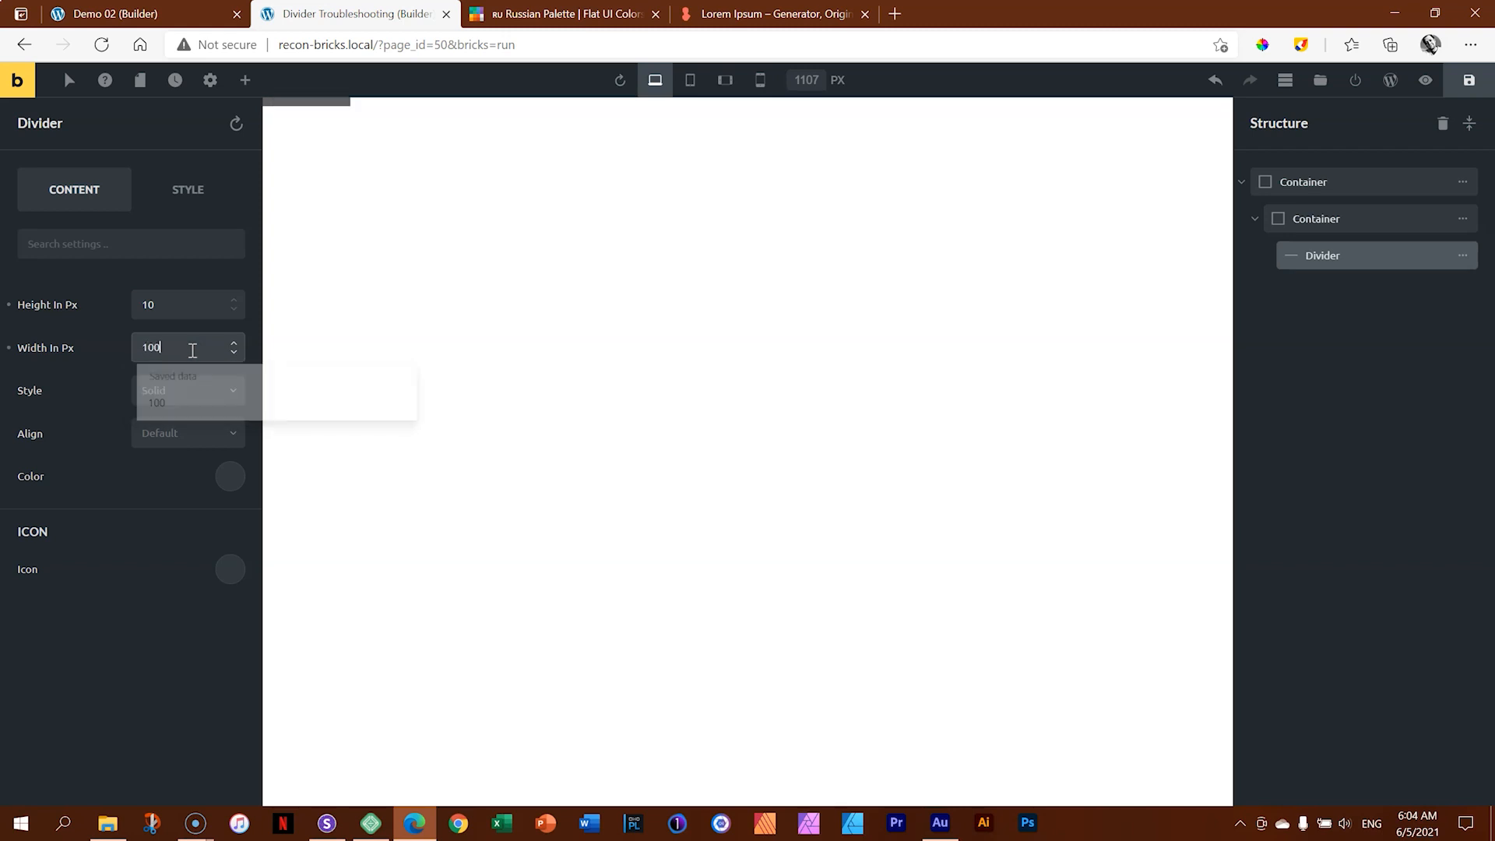
Step: Set the inner container's padding to 33 px at the top and 40 px at the bottom
click(1350, 229)
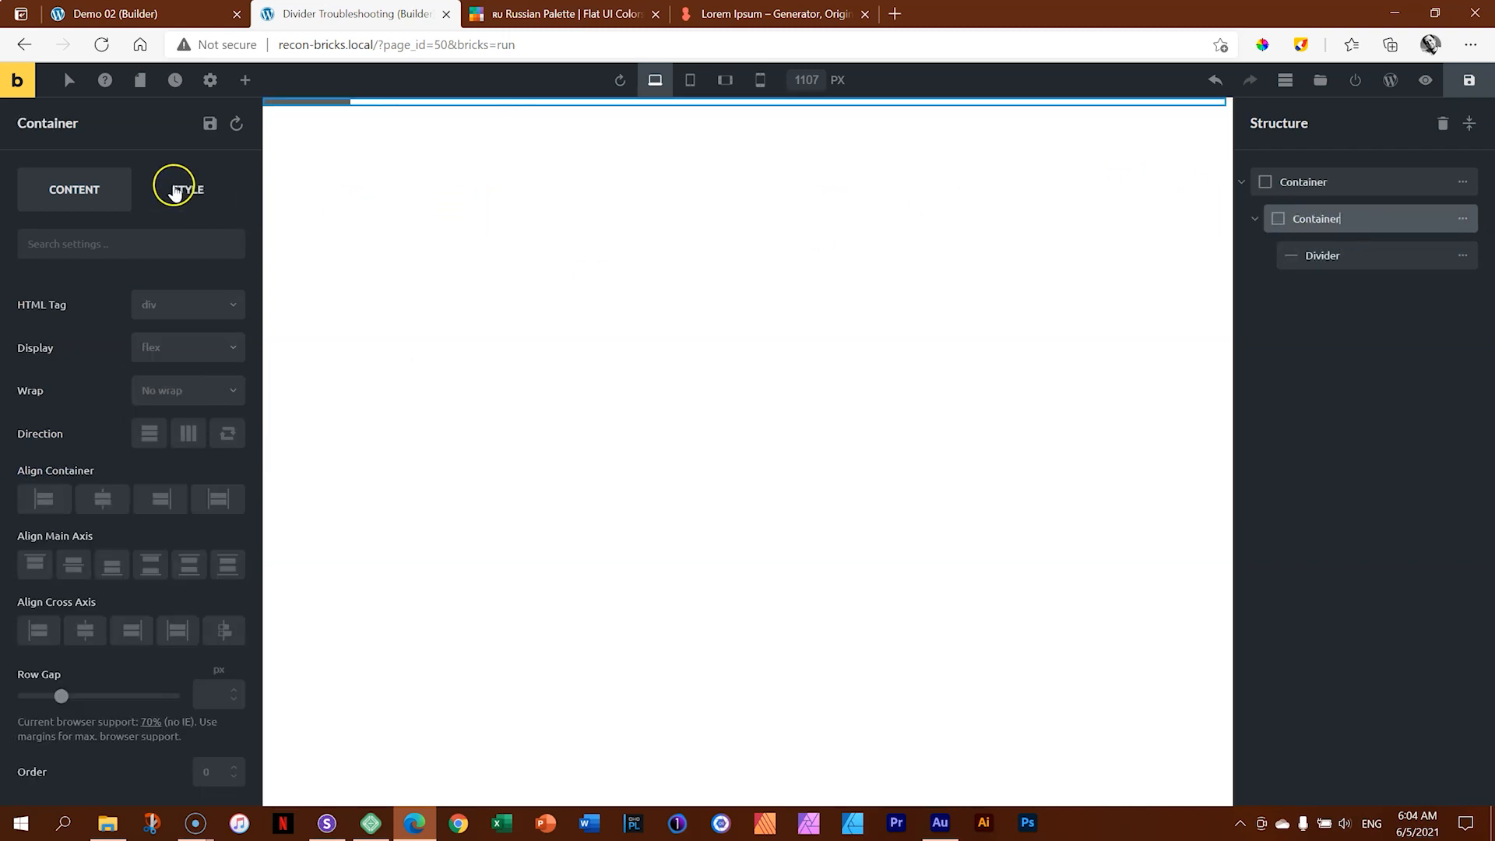
click(176, 188)
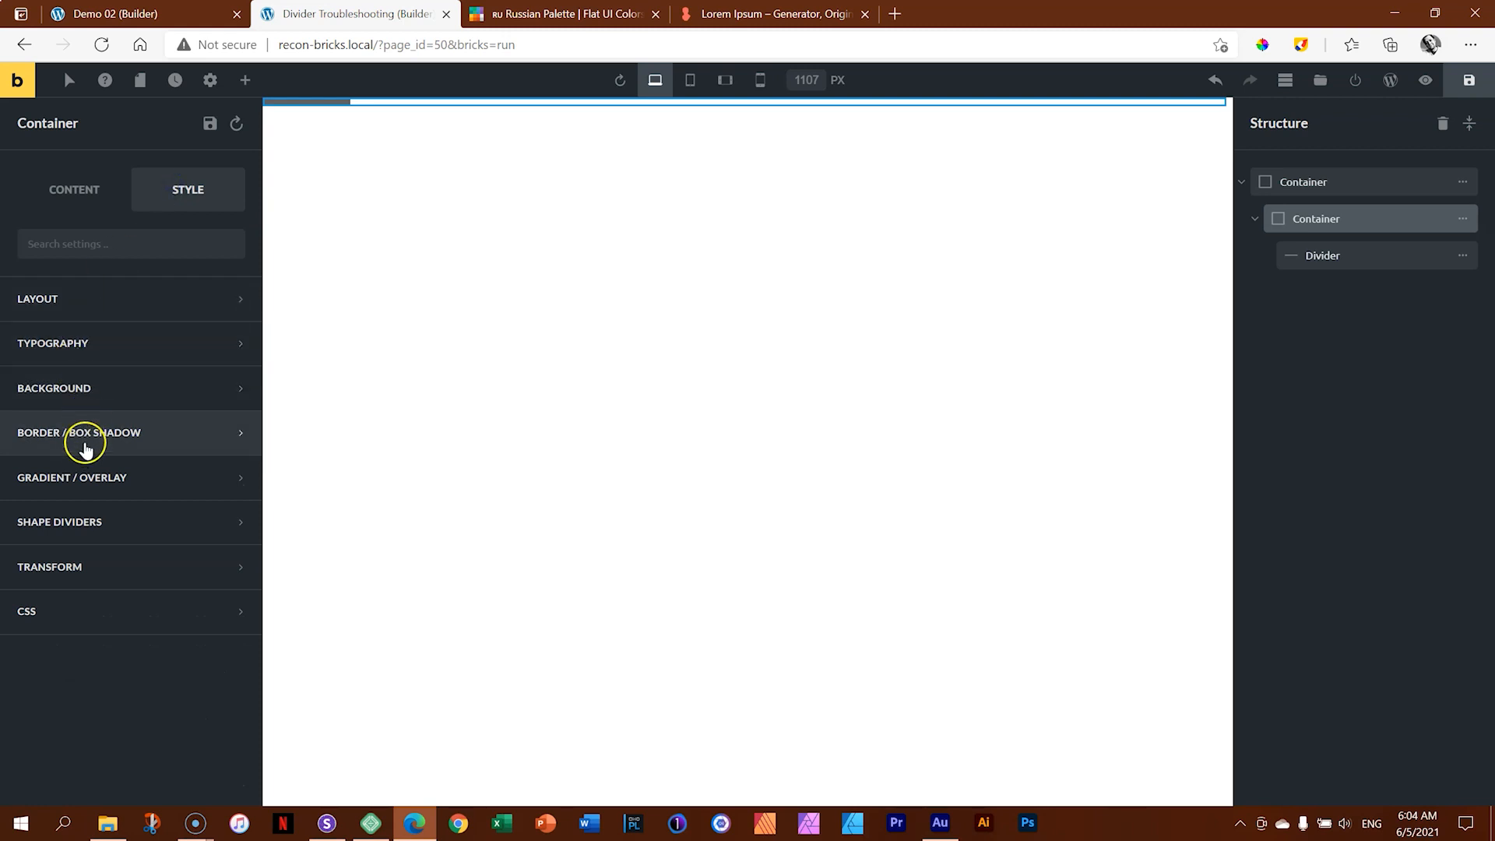
click(84, 304)
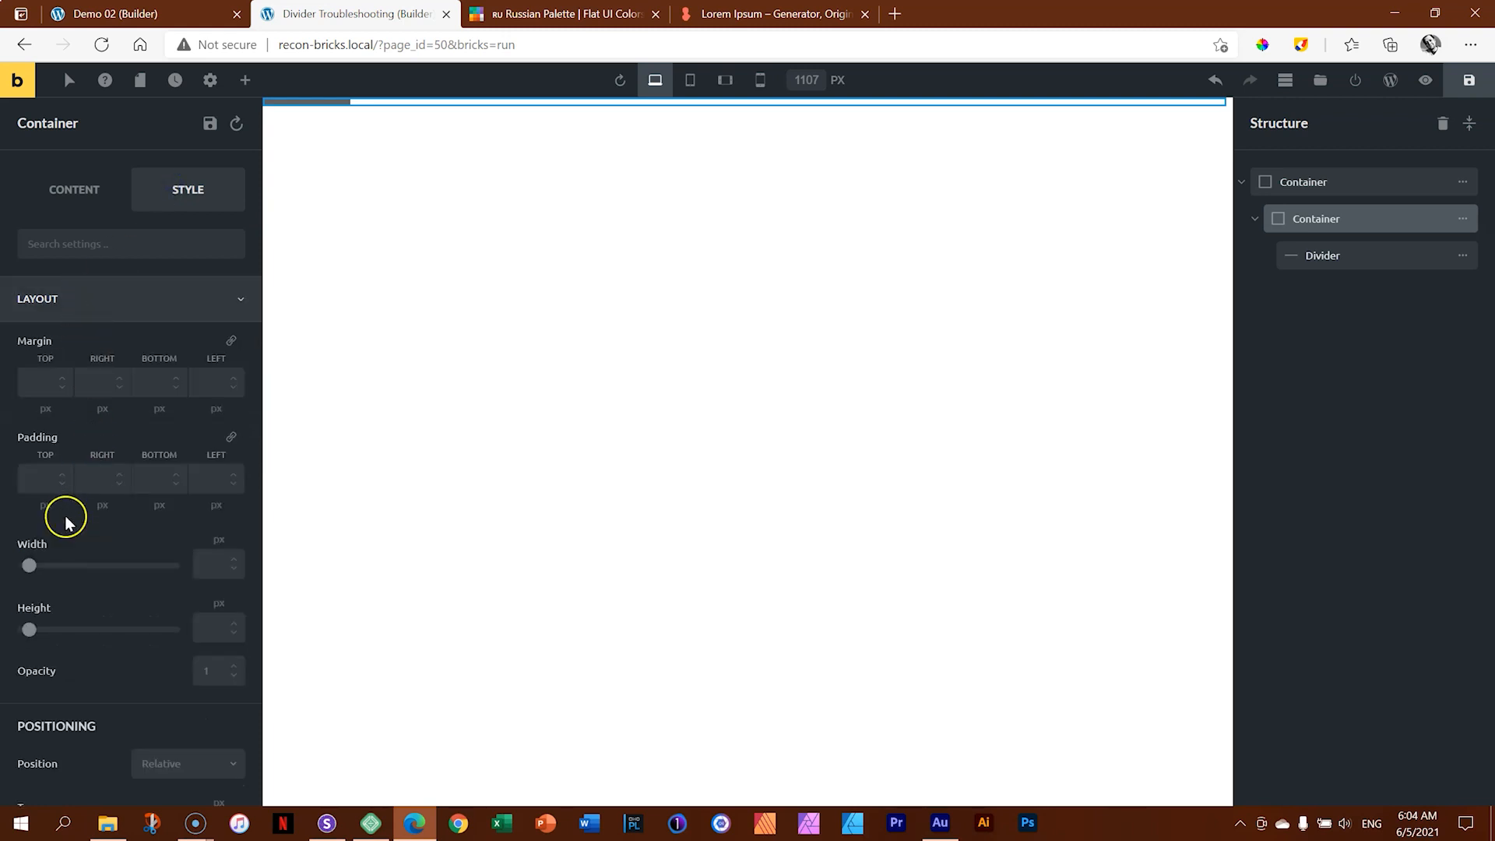
click(46, 477)
text(38)
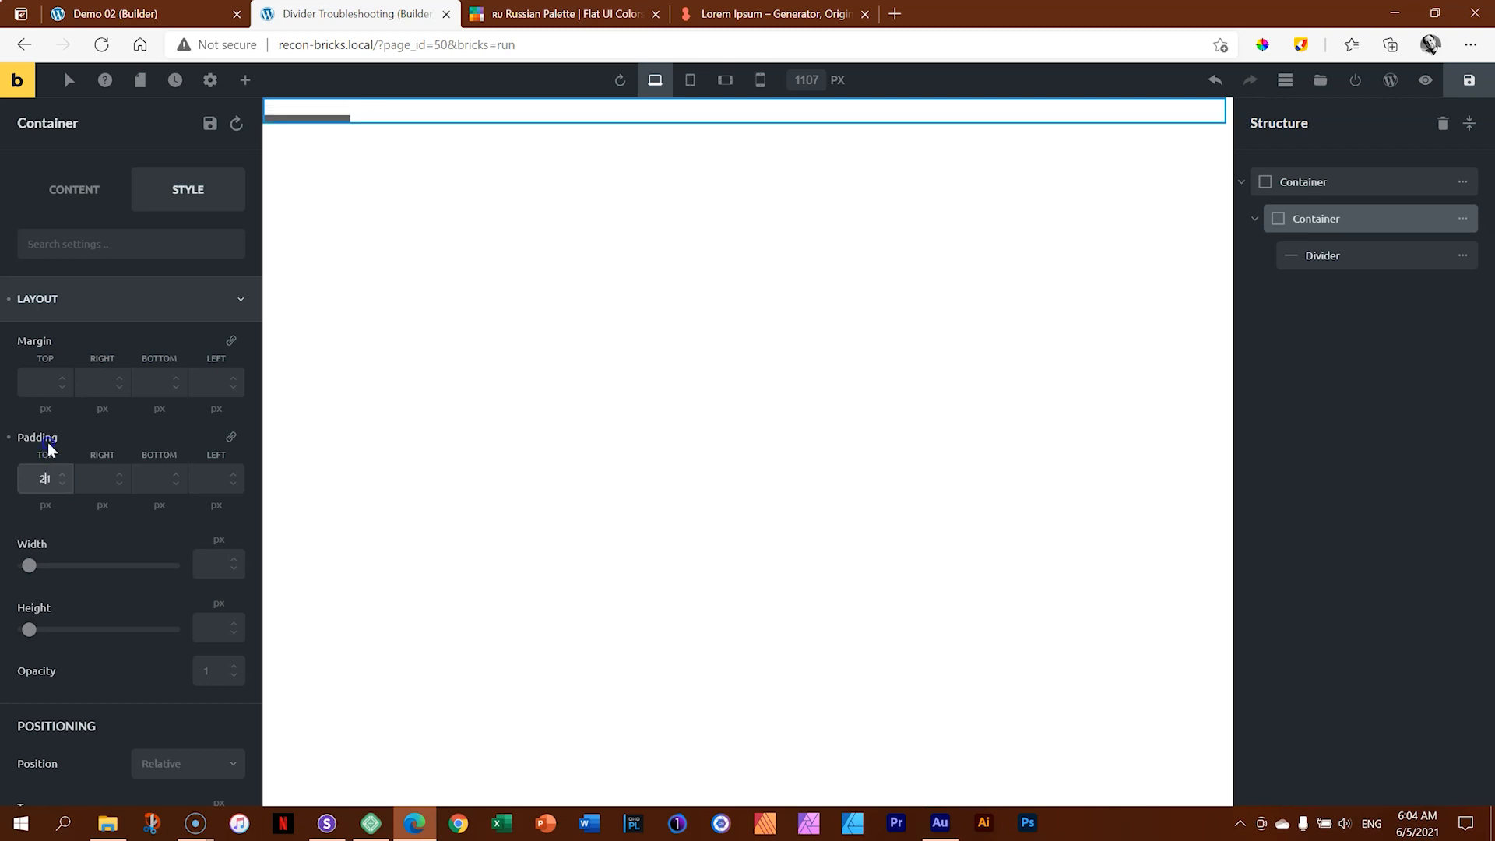
click(83, 465)
text(4)
click(178, 478)
text(40)
click(93, 489)
key(BackSpace)
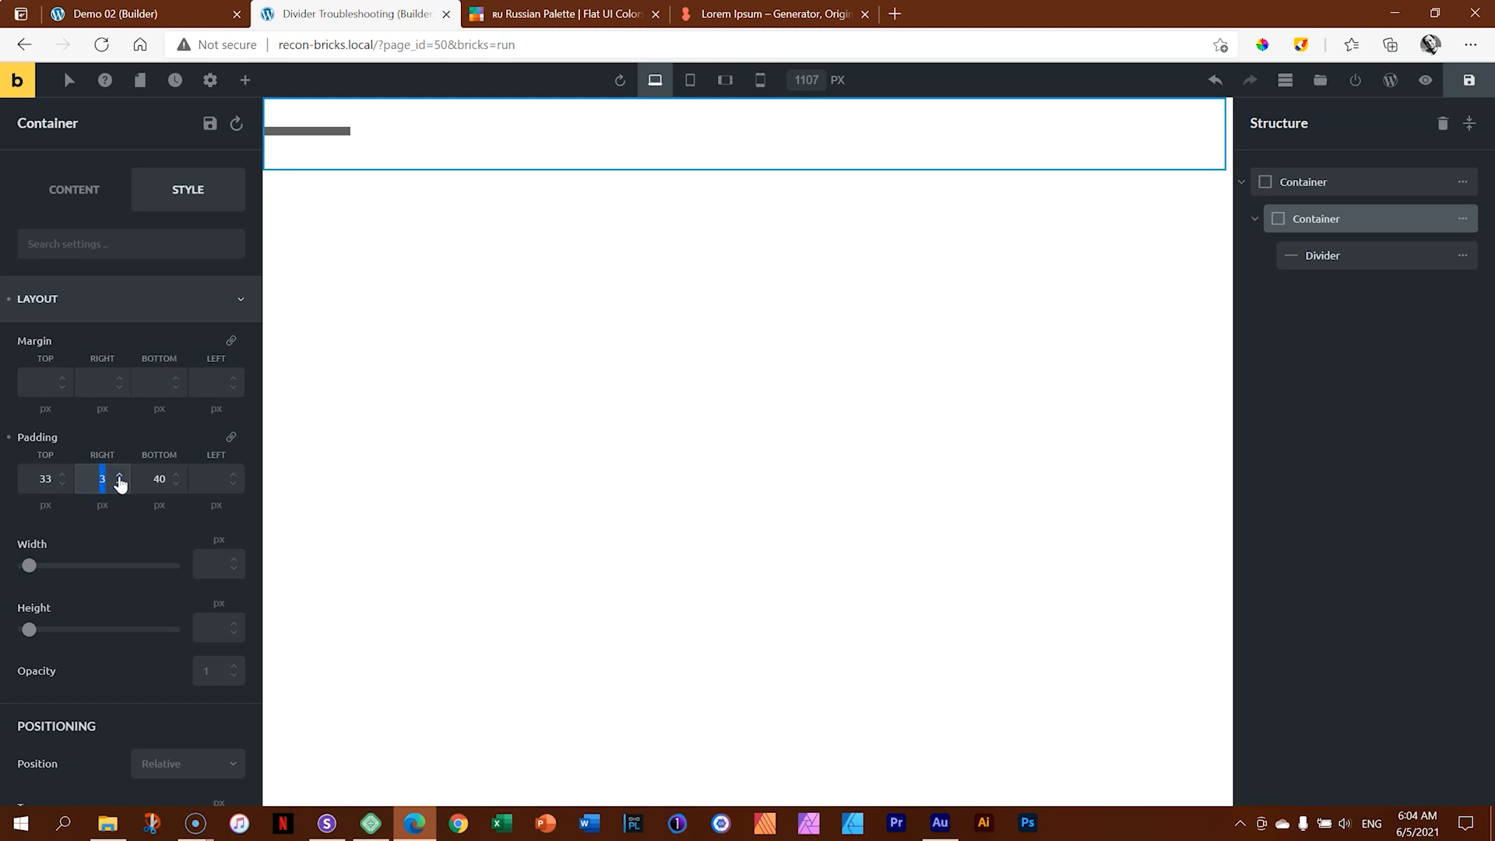
Step: Add a heading below the divider in the inner container and save the page
click(557, 250)
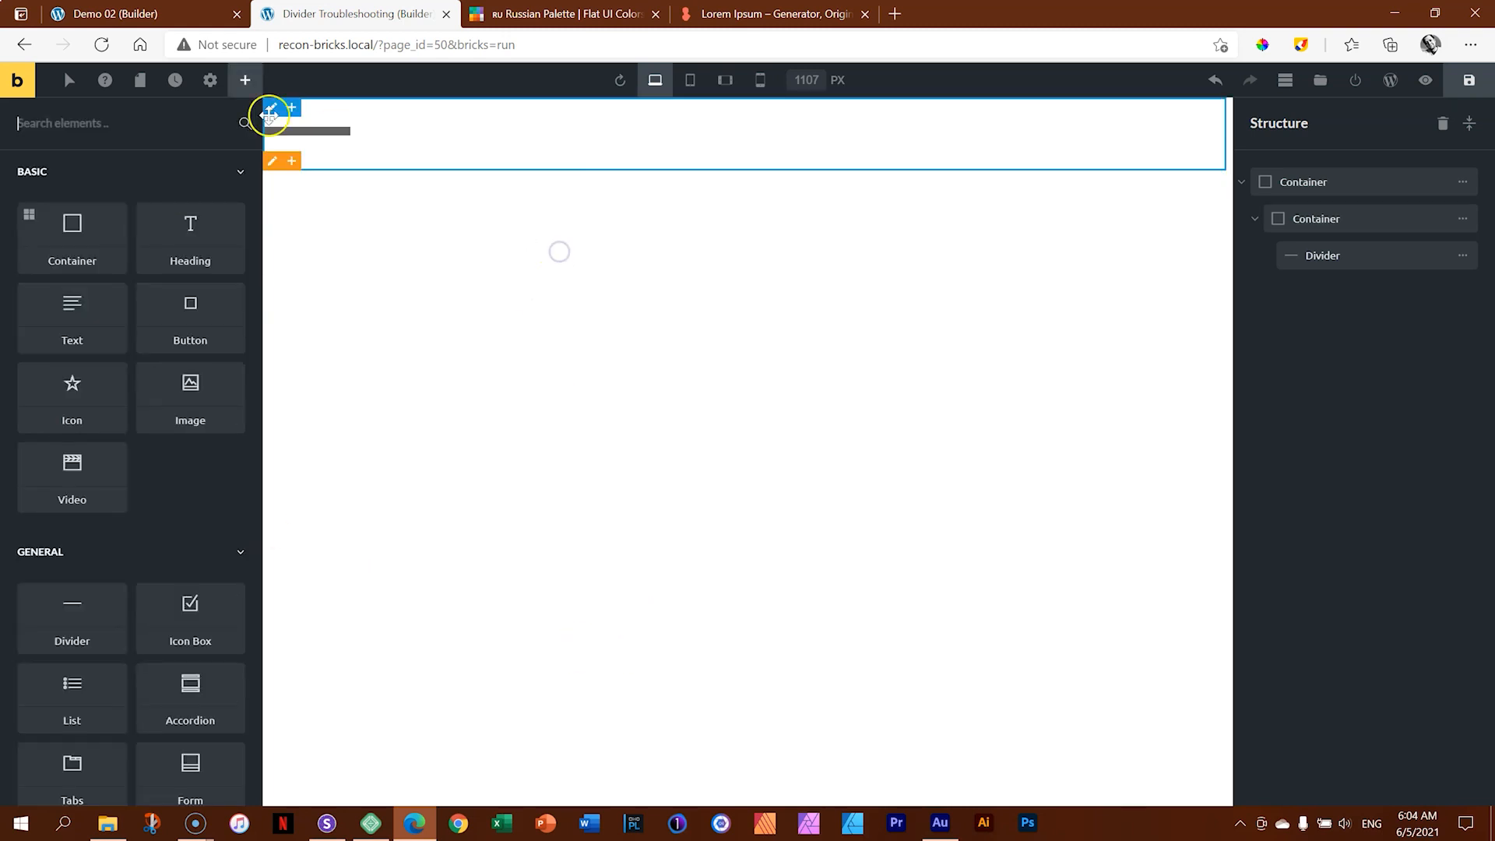
drag(202, 234, 340, 162)
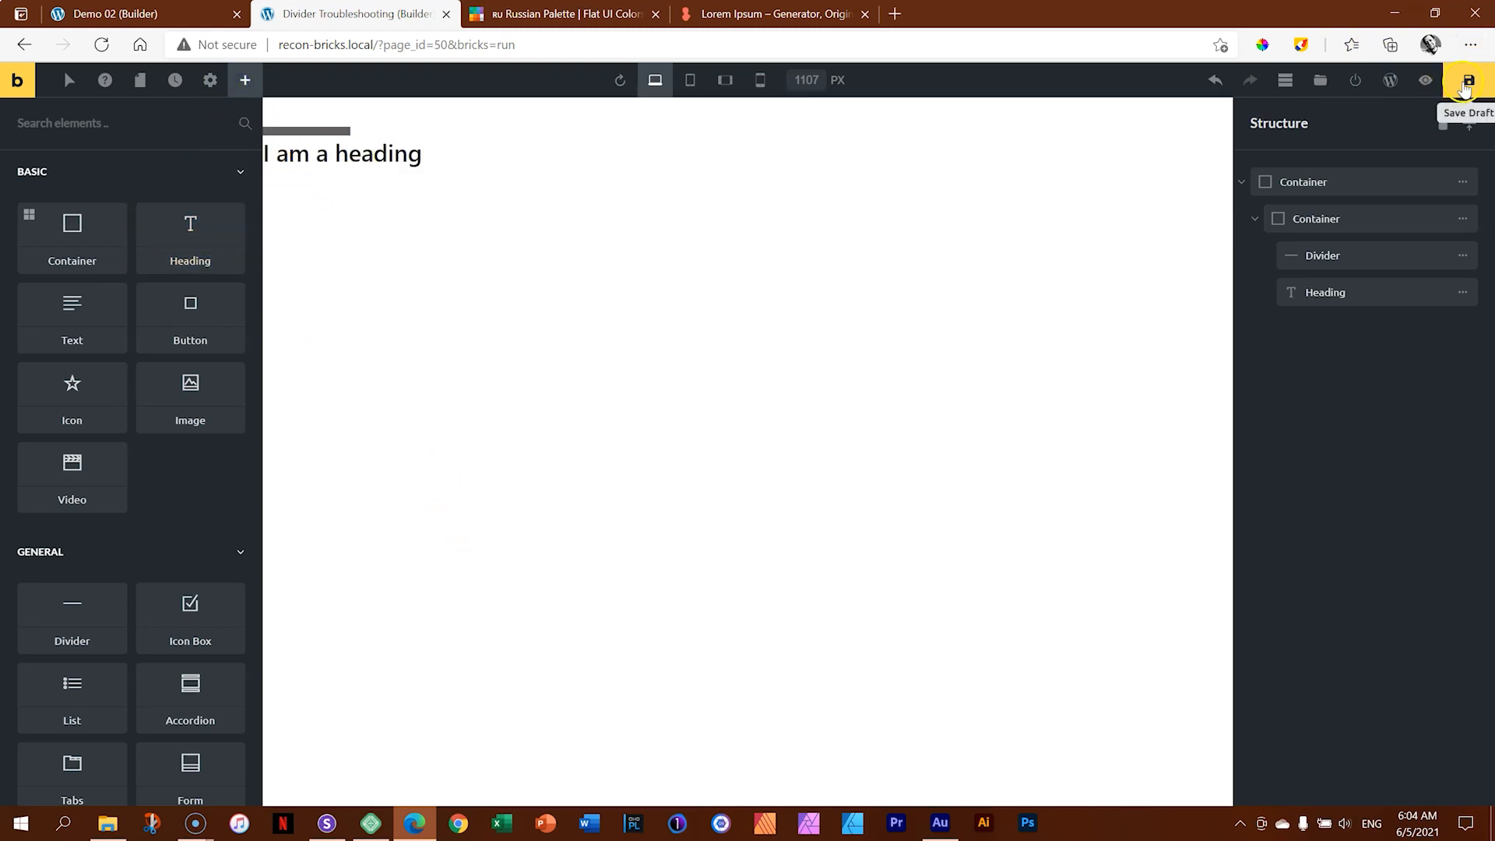
click(1463, 84)
Step: Compare the divider's alignment in the builder preview and on the live page, and return to the builder
click(1425, 81)
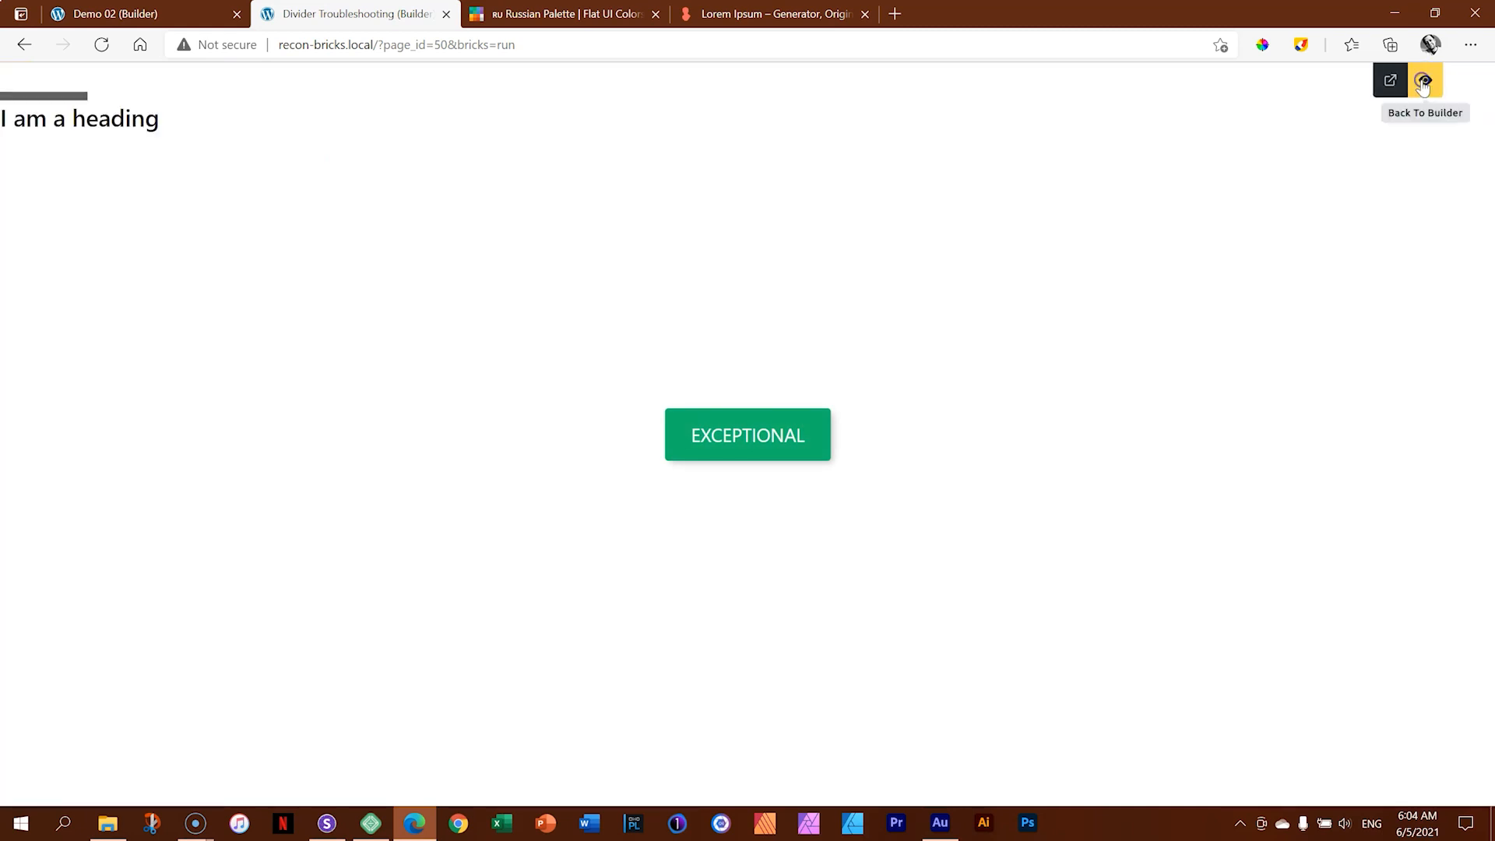
click(1390, 81)
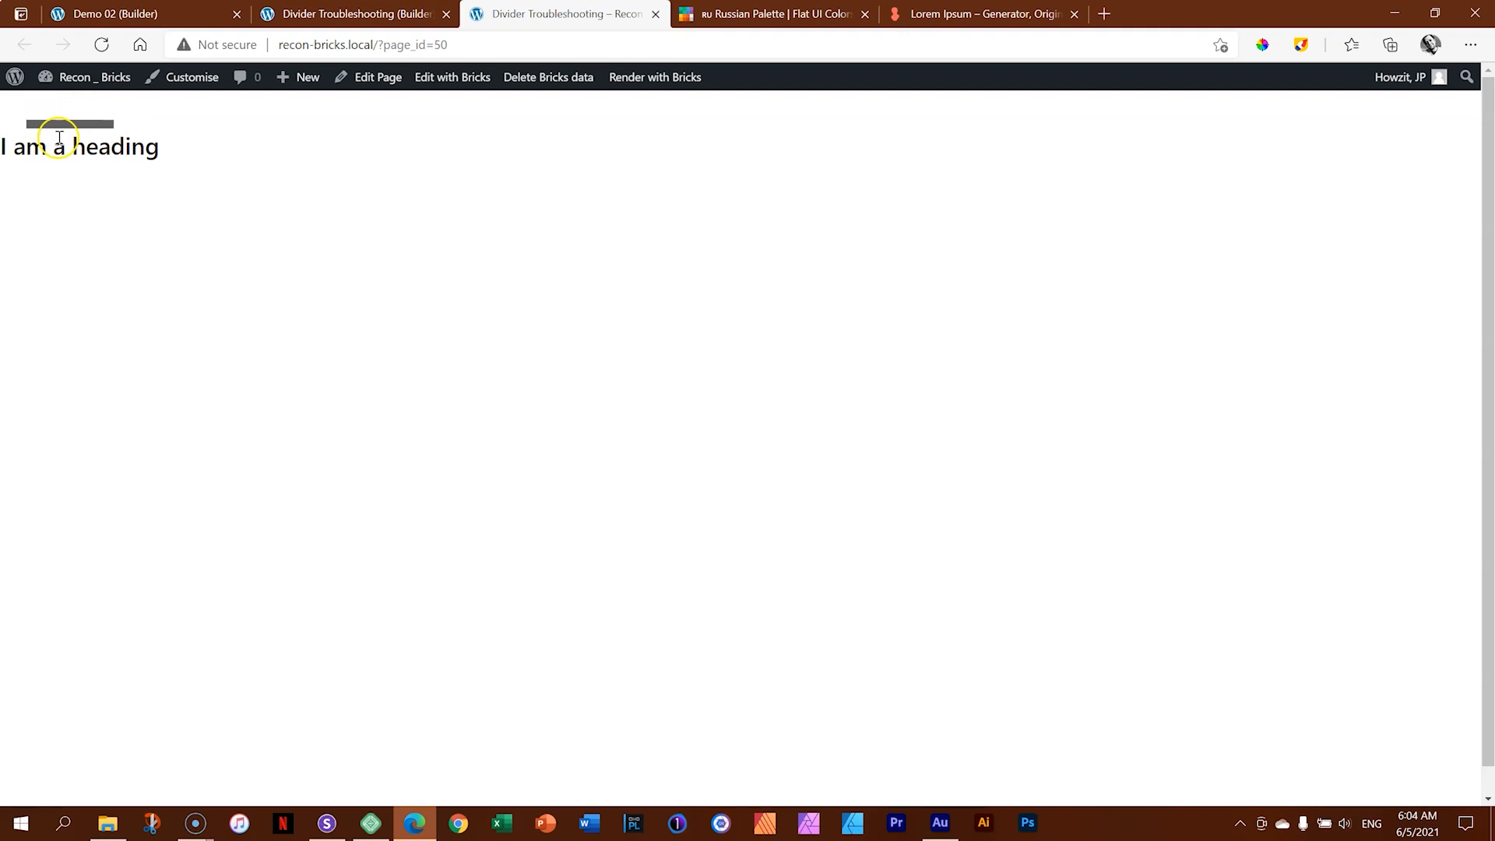
click(378, 9)
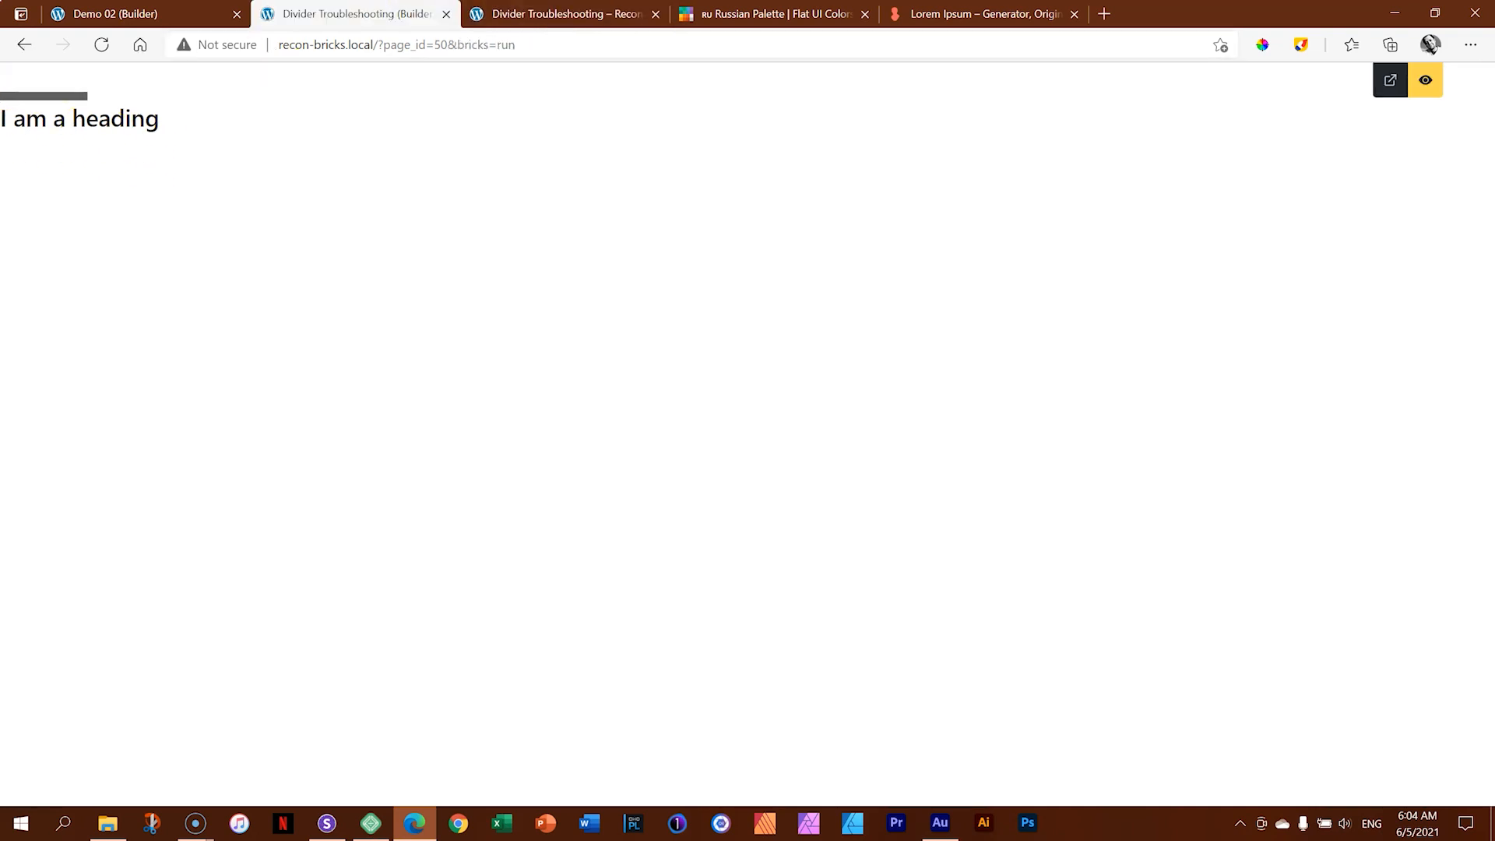
click(1425, 80)
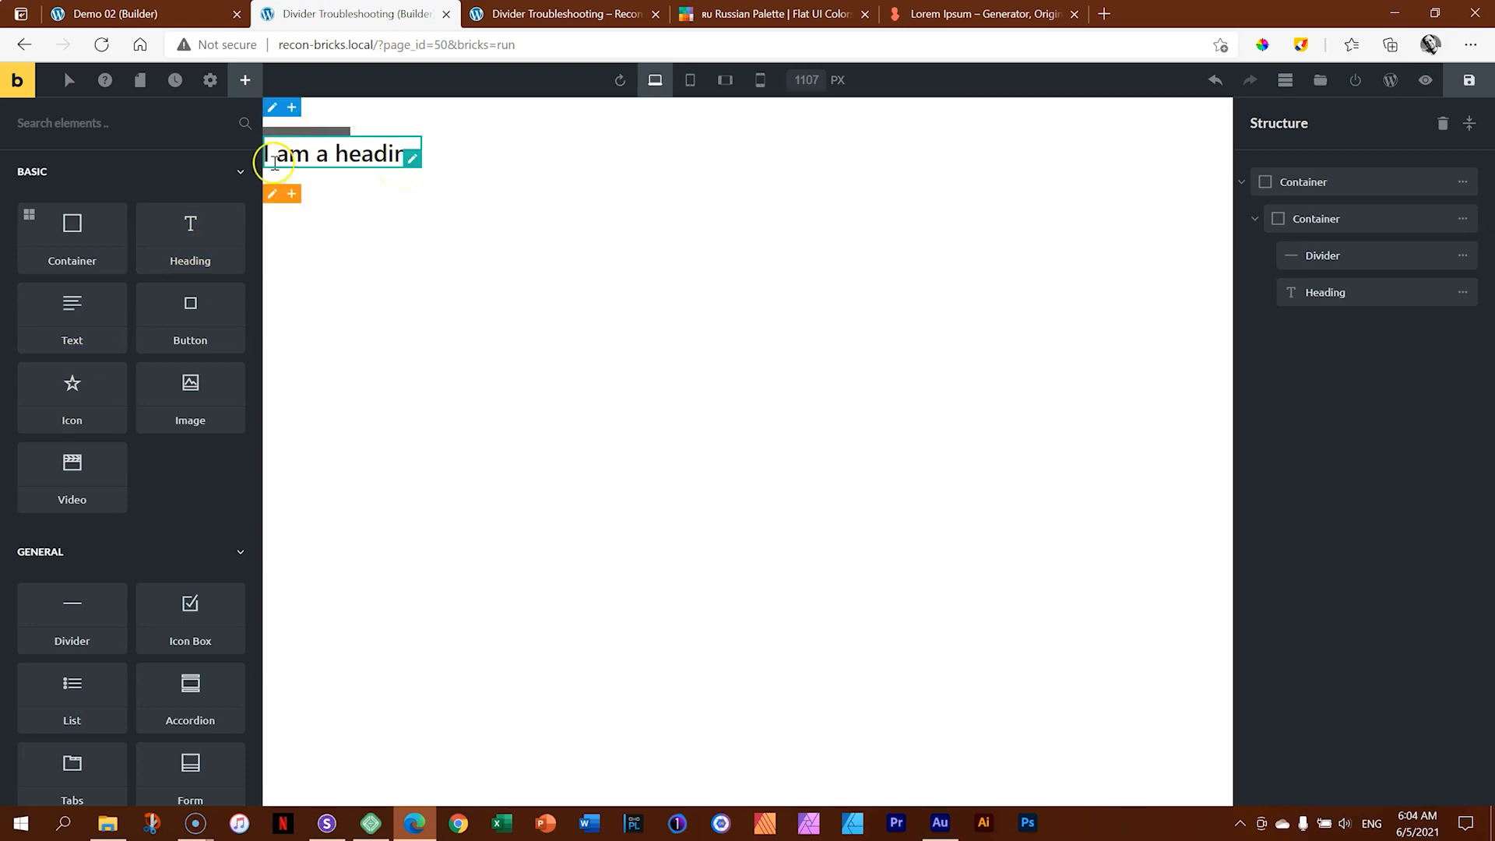
Step: Add a second divider below the heading in the inner container and set its height to 5 px
drag(81, 591, 337, 199)
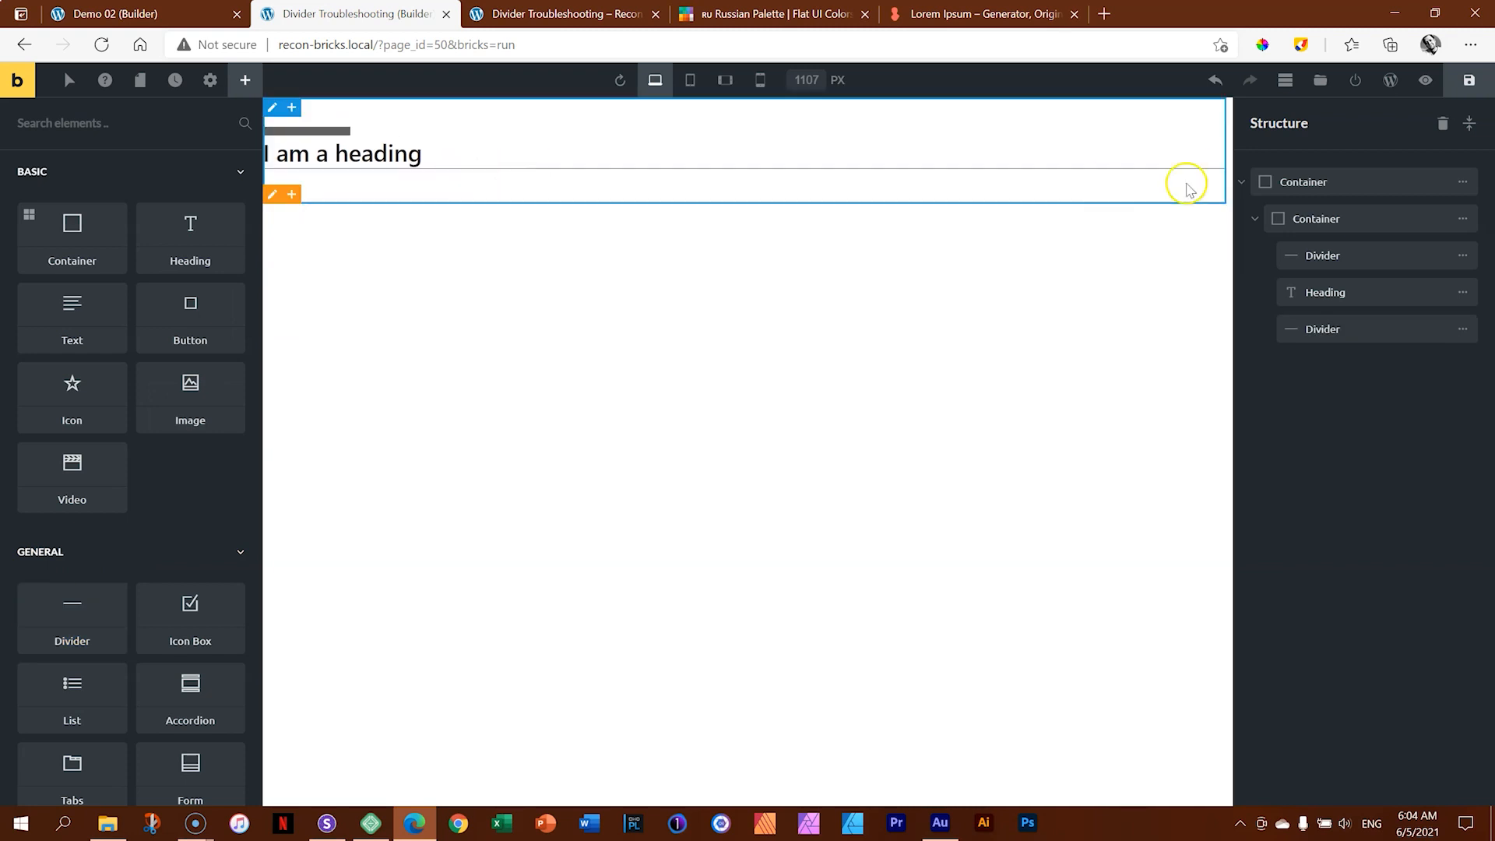
click(1315, 335)
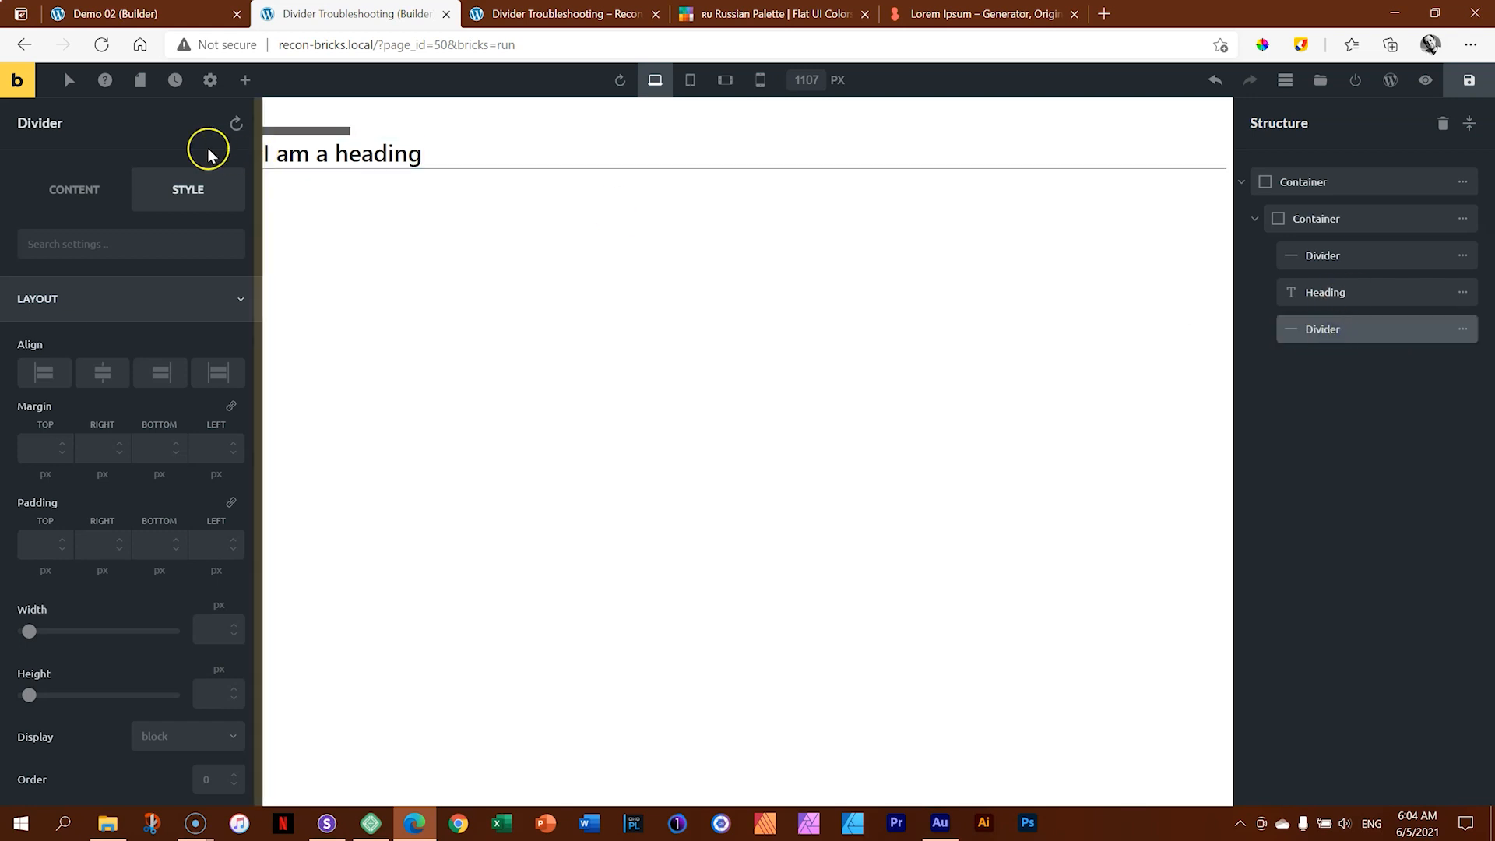
click(59, 187)
click(165, 303)
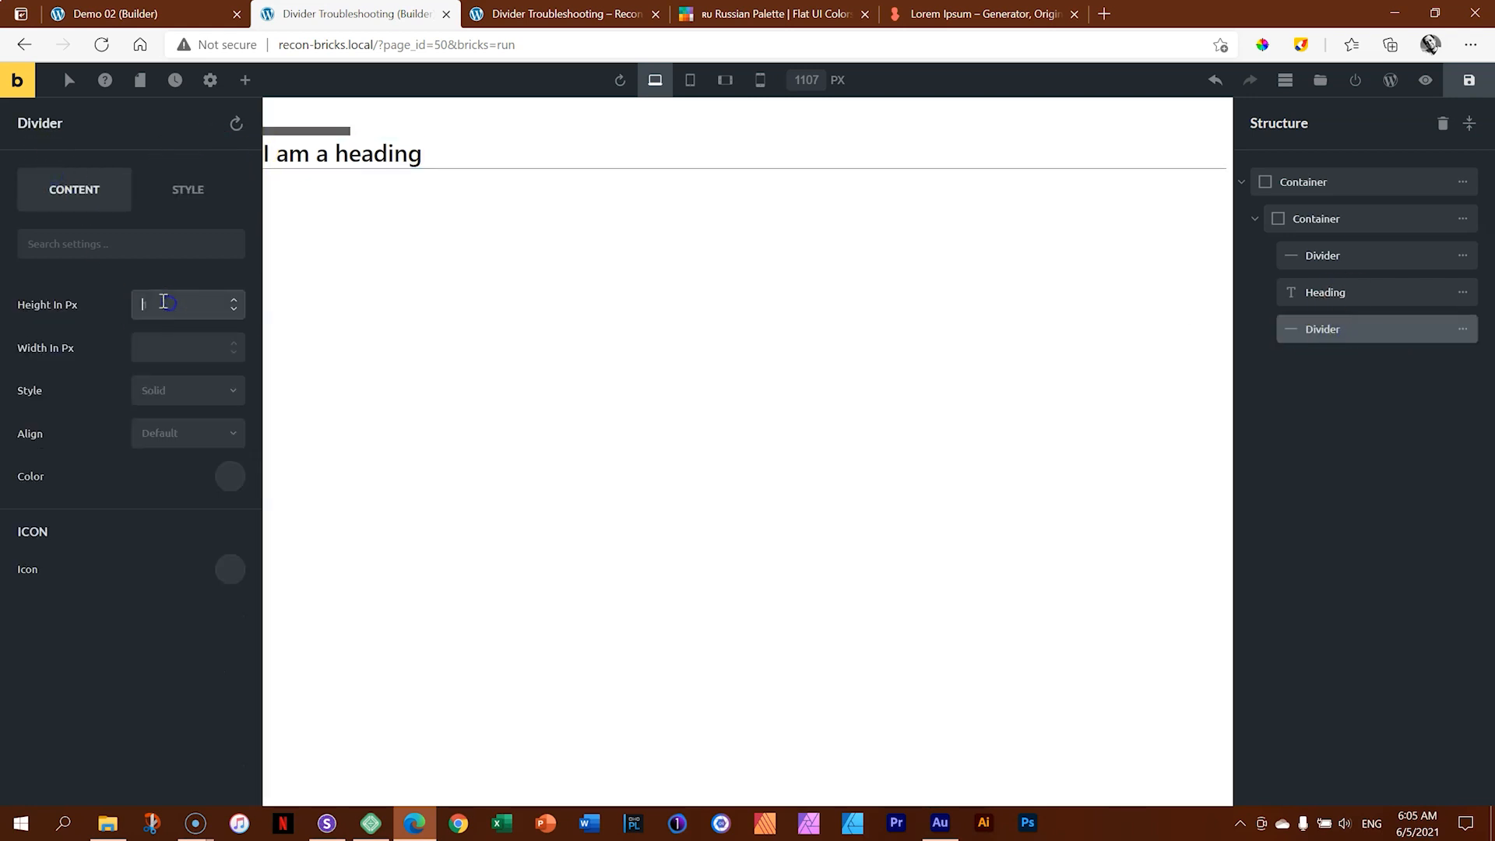
text(5)
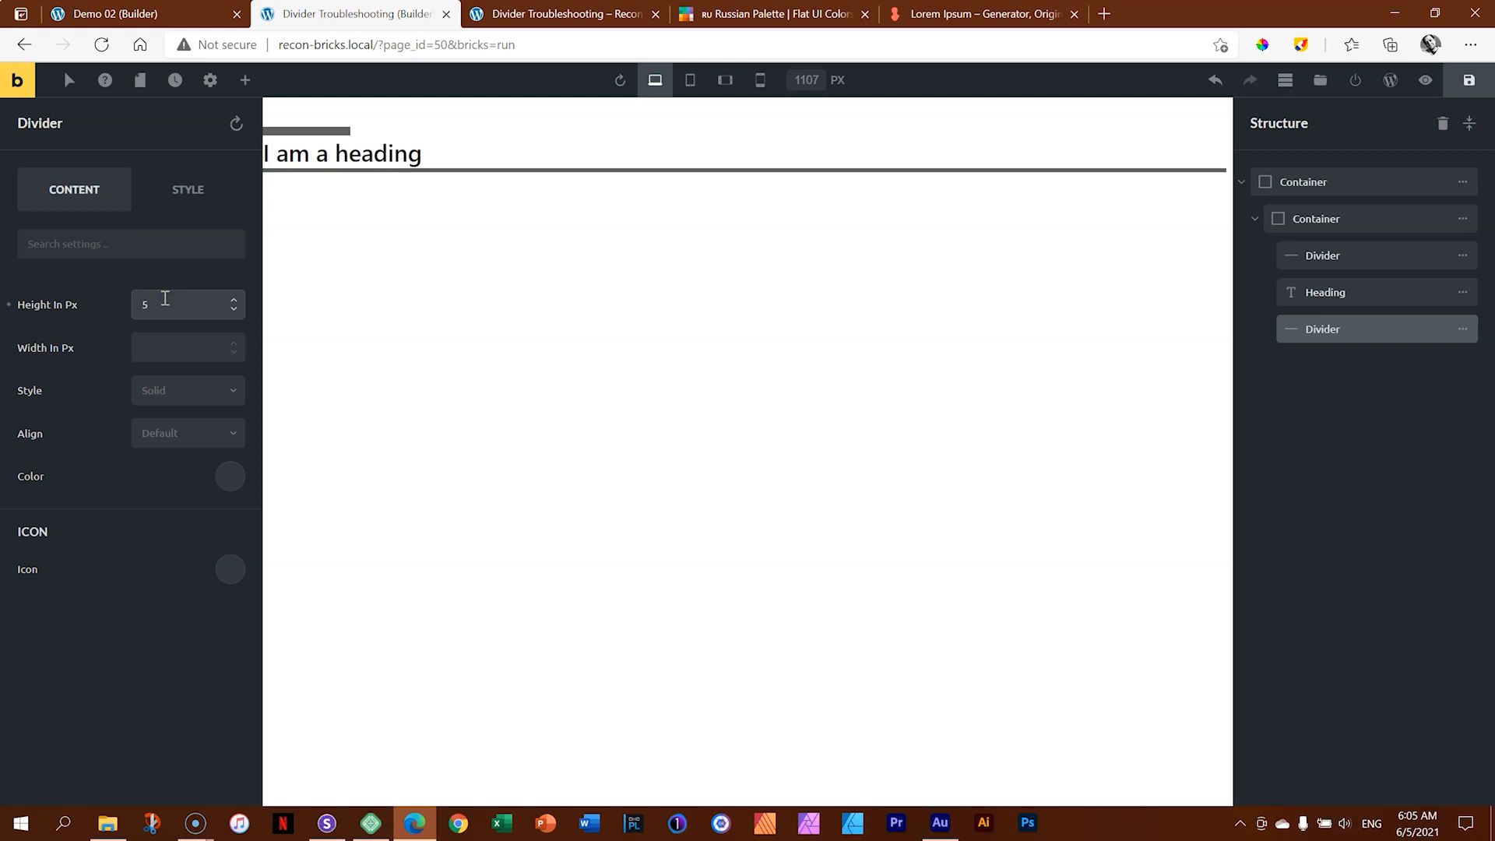
click(150, 345)
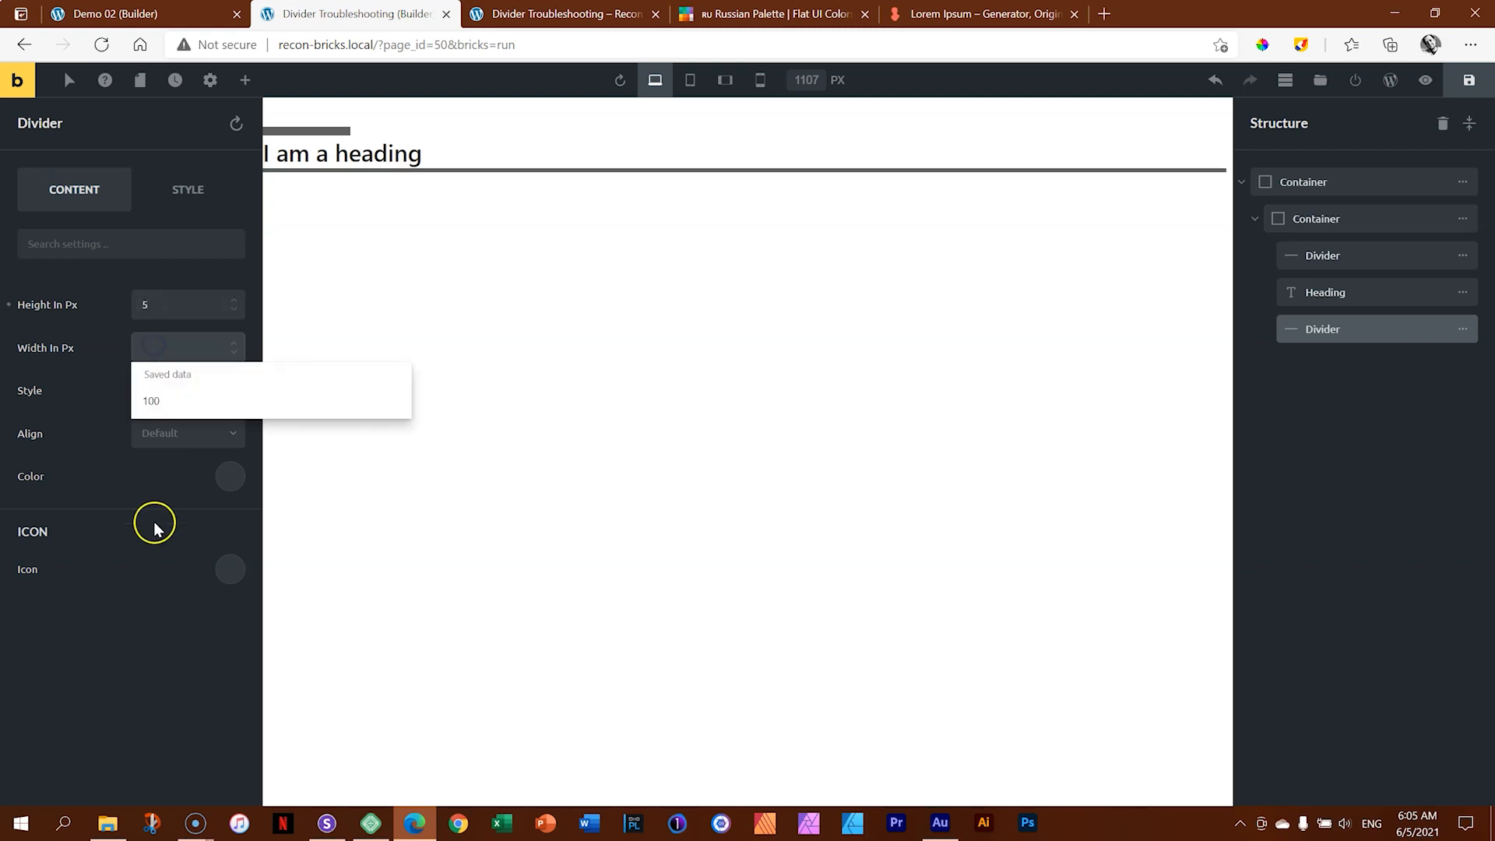
Step: Change the lower divider's color to purple and save the page
click(230, 476)
drag(118, 556, 177, 560)
click(167, 478)
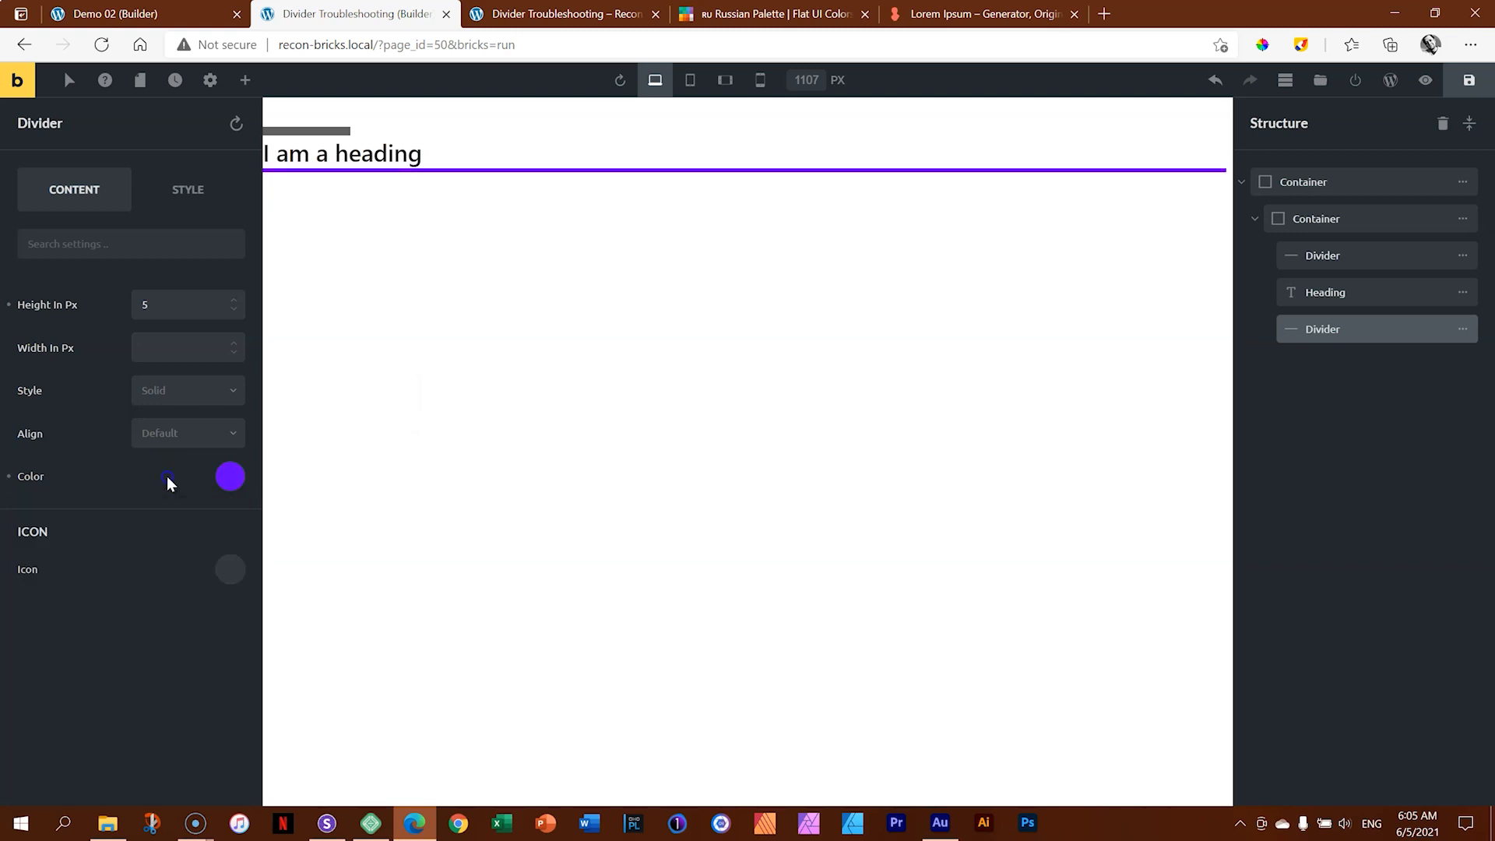
click(1468, 80)
Step: Compare both dividers' alignment with the heading in preview mode and on the live page
click(1425, 81)
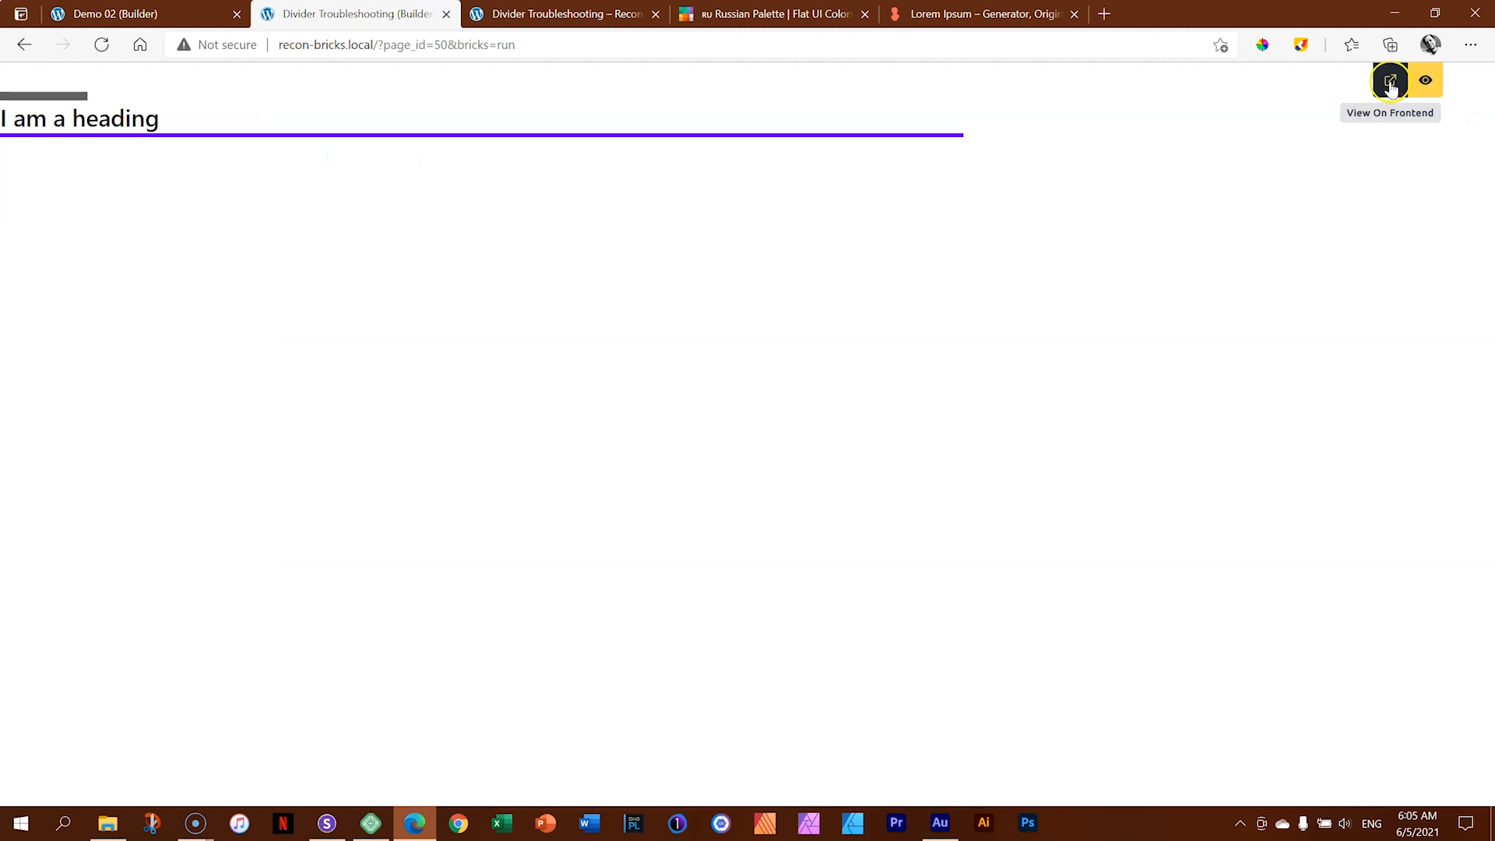
click(1390, 83)
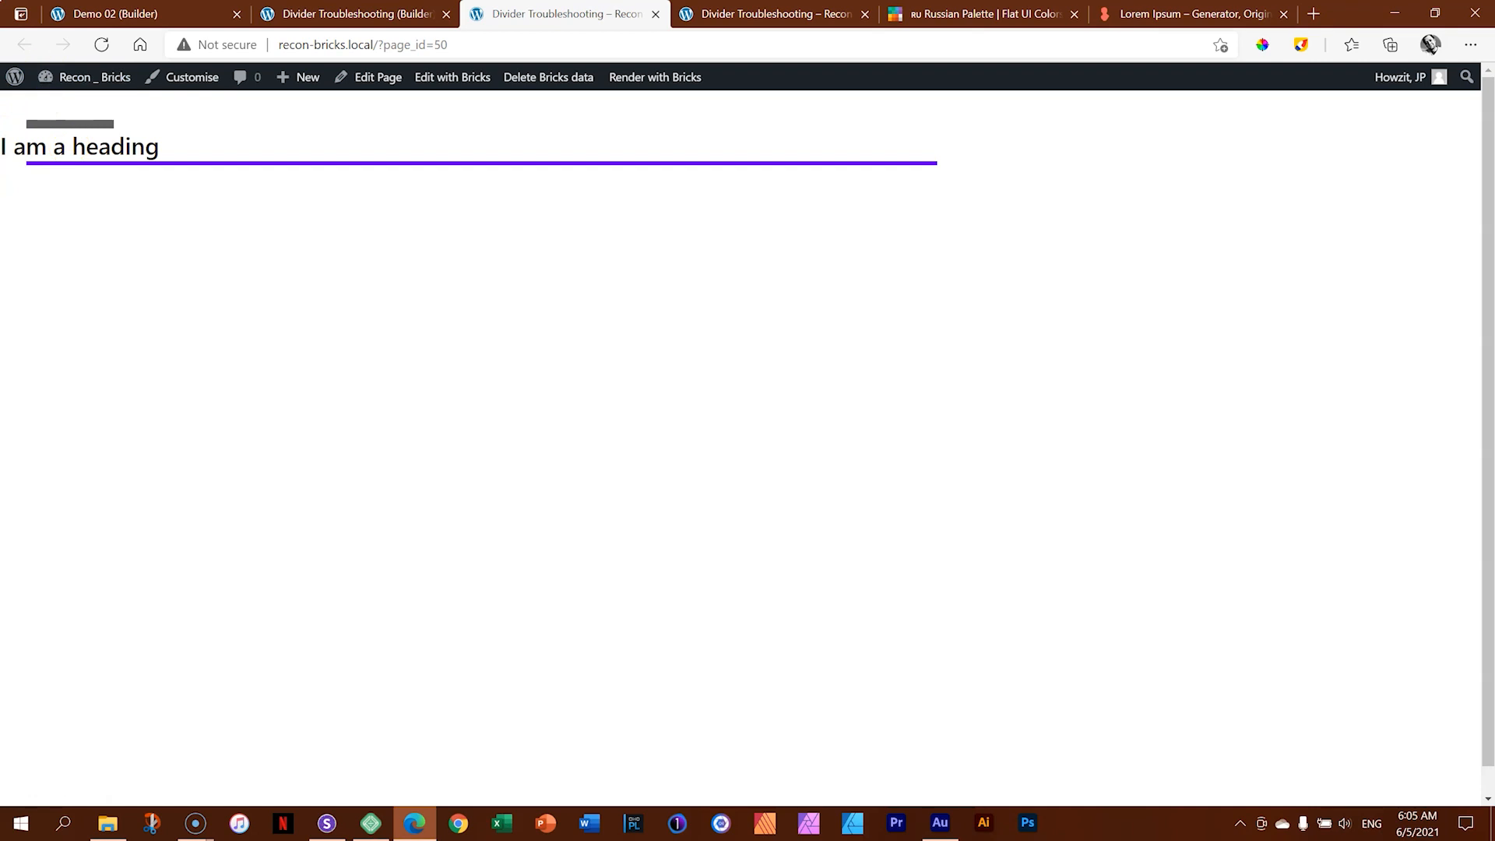
click(345, 12)
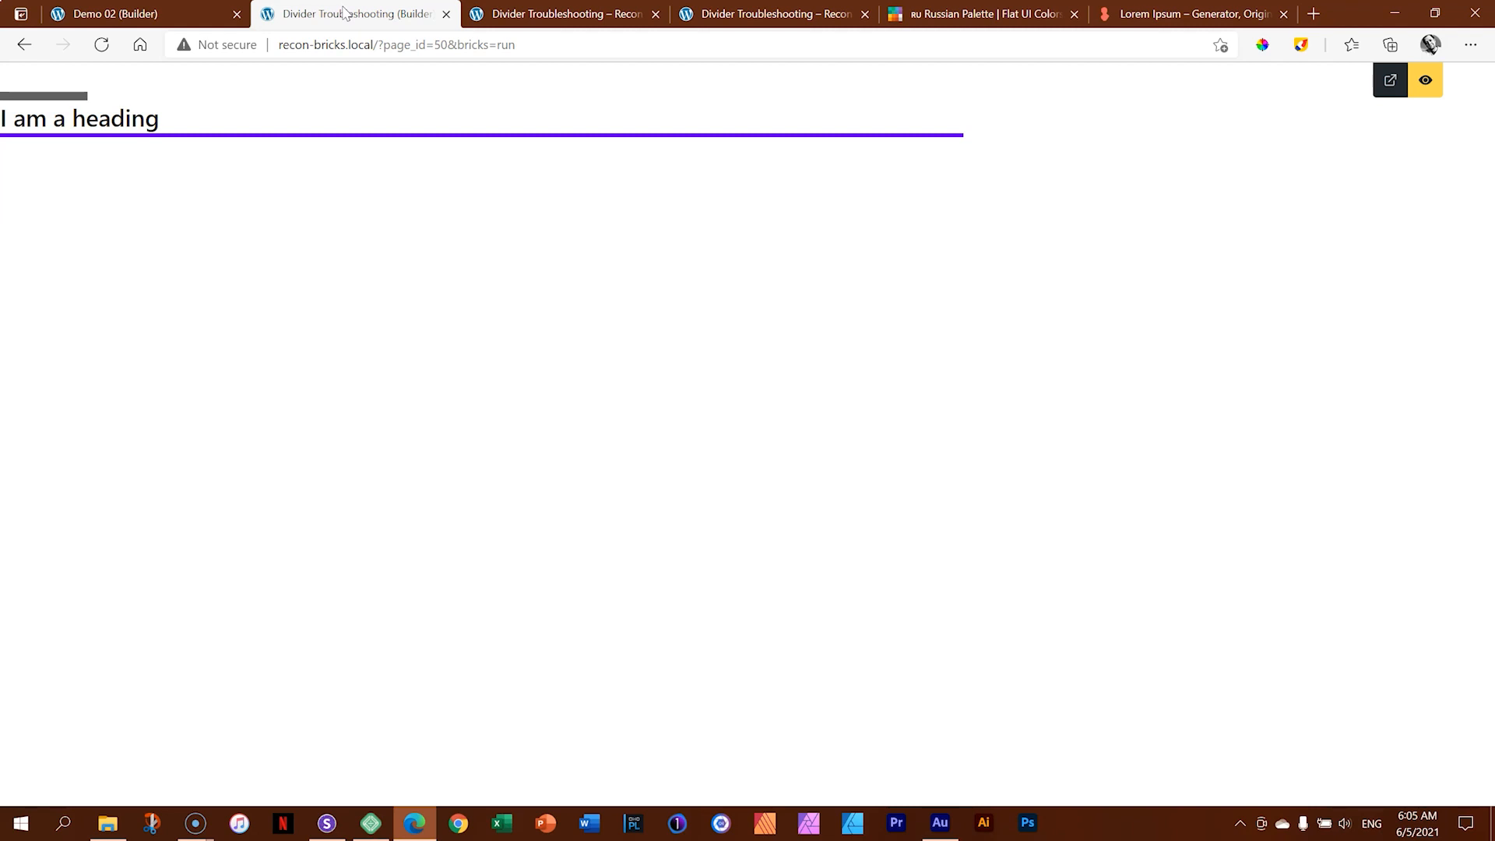
Step: Check the hero divider's alignment on the live Demo 02 page against the Divider Troubleshooting preview and live page
key(ctrl+shift+Tab)
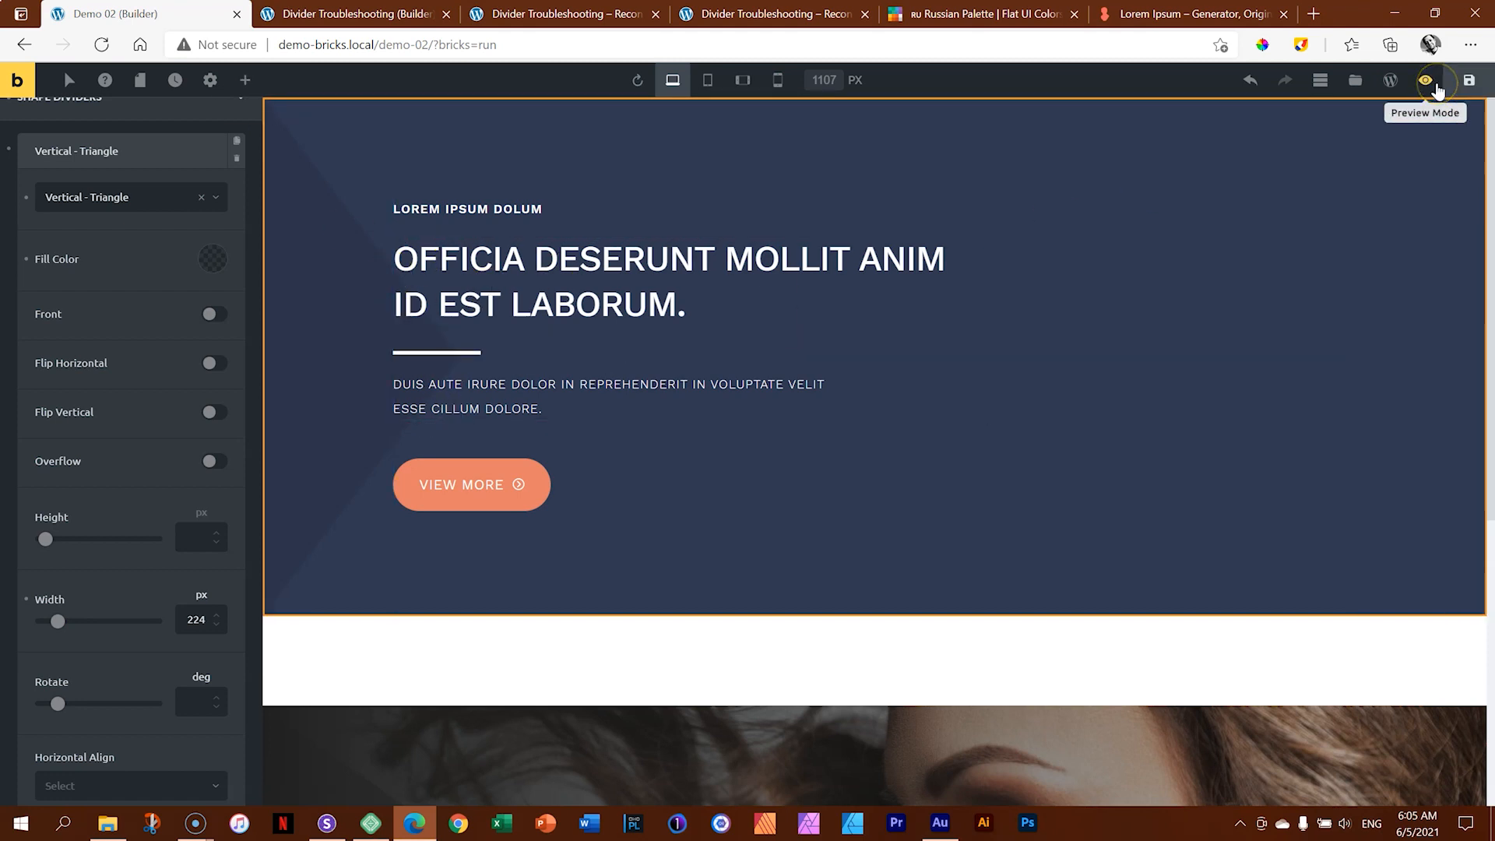
click(1437, 87)
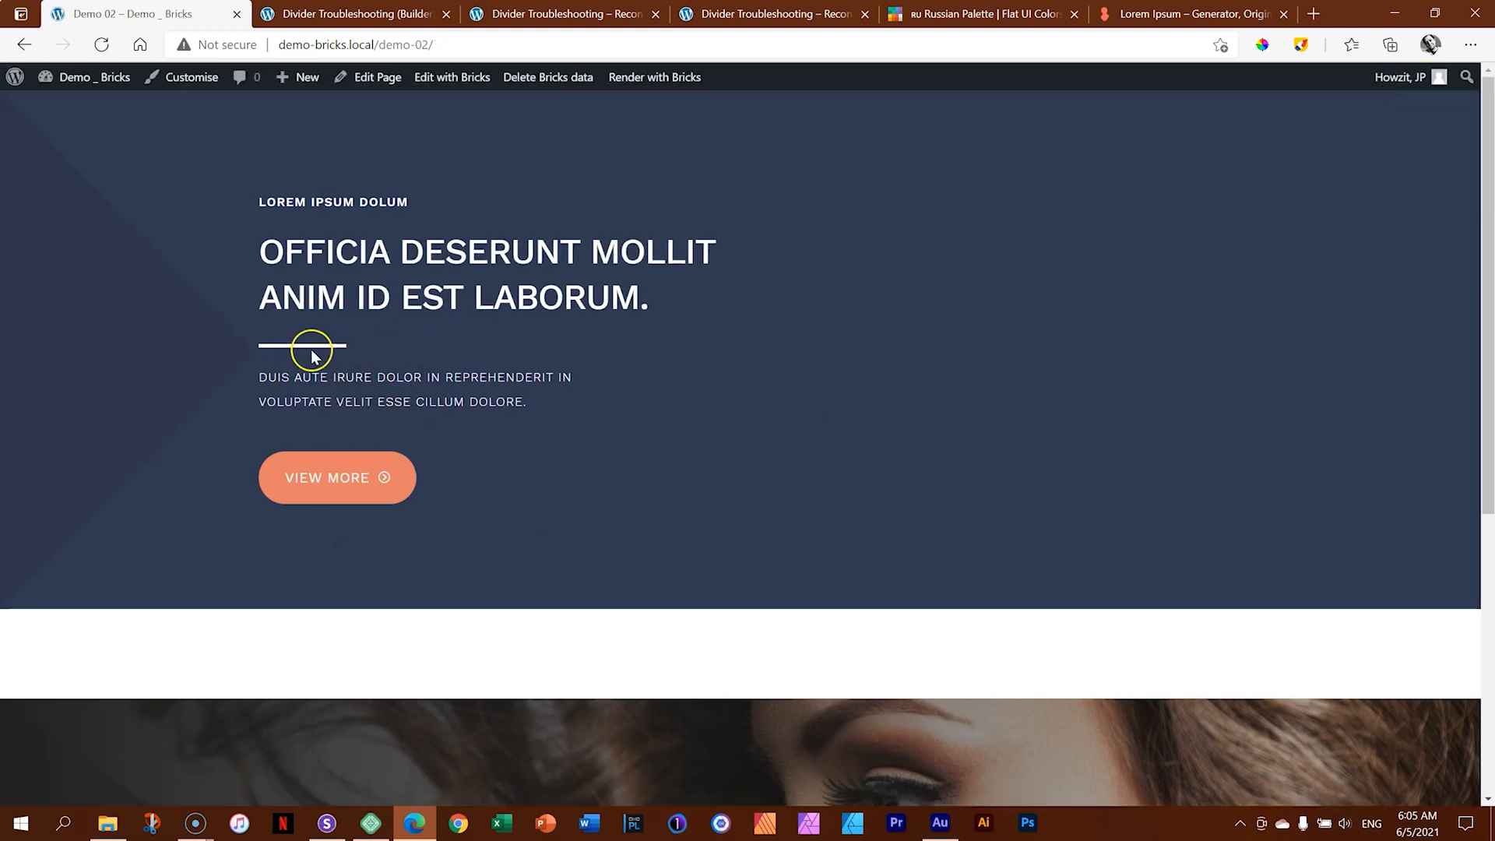
click(350, 14)
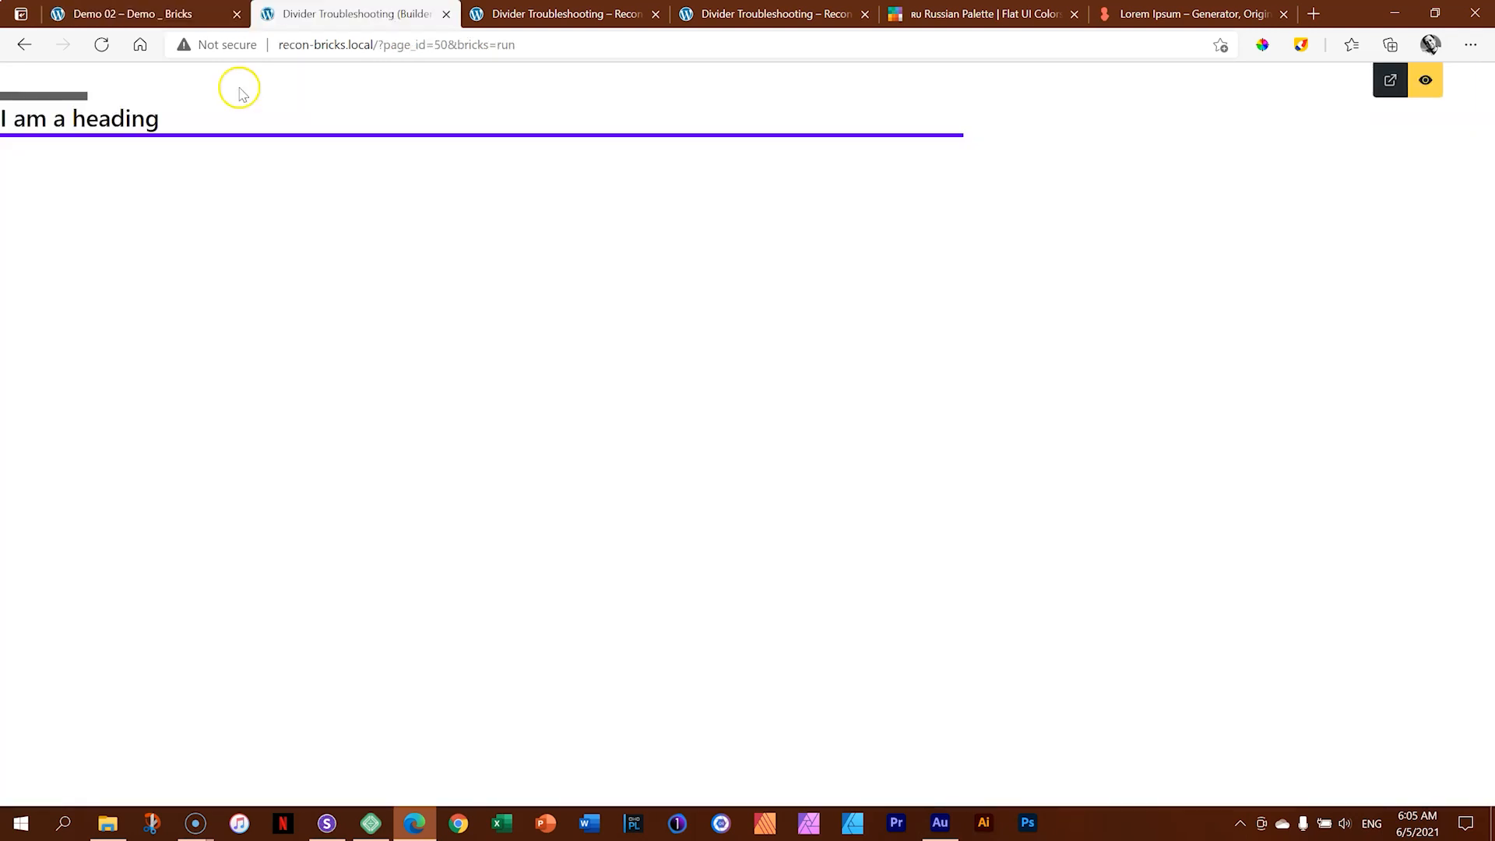
click(574, 14)
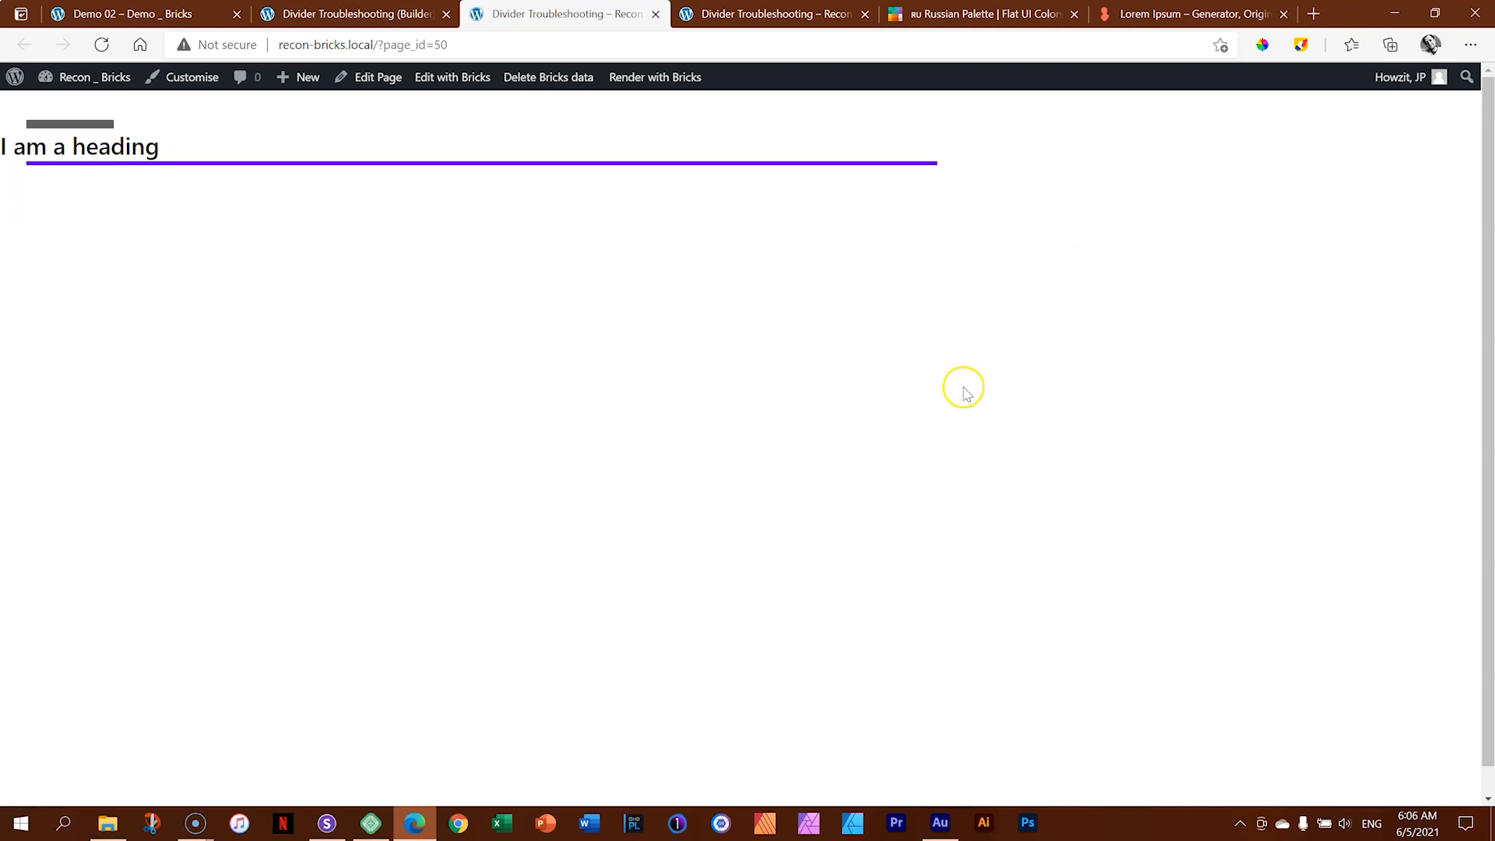
Step: Switch to the device preview app and examine the hero dividers of the recon-02 page across all devices
click(333, 831)
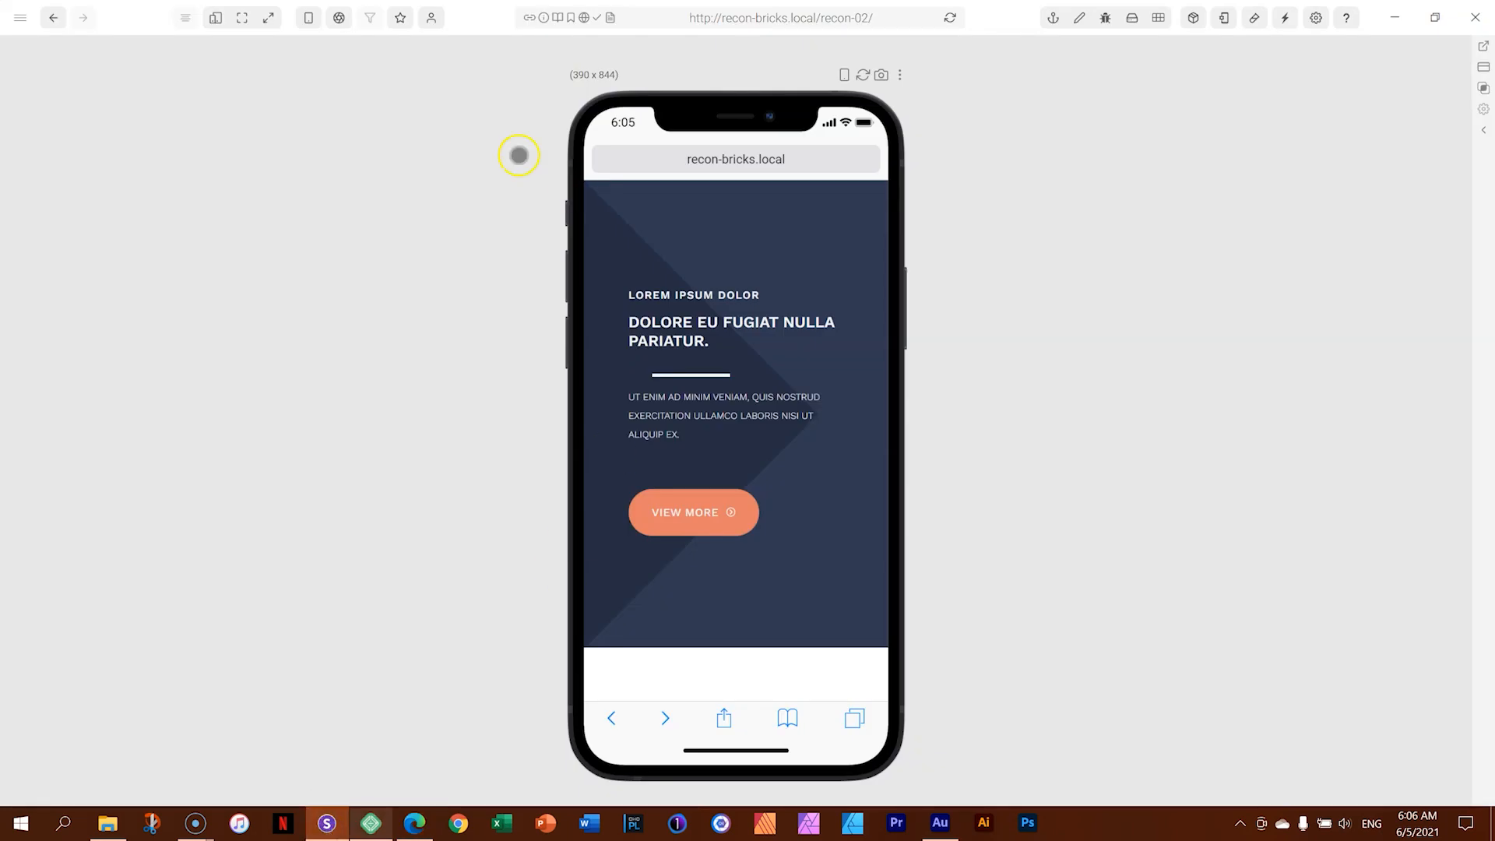
click(214, 19)
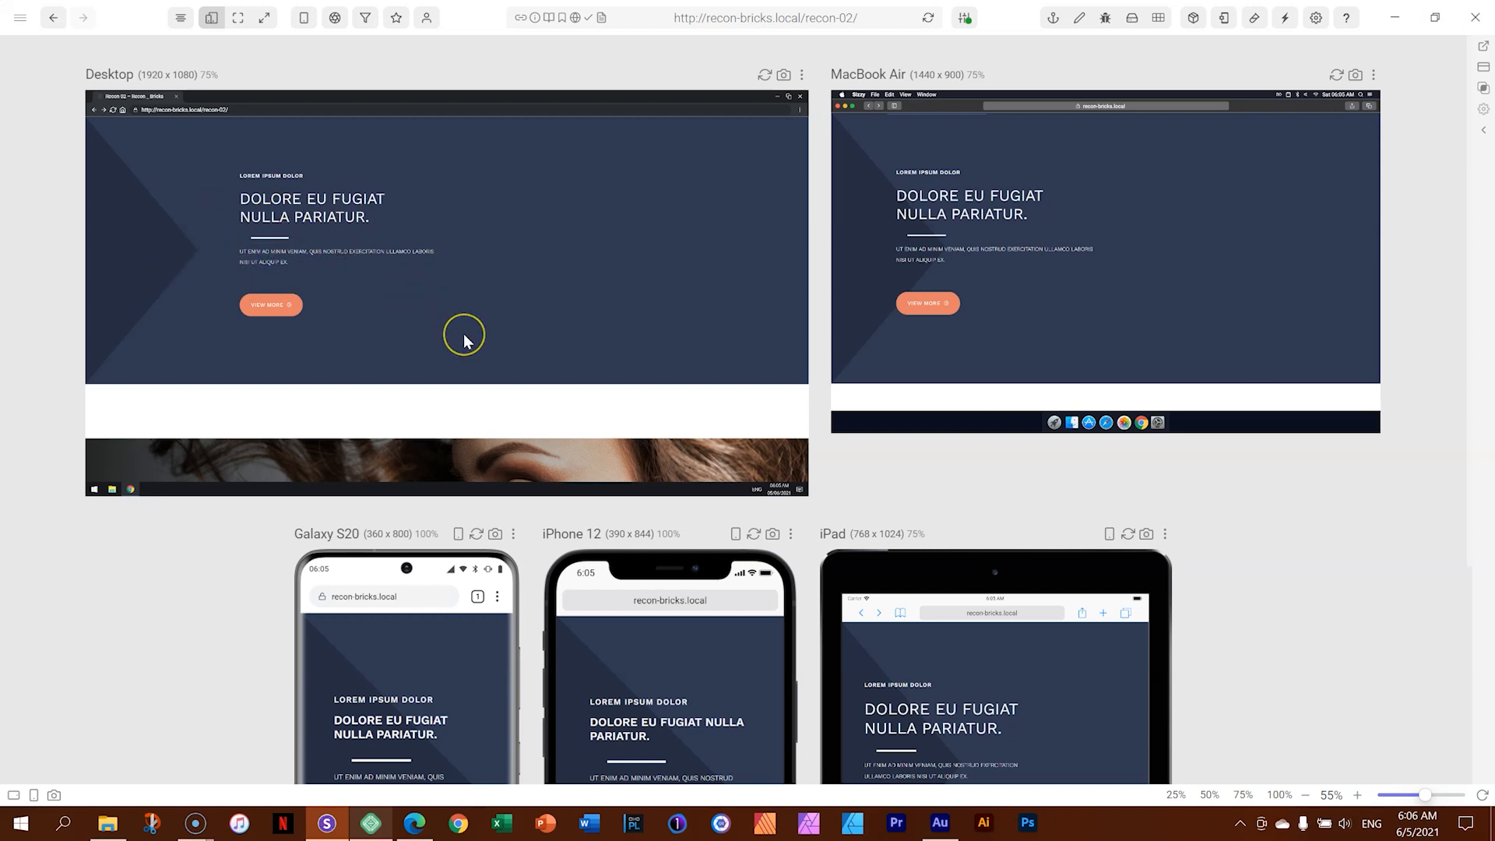
scroll(464, 335, down, 10)
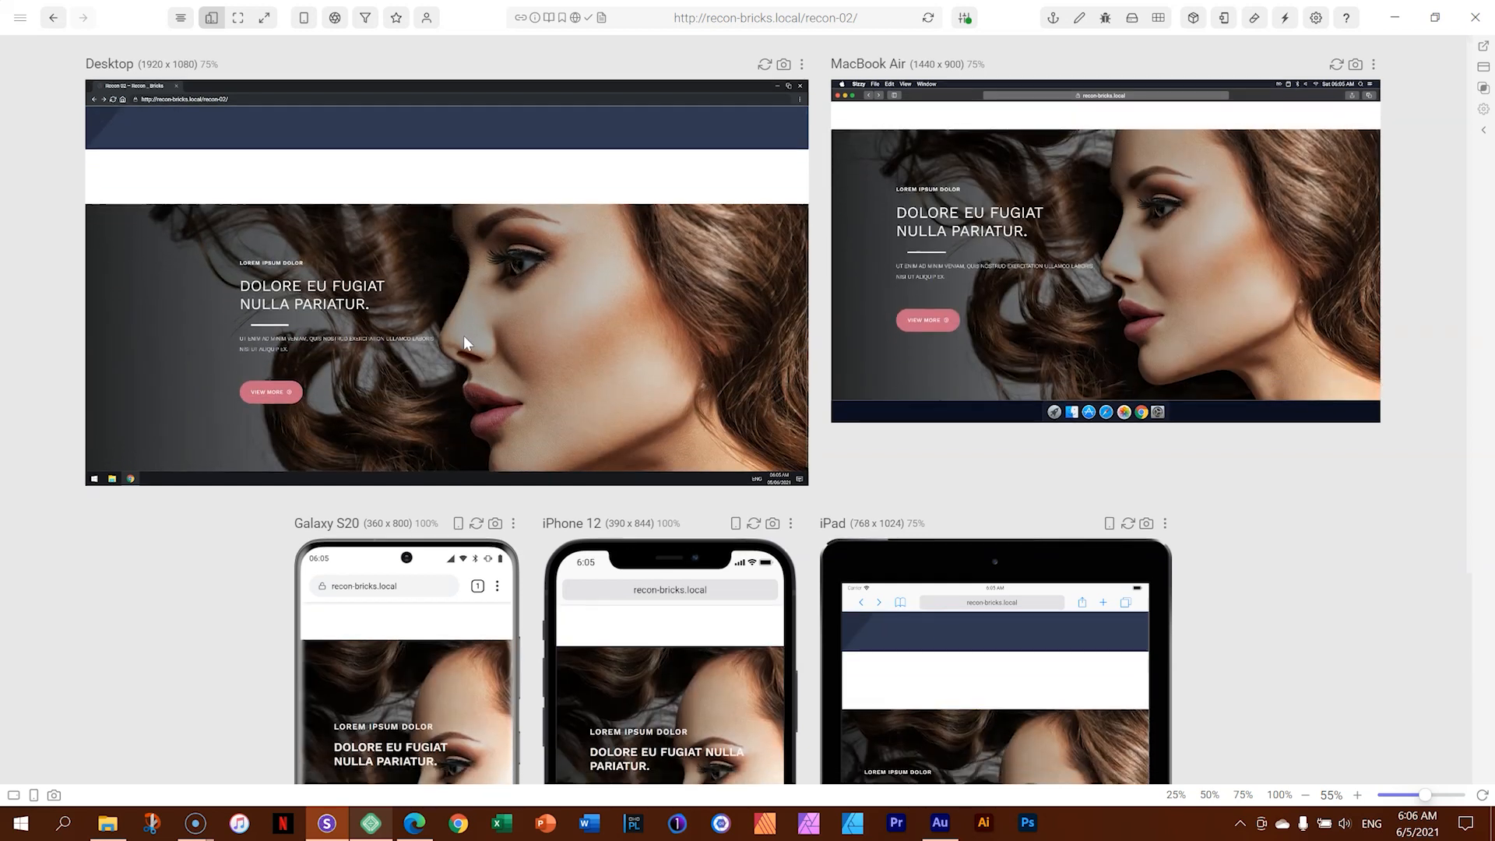
scroll(465, 342, up, 3)
scroll(1368, 361, up, 5)
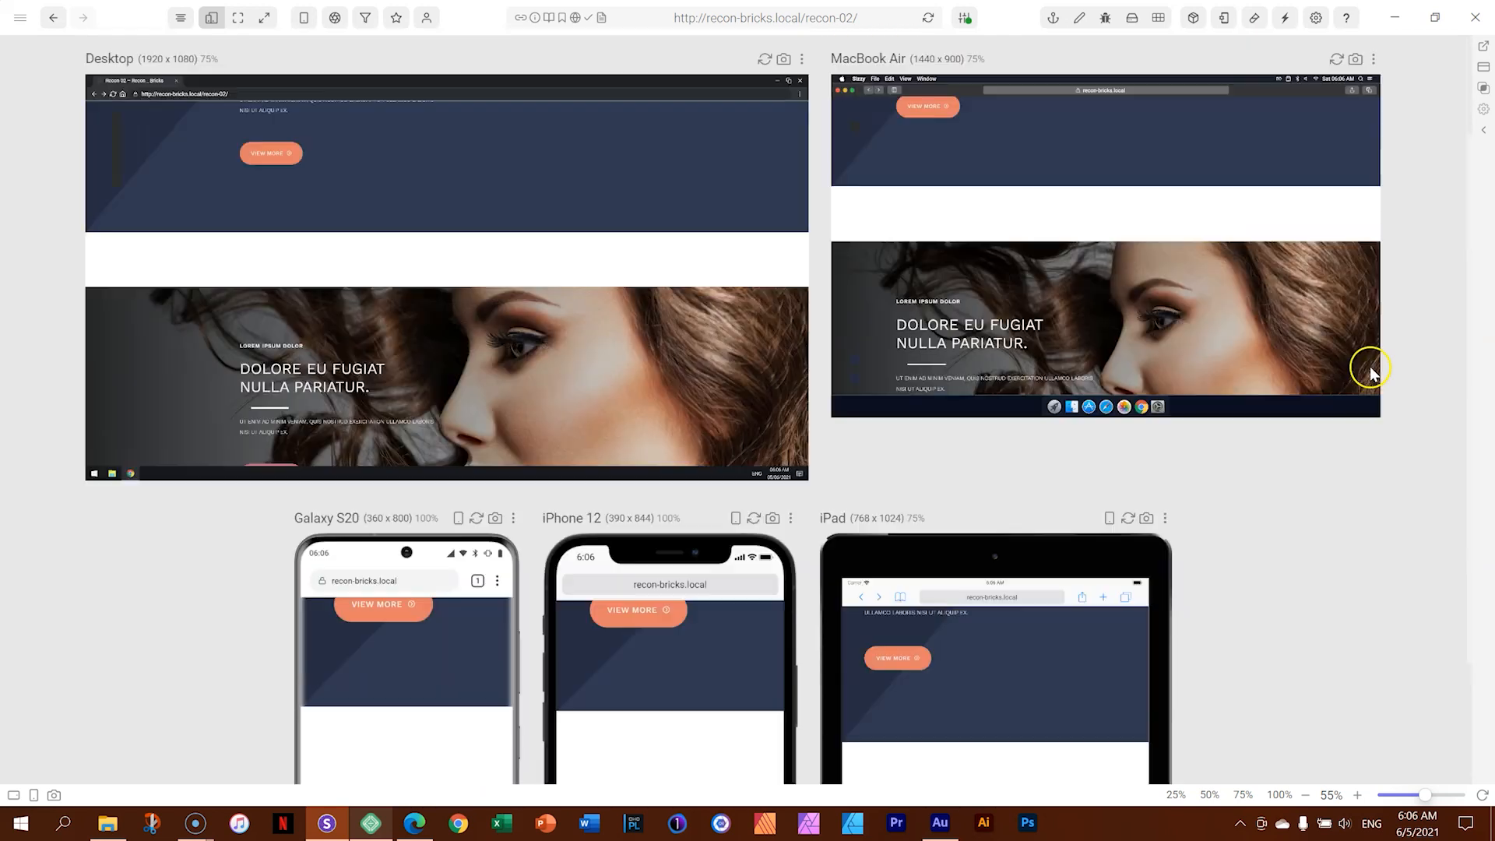
scroll(686, 372, down, 2)
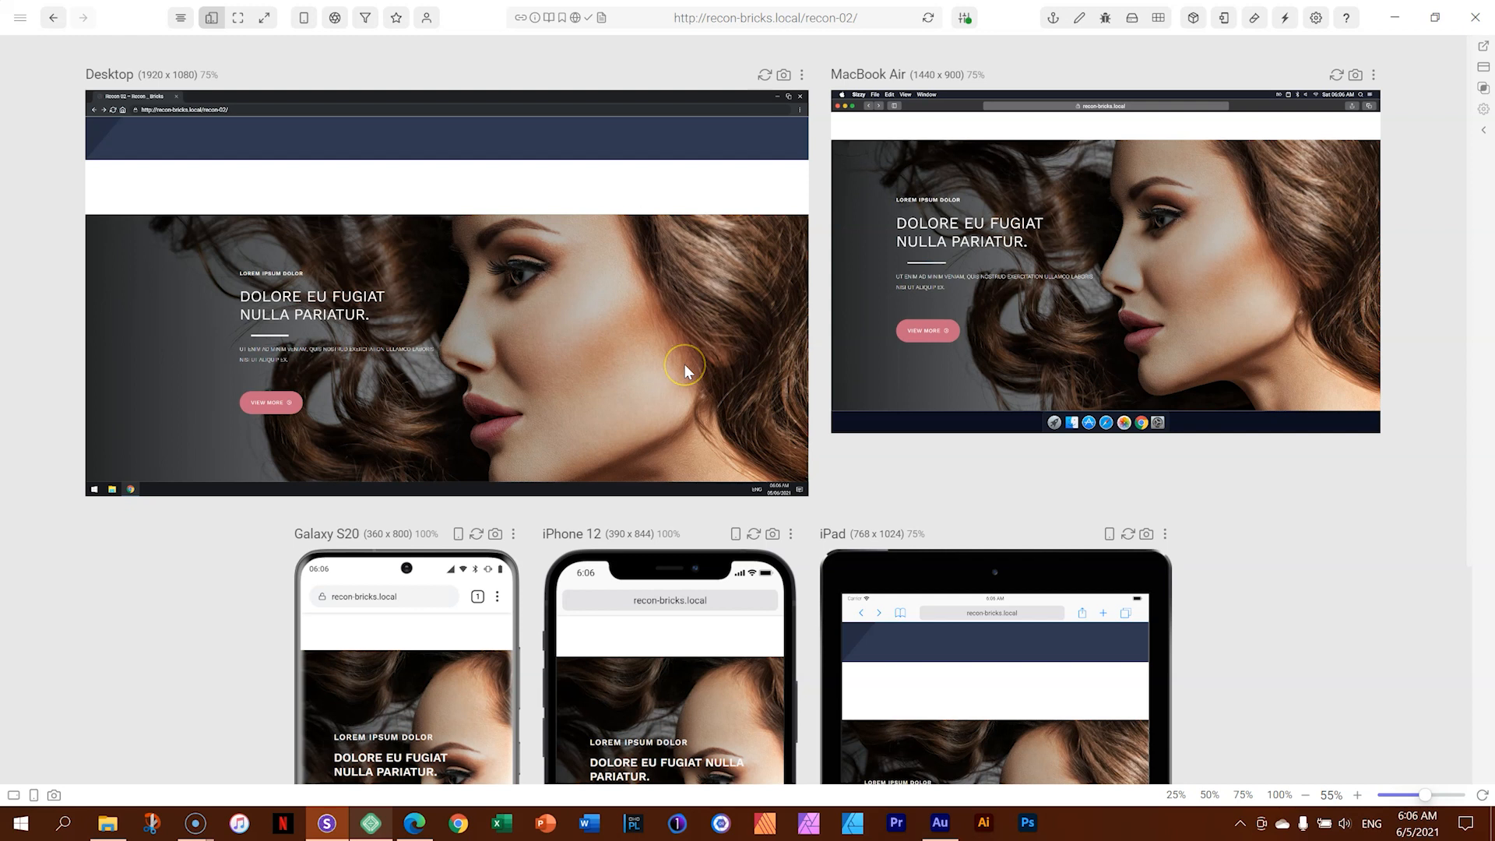